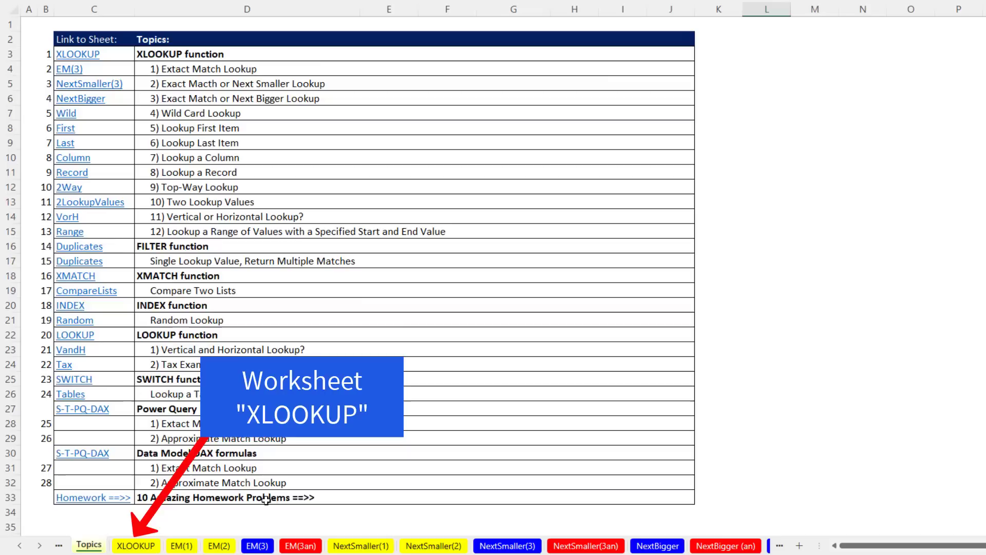
Review the argument, match mode and search mode notes on the XLOOKUP worksheet and open the EM(3) worksheet
left_click(137, 545)
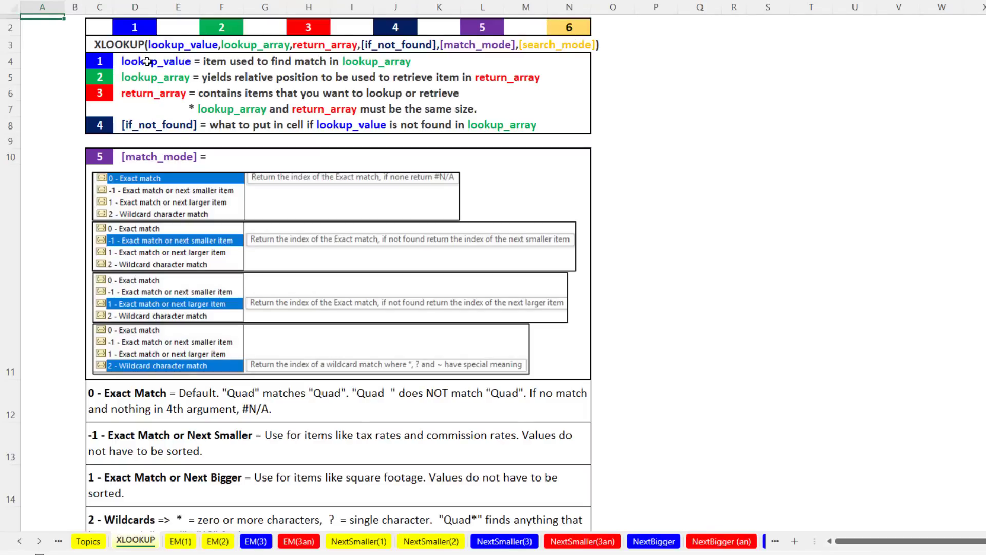
scroll(289, 421, "down", 4)
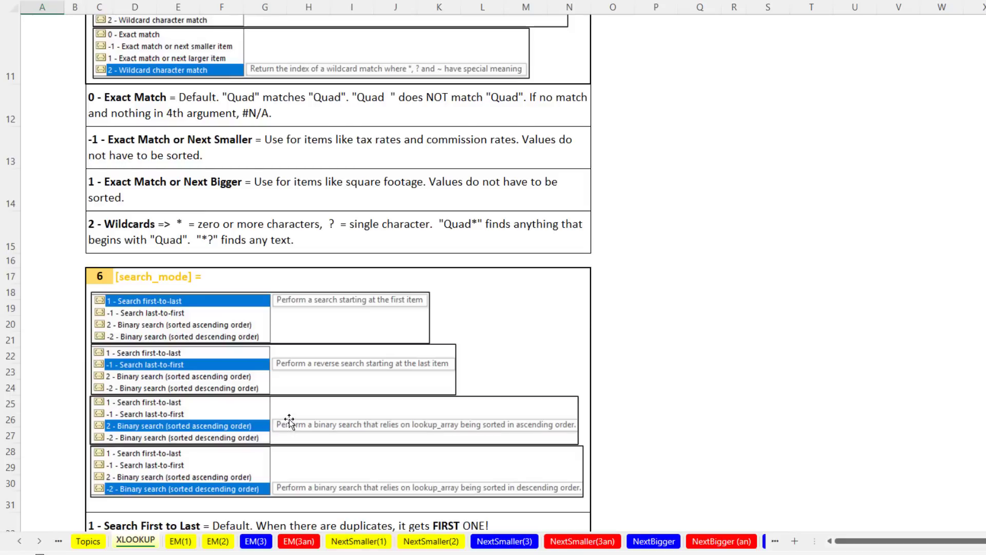
scroll(289, 421, "up", 4)
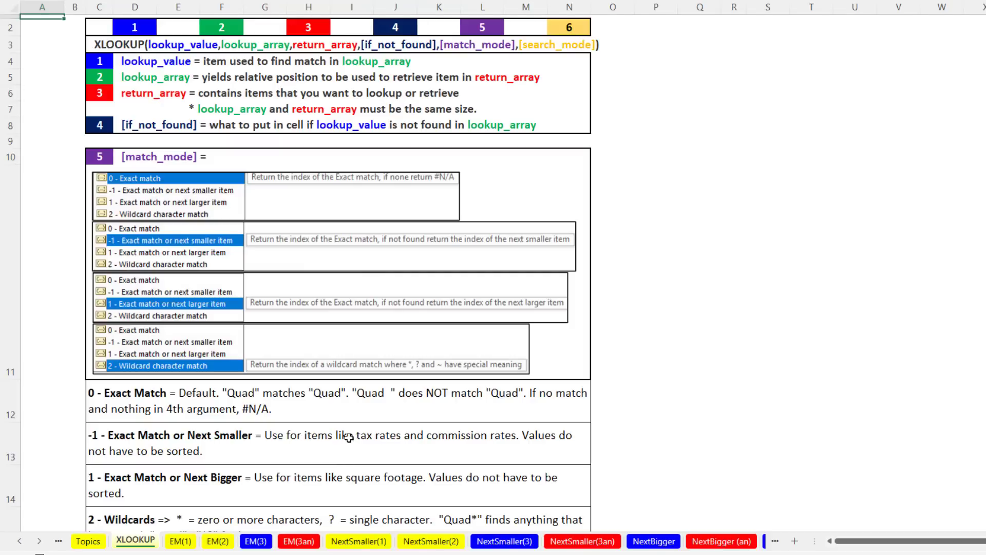
left_click(257, 542)
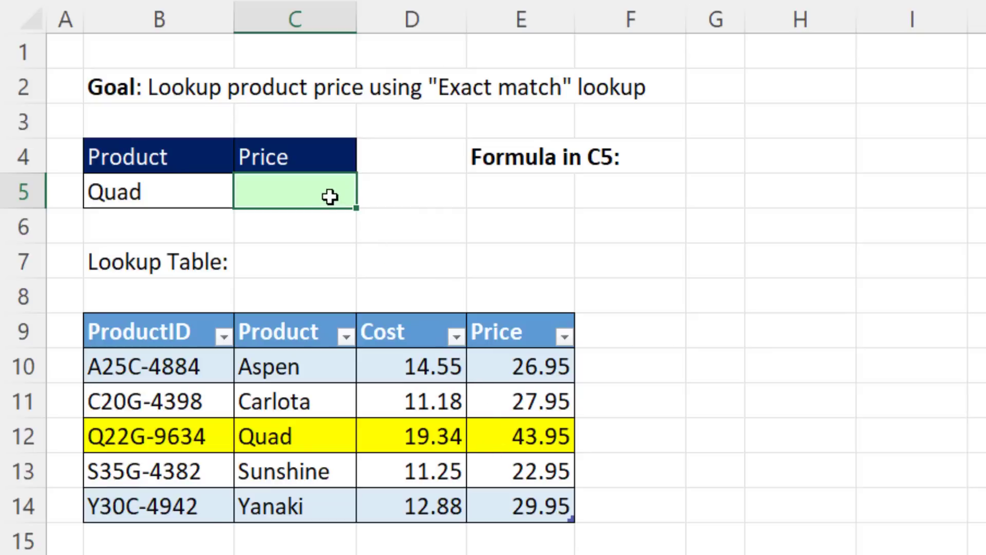
type("43.95")
key("ctrl+Return")
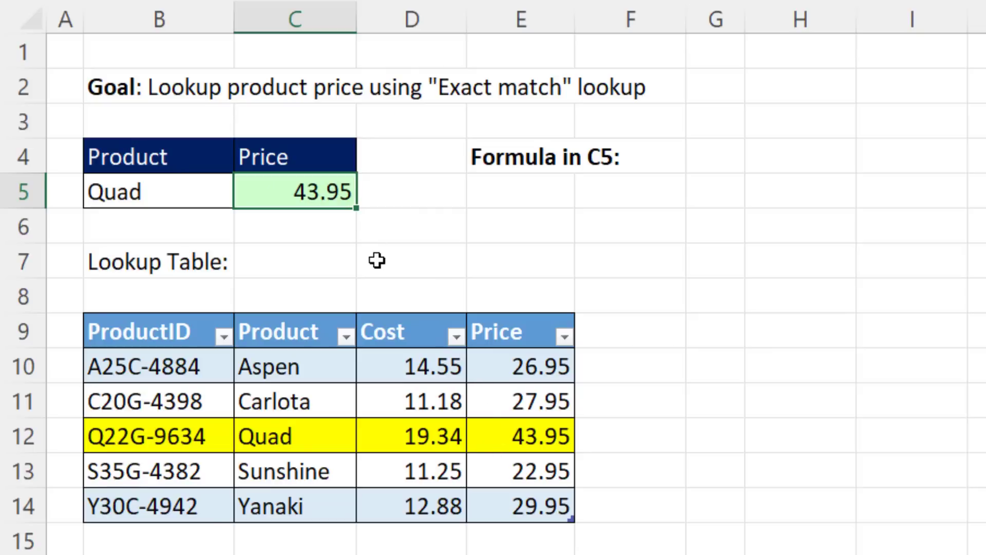
key("Delete")
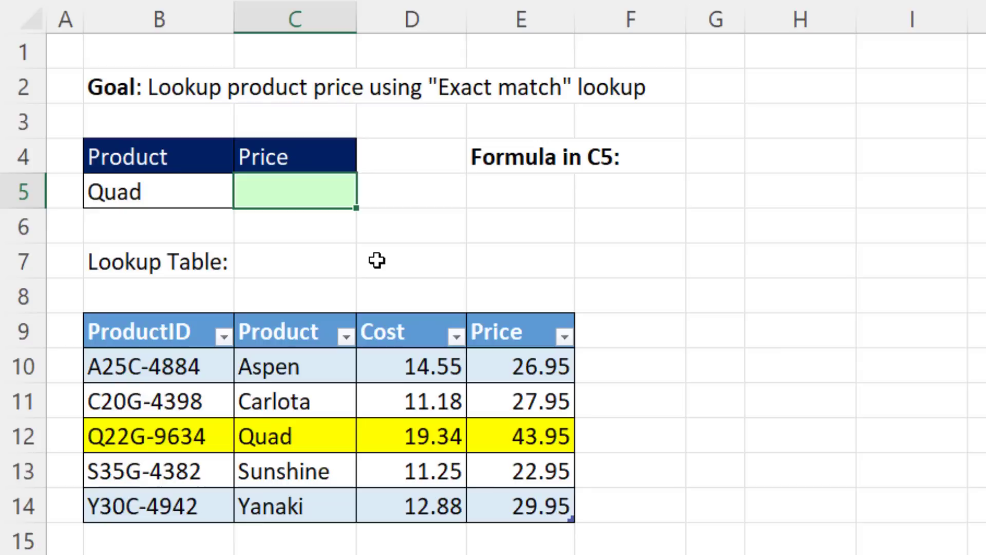
Enter =XLOOKUP(B5,tProduct[Product],tProduct[Price]) in cell C5 to look up the product's price by exact match
type("=xl")
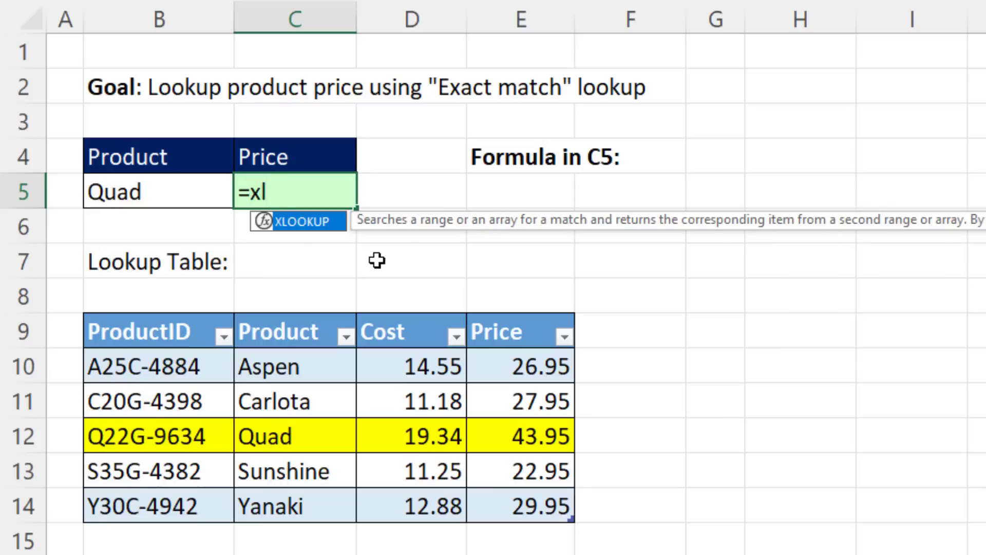
key("Tab")
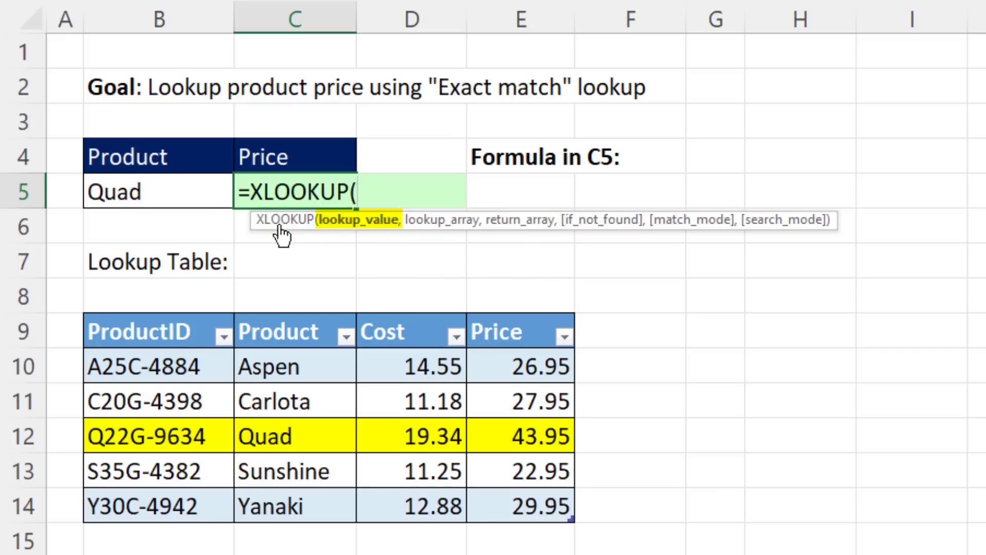
left_click(194, 198)
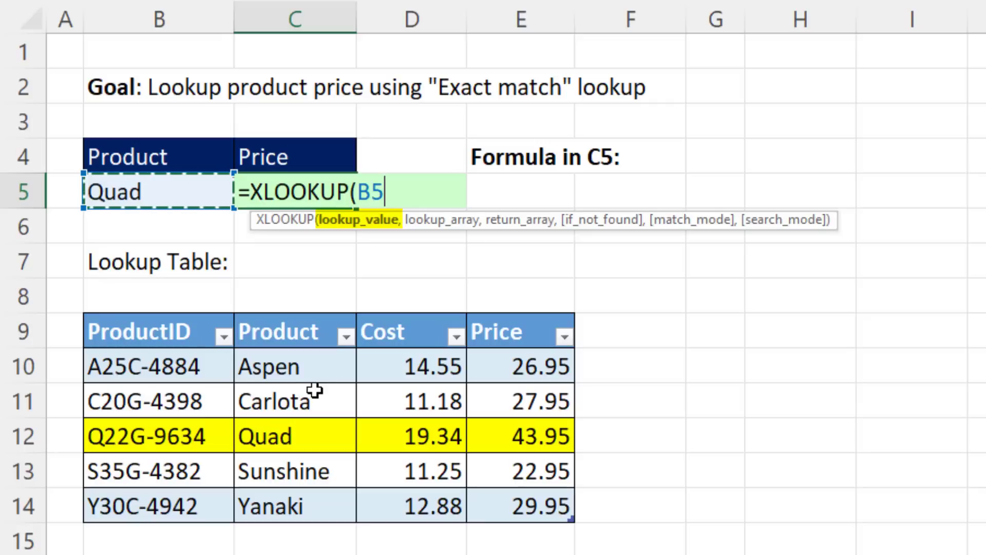
type(",")
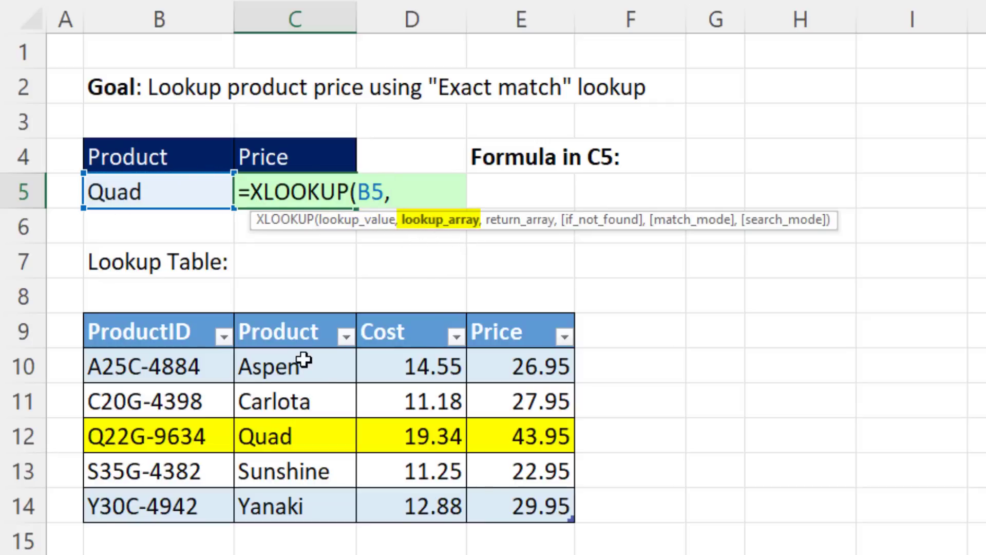
left_click(286, 310)
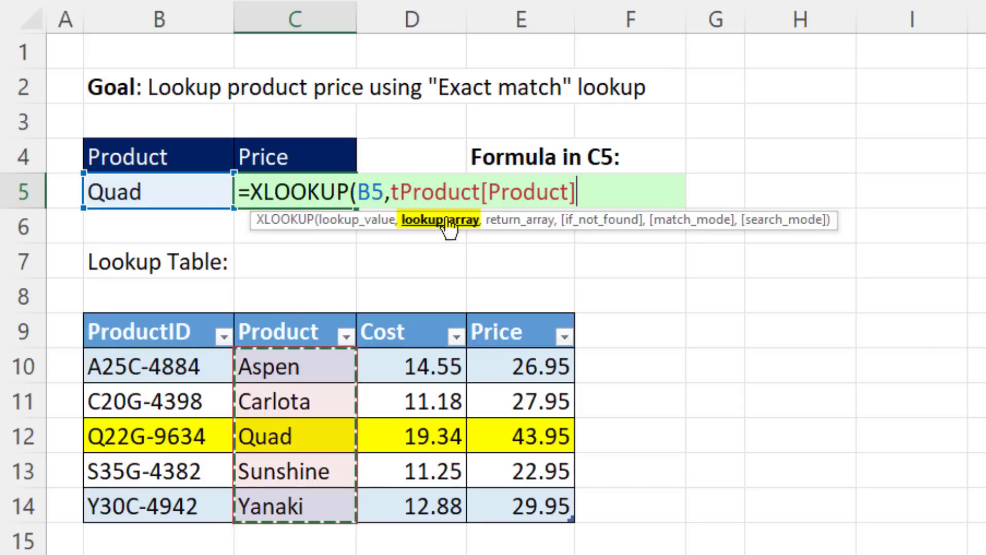
type(",")
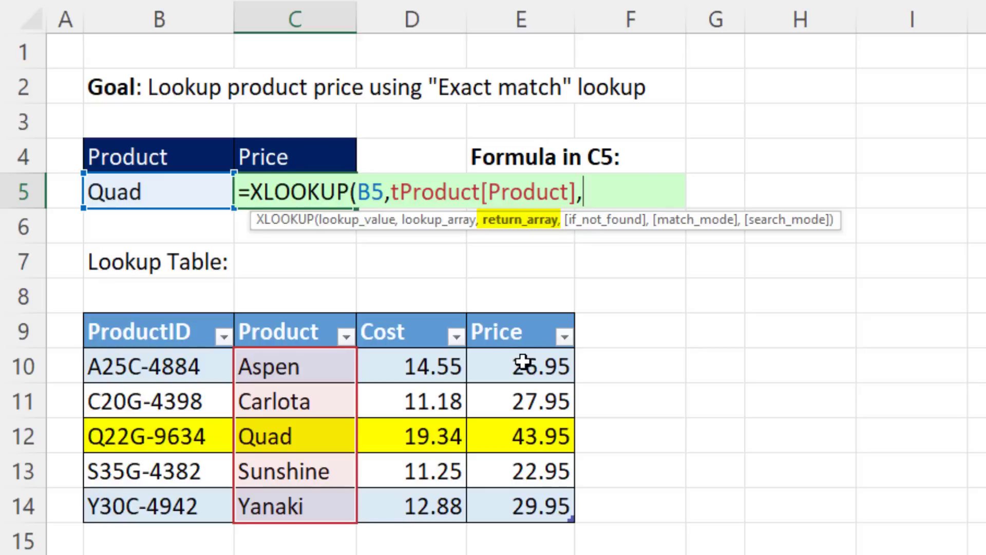
left_click_drag(522, 361, 522, 505)
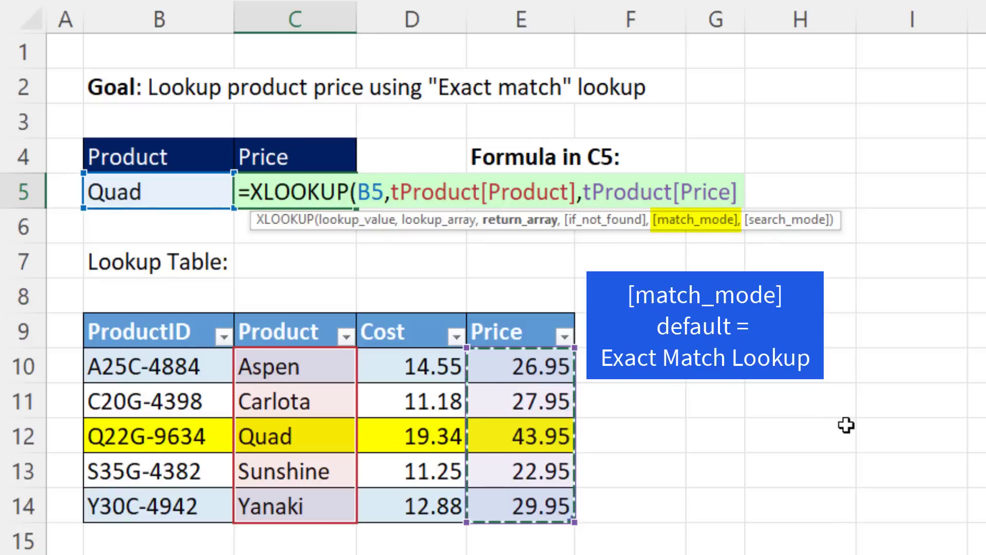
type(")")
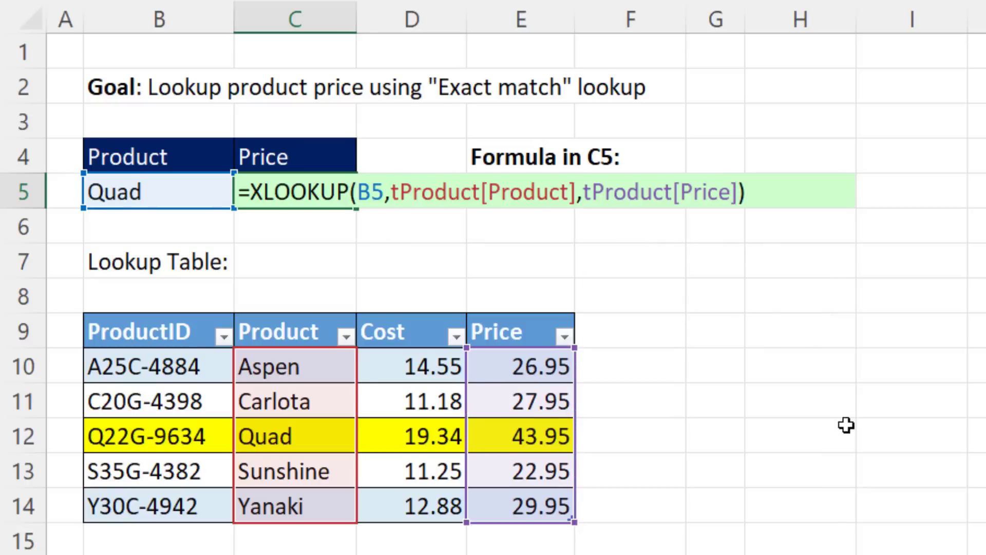
key("ctrl+Return")
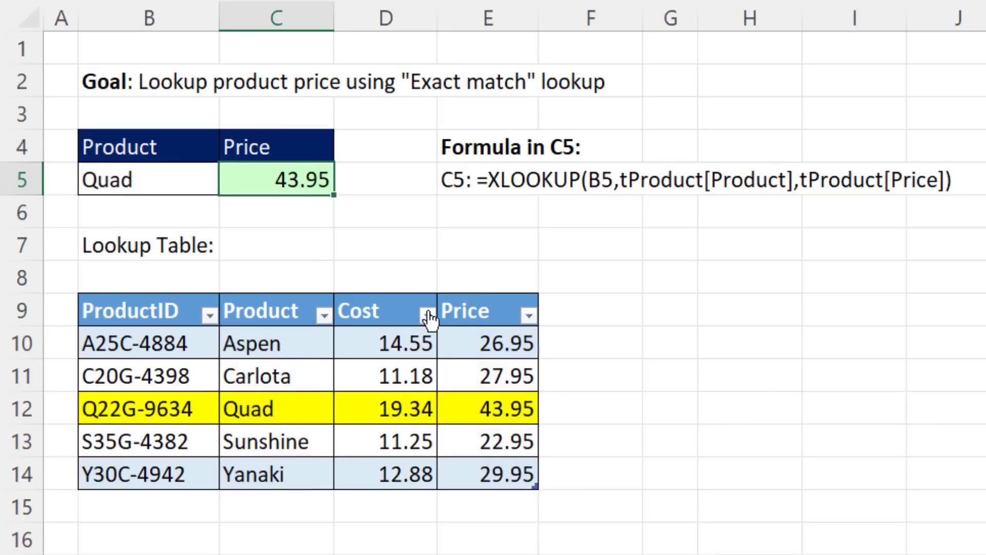
Test the price lookup by changing the product in cell B5 to Aspen
left_click(139, 189)
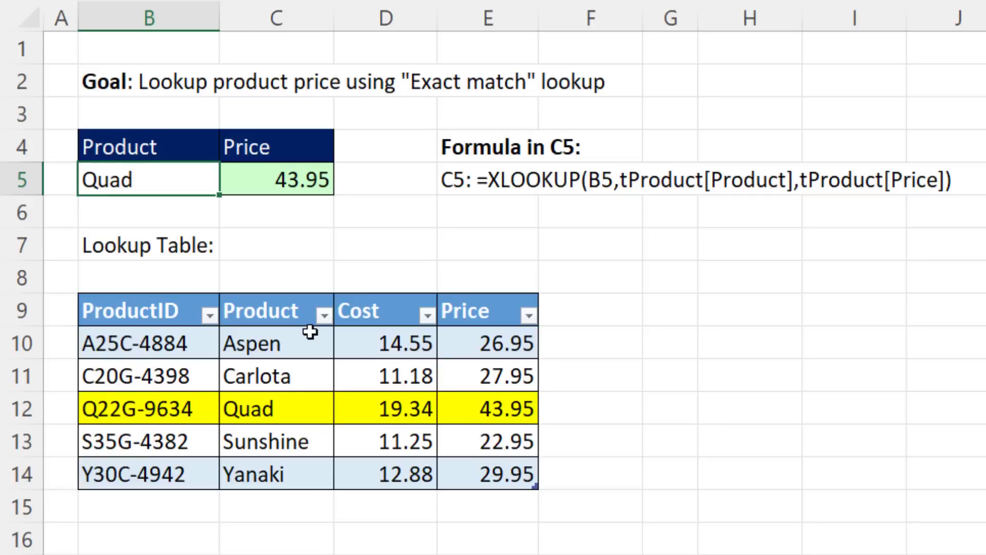
type("Aspen")
key("ctrl+Return")
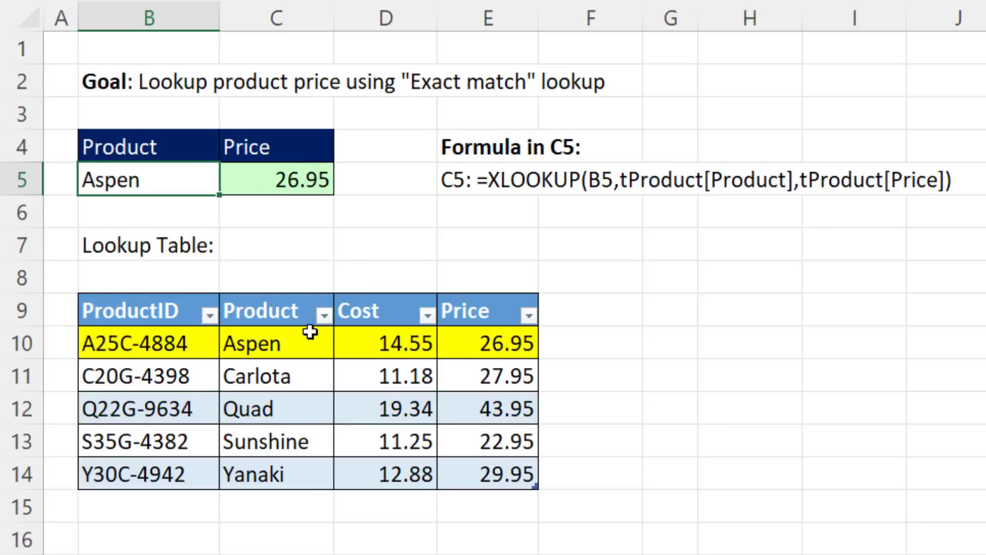
Enter Quad with a trailing space as the product in cell B5 and inspect the cell's content for the extra space
type("Quad")
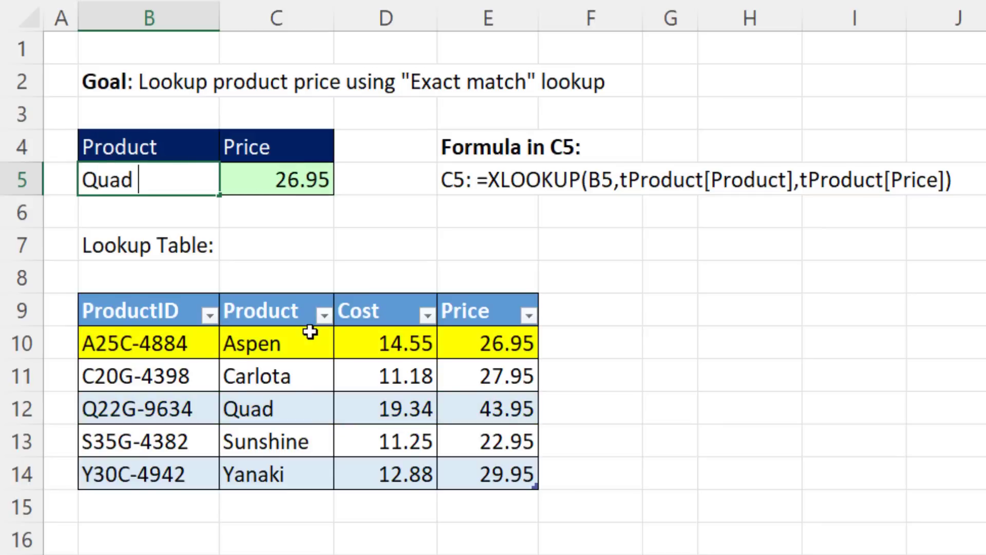
key("ctrl+Return")
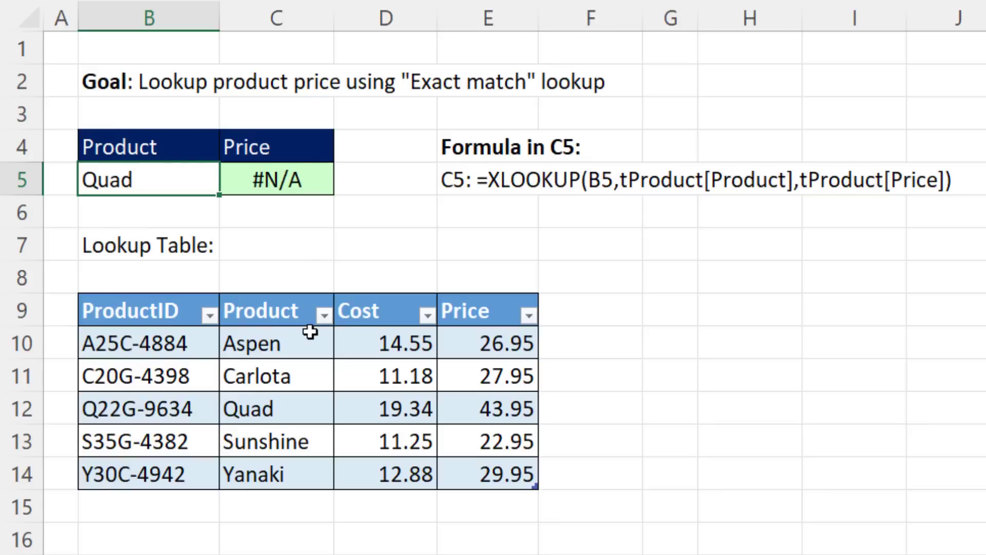
double_click(151, 170)
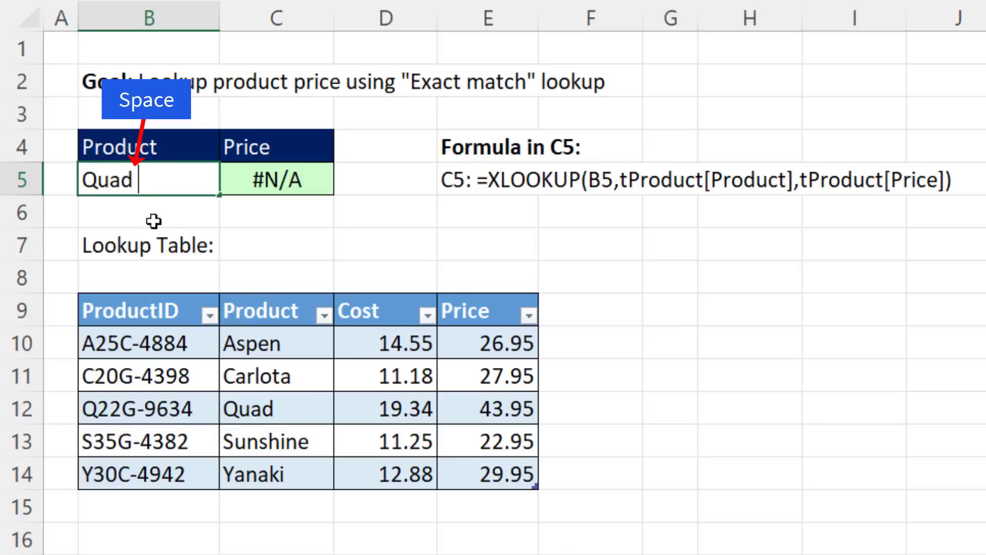
key("Return")
left_click(273, 180)
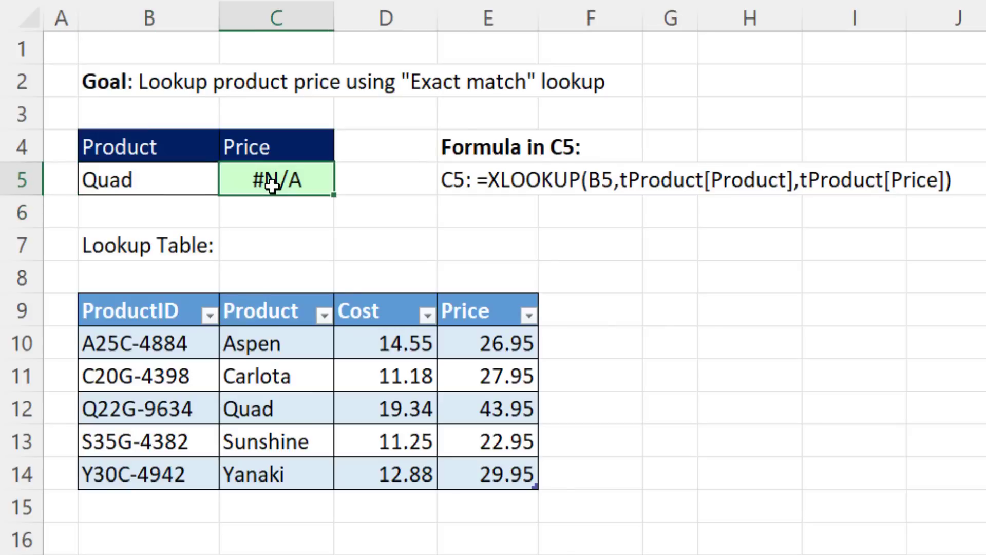
key("F2")
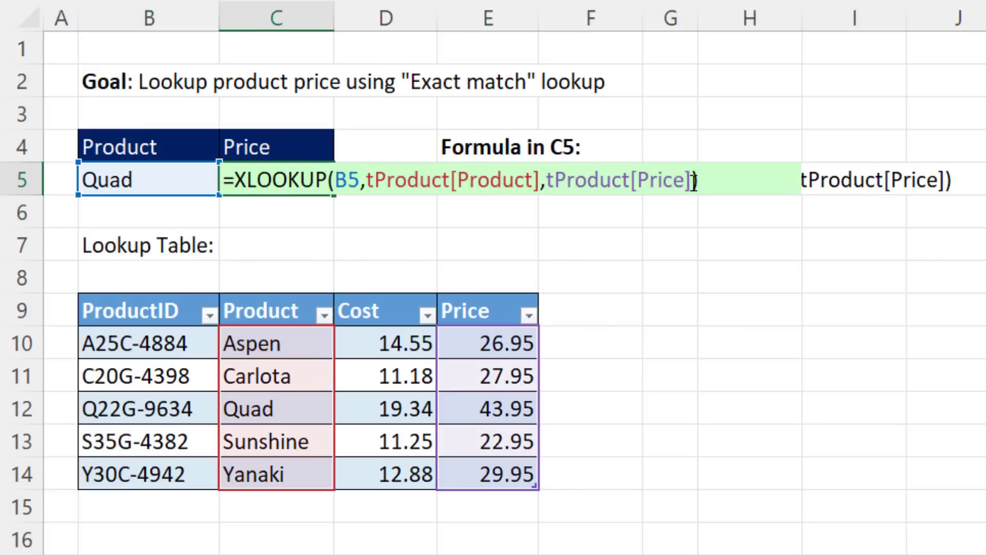
key("Left")
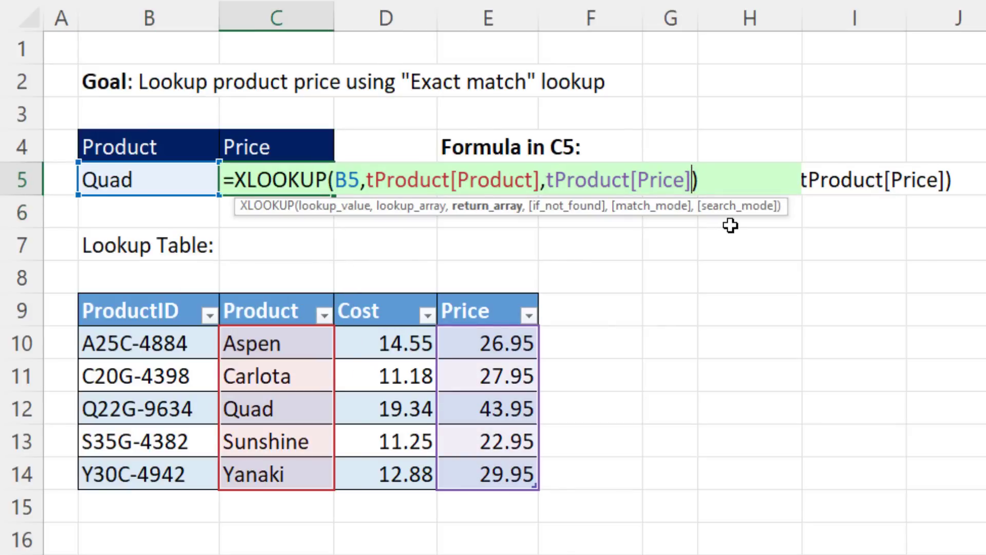
type(",")
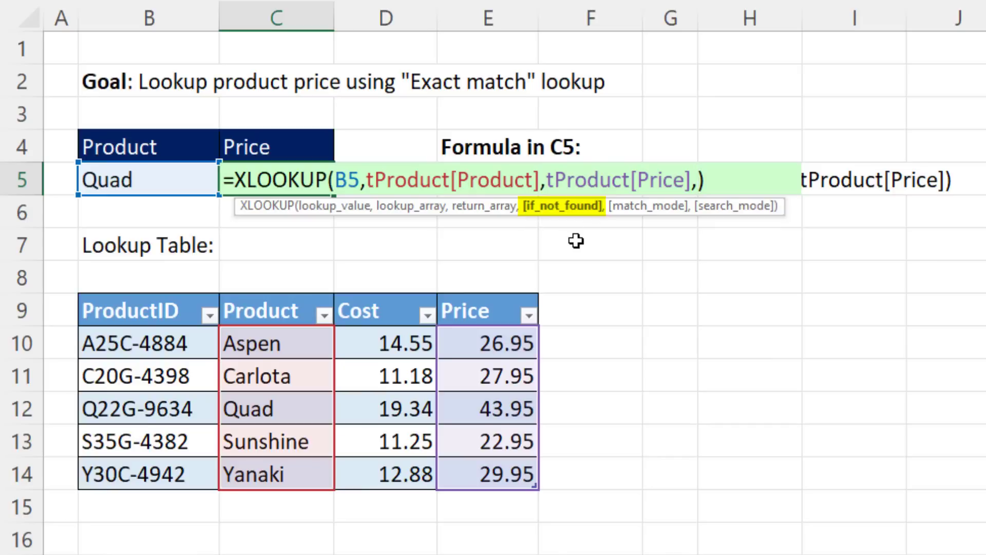
key("Escape")
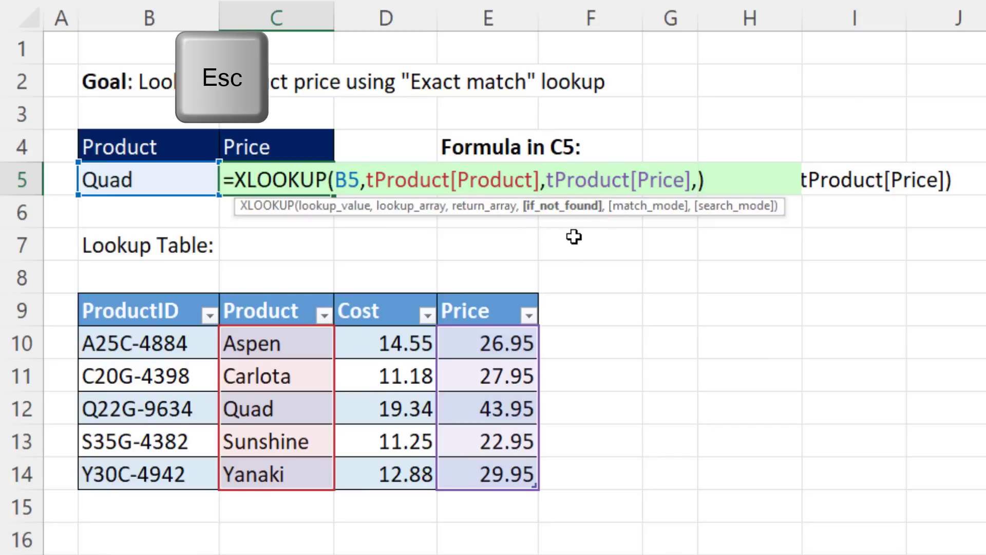
Remove the trailing space after Quad in cell B5
left_click(188, 184)
key("F2")
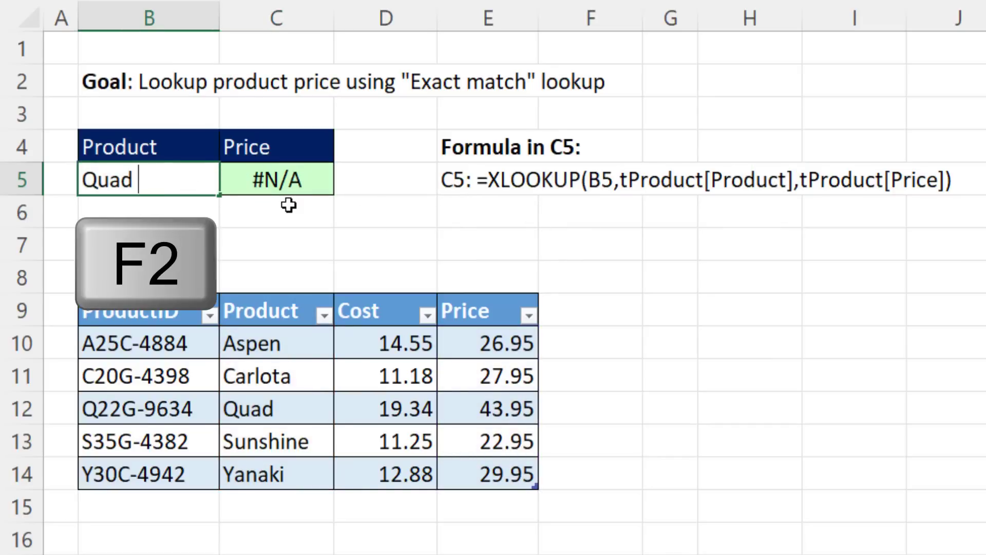
key("BackSpace")
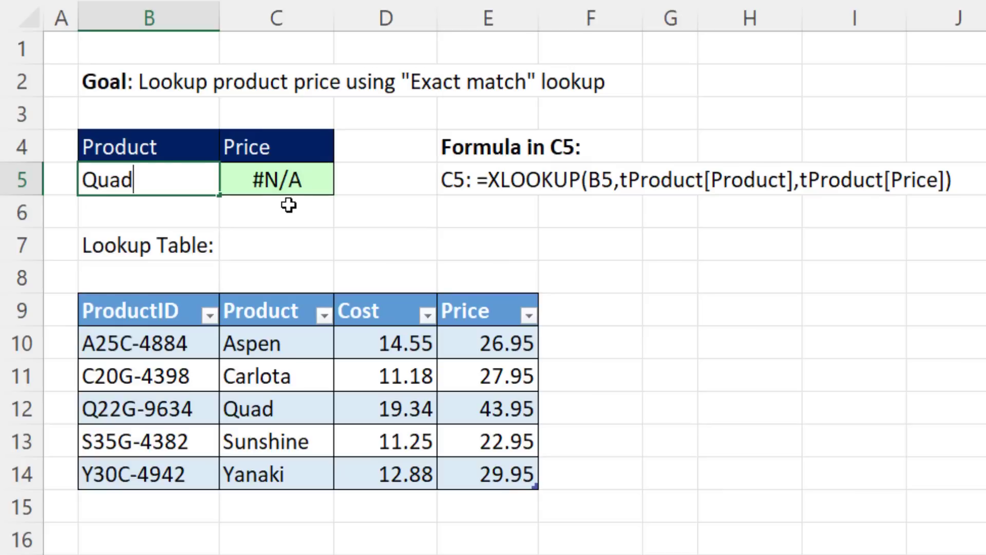
key("Return")
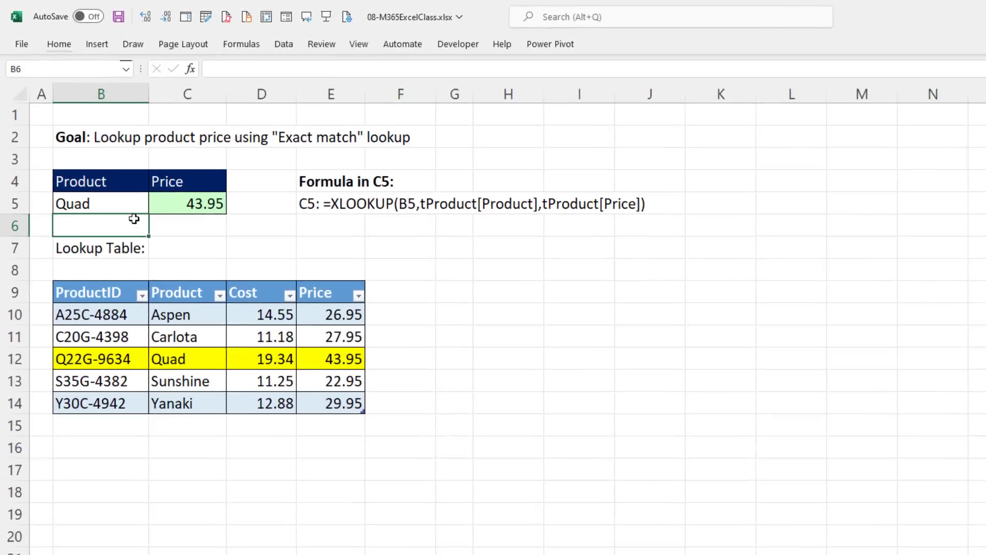
Set up a List data validation for cell B5 with the table's product names, =$C$10:$C$14, as the source
left_click(128, 210)
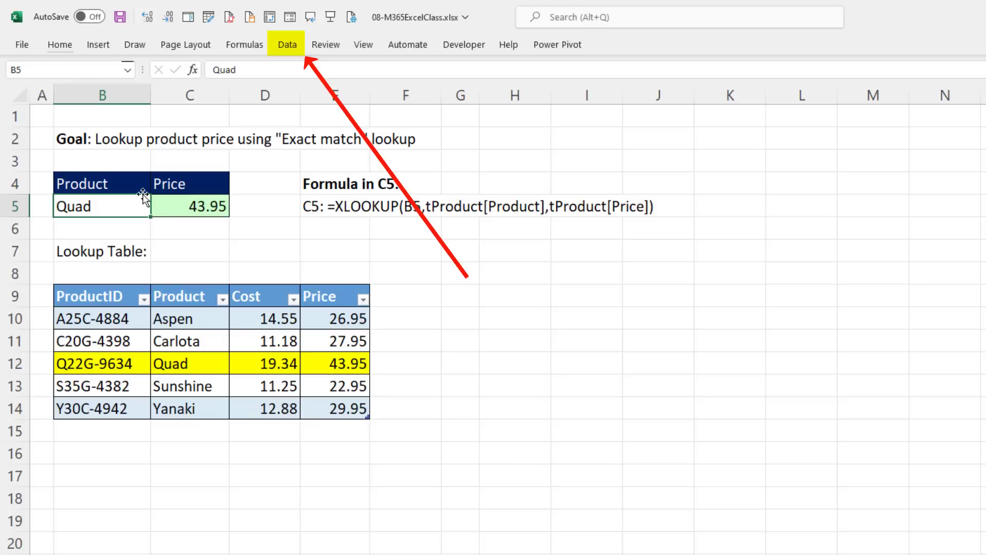
left_click(286, 46)
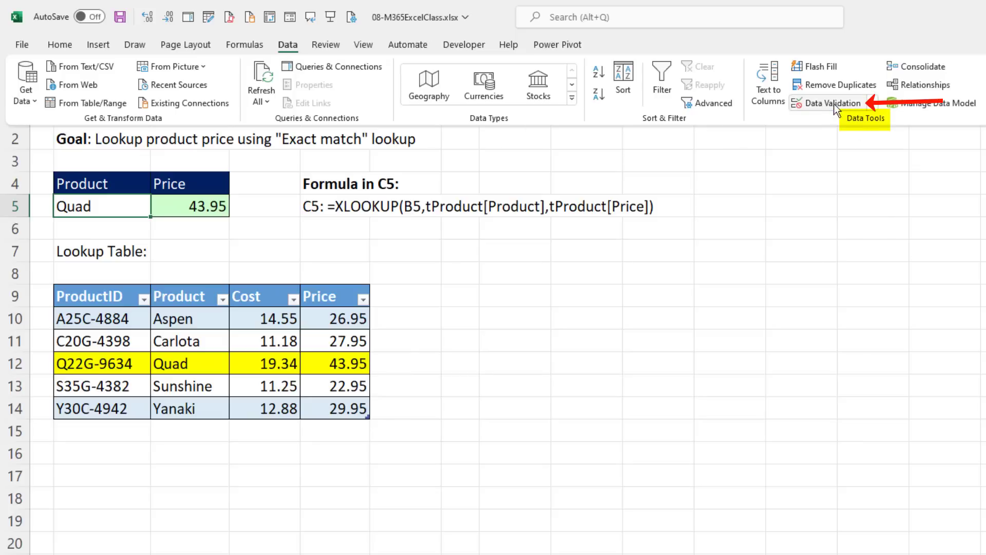
left_click(828, 104)
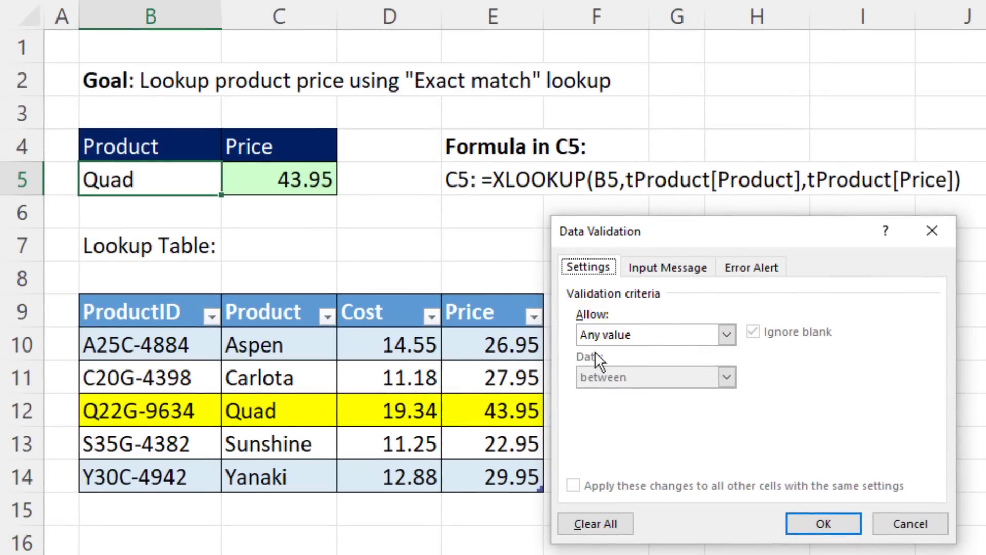
left_click(727, 335)
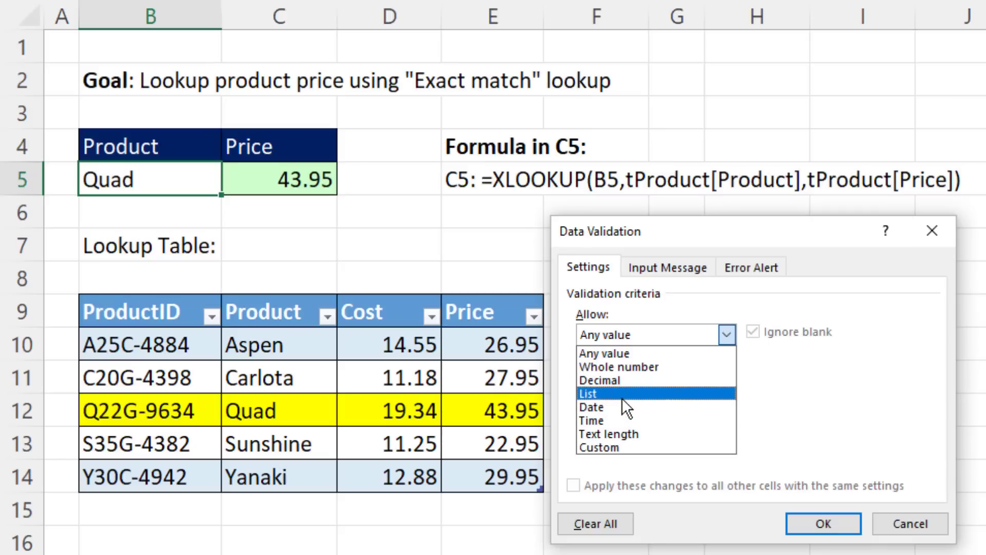
left_click(601, 391)
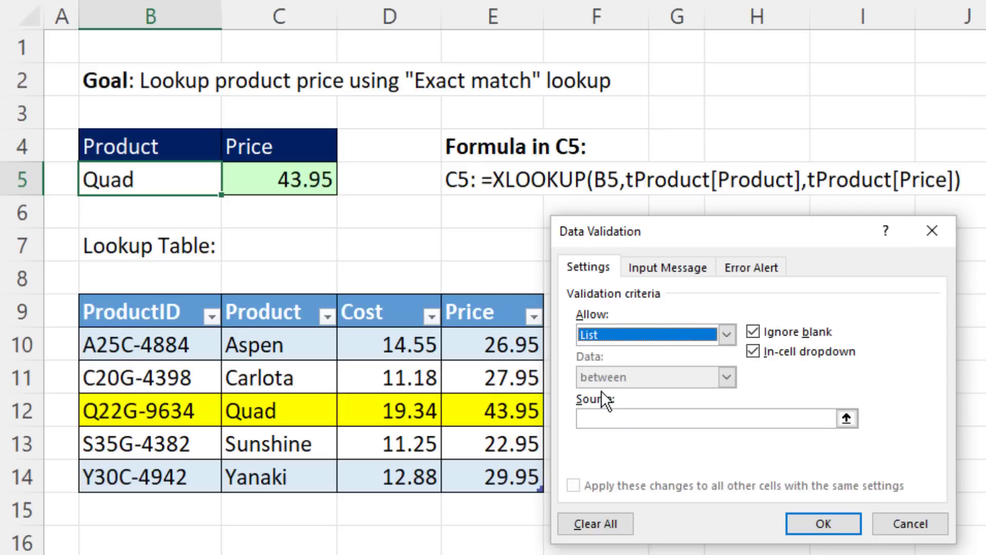
left_click(291, 291)
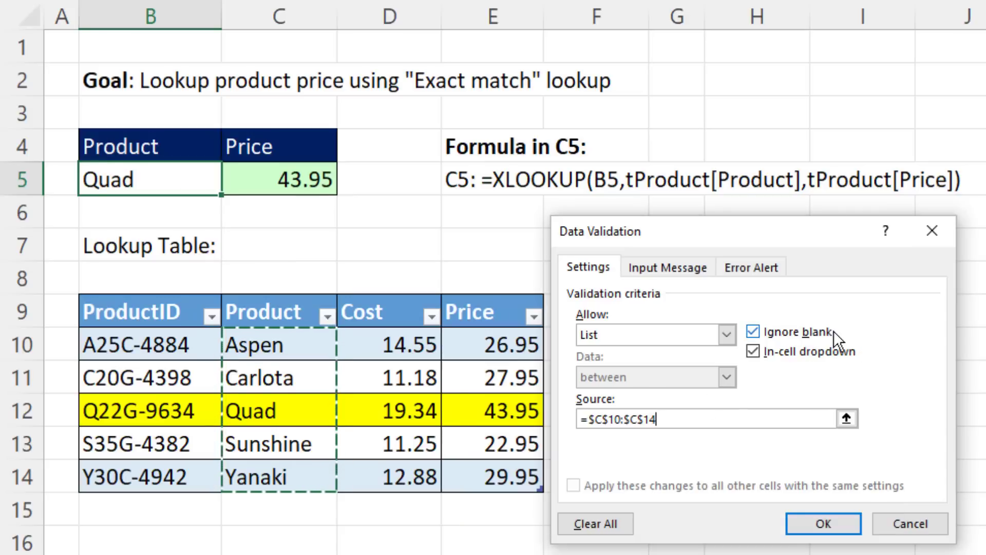
Add an error alert titled "Select From Dropdown" with the message "Select Product Name From Dropdown" and apply the validation to B5
left_click(687, 272)
left_click(686, 272)
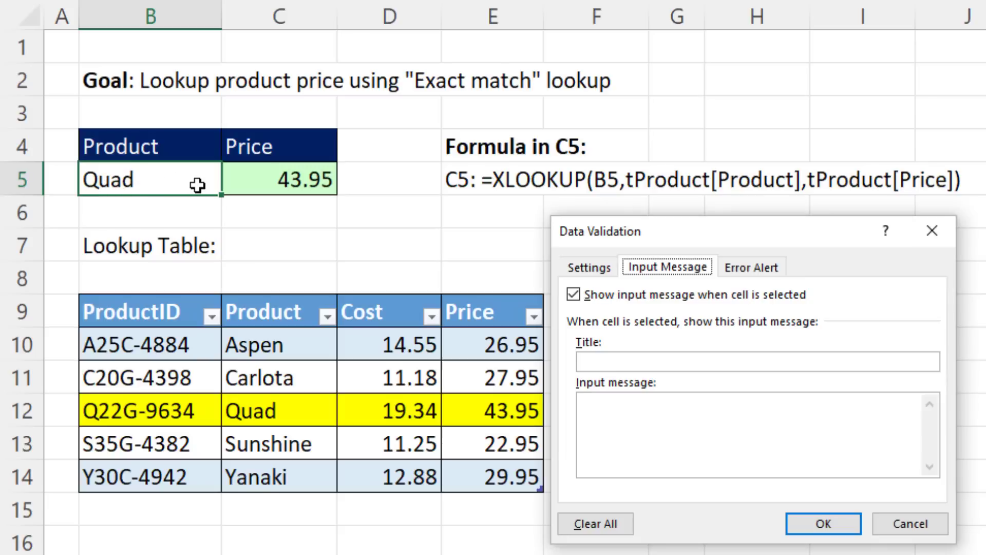
left_click(760, 268)
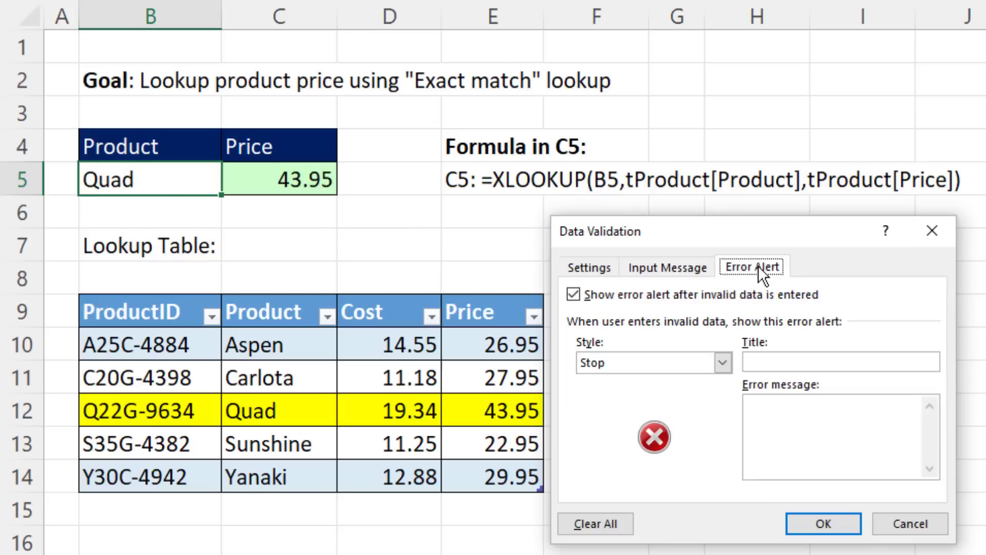
left_click(773, 360)
type("Select Product Name From Dro")
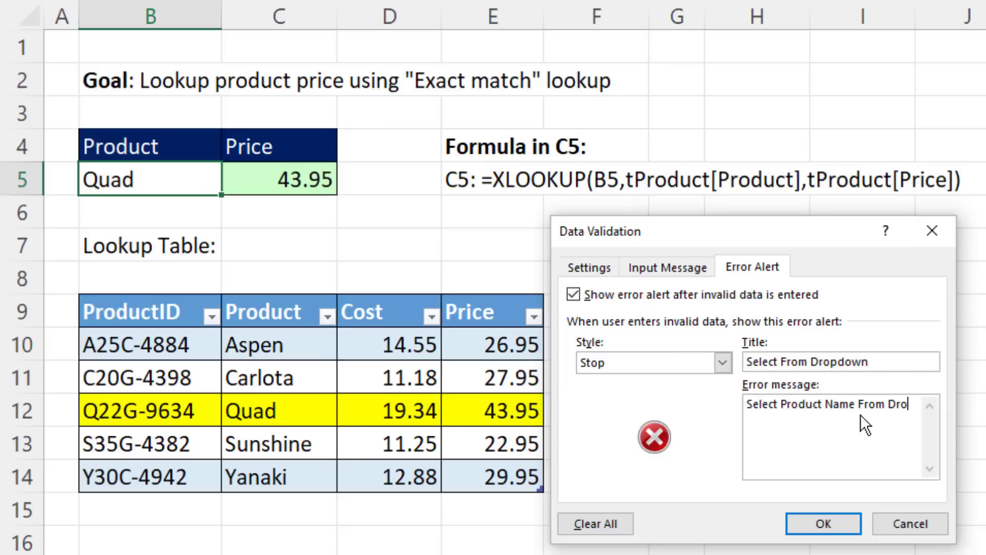
type("pdown")
left_click(898, 366)
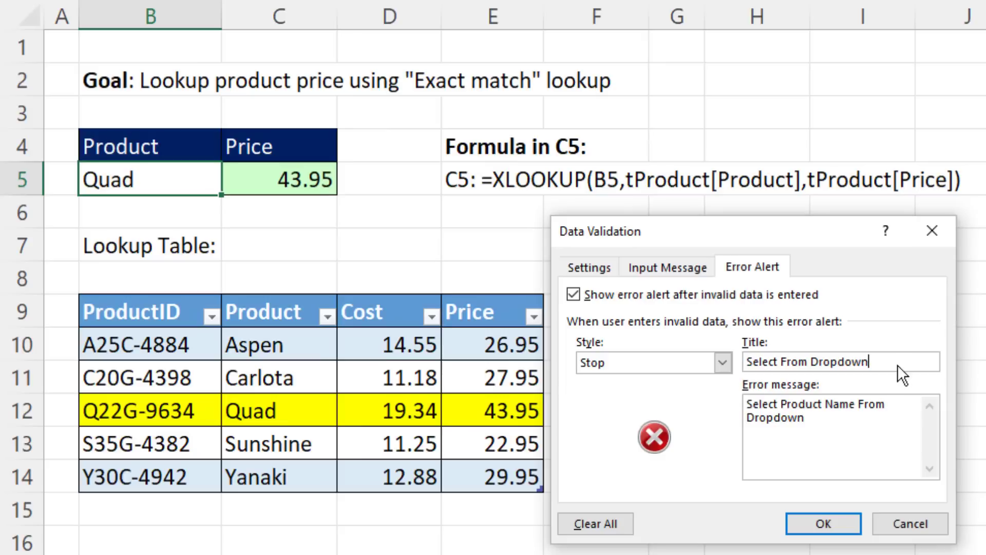
left_click(854, 424)
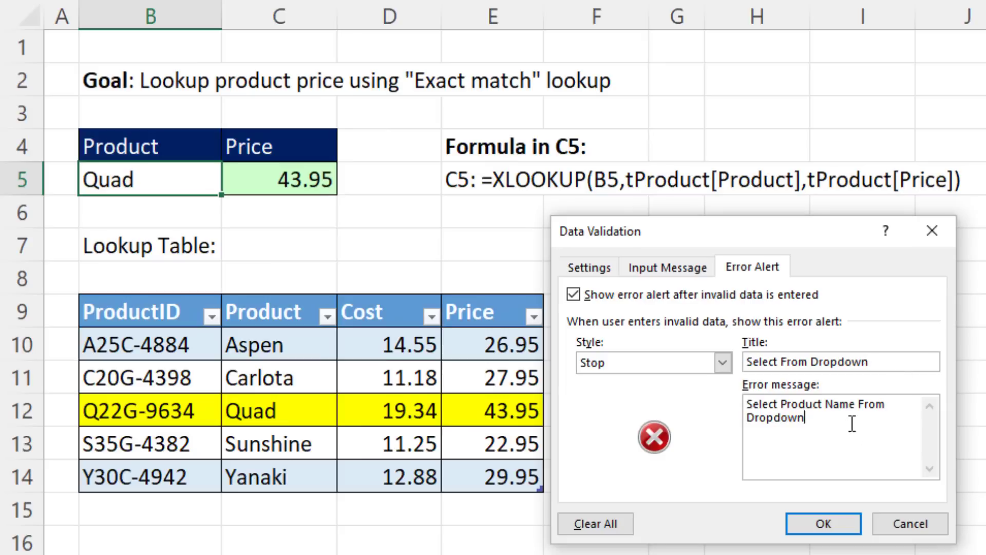
left_click(845, 527)
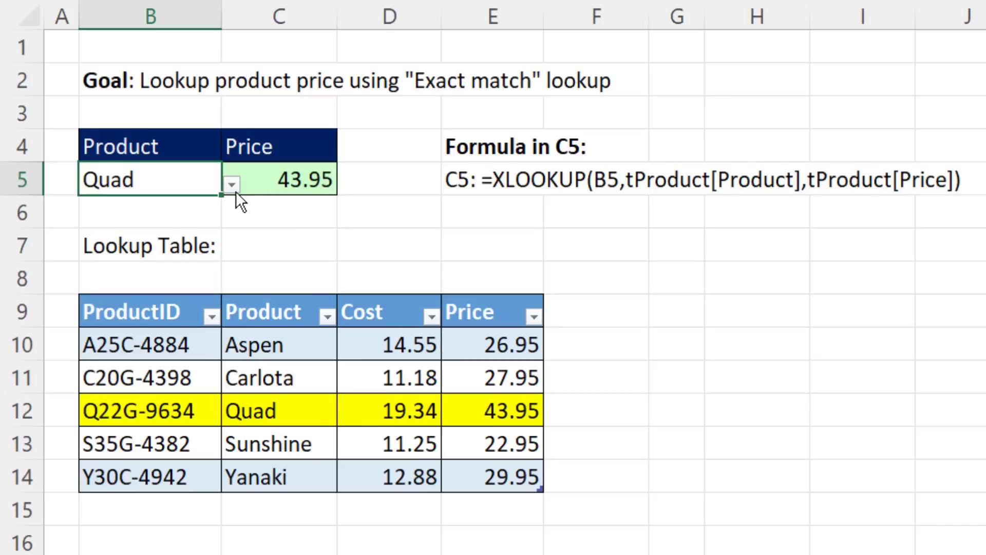
Choose Carlota from the drop-down list in B5 and try to overwrite it with Quad followed by a space
left_click(232, 185)
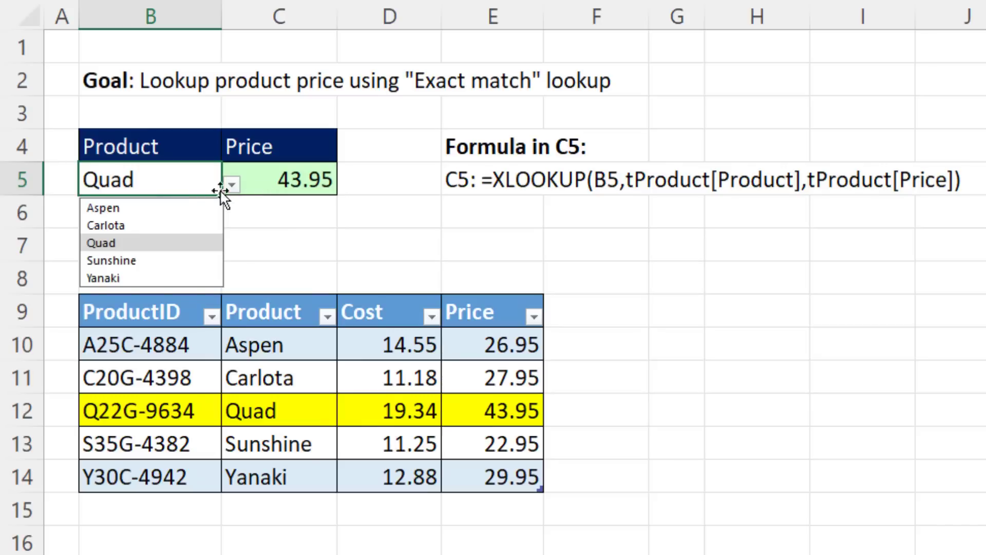
left_click(137, 225)
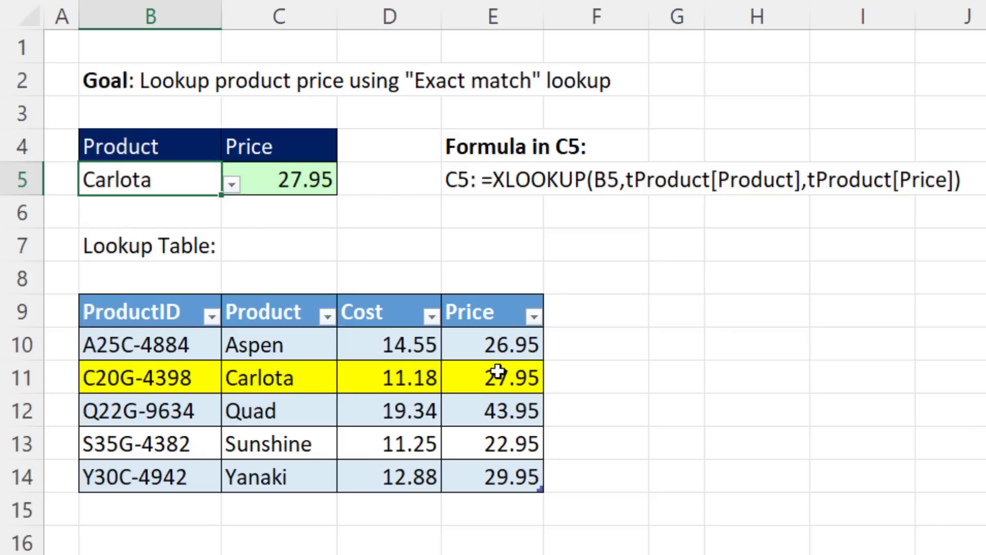
type("Quad")
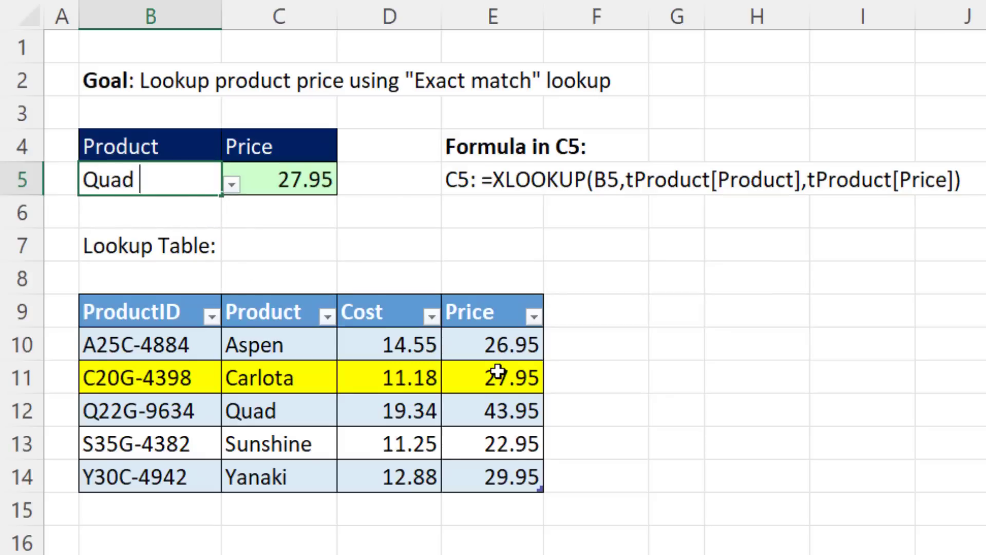
key("Return")
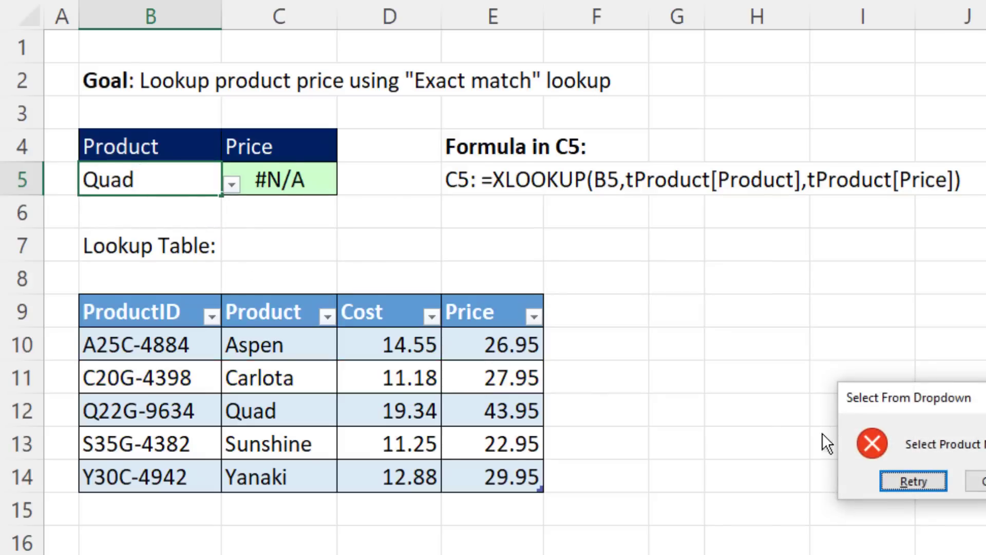
left_click_drag(974, 400, 117, 251)
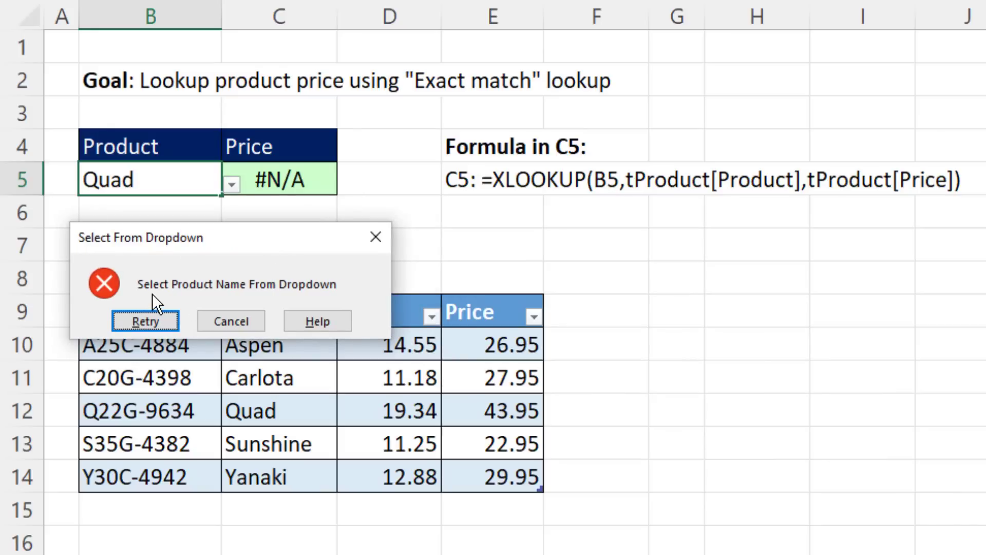
left_click(257, 318)
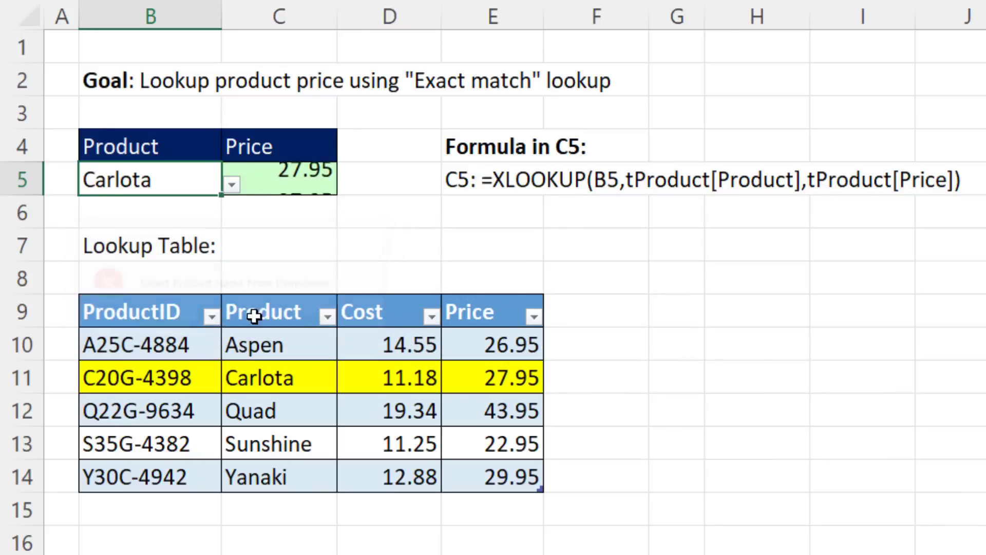
Choose Quad from the drop-down list in cell B5
left_click(236, 186)
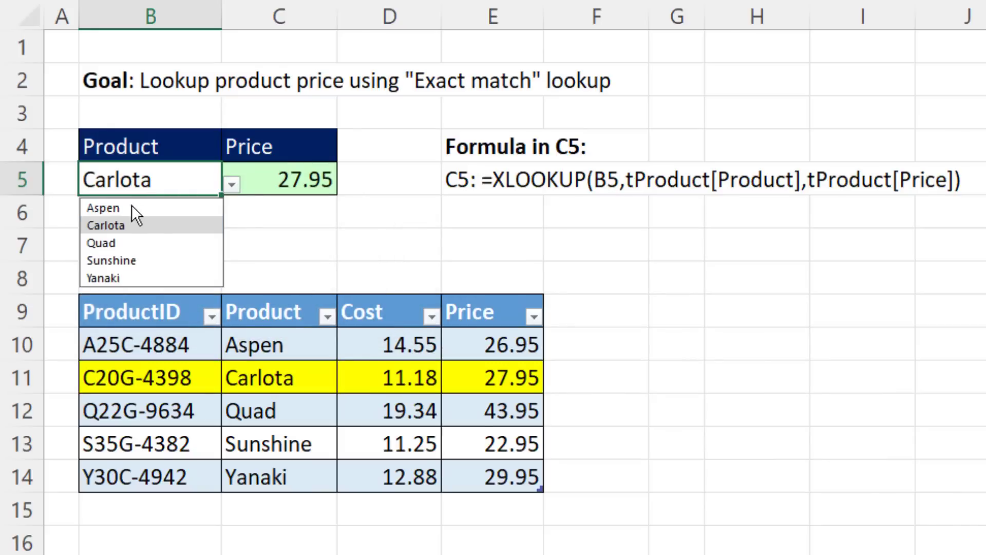
left_click(110, 244)
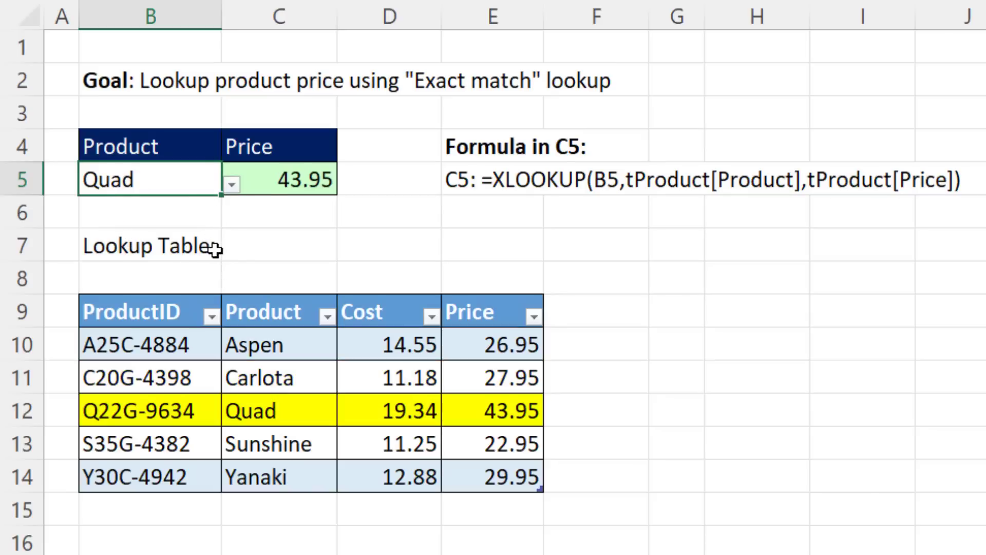
Enter Quad with a trailing space in the empty cell H9
left_click(768, 310)
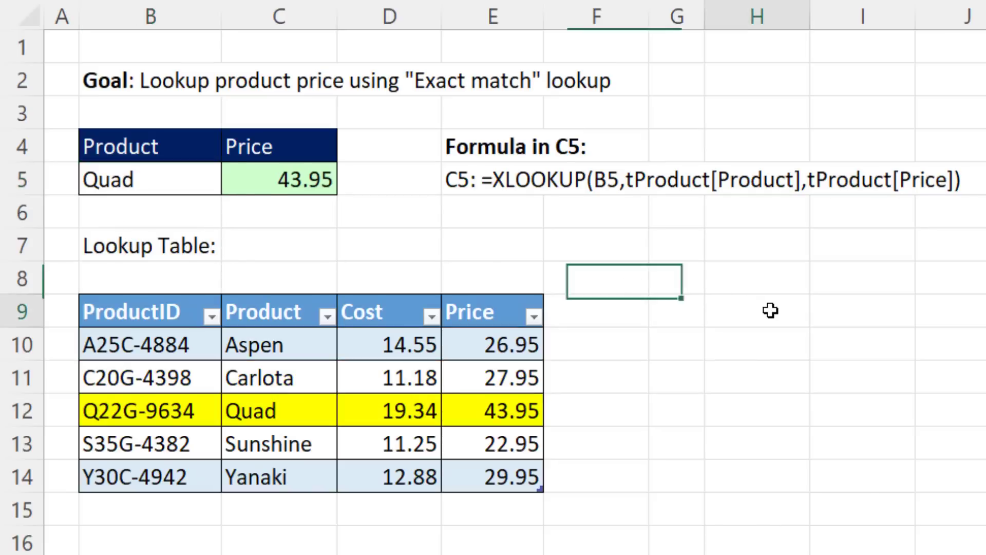
type("Quad")
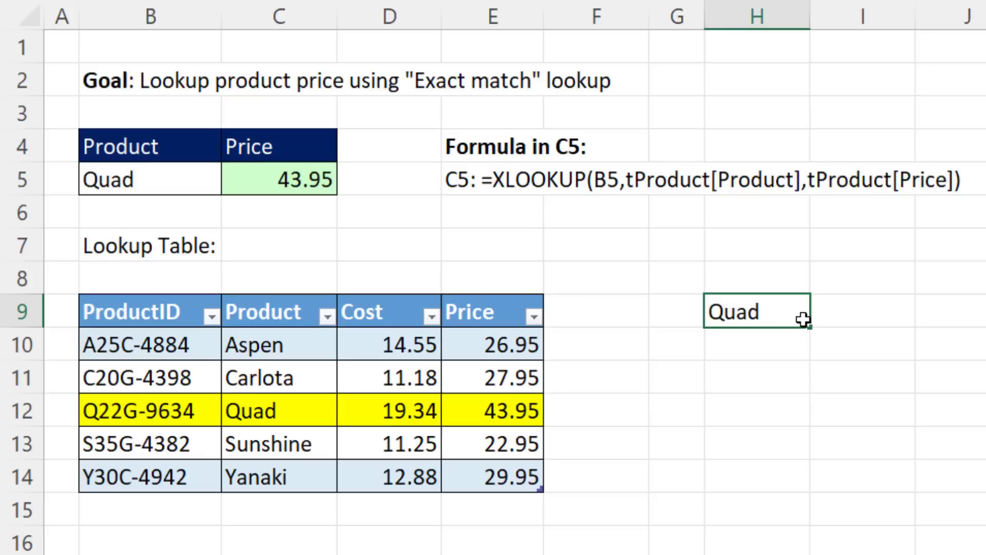
key("ctrl+Return")
Copy cell H9, paste it over the product in B5 and check whether B5 still has its drop-down list
key("ctrl+c")
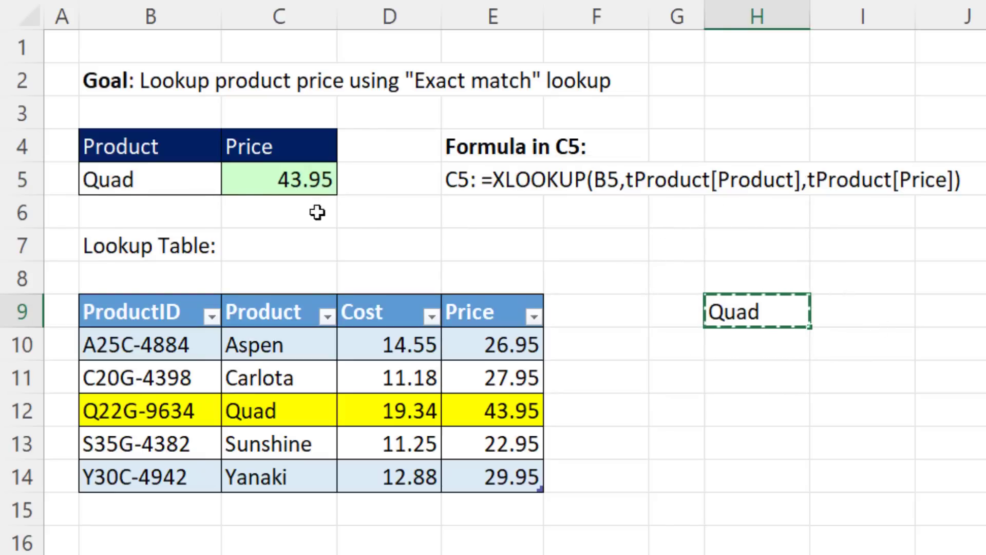
left_click(185, 184)
key("ctrl+v")
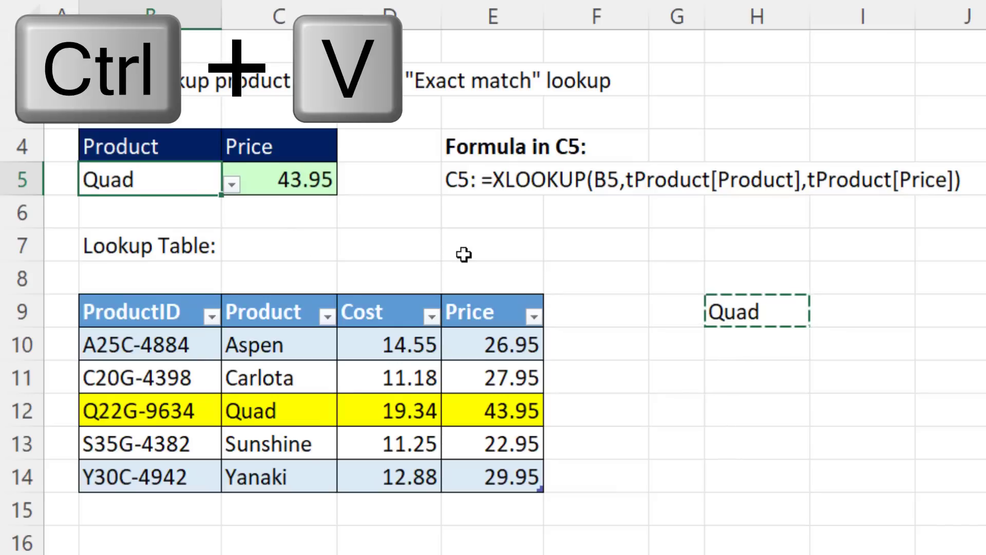
left_click(366, 249)
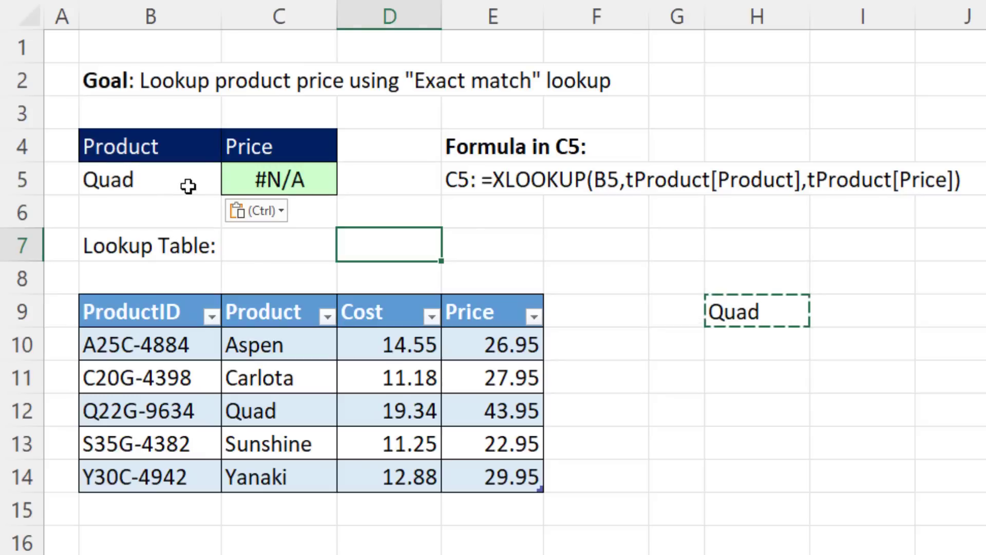
left_click(194, 184)
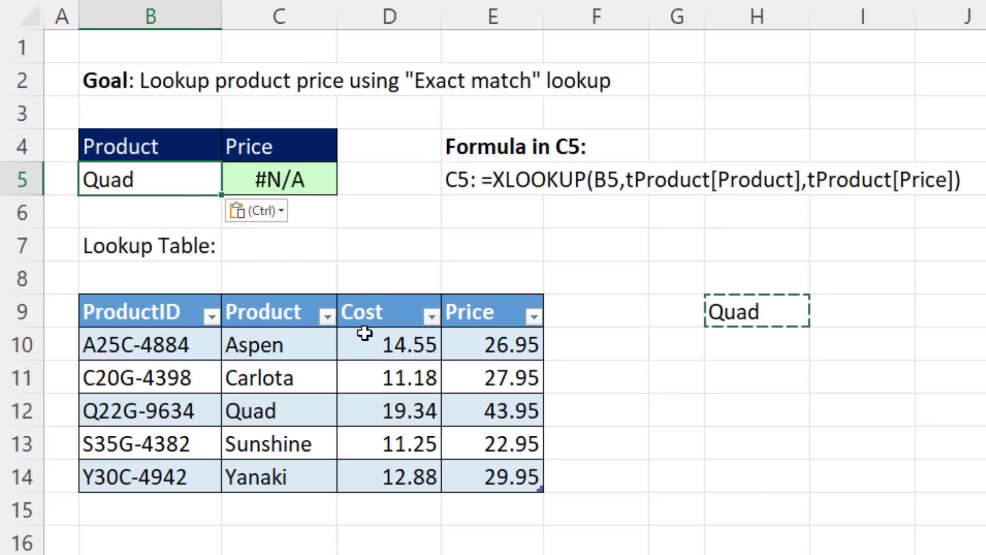
Undo the paste into cell B5 and check its drop-down list of product names
key("ctrl+z")
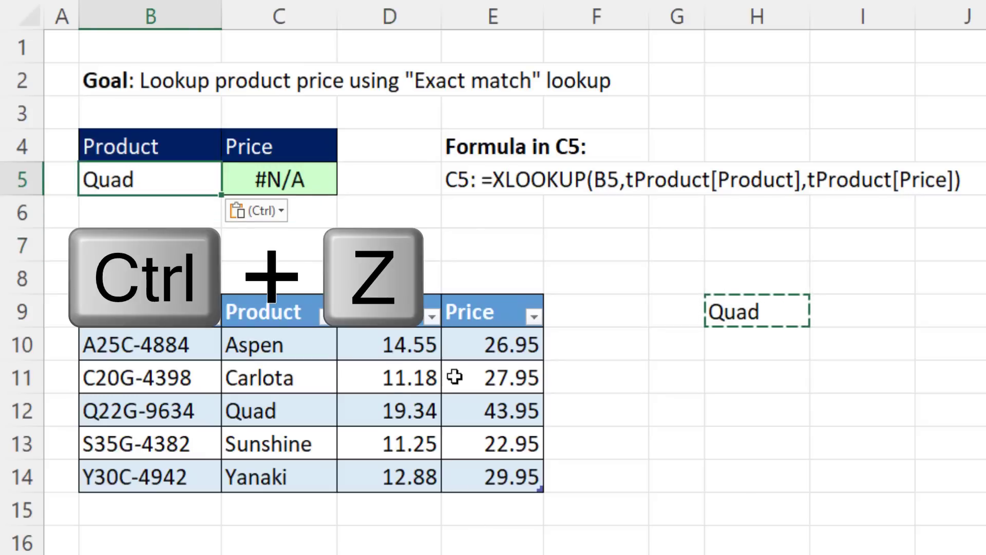
key("ctrl+z")
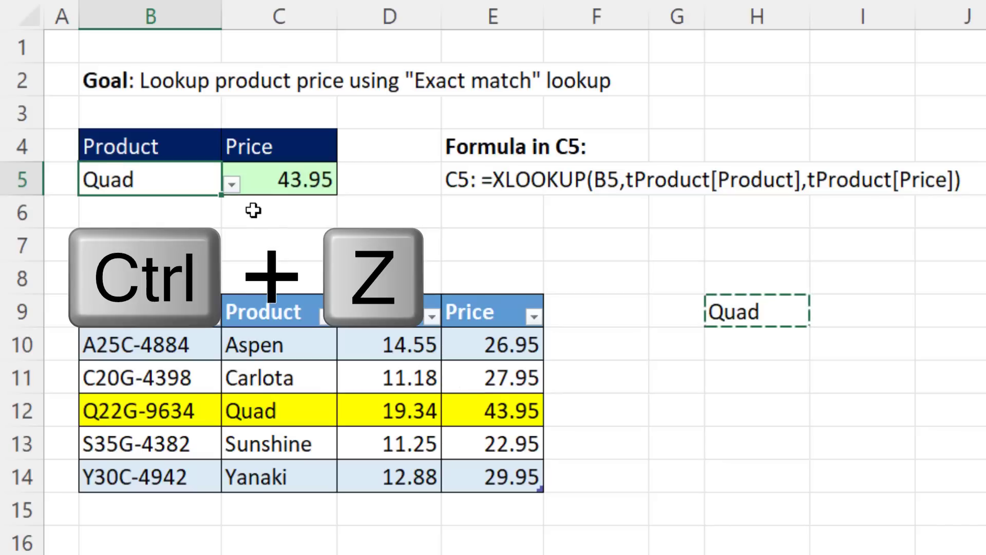
left_click(749, 310)
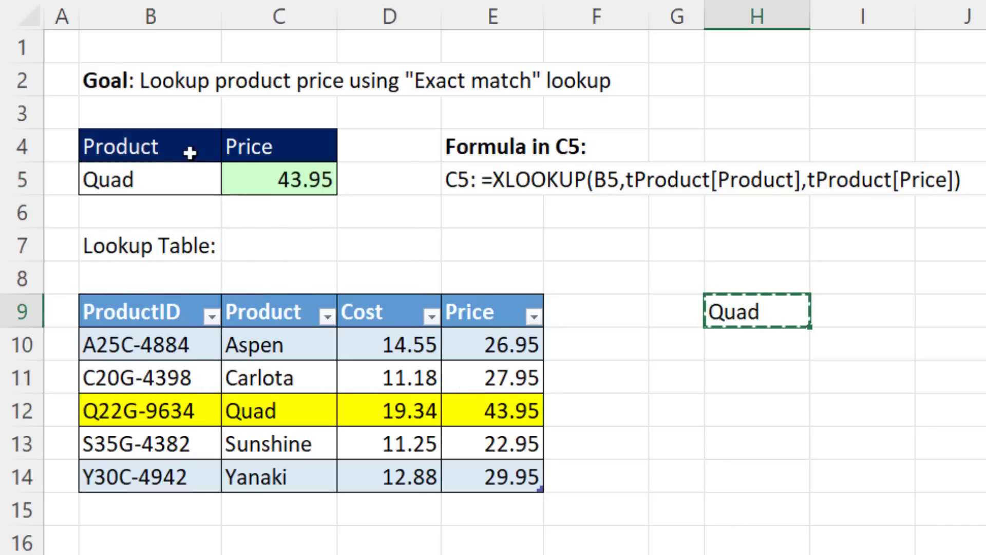
left_click(195, 185)
left_click(231, 190)
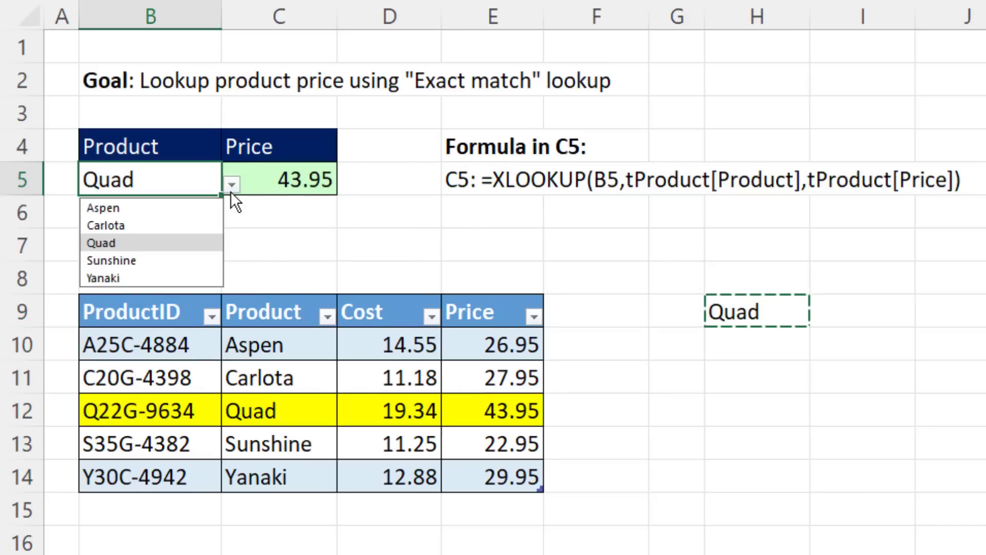
left_click(231, 187)
Compare the XLOOKUP formula in C5 with the VLOOKUP formula in L5, examining VLOOKUP's table array, column index and range lookup arguments
double_click(275, 179)
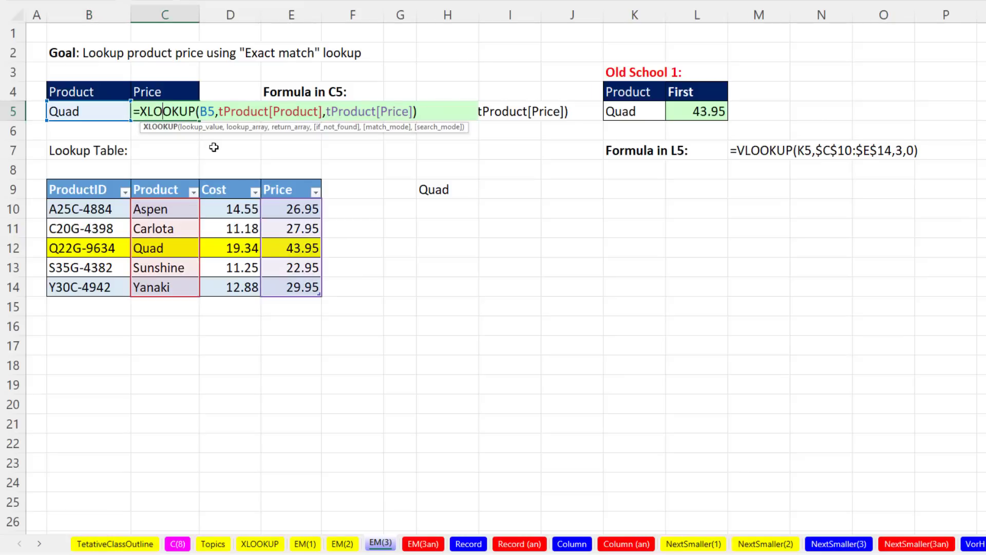
key("Escape")
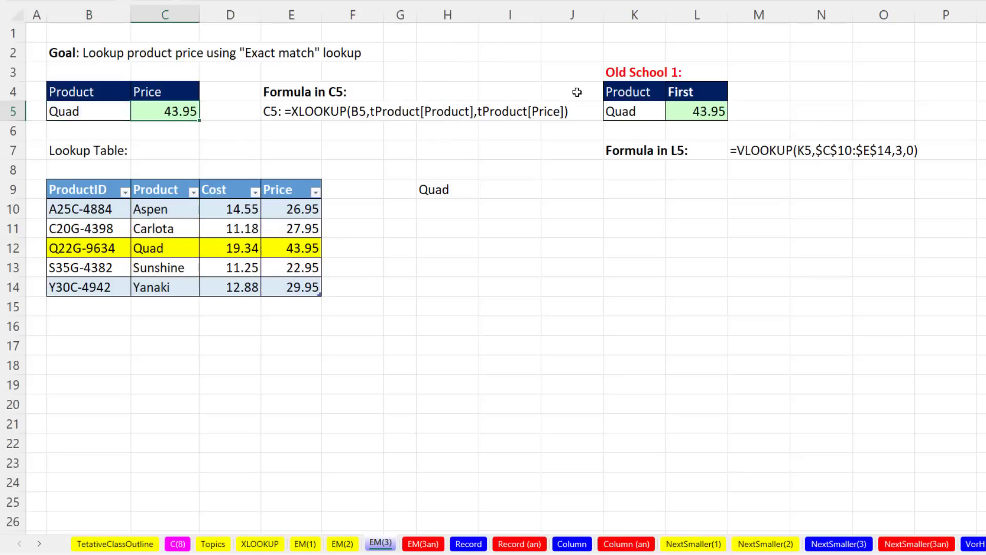
double_click(686, 111)
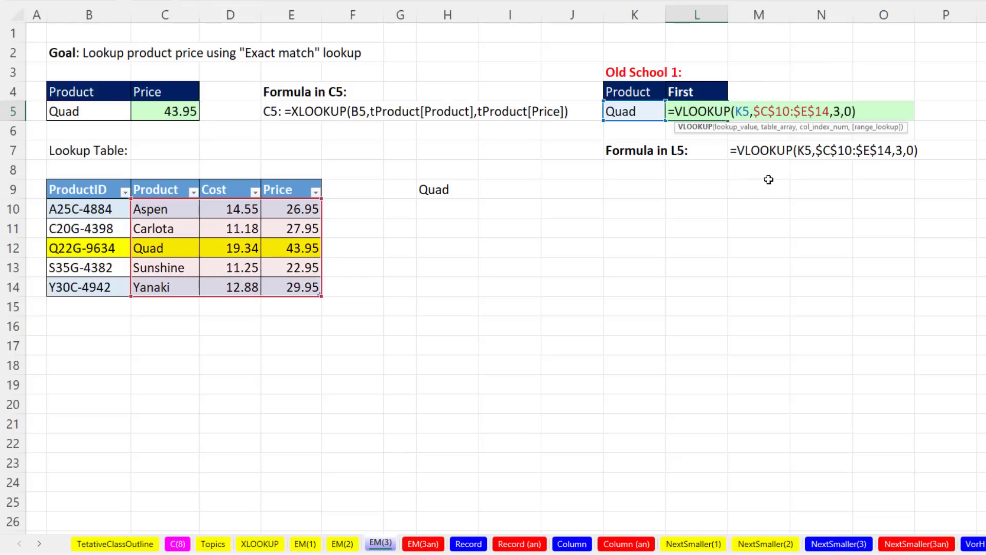
left_click(769, 128)
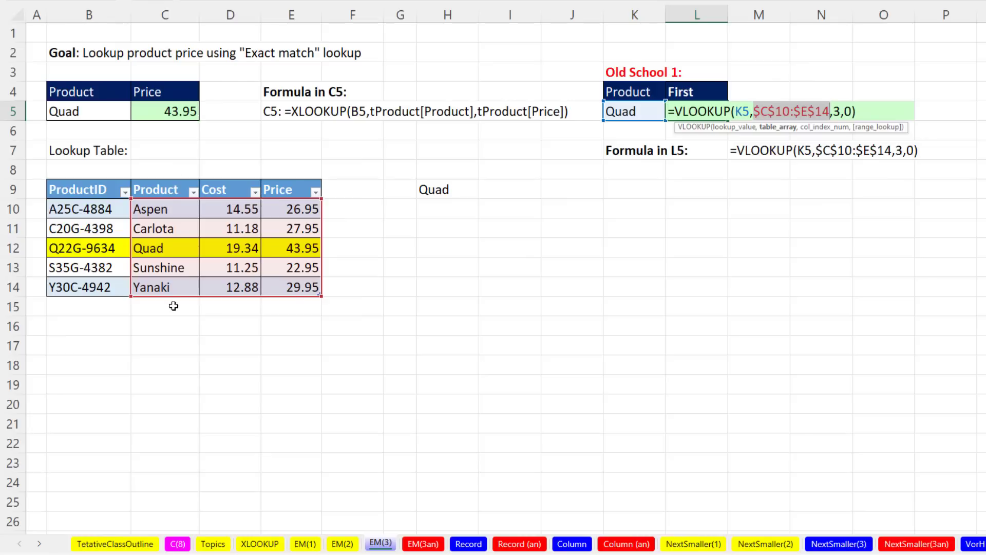
left_click(840, 111)
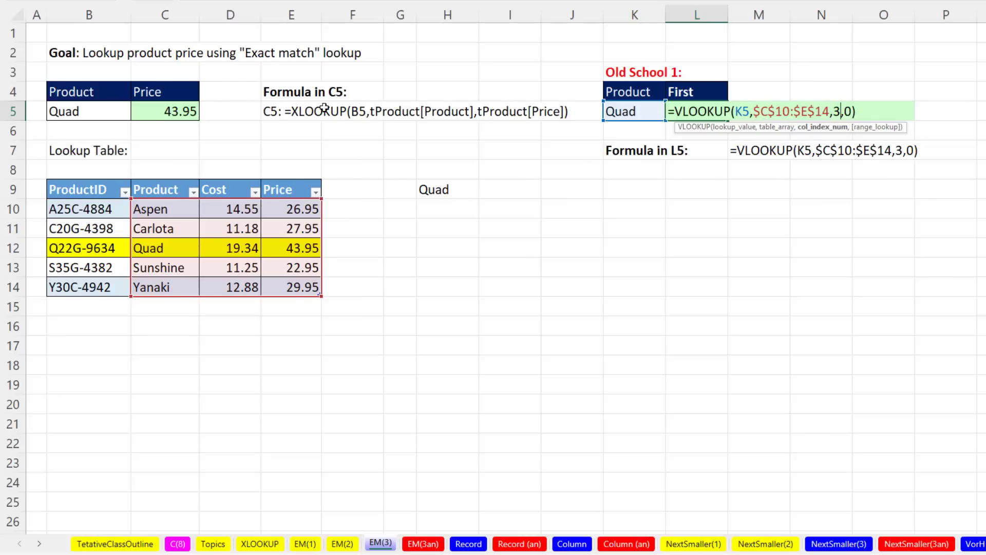
left_click(854, 111)
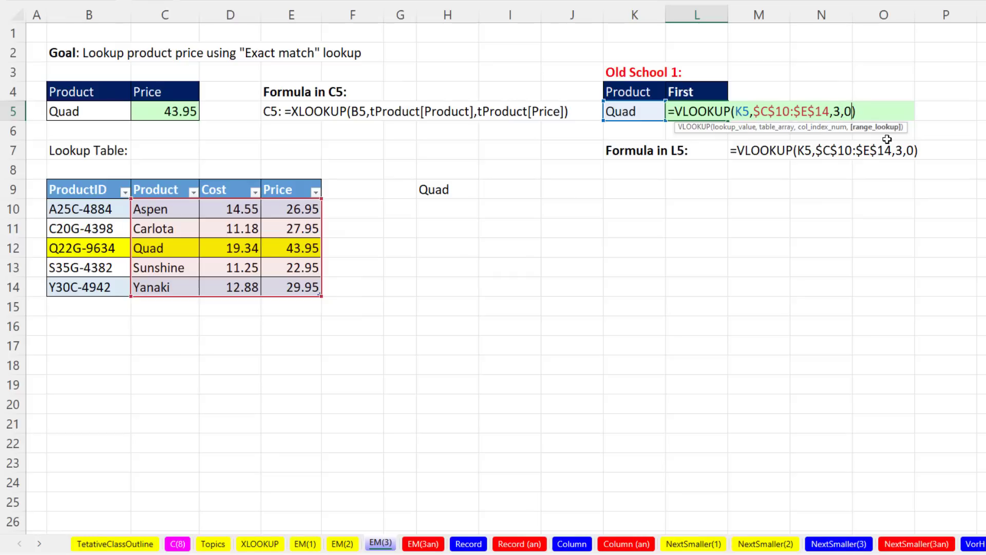
key("Return")
Examine the XLOOKUP formula in C5, checking its lookup array tProduct[Product] and return array tProduct[Price] against the table columns
double_click(180, 111)
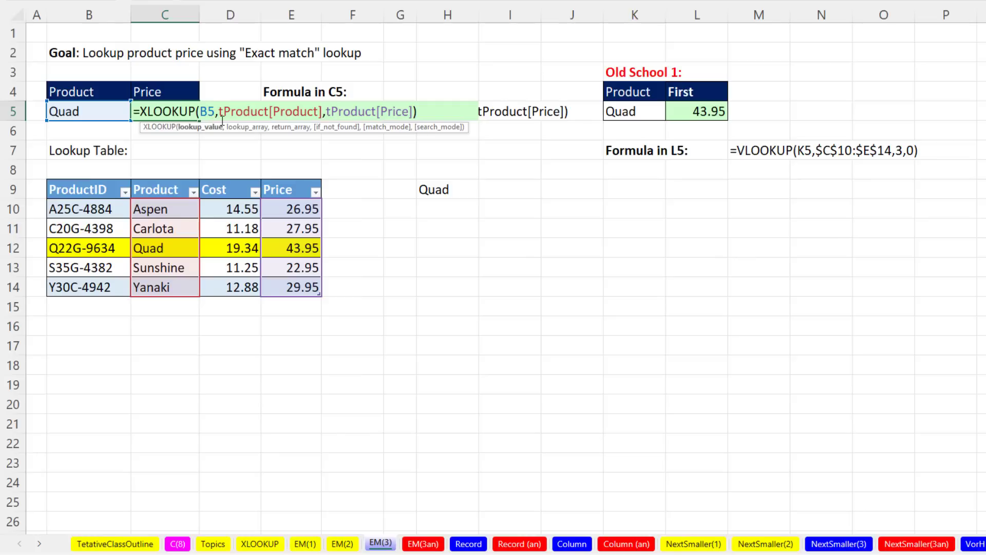
left_click(259, 128)
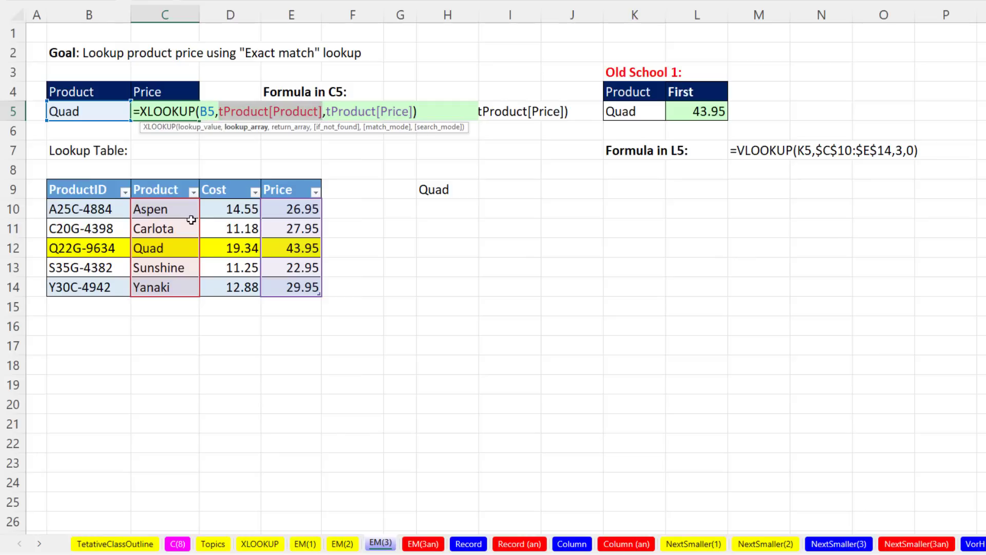
left_click(301, 128)
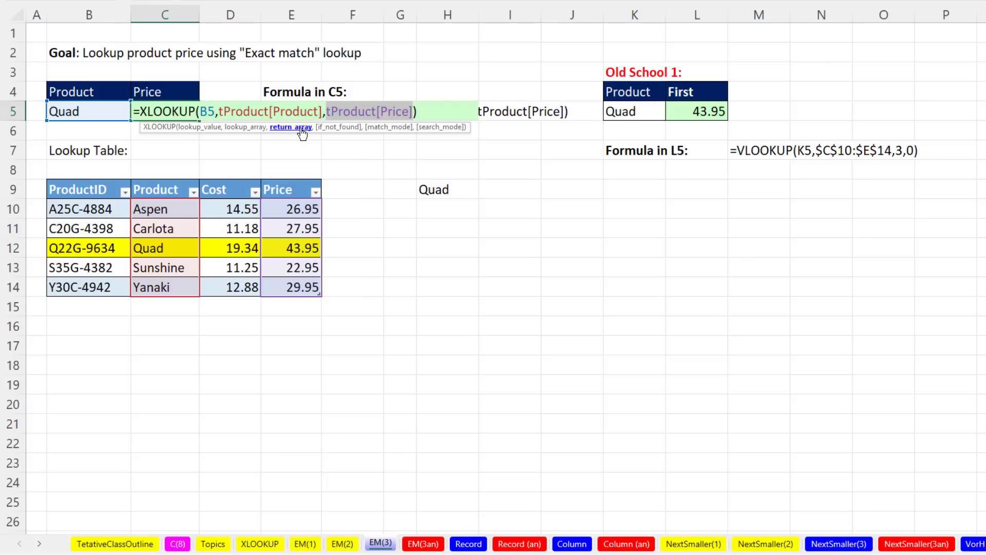
key("ctrl+Return")
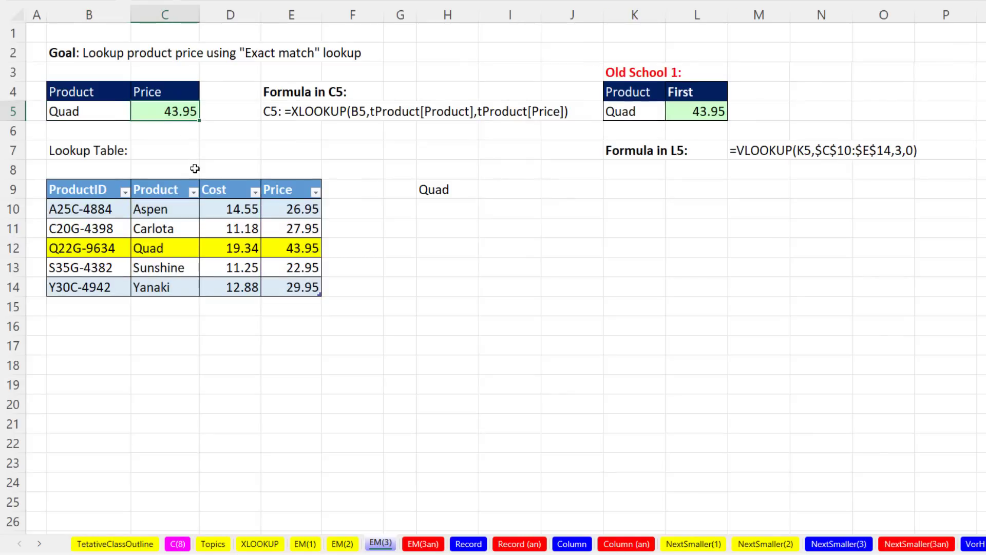
key("F2")
left_click(206, 112)
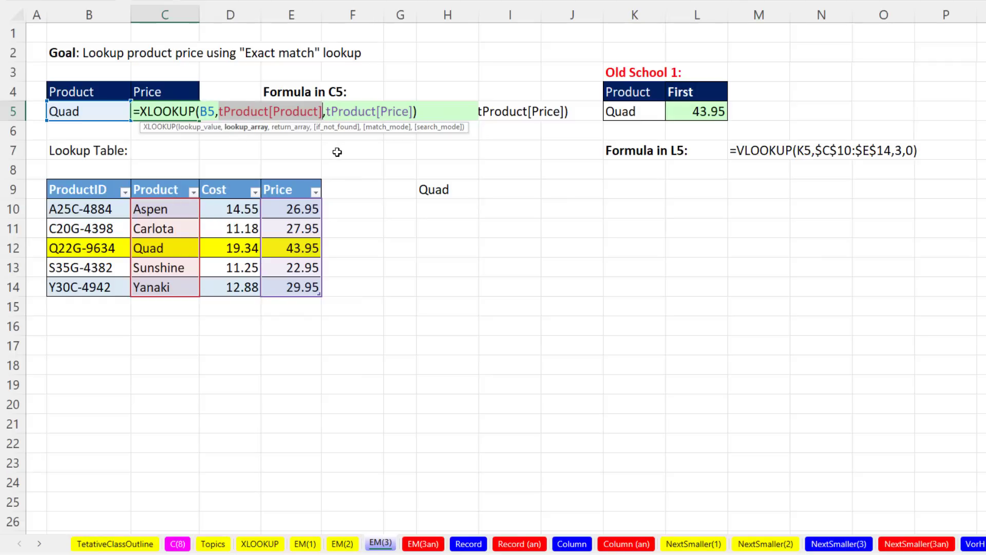
left_click(352, 110)
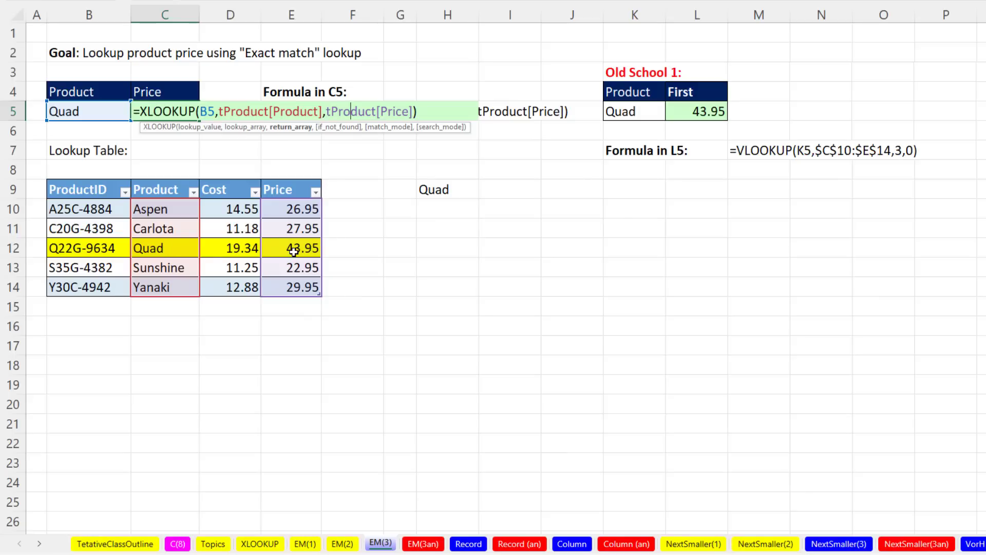
key("Return")
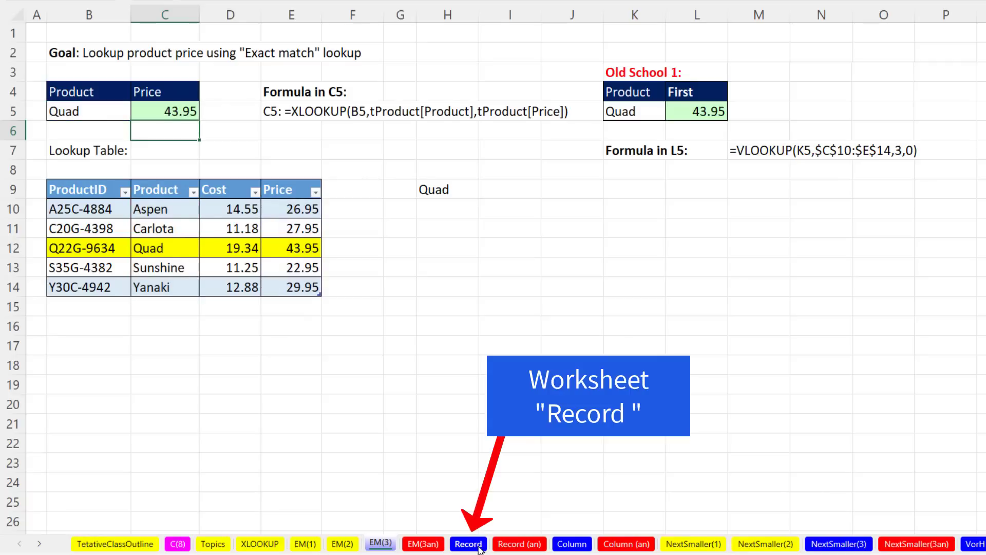
Open the Record worksheet and examine the EmployeeID cell B5 and the employee record range C10:G13
left_click(467, 543)
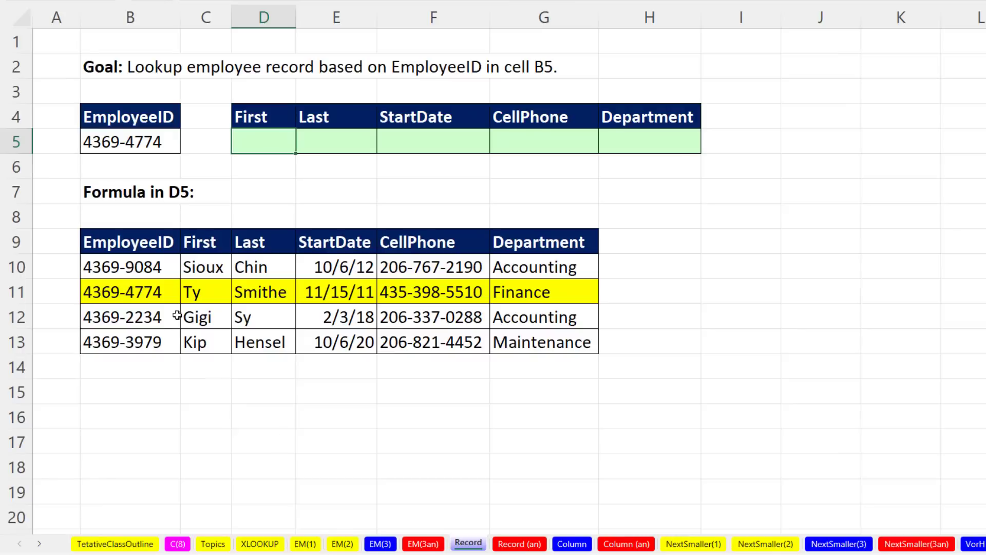
left_click(147, 144)
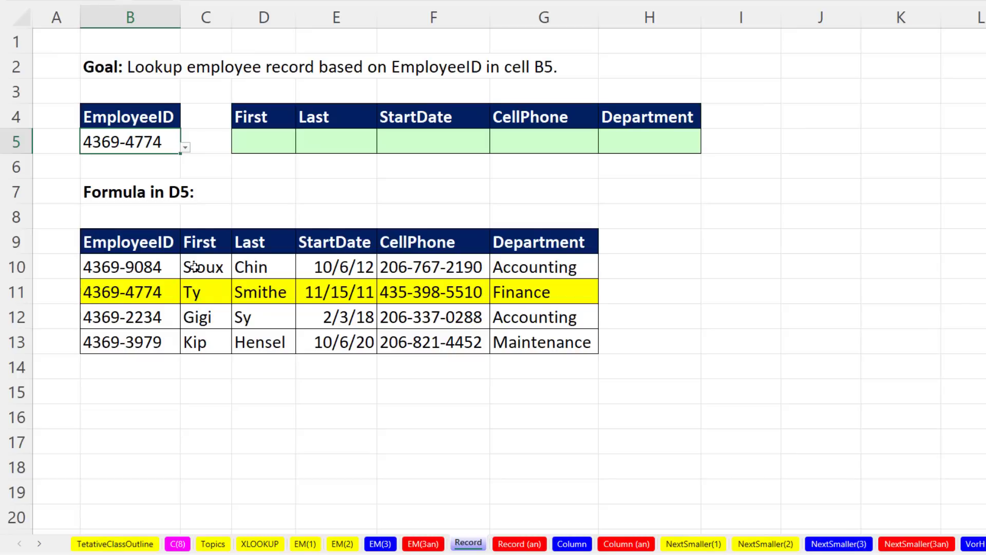
mouse_move(194, 269)
left_mouse_down()
mouse_move(514, 267)
mouse_move(532, 342)
left_mouse_up()
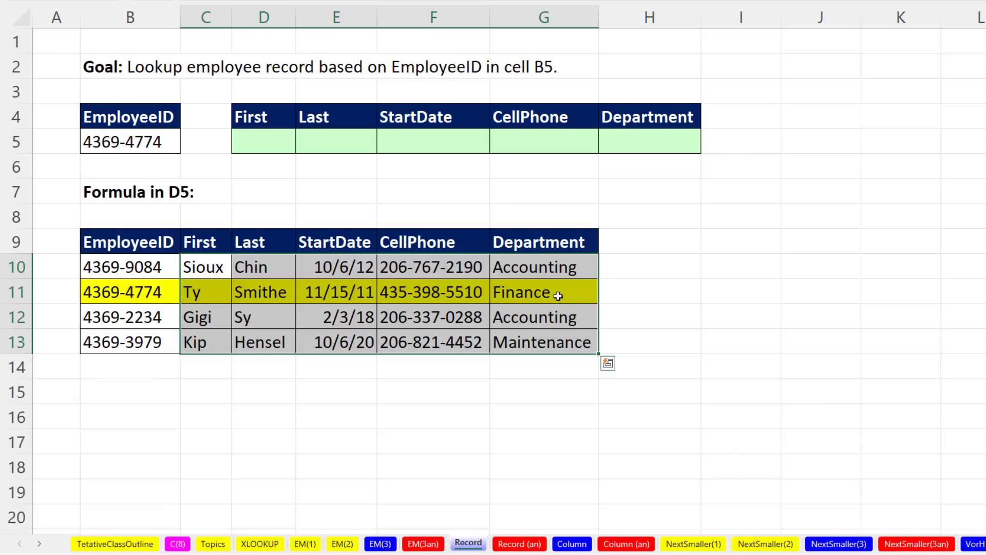
Enter =XLOOKUP(B5,B10:B13,C10:G13) in D5 to return the whole employee record
left_click(260, 141)
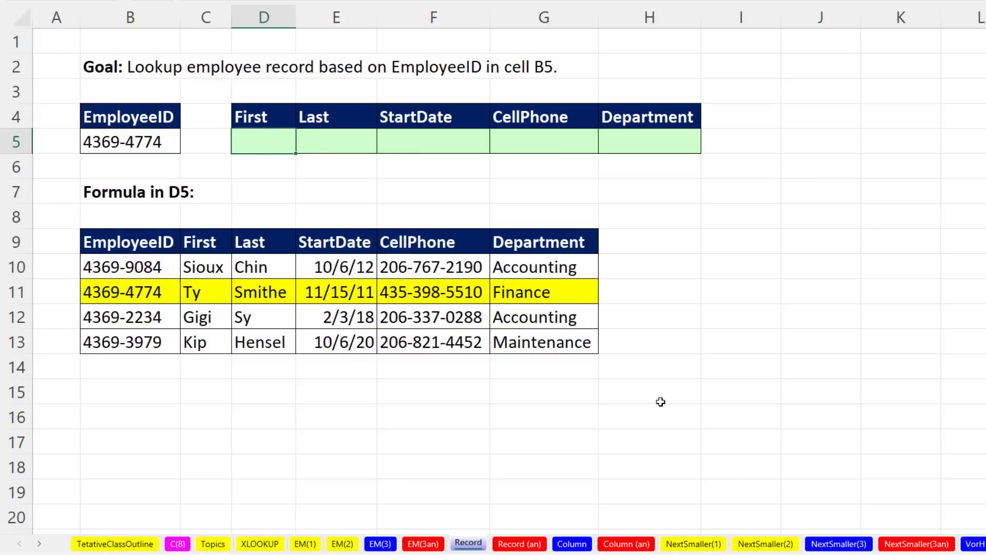
type("=xl")
key("Tab")
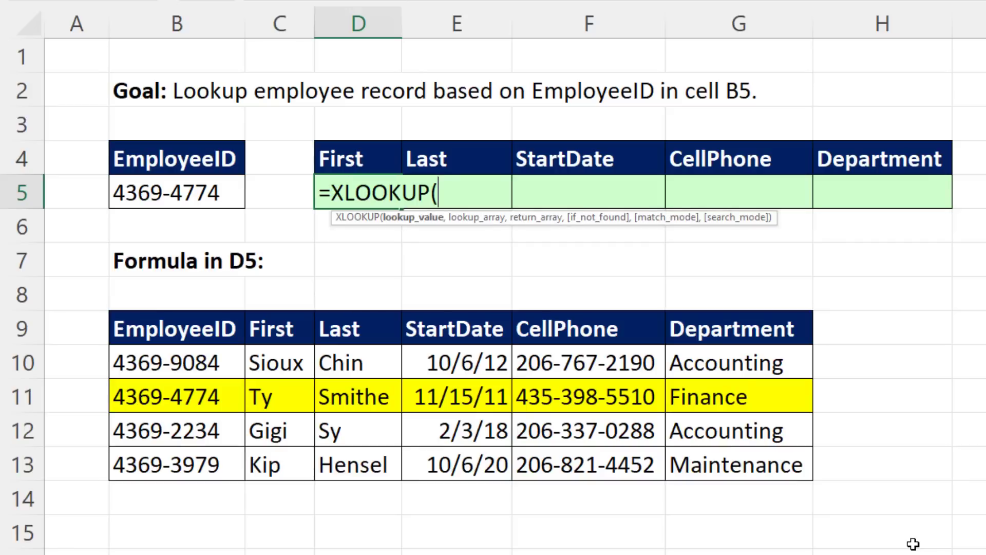
left_click(212, 195)
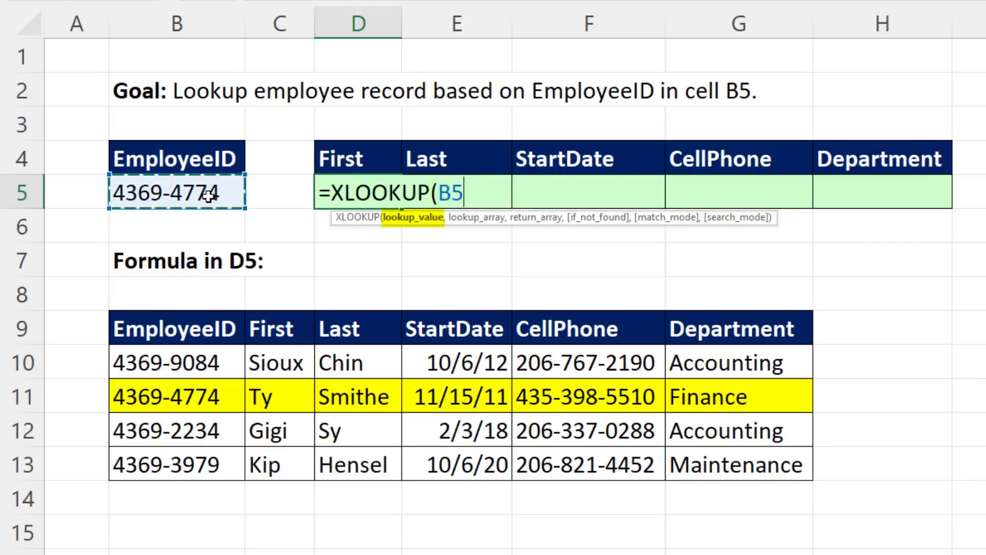
type(",")
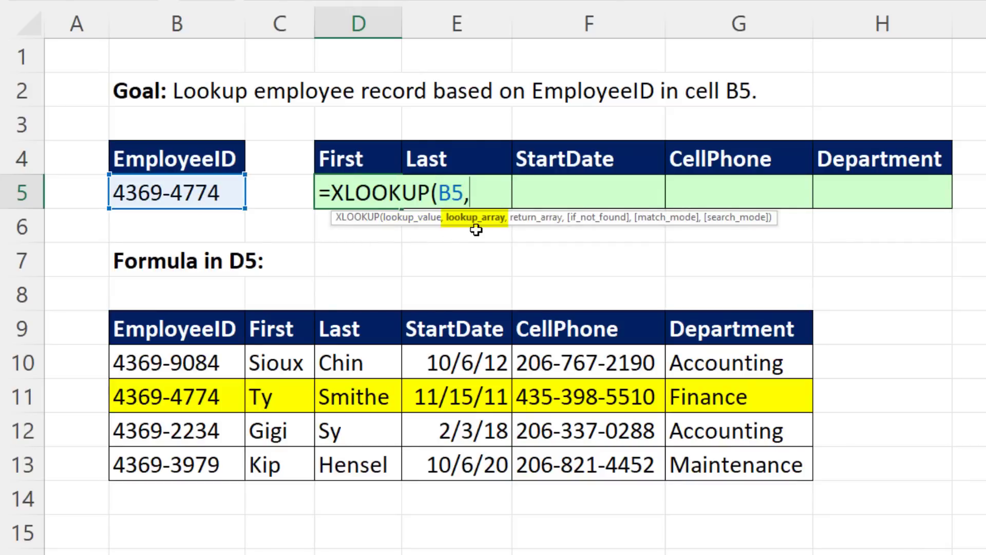
left_click_drag(218, 367, 194, 463)
type(",")
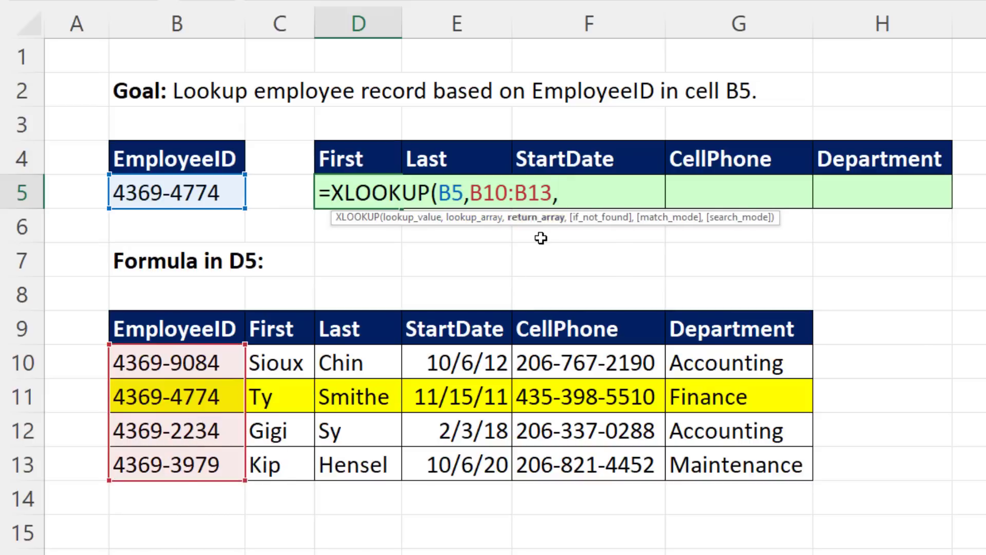
left_click_drag(255, 365, 693, 455)
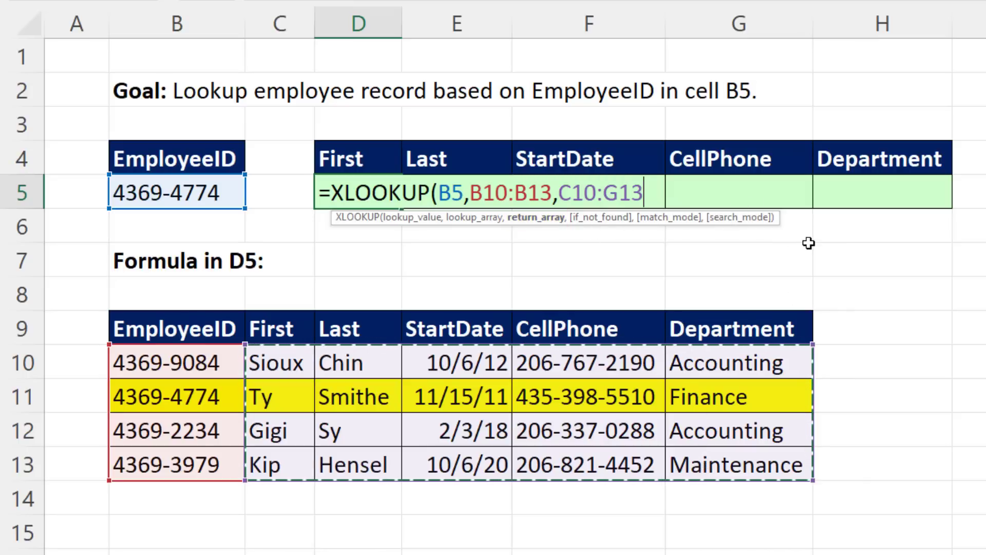
type(")")
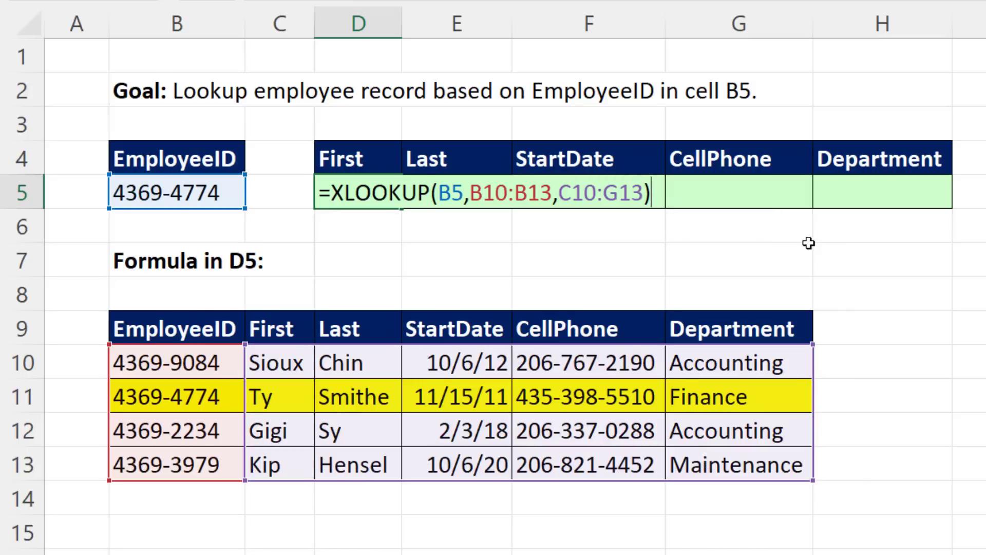
key("Return")
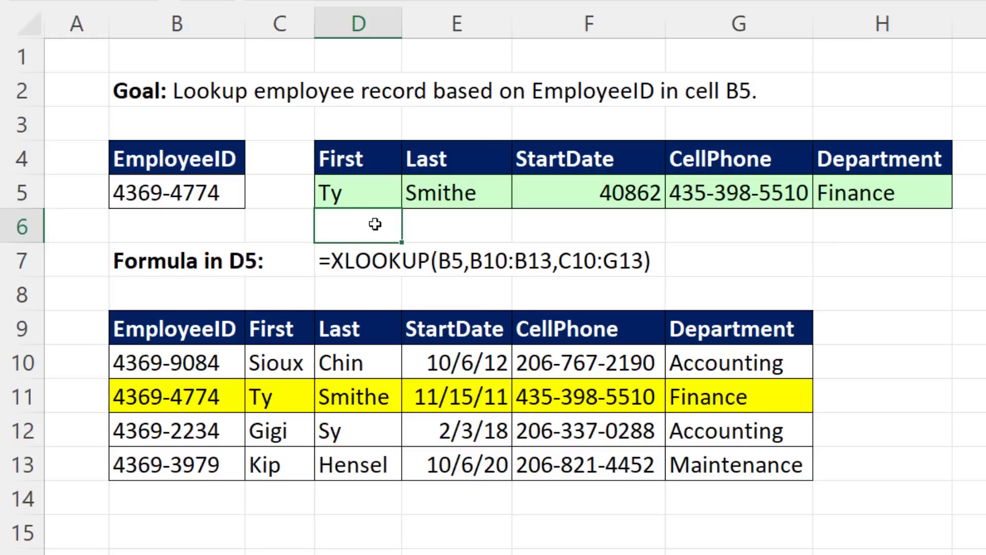
Choose the last employee ID from the drop-down list in B5 to test the record lookup
left_click(241, 202)
left_click(252, 201)
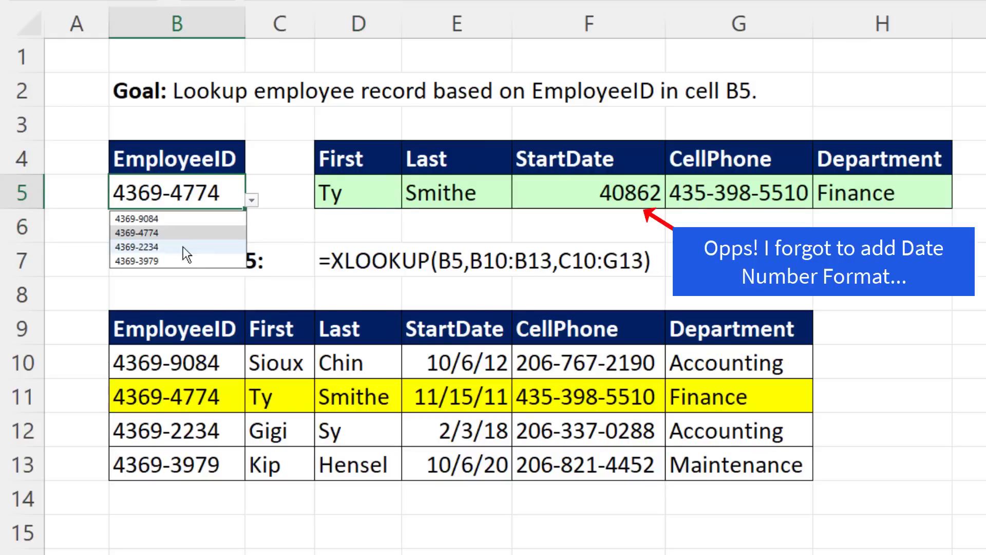
left_click(175, 258)
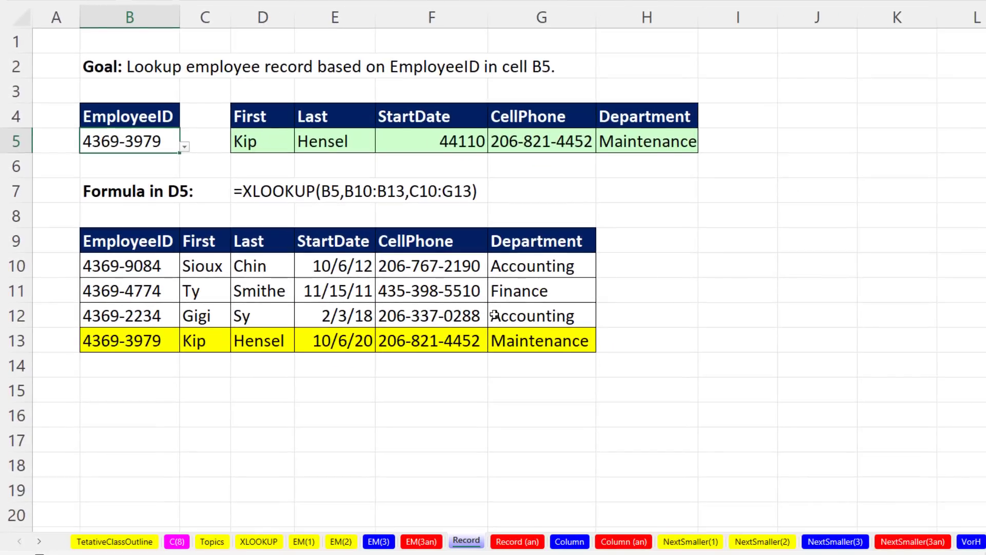
Open the Column worksheet and choose Day 2 from the day list in C5
left_click(570, 542)
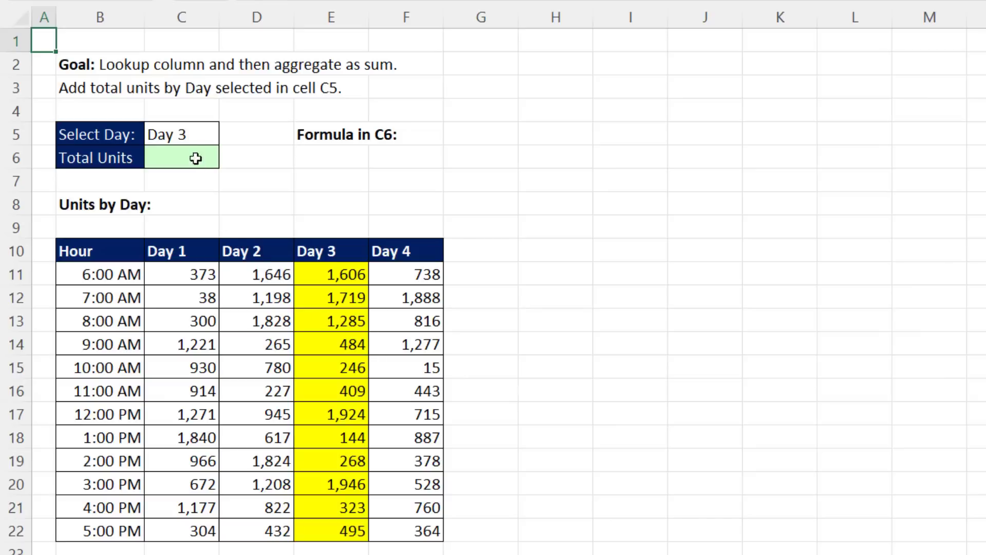
left_click(181, 135)
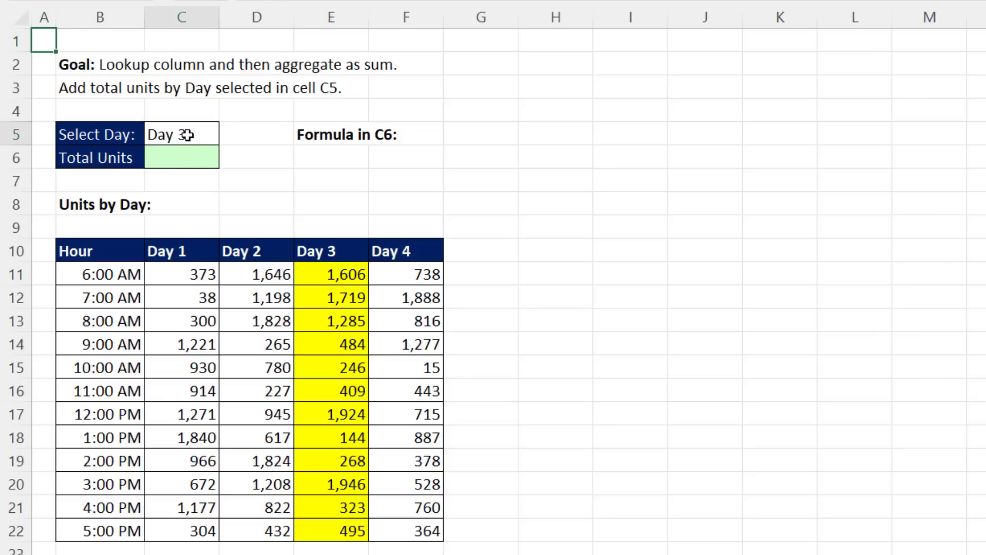
left_click(224, 138)
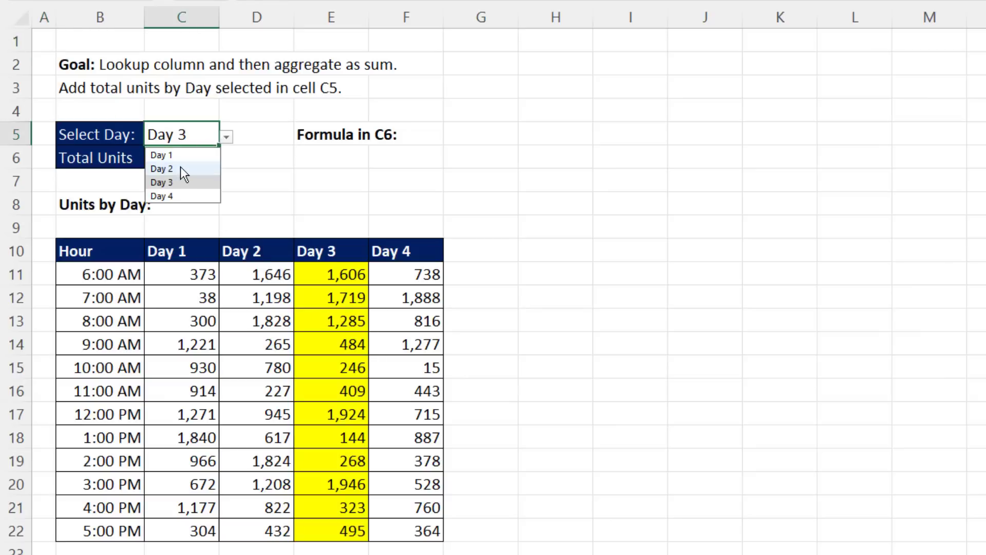
left_click(182, 168)
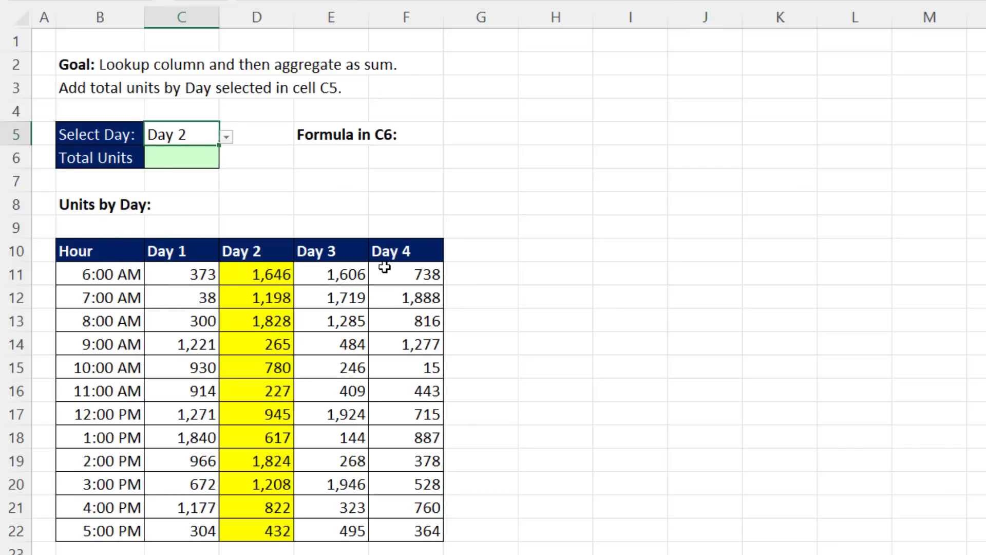
Enter =XLOOKUP(C5,C10:F10,C11:F22) in the Total Units cell C6 to look up the selected day's column
left_click(176, 155)
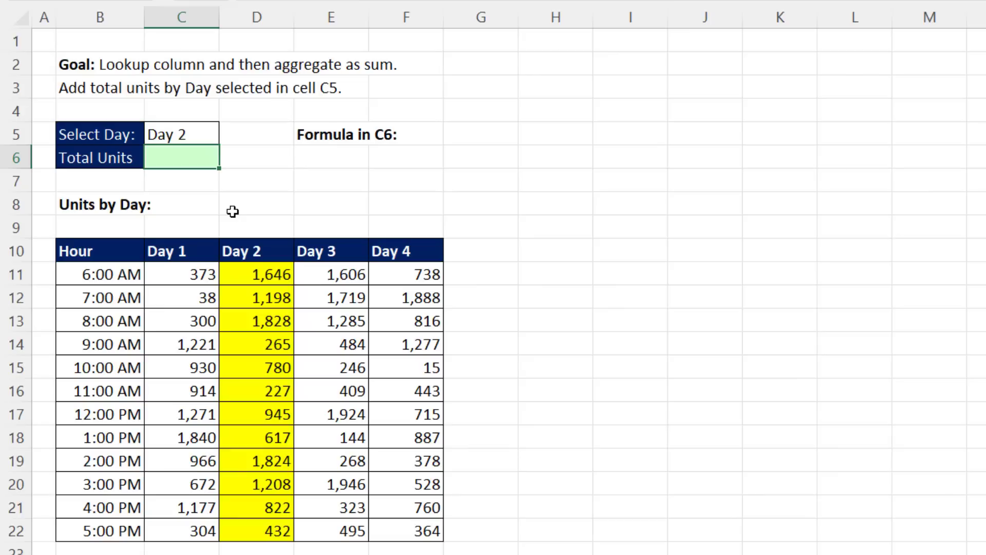
type("=x")
key("Down")
key("Tab")
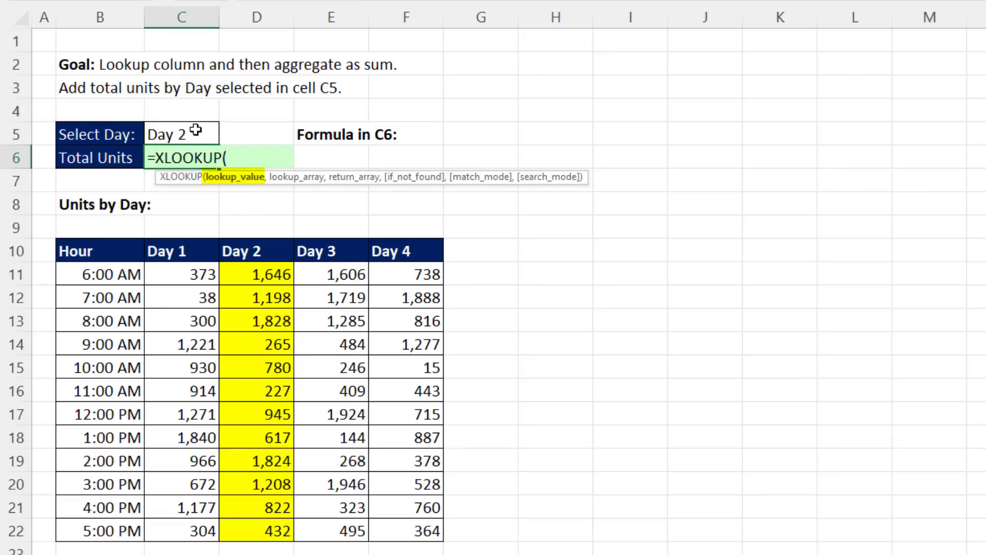
left_click(193, 131)
type(",")
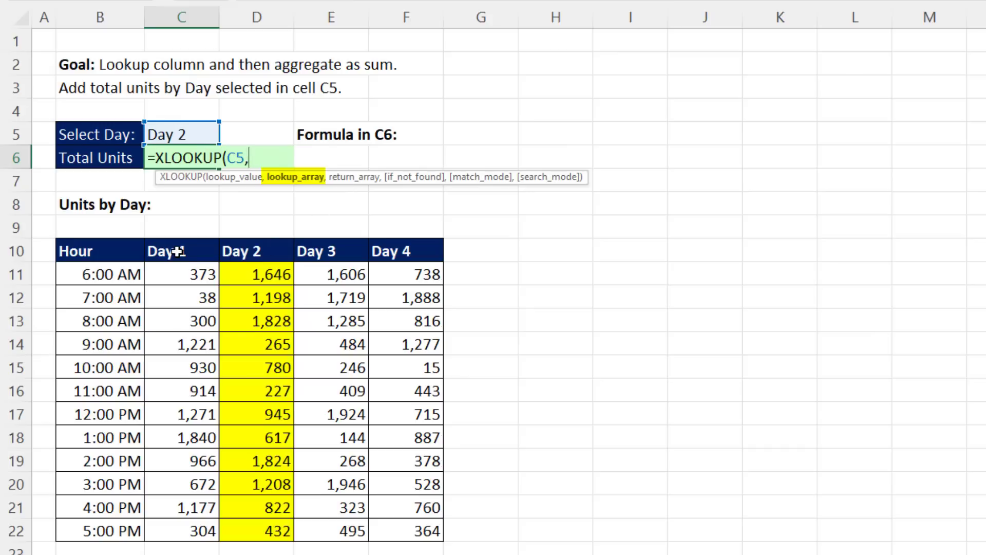
left_click_drag(178, 251, 405, 250)
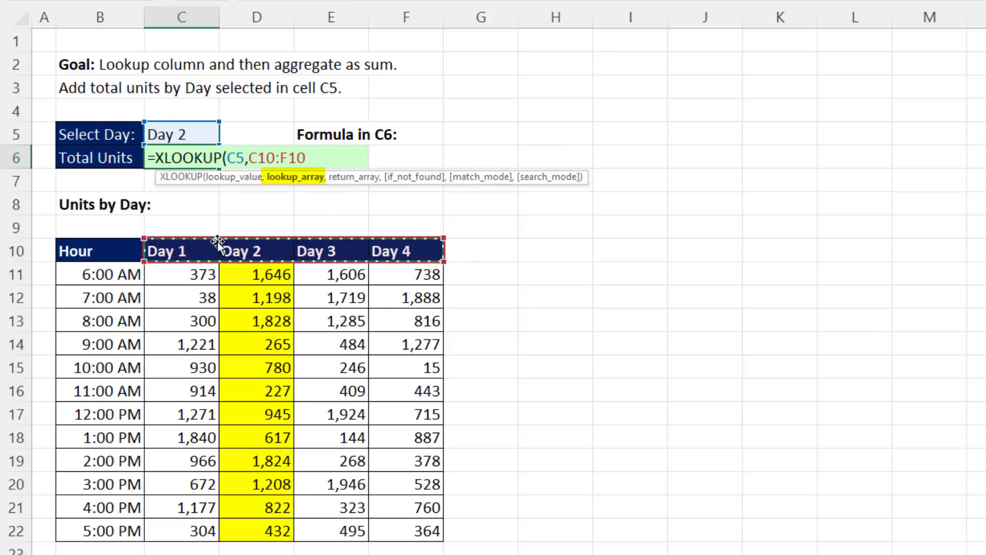
type(",")
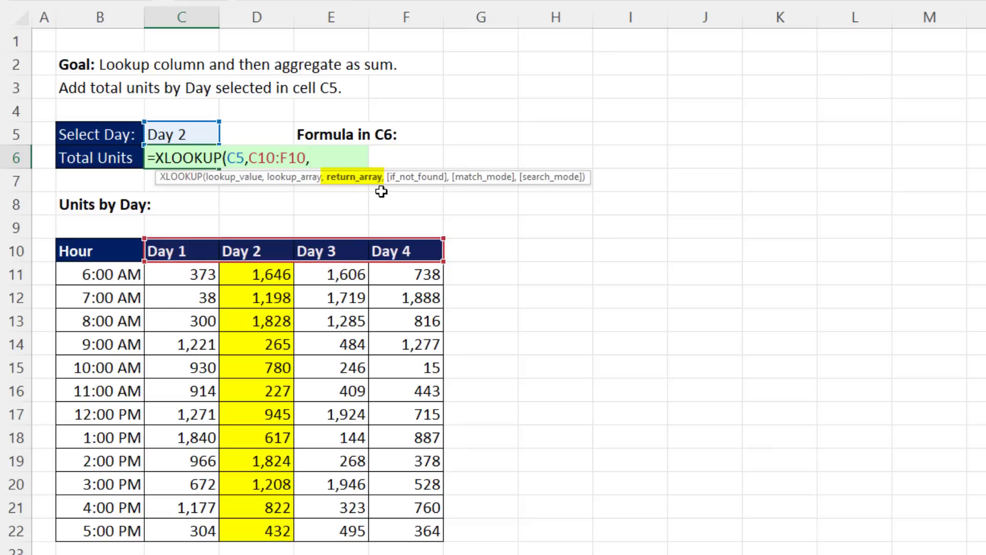
left_click_drag(201, 274, 389, 520)
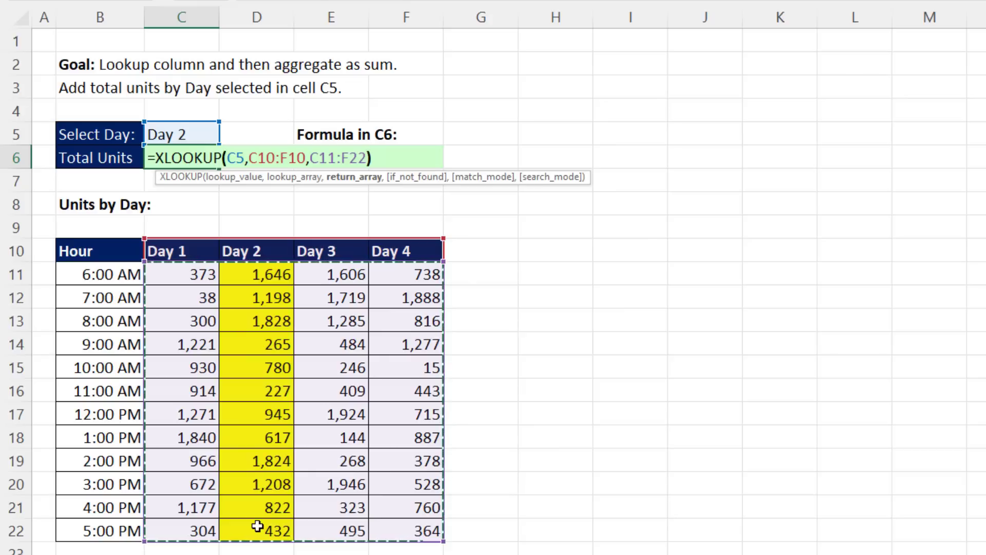
type(")")
key("ctrl+Return")
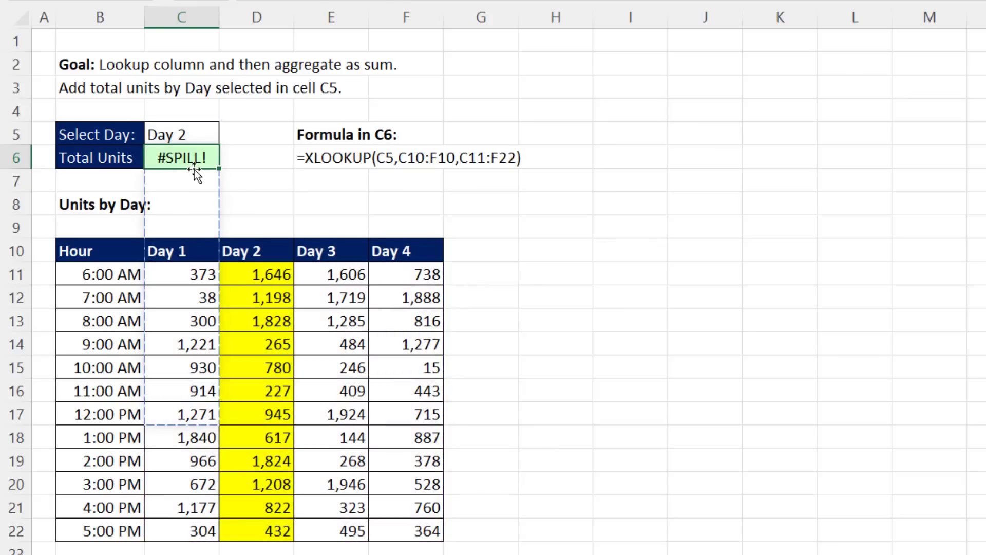
Move the XLOOKUP formula from C6 to the empty cell J6 to inspect its spilled values, and undo the move
left_click_drag(187, 165, 697, 164)
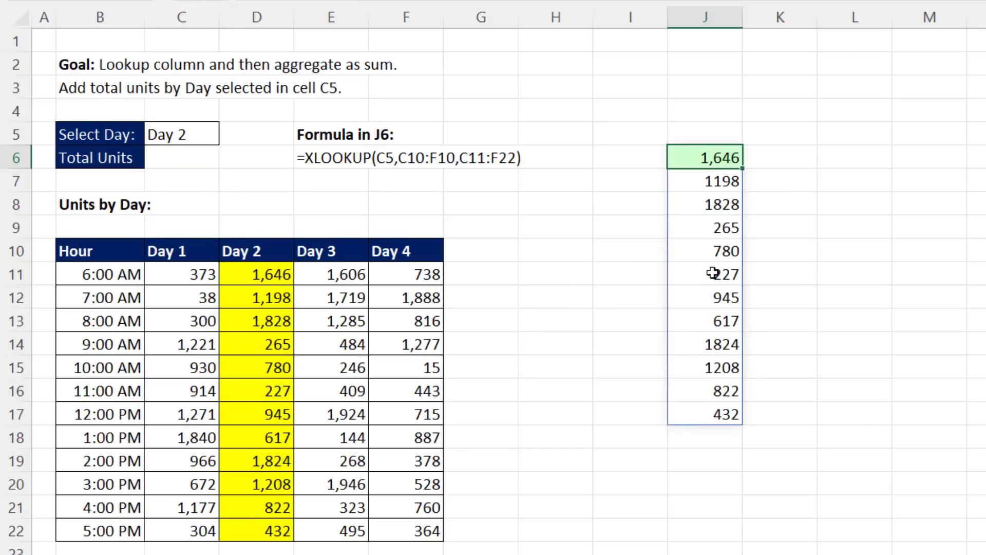
key("ctrl+z")
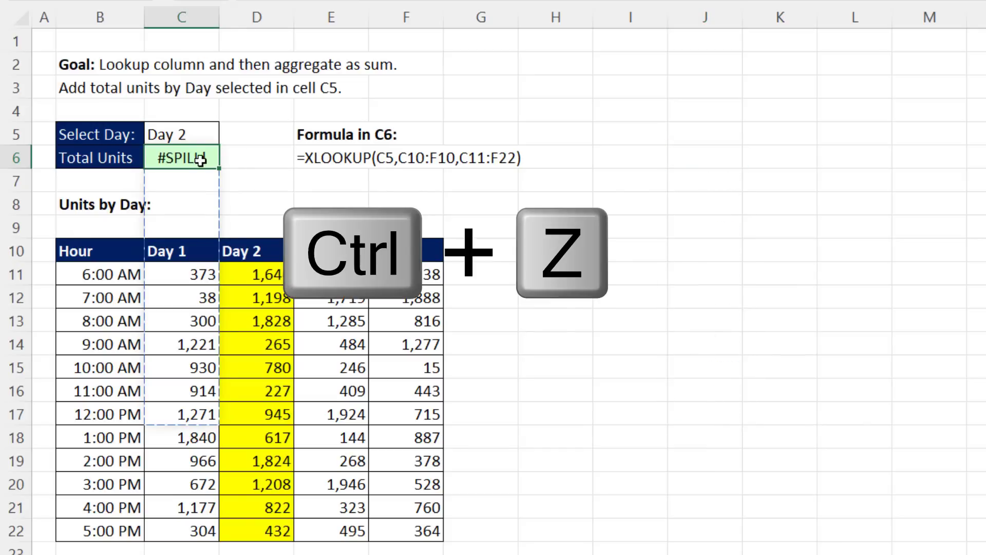
Wrap the lookup in C6 in SUM so the formula becomes =SUM(XLOOKUP(C5,C10:F10,C11:F22))
key("F2")
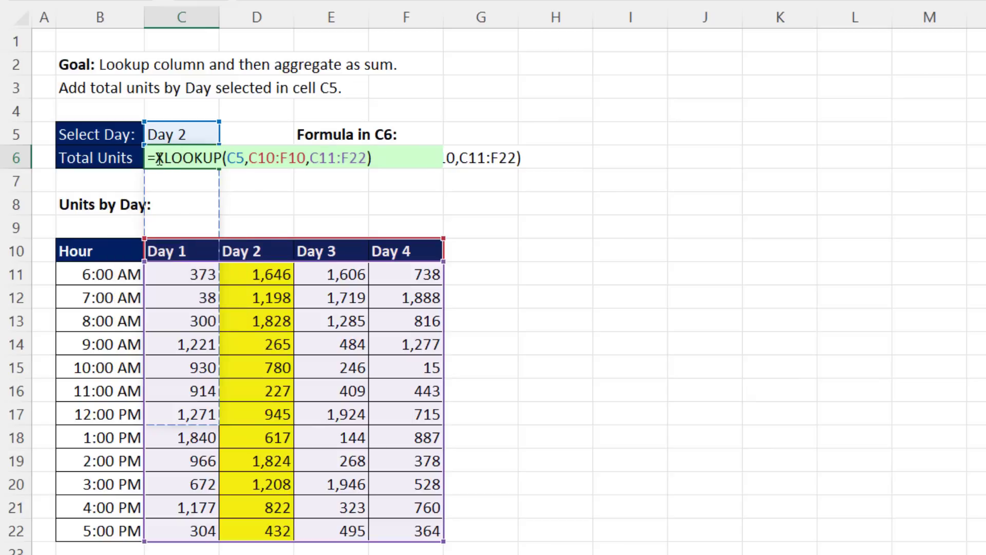
left_click(156, 157)
type("SUM(")
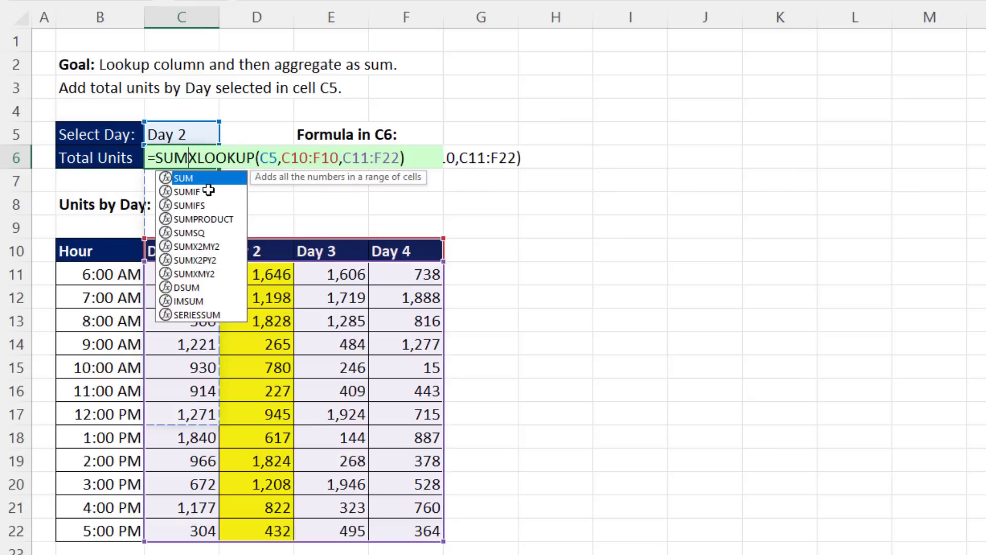
left_click(414, 164)
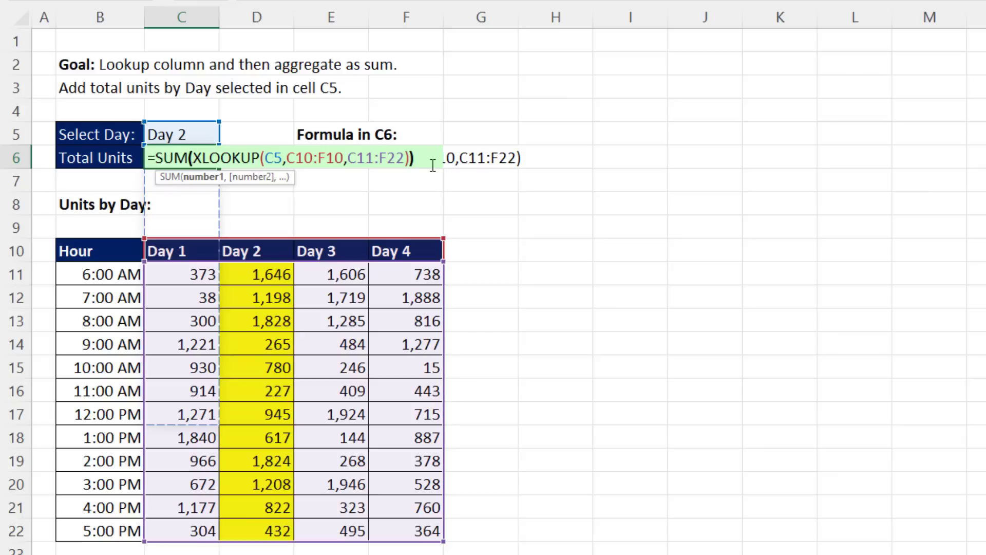
type(")")
key("ctrl+Return")
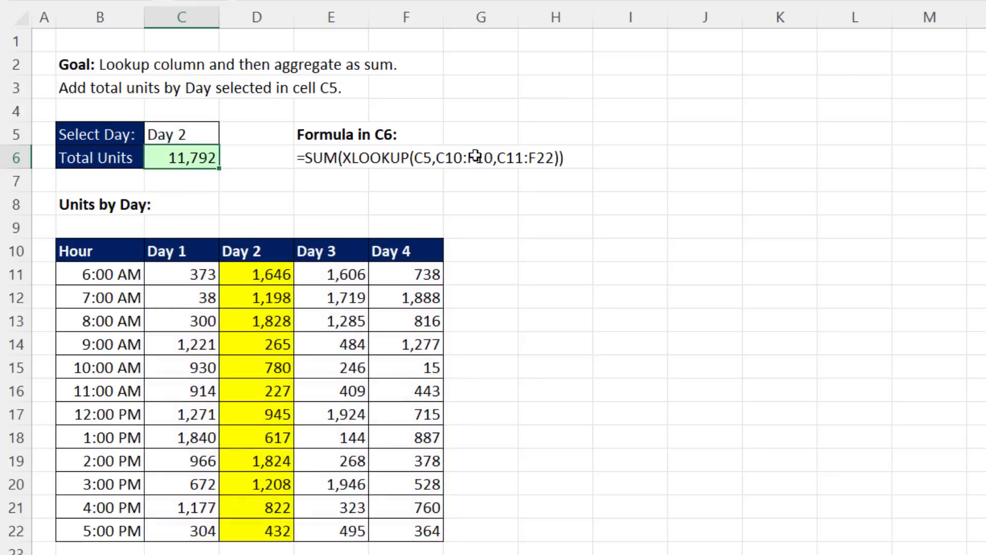
Choose Day 1 from the day list in C5 to test the summed column lookup
left_click(210, 132)
left_click(226, 136)
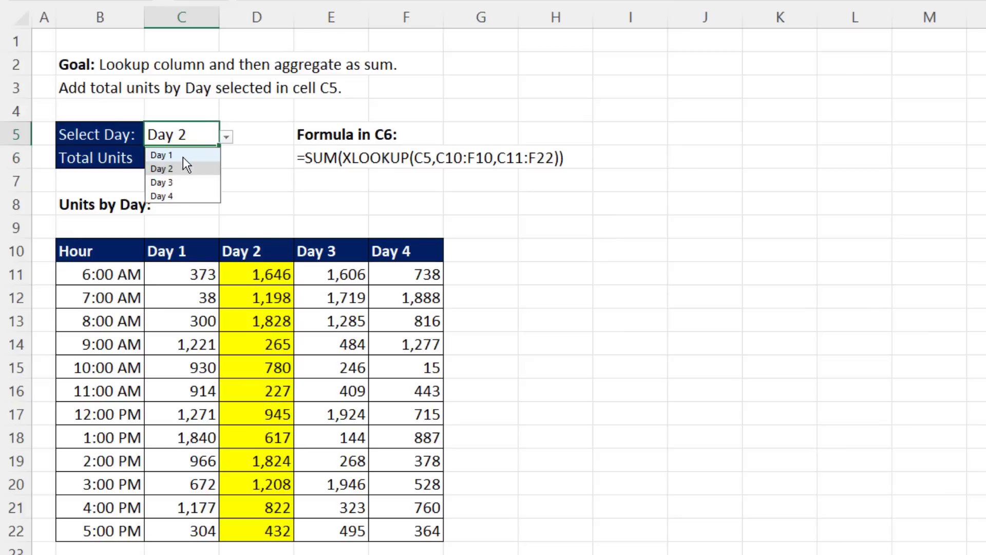
left_click(224, 152)
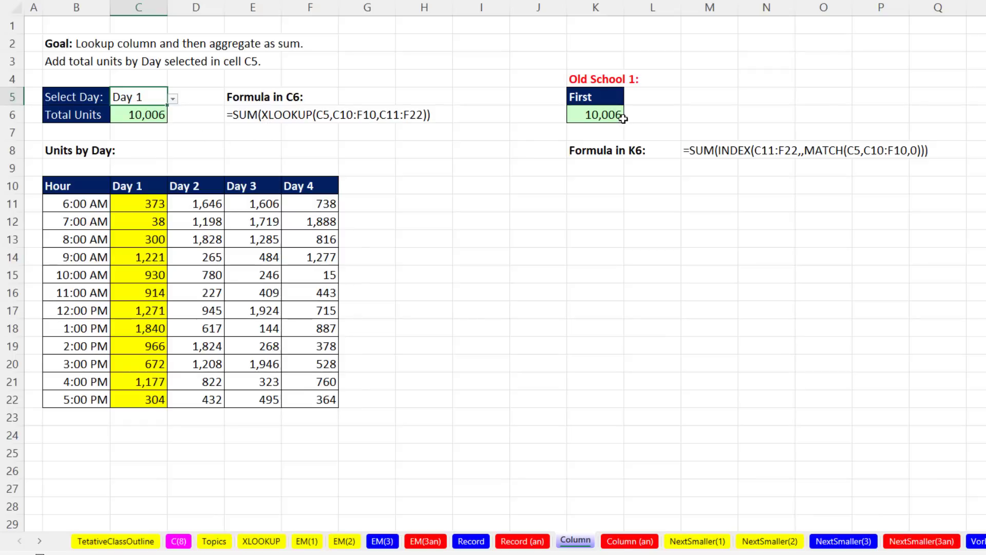
Examine the older SUM, INDEX and MATCH formula in K6, including INDEX's omitted row number argument
double_click(622, 117)
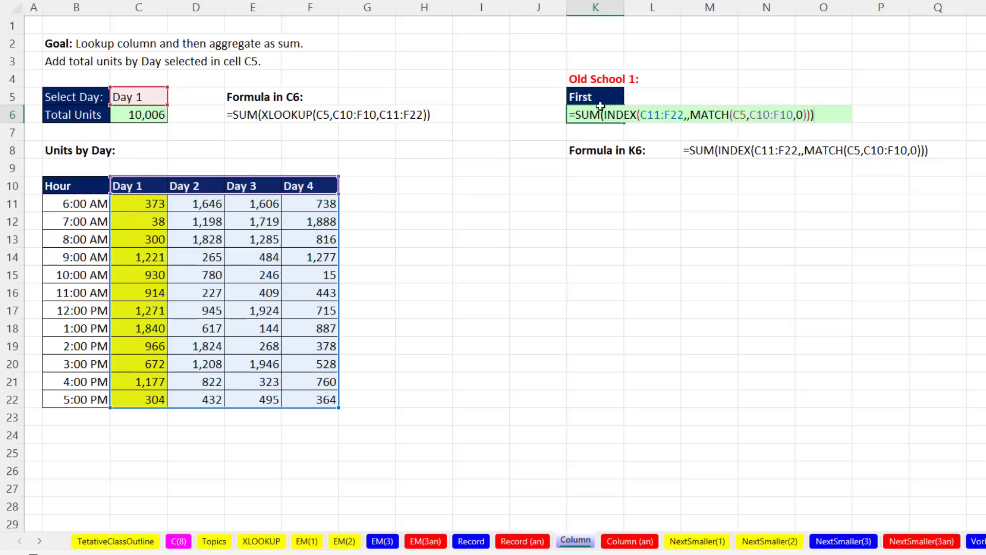
left_click(691, 118)
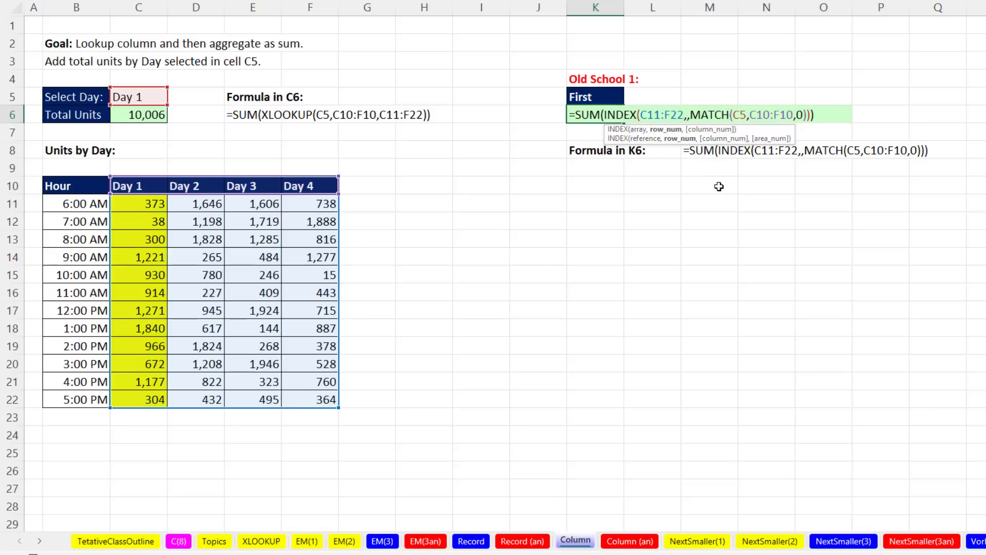
key("Return")
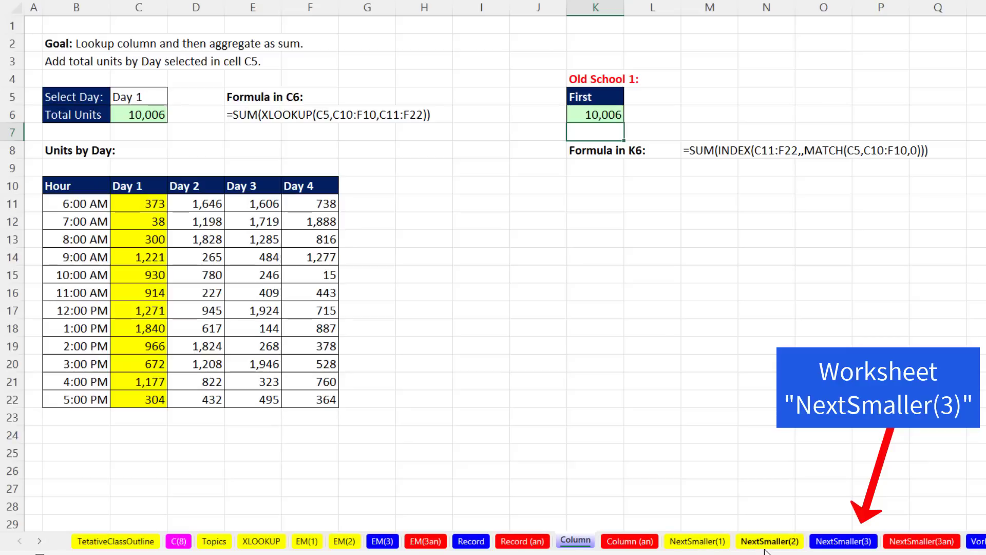
Open the NextSmaller(3) worksheet and compare the earnings in B5 with the matching lookup table row at B13
left_click(843, 542)
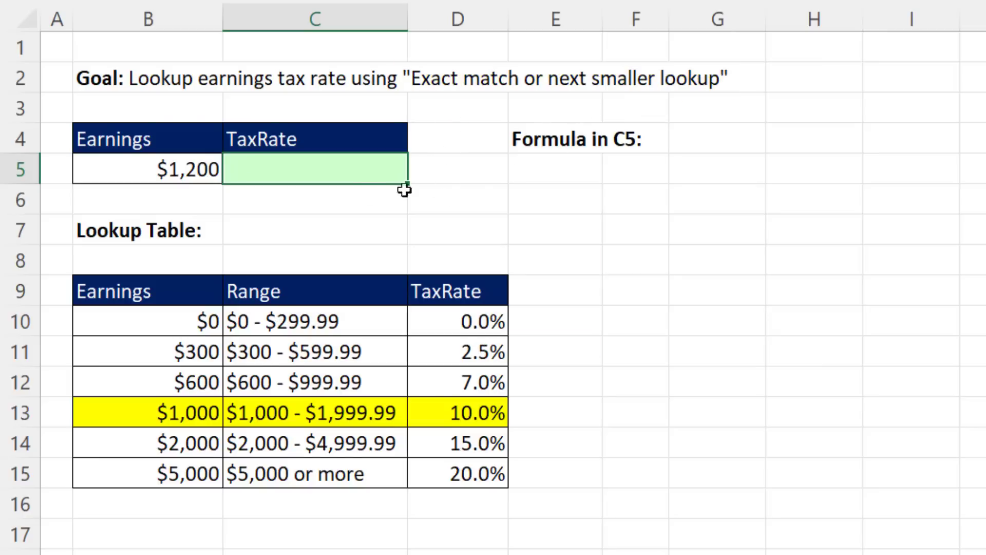
left_click(185, 168)
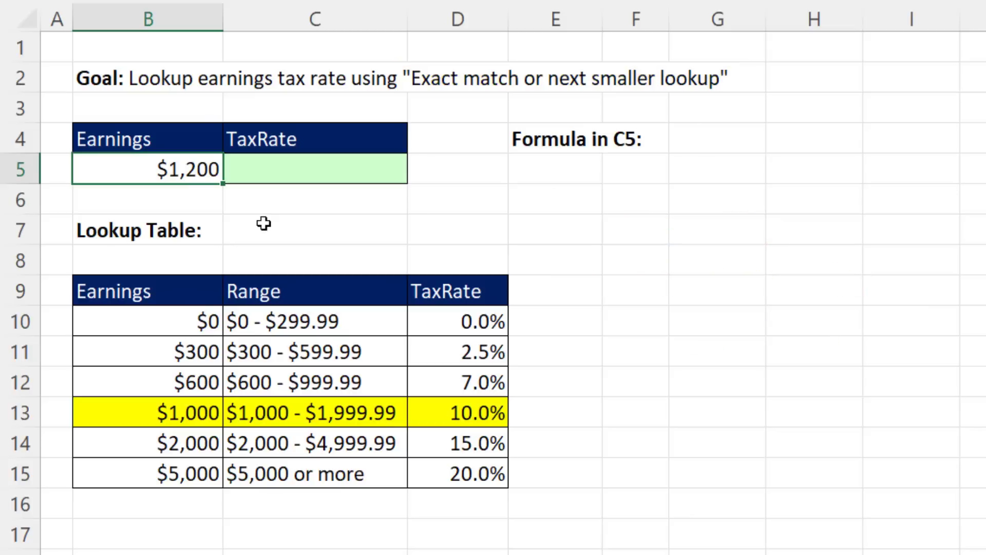
left_click(295, 177)
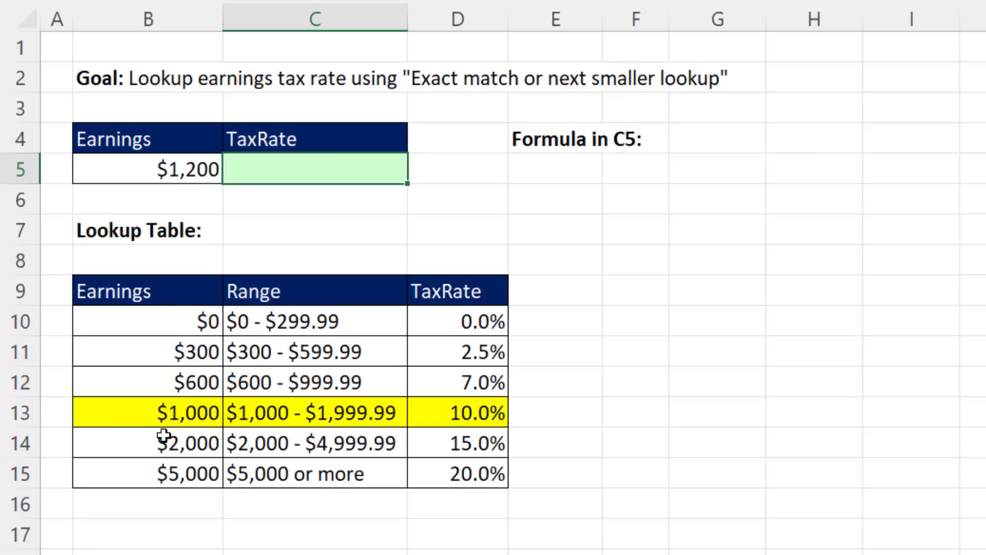
left_click(119, 416)
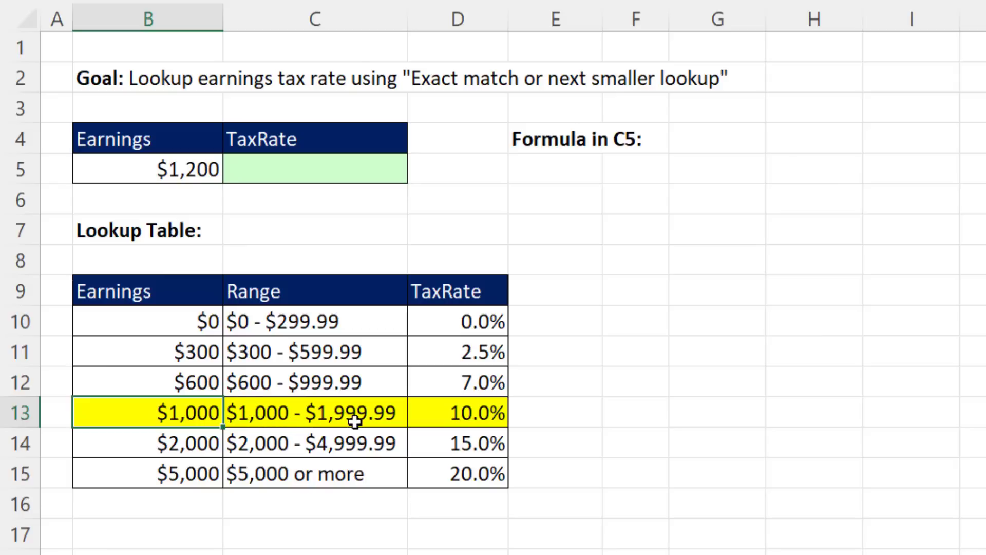
Enter =XLOOKUP(B5,B10:B15,D10:D15,,-1) in the TaxRate cell C5 for an exact match or next smaller lookup
left_click(300, 165)
type("=xlo")
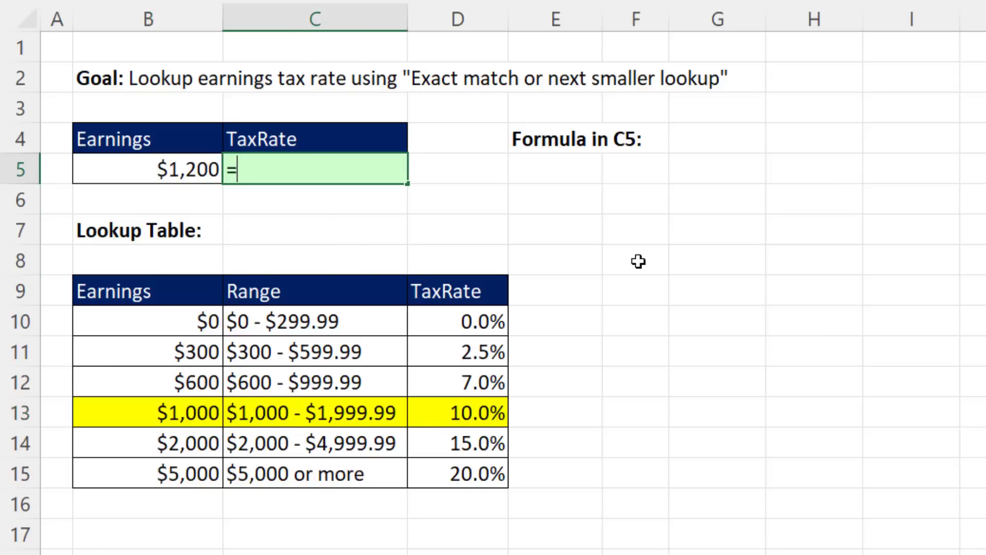
key("Tab")
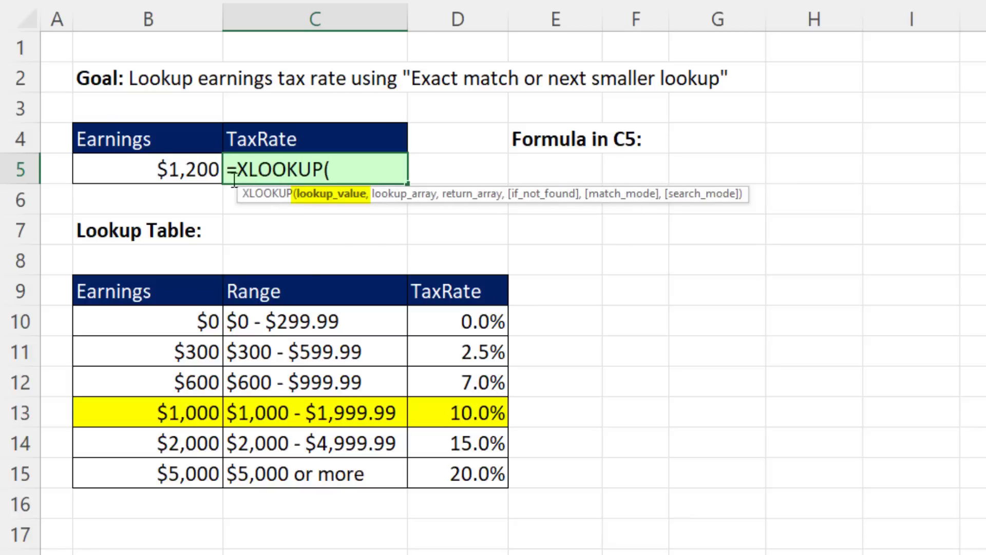
left_click(211, 170)
type(",")
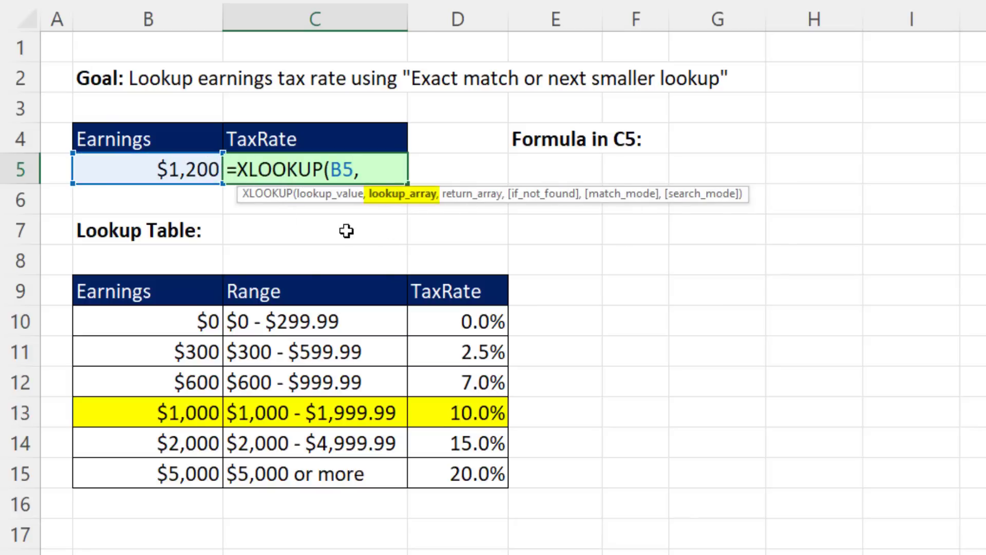
left_click_drag(182, 320, 169, 473)
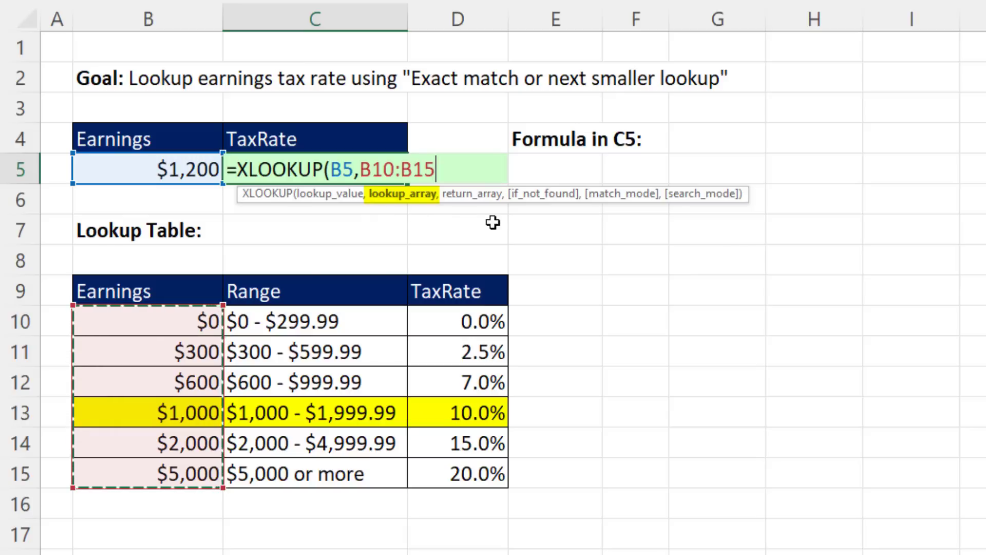
type(",")
left_click_drag(444, 321, 442, 473)
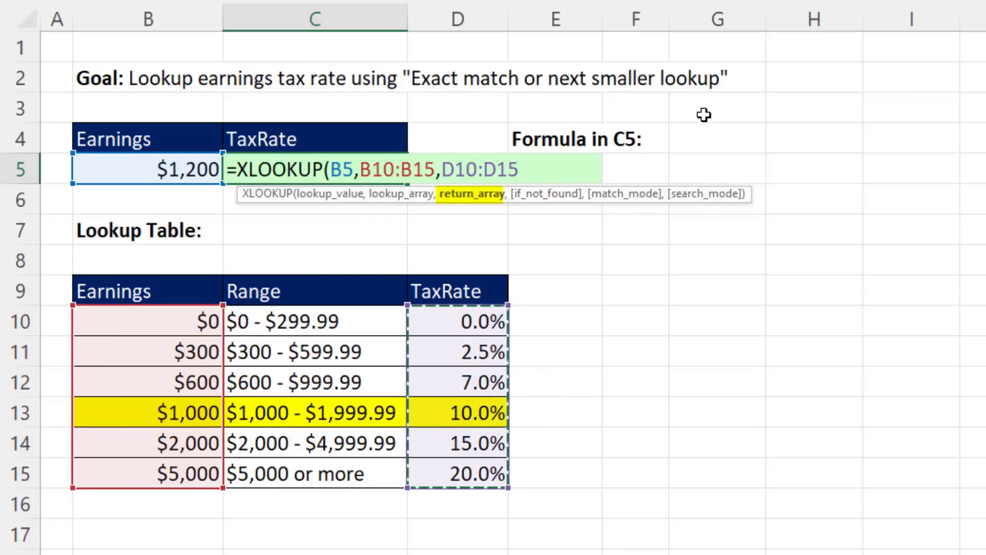
type(",")
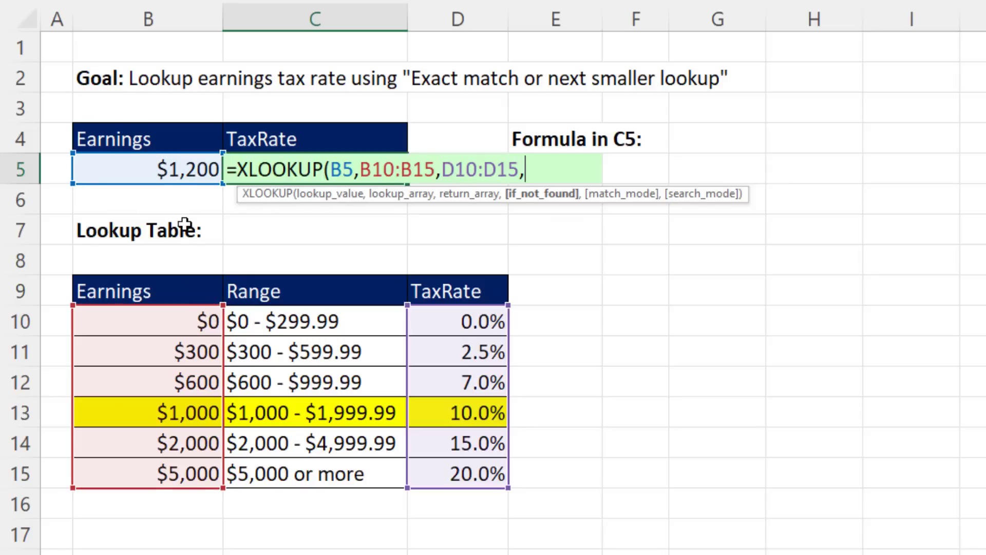
type(",")
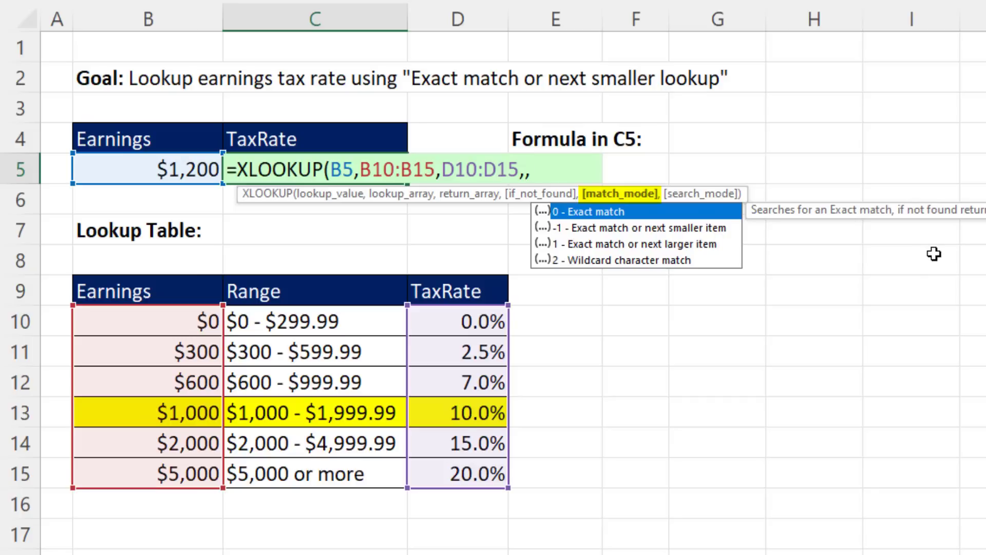
key("Down")
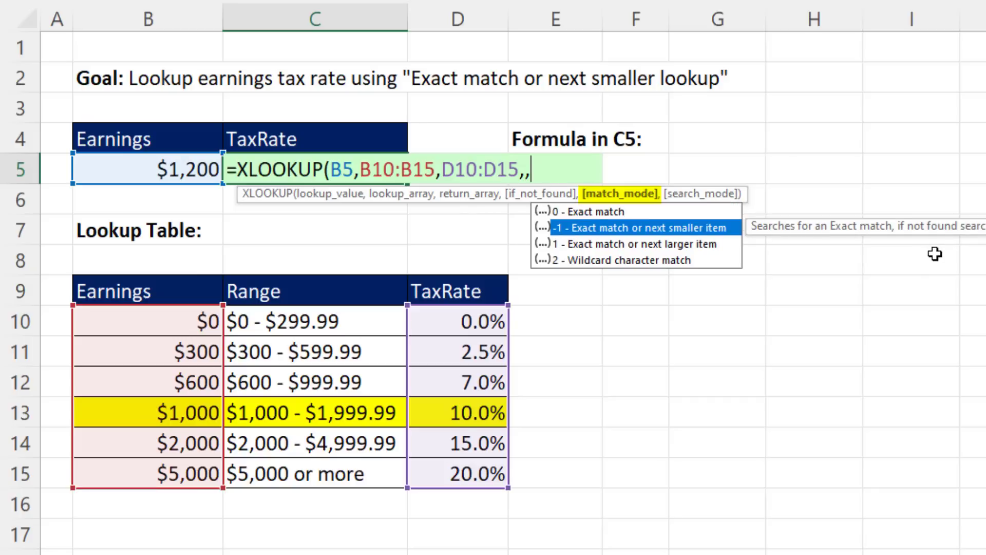
type("-1)")
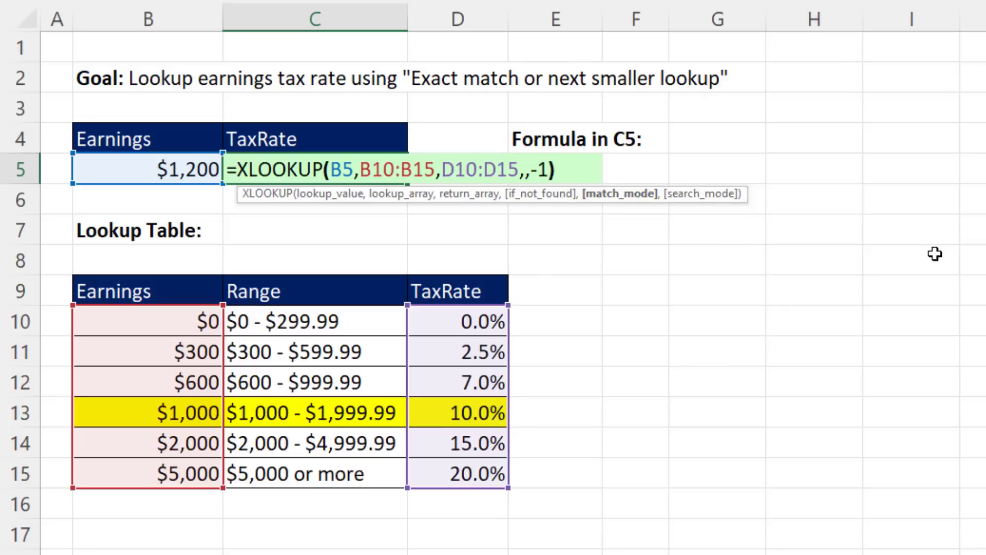
key("Return")
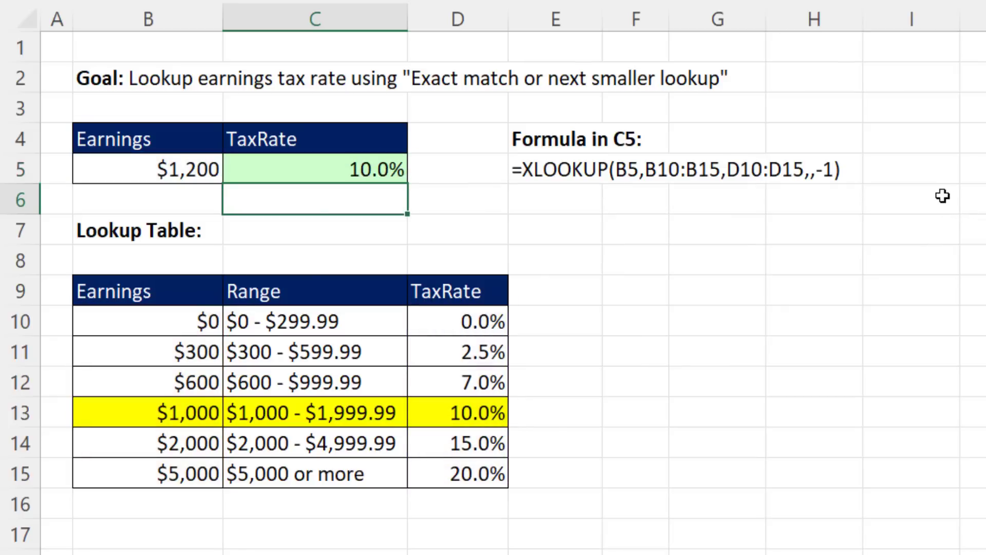
Test the tax rate lookup by setting the earnings in B5 to 2750, 5000, 9000 and finally -100
left_click(201, 173)
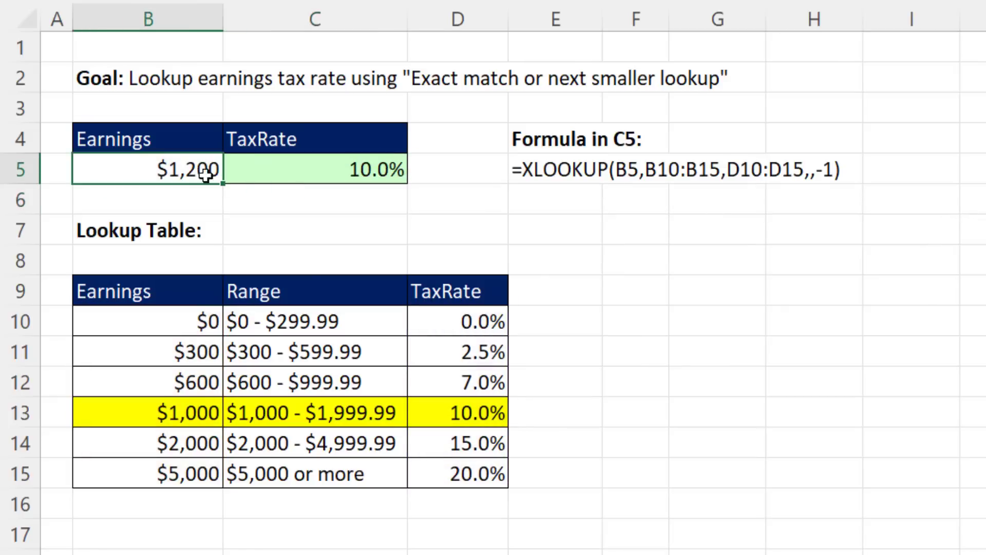
type("2750")
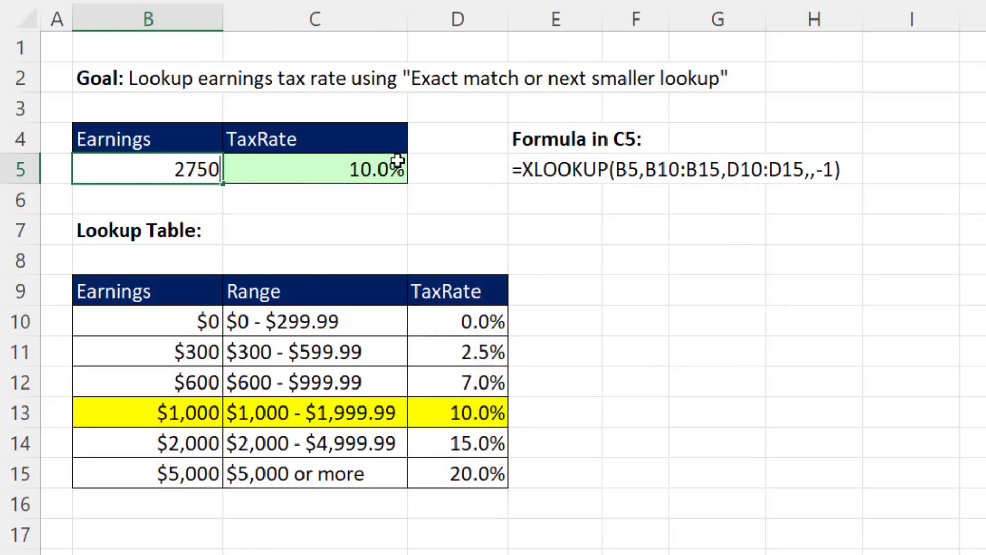
key("ctrl+Return")
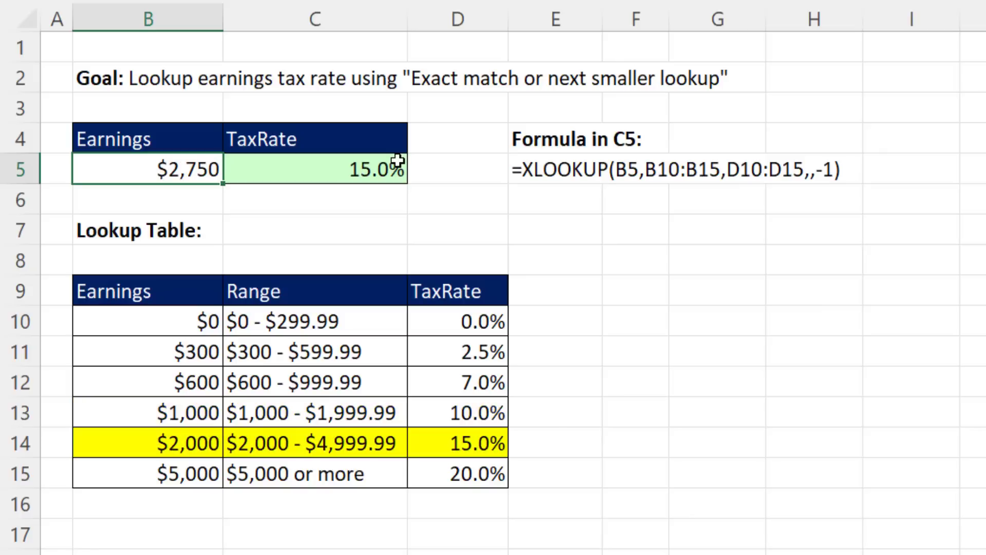
type("5,0")
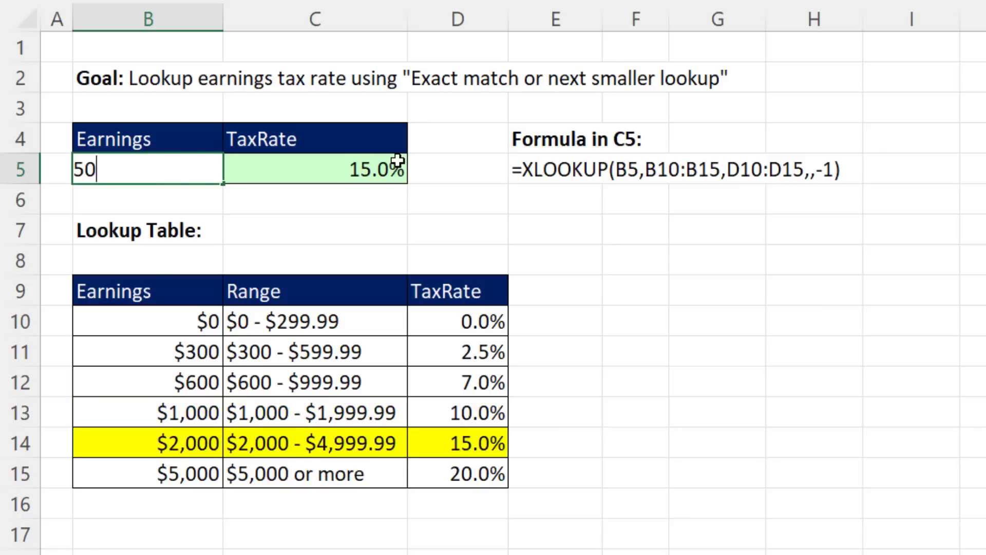
type("00")
key("ctrl+Return")
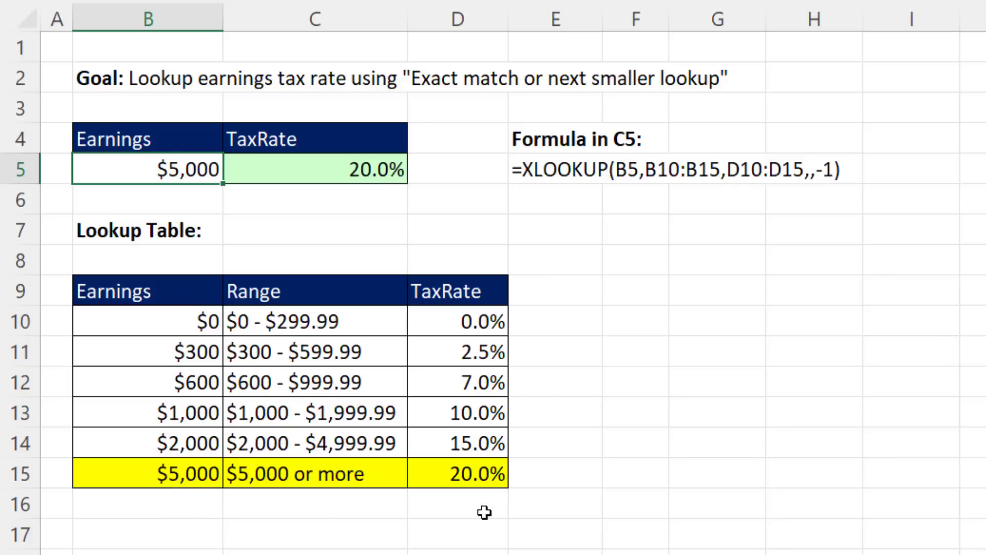
type("9000")
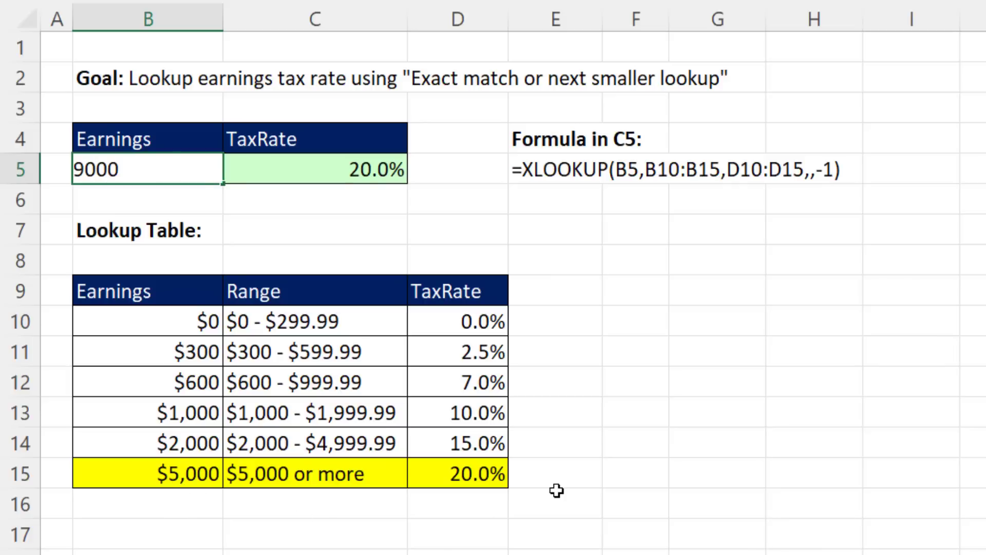
key("ctrl+Return")
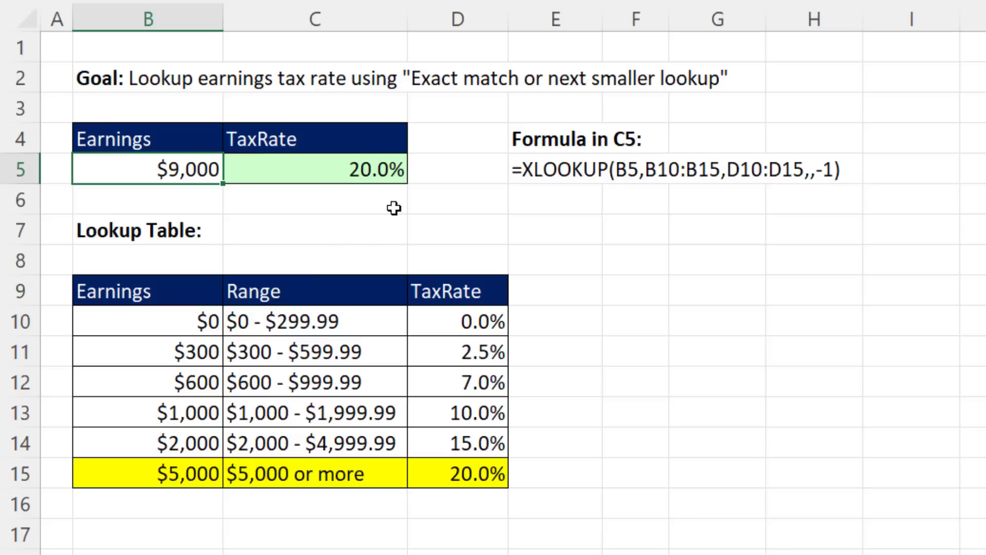
type("-100")
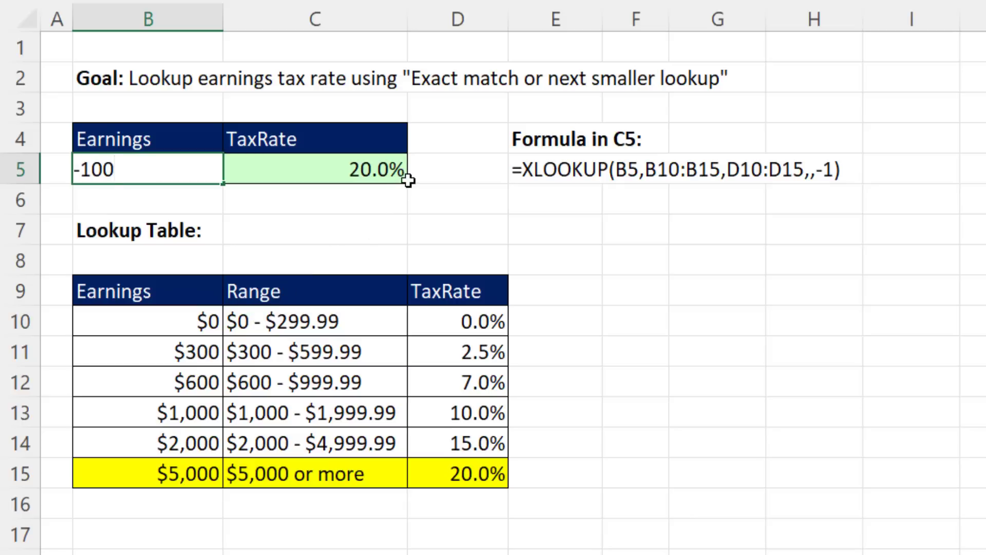
key("ctrl+Return")
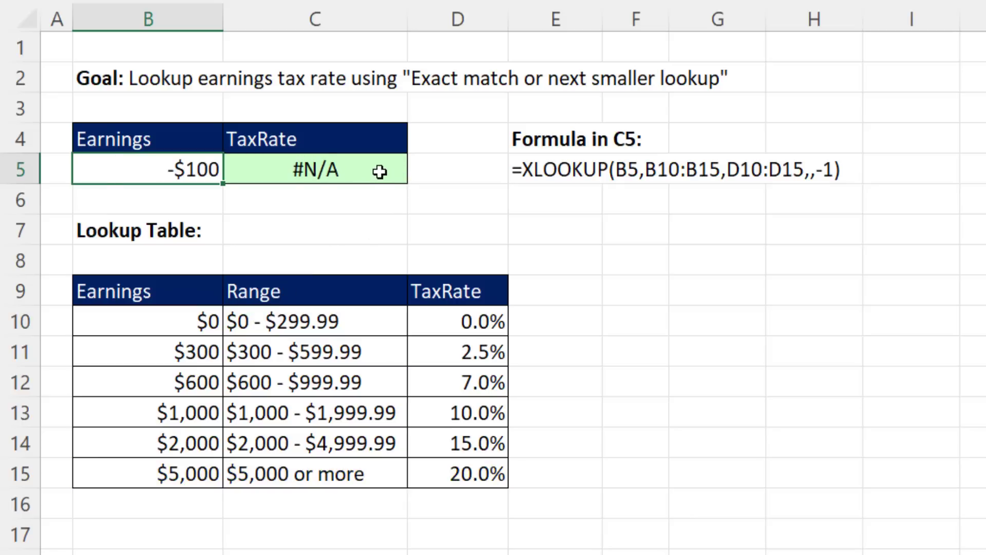
Add "Negative Numbers Not Allowed" as the if_not_found argument of the XLOOKUP in C5 and widen column C to fit the text
double_click(383, 168)
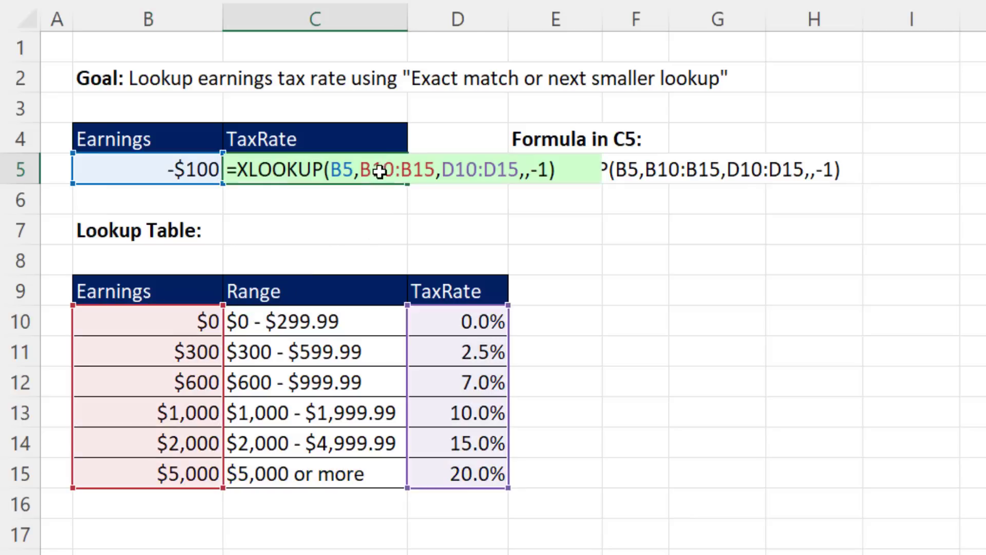
left_click(527, 171)
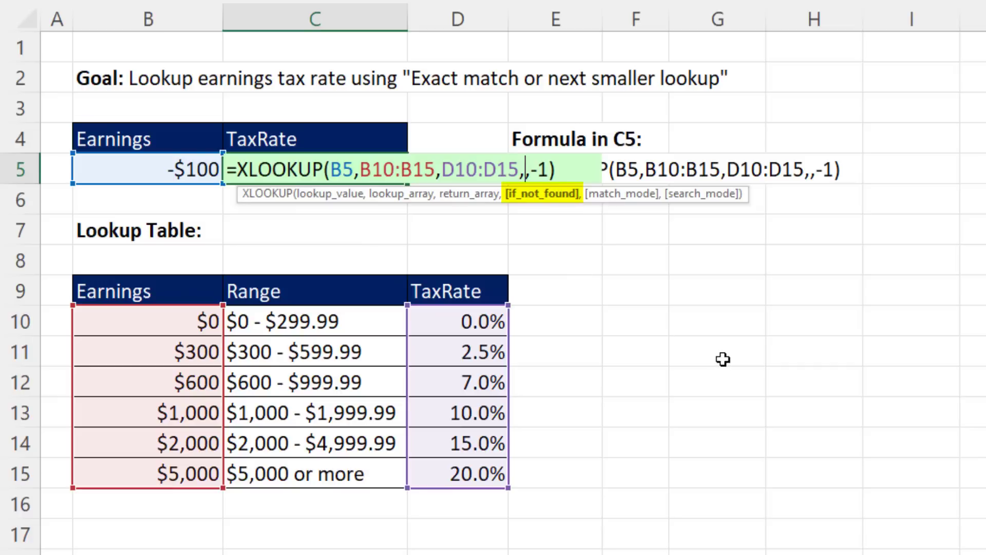
type("\"Negative Numbers Not Allowe")
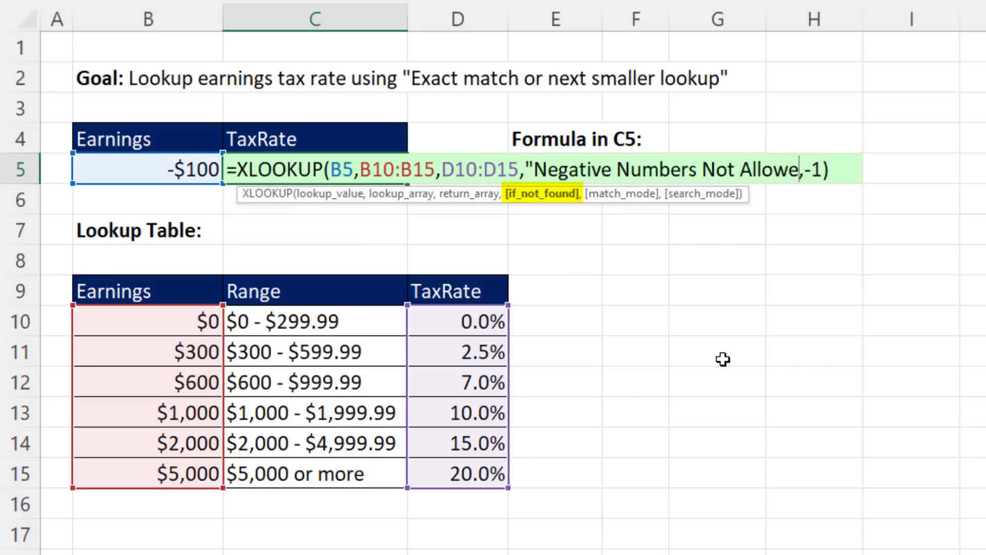
type("d\"")
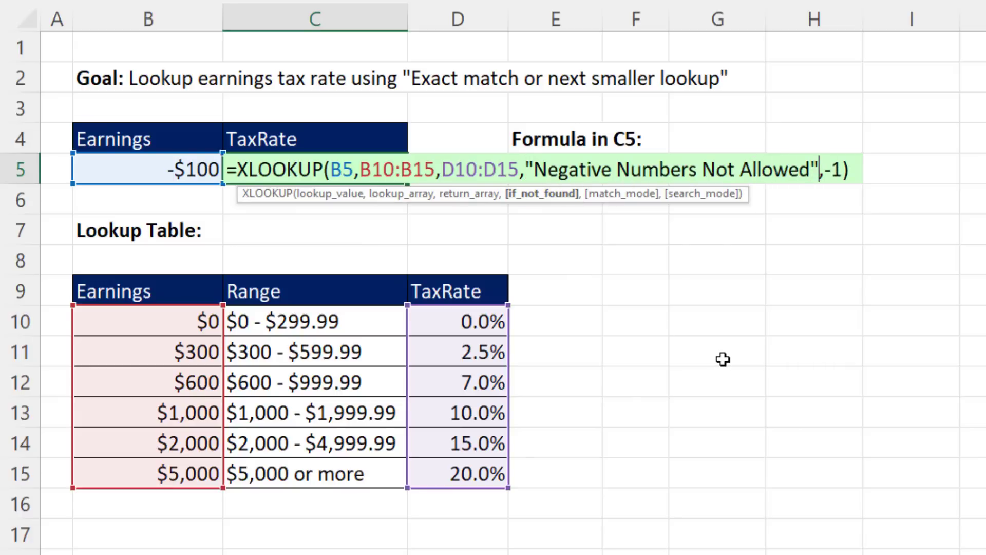
key("ctrl+Return")
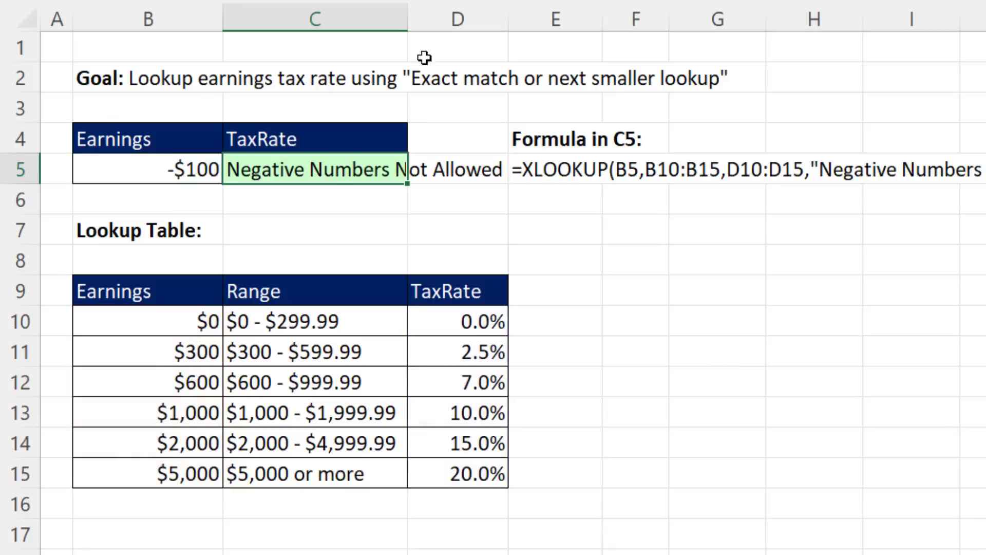
left_click_drag(408, 21, 511, 31)
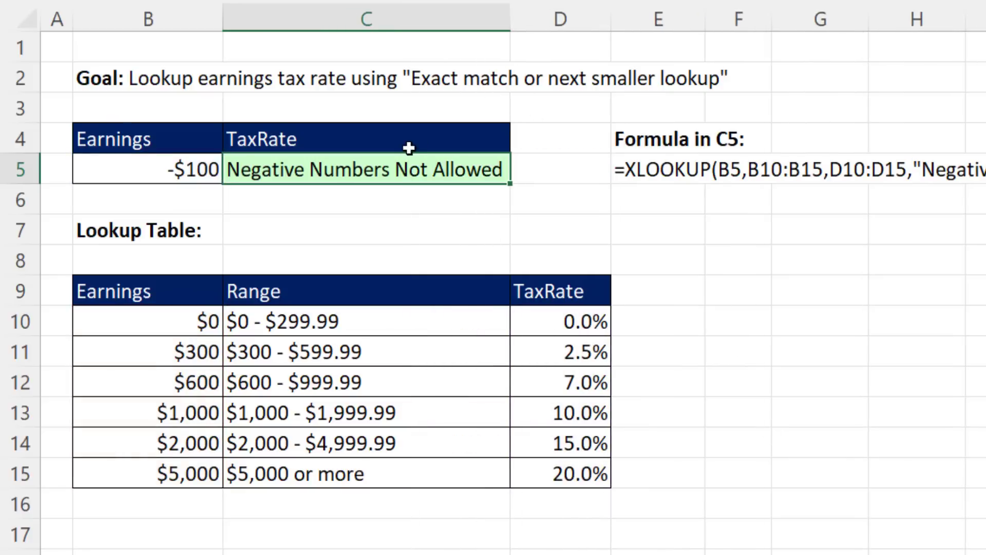
Try replacing the if_not_found text in C5's XLOOKUP formula with 0
key("F2")
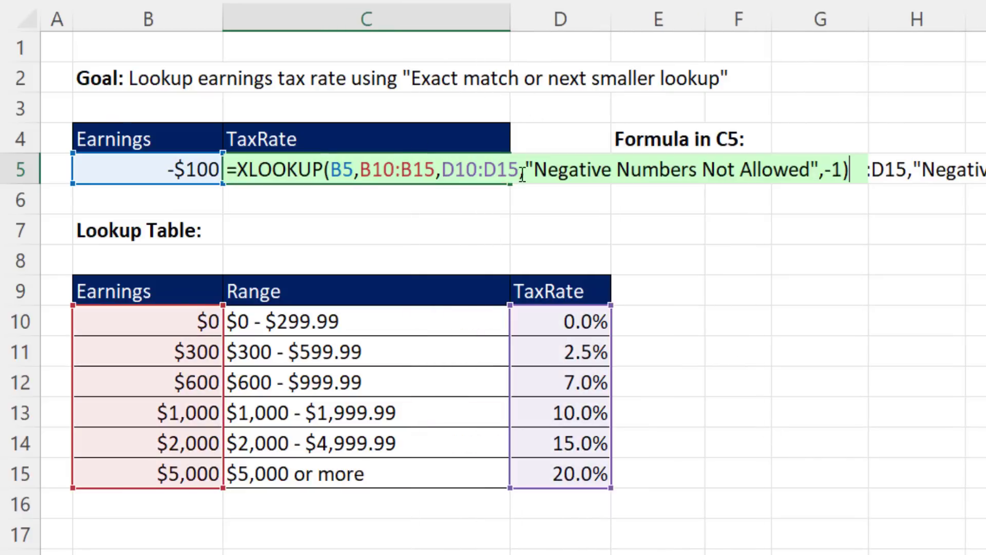
left_click(585, 175)
left_click(562, 197)
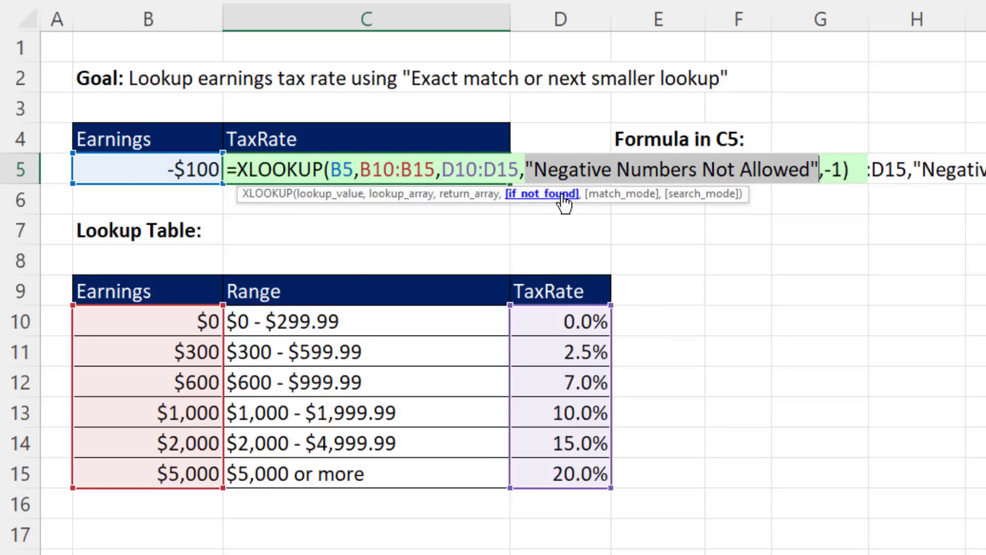
type("0")
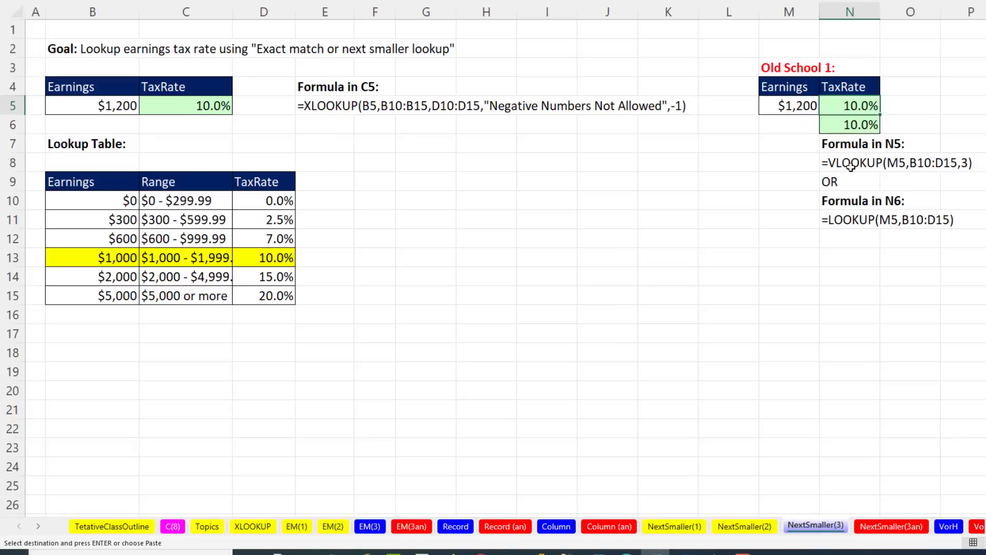
Examine the older VLOOKUP formula in N5 and the LOOKUP formula in N6 for the same tax rate lookup
double_click(861, 106)
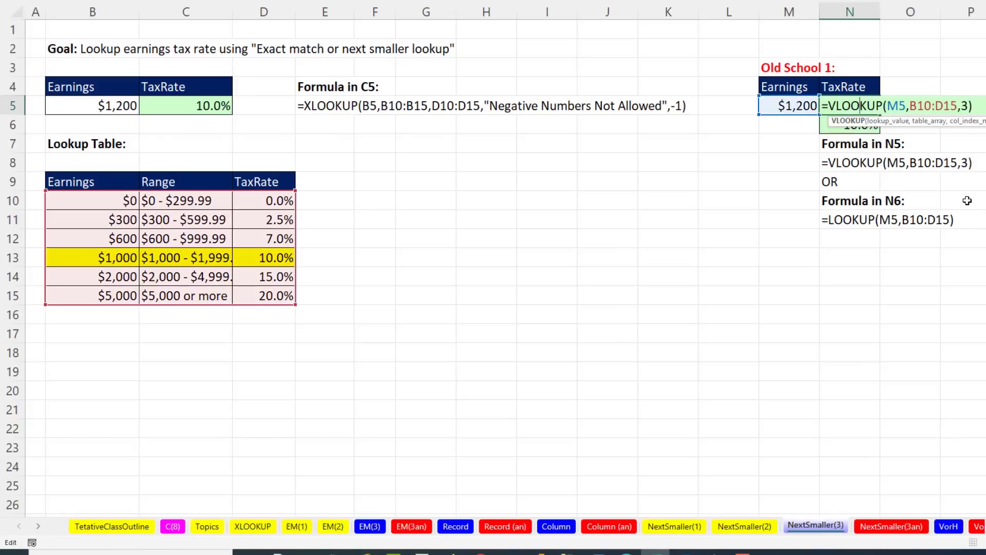
key("Escape")
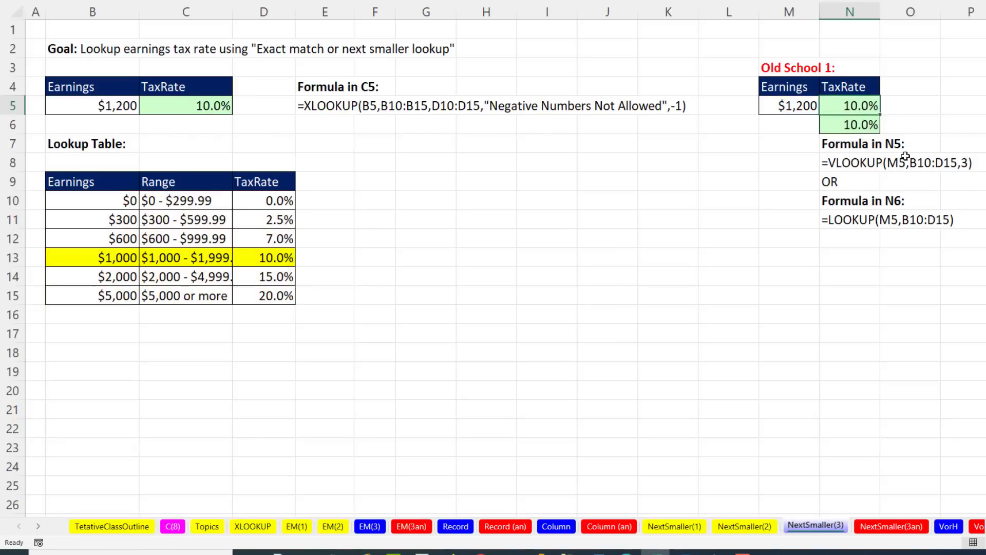
double_click(863, 125)
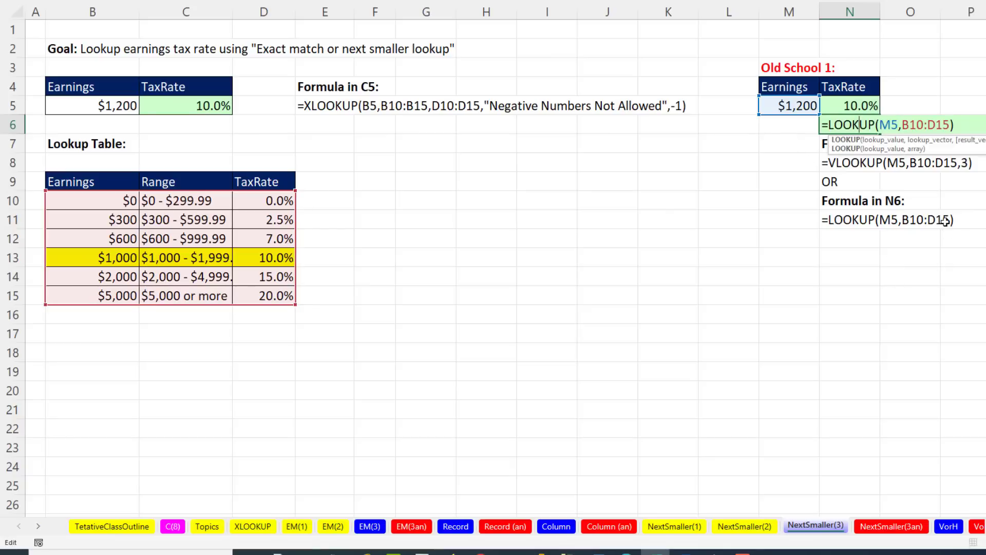
key("Escape")
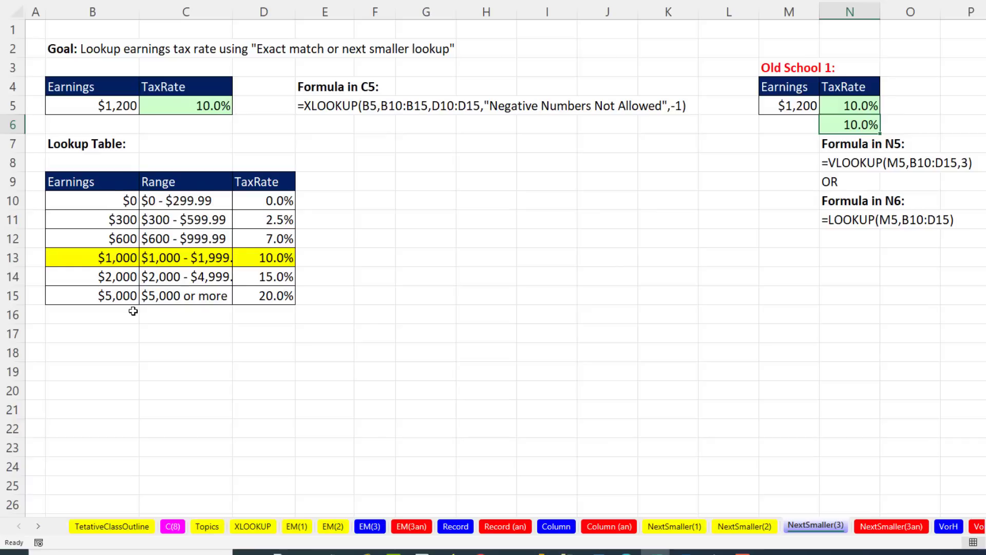
Try sorting the lookup table by earnings from largest to smallest to compare the formulas, and undo the sort
left_click(111, 220)
right_click(111, 220)
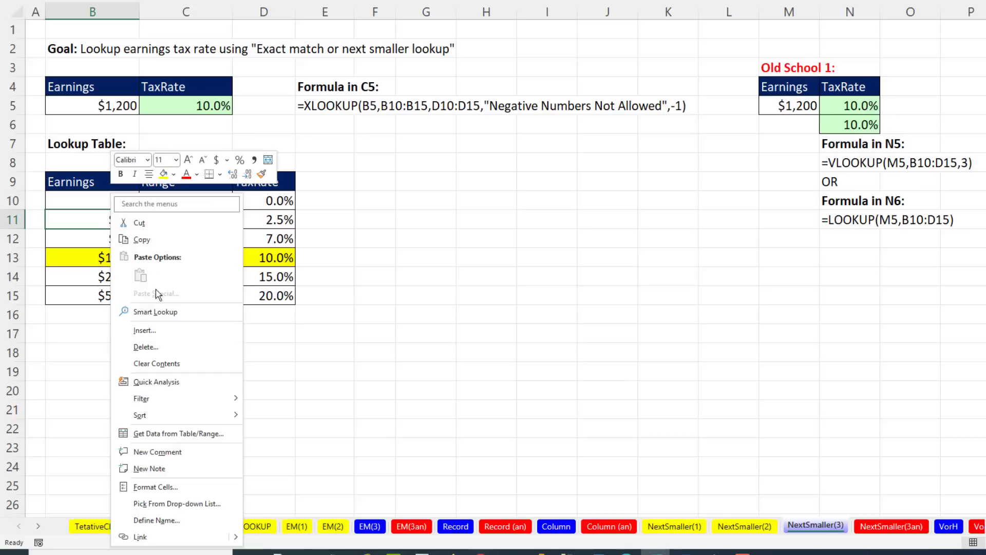
mouse_move(154, 415)
left_click(308, 432)
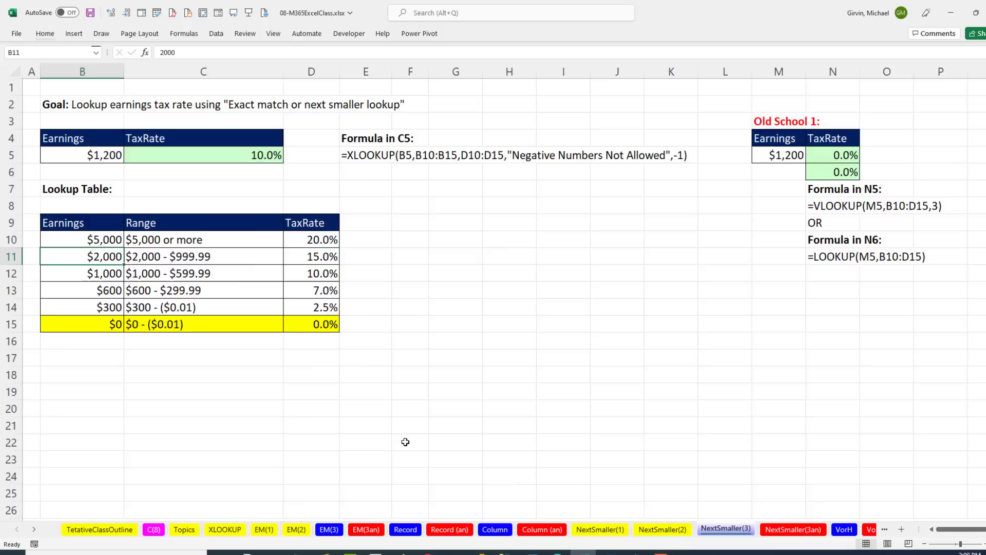
key("ctrl+z")
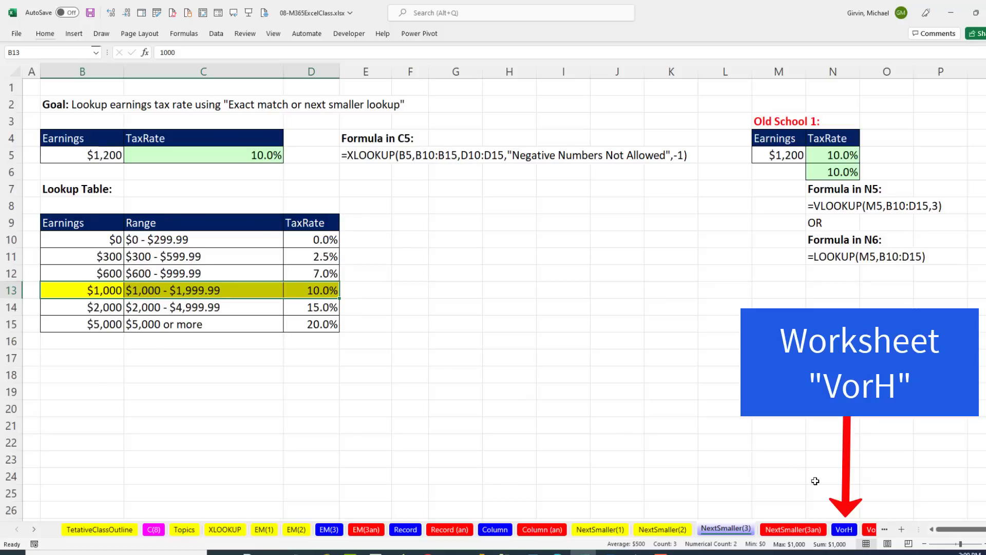
On the VorH worksheet, enter =XLOOKUP(C6,B15:B19,C15:C19,,-1) in the Letter Grade cell C7 using the vertical lookup table
left_click(844, 531)
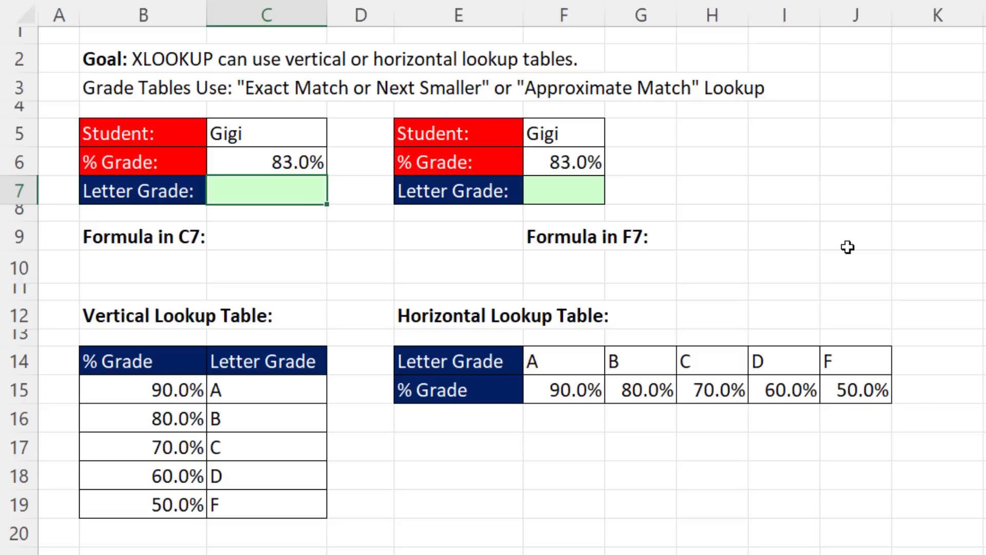
type("=XLOOKUP(")
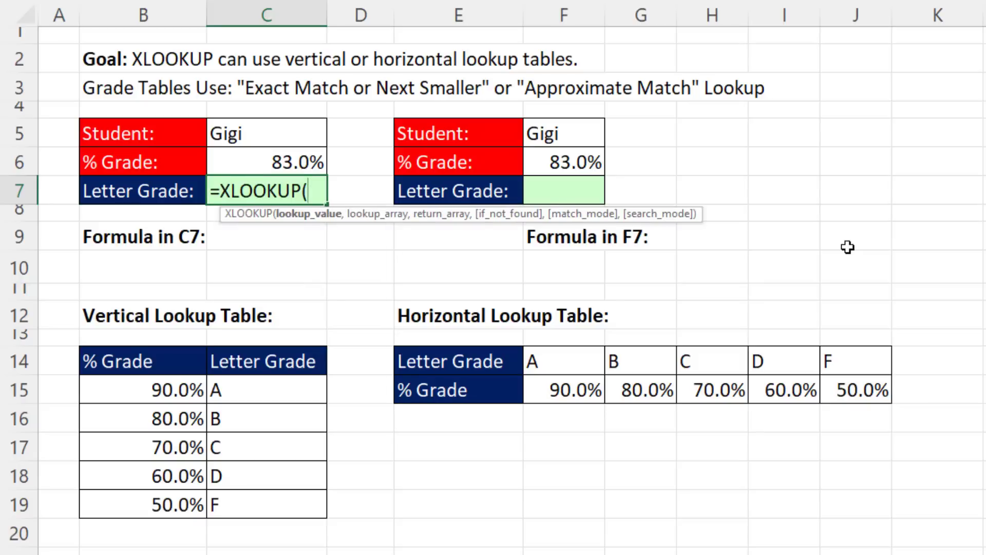
key("Up")
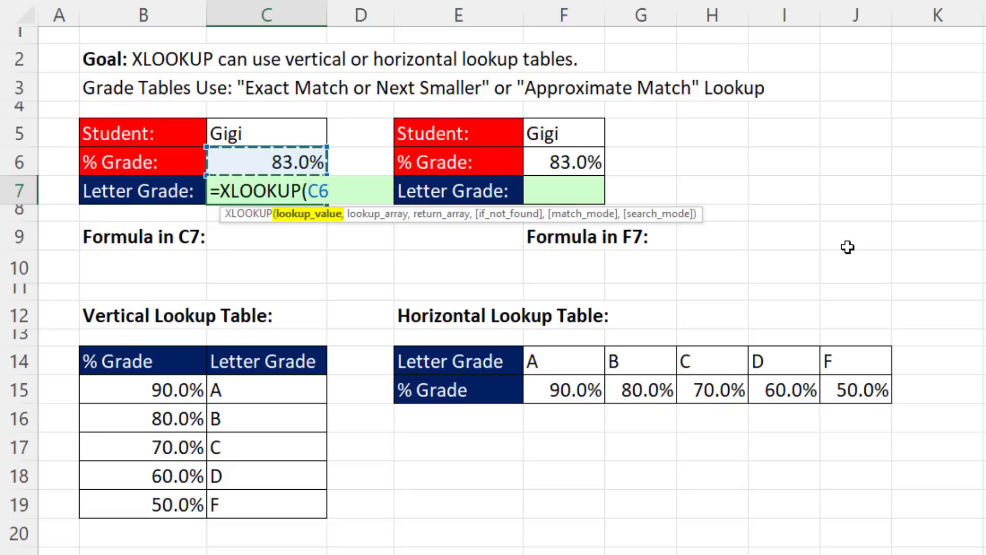
type(",")
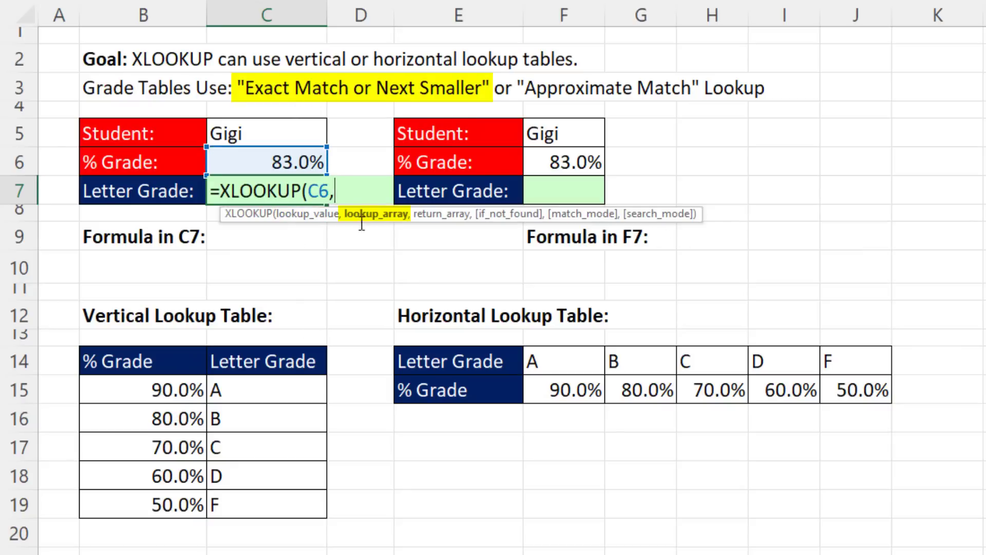
left_click_drag(130, 386, 136, 504)
type(",")
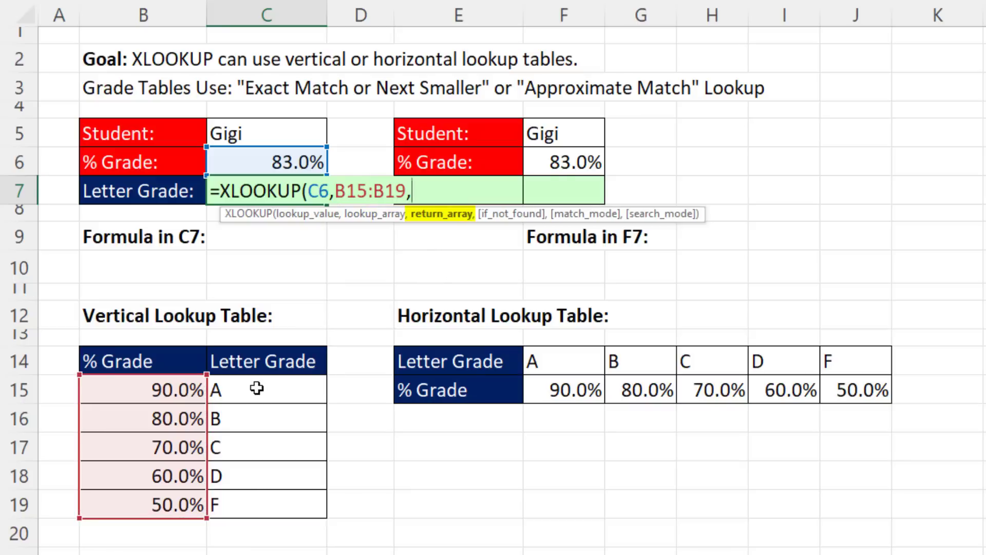
left_click_drag(259, 389, 266, 508)
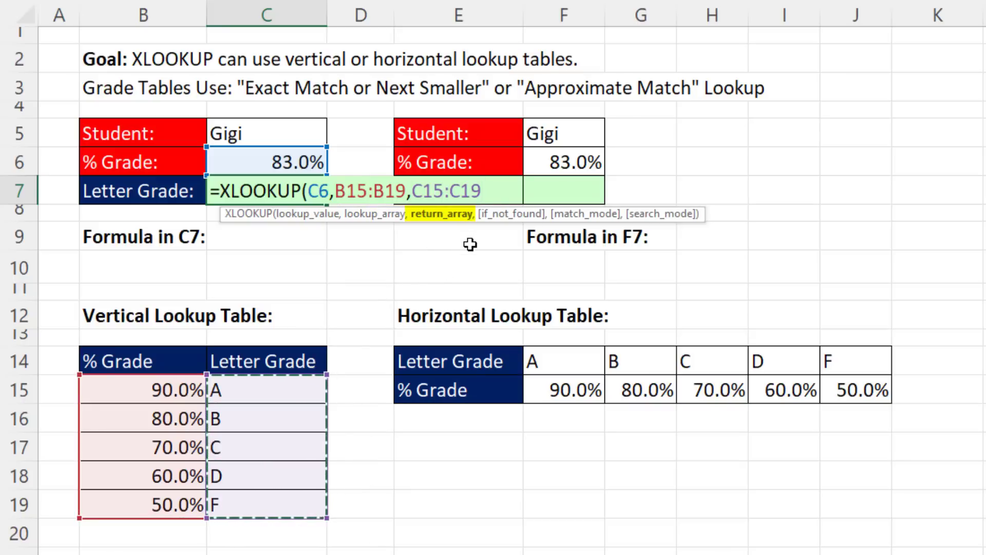
type(",")
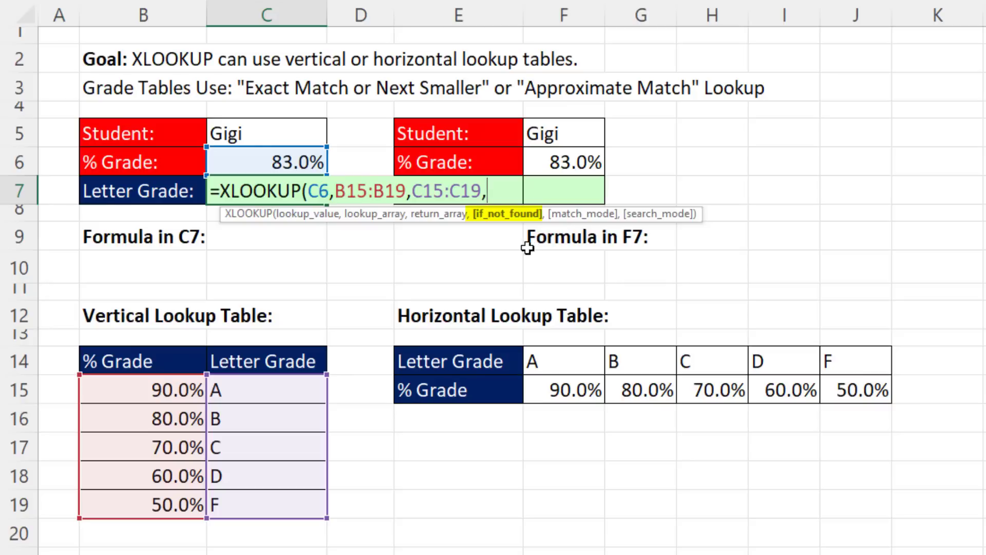
type(",")
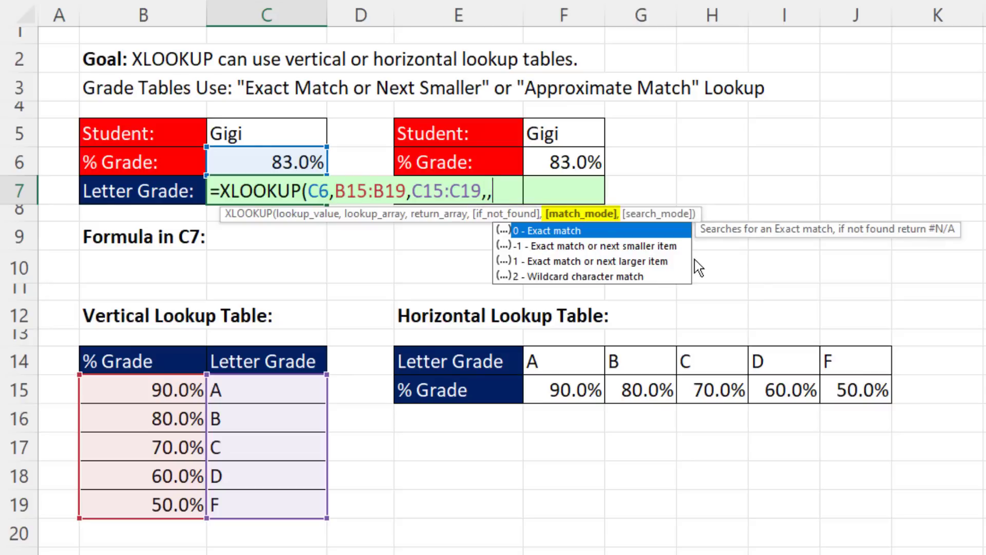
key("Down")
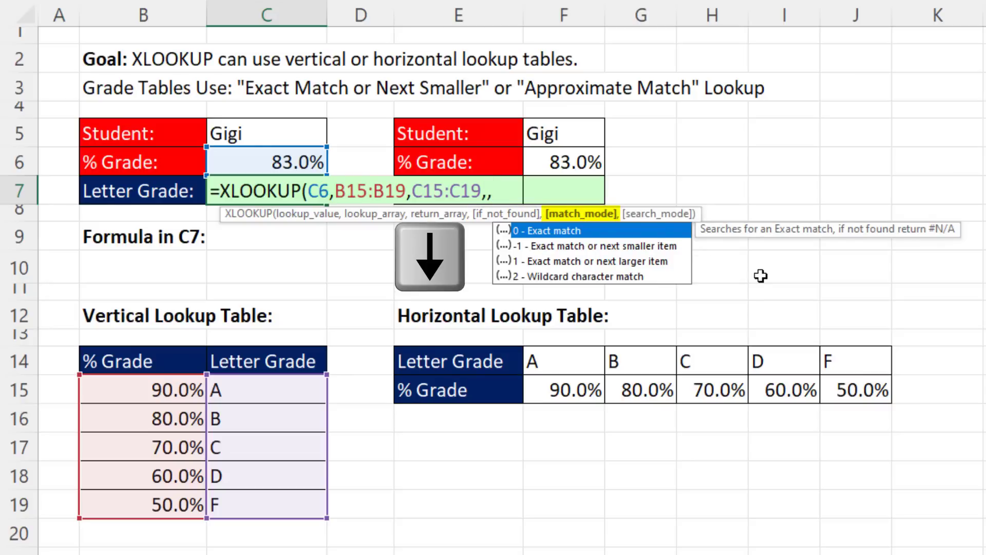
key("Tab")
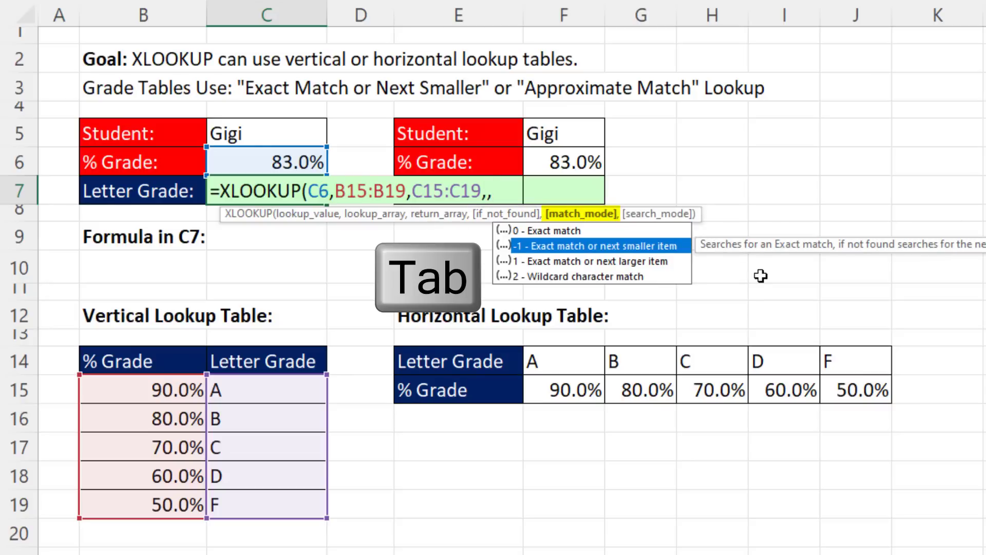
type(")")
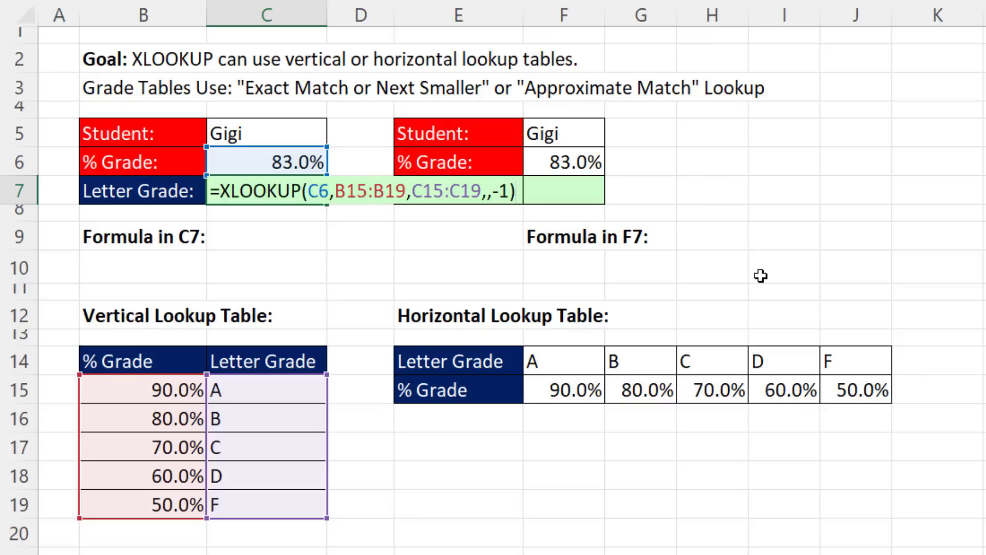
key("ctrl+Return")
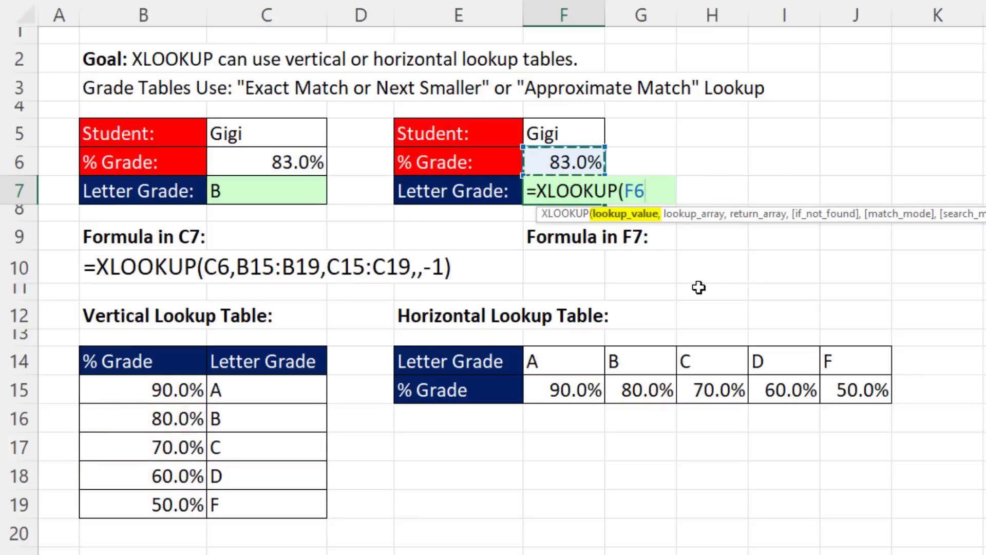
Enter =XLOOKUP(F6,F15:J15,F14:J14,,-1) in the Letter Grade cell F7 using the horizontal lookup table
type(",")
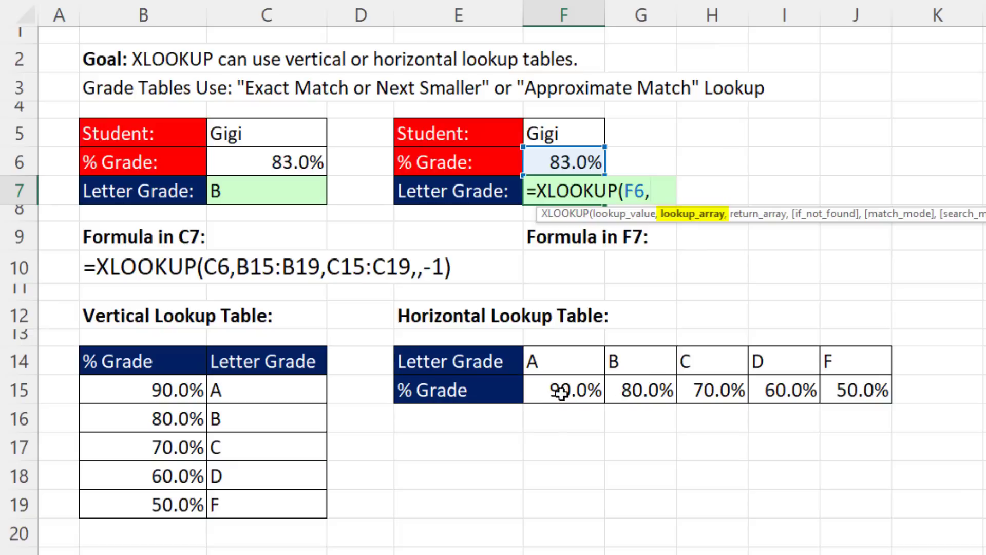
left_click_drag(553, 392, 845, 393)
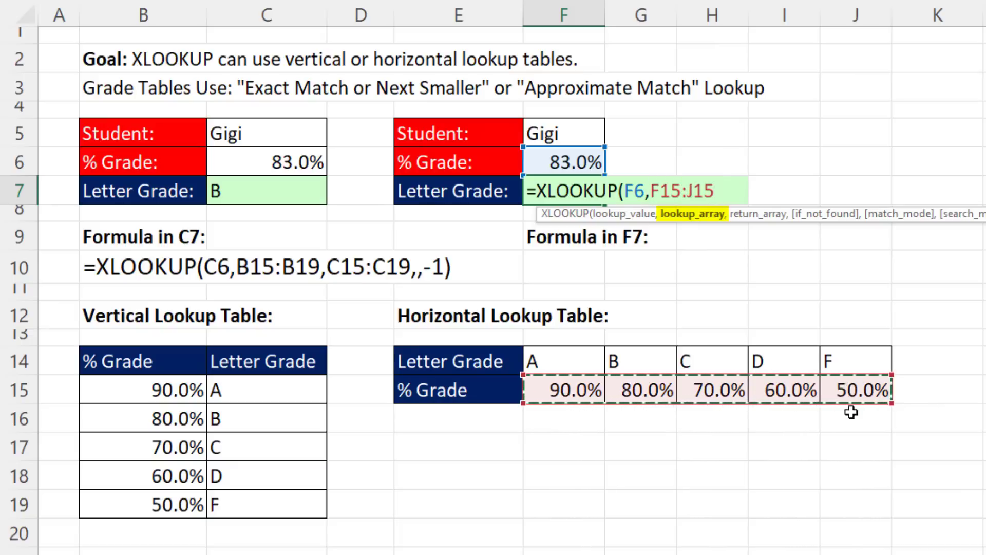
type(",")
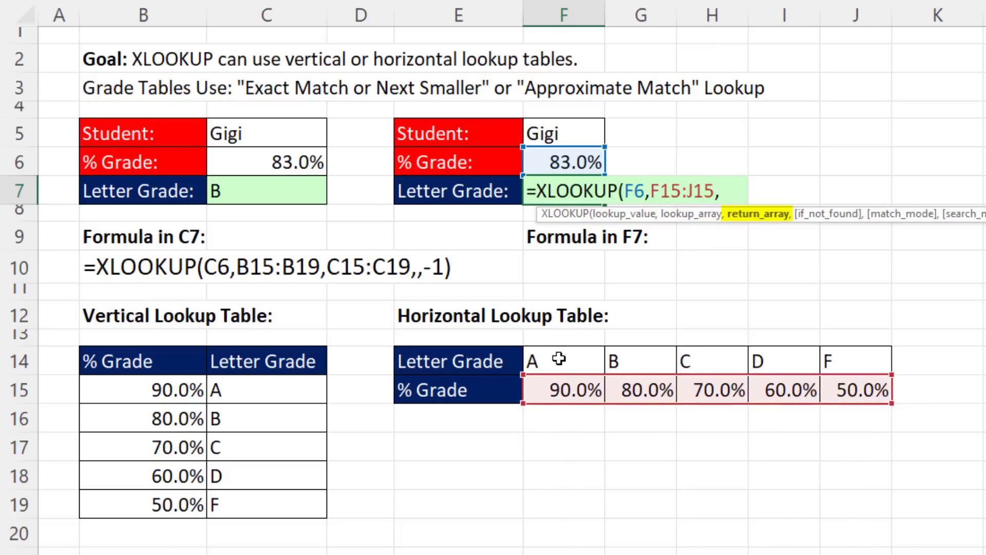
left_click_drag(559, 358, 868, 359)
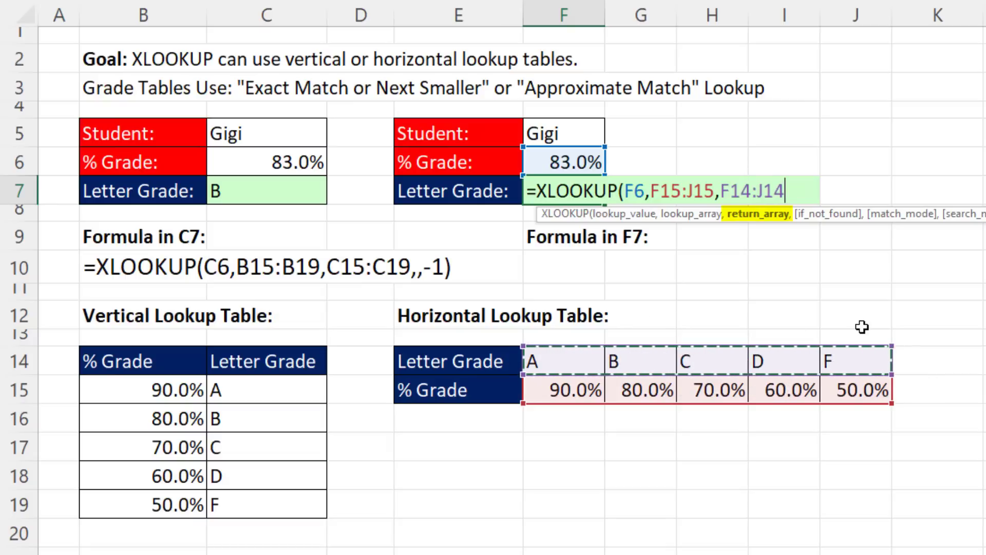
type(",,")
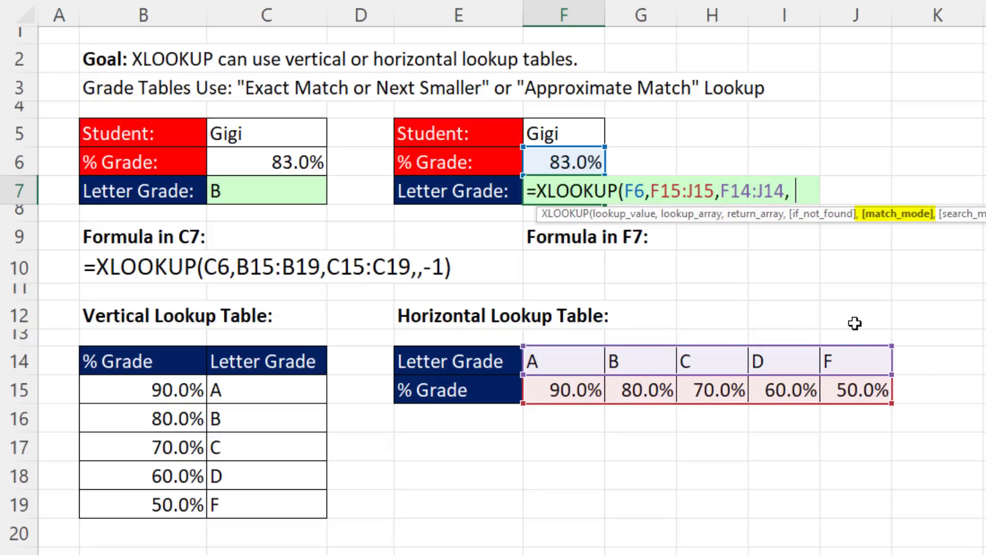
type("-1)")
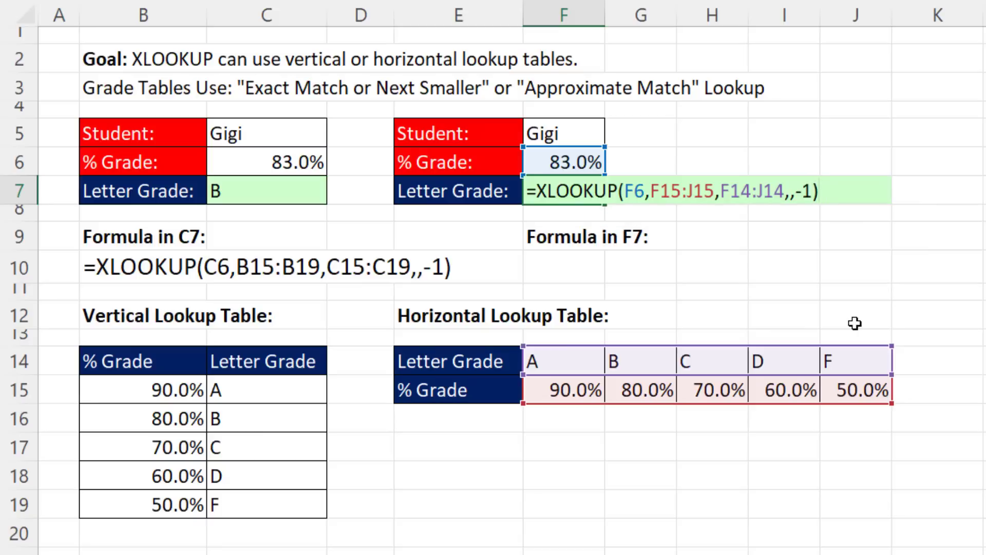
key("Return")
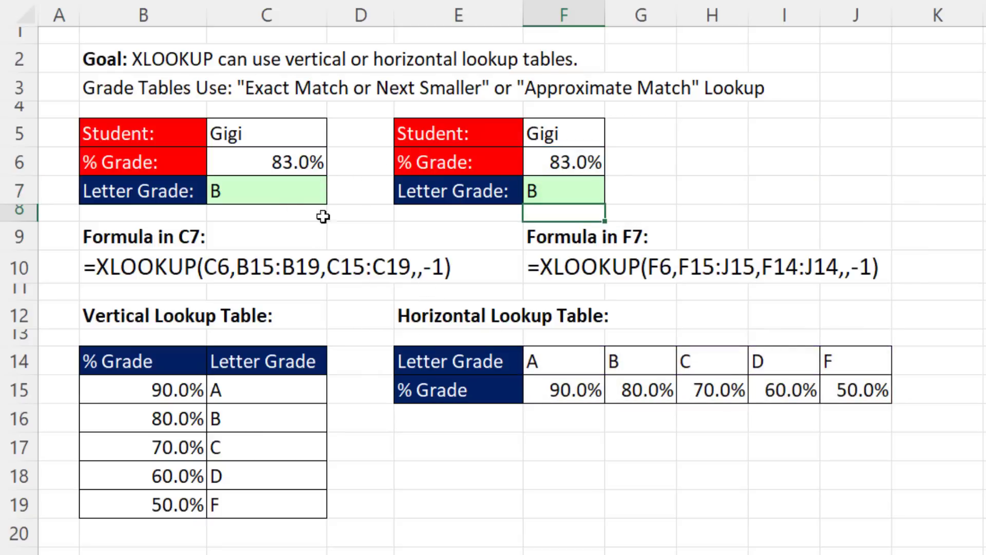
Set the % Grade in C6 to 43% to test the letter grade lookups with a value below the lowest category
left_click(302, 164)
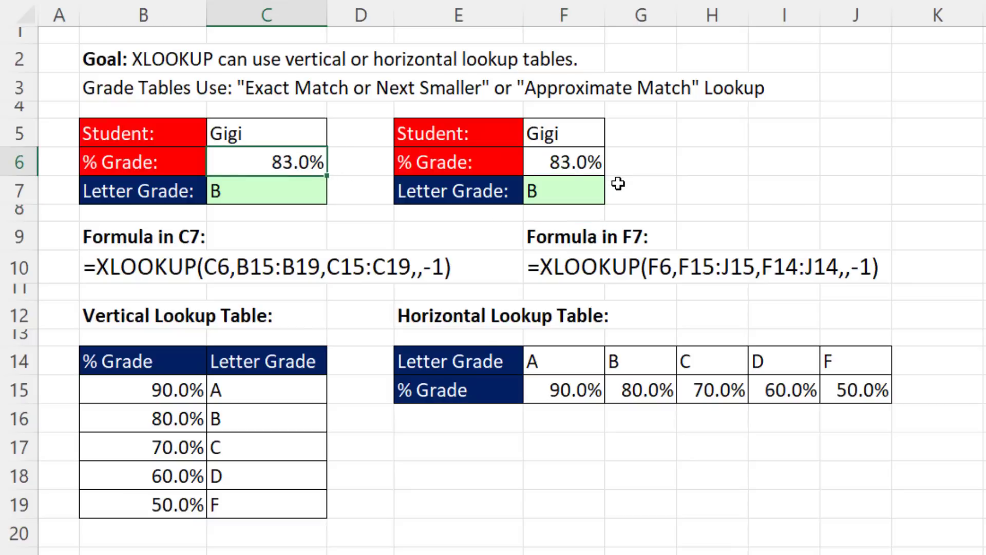
type("43")
key("Return")
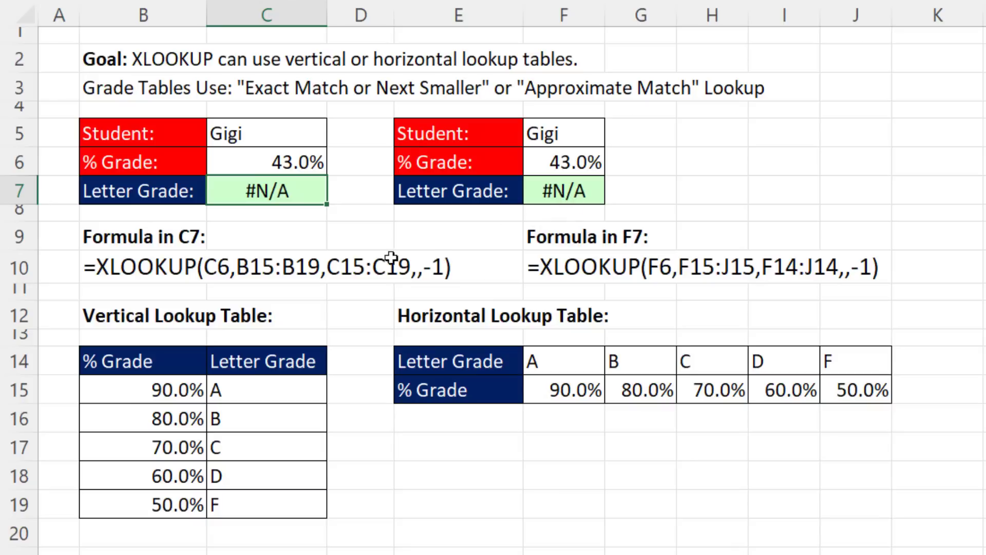
Add "F" as the if_not_found argument so the Letter Grade formula in C7 reads =XLOOKUP(C6,B15:B19,C15:C19,"F",-1)
key("F2")
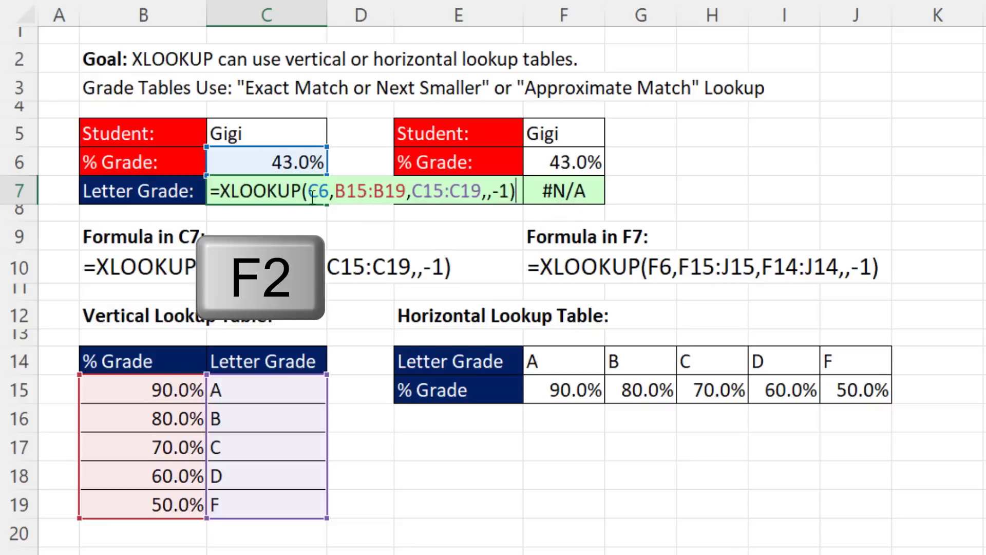
left_click(489, 196)
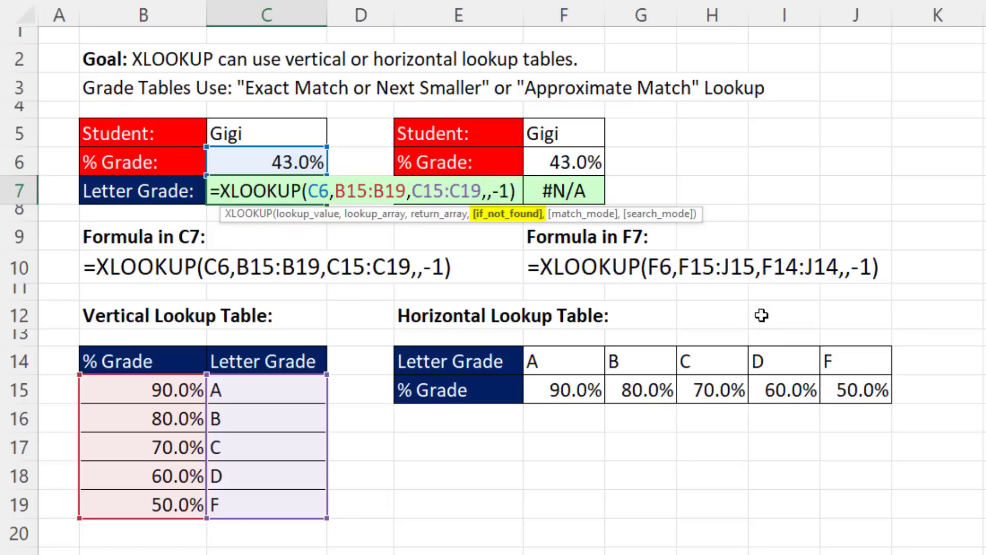
type("\"")
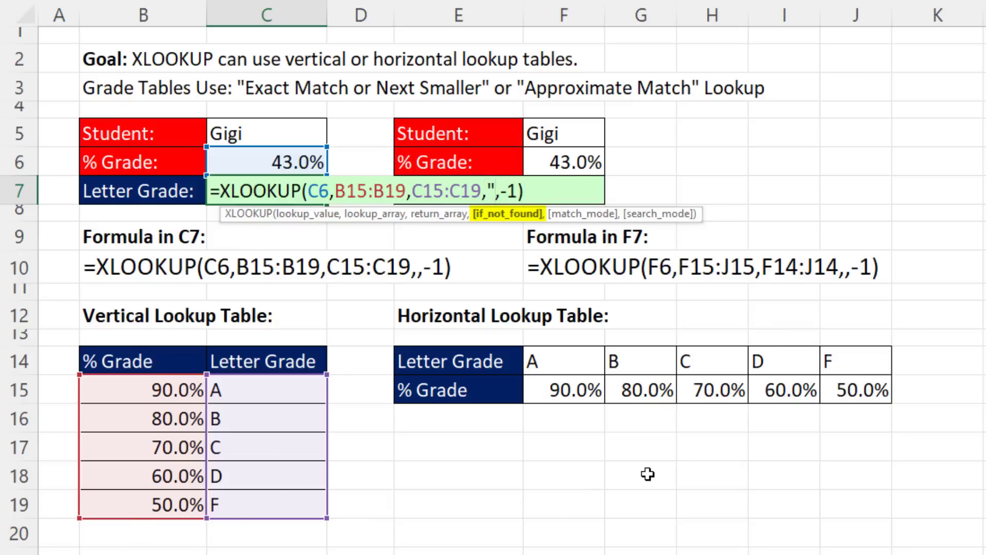
type("F\"")
key("ctrl+Return")
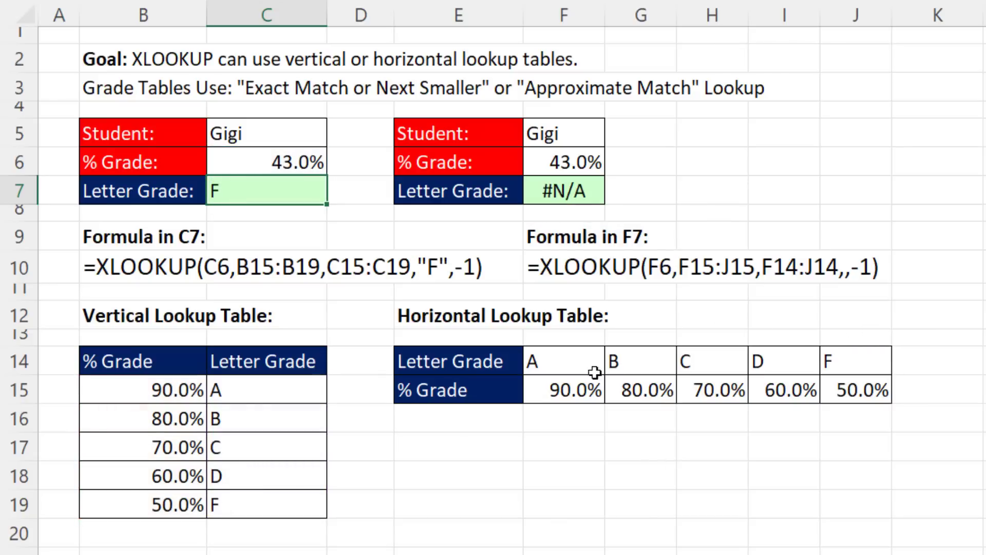
Set the % Grade for letter grade F in J15 of the horizontal lookup table to 0%
left_click(868, 390)
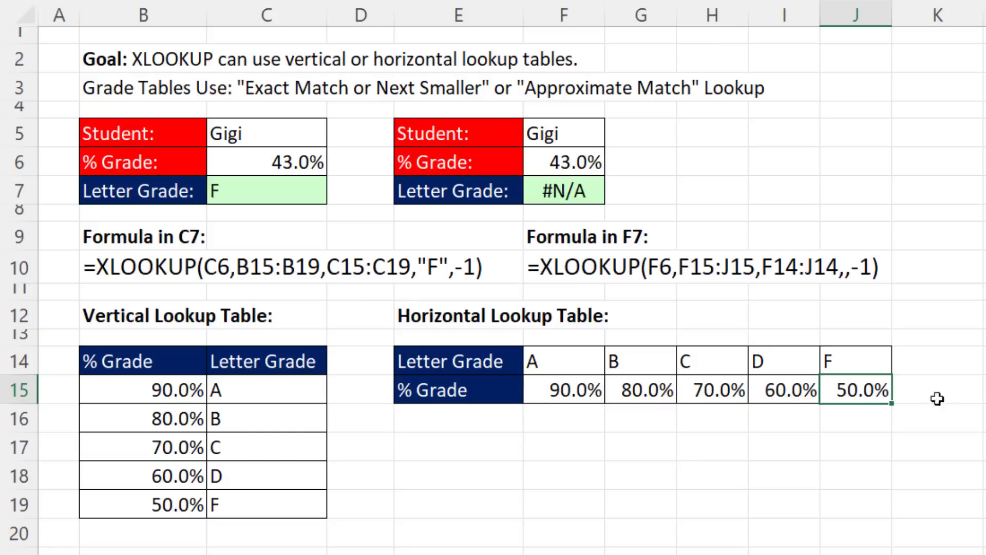
type("0")
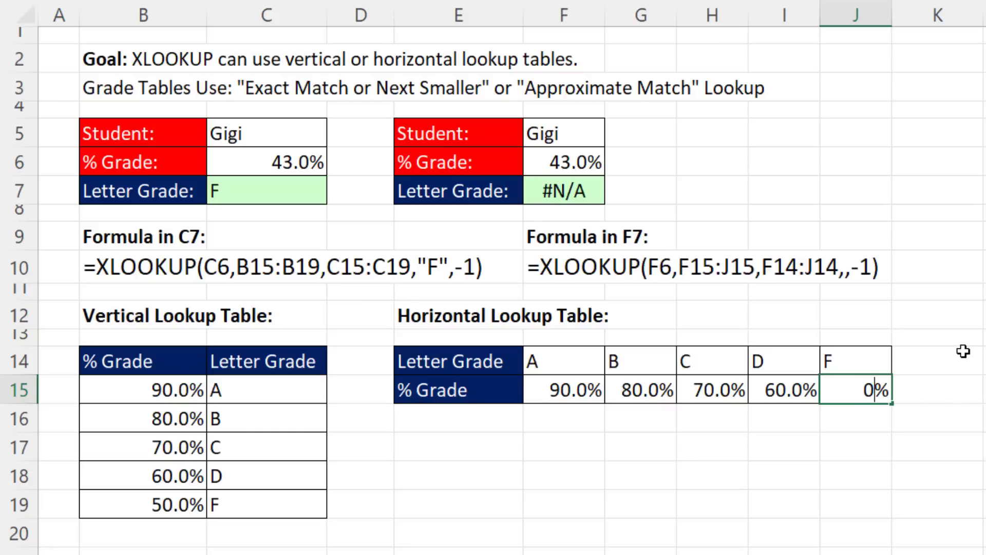
key("ctrl+Return")
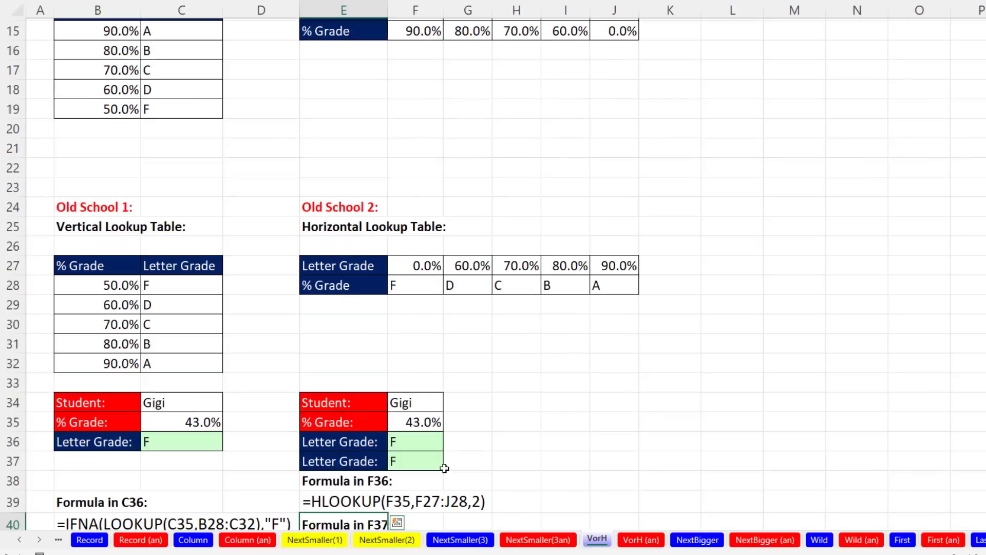
Examine the Old School tables and their IFNA with LOOKUP, HLOOKUP and LOOKUP formulas for cells C36, F36 and F37
scroll(436, 460, "down", 3)
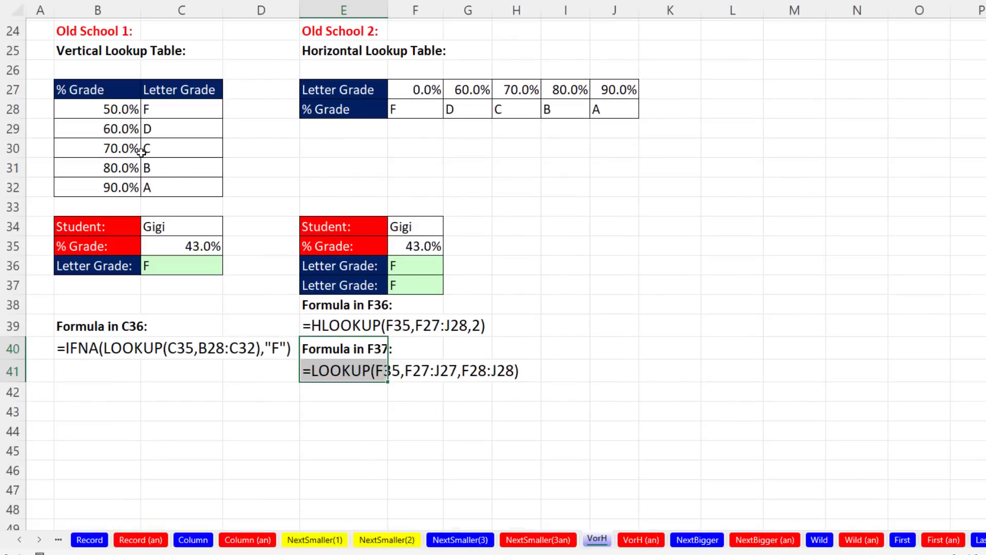
scroll(155, 298, "up", 1)
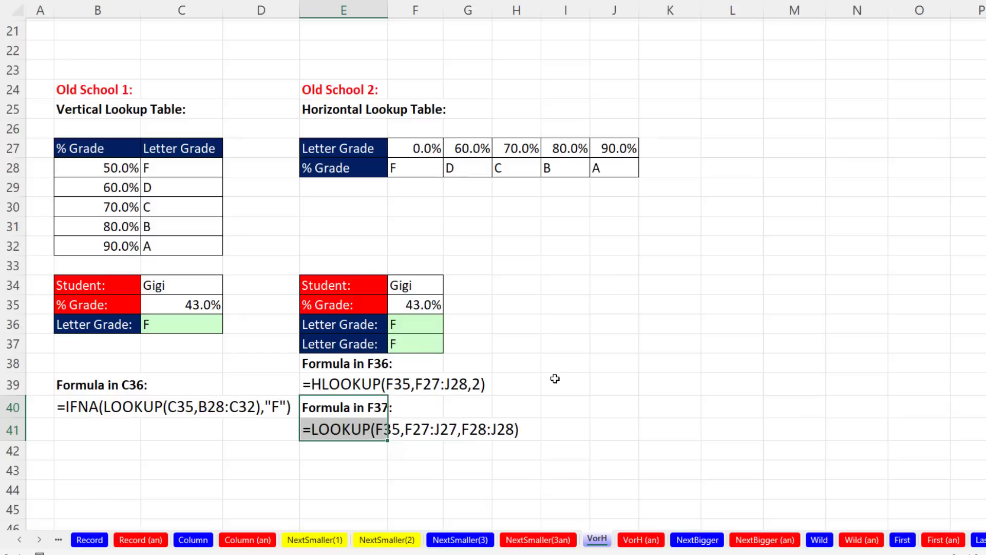
key("ctrl+v")
key("Right")
key("Right")
key("Right")
key("Right")
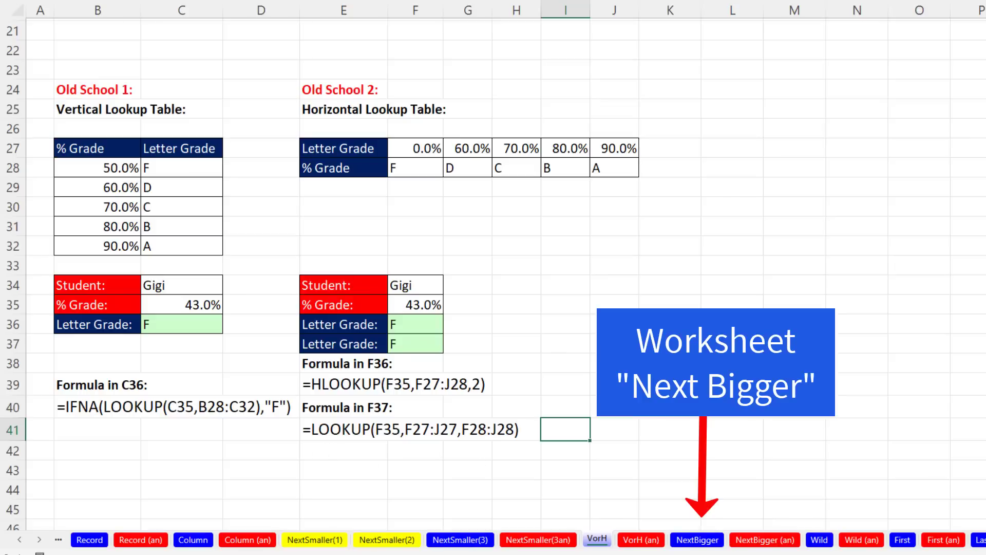
Open the NextBigger worksheet and compare the Land Square Footage in C4 with the matching row of the drain pipe table
left_click(694, 539)
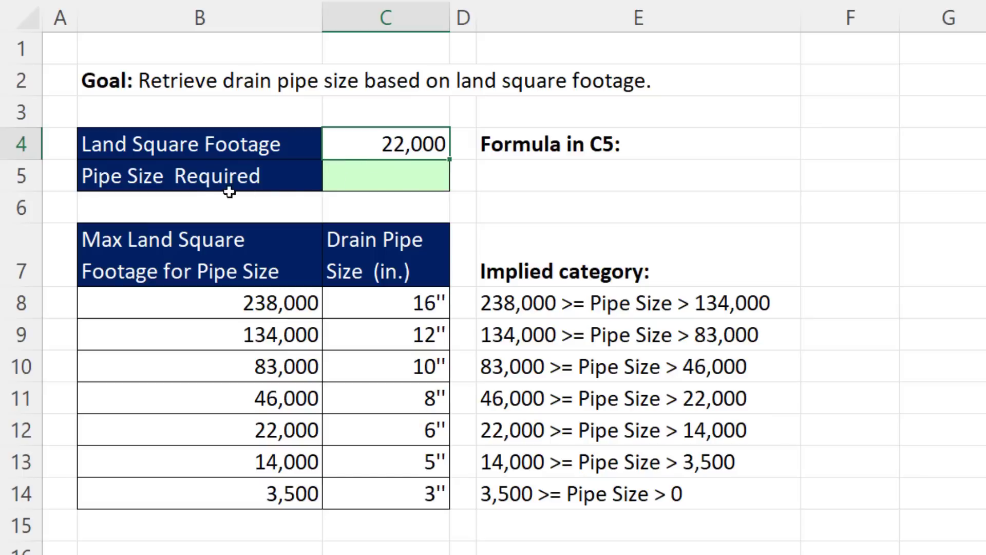
left_click(397, 172)
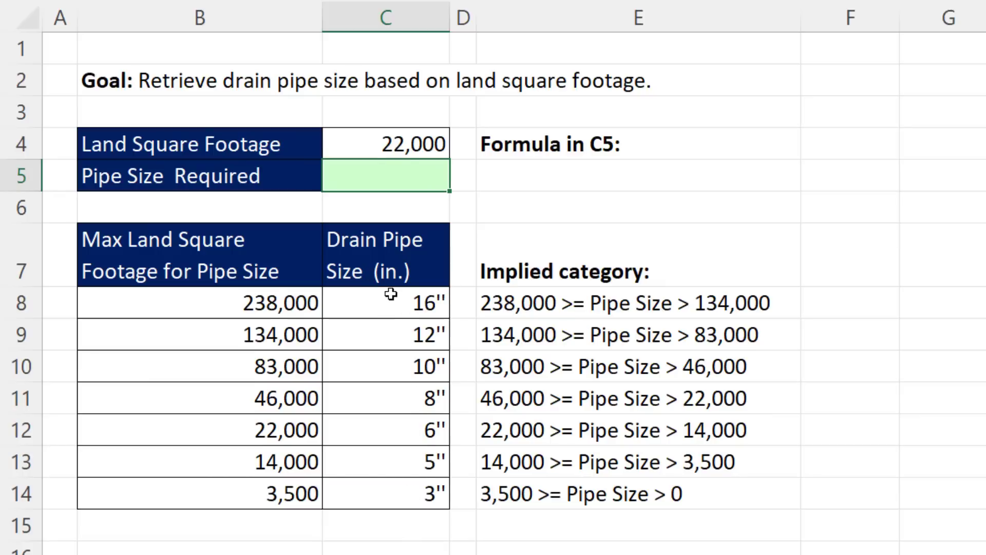
key("Up")
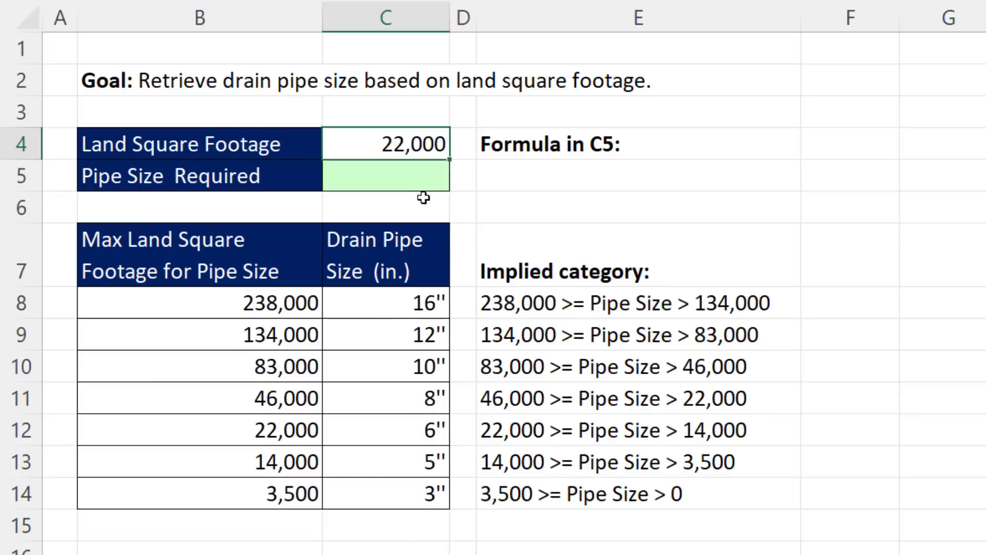
left_click(279, 442)
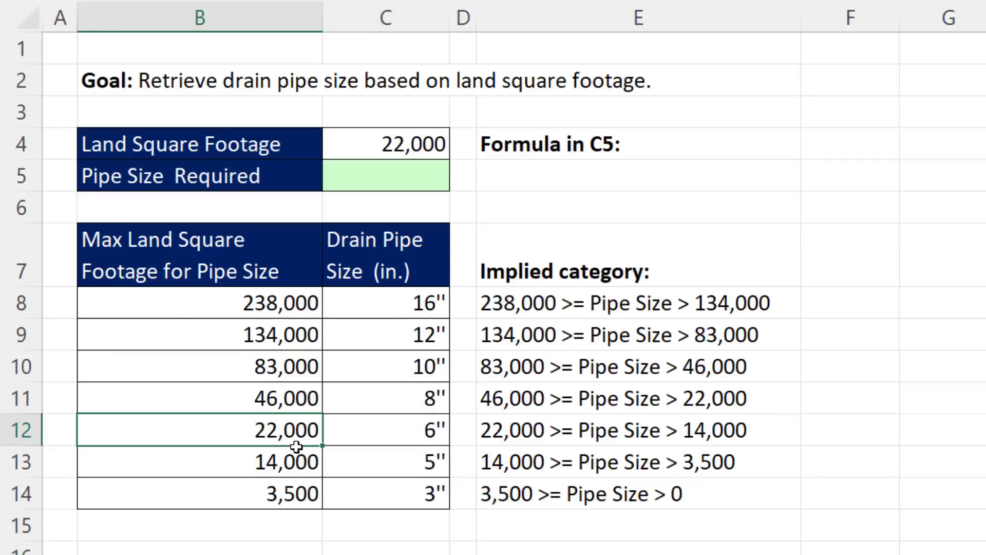
left_click(375, 441)
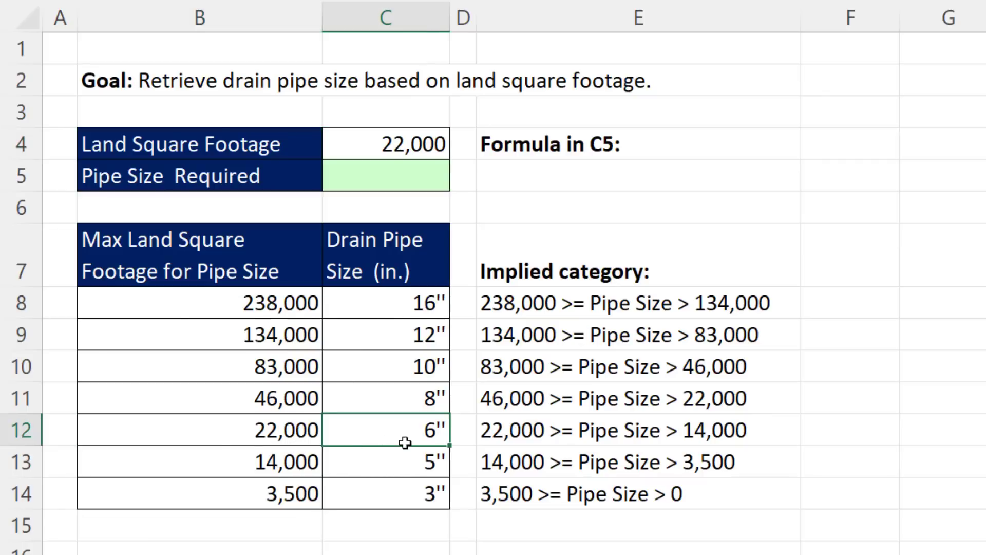
left_click(402, 179)
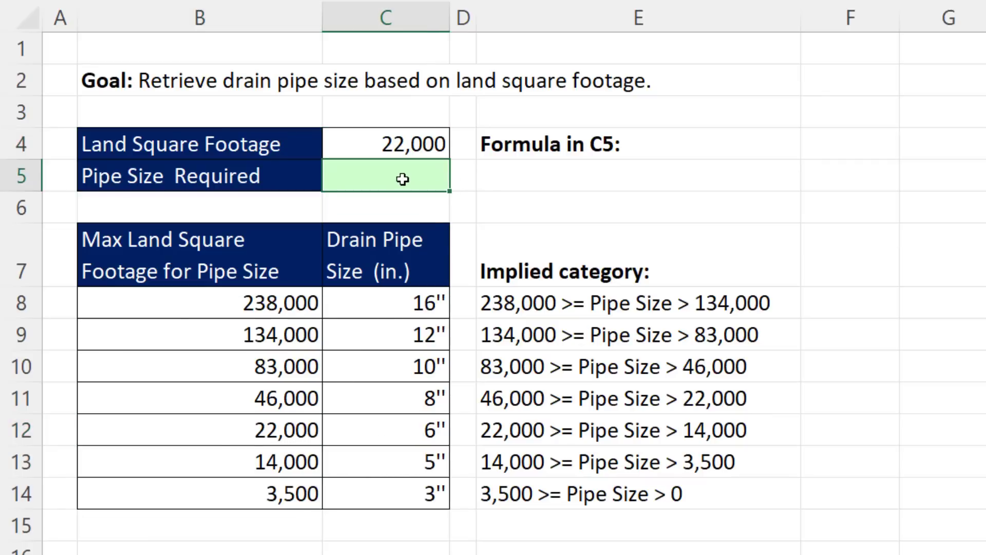
Set the Land Square Footage in C4 to 23,000 and locate the next larger maximum in the lookup table
double_click(405, 143)
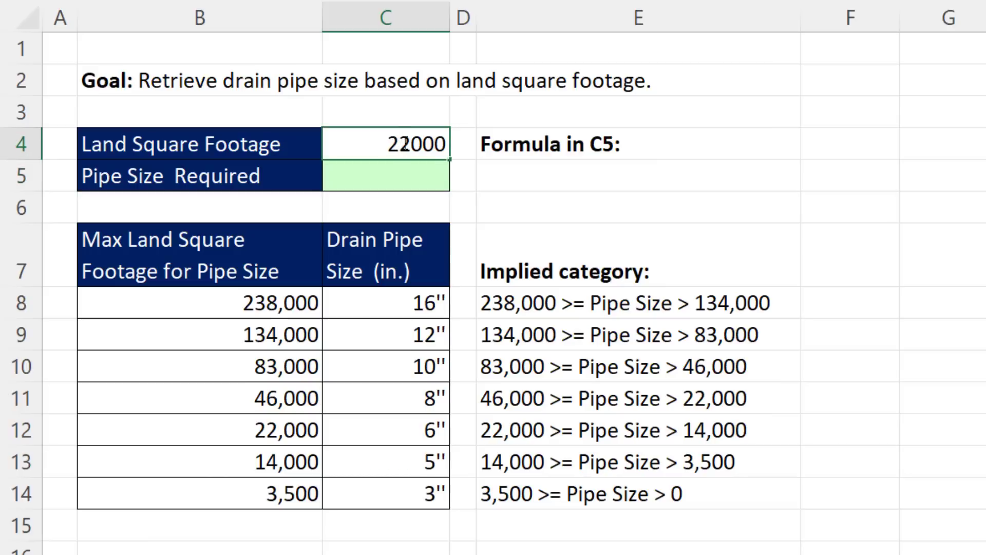
left_click_drag(405, 144, 415, 144)
type("3")
key("Return")
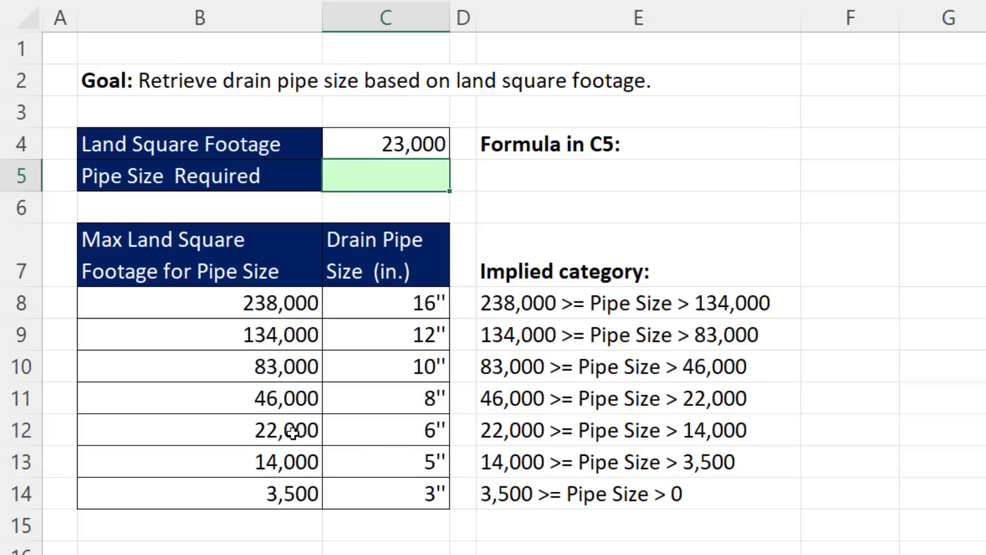
left_click(297, 399)
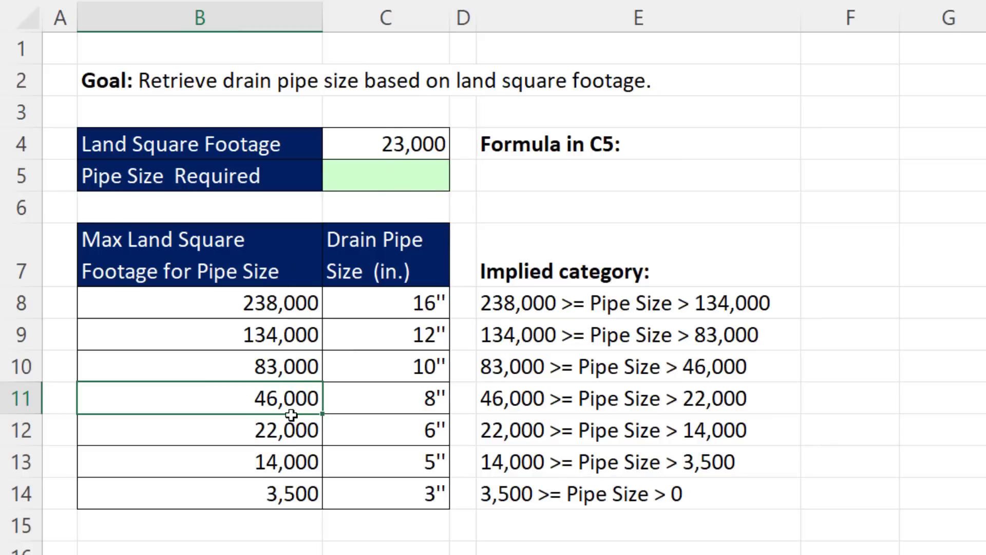
Enter =XLOOKUP(C4,B8:B14,C8:C14,,1) in the Pipe Size Required cell C5, using the exact match or next larger item mode
left_click(380, 185)
type("=")
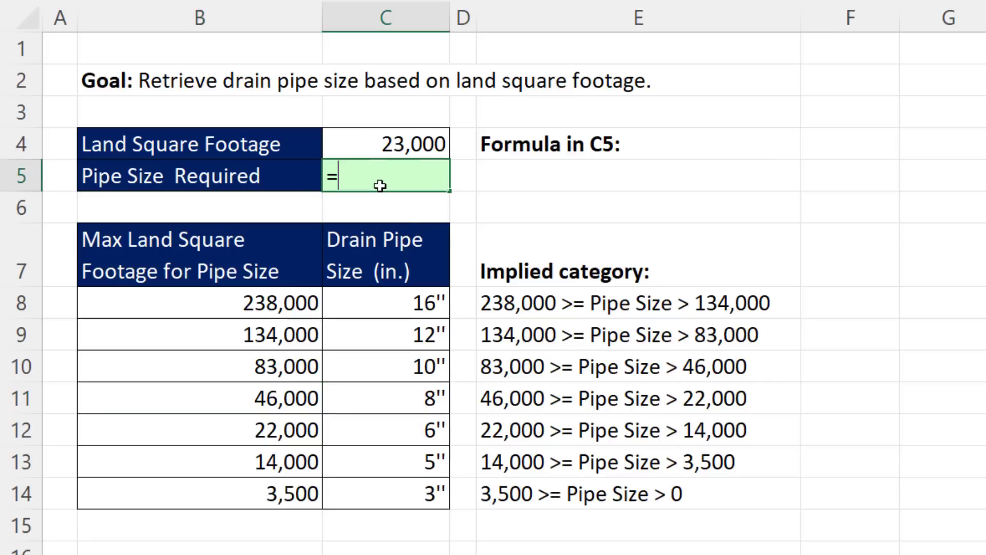
type("xl")
key("Tab")
key("Up")
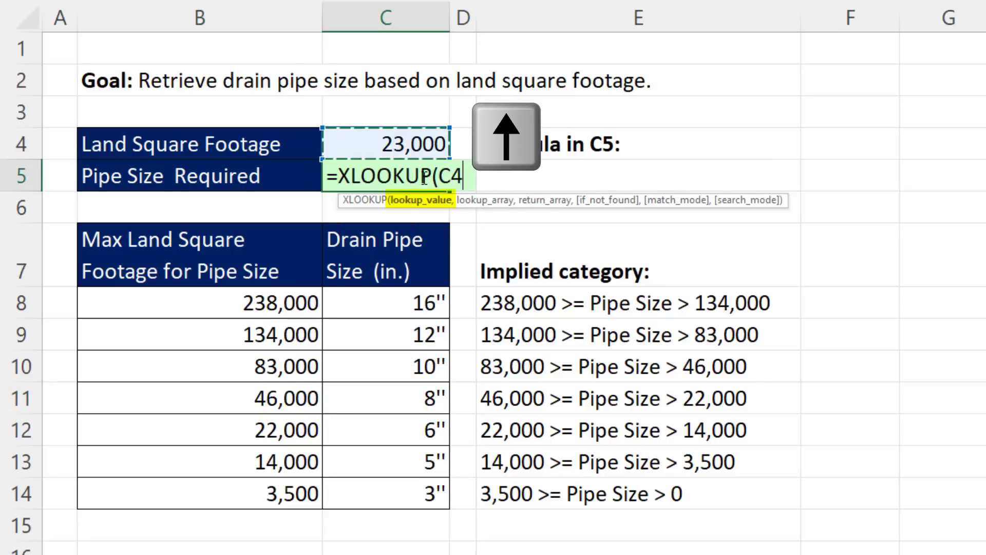
type(",")
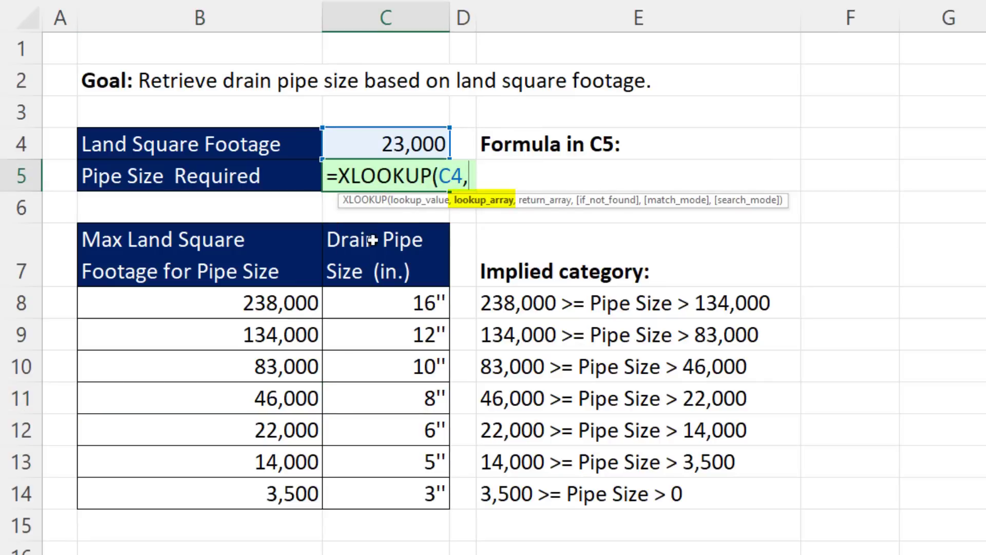
left_click_drag(273, 296, 282, 488)
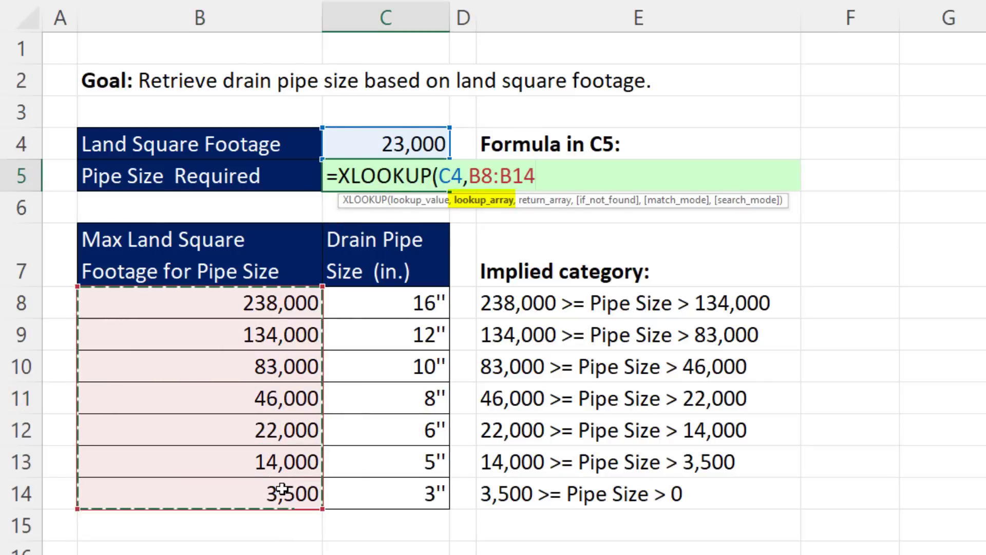
type(",")
left_click_drag(383, 306, 388, 495)
type(",")
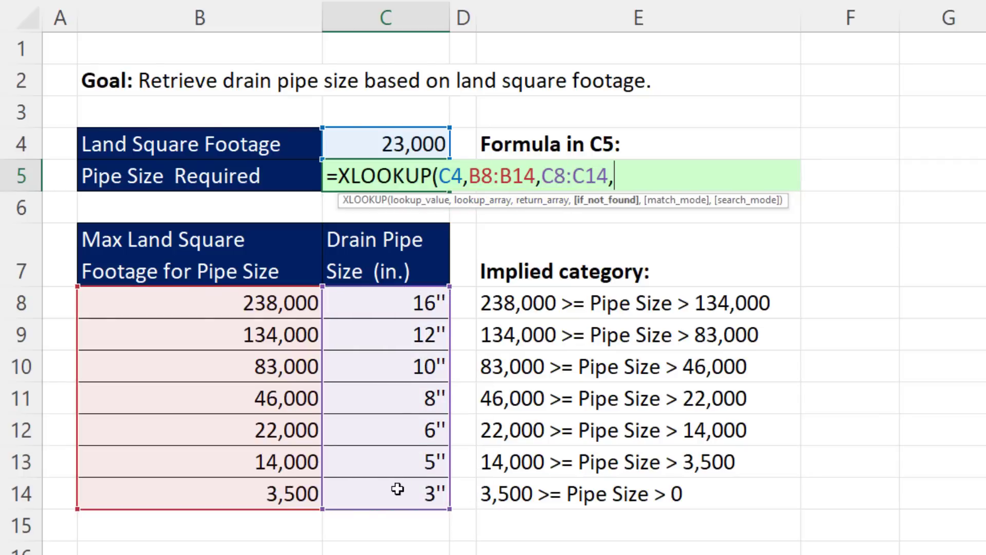
type(",")
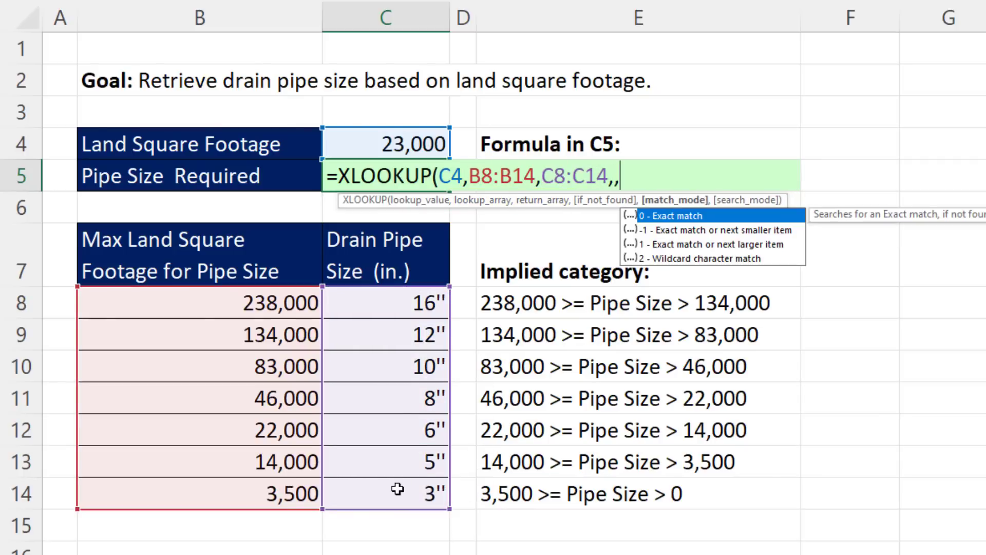
key("Down")
key("Down")
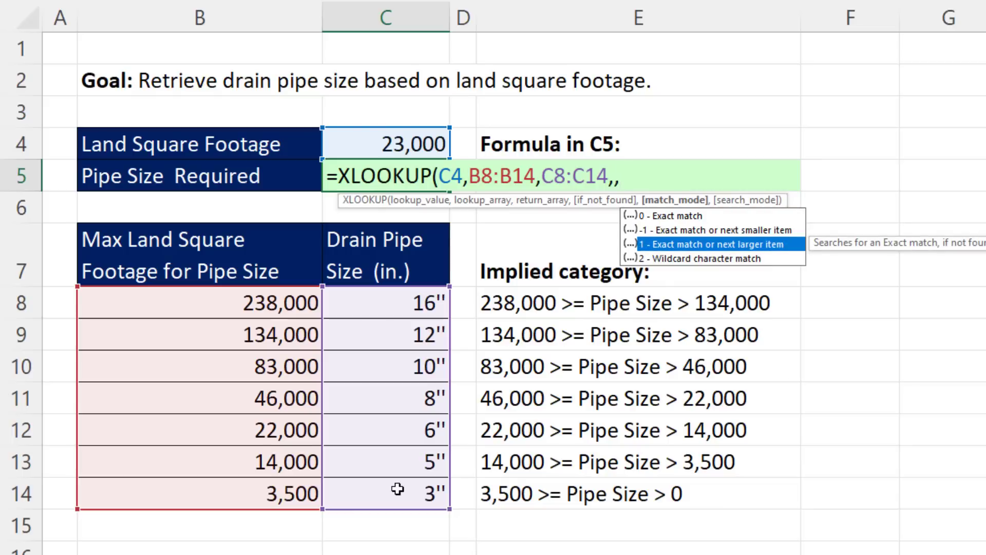
key("Tab")
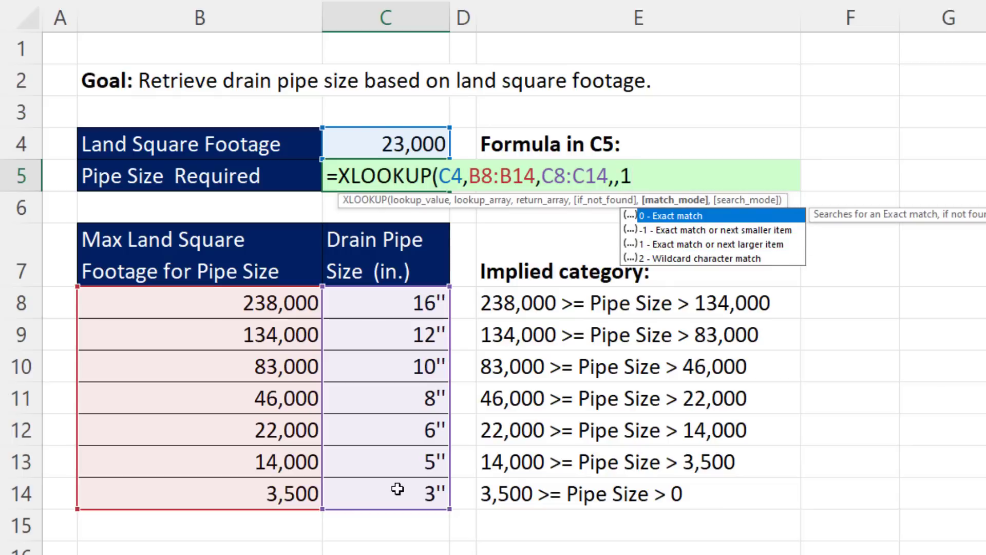
type(")")
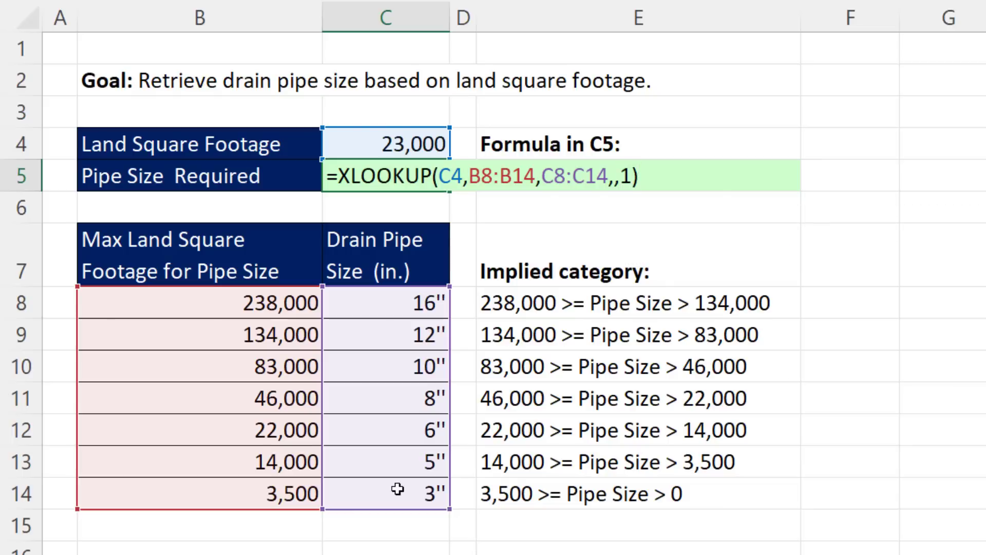
key("Return")
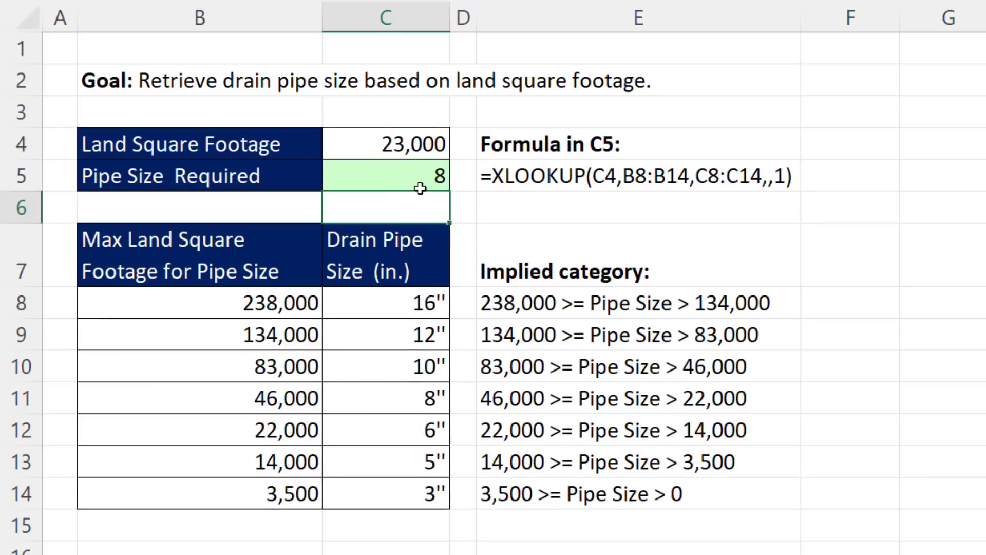
Test the pipe size formula by setting the Land Square Footage in C4 to 4,000
left_click(394, 137)
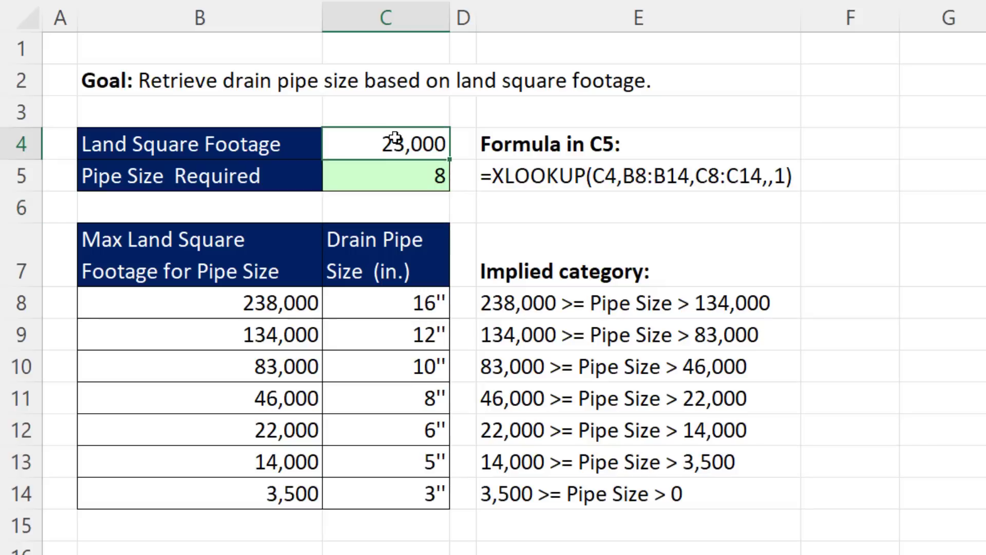
type("4000")
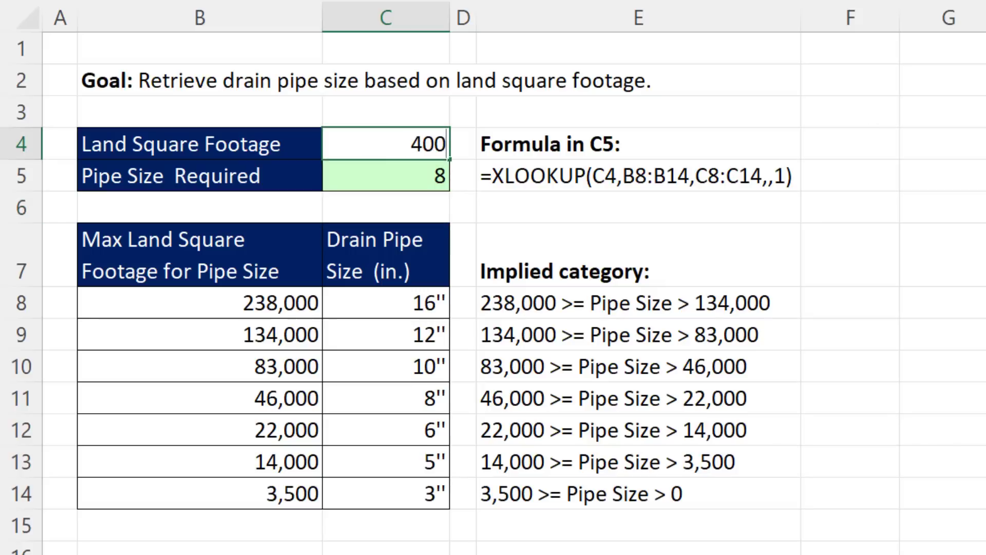
key("ctrl+Return")
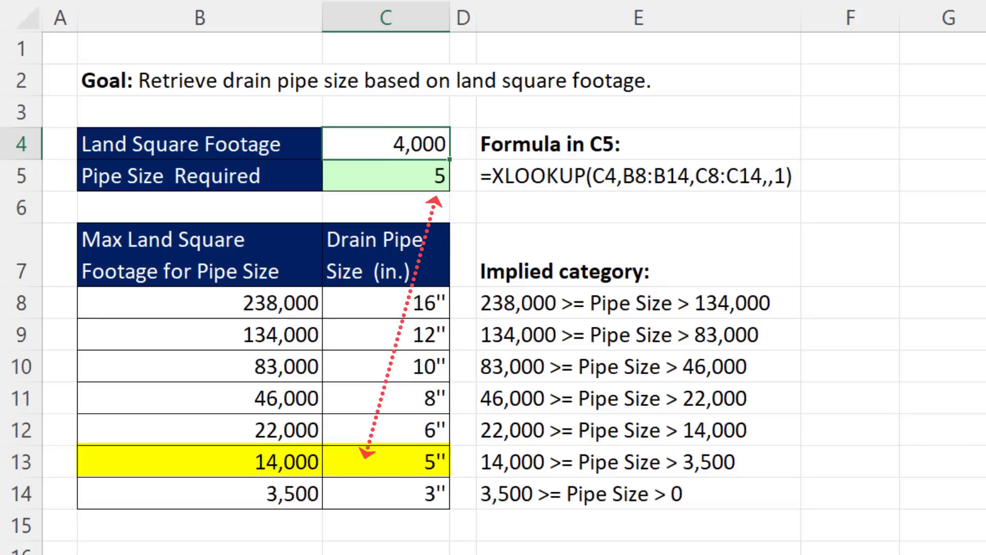
Test the pipe size formula by setting the Land Square Footage in C4 to 300,000, and compare it with the largest maximum in B8
type("3")
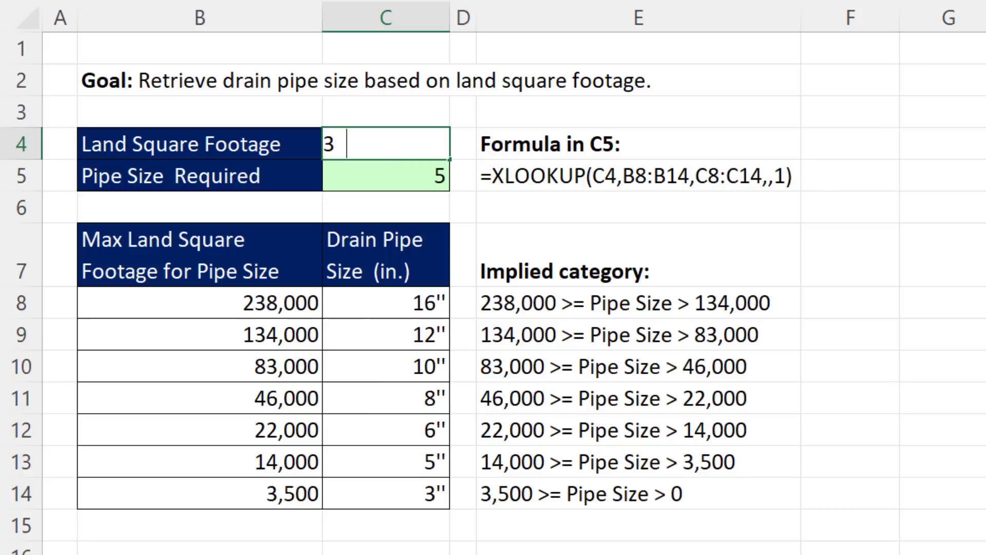
type("00,0000")
key("ctrl+Return")
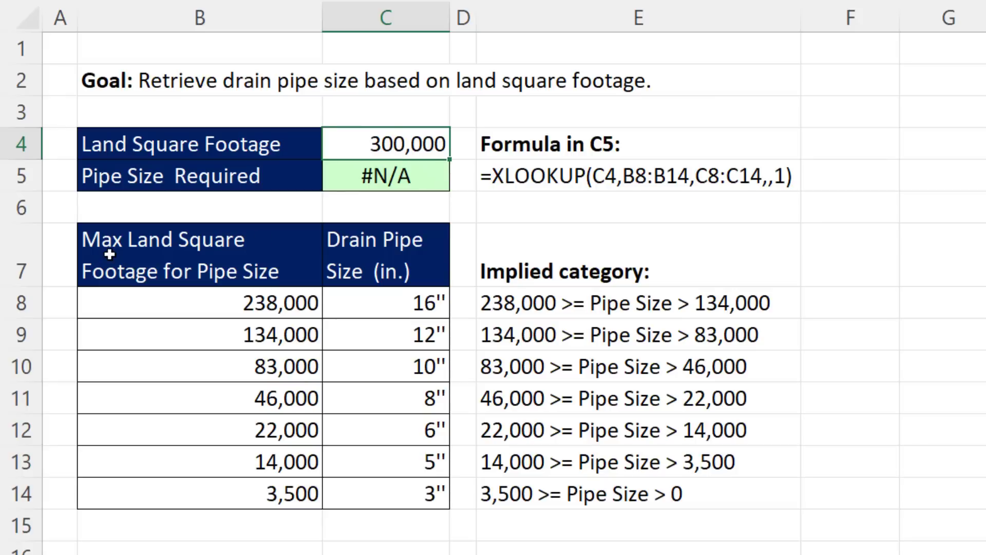
left_click(240, 303)
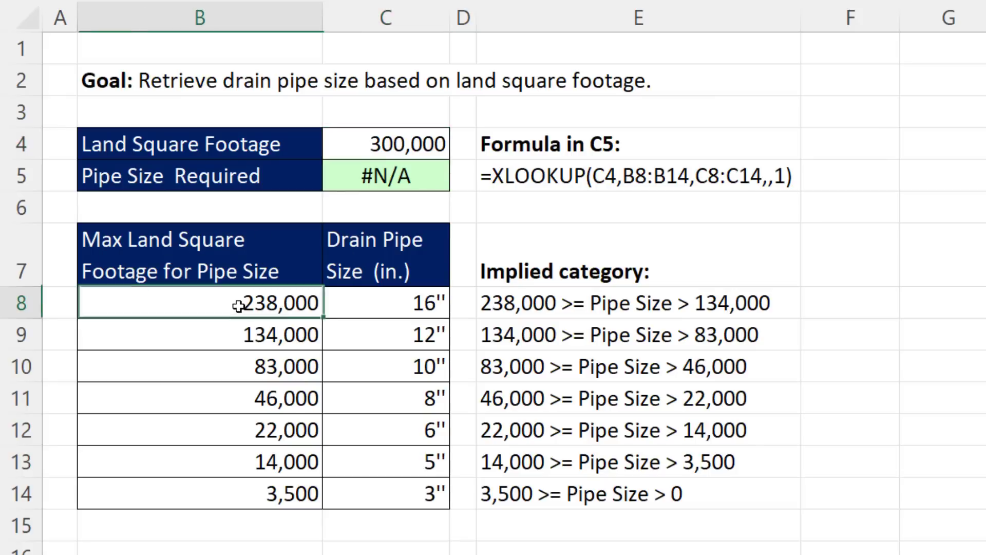
left_click(411, 176)
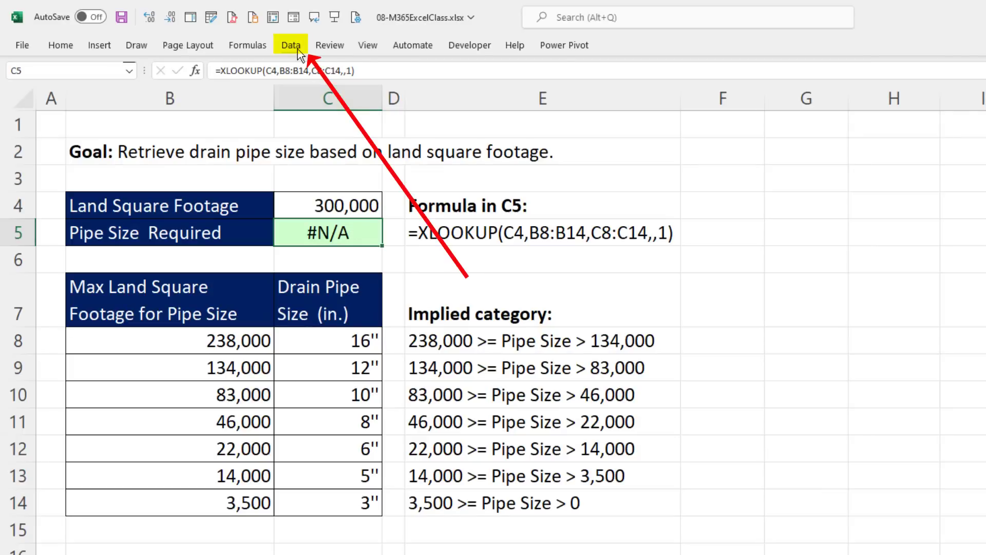
left_click(298, 48)
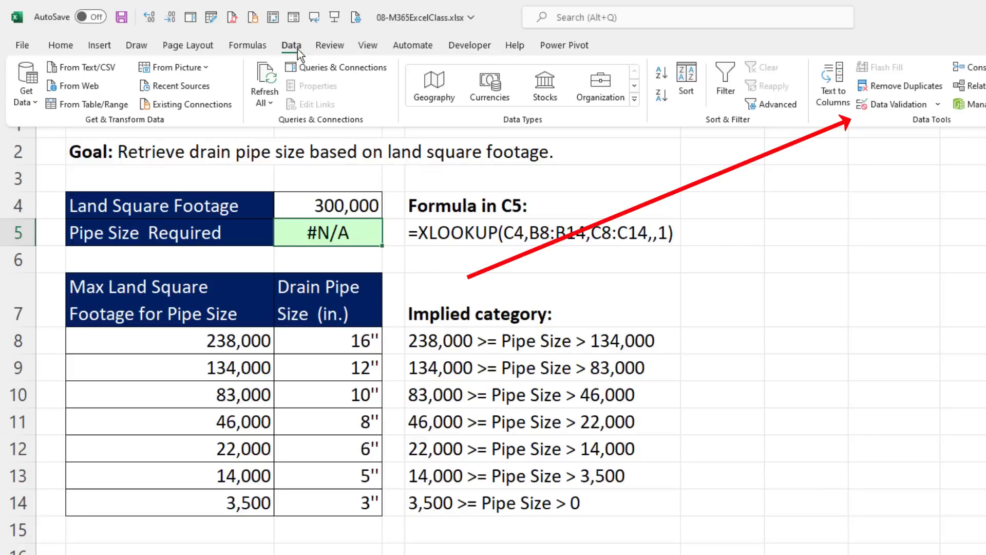
left_click(896, 104)
left_click(437, 267)
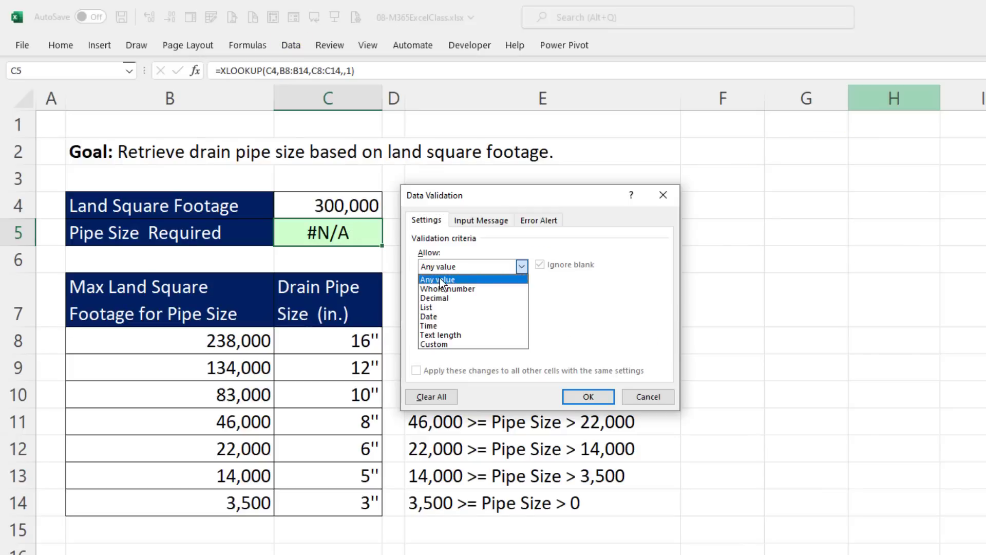
left_click(451, 289)
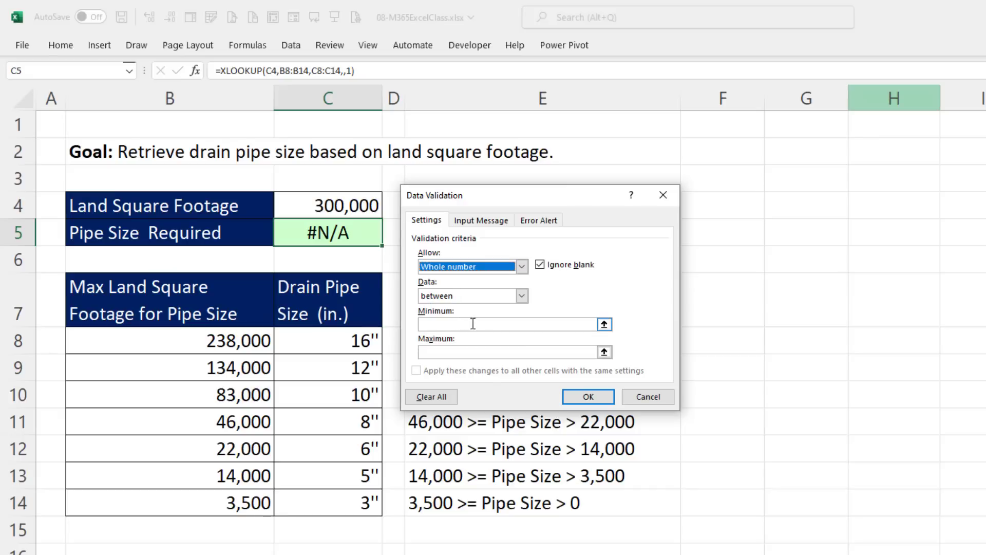
left_click(502, 353)
left_click(662, 398)
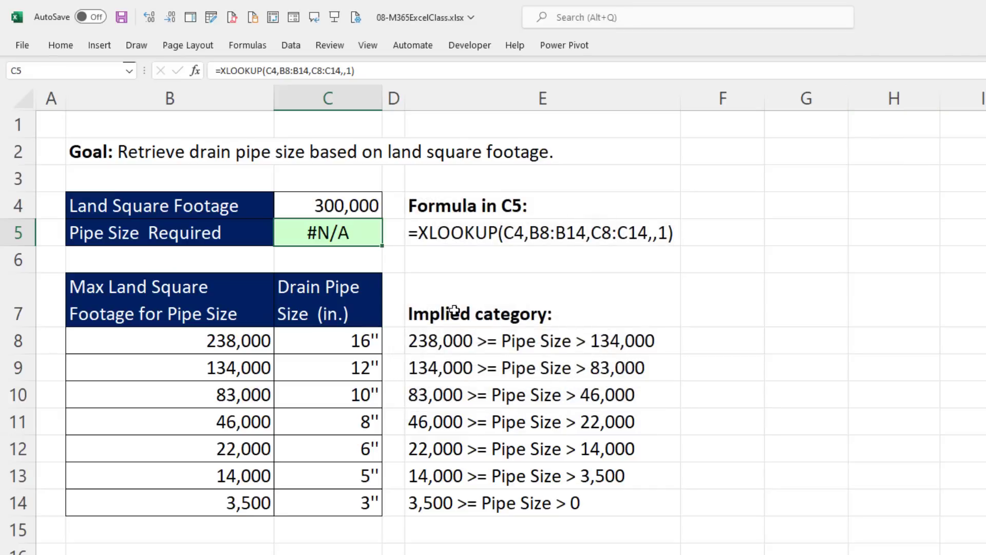
Add "Enter a Value <= "&B8 as the if_not_found argument of the XLOOKUP formula in C5, and widen column C to fit the message
double_click(361, 237)
left_click(522, 240)
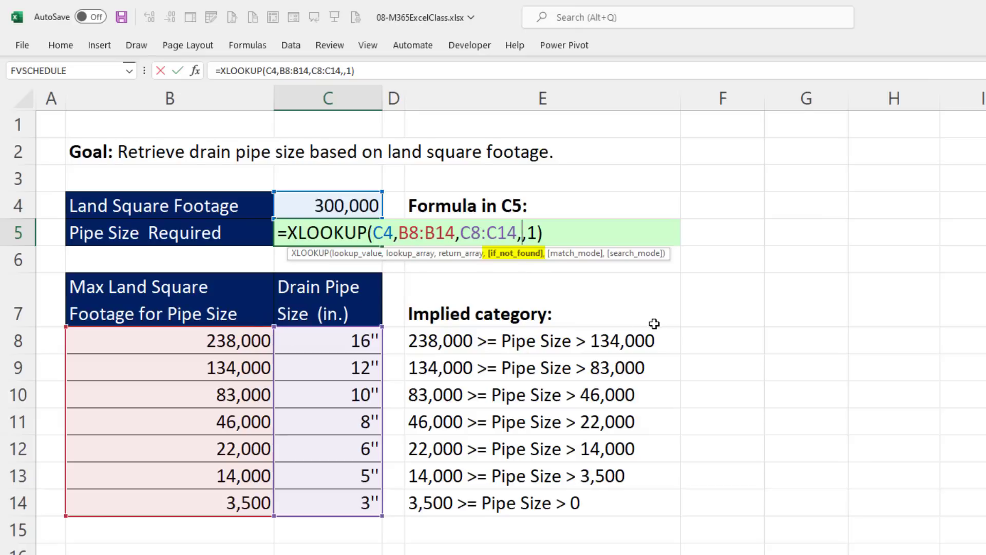
type("\"Enter a Value <= \"")
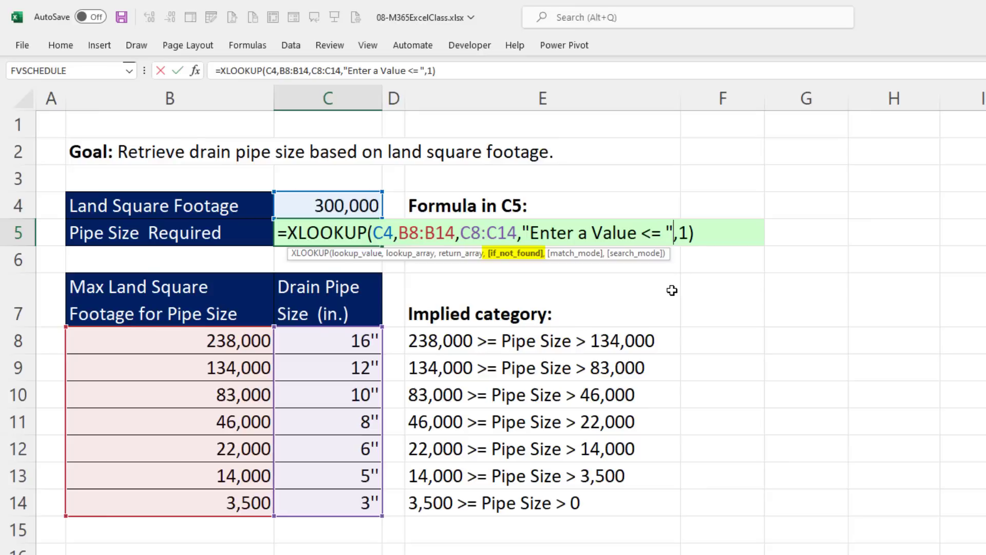
type("&")
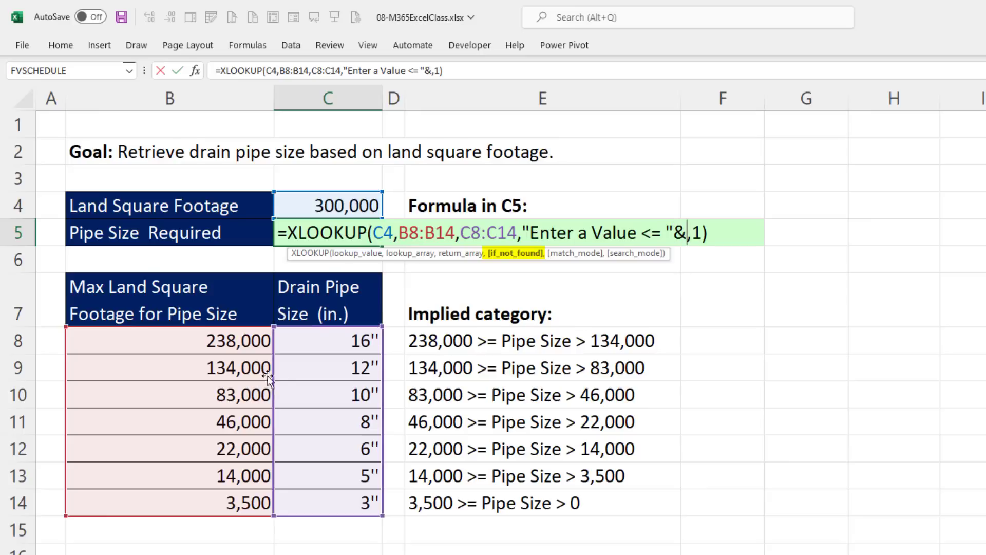
left_click(228, 339)
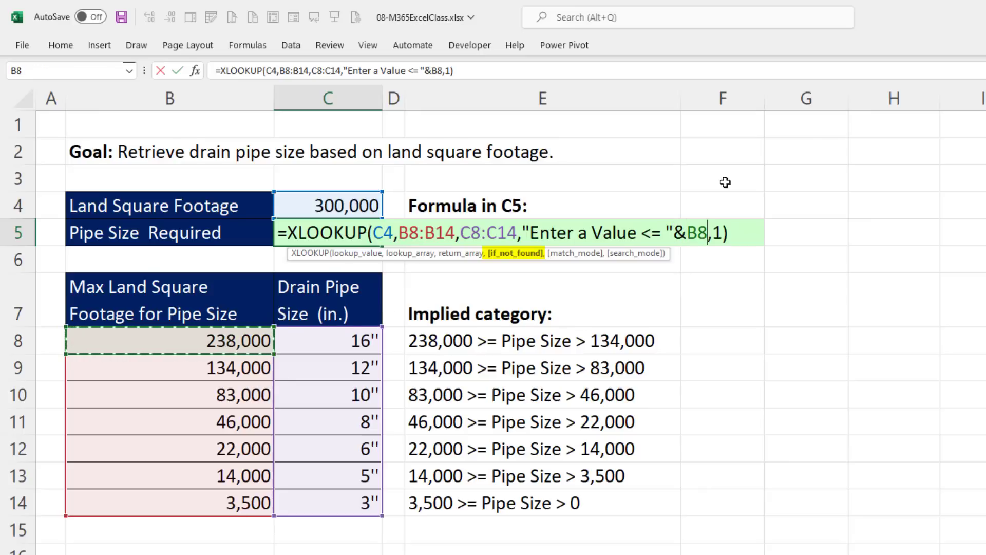
key("ctrl+Return")
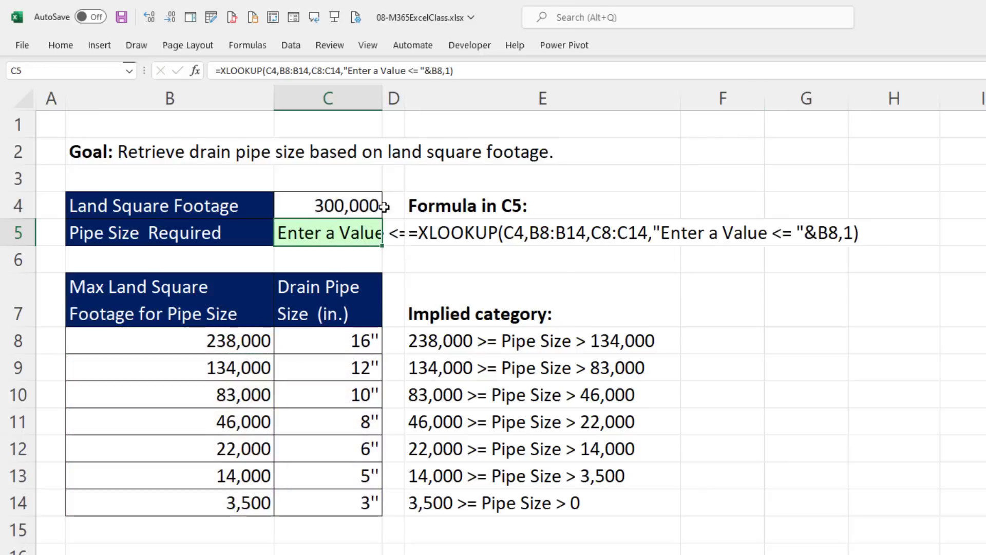
left_click_drag(382, 99, 492, 97)
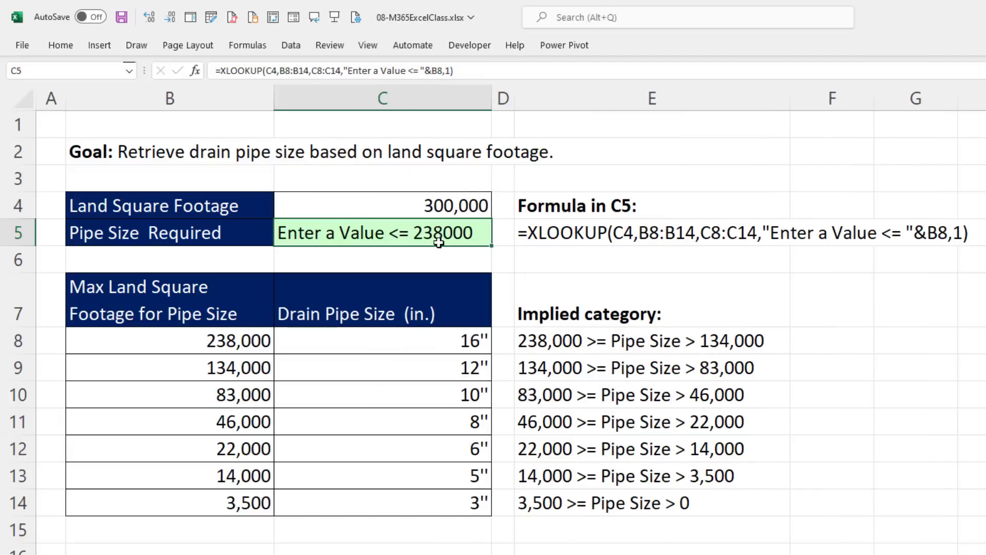
Wrap the B8 reference in the C5 formula's if_not_found message in FIXED with 0 decimals, giving FIXED(B8,0)
double_click(445, 234)
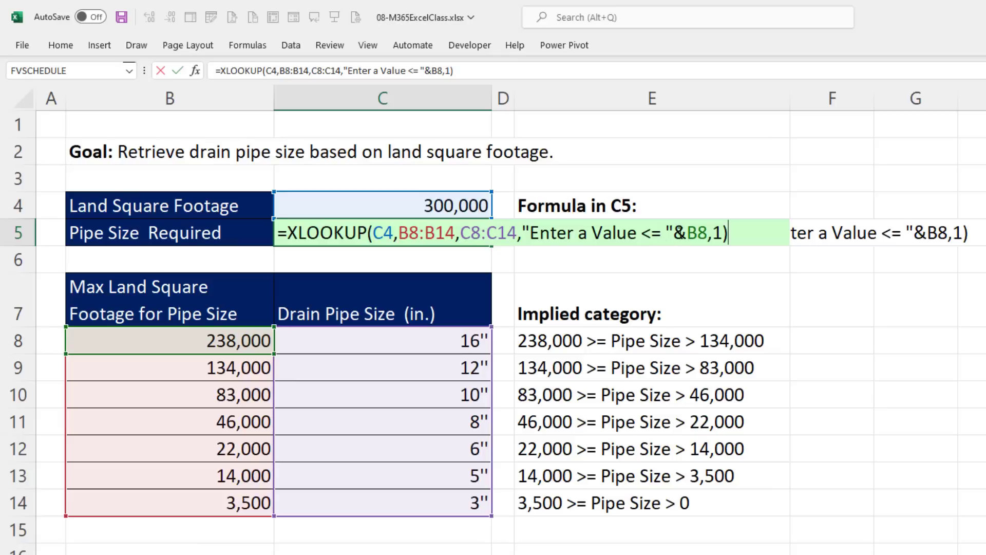
left_click(687, 233)
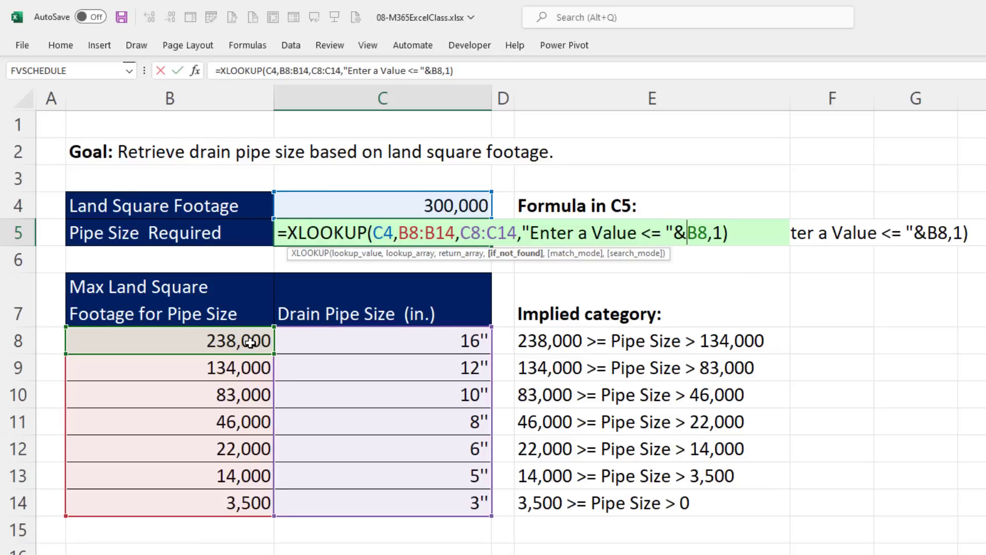
key("Right")
type("fix")
key("Tab")
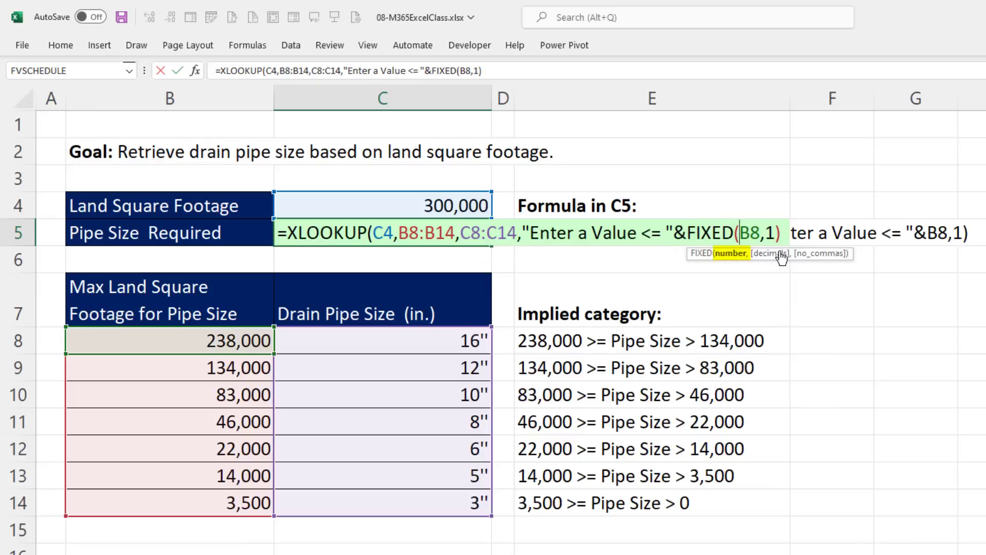
left_click(761, 234)
type(",0")
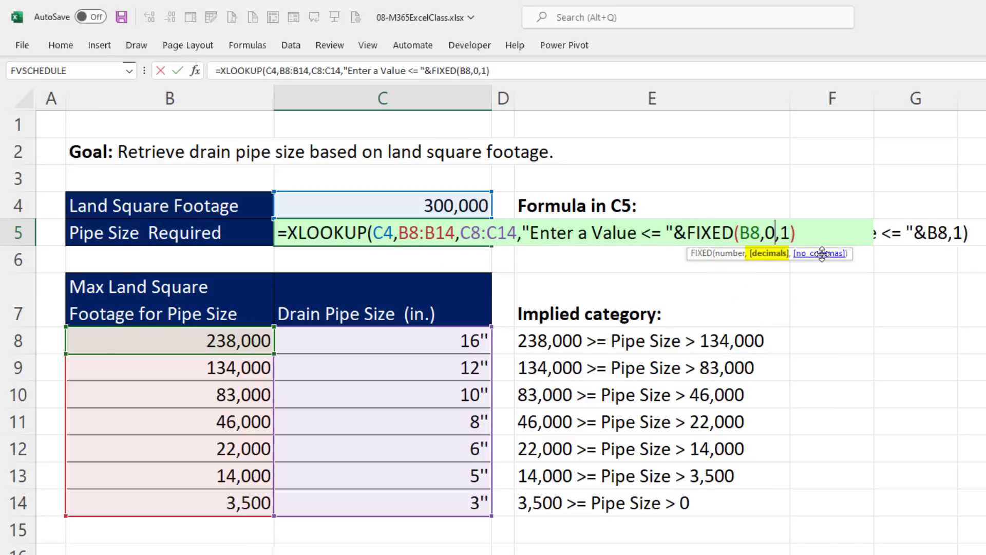
type(")")
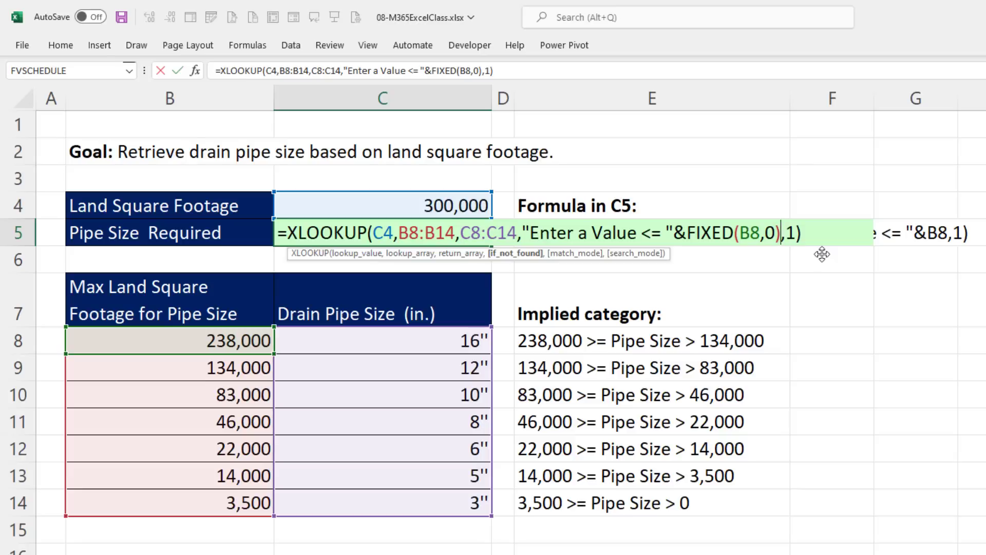
key("ctrl+Return")
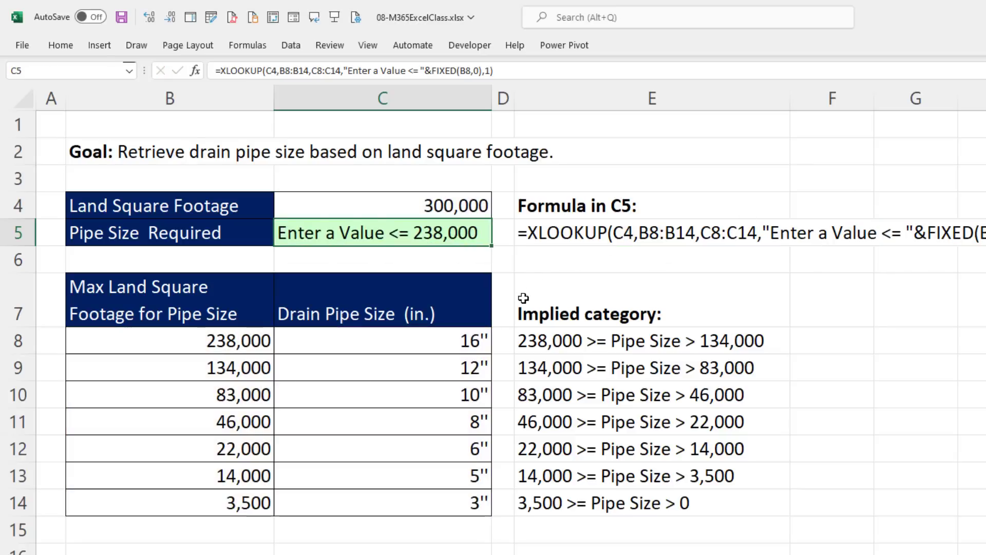
Test the revised pipe size formula by setting the Land Square Footage in C4 to 120,000
left_click(455, 210)
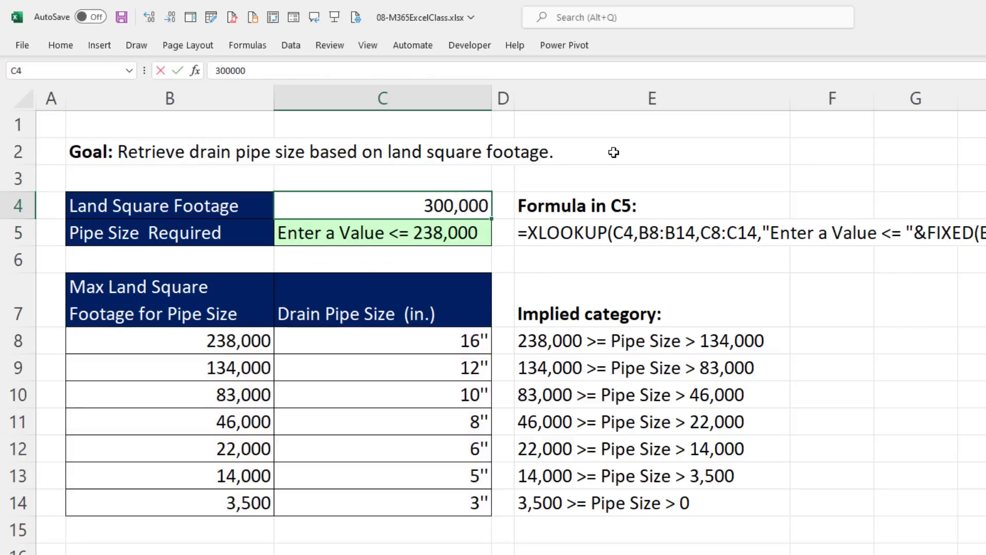
type("120,000")
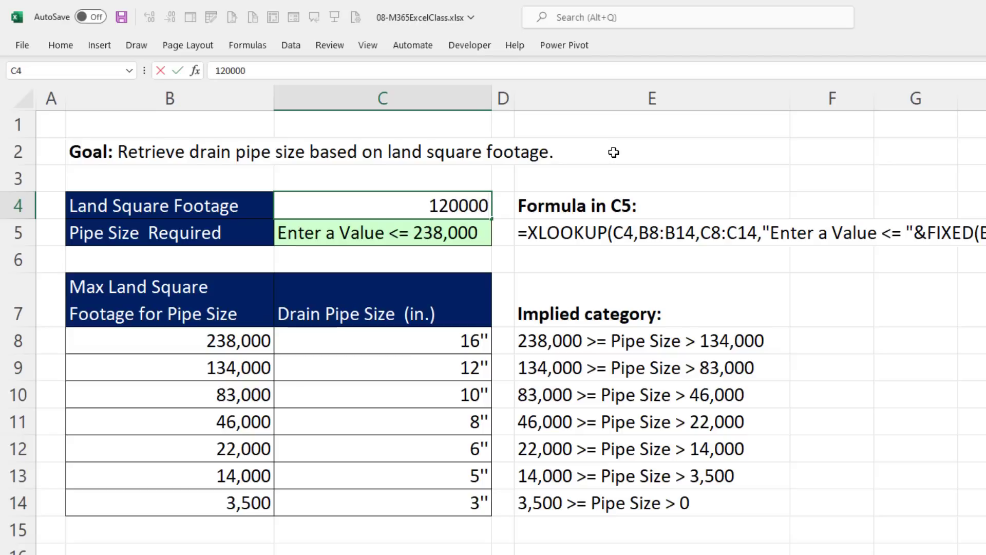
key("Return")
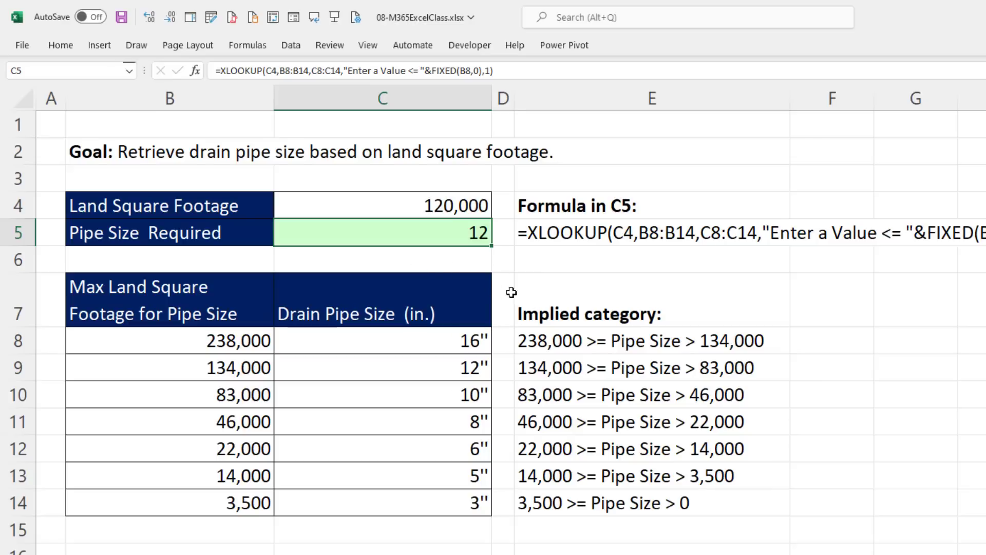
Apply a custom number format to the Pipe Size Required cell C5 that shows a whole number followed by the inch mark ''
key("ctrl+1")
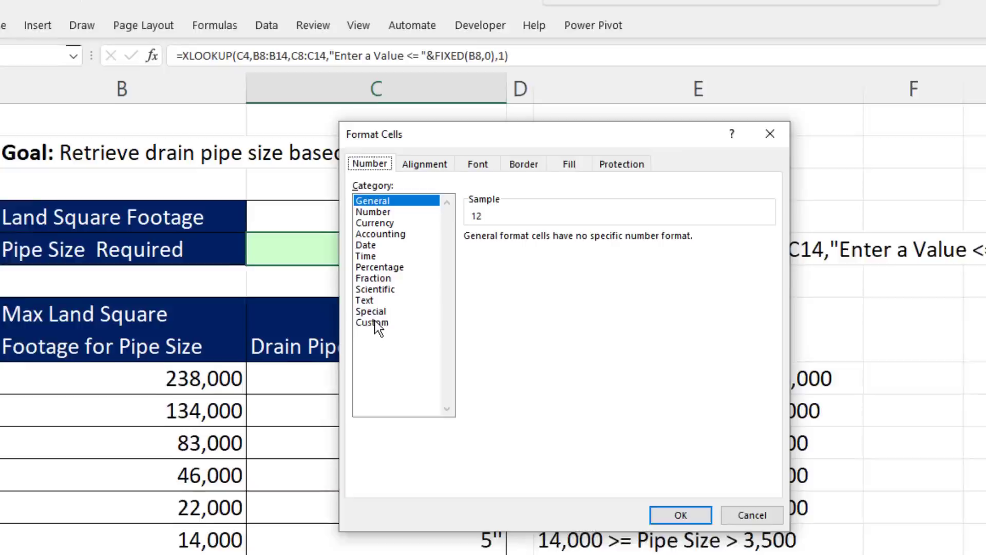
left_click(380, 294)
left_click_drag(587, 359, 534, 305)
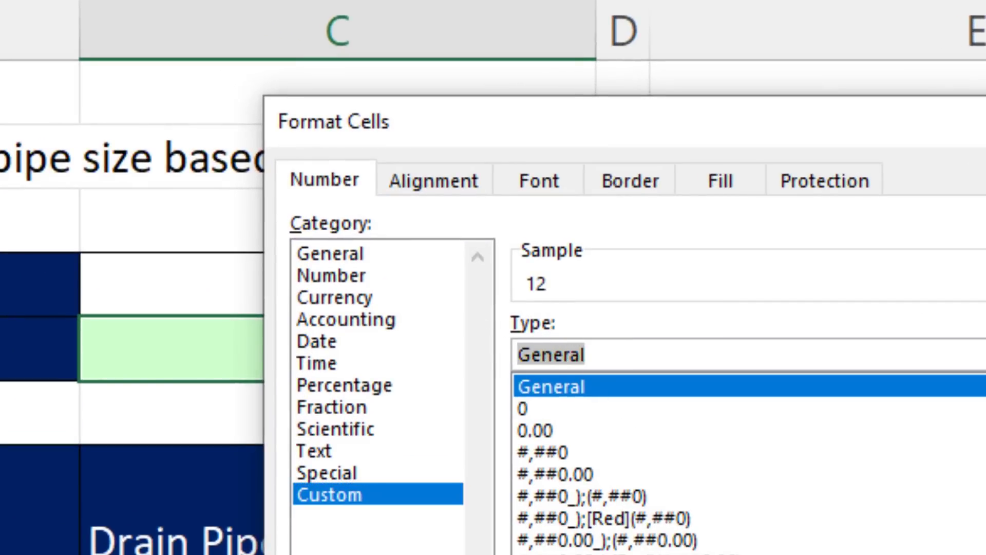
type("0")
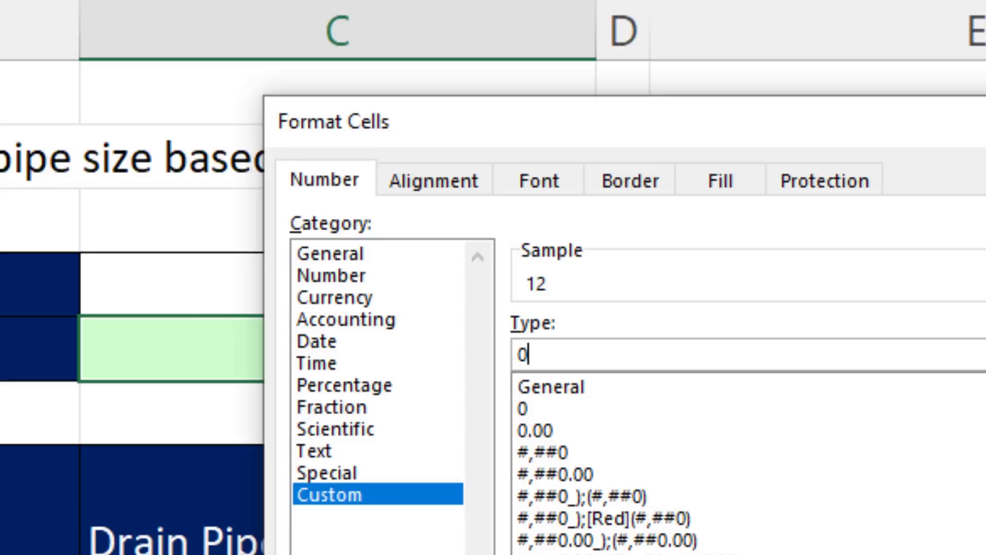
type("\"")
type("\"\"")
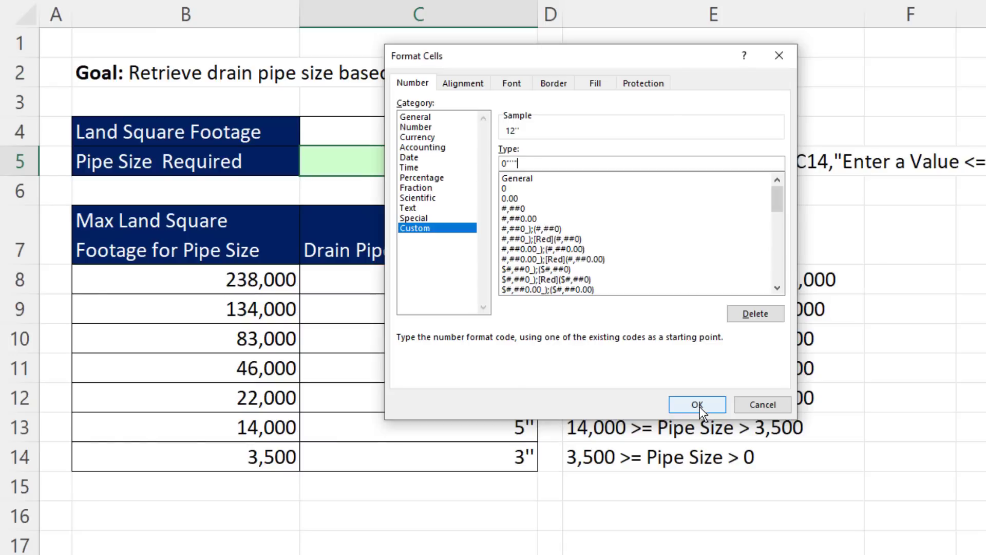
left_click(698, 405)
Set the Land Square Footage in C4 to 500 to check the formatted pipe size result
left_click(467, 128)
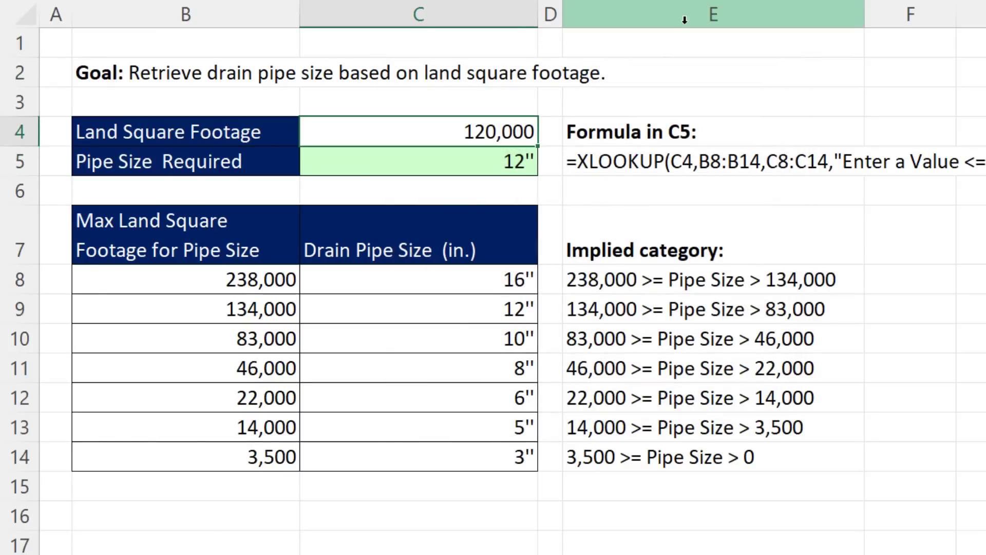
type("500")
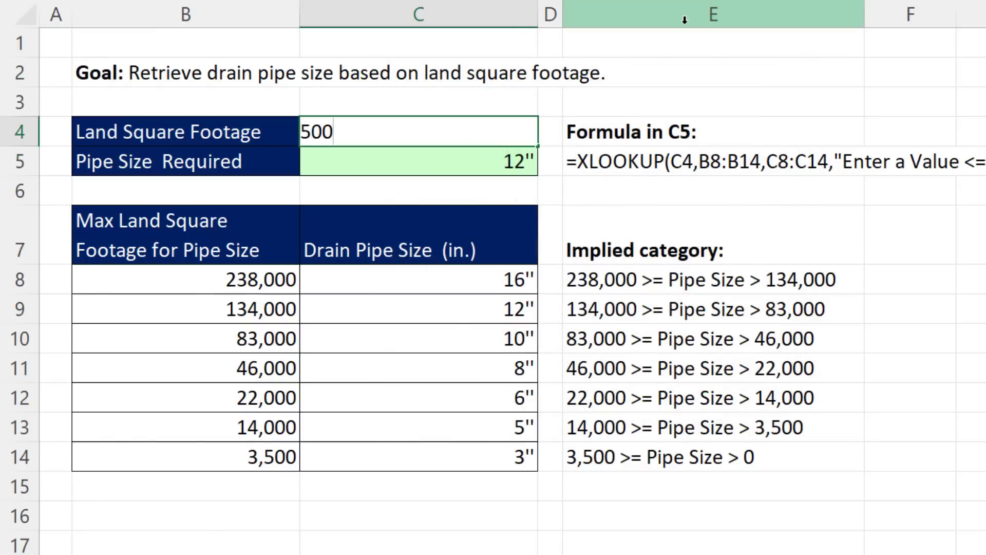
key("ctrl+Return")
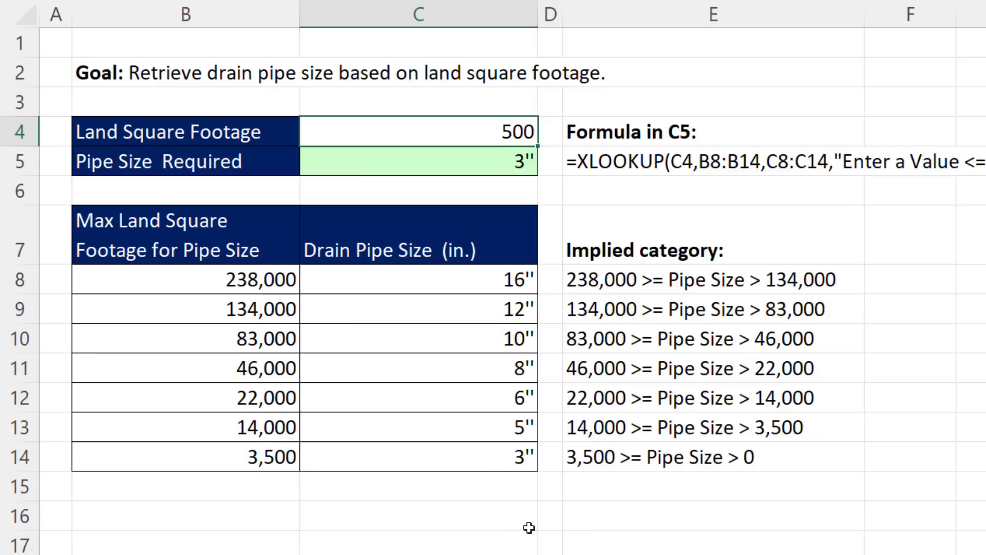
Examine the Old School INDEX and MATCH pipe size formula and compare it with the XLOOKUP arguments in C5, especially if_not_found
scroll(514, 465, "down", 3)
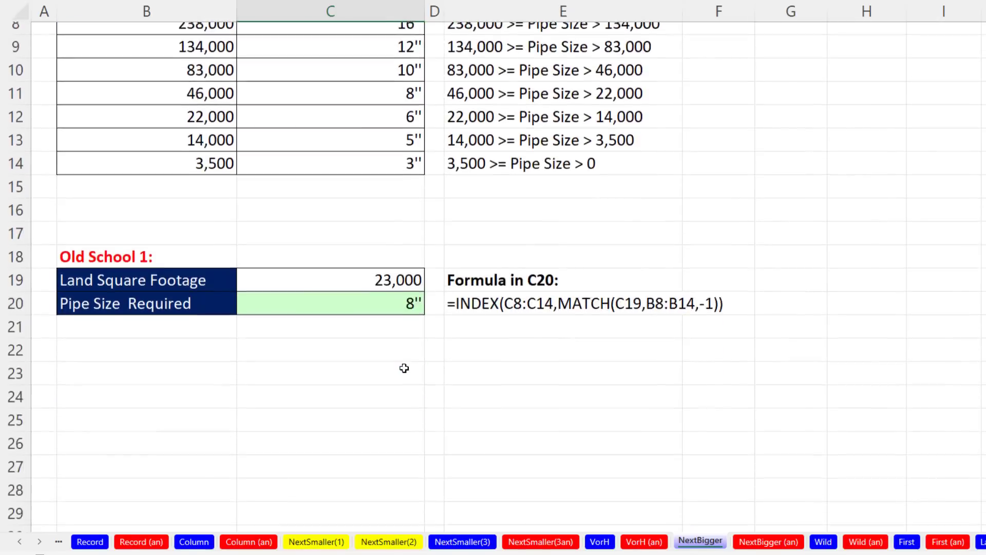
scroll(405, 368, "down", 1)
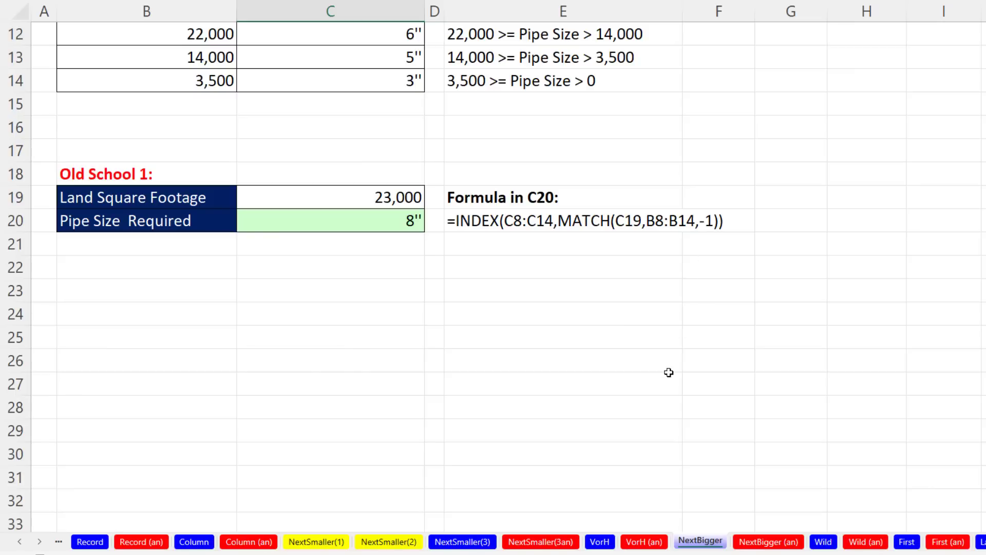
scroll(667, 372, "up", 4)
left_click(375, 126)
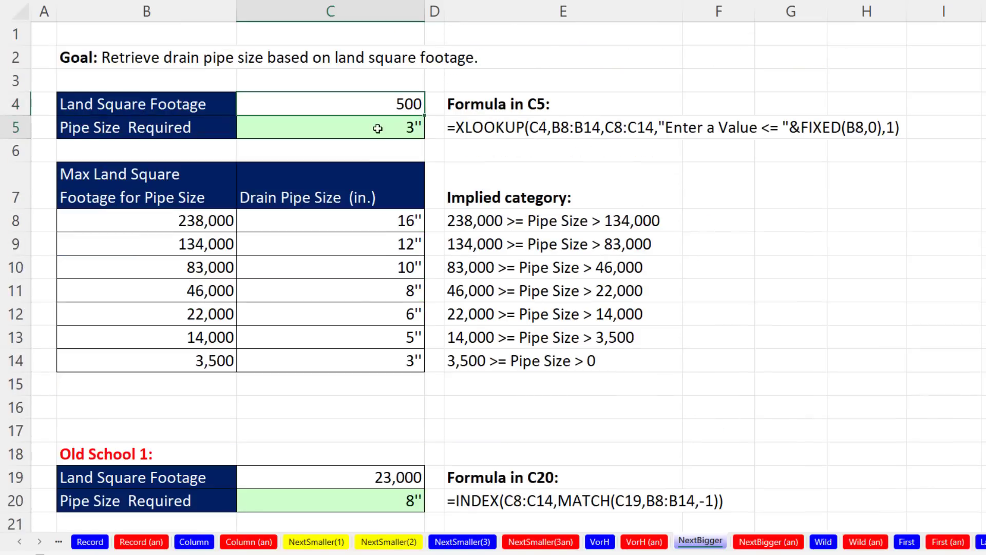
key("F2")
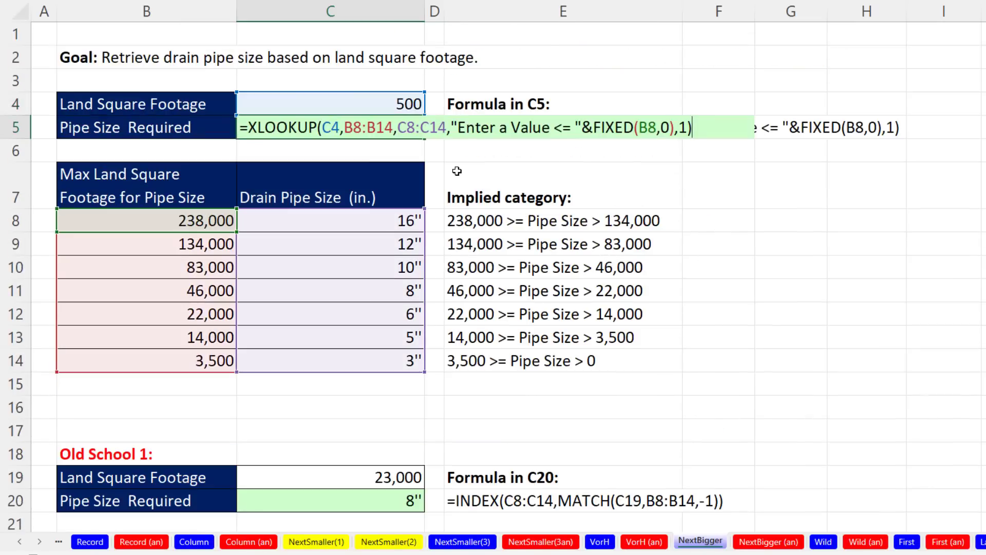
left_click(458, 130)
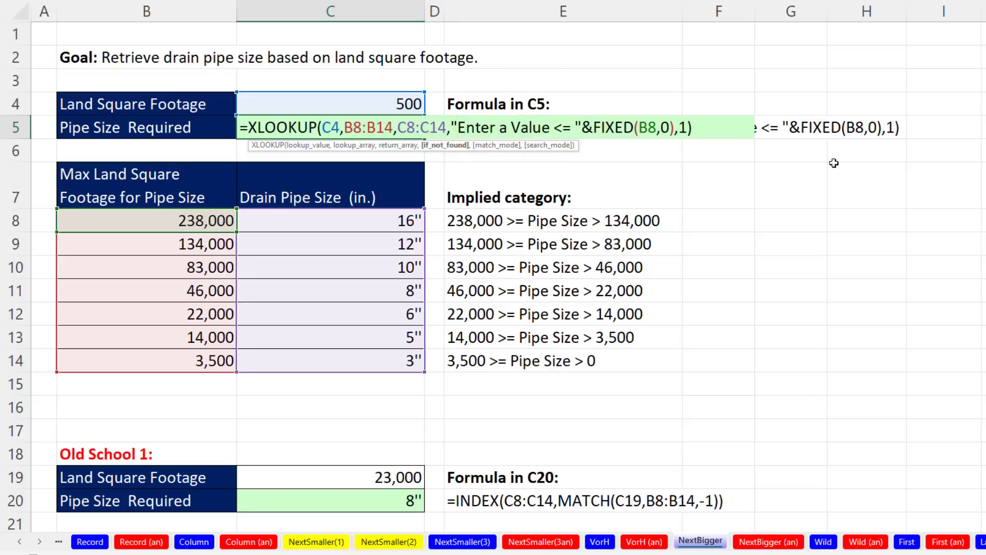
key("Return")
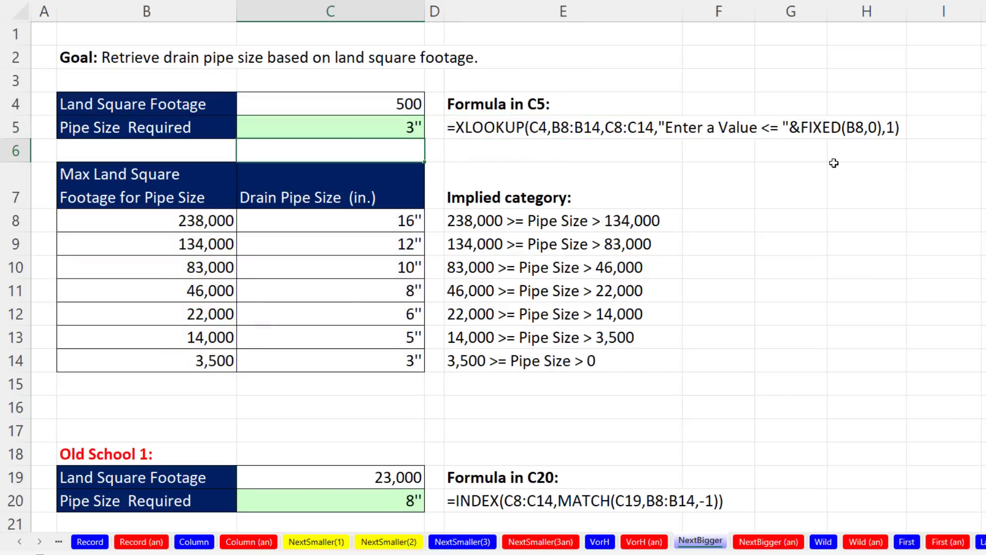
On the Wild sheet, begin an XLOOKUP formula in C6 with the wildcard lookup value "*"&B6&"*"
left_click(827, 548)
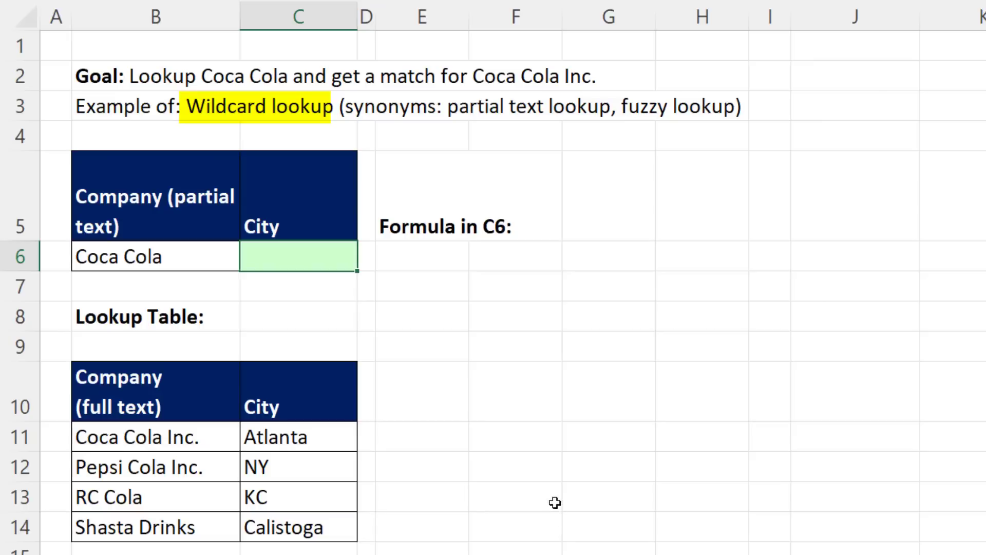
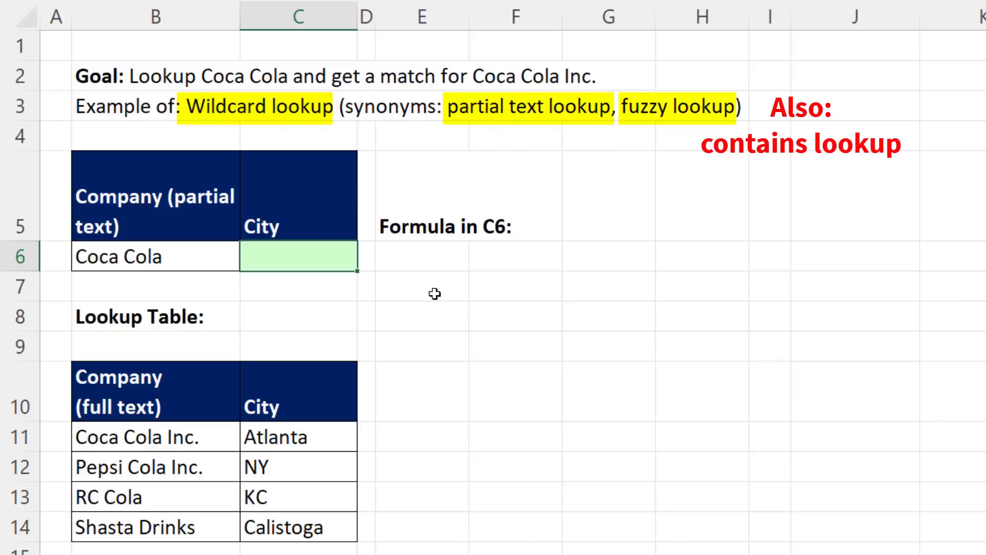
type("=")
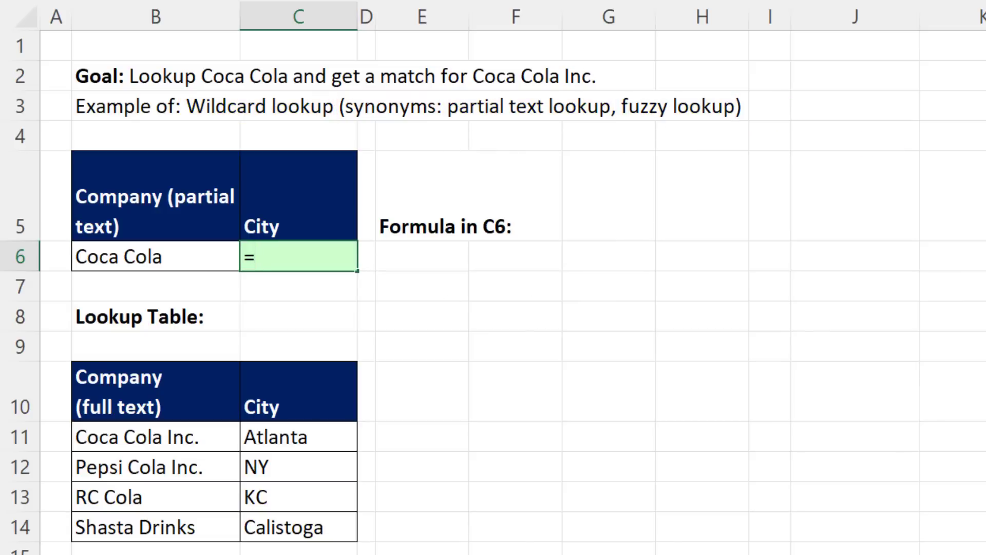
type("xl")
key("Tab")
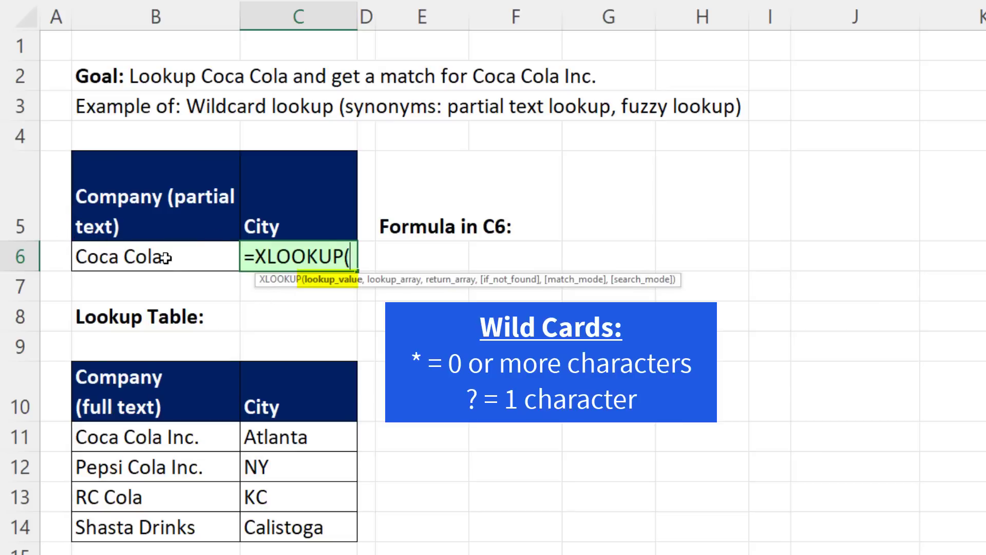
type("\"")
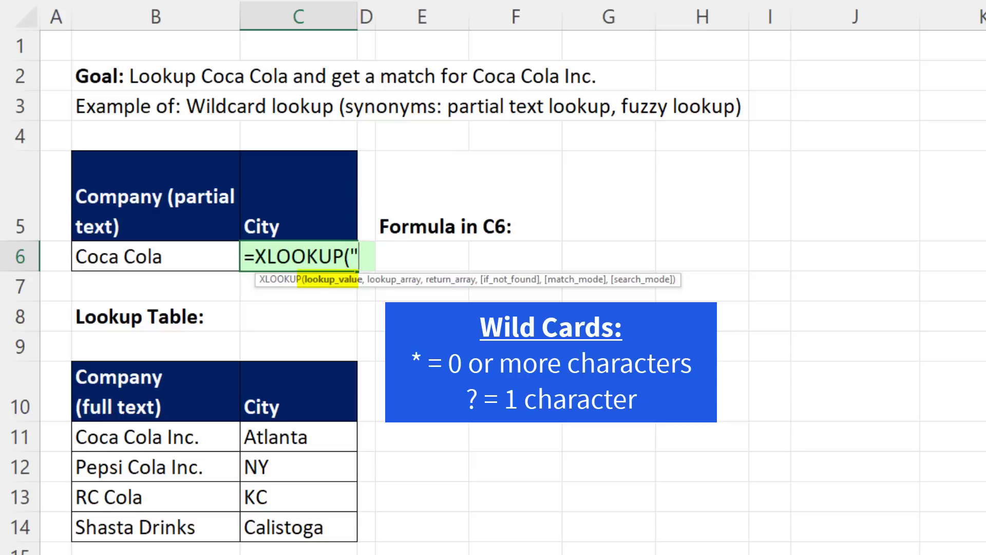
type("*\"&")
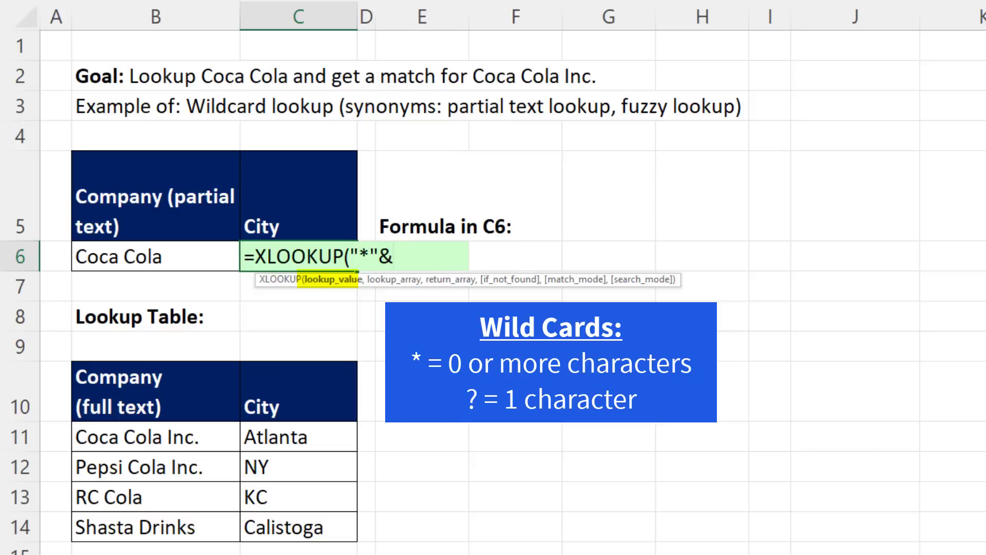
left_click(148, 256)
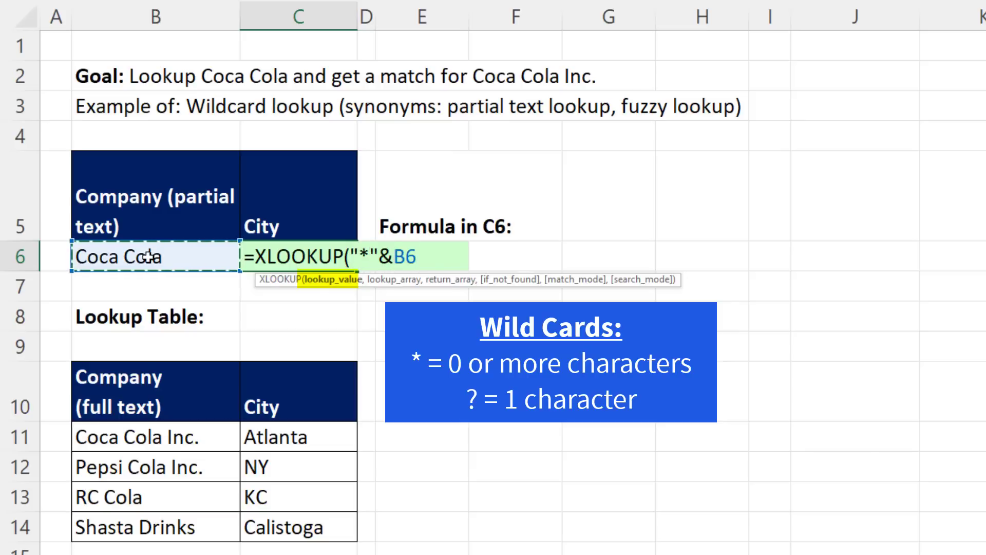
type("&\"")
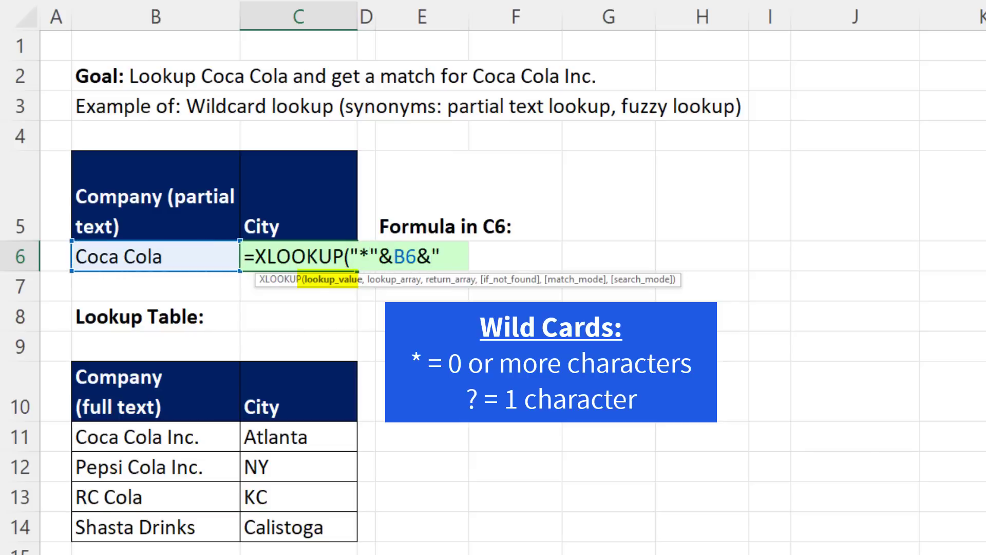
type("*\",")
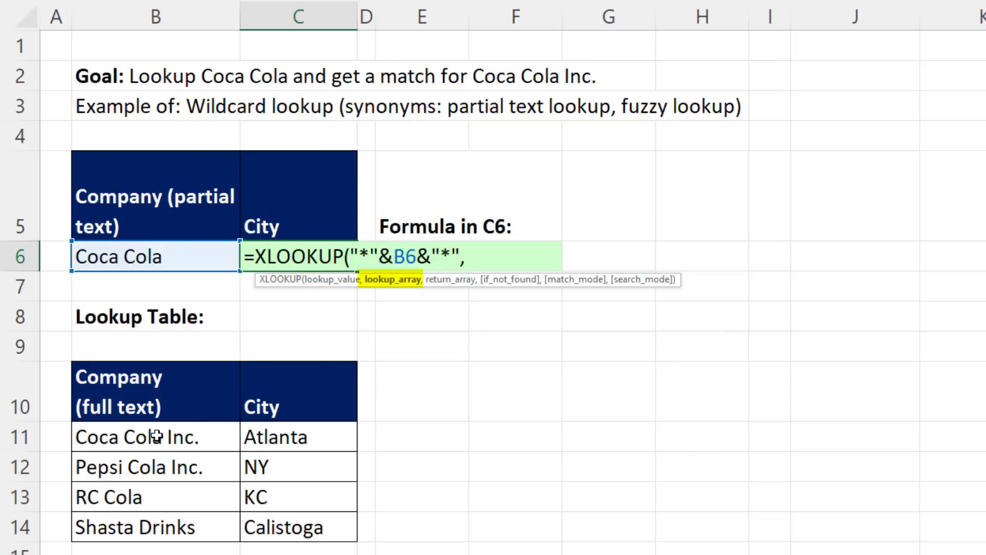
Complete the C6 formula with lookup array B11:B14, return array C11:C14, if_not_found omitted and match mode 2 for wildcard matching
left_click_drag(157, 437, 157, 516)
type(",")
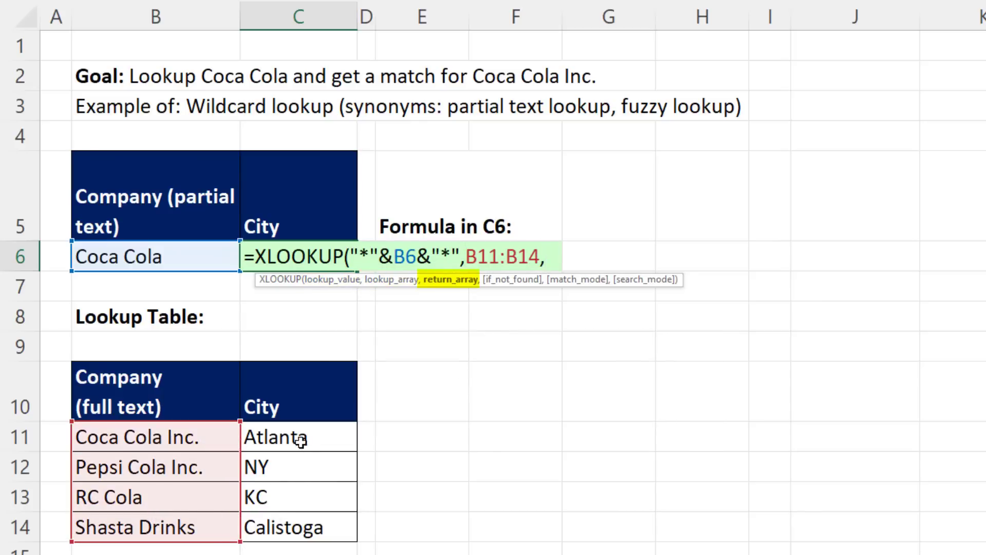
left_click_drag(293, 437, 297, 528)
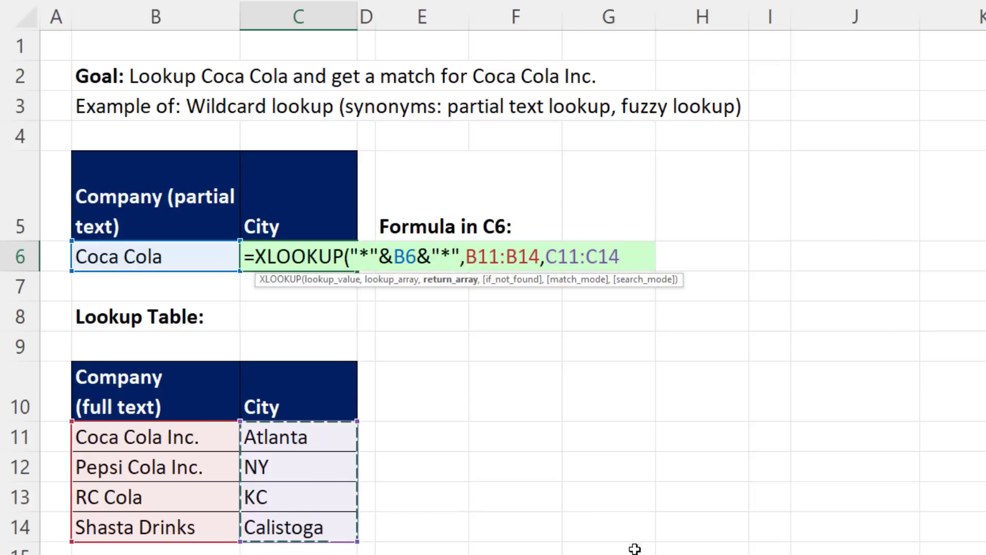
type(",,")
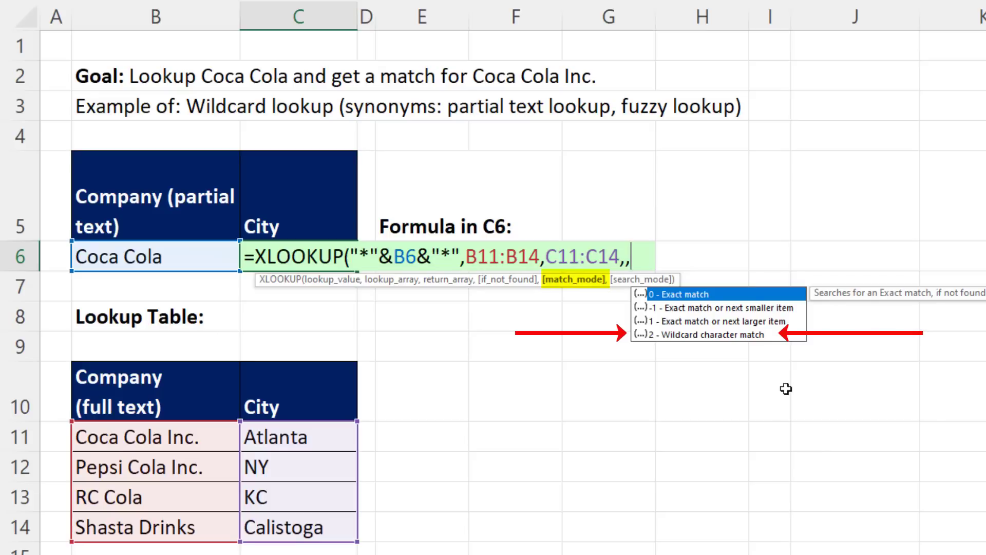
type("2)")
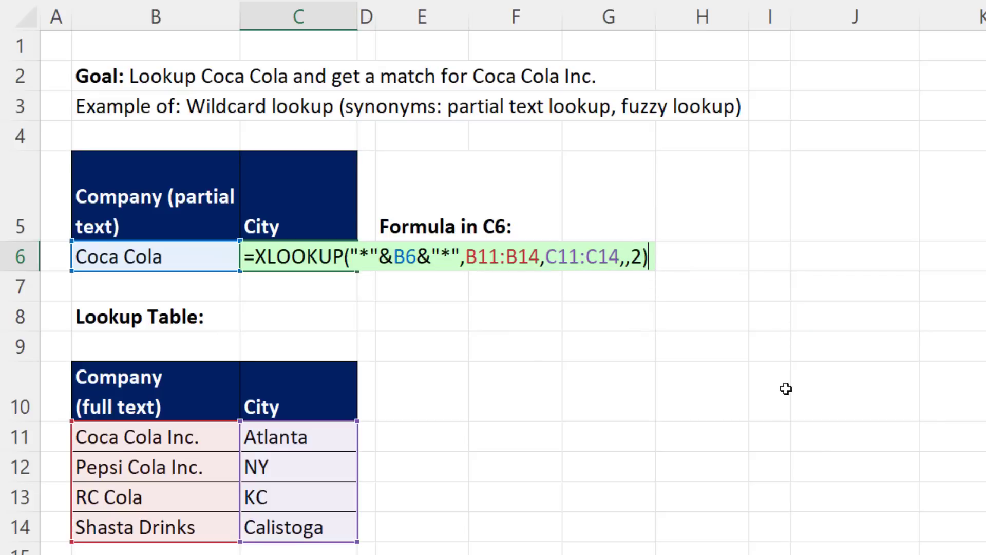
key("ctrl+Return")
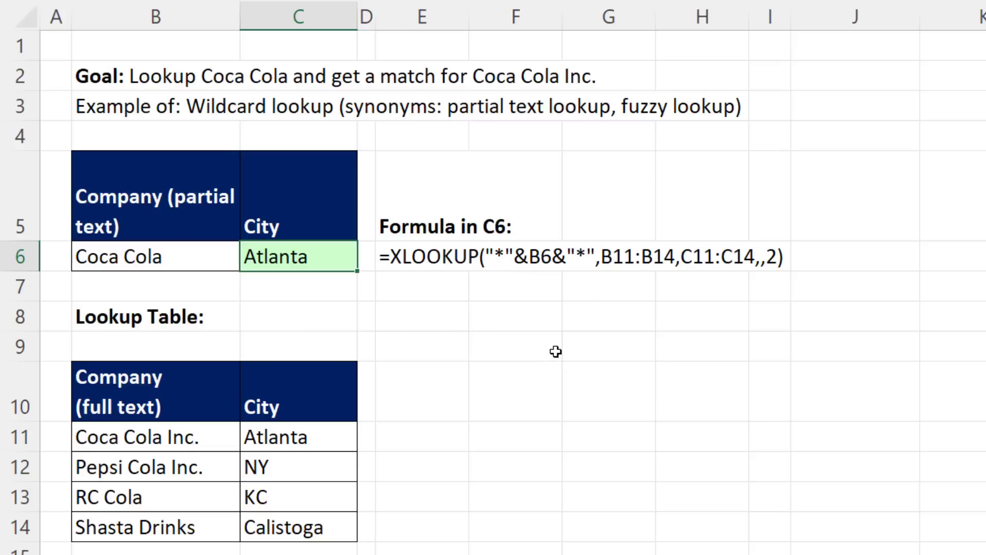
Test the wildcard lookup by shortening the partial company text in B6 to Cola and replacing it with Coca
double_click(126, 260)
left_click_drag(125, 260, 2, 272)
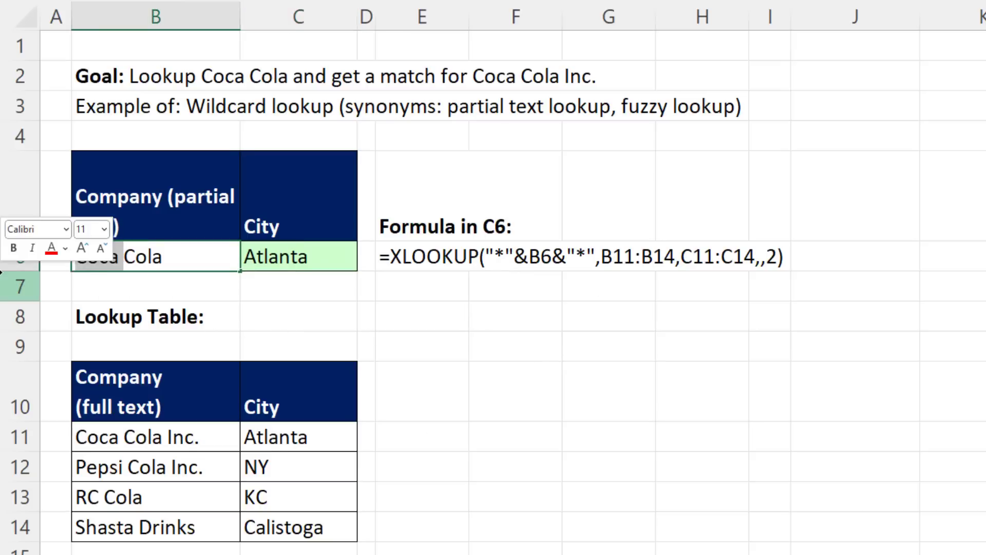
key("BackSpace")
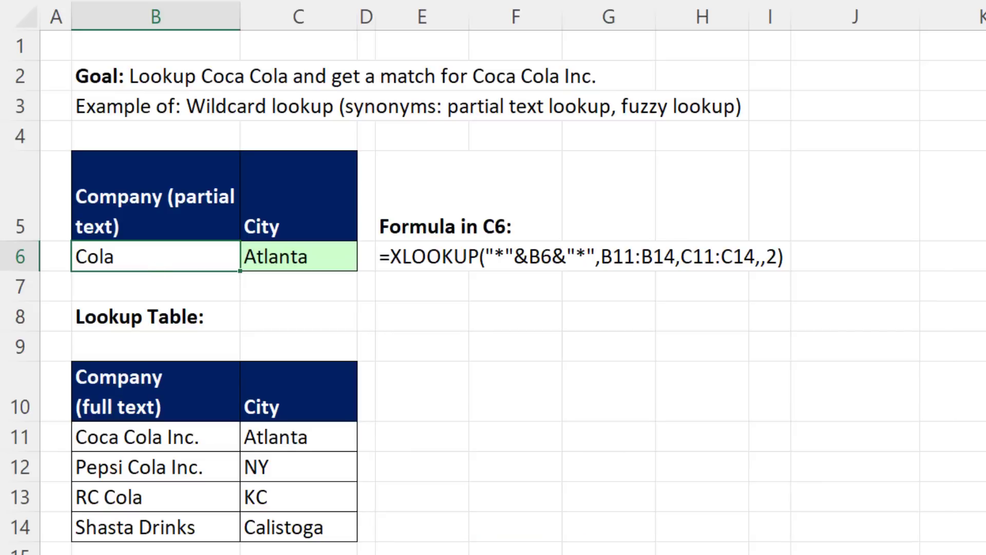
type("Coca")
key("Return")
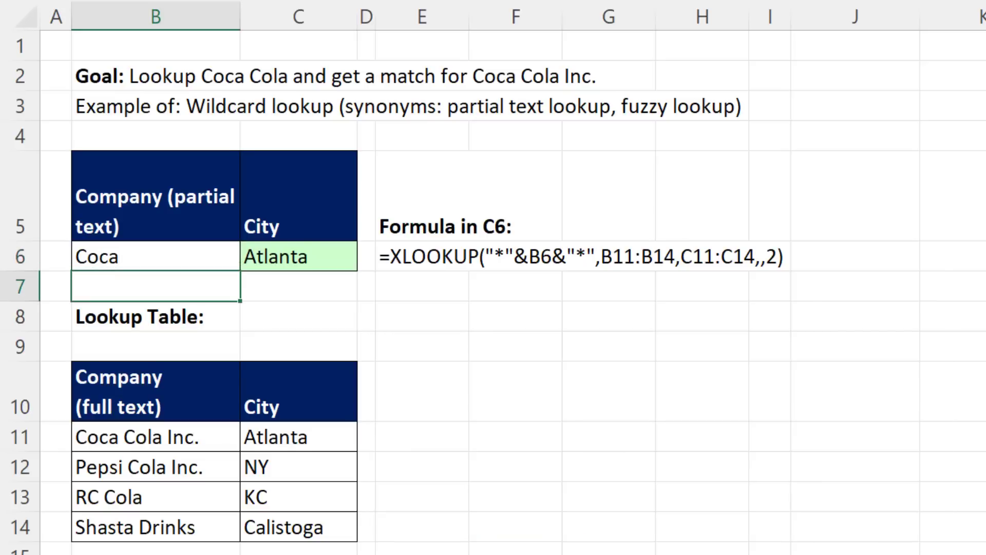
Test the wildcard lookup with Pep in B6 and return the partial company text to Coca
left_click(135, 252)
type("Pe")
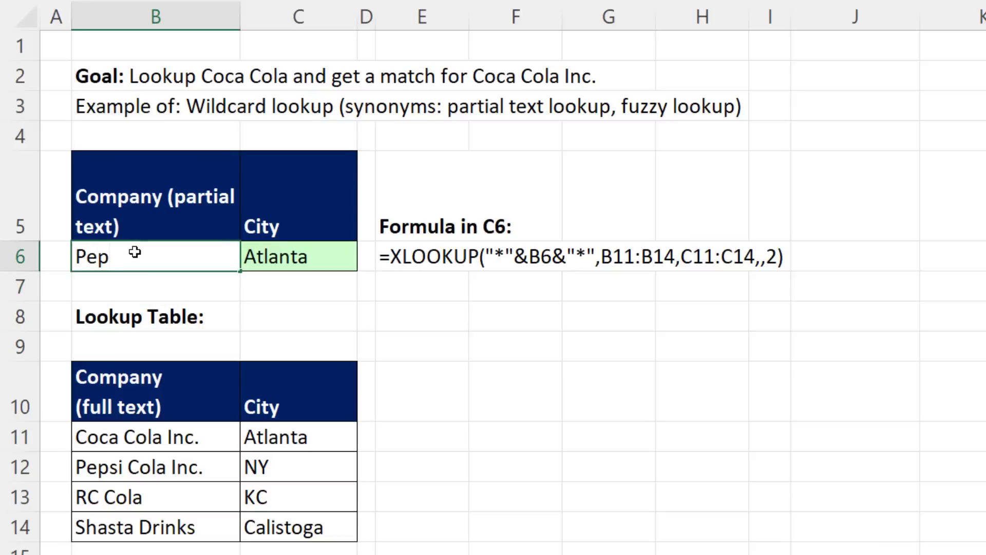
type("p")
key("ctrl+Return")
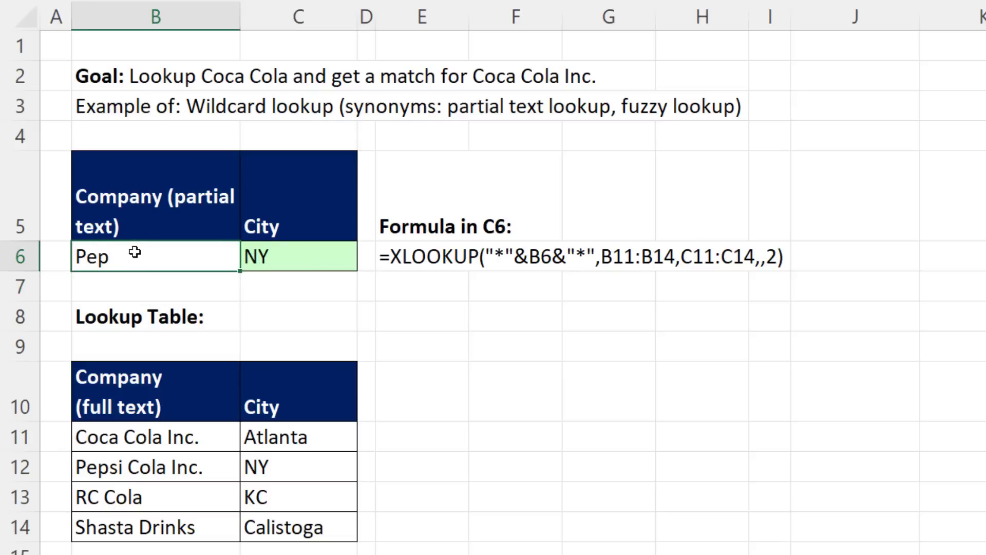
type("Coca")
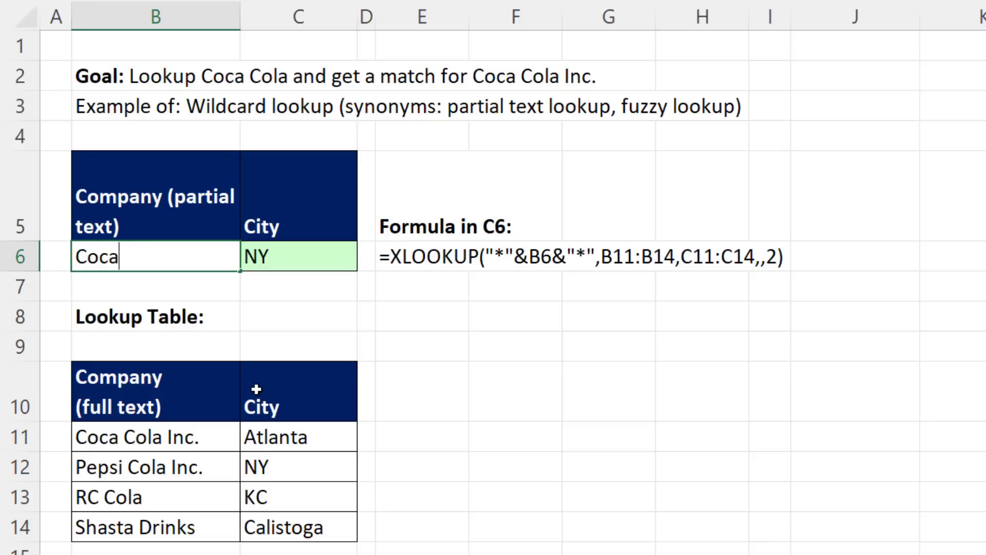
key("Escape")
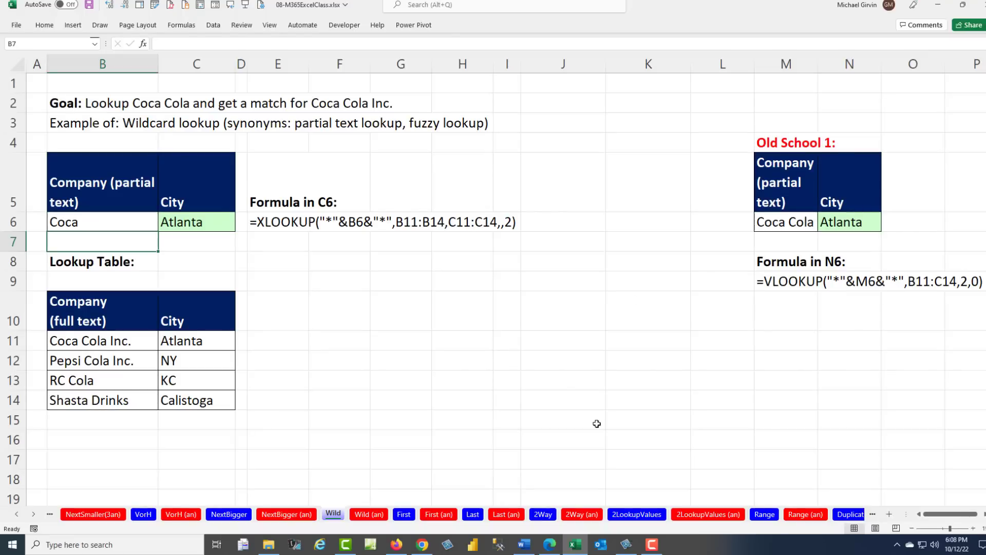
On the First sheet, begin an XLOOKUP in C8 with lookup value "x", lookup array D8:H8 and absolute return array $D$7:$H$7
left_click(405, 514)
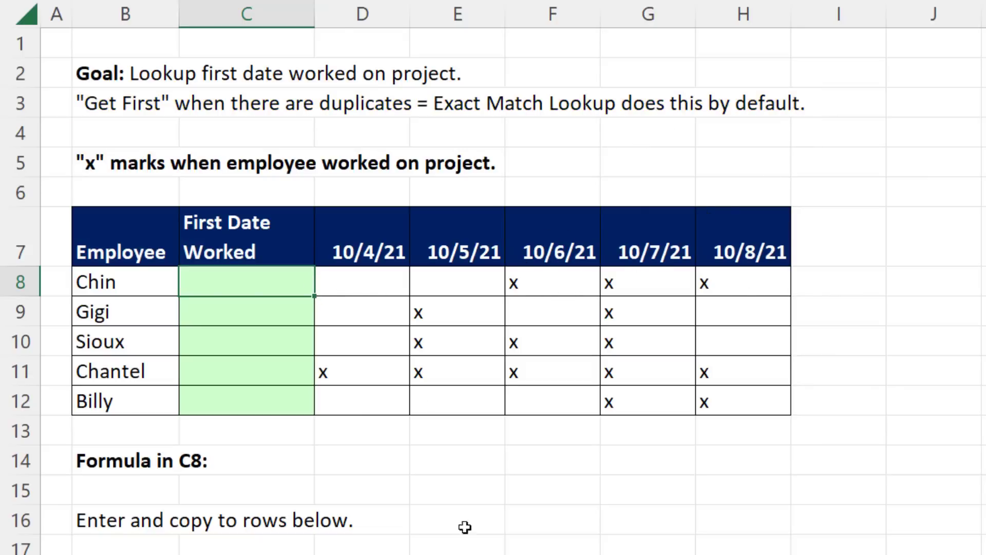
type("=xl")
key("Tab")
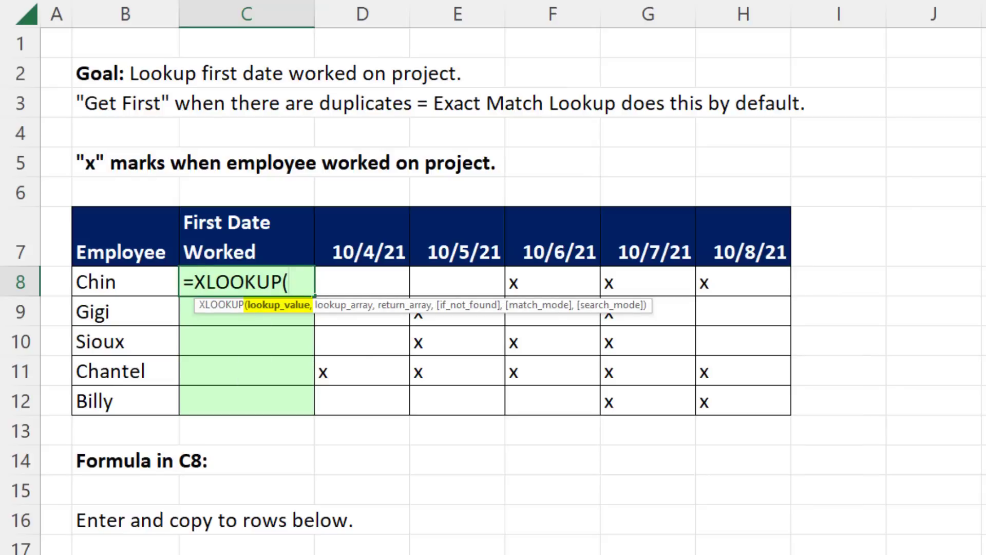
type("\"x\"")
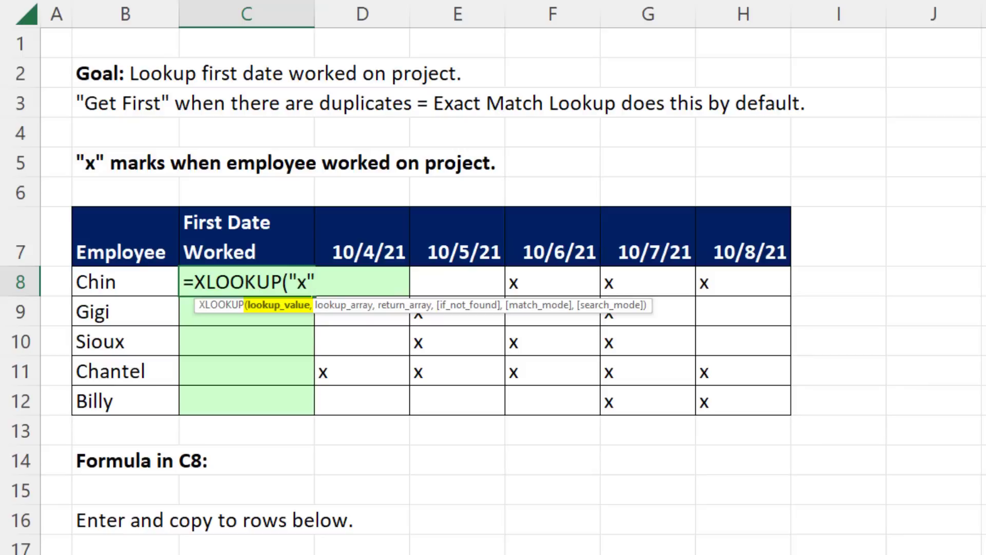
type(",")
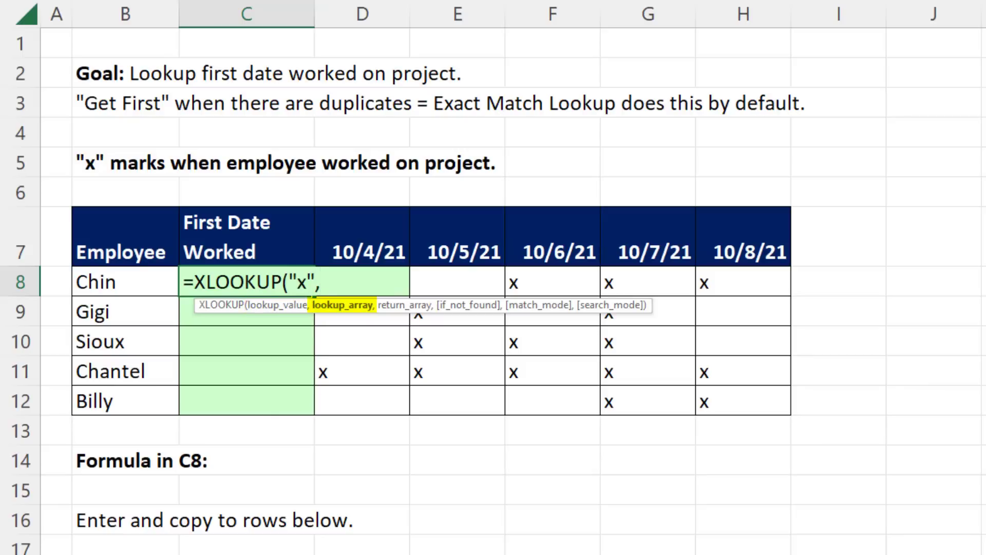
left_click_drag(762, 284, 323, 282)
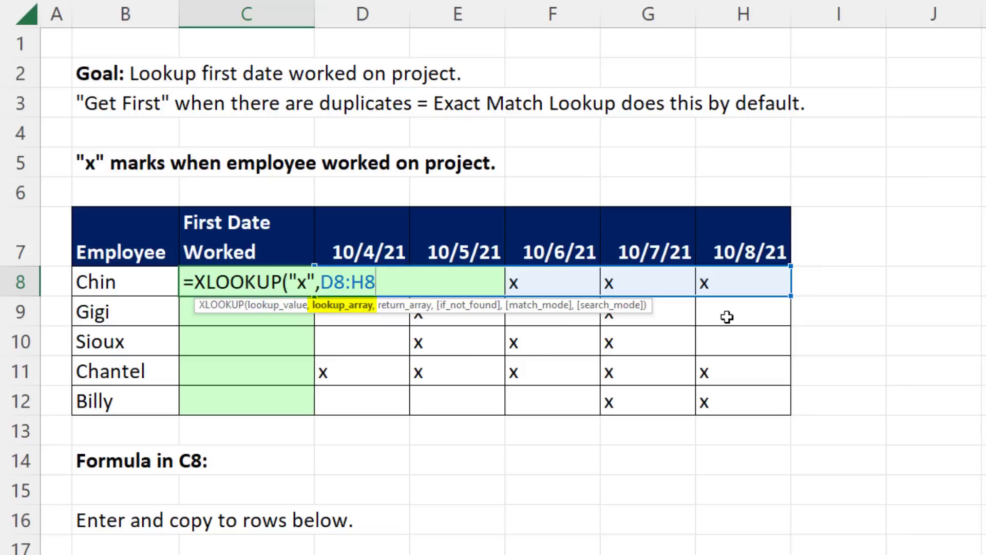
type(",")
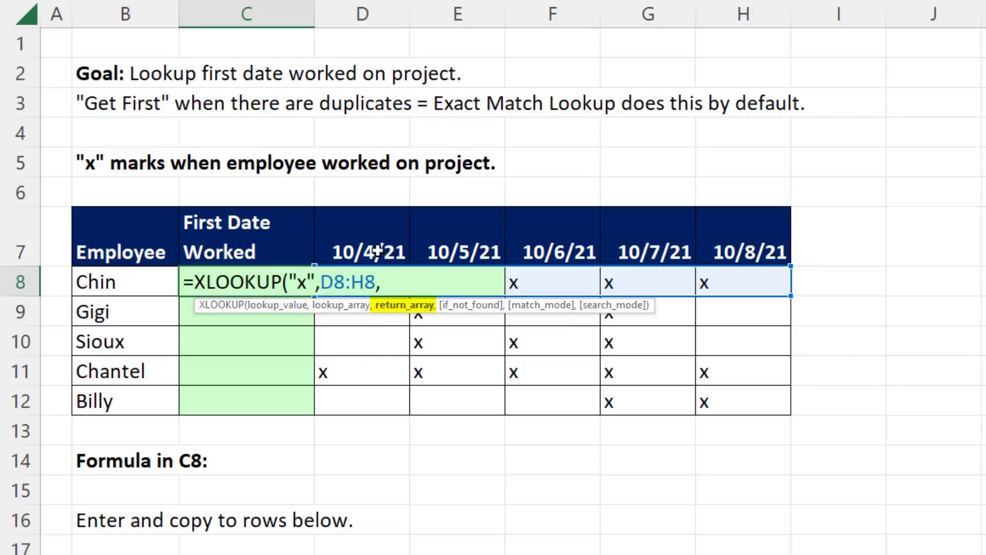
left_click_drag(357, 250, 724, 254)
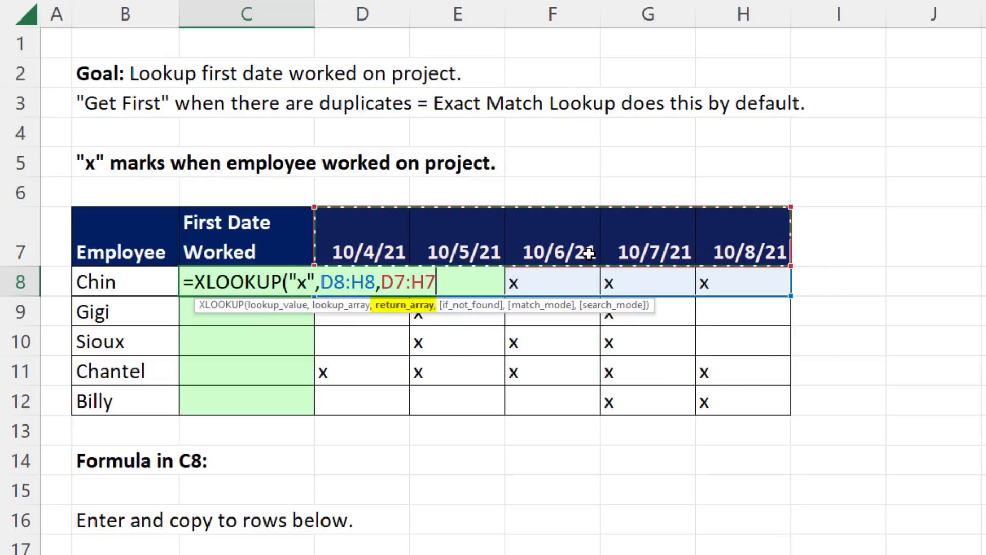
key("F4")
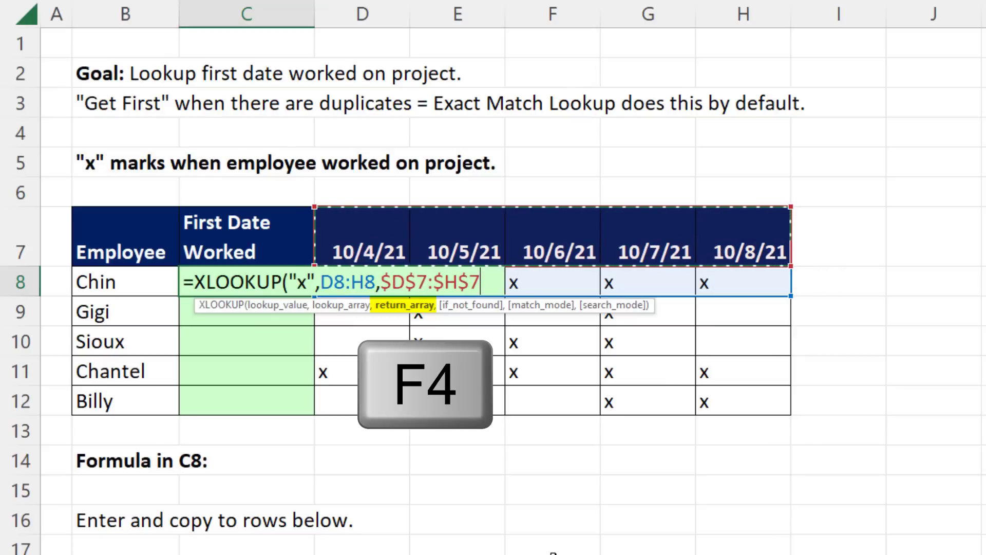
type(",,")
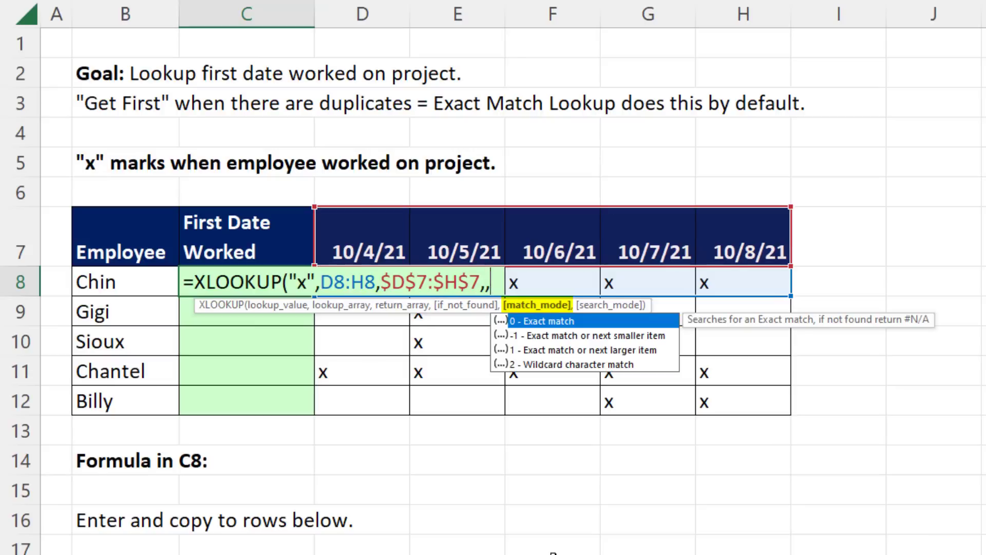
type(",")
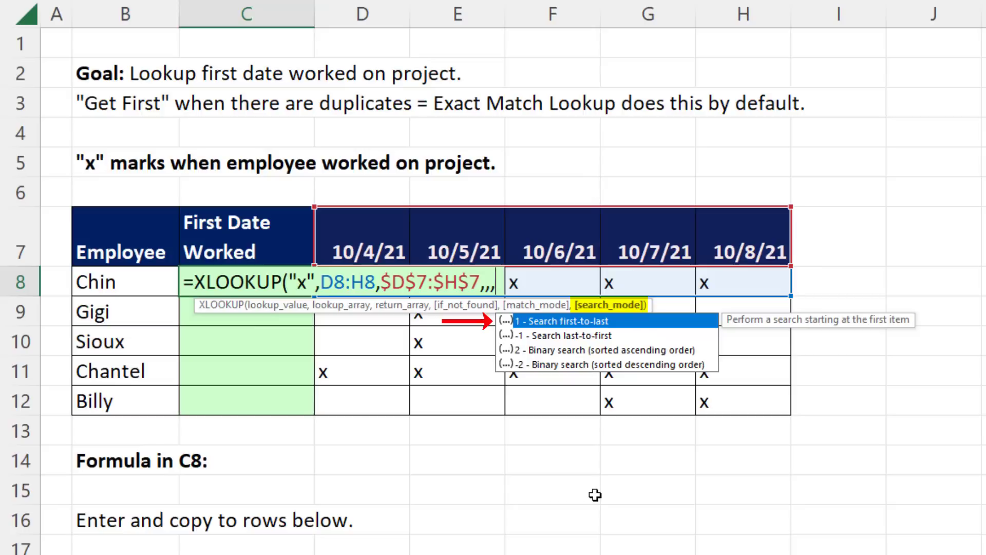
key("BackSpace")
key("BackSpace")
key("BackSpace")
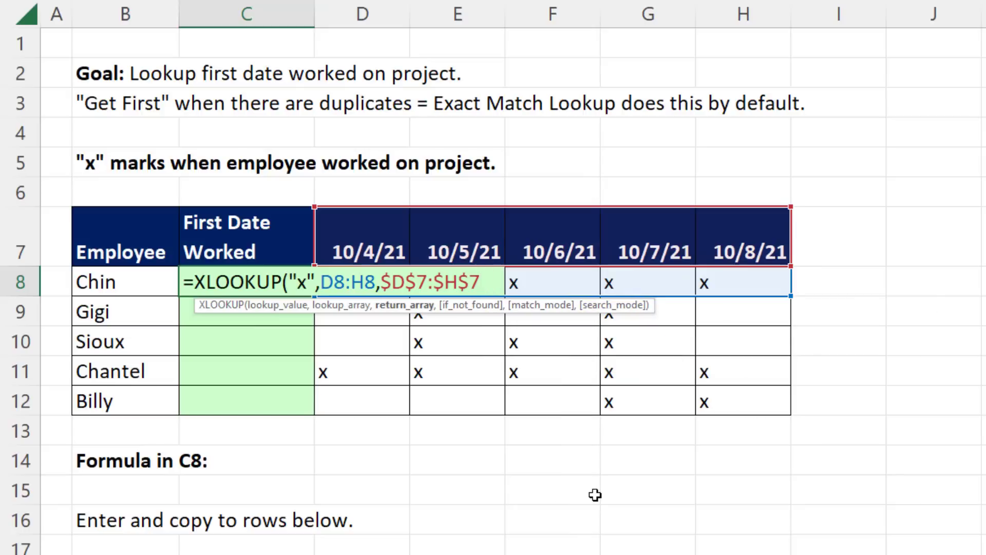
Complete the C8 formula without optional arguments and copy it down through C12
type(")")
key("ctrl+Return")
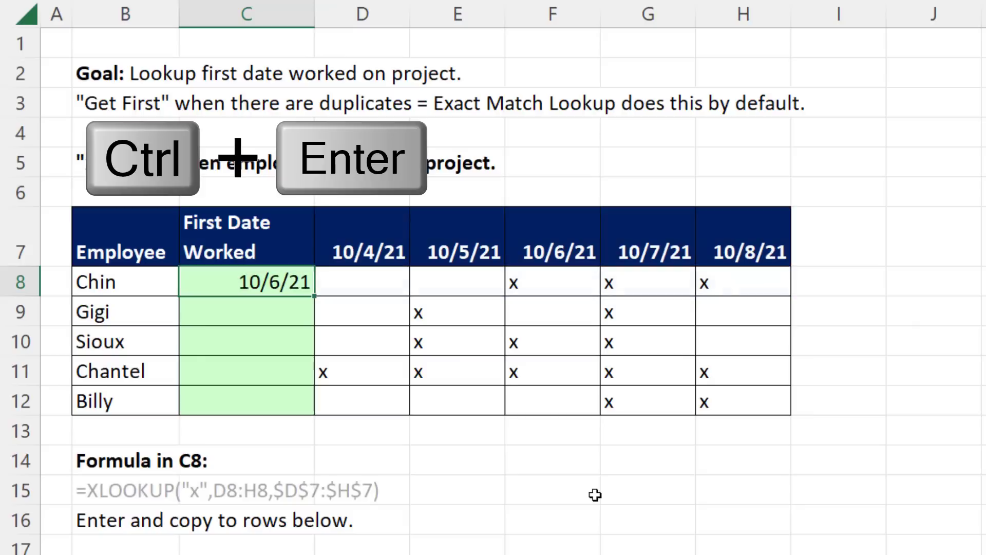
double_click(314, 296)
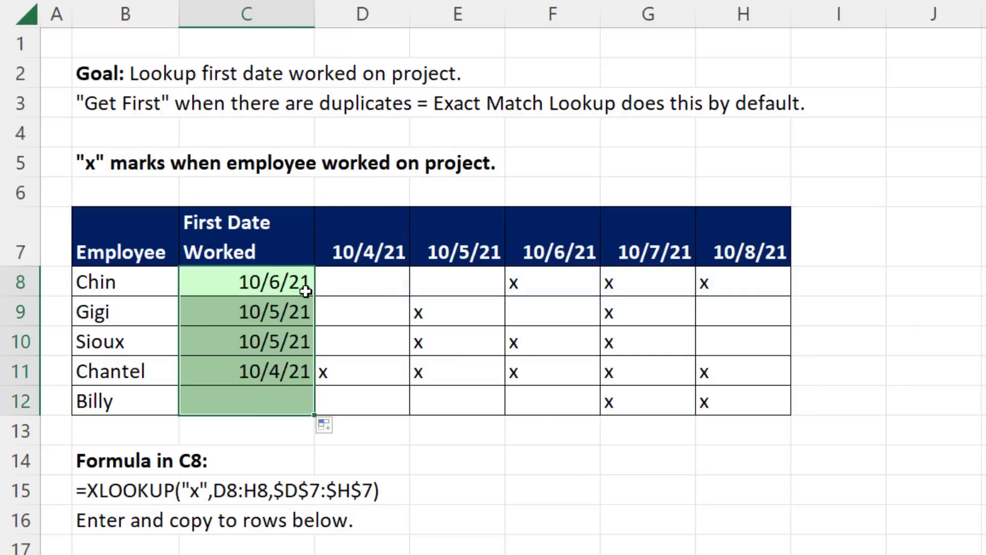
Verify the cell references of the copied XLOOKUP formula in the last row, C12
left_click(267, 396)
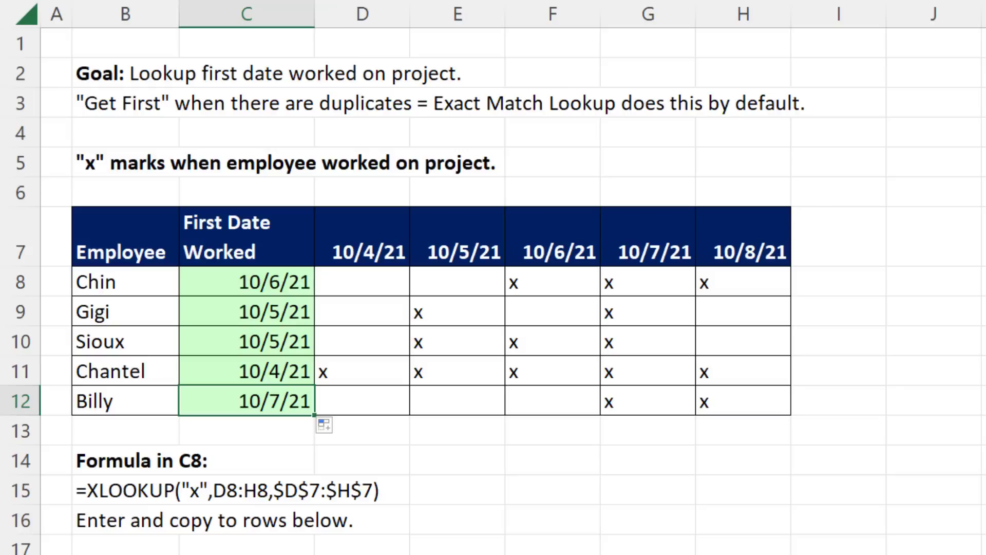
key("F2")
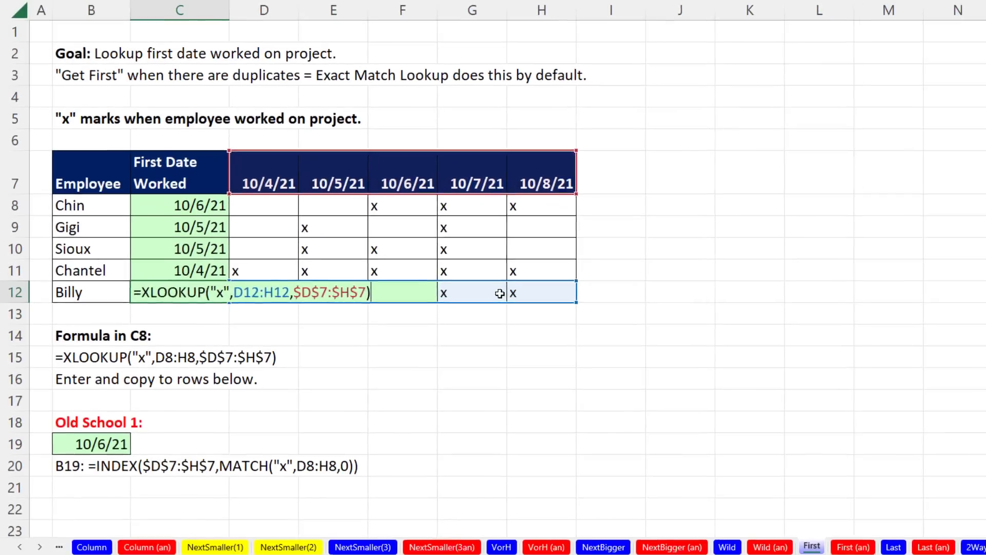
key("Return")
Examine the array and MATCH arguments of the old-school INDEX and MATCH formula in B19
double_click(100, 537)
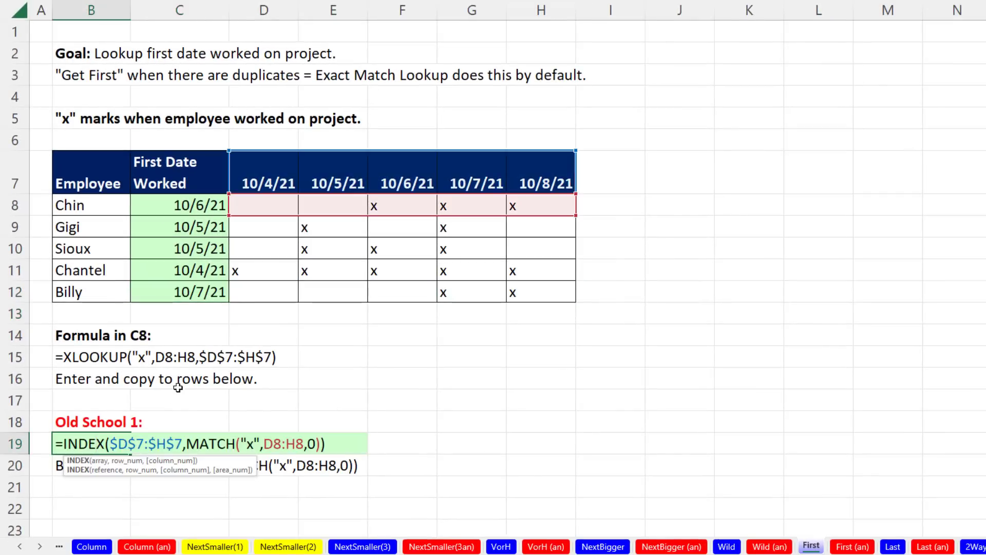
left_click(127, 442)
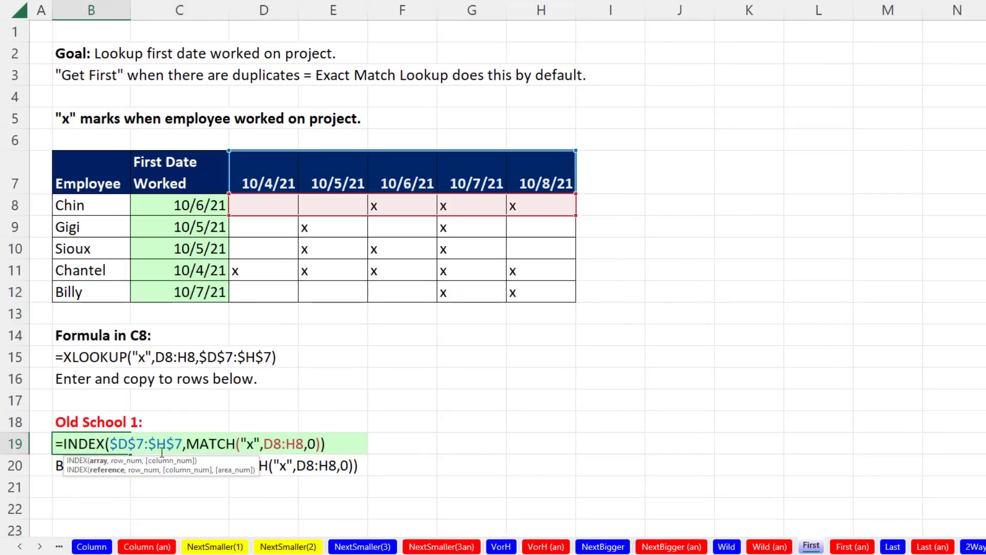
left_click(197, 446)
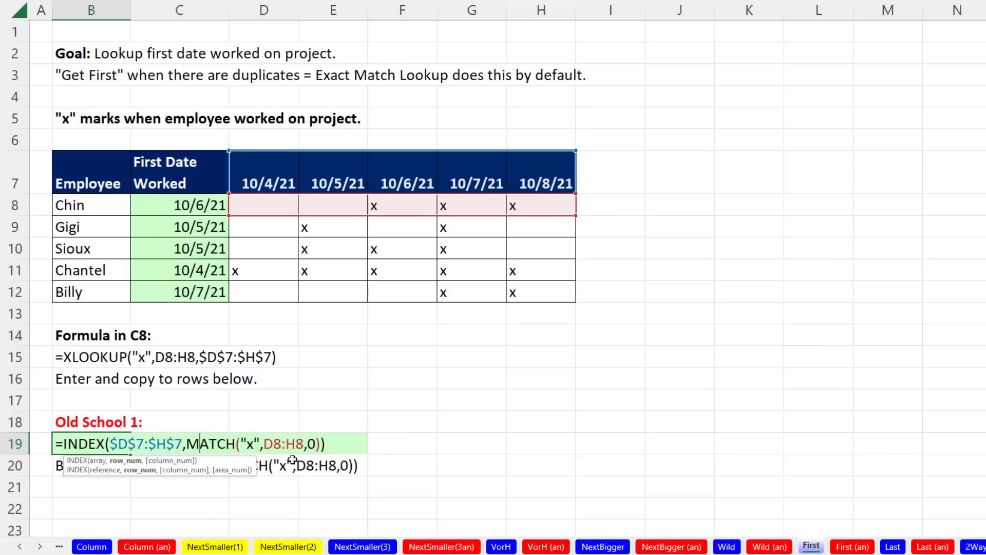
key("Return")
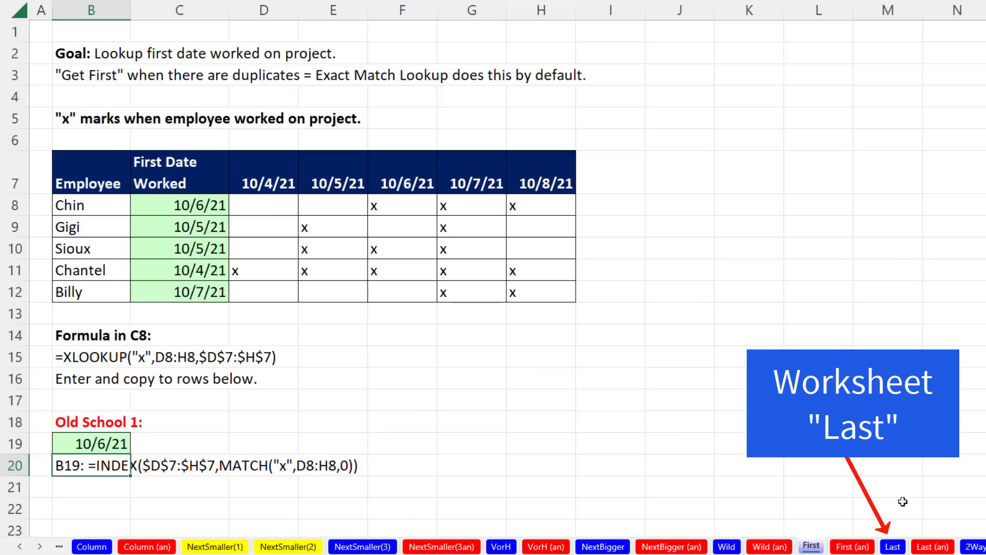
On the Last sheet, begin an XLOOKUP formula in G6 with lookup values F6:F7 and lookup array C6:C15
left_click(894, 548)
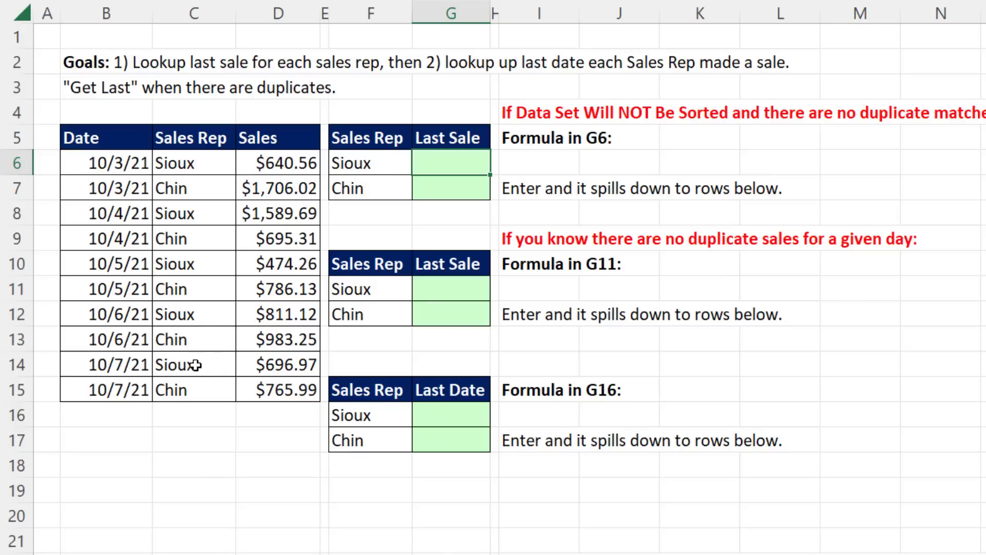
type("=xl")
key("Tab")
left_click_drag(357, 161, 356, 188)
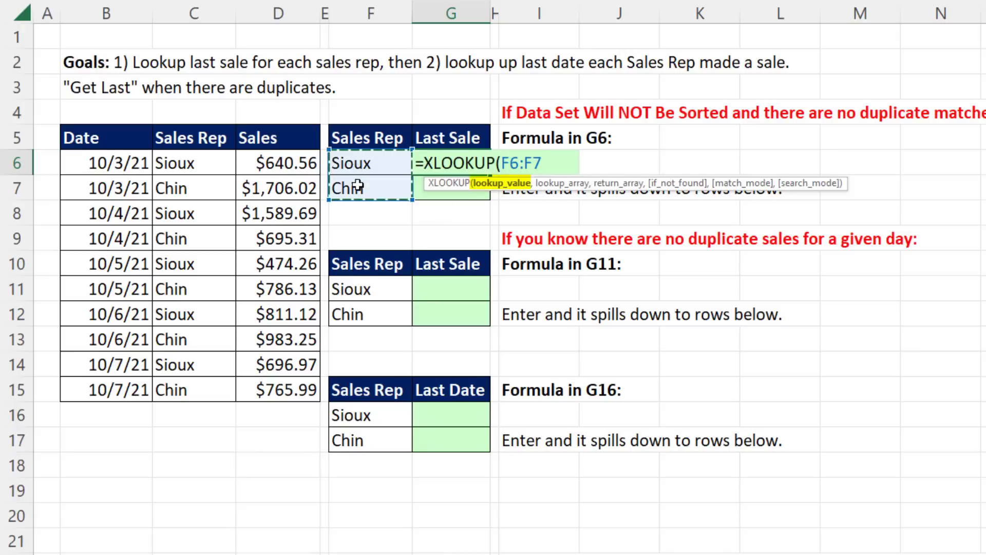
type(",")
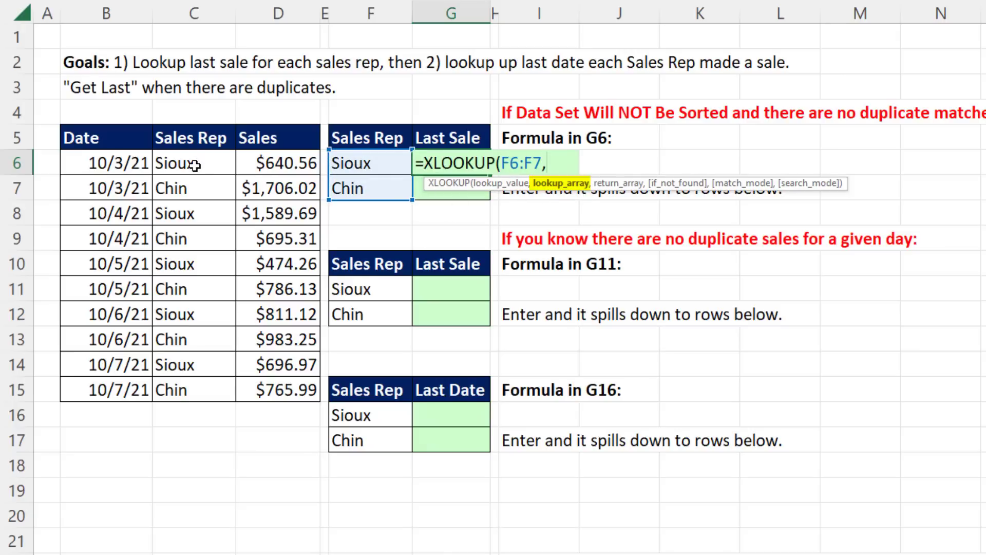
left_click_drag(195, 164, 198, 389)
type(",")
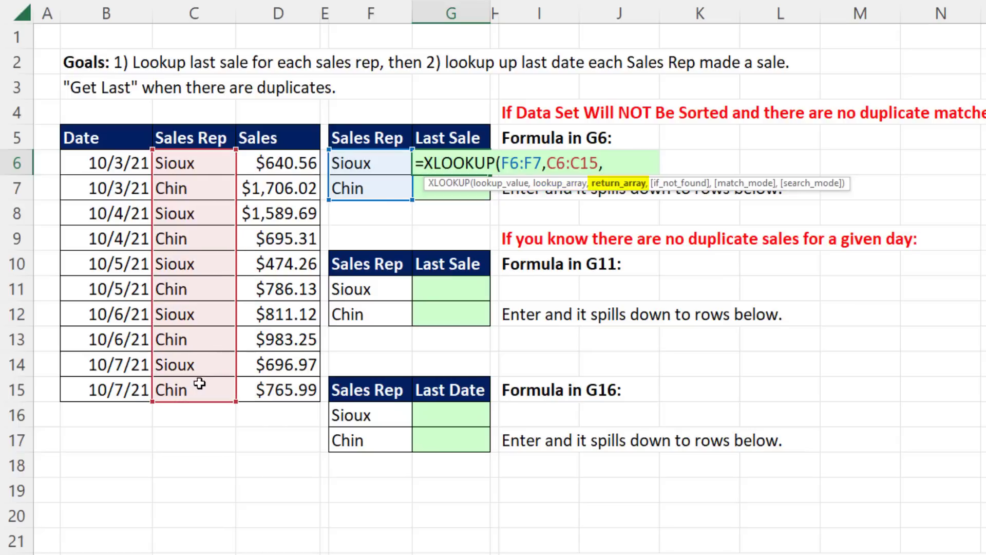
Complete the G6 formula with return array D6:D15, if_not_found and match mode omitted, and search mode -1 for last-to-first
left_click_drag(277, 157, 282, 385)
type(",")
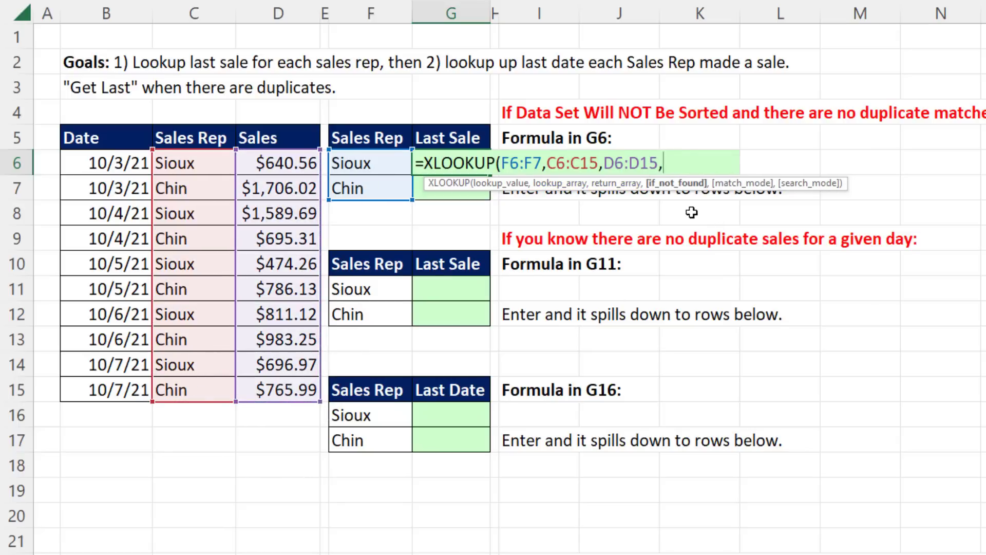
type(",")
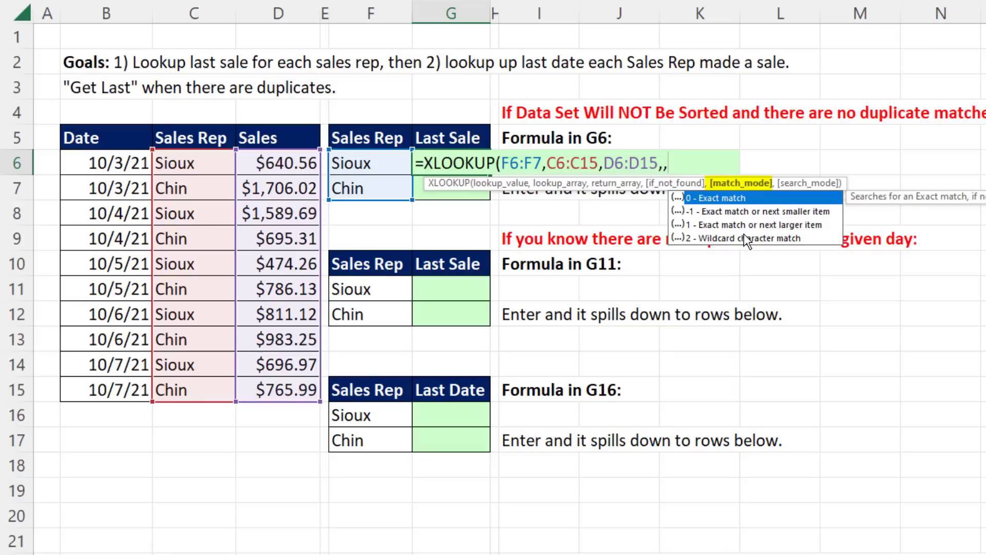
type(",")
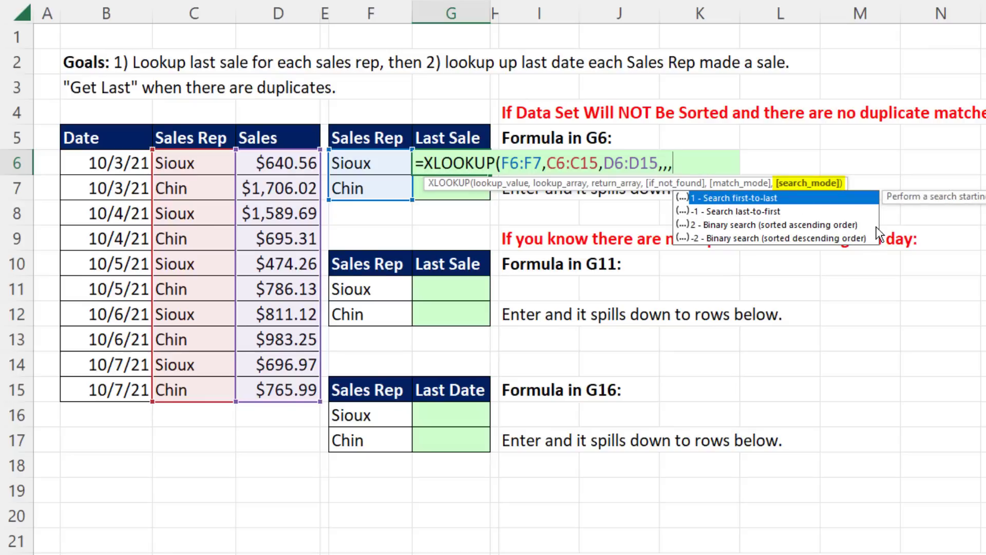
key("Down")
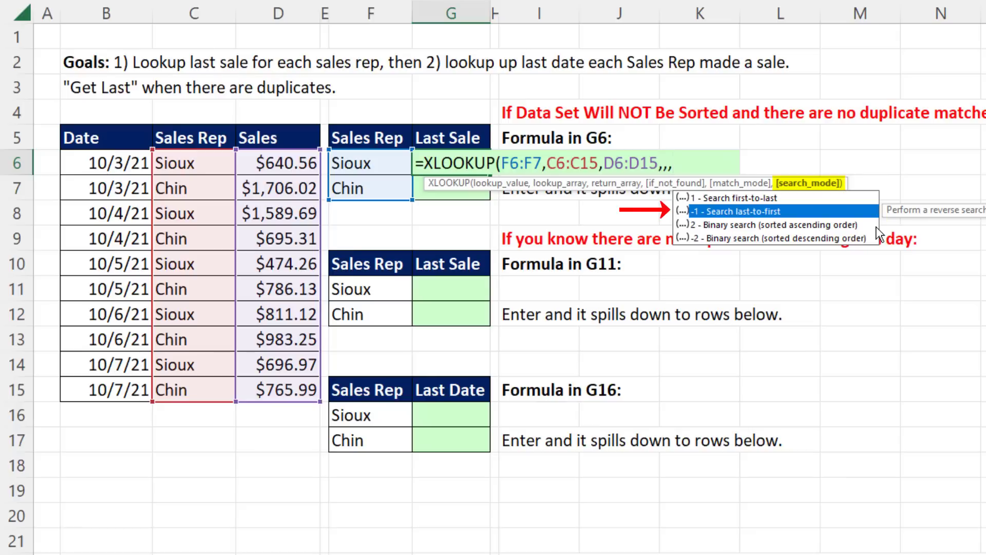
key("Tab")
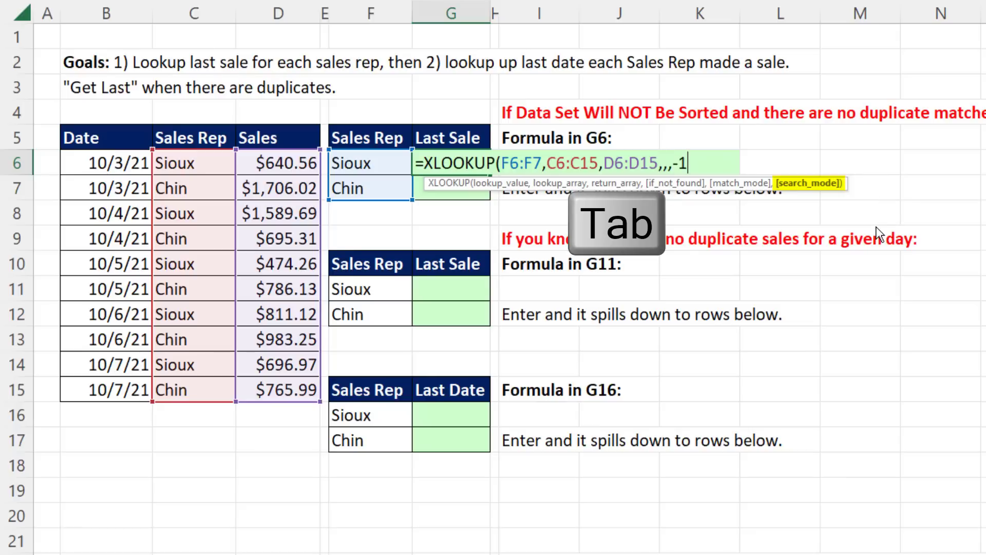
type(")")
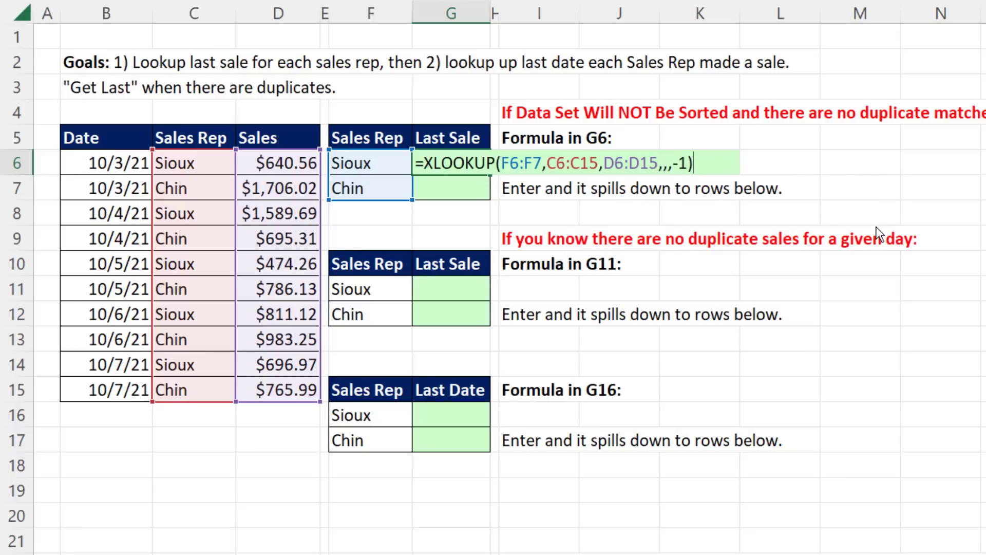
key("Return")
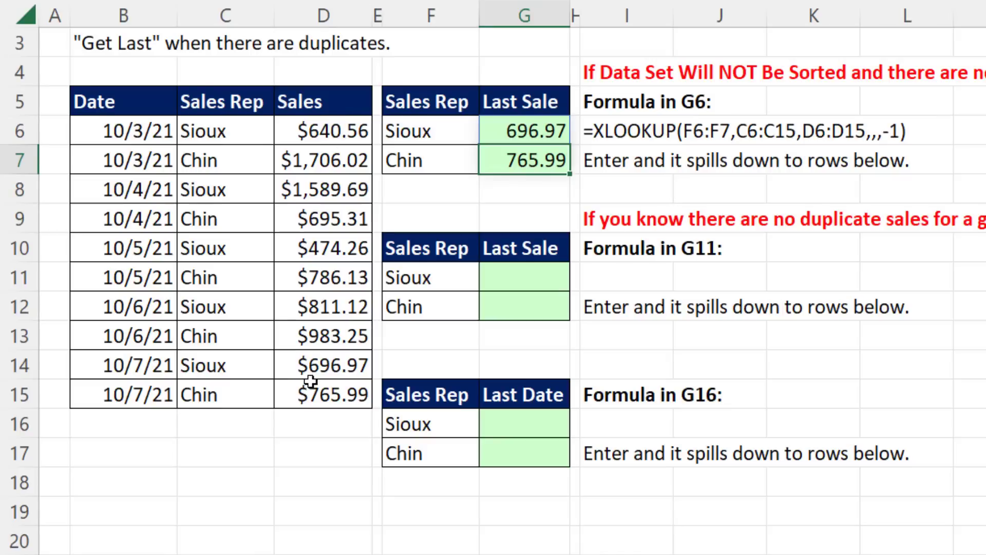
Begin the Last Date formula in G16 by entering =max
left_click(525, 430)
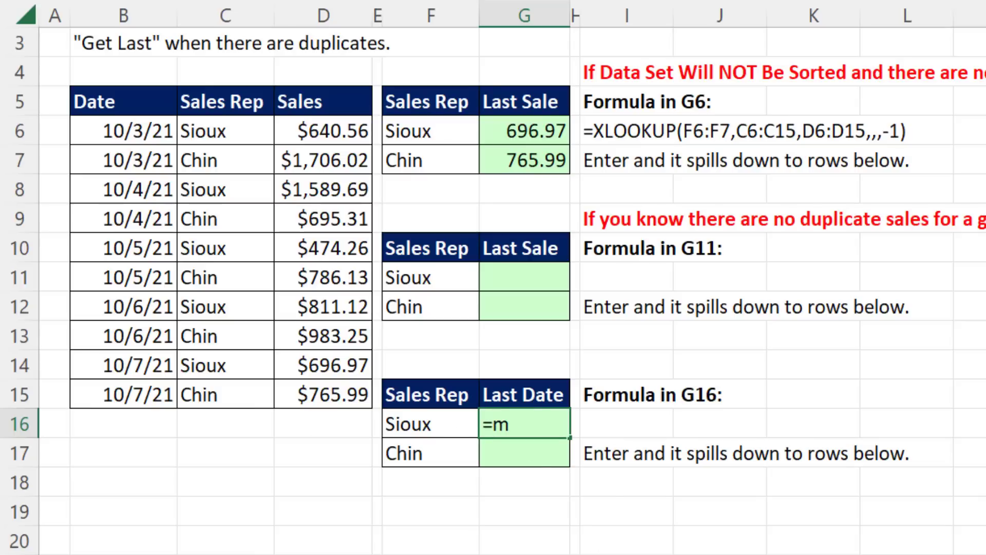
type("ax")
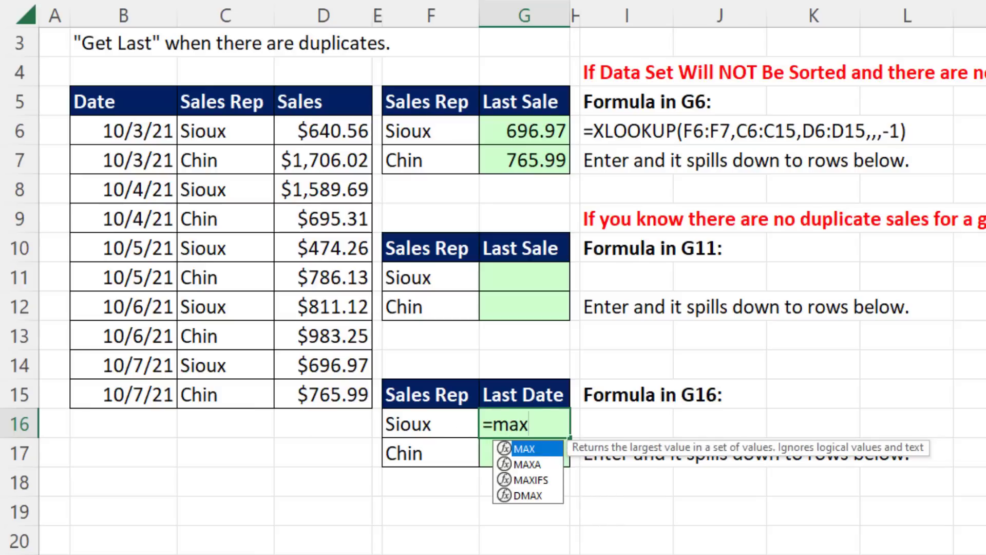
Complete the G16 Last Date formula as =MAXIFS(B6:B15,C6:C15,F16:F17) so it returns each sales rep's latest date
type("i")
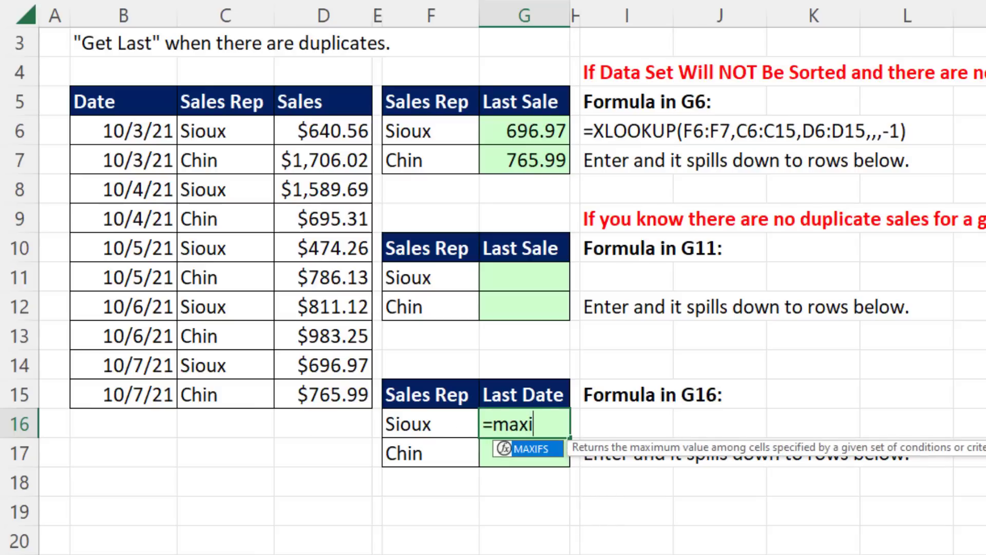
key("Tab")
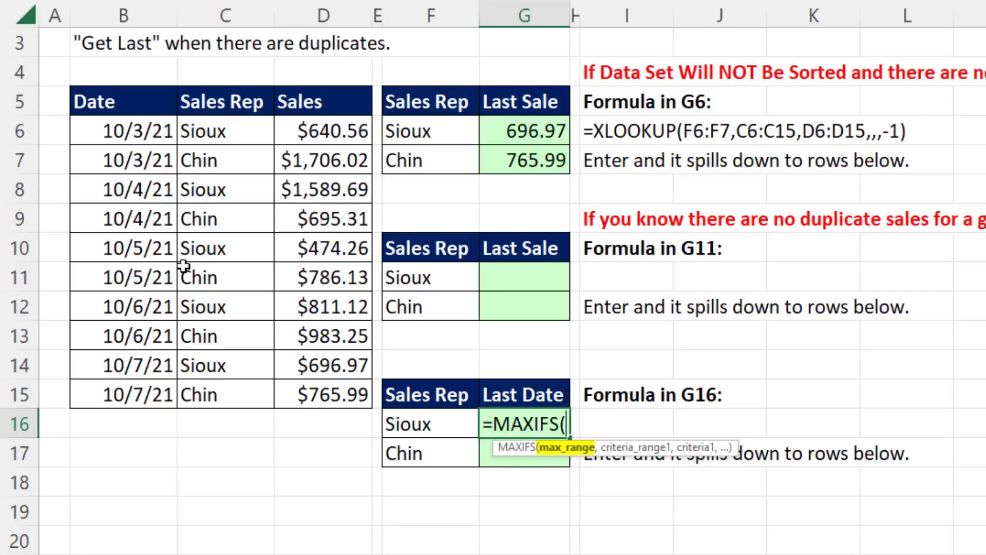
left_click_drag(132, 139, 133, 390)
type(",")
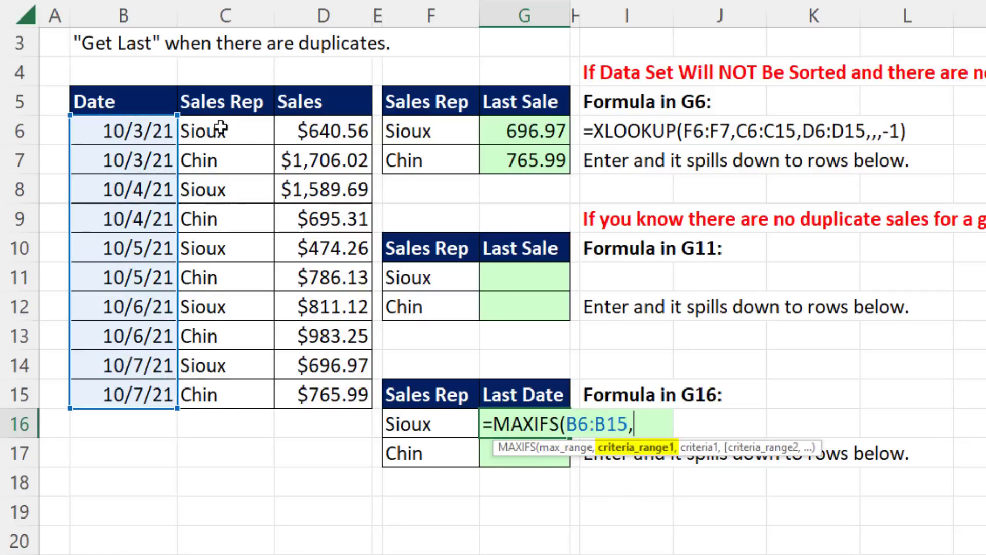
left_click_drag(221, 129, 216, 390)
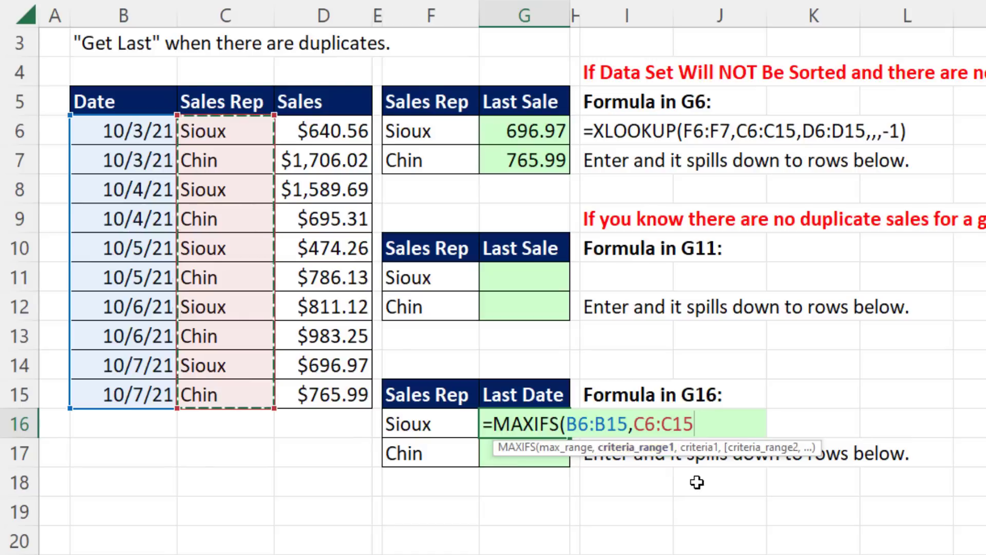
type(",")
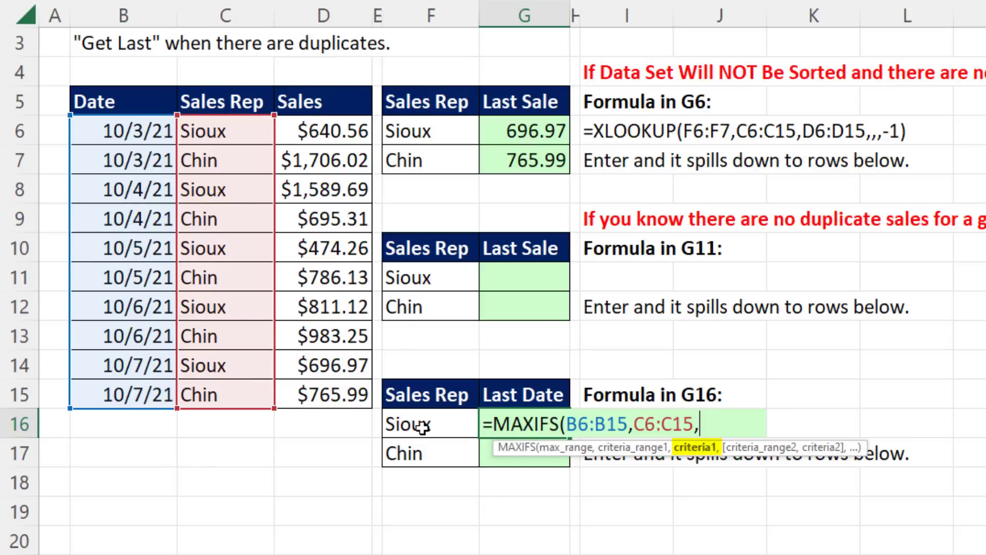
left_click_drag(422, 426, 424, 452)
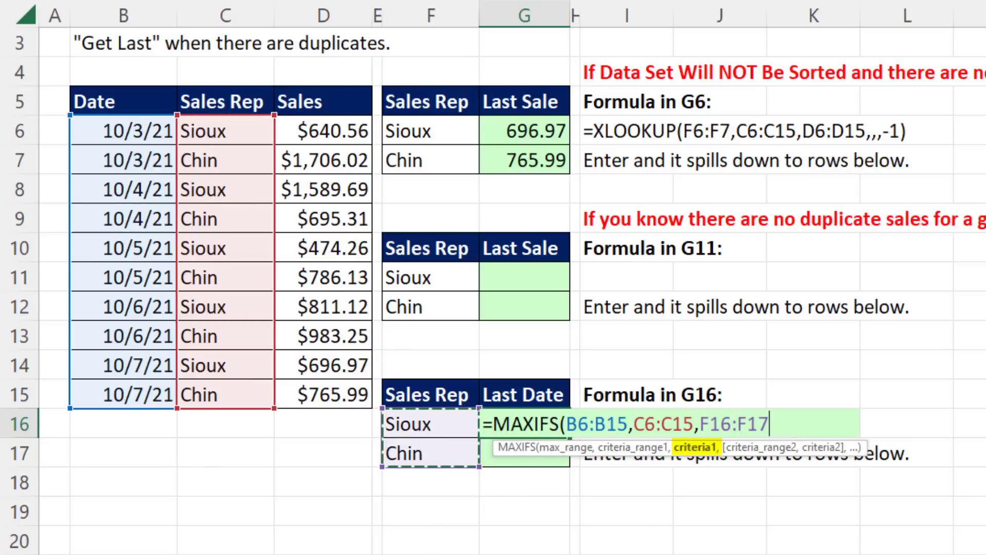
type(")")
key("Return")
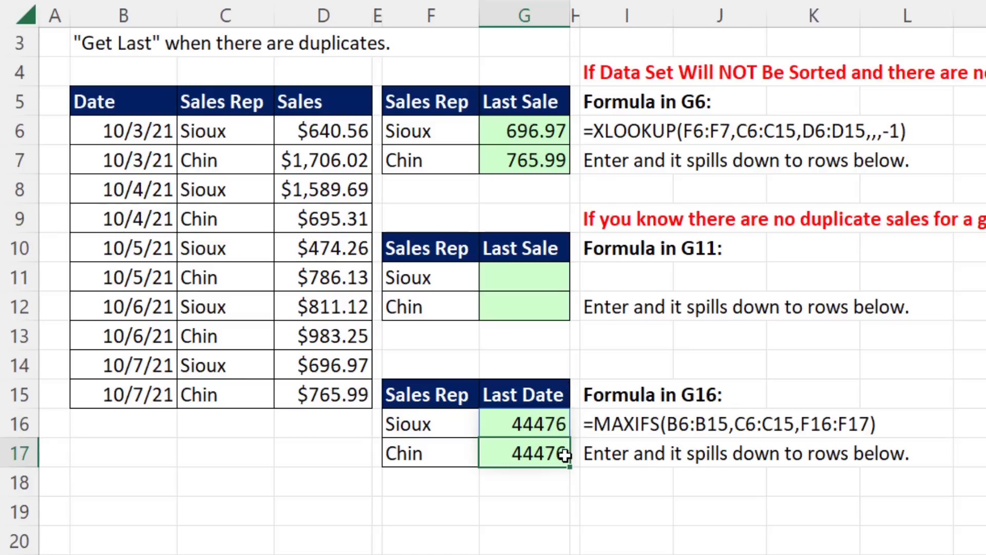
Format the Last Date results in G16:G17 with the Date number format *3/14/12
left_click_drag(506, 425, 513, 450)
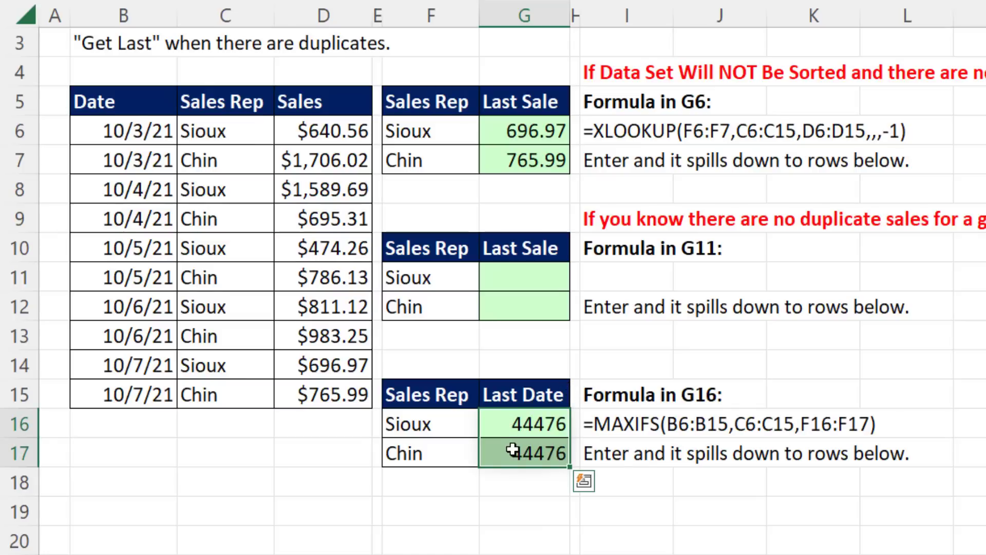
key("ctrl+1")
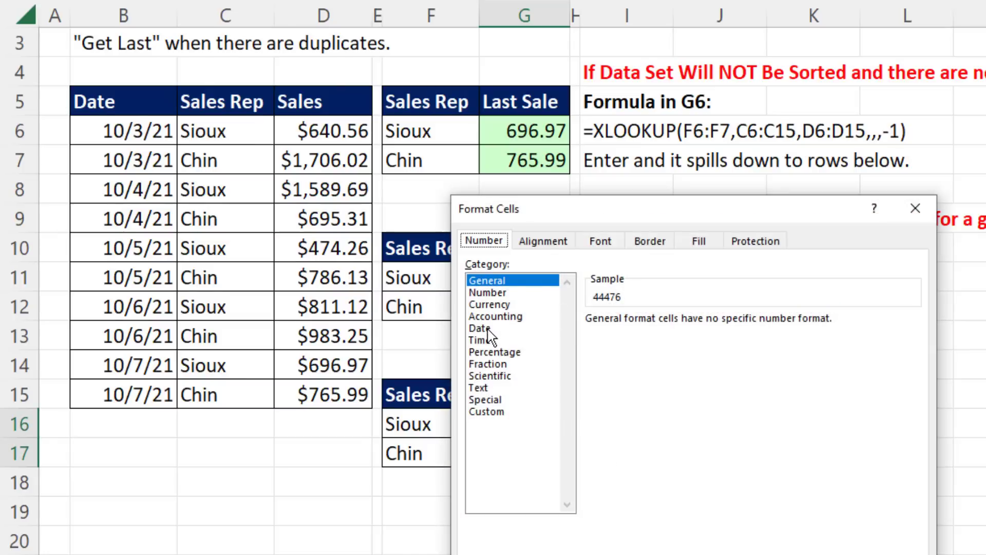
left_click(488, 328)
key("Return")
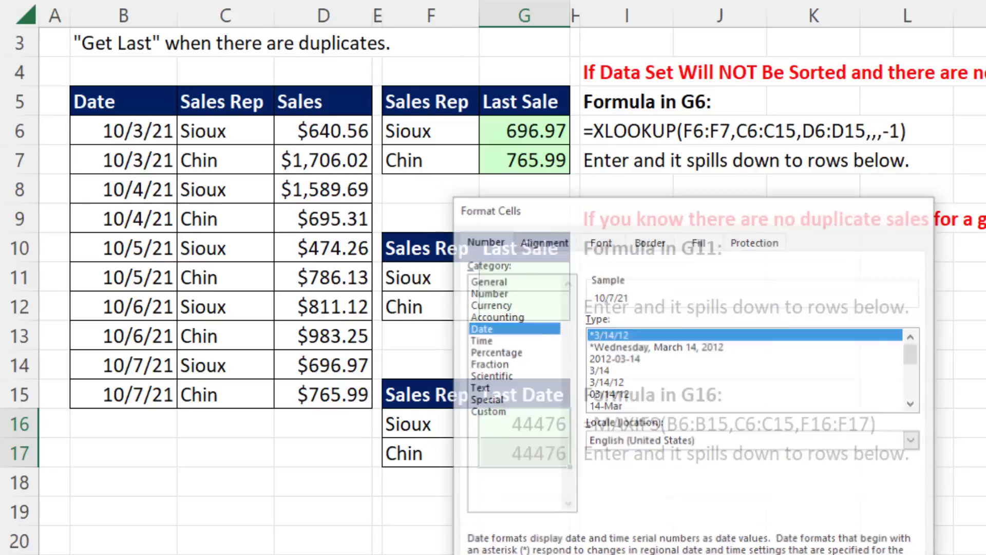
Sort the data set by Sales from smallest to largest to test the formulas, and undo the sort
left_click(329, 143)
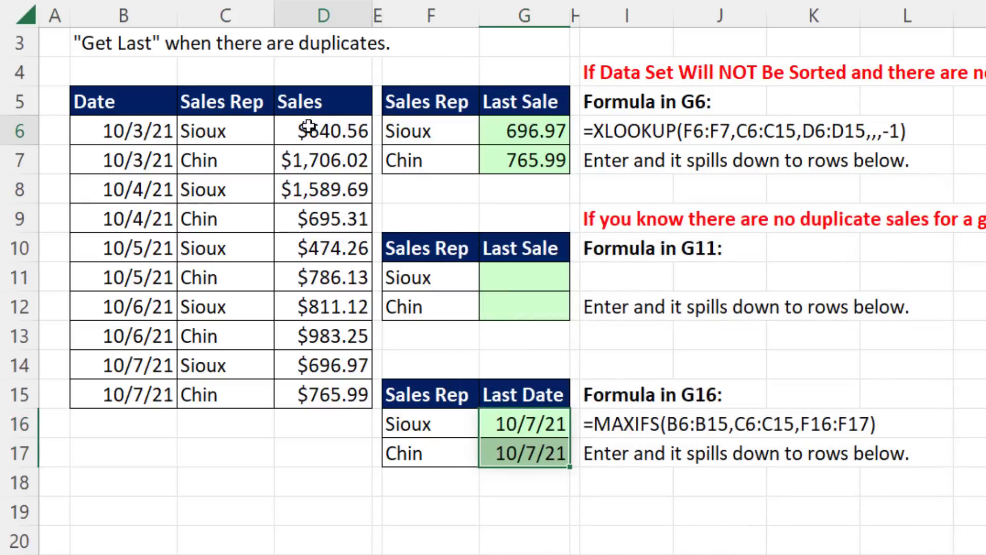
right_click(329, 144)
mouse_move(360, 469)
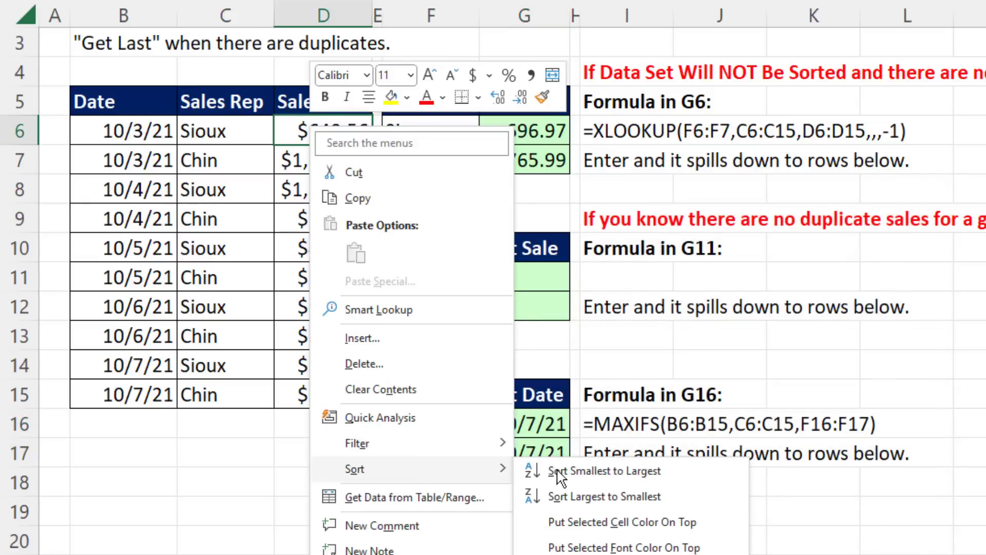
left_click(562, 472)
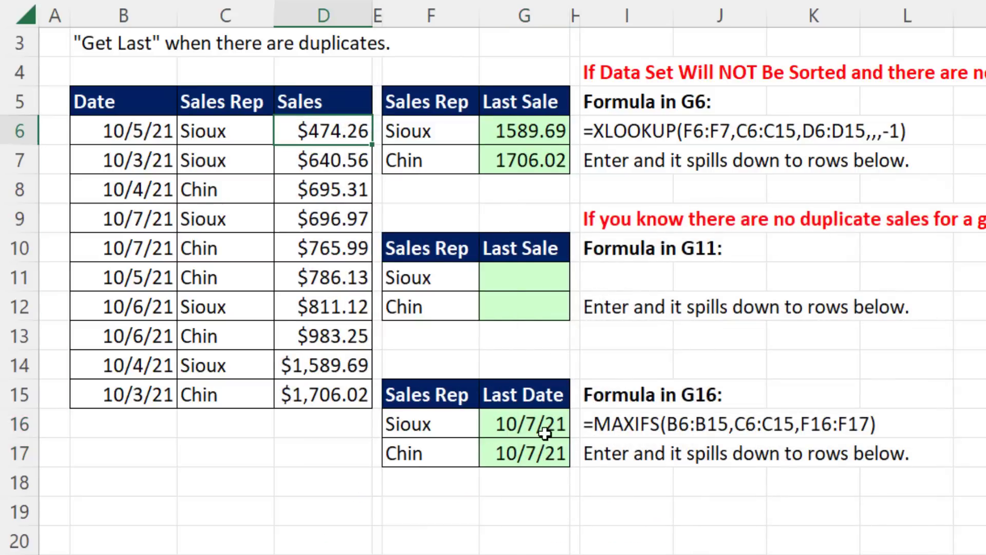
key("ctrl+z")
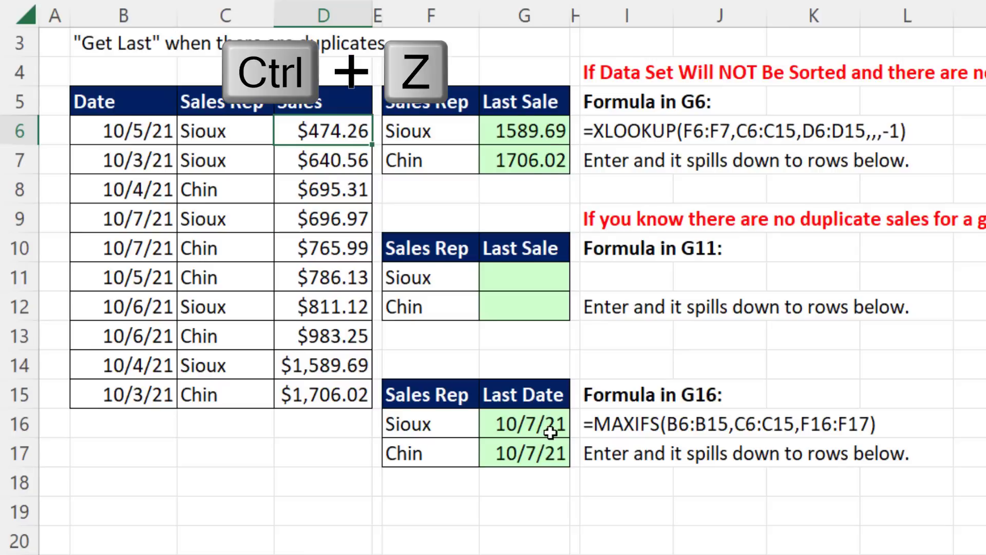
Copy the MAXIFS formula text from G16 into G11 and repoint its criteria reference to F11:F12
left_click(501, 280)
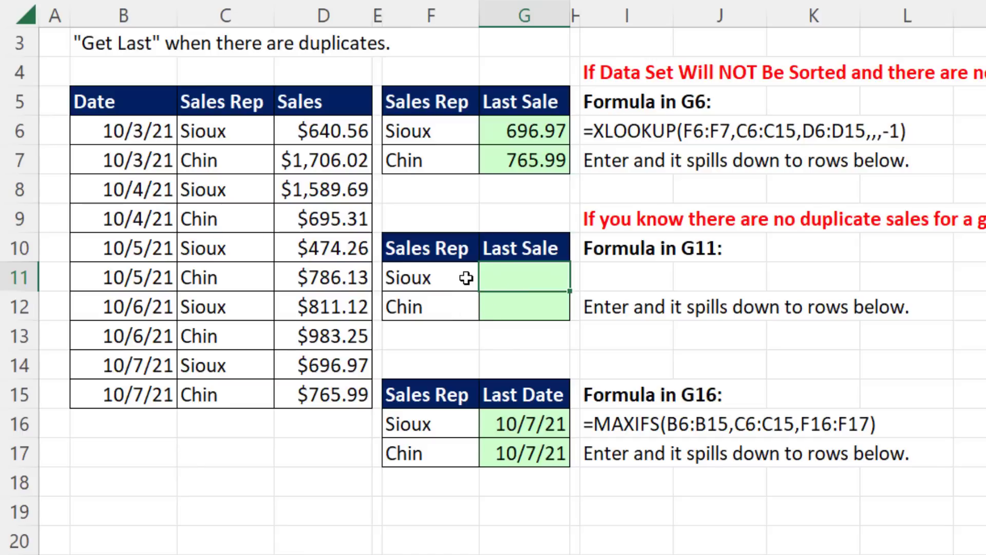
left_click(508, 422)
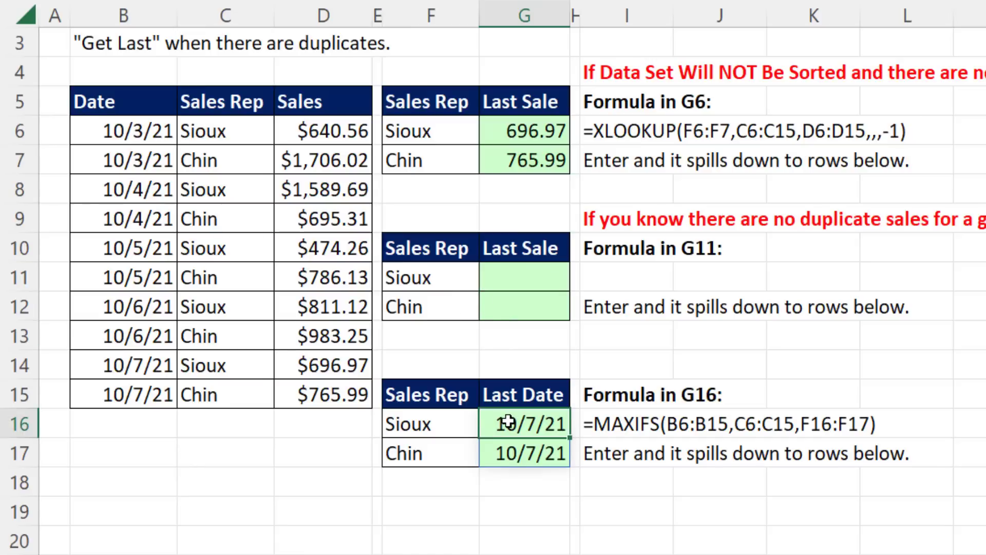
double_click(509, 422)
left_click_drag(484, 425, 833, 437)
key("ctrl+c")
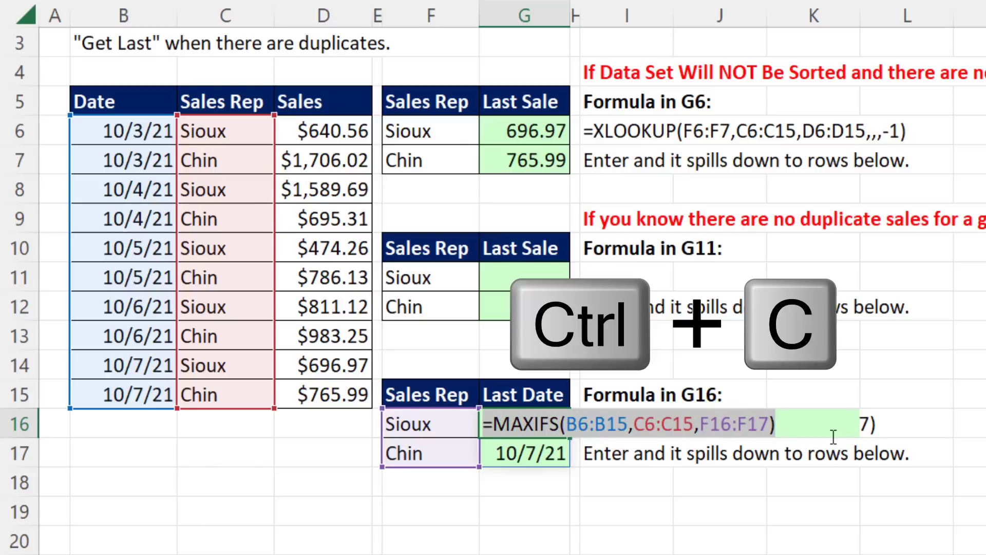
key("Escape")
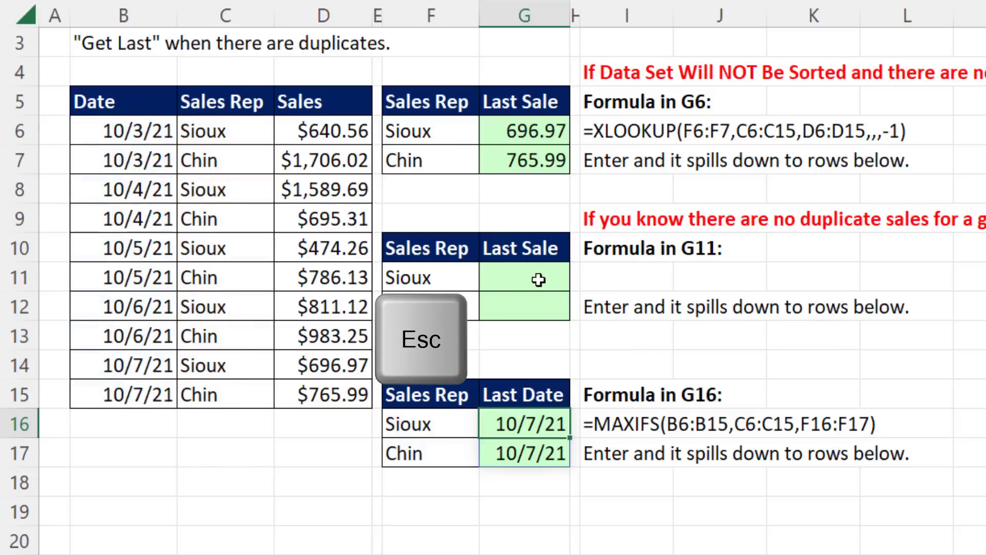
left_click(537, 278)
key("ctrl+v")
key("ctrl+v")
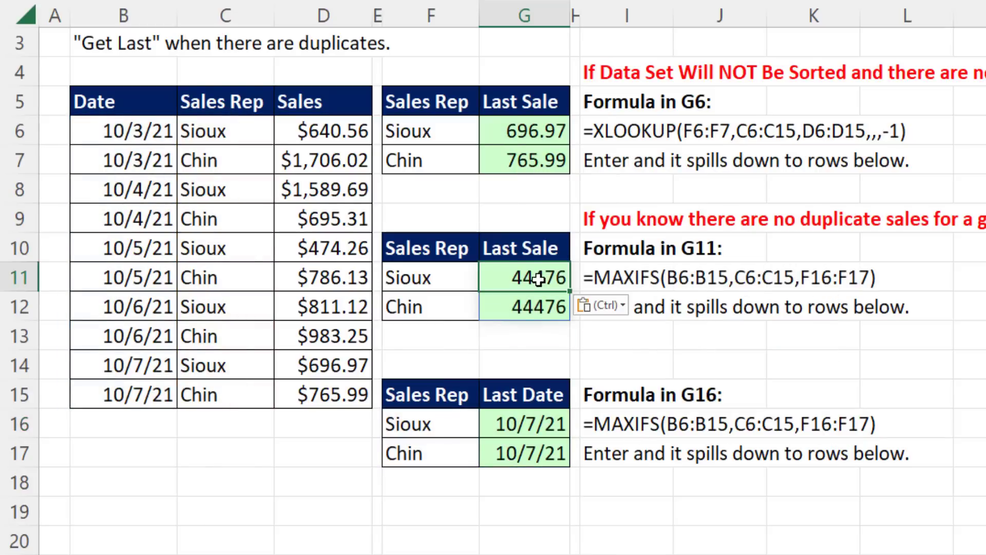
key("F2")
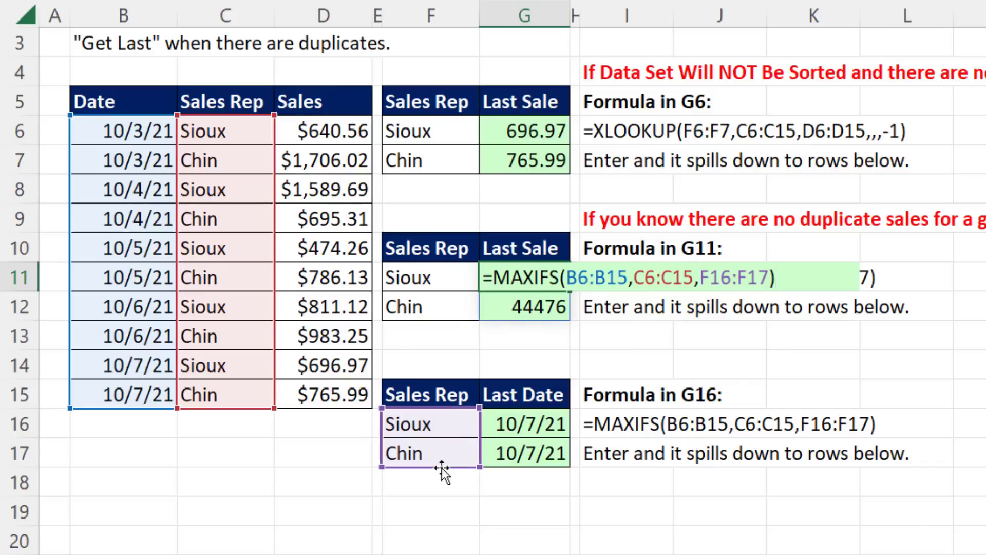
left_click_drag(441, 462, 448, 318)
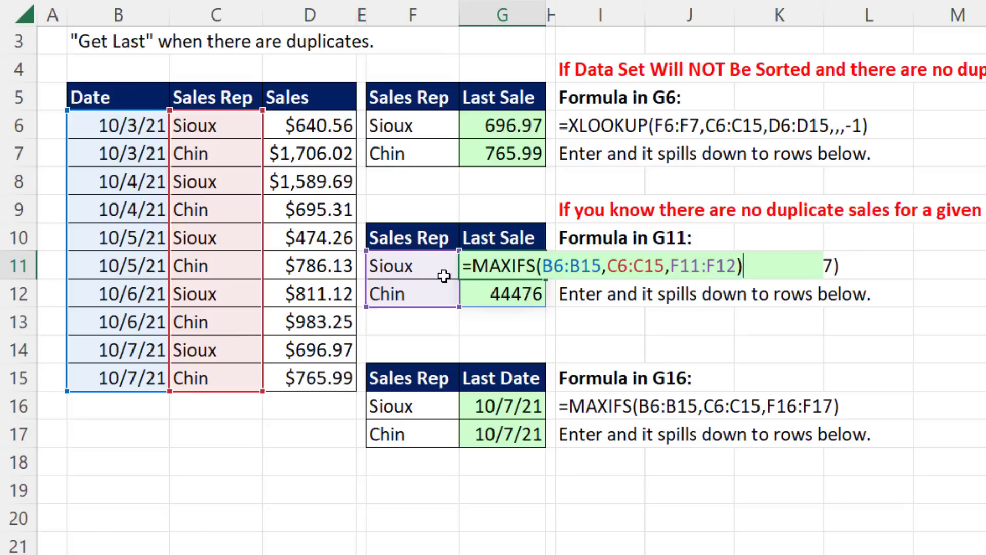
Wrap the MAXIFS in G11 in a SUMIFS with sum range D6:D15 and criteria range B6:B15, keeping MAXIFS as the first criterion
left_click(472, 265)
type("sumifs")
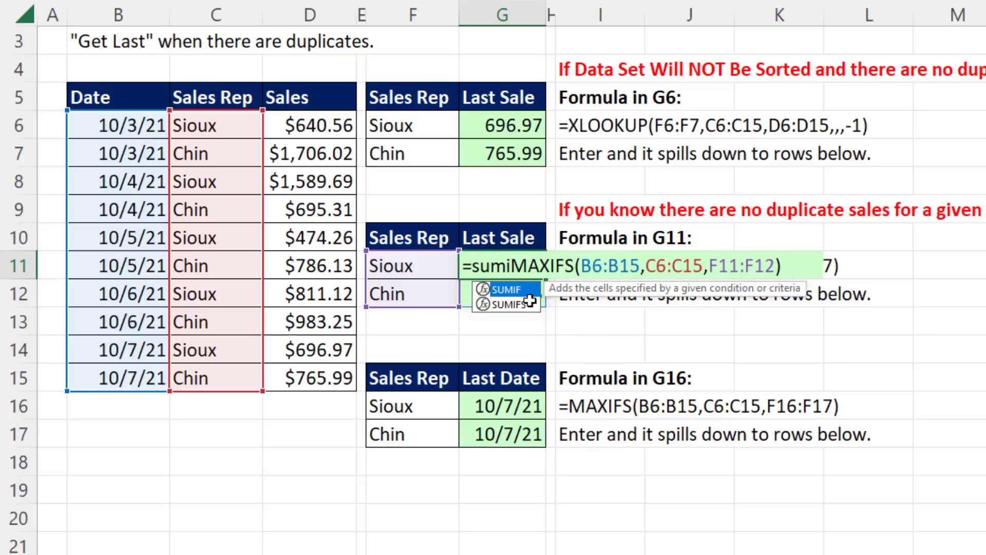
key("Tab")
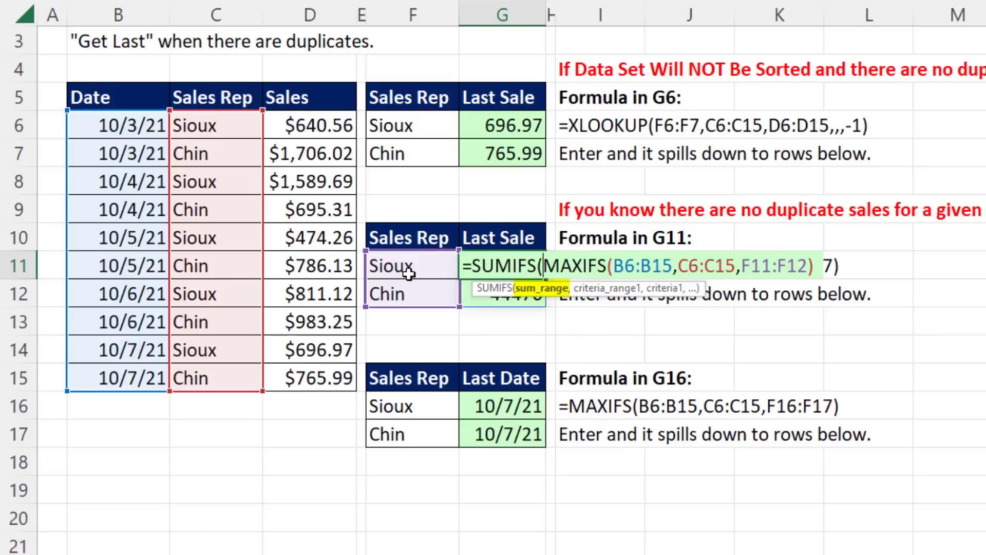
left_click_drag(313, 126, 321, 366)
type(",")
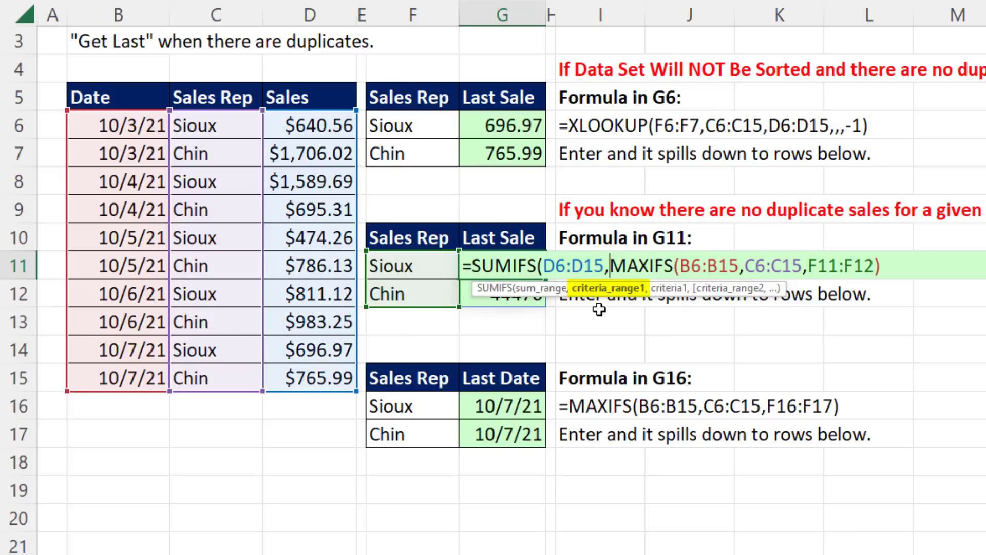
left_click_drag(130, 127, 154, 378)
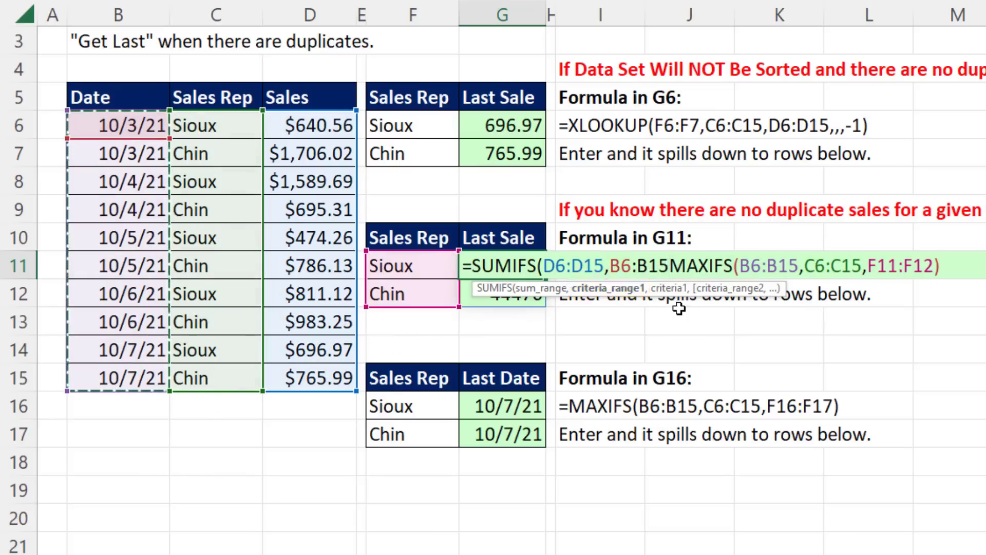
type(",")
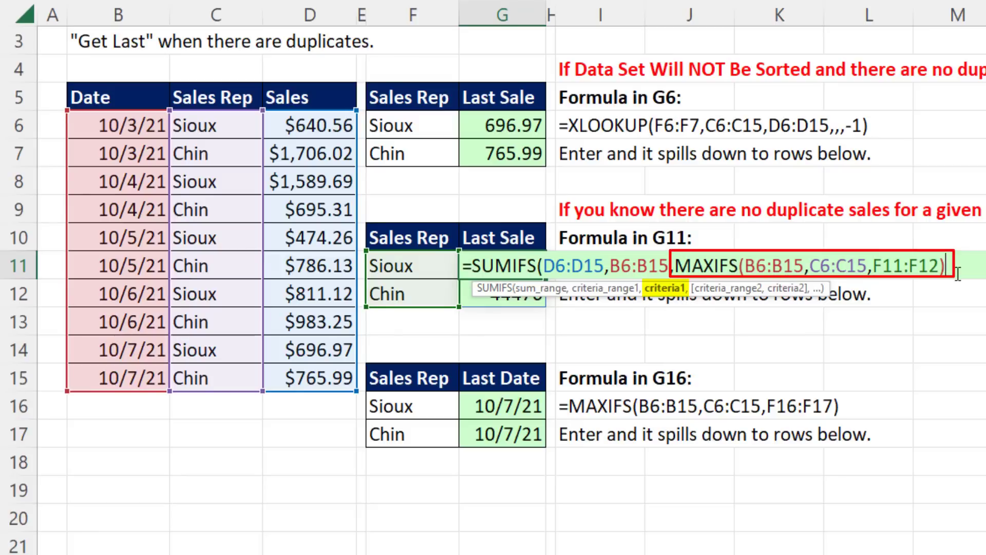
Add criteria range C6:C15 with criteria F11:F12 to the G11 SUMIFS formula, check its arguments and enter it
type(",")
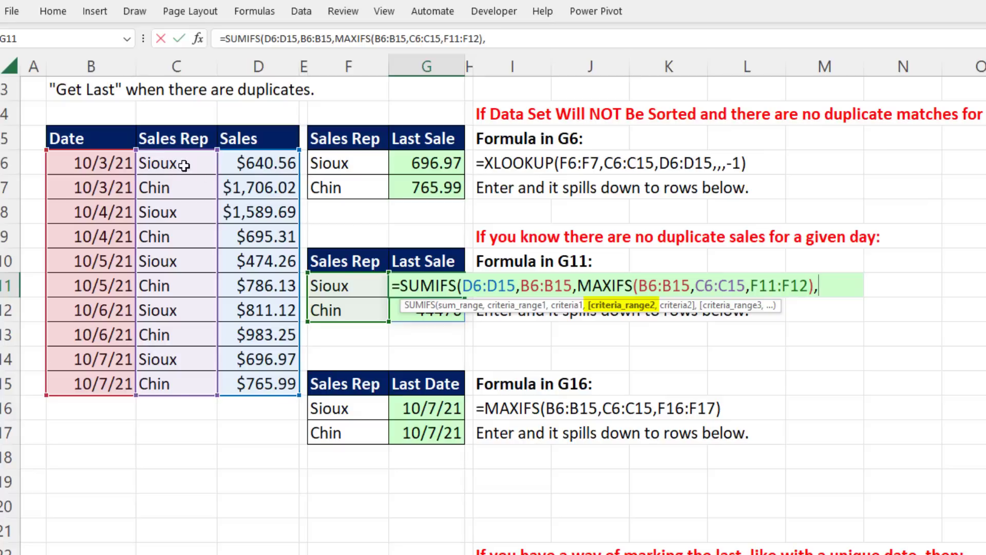
left_click_drag(183, 164, 191, 383)
type(",")
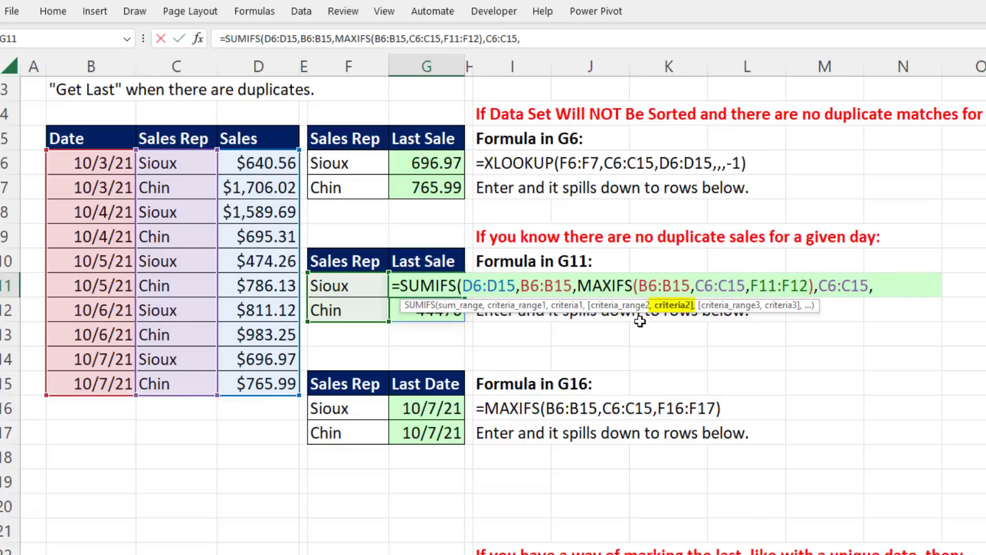
left_click_drag(333, 286, 329, 310)
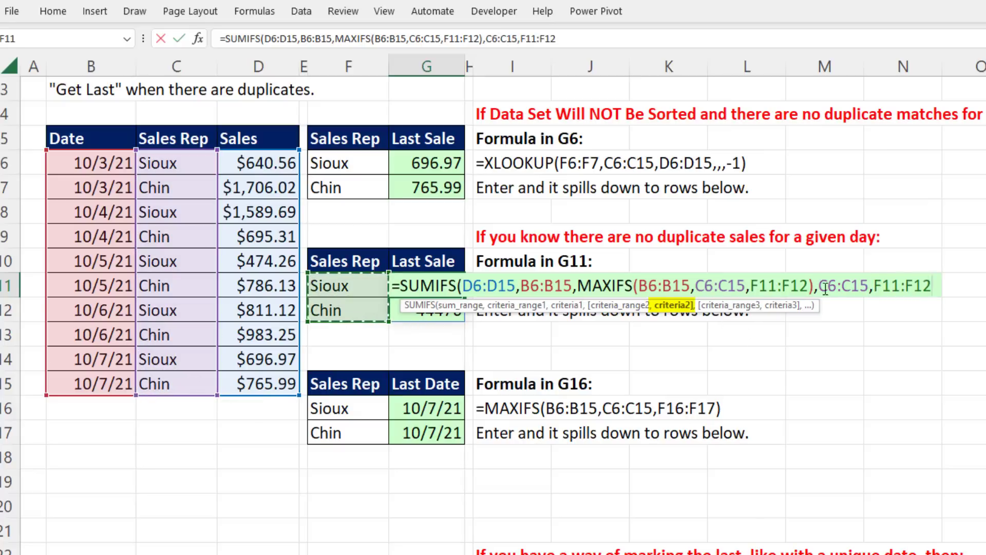
left_click(677, 305)
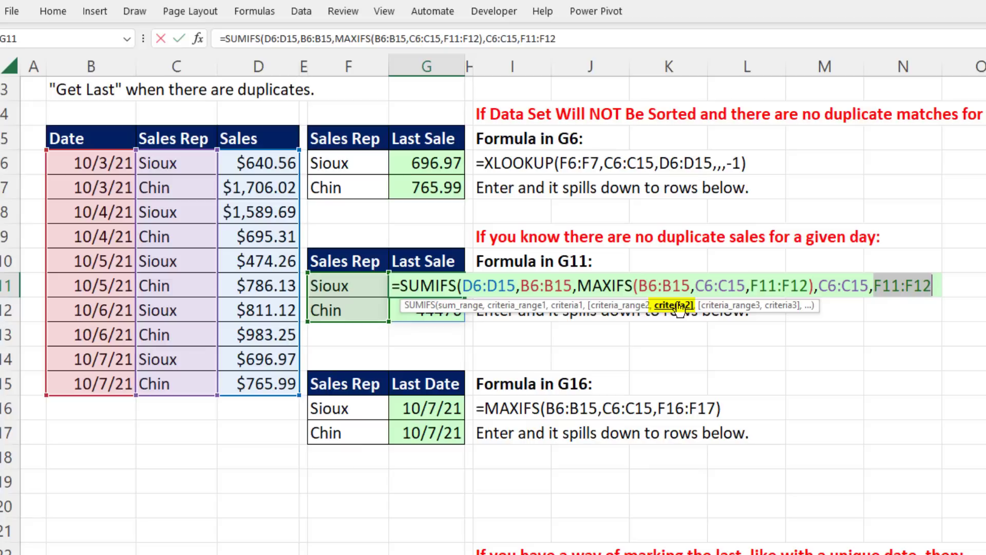
left_click(569, 306)
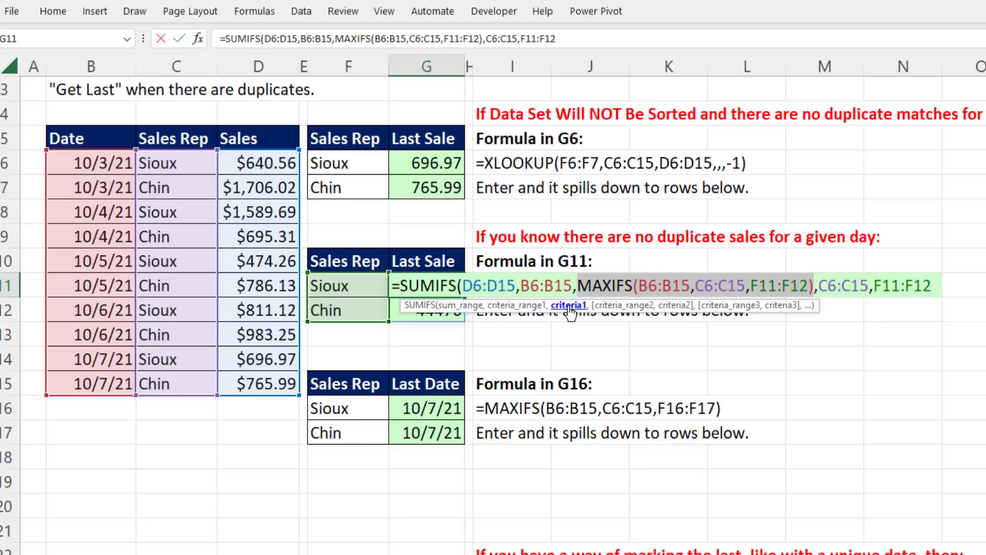
left_click(952, 286)
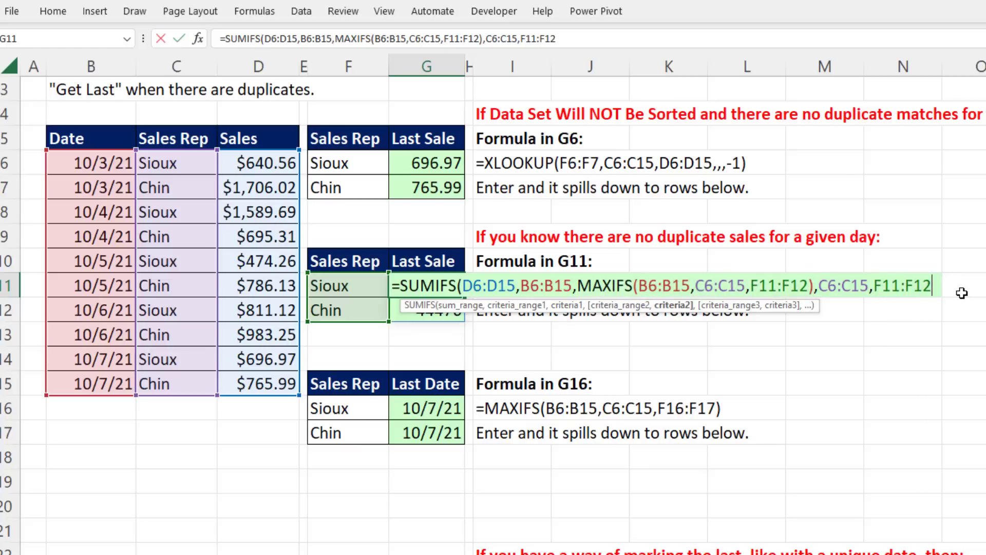
type(")")
key("Return")
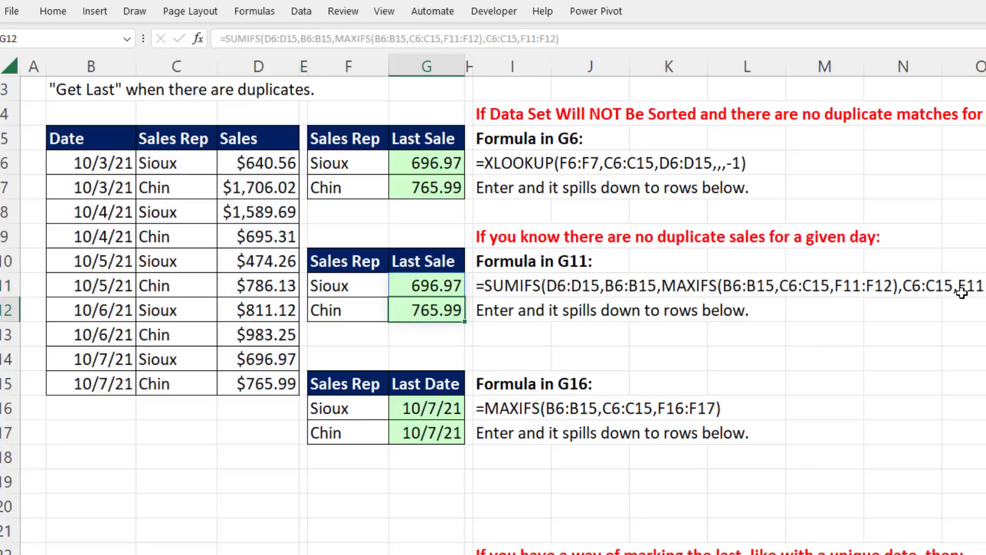
Sort the data set by the Sales column from smallest to largest
left_click(260, 163)
right_click(259, 163)
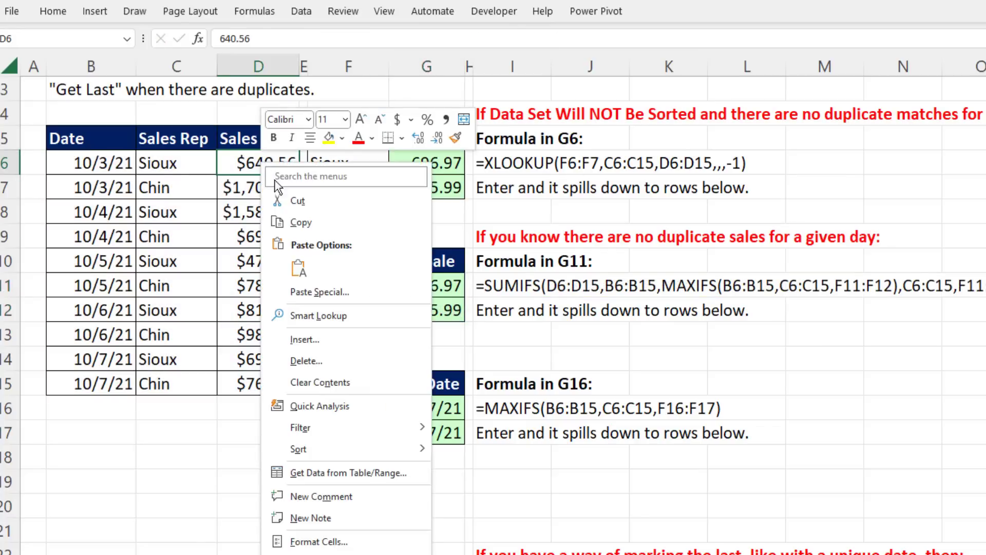
key("Escape")
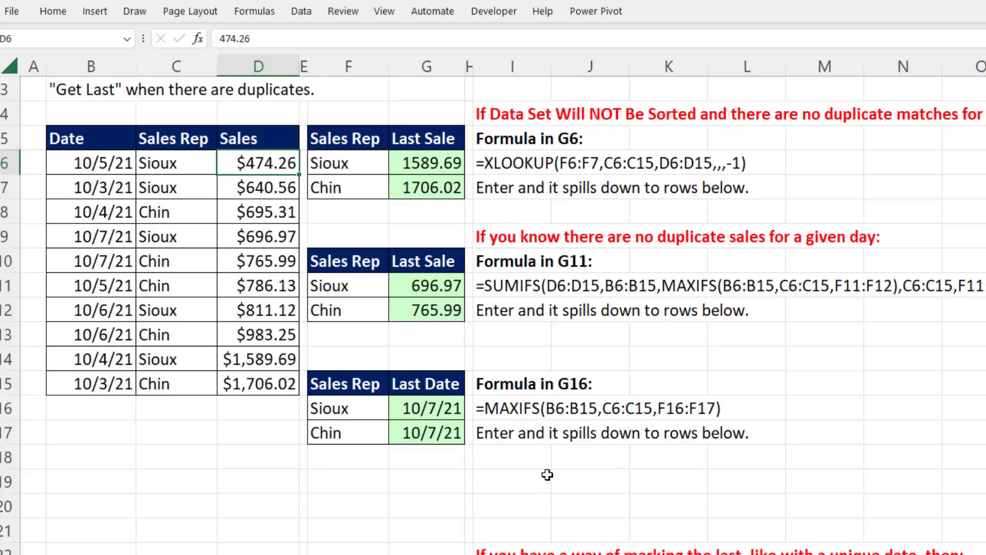
Undo the sort by Sales and examine the XLOOKUP formula in G21 and the alternative formulas below it
key("ctrl+z")
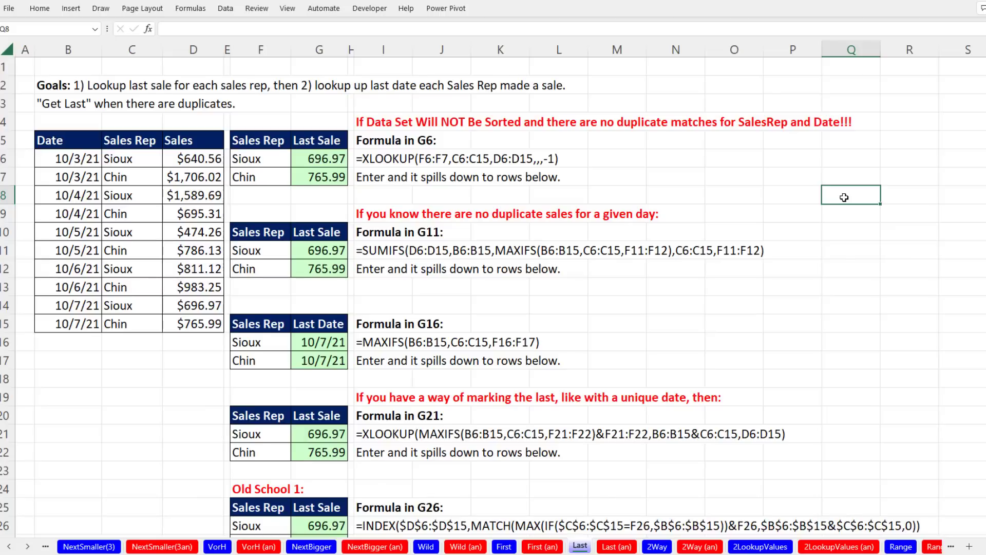
scroll(845, 198, "down", 2)
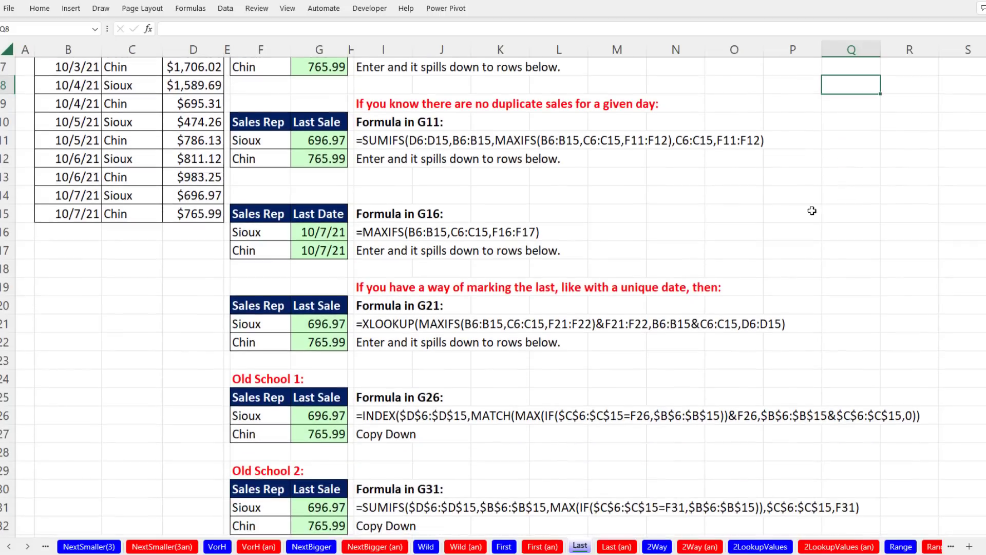
left_click(341, 322)
key("F2")
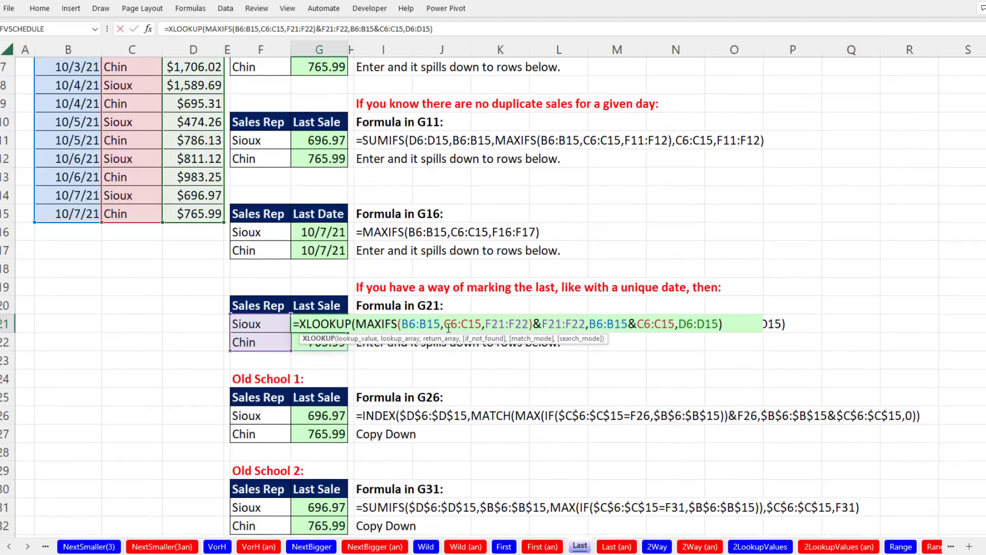
key("Escape")
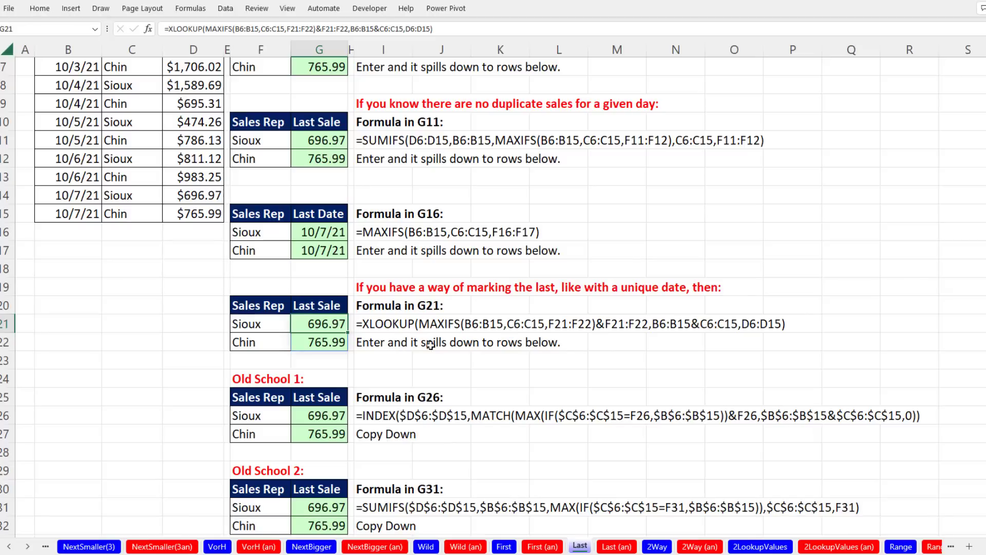
scroll(459, 358, "down", 2)
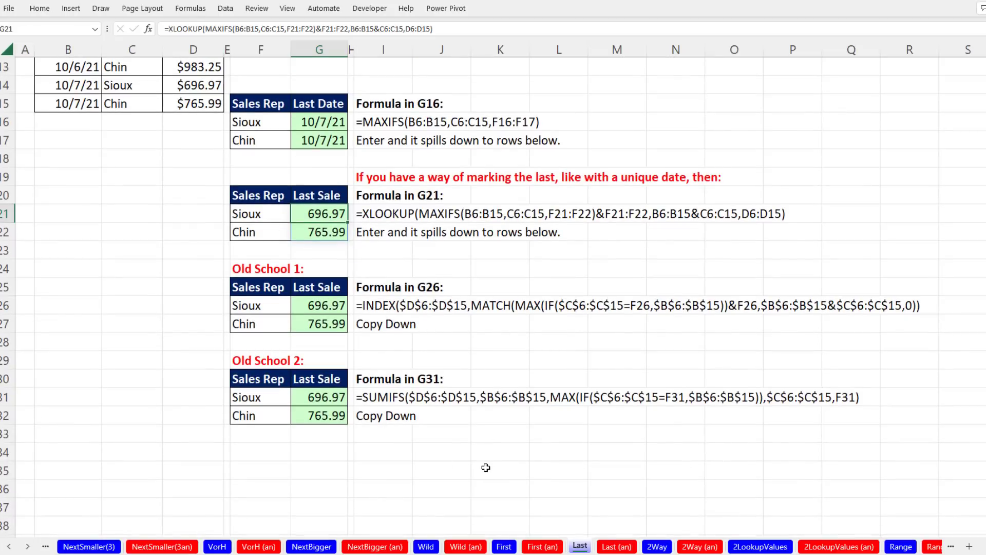
scroll(372, 408, "up", 4)
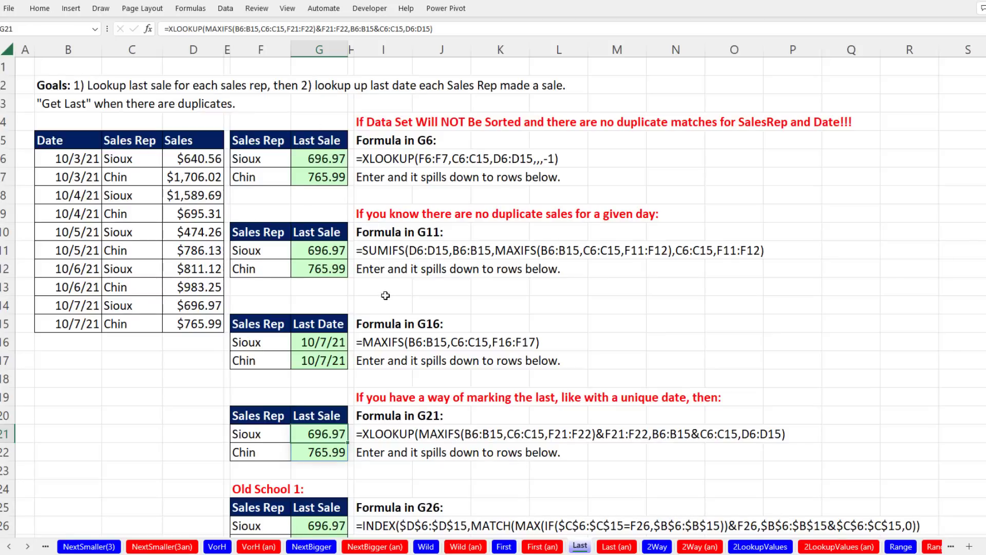
Go to the 2Way sheet and trace the 700–710 gross pay row and the 2-allowance column in the tax table
left_click(659, 548)
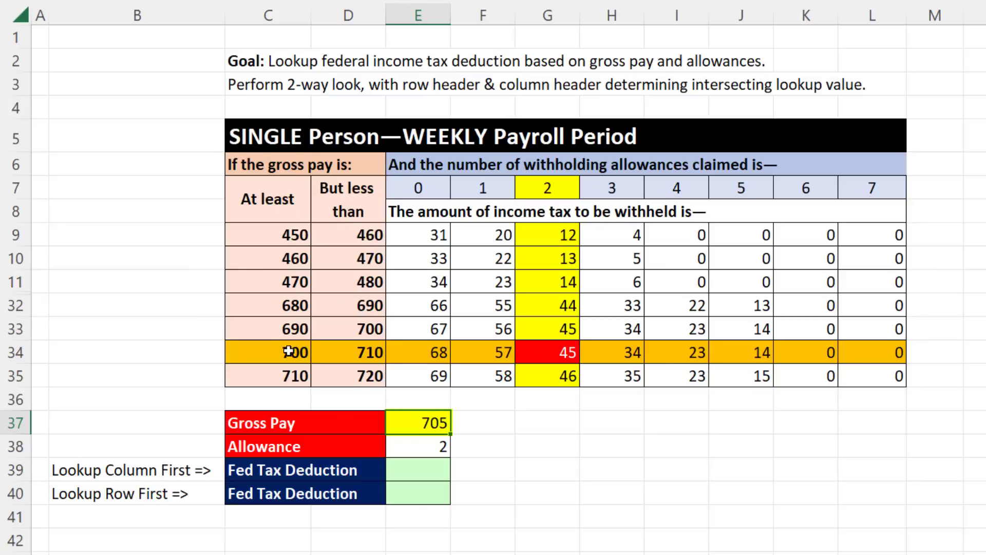
left_click_drag(262, 355, 896, 355)
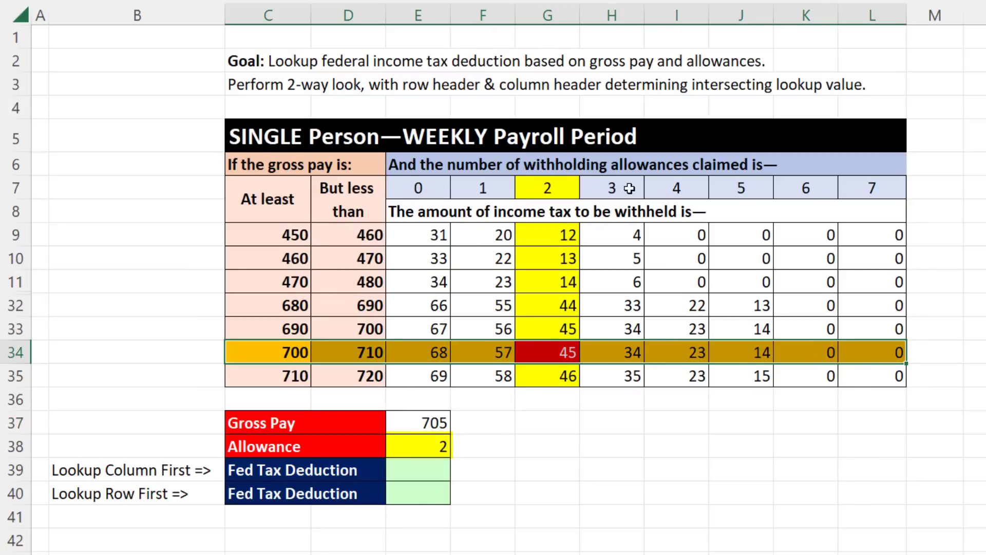
left_click_drag(552, 188, 564, 378)
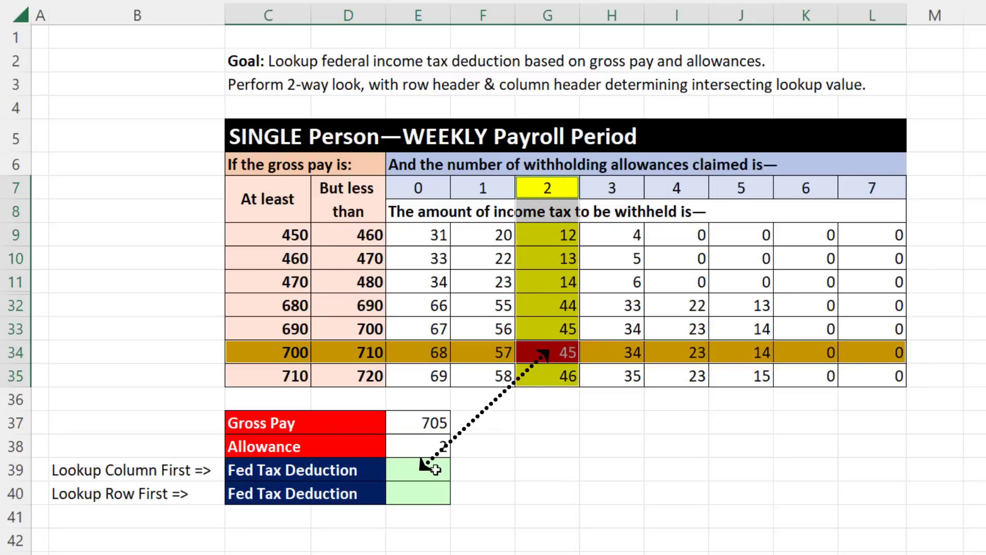
Enter an XLOOKUP in E39 that looks up the allowance E38 in E7:L7 and returns from E9:L35
left_click(435, 469)
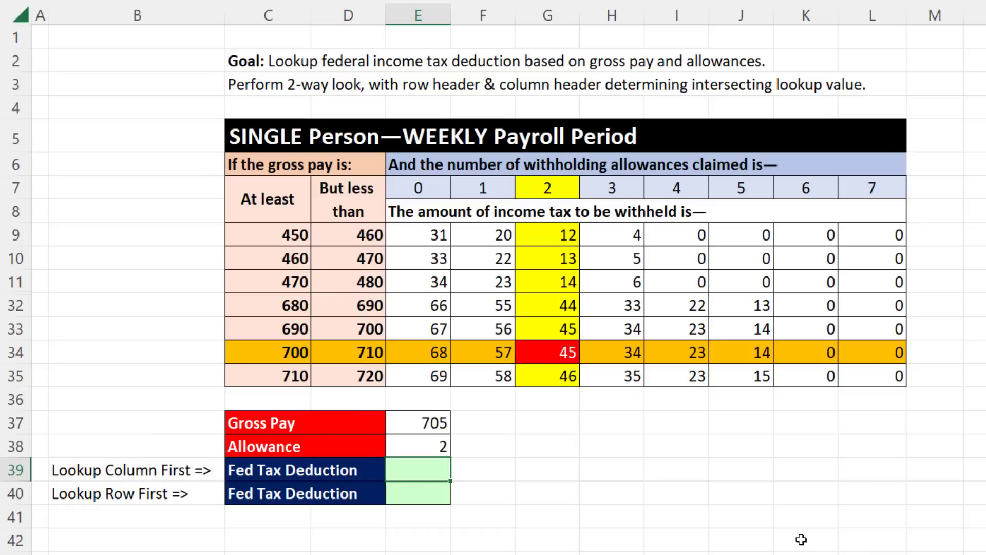
type("=xlookup(")
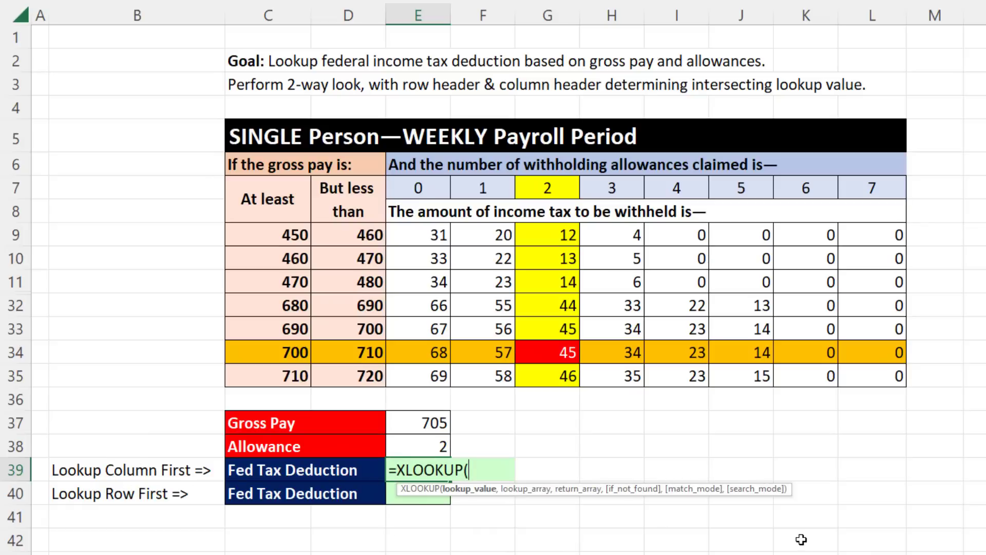
left_click(412, 453)
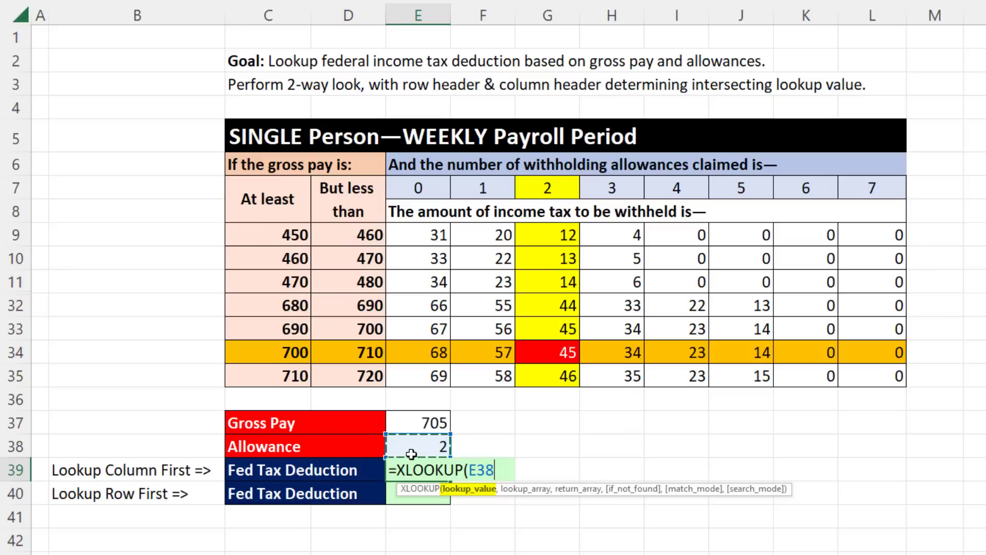
type(",")
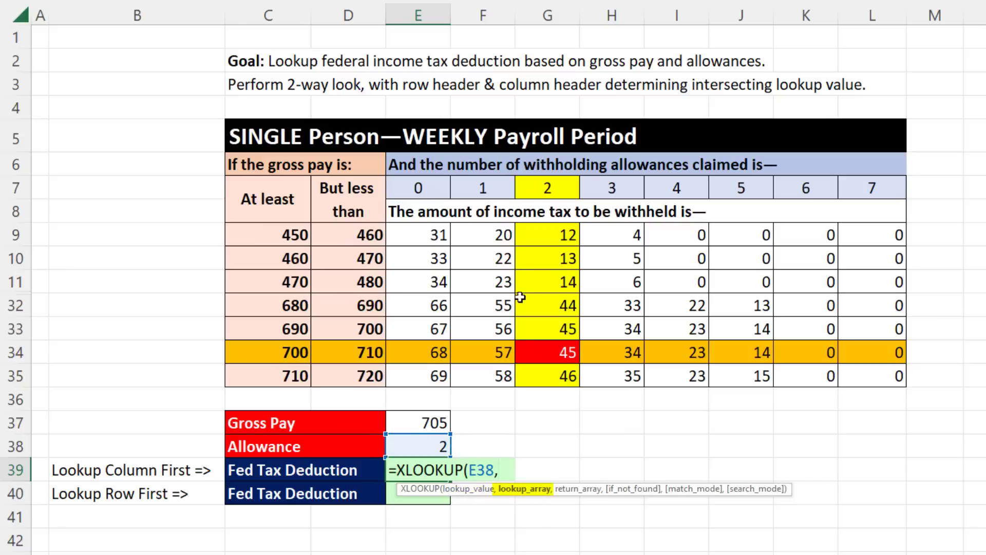
left_click_drag(415, 187, 860, 191)
type(",")
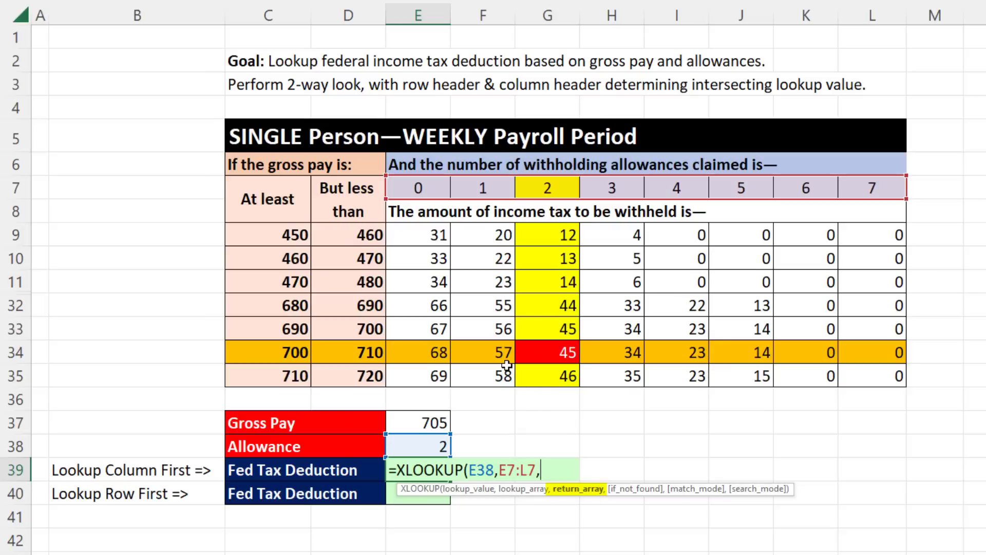
left_click_drag(433, 239, 854, 377)
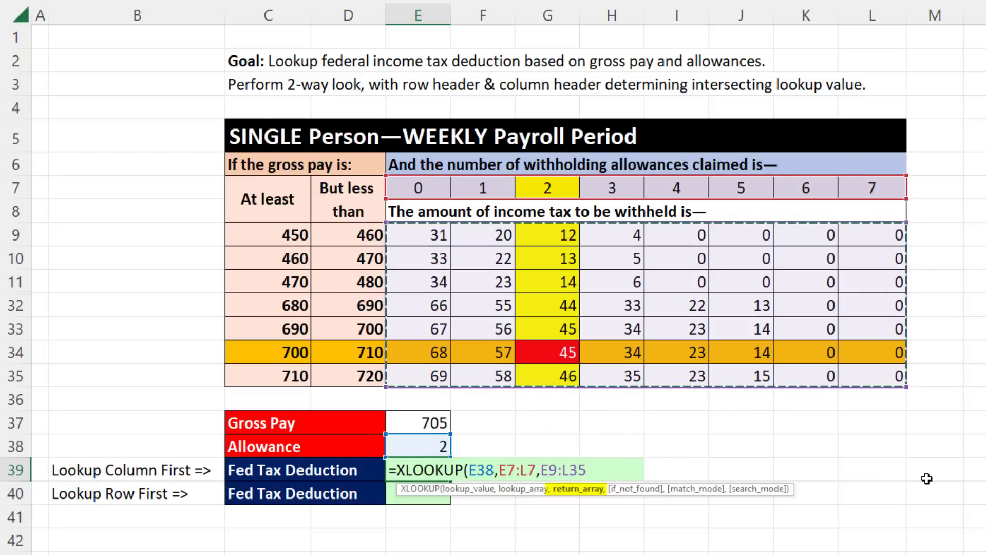
type(")")
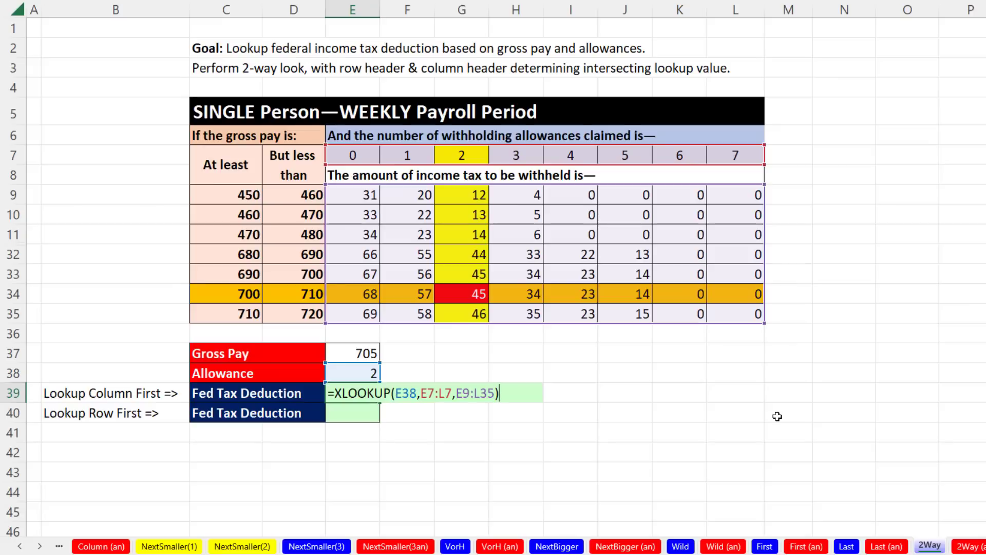
key("ctrl+Return")
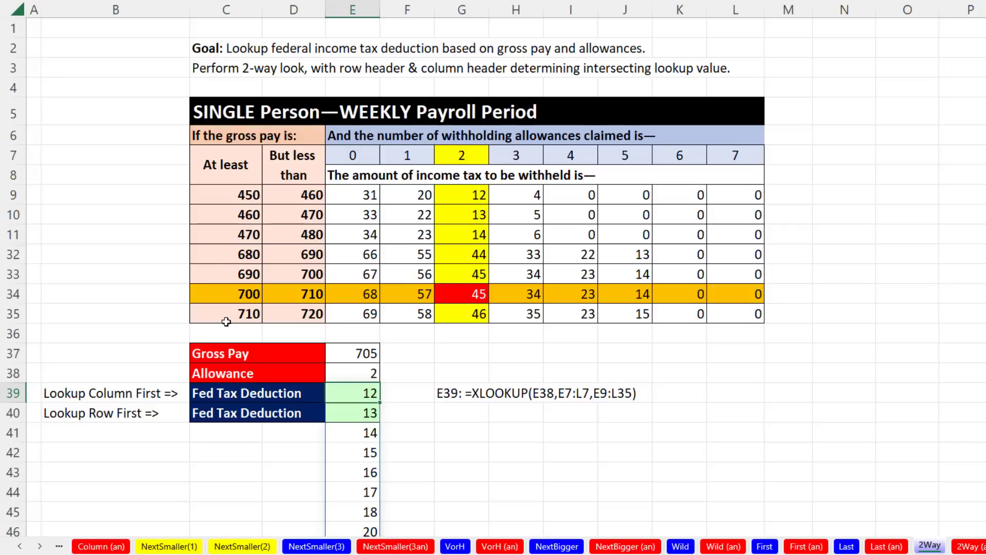
Nest the E39 formula as the return array of an outer XLOOKUP that finds E37 in C9:C35 with match mode -1
key("F2")
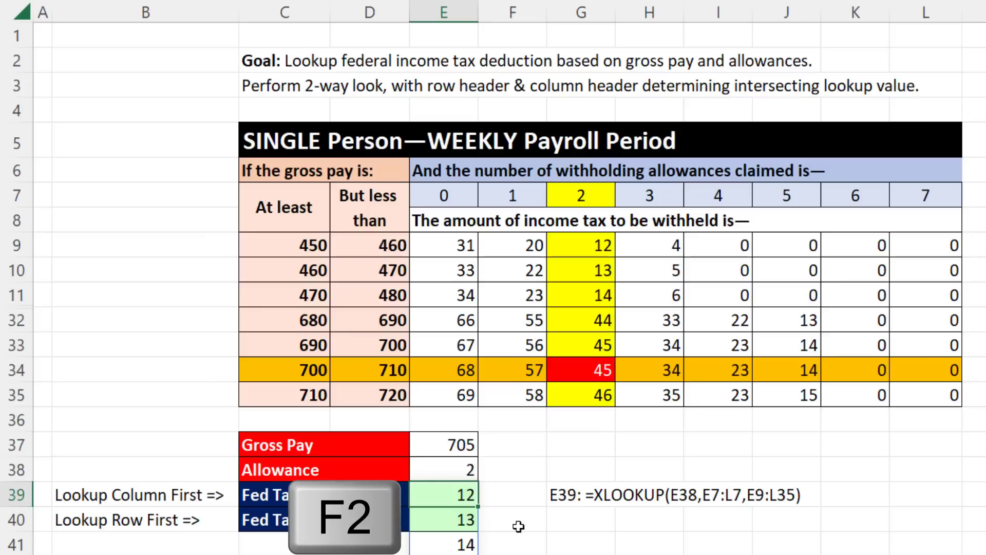
left_click(342, 395)
type("xXLOOKUP(E38,E7:L7,E9:L35")
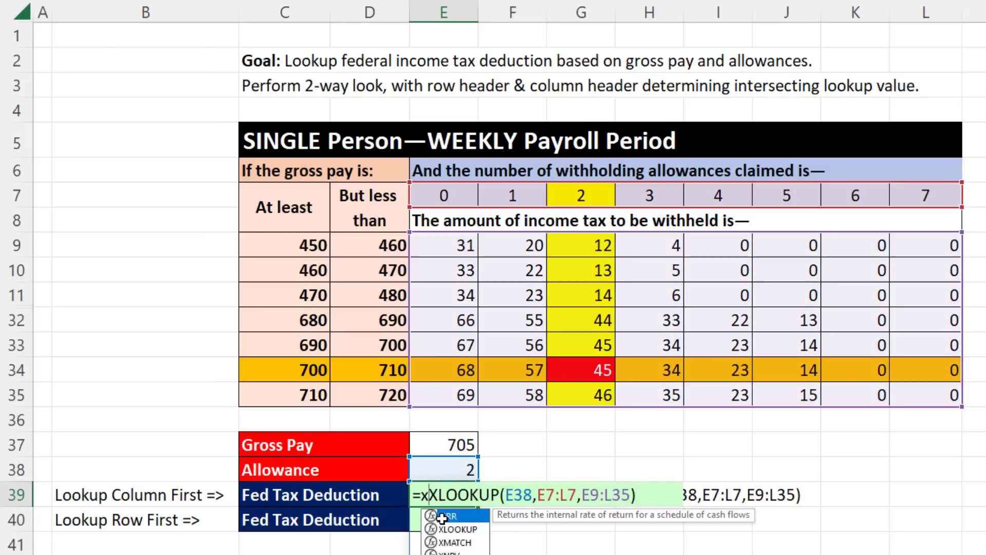
double_click(447, 529)
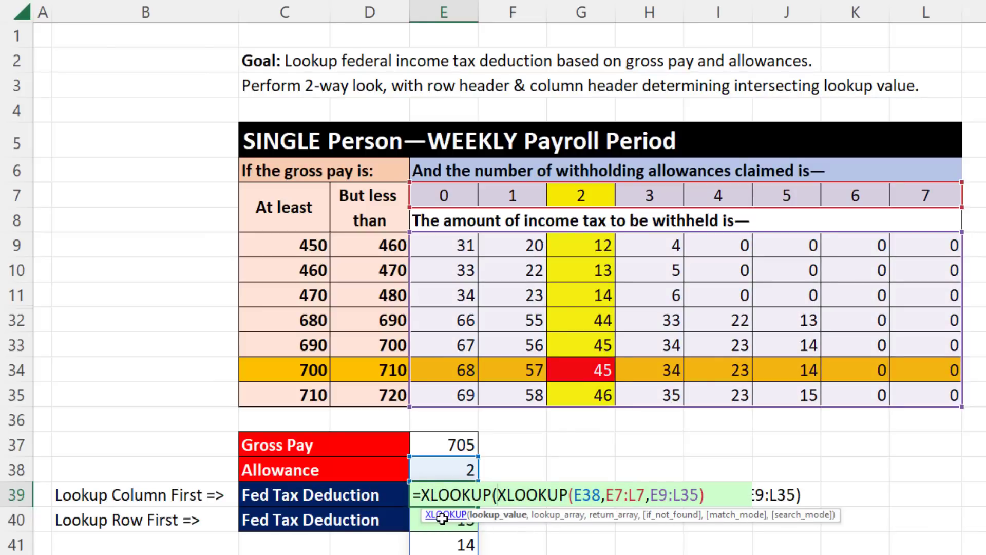
left_click(439, 444)
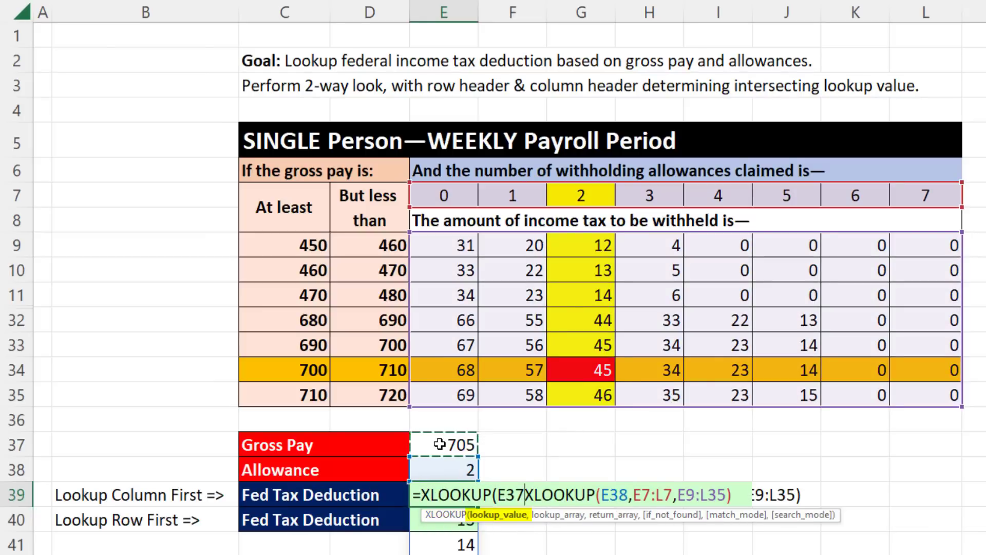
type(",")
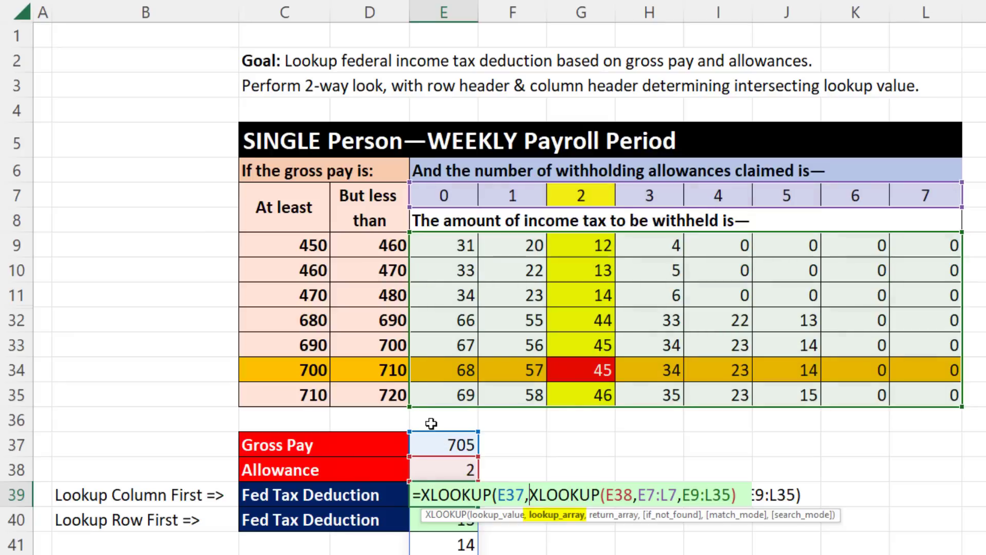
left_click_drag(271, 242, 286, 388)
type(",")
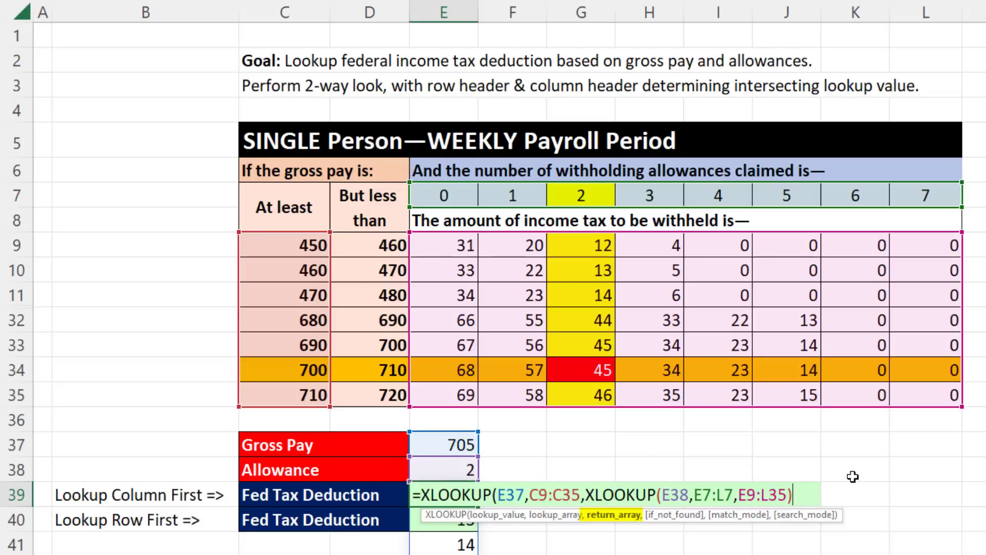
type(",")
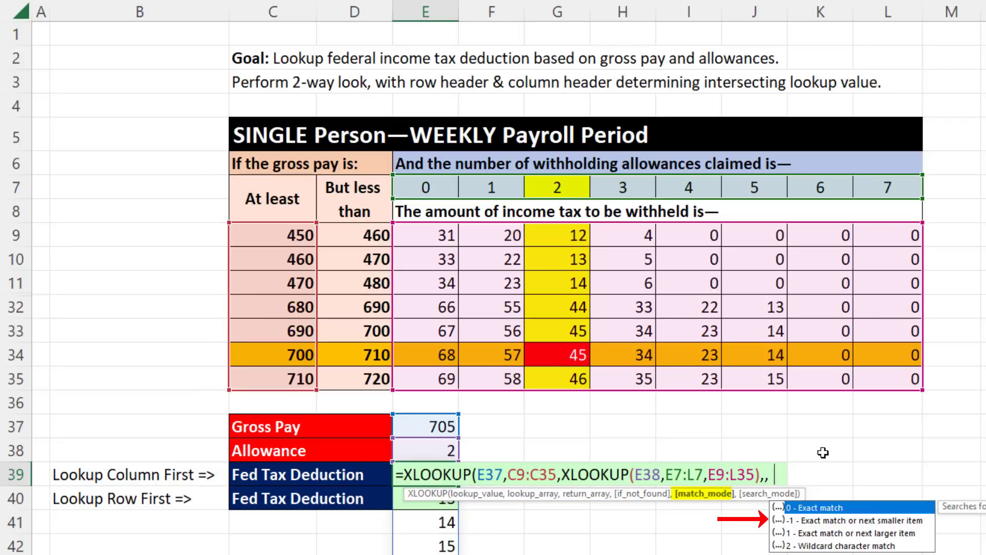
type("-1)")
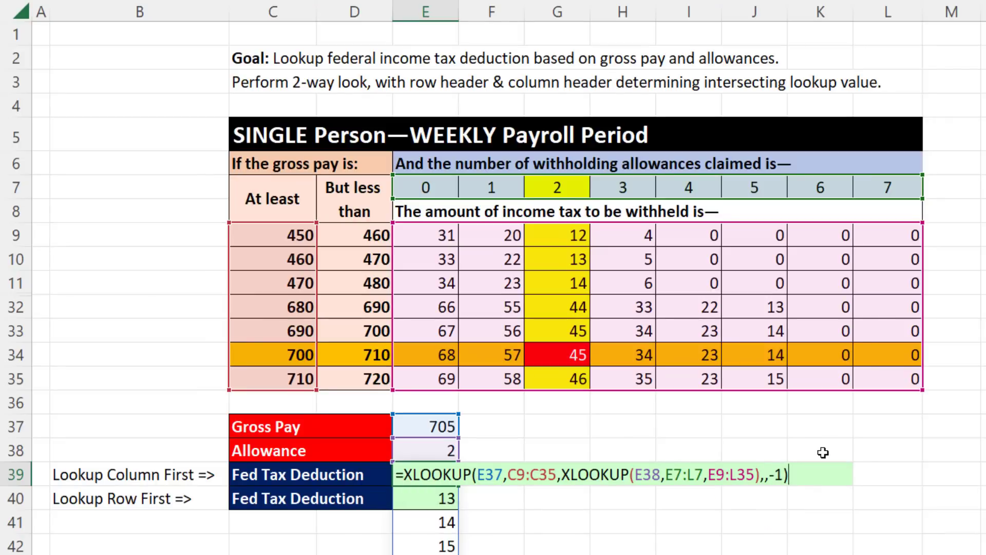
key("ctrl+Return")
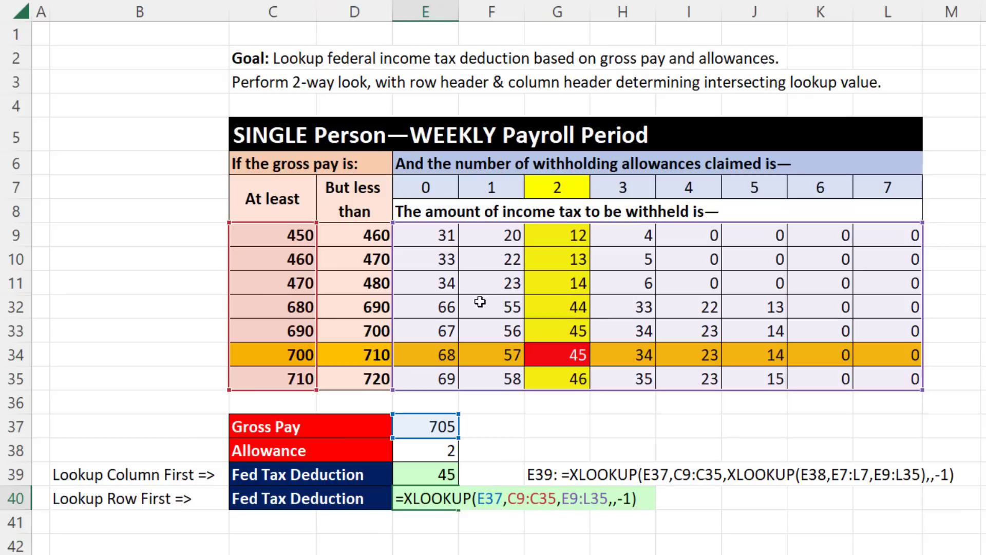
Enter =XLOOKUP(E37,C9:C35,E9:L35,,-1) in E40, and try moving the formula to E42 before undoing that move
key("ctrl+Return")
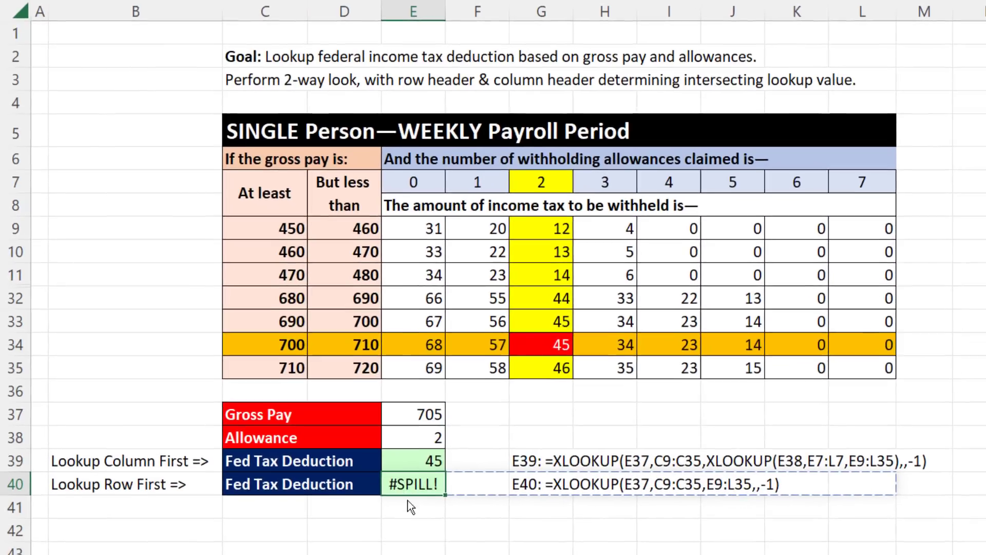
left_click_drag(411, 495, 417, 518)
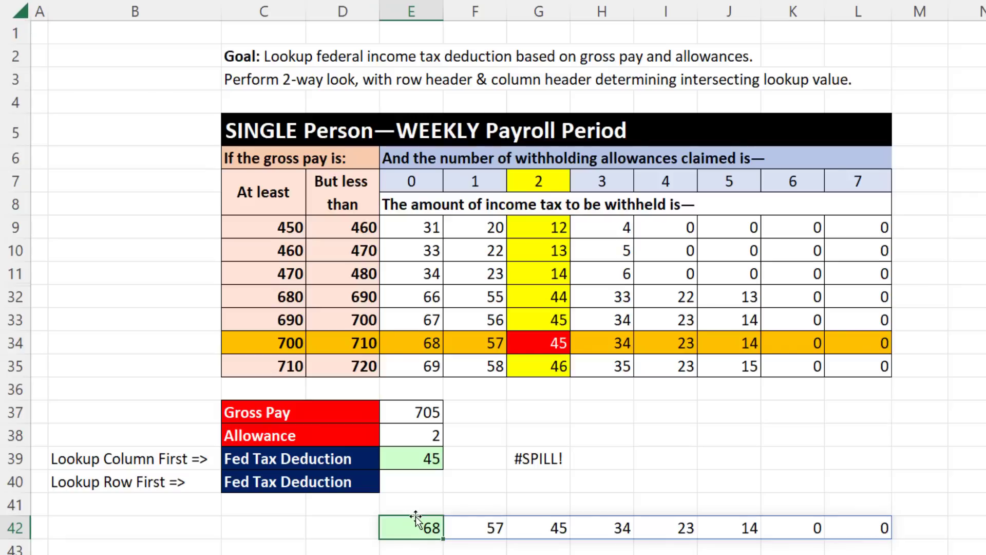
key("ctrl+z")
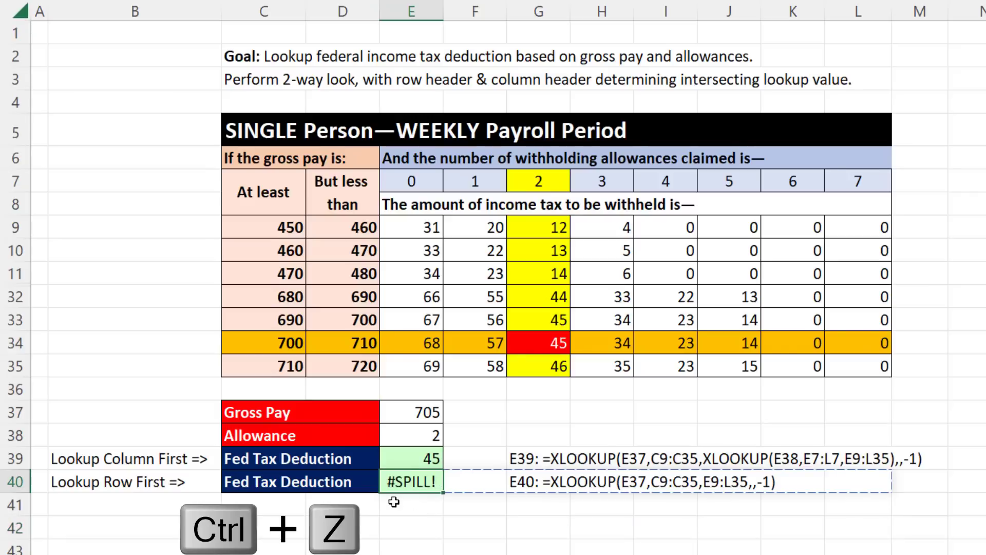
Wrap the E40 formula in an outer XLOOKUP that finds E38 in E7:L7, using the existing XLOOKUP as return array
key("F2")
left_click(392, 483)
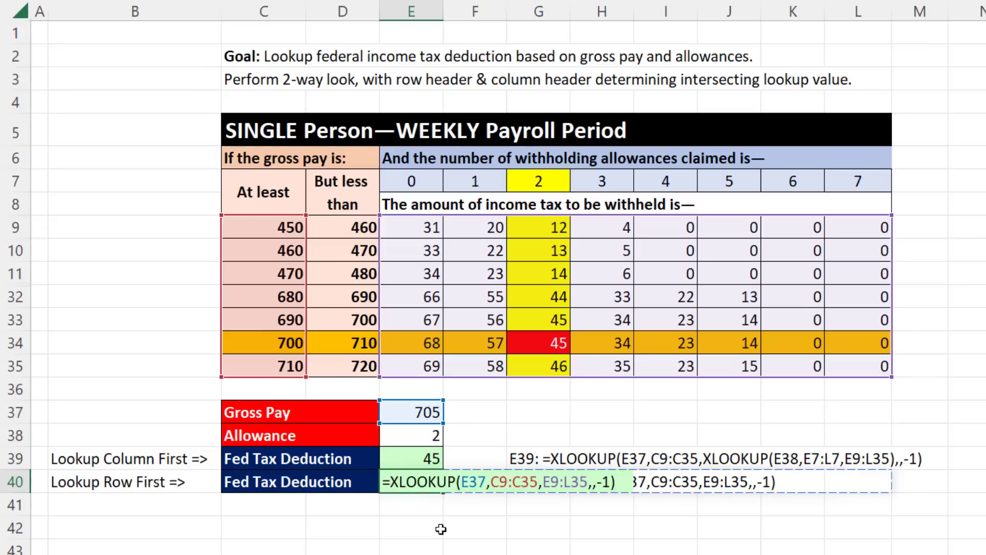
type("XLOOKUP(")
left_click(420, 436)
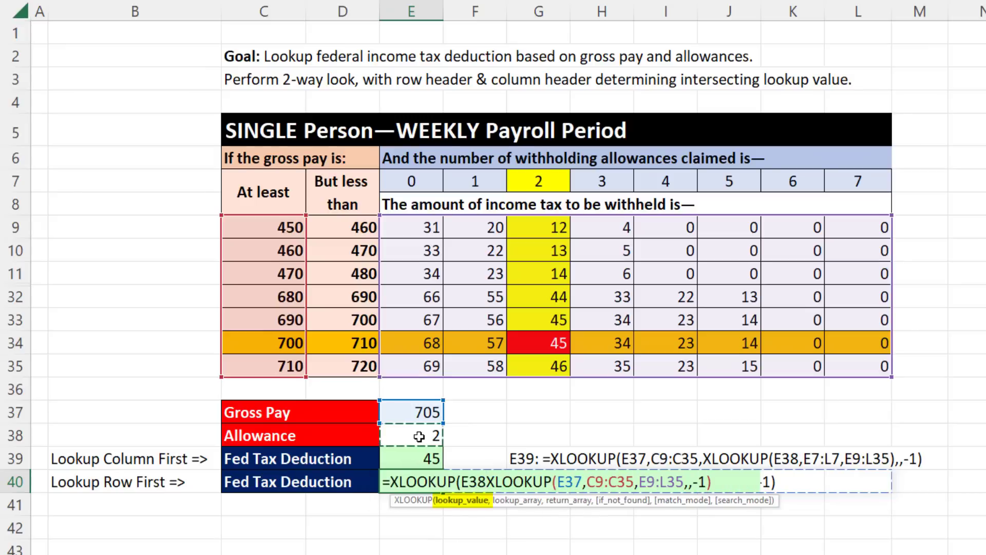
type(",")
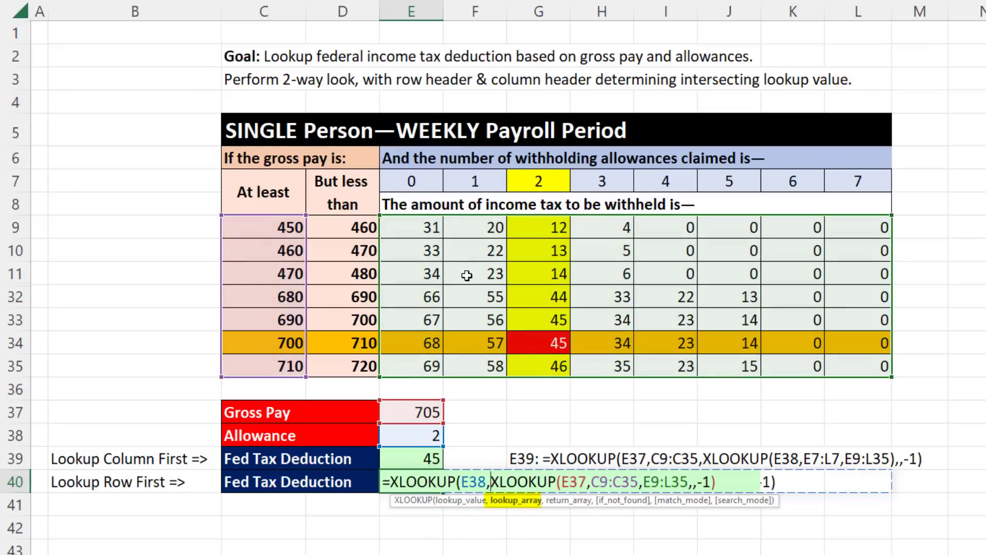
left_click_drag(412, 184, 855, 183)
type(",-1")
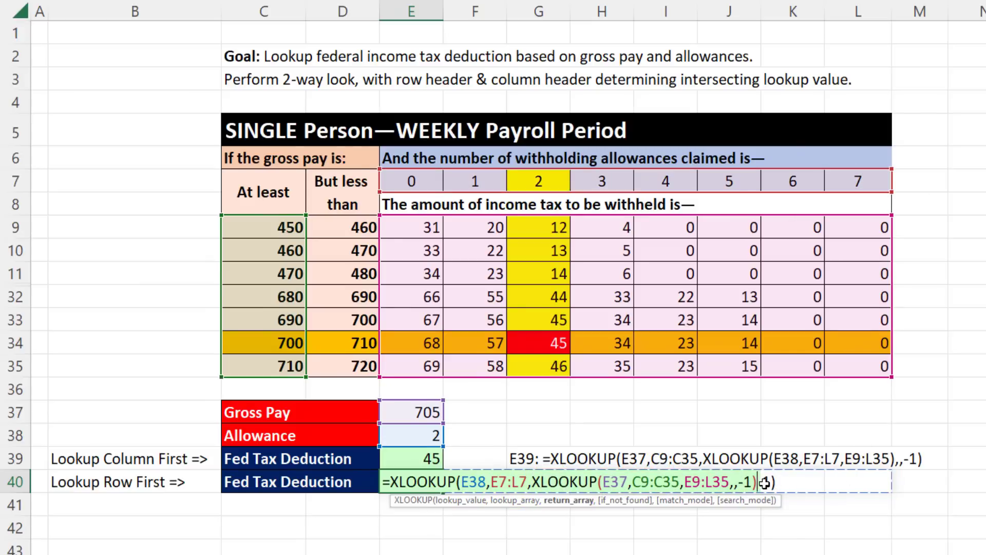
type(")")
key("Return")
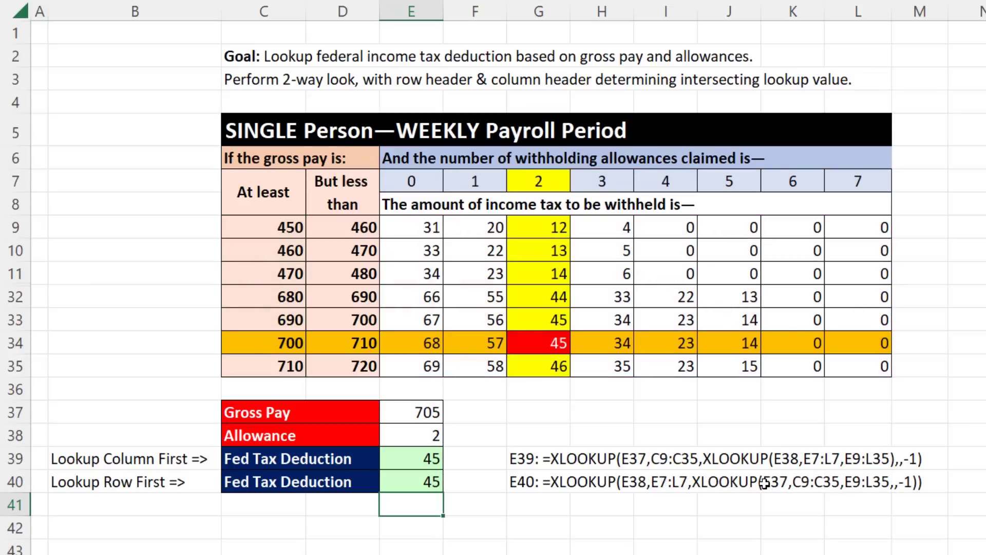
Test both tax deduction lookups by setting the Gross Pay in E37 to 460, and undo that change
left_click(422, 430)
left_click(423, 413)
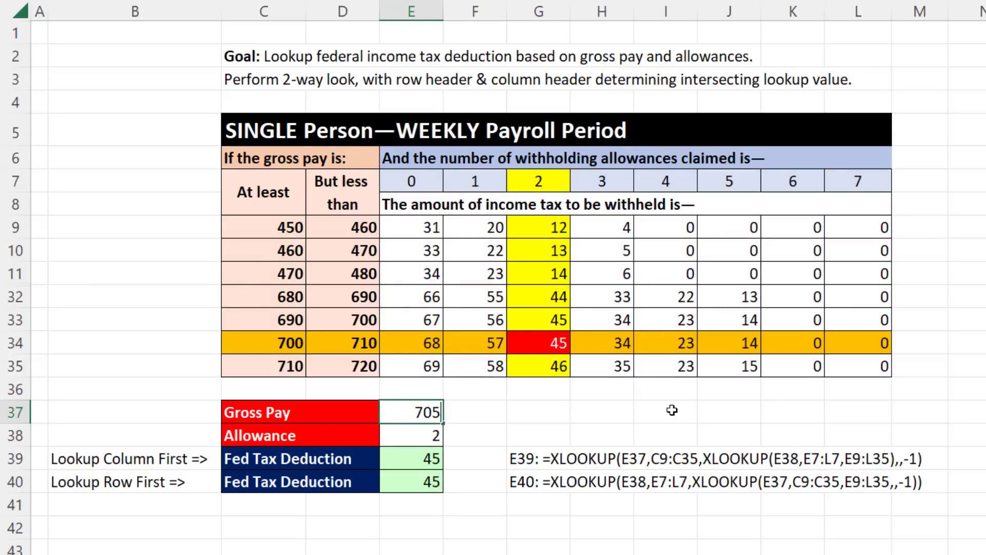
key("BackSpace")
key("BackSpace")
key("BackSpace")
type("460")
key("ctrl+Return")
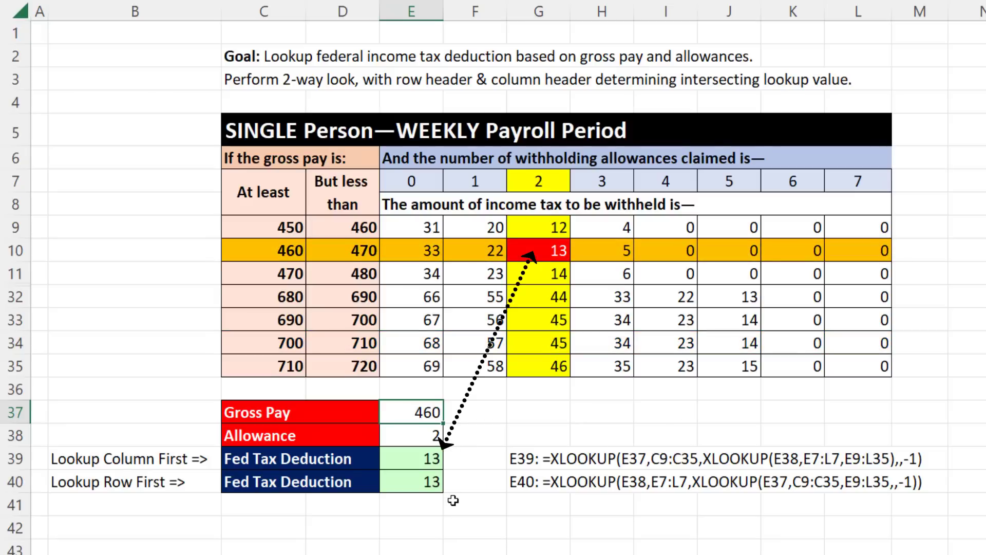
key("ctrl+z")
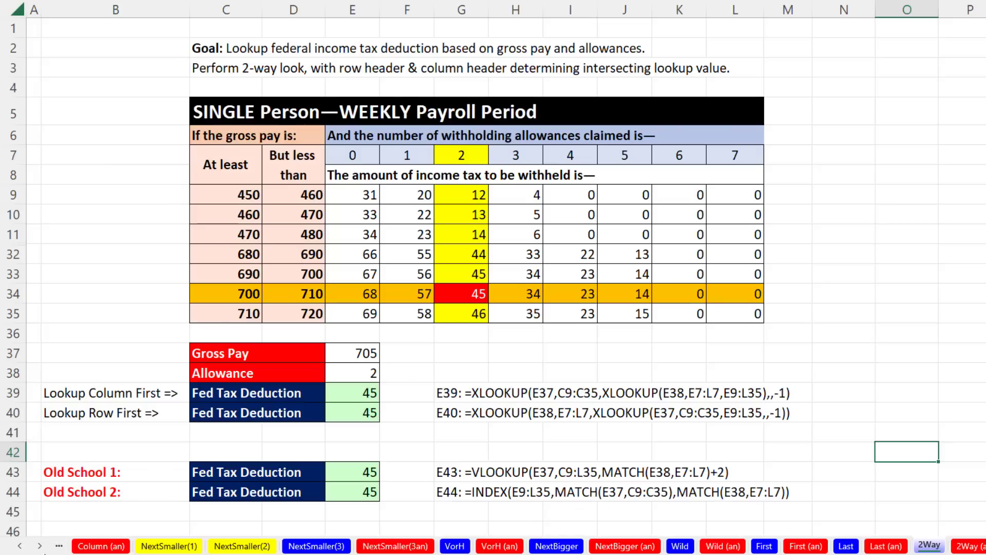
Open the 2LookupValues sheet
left_click(40, 546)
left_click(39, 546)
left_click(39, 546)
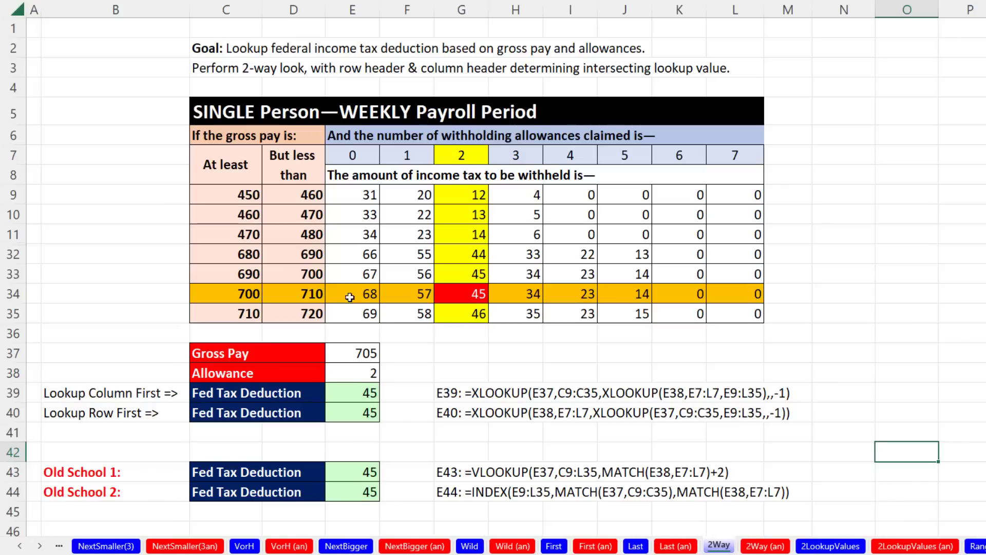
left_click(843, 548)
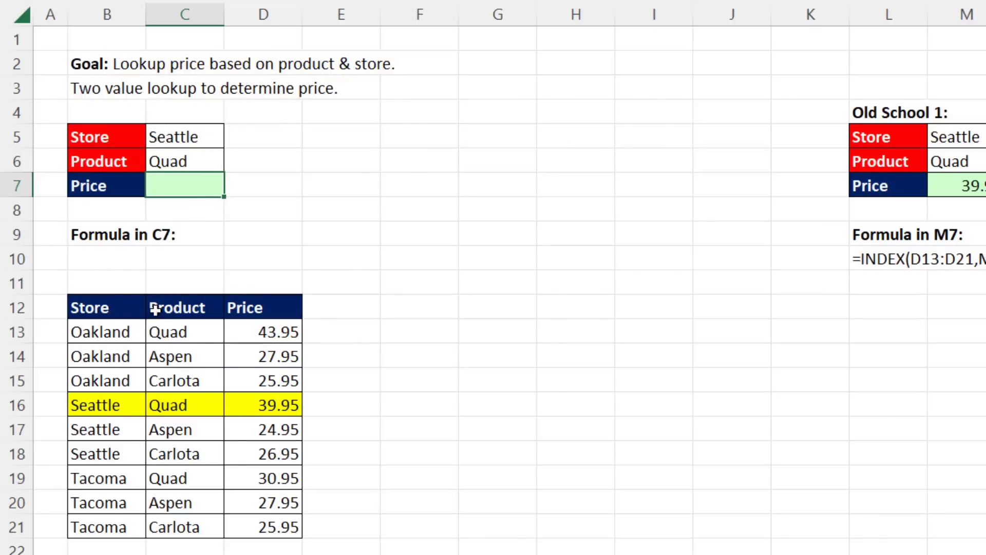
Examine the Quad rows for Oakland, Seattle and Tacoma in the price table, and the store and product inputs in C5 and C6
left_click_drag(90, 331, 255, 341)
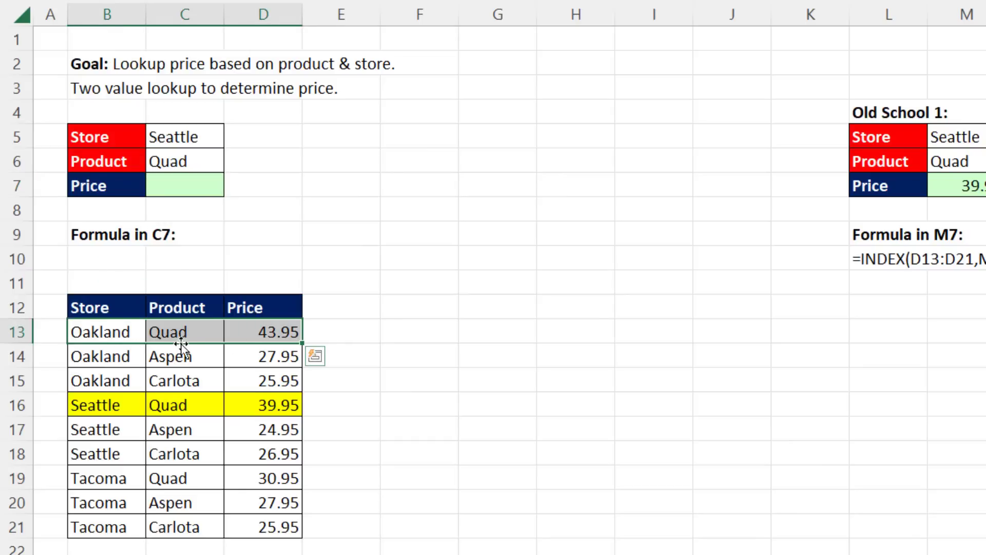
left_click_drag(99, 407, 227, 406)
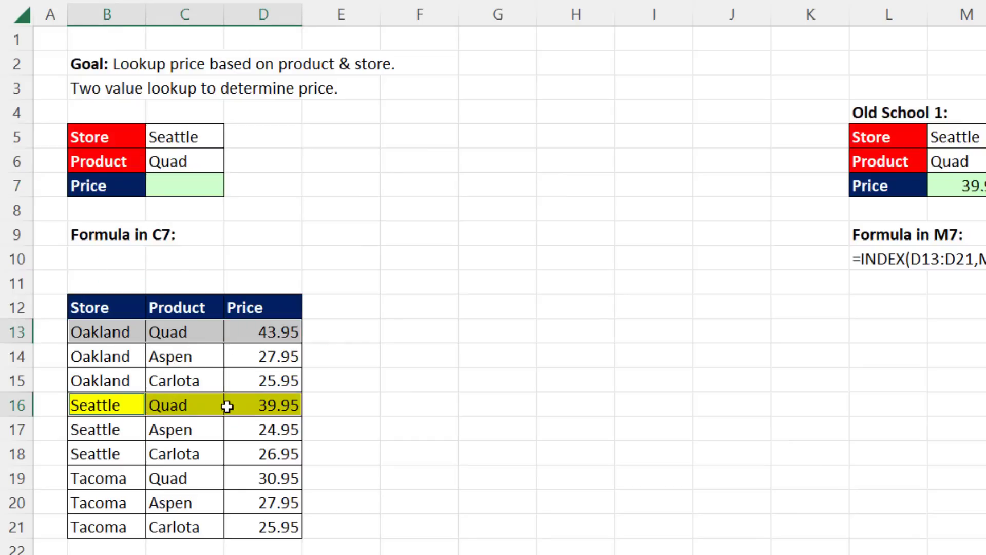
left_click_drag(95, 480, 267, 478)
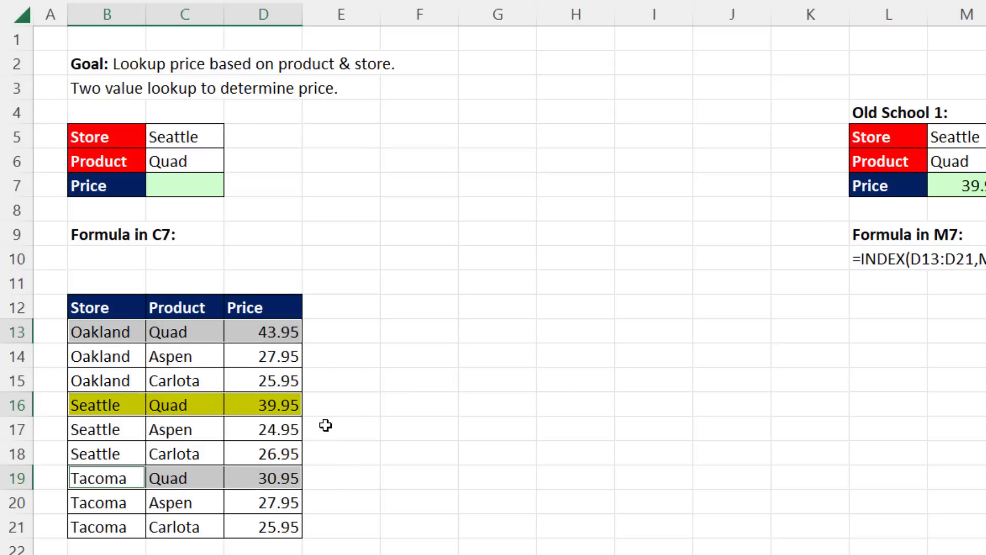
left_click(200, 137)
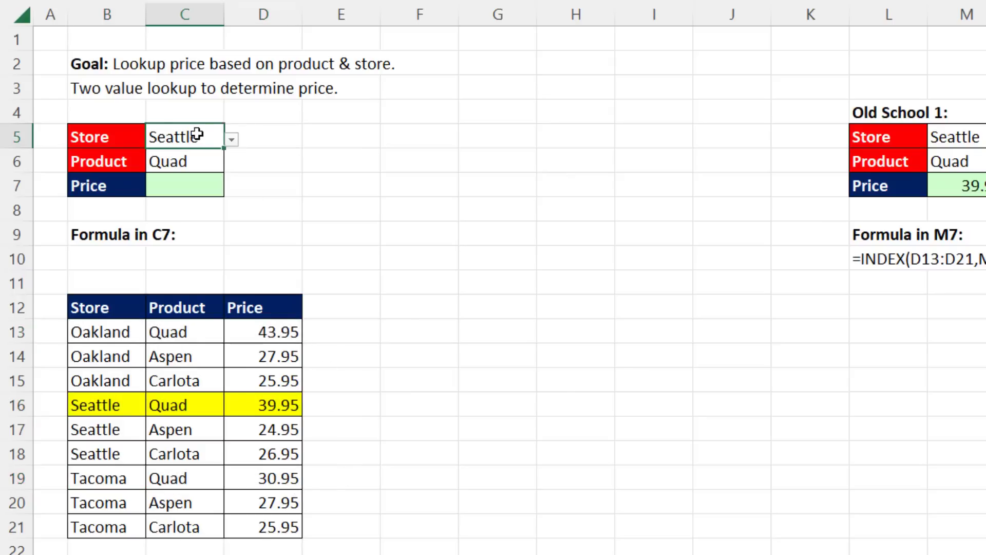
left_click(182, 161)
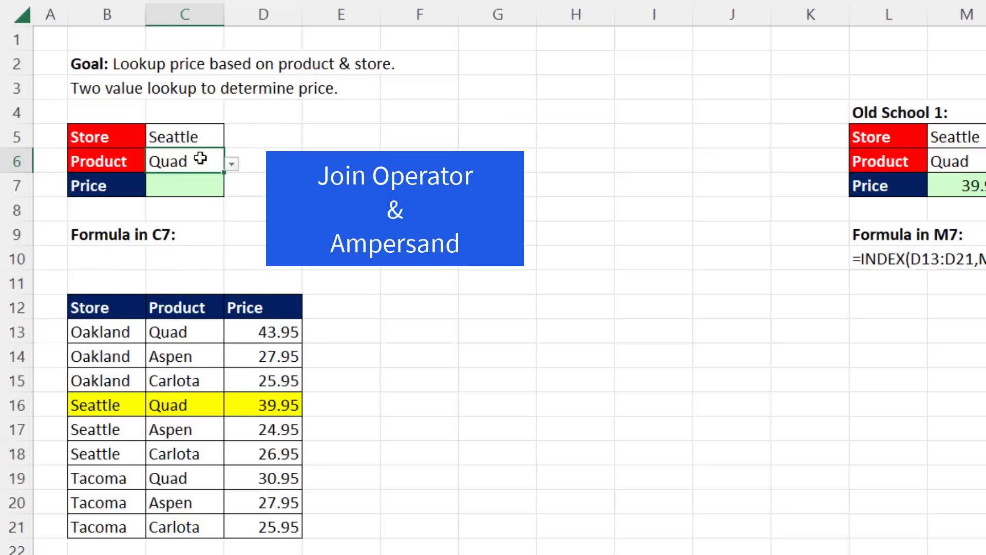
Start an XLOOKUP in the Price cell C7 with the joined store and product C5&C6 as lookup value
left_click(200, 185)
type("= XLOOKUP(")
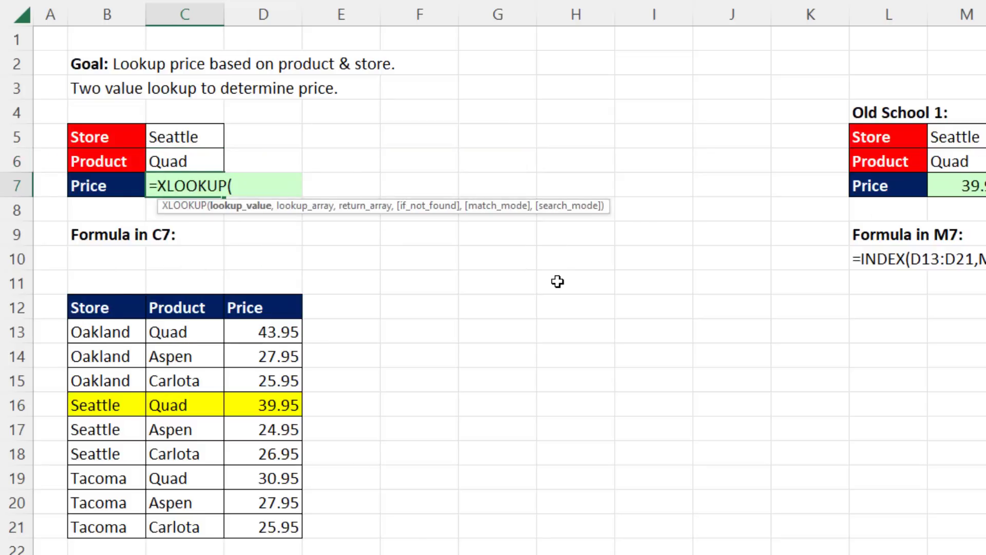
key("Up")
key("Up")
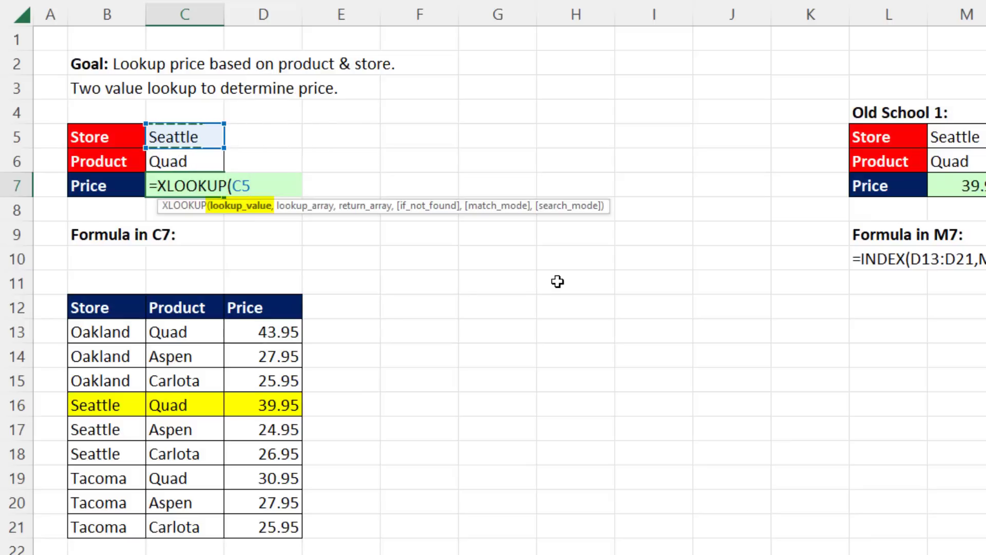
type("&")
key("Up")
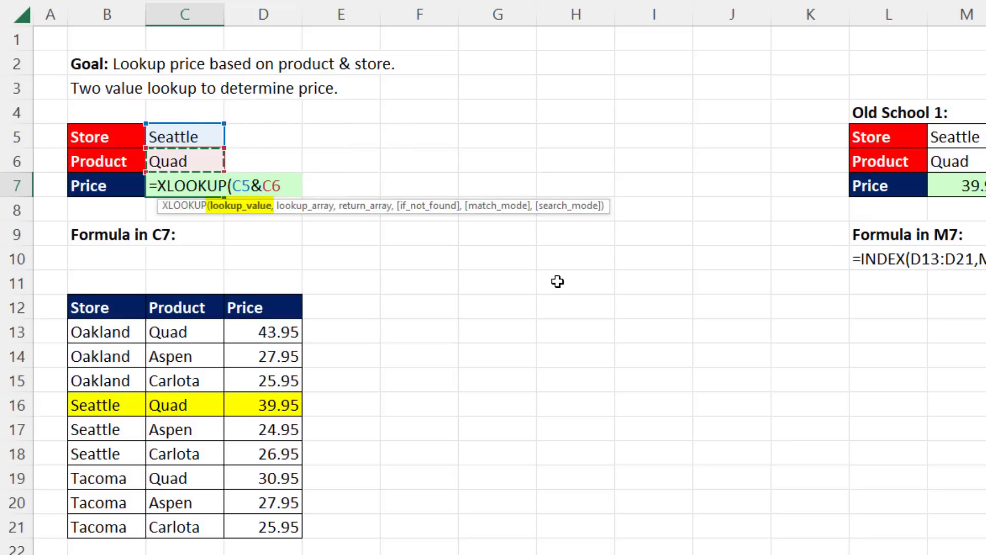
type(",")
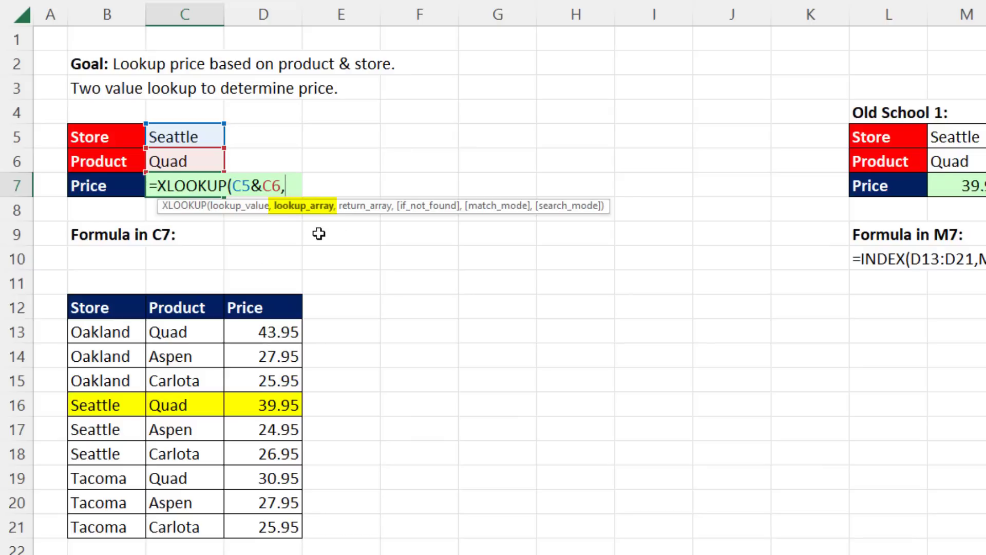
Set the lookup array of the C7 formula to the joined store and product columns B13:B21&C13:C21
left_click_drag(171, 333, 168, 524)
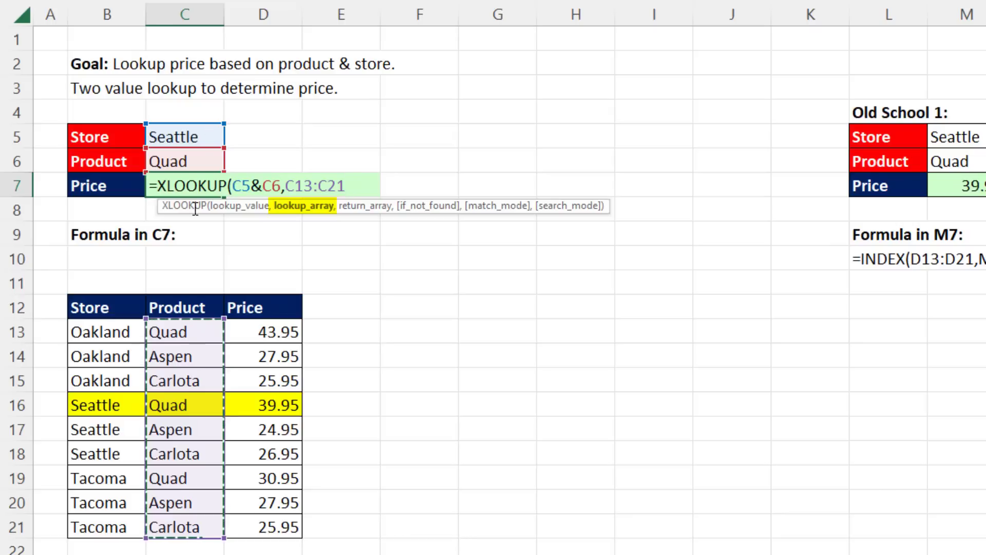
left_click(89, 334)
left_click_drag(89, 334, 100, 517)
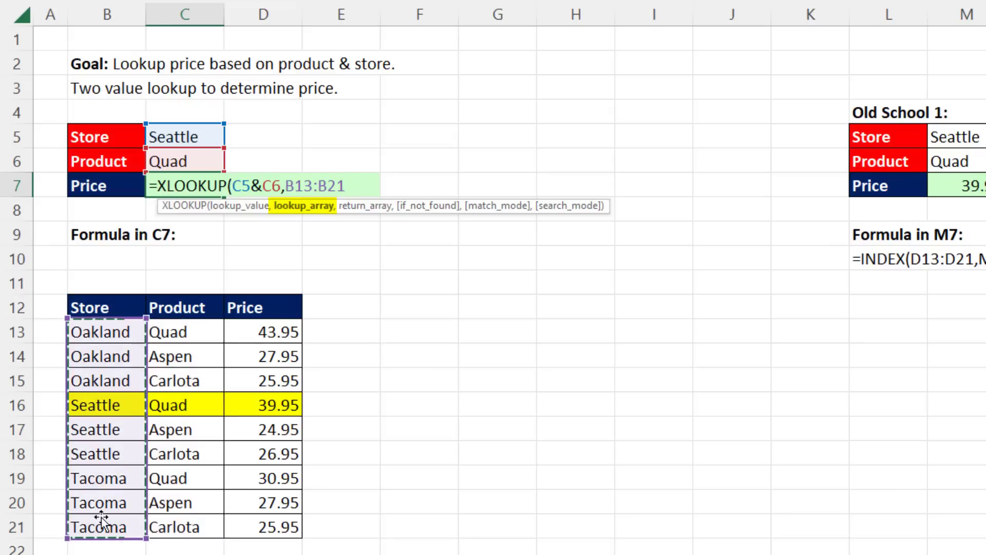
type("&")
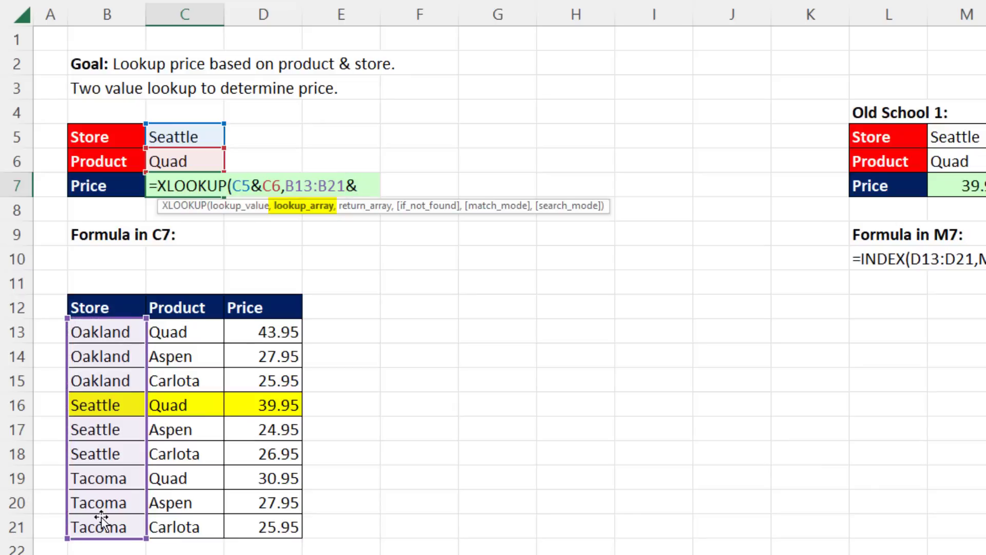
left_click_drag(162, 332, 165, 529)
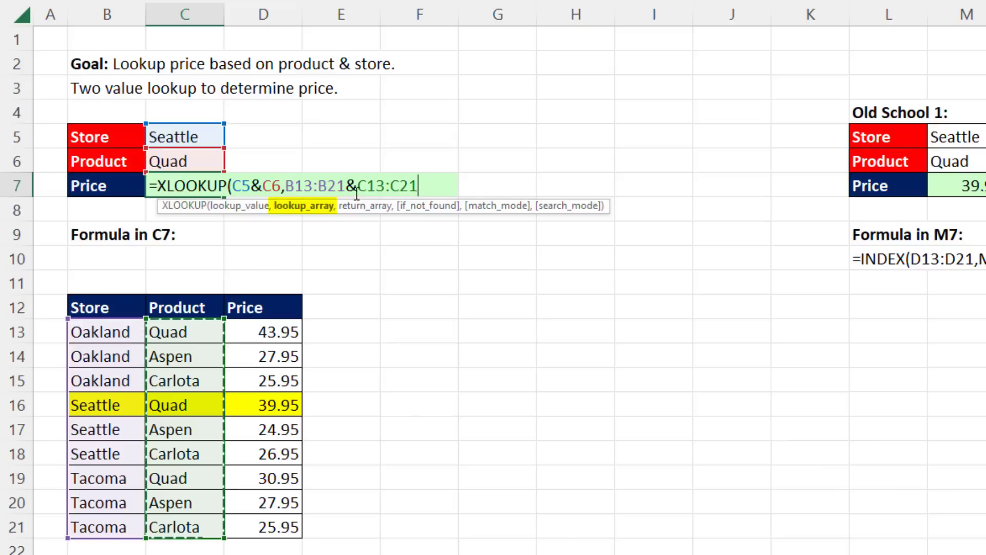
Evaluate the joined lookup array and the joined lookup value in place within the C7 formula, restoring the references each time
left_click_drag(286, 190, 419, 187)
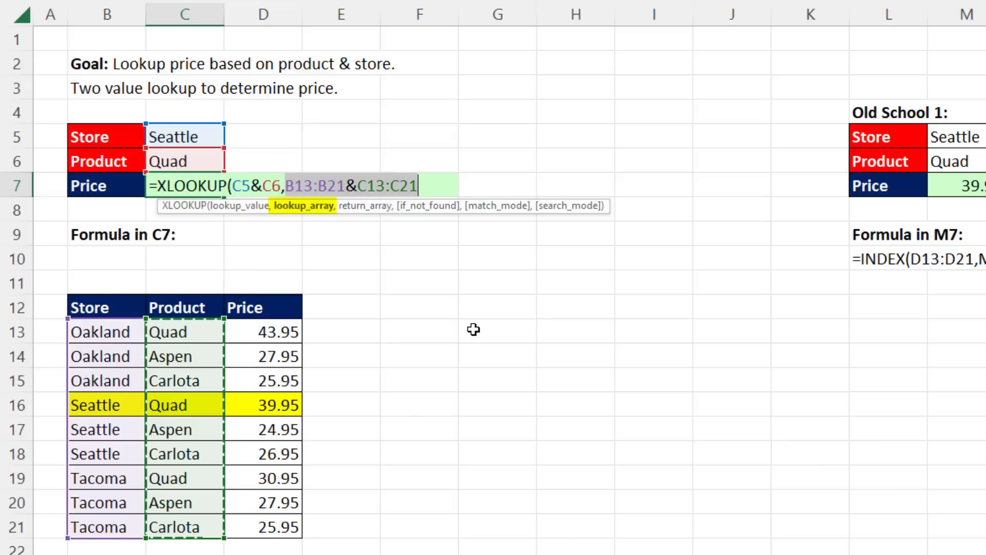
key("F9")
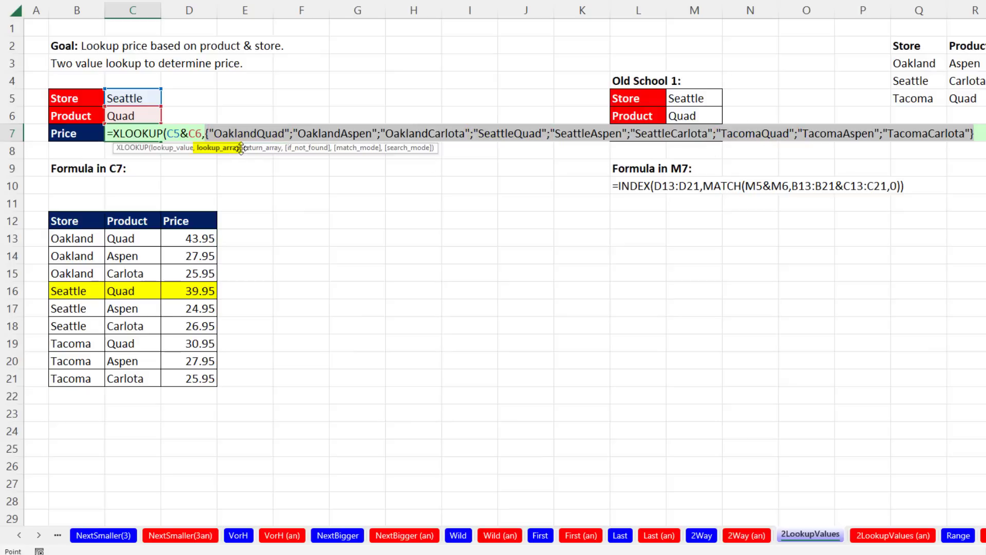
key("ctrl+z")
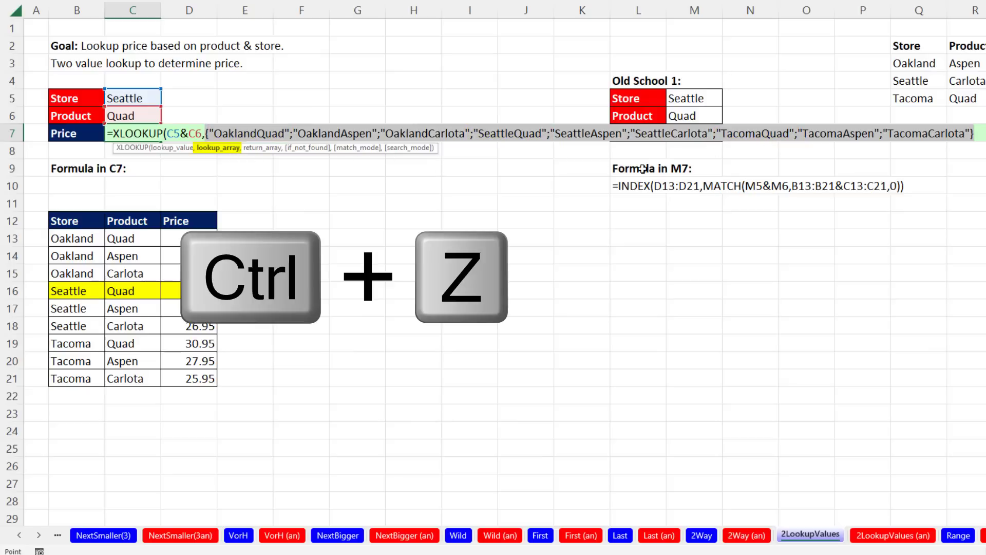
key("ctrl+z")
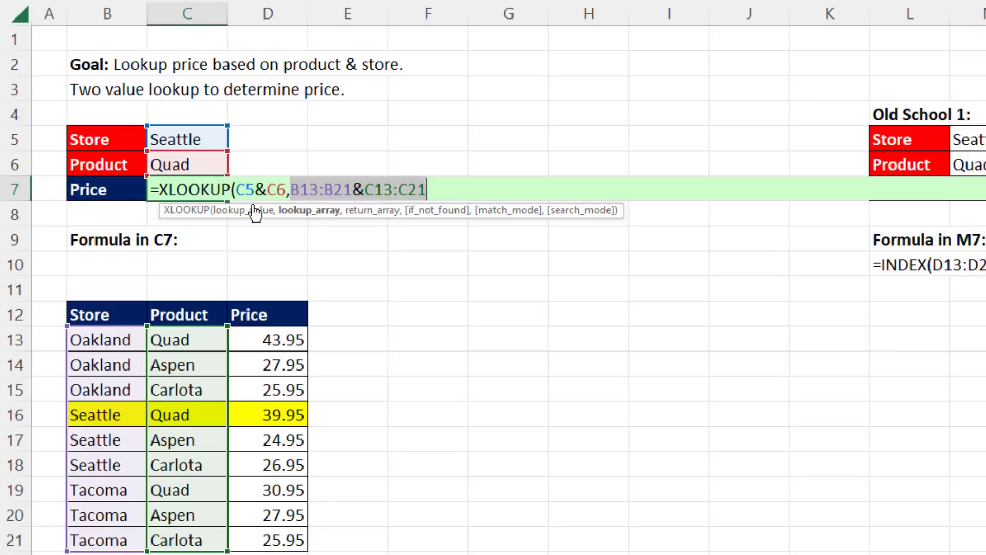
left_click(175, 149)
key("F9")
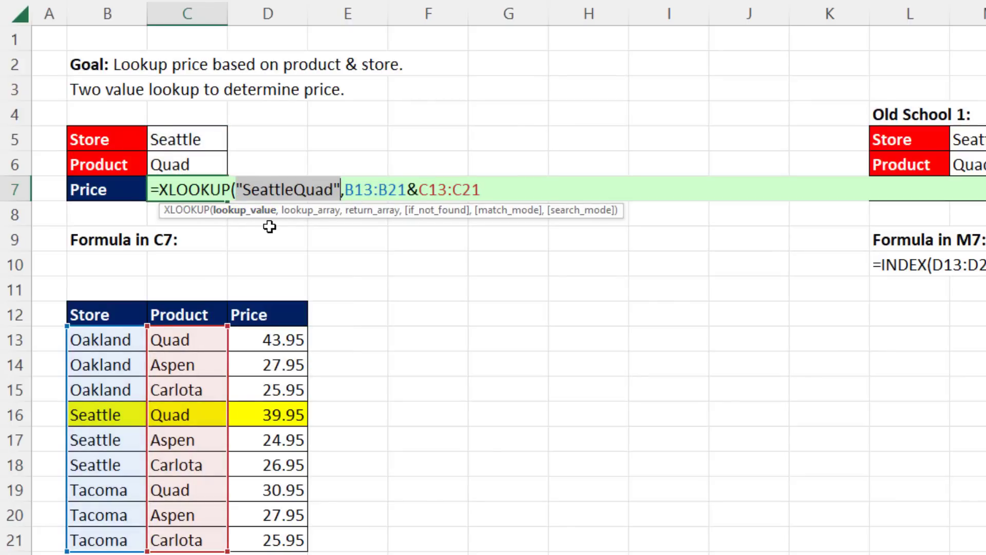
key("ctrl+z")
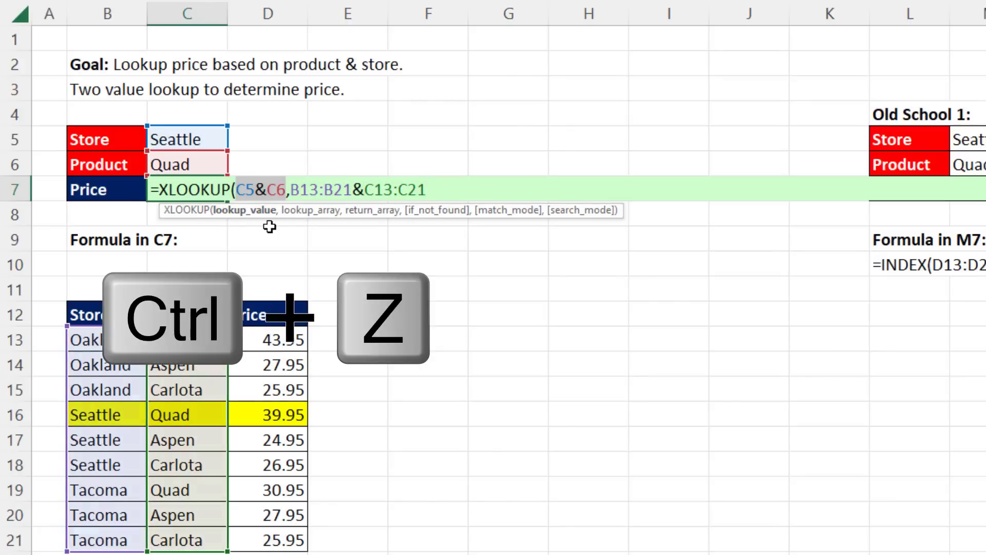
Add the price column D13:D21 as return array and enter =XLOOKUP(C5&C6,B13:B21&C13:C21,D13:D21) in C7
left_click(433, 193)
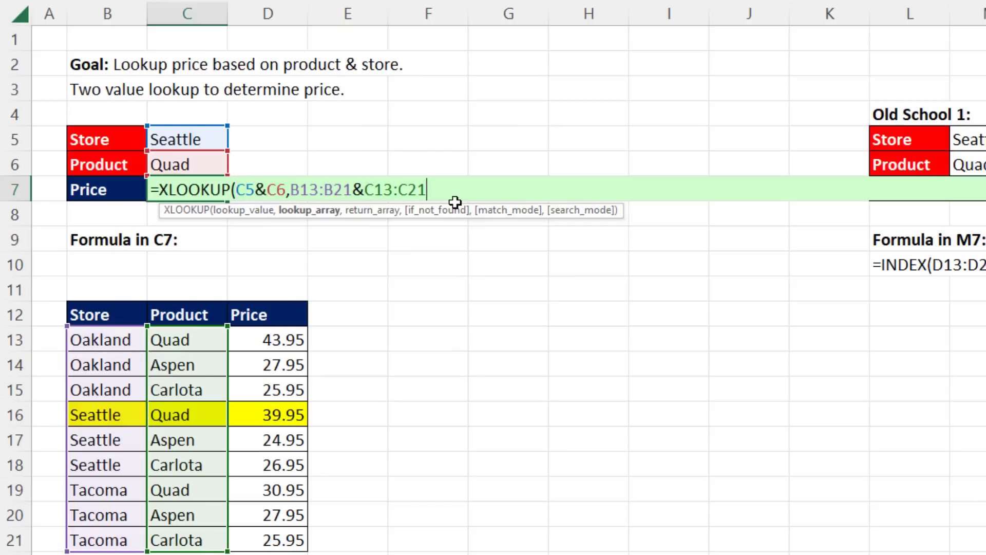
type(",")
left_click_drag(248, 339, 247, 538)
type(")")
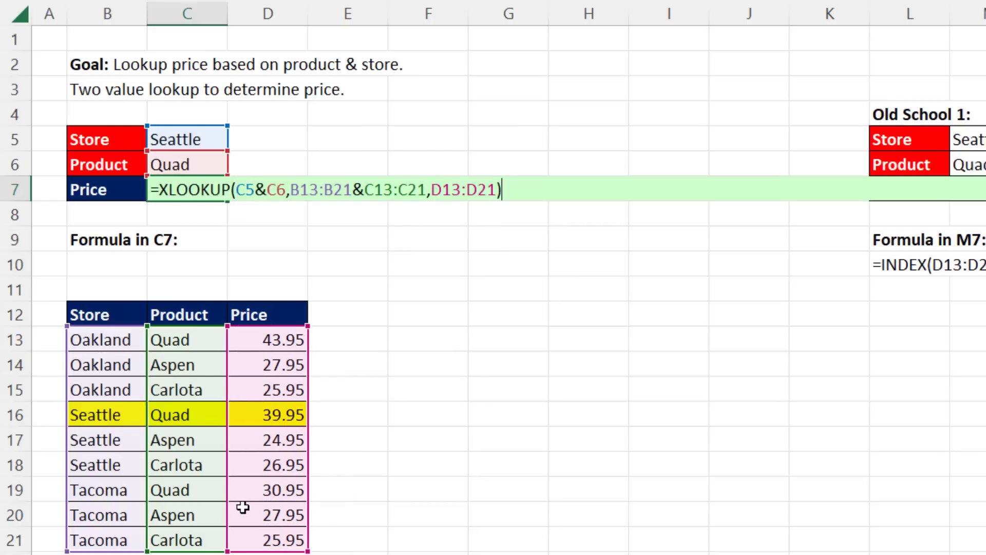
key("Return")
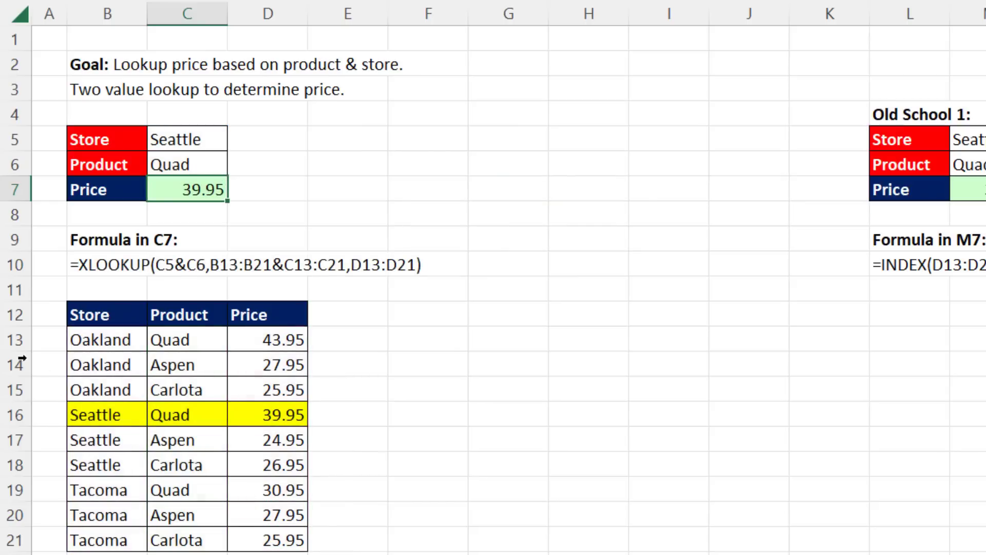
Test the price lookup by choosing Oakland as the store in C5, and undo that choice
left_click(211, 137)
left_click(236, 138)
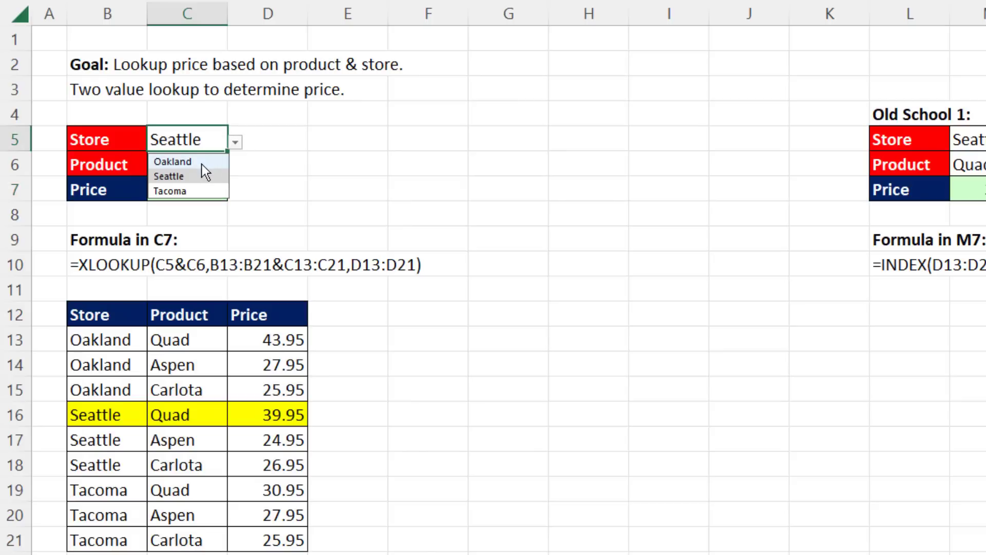
left_click(201, 164)
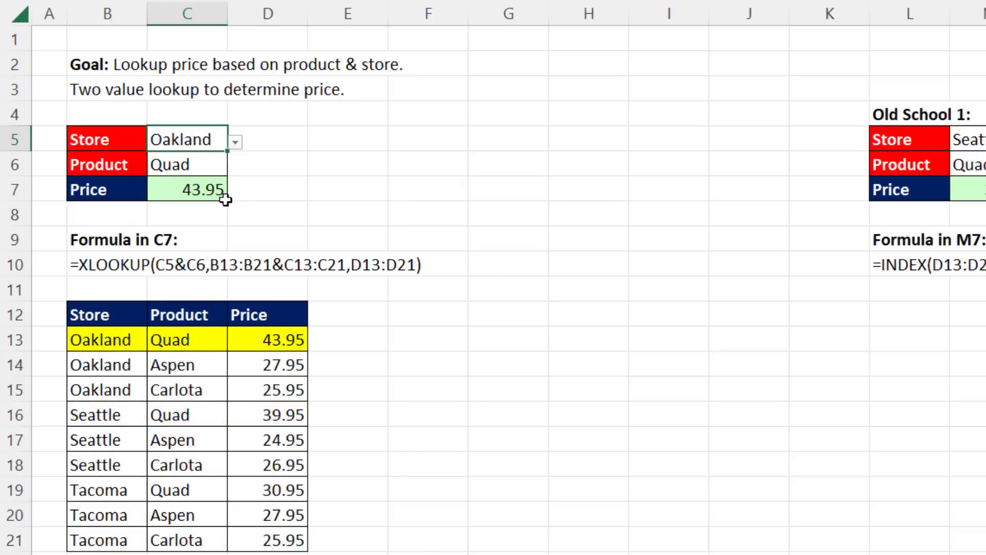
key("ctrl+z")
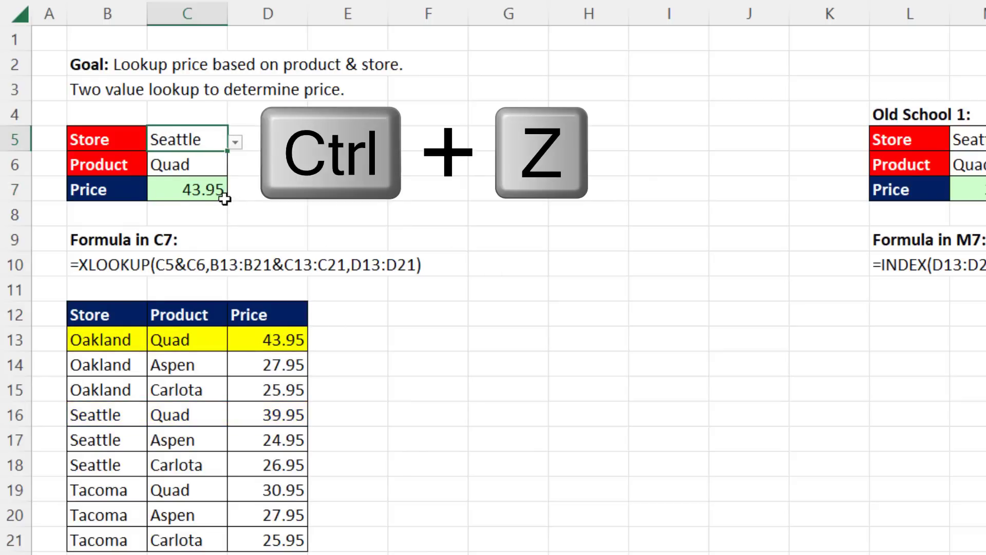
Inspect the old-school INDEX and MATCH formula in M7 without changing it
left_click(685, 142)
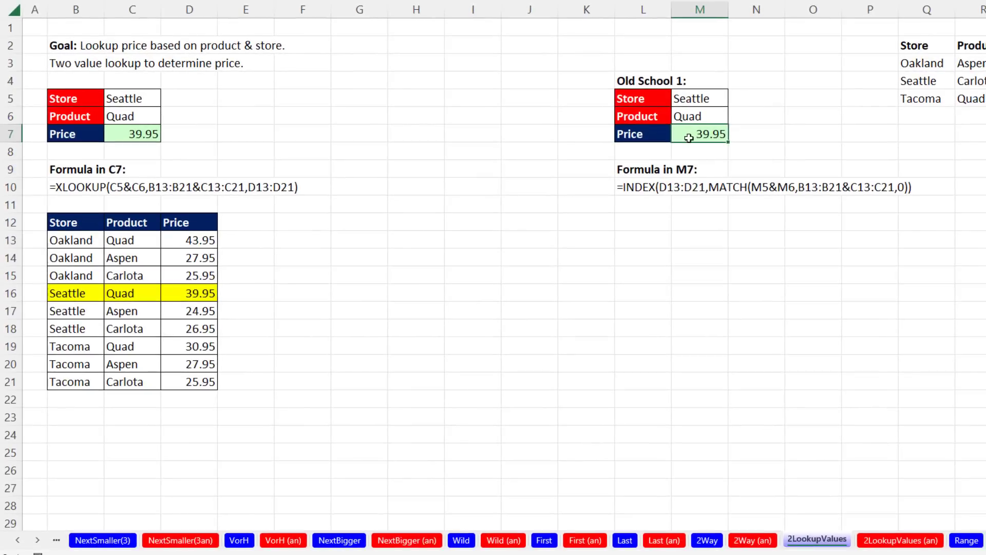
double_click(689, 138)
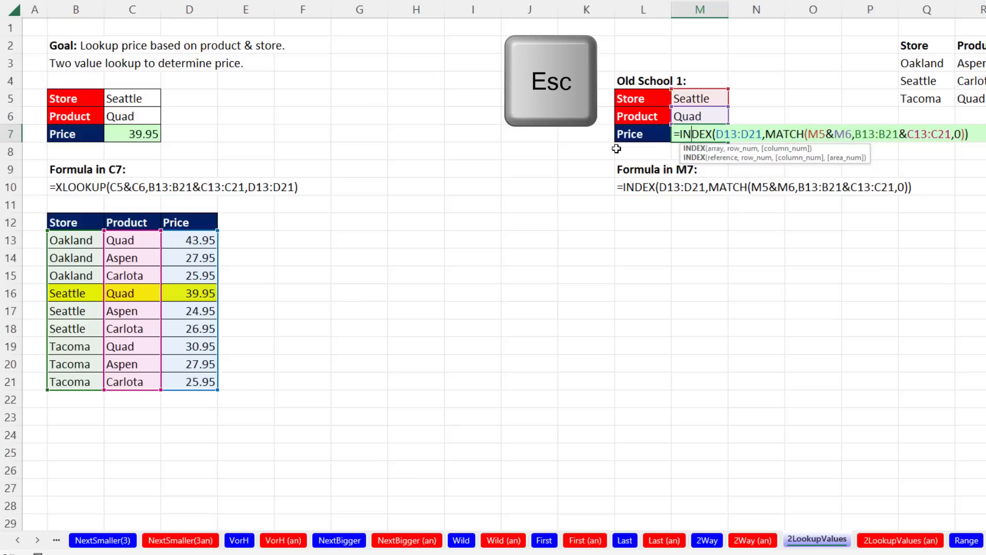
key("Escape")
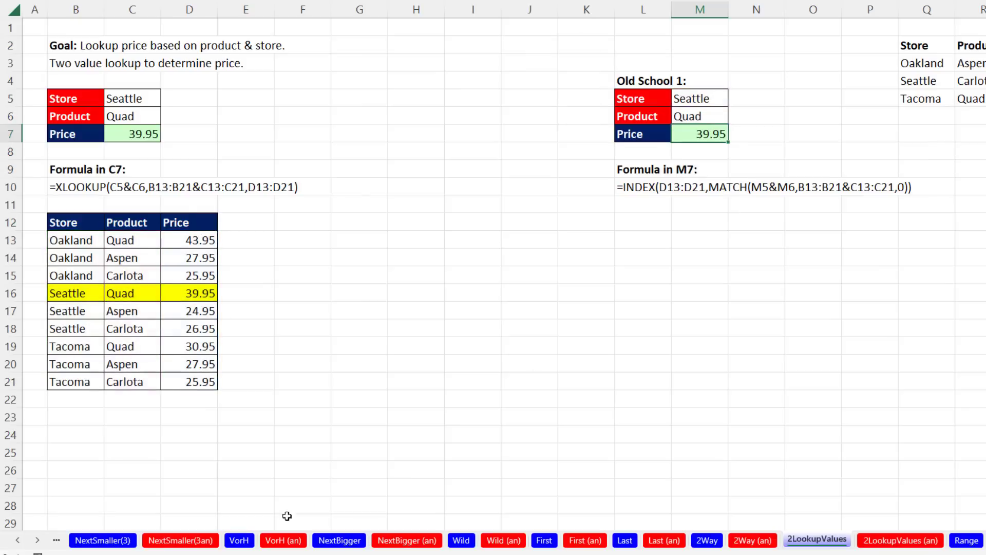
Open the Range sheet
left_click(37, 540)
left_click(36, 542)
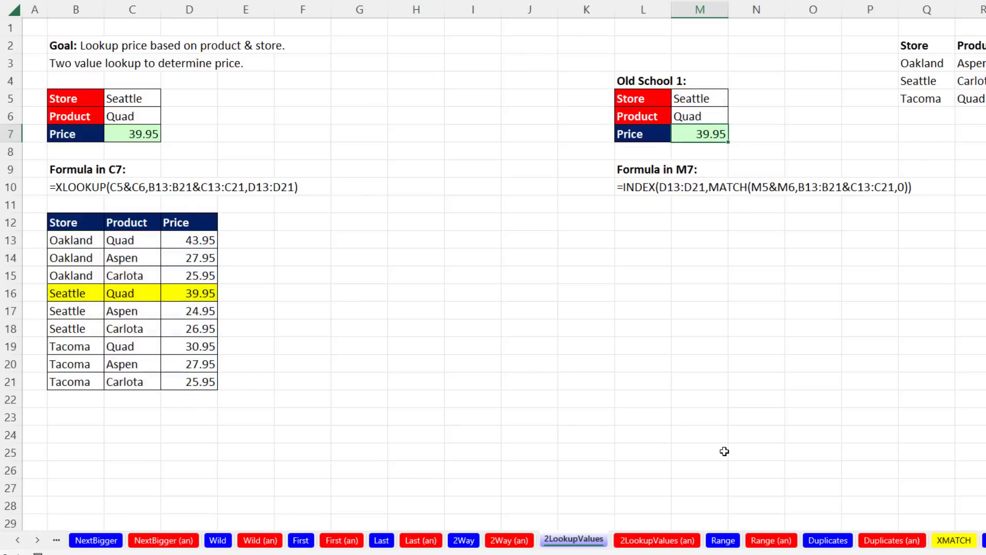
left_click(722, 541)
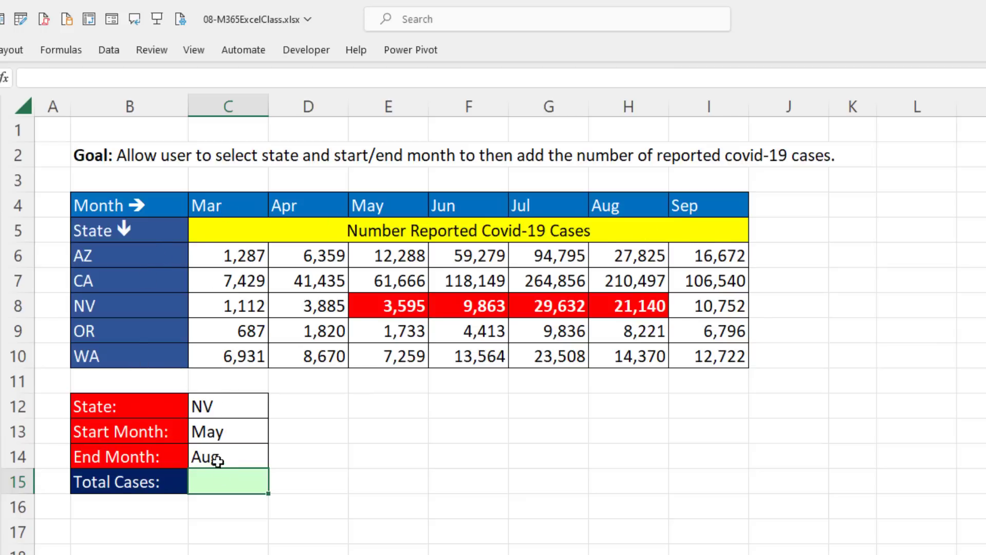
Review the available states in C12's drop-down list, keeping NV selected
left_click(229, 405)
left_click(277, 411)
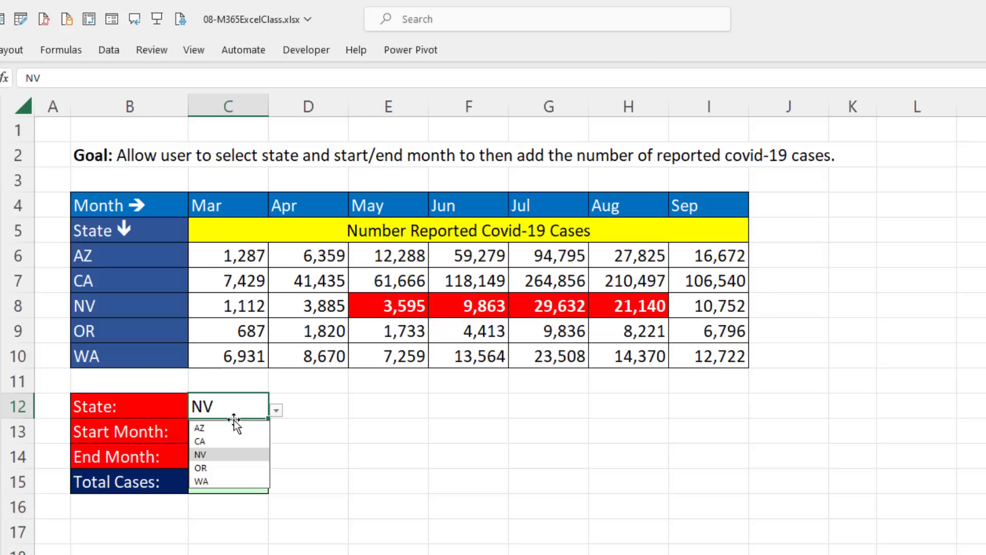
left_click(218, 440)
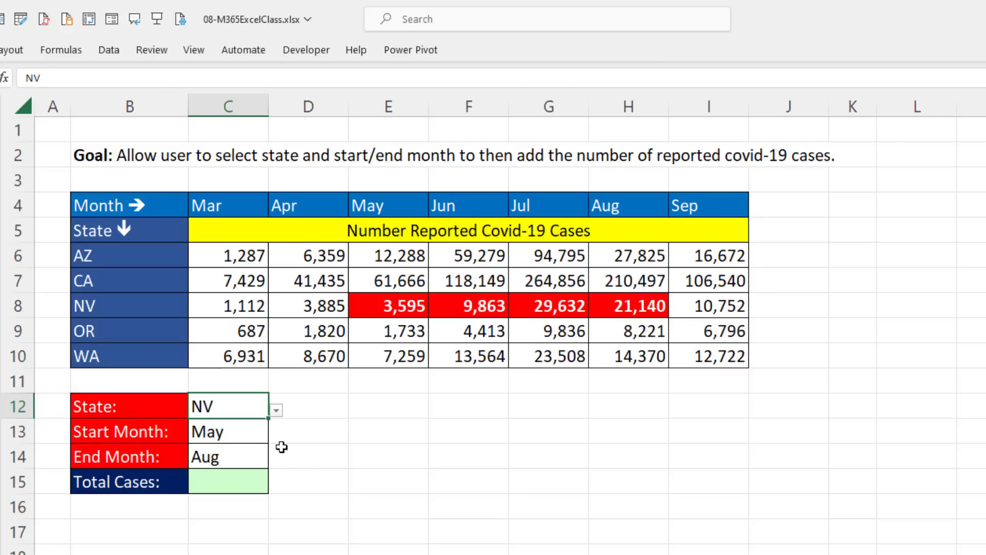
left_click(369, 474)
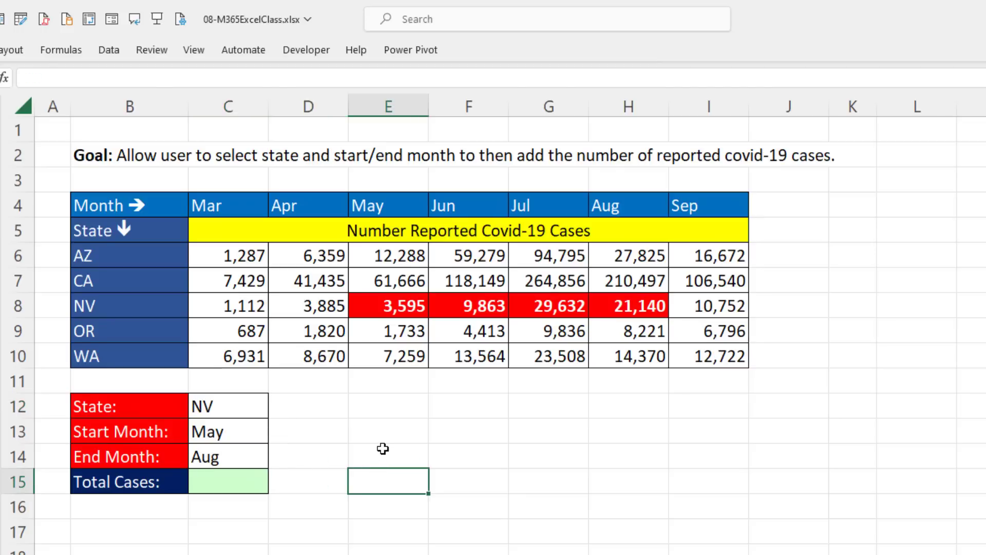
type("=")
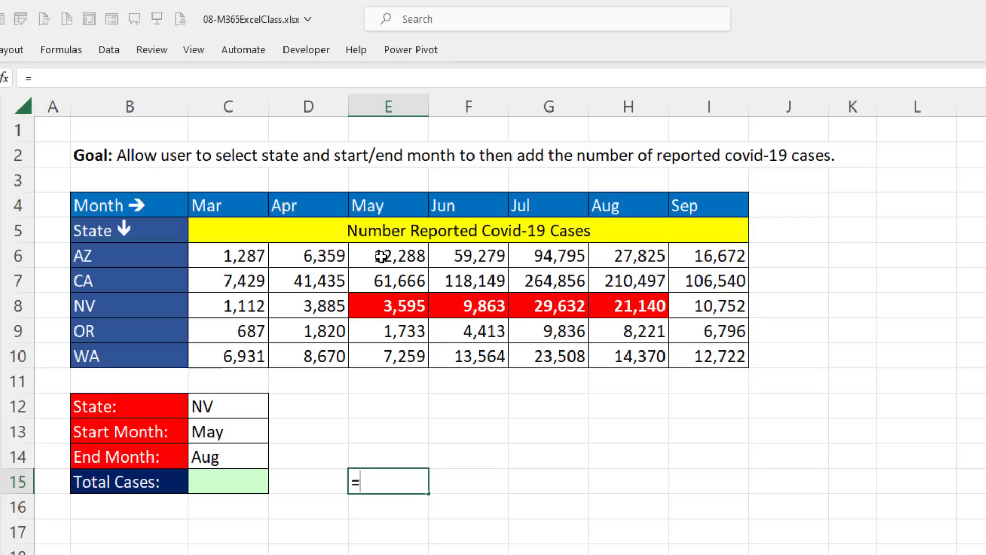
left_click_drag(381, 257, 599, 349)
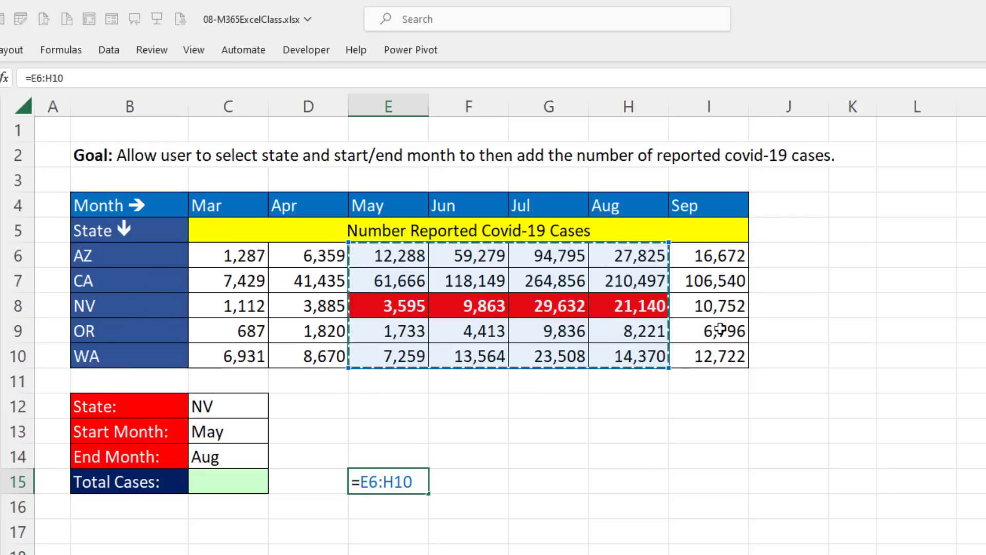
key("Escape")
Enter =XLOOKUP(C13,C4:I4,C6:I6) in E13 to look up the start month in the first data row
left_click(383, 437)
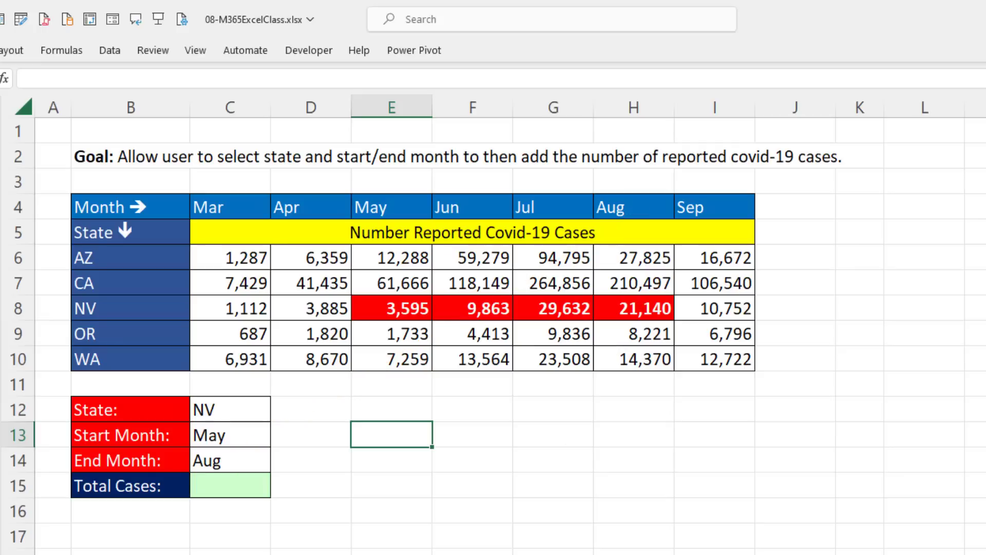
type("=xl")
key("Tab")
key("Left")
key("Left")
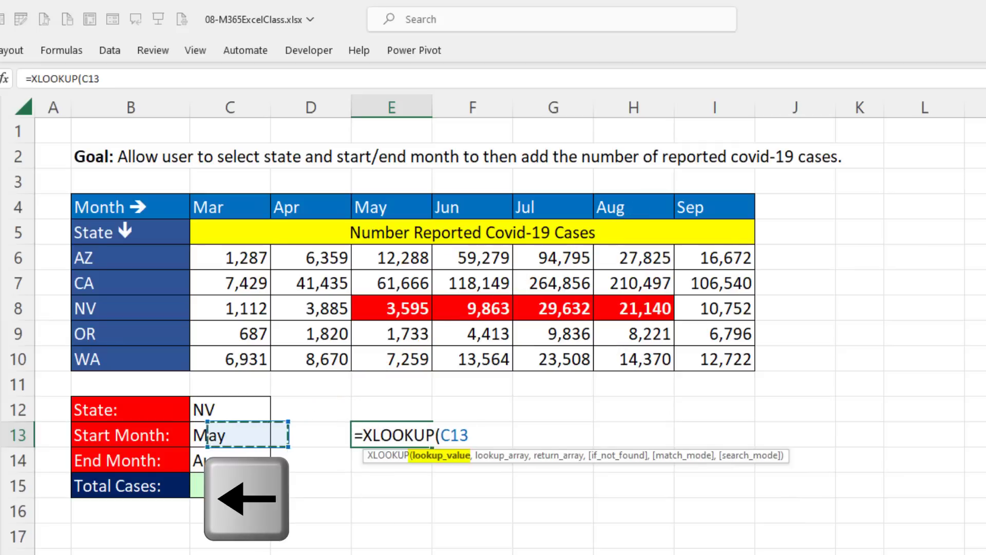
type(",")
left_click_drag(217, 207, 699, 206)
type(",")
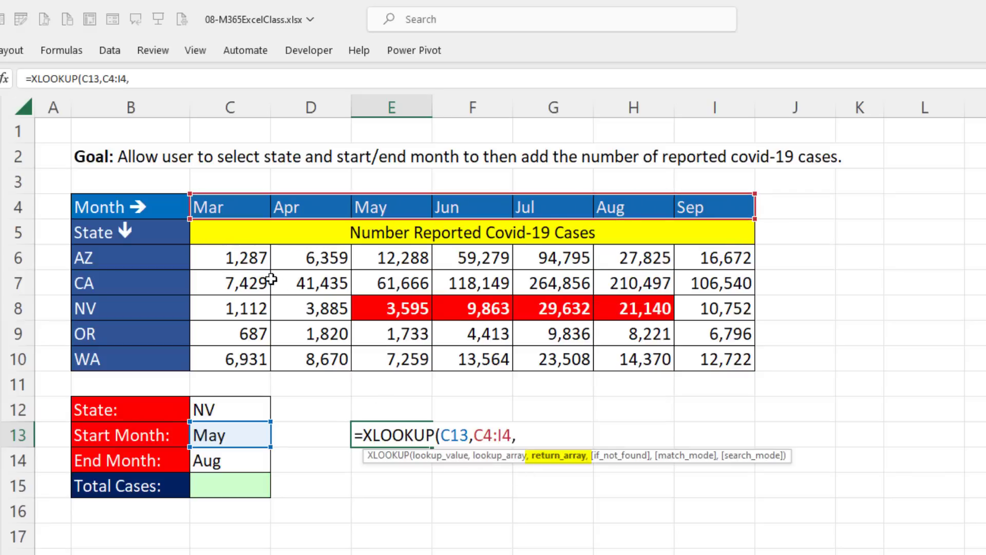
left_click_drag(242, 258, 697, 261)
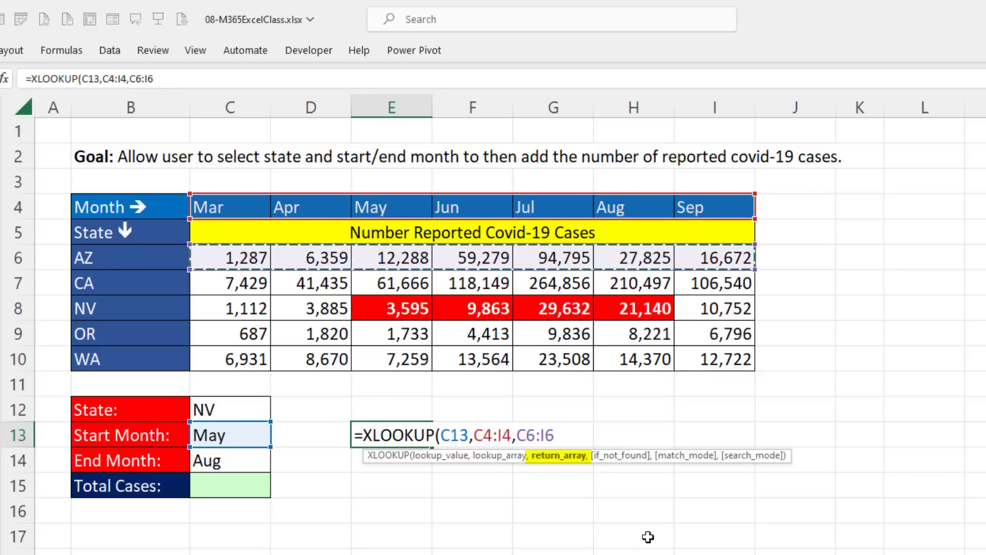
type(")")
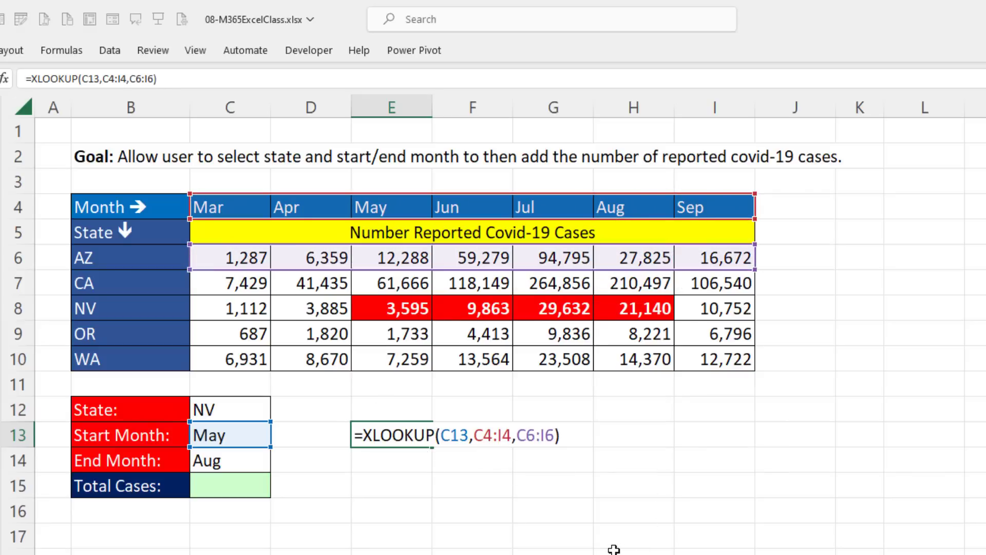
key("Return")
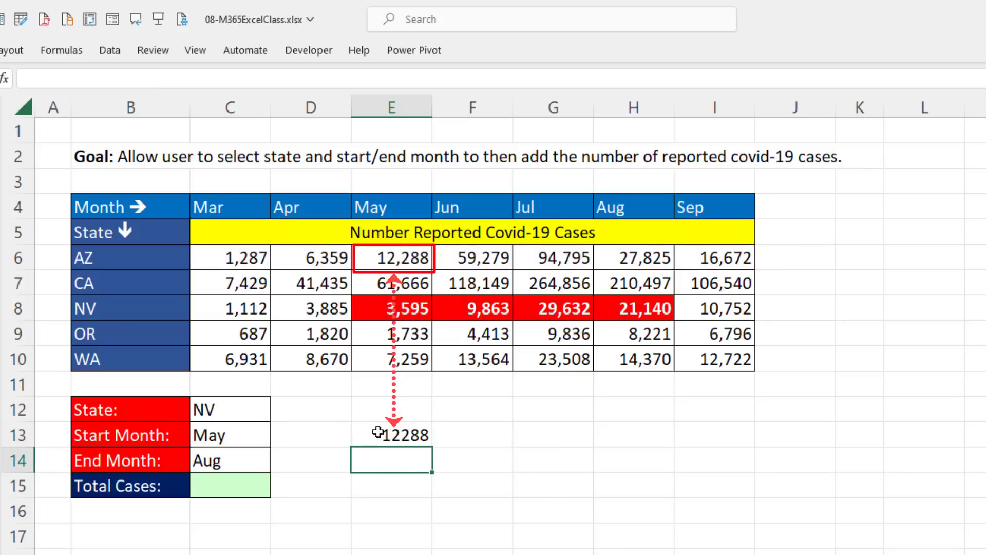
Enter =XLOOKUP(C14,C4:I4,C10:I10) in E14 to look up the end month in the last data row
type("=xlookup(")
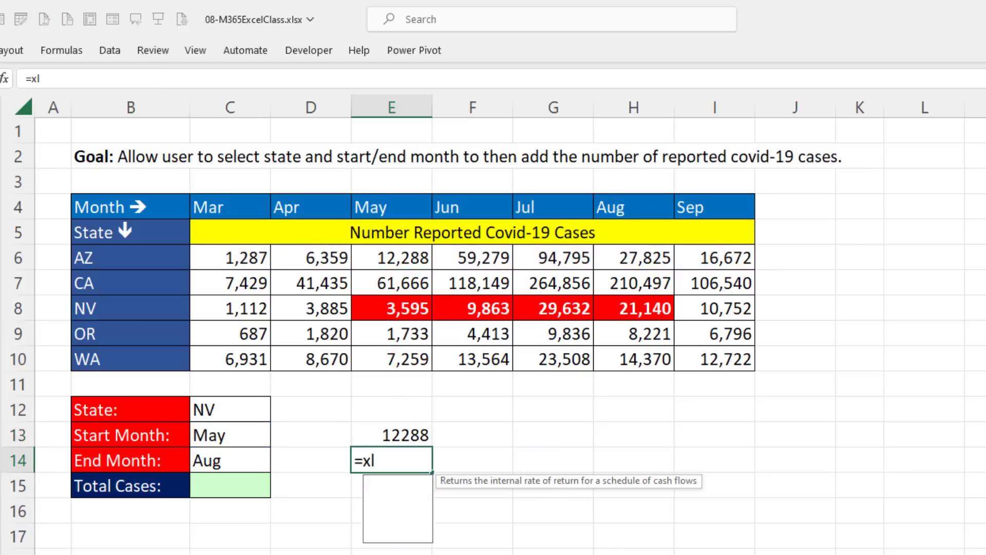
key("Left")
key("Left")
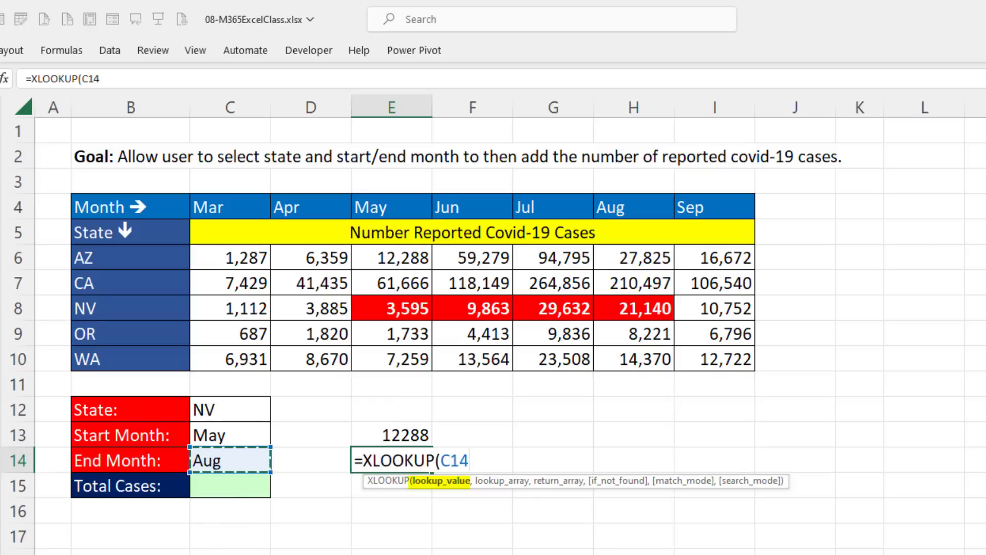
type(",")
left_click_drag(239, 212, 689, 212)
type(",")
left_click(251, 361)
left_click_drag(251, 362, 704, 359)
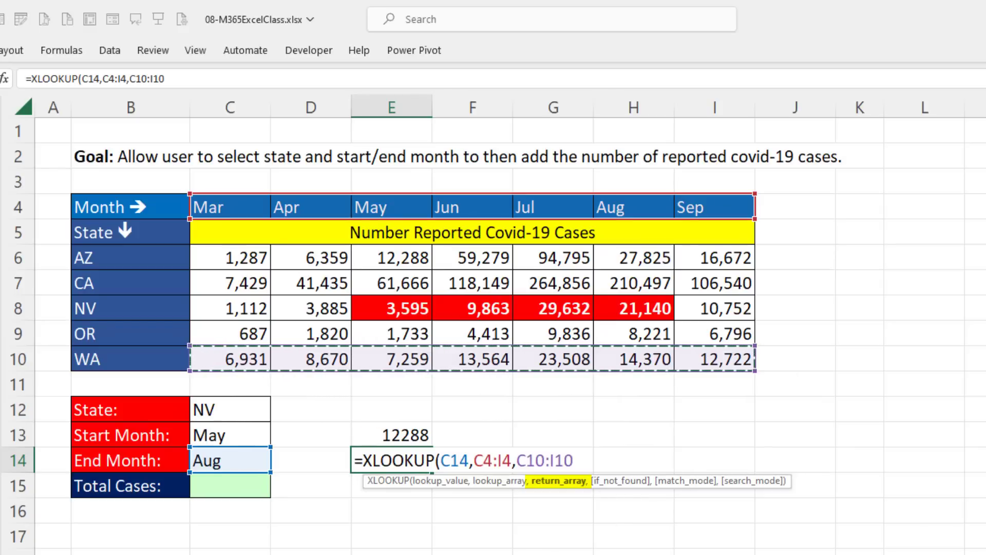
type(")")
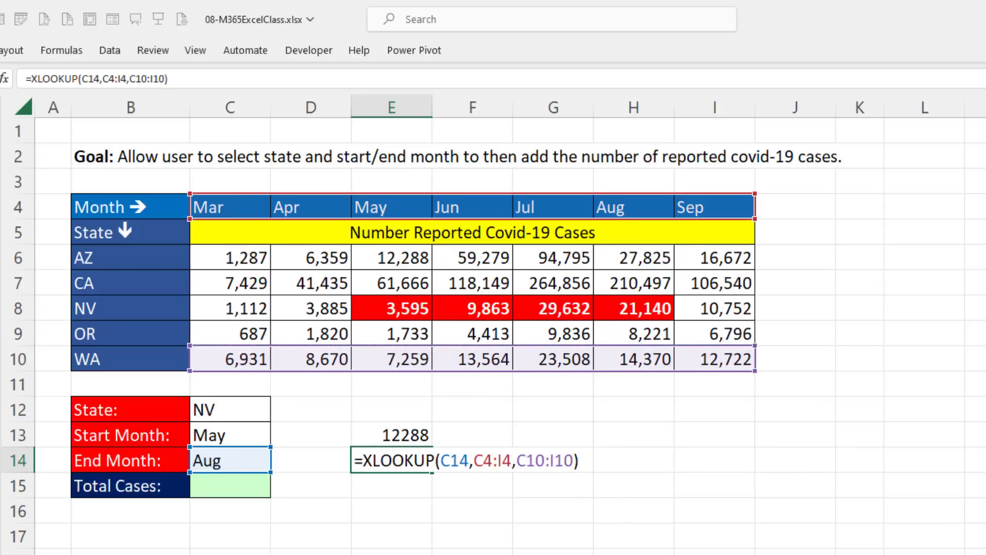
key("Return")
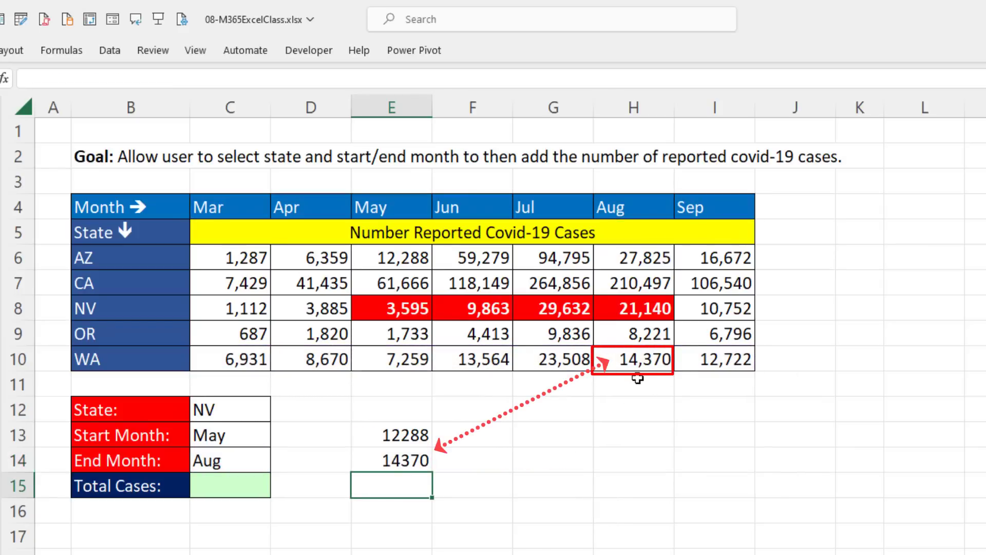
Copy E13's XLOOKUP formula text without its equal sign and display the Office Clipboard
key("Up")
key("Up")
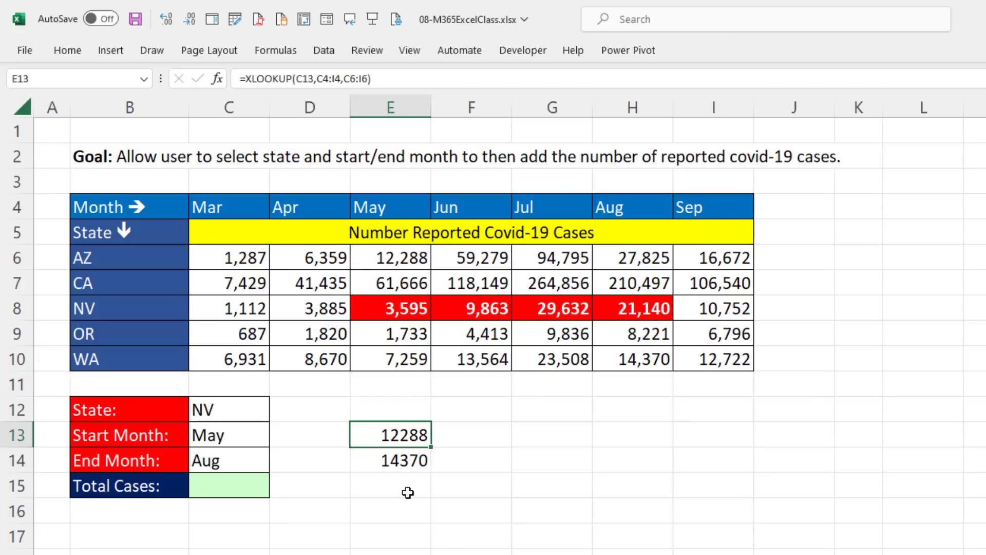
double_click(369, 435)
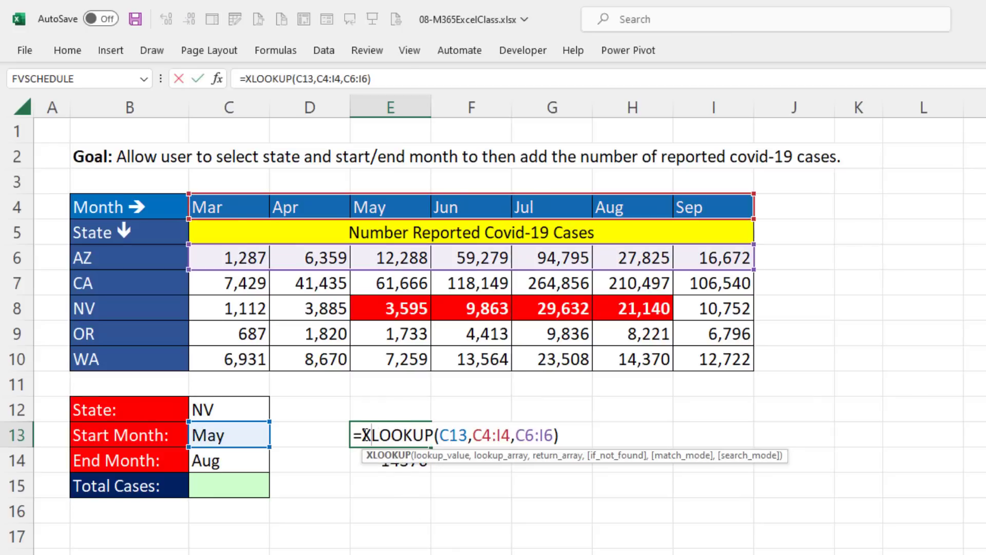
left_click_drag(365, 435, 634, 445)
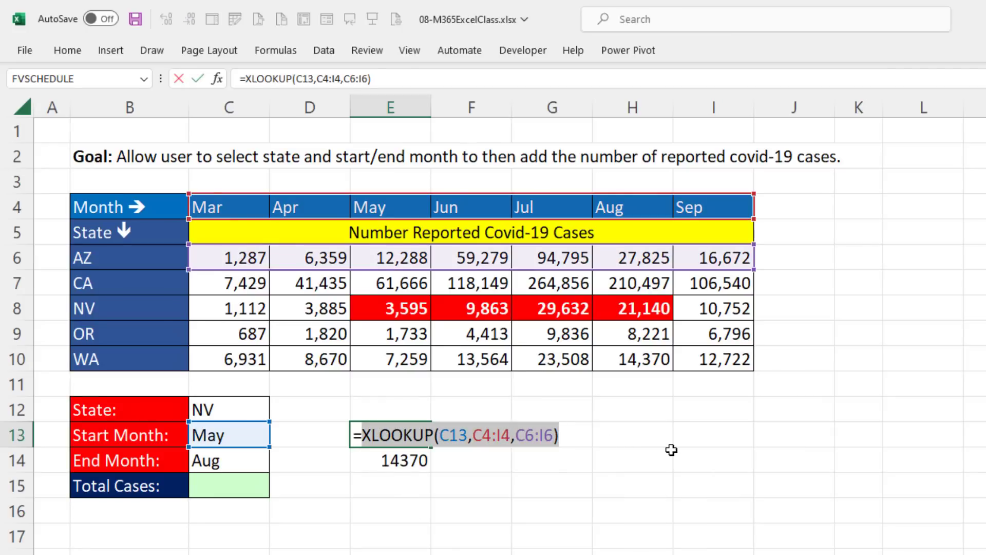
key("ctrl+c")
key("ctrl+c")
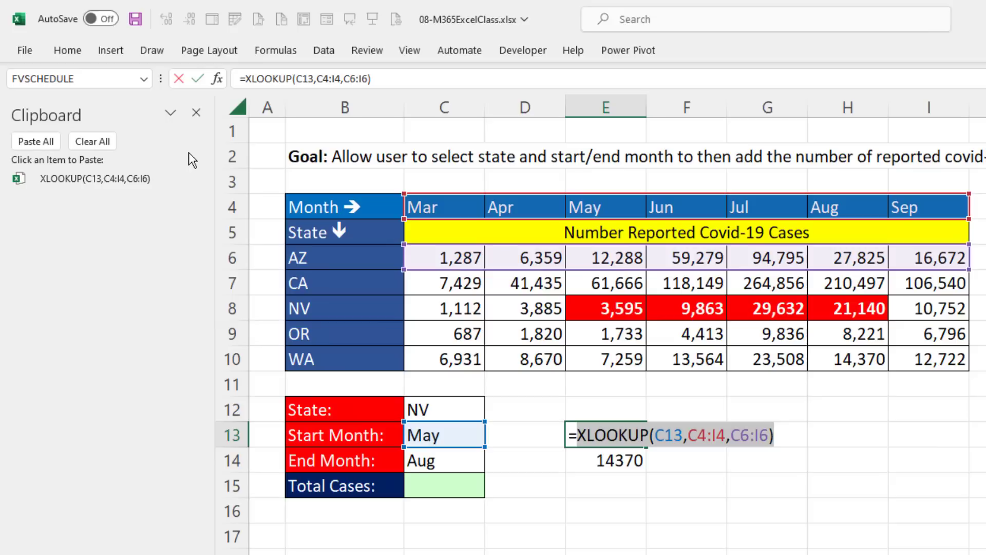
left_click(71, 51)
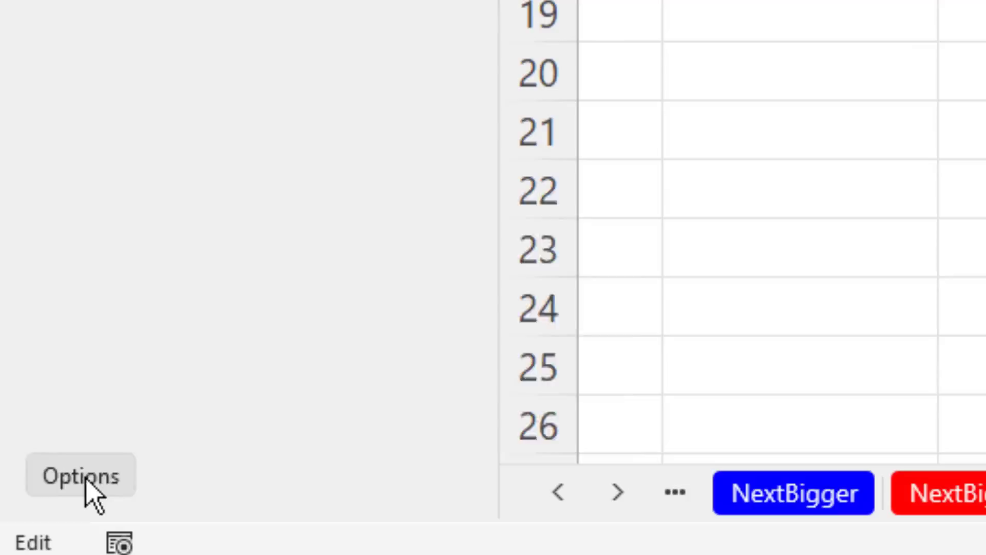
left_click(23, 536)
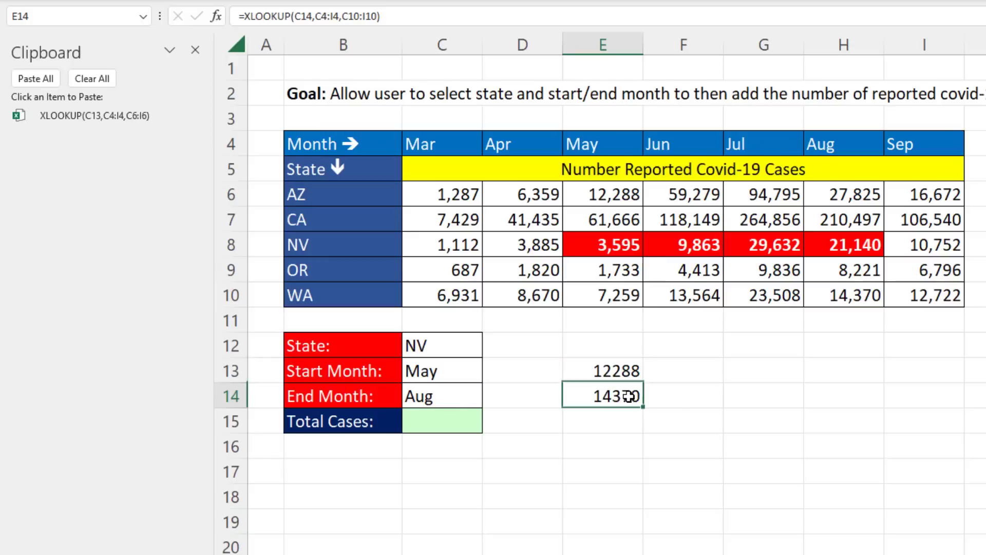
Copy E14's formula text XLOOKUP(C14,C4:I4,C10:I10) without its equal sign to the Office Clipboard and leave the cell unedited
double_click(628, 396)
left_click_drag(578, 397, 917, 391)
key("ctrl+c")
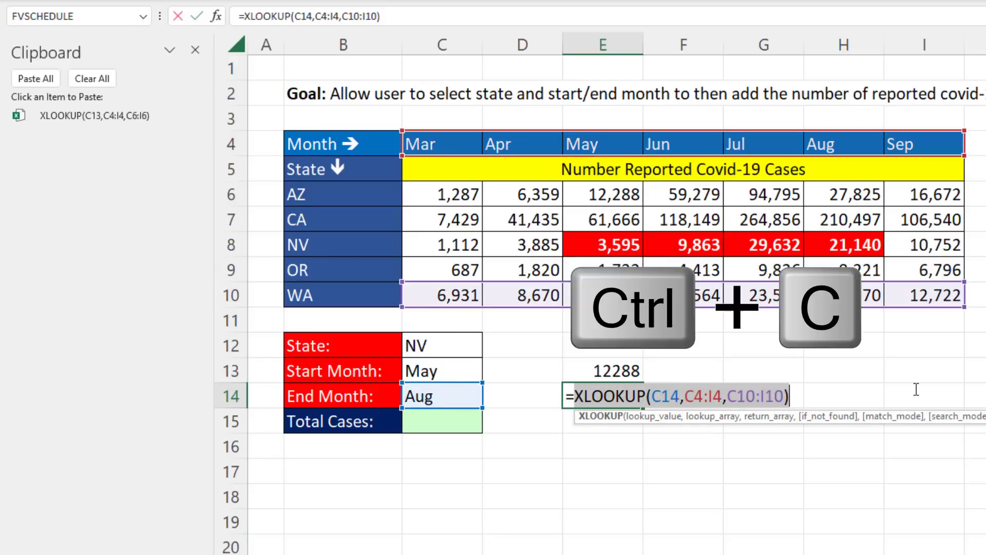
key("Escape")
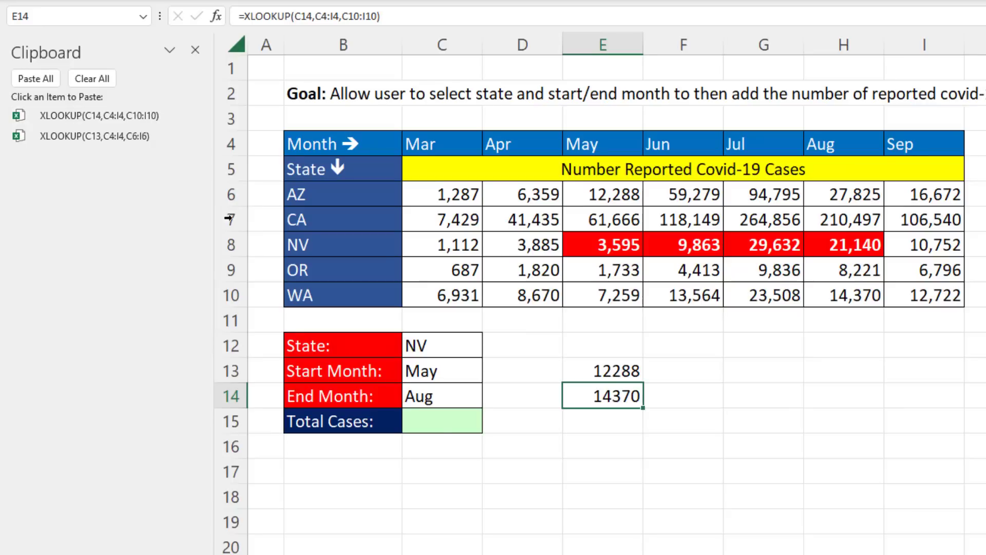
Enter =XLOOKUP(C13,C4:I4,C6:I6) in Total Cases cell C15 using the start-month formula stored on the Office Clipboard
left_click(441, 426)
type("=")
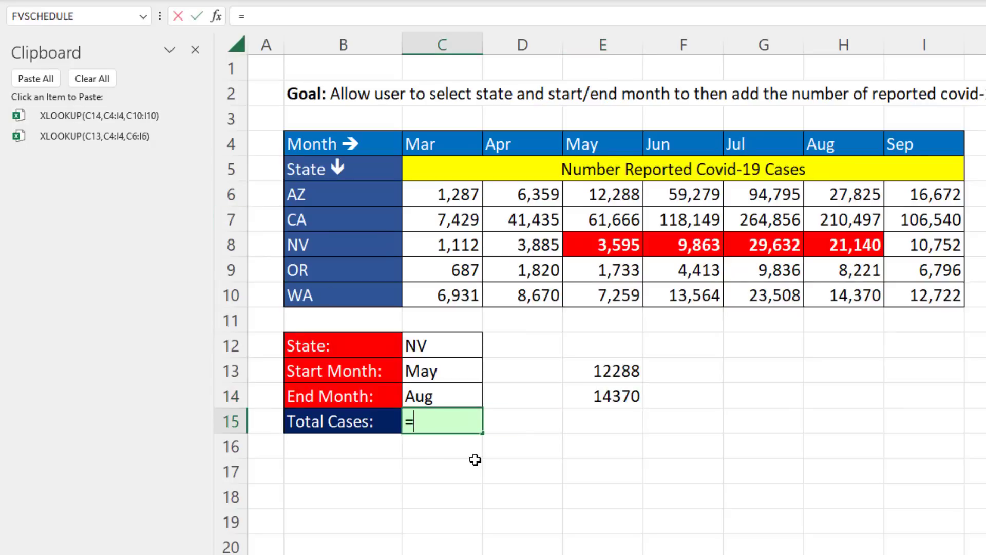
left_click(75, 136)
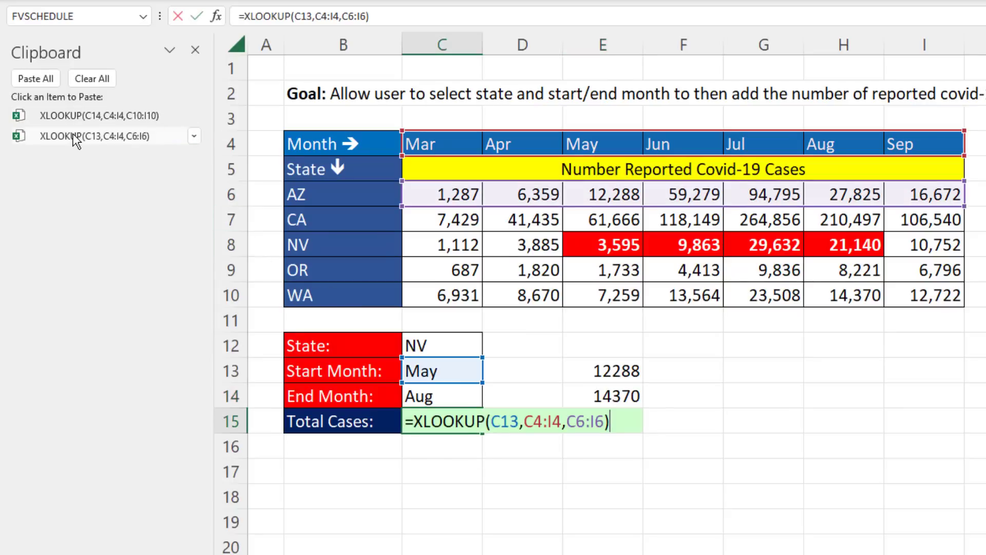
key("ctrl+Return")
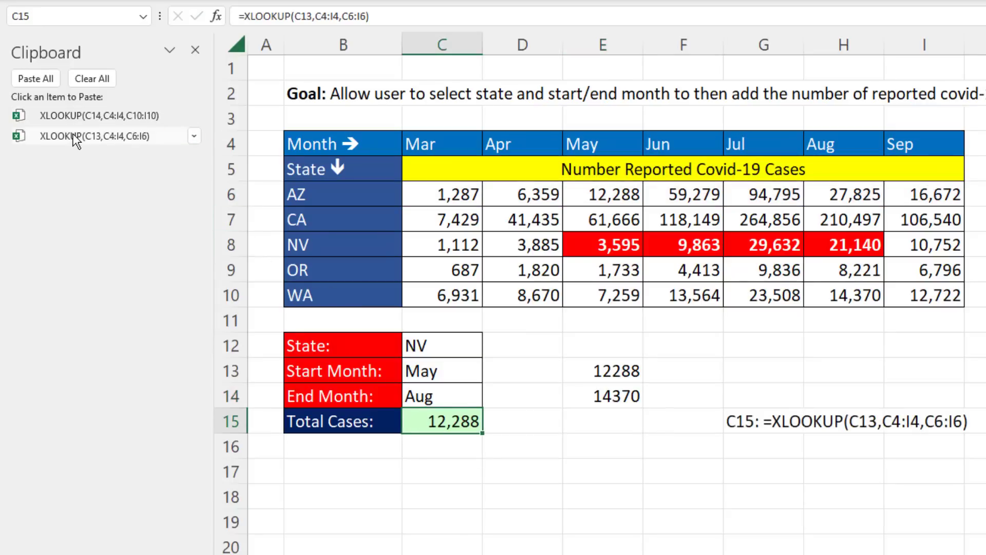
Extend C15's formula with the range operator ":" and the copied XLOOKUP(C14,C4:I4,C10:I10) to return the month range
key("F2")
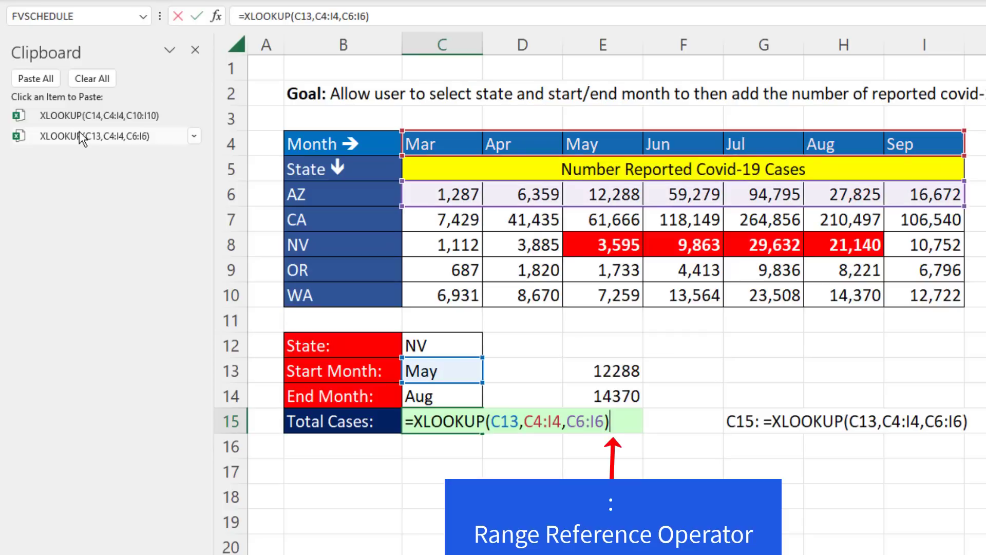
type(":")
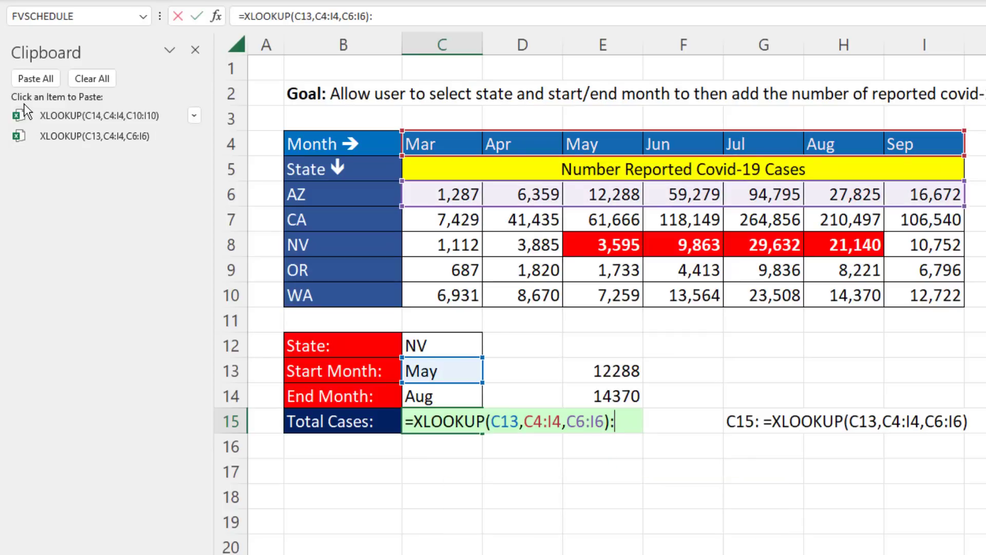
left_click(125, 116)
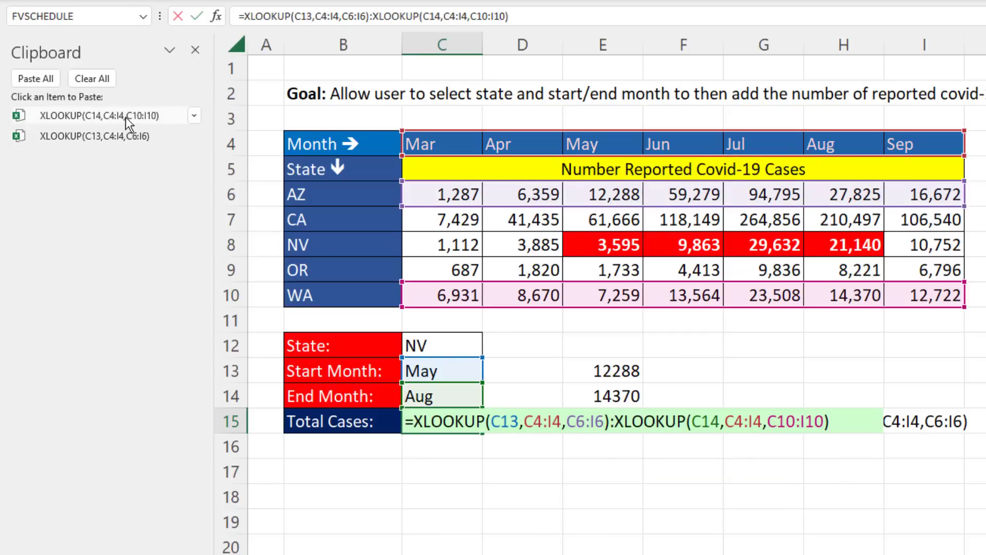
key("Return")
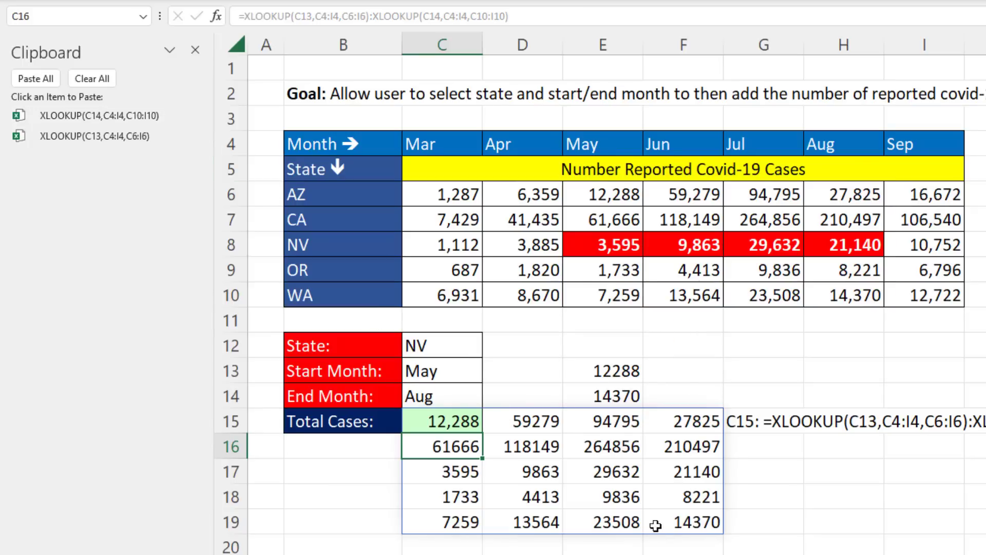
Start wrapping C15's formula in an outer XLOOKUP with lookup value C12 and lookup array B6:B10
left_click(437, 421)
double_click(437, 421)
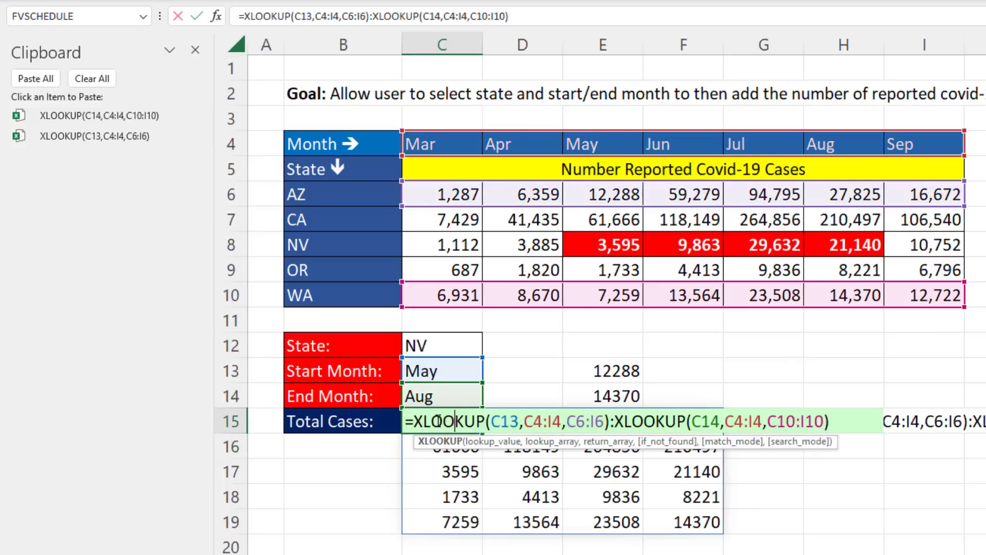
type("xl")
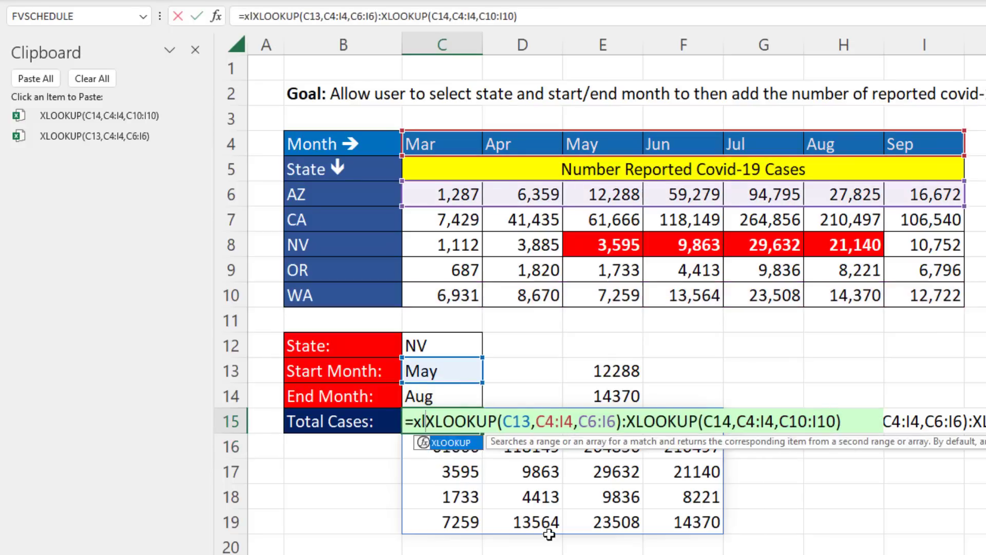
key("Tab")
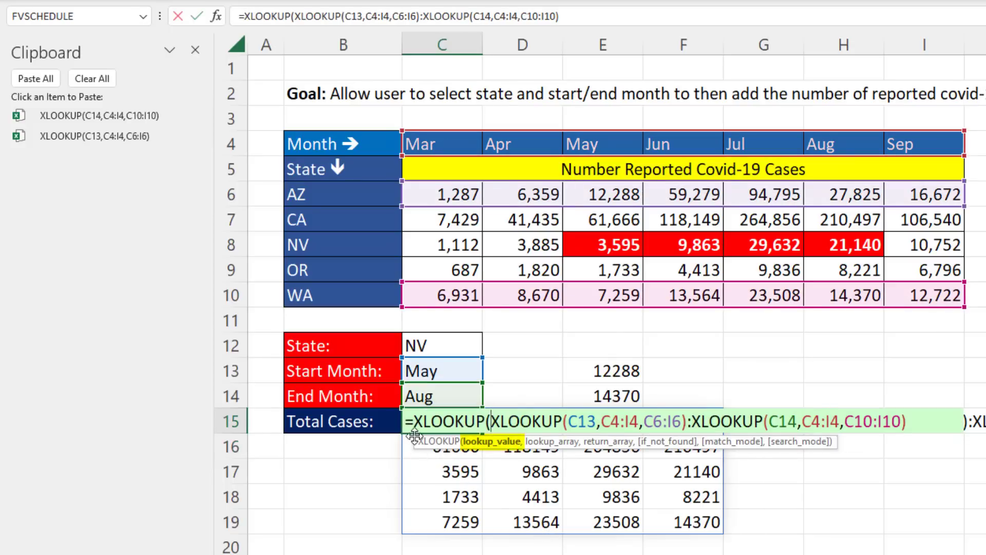
left_click(424, 346)
type(",")
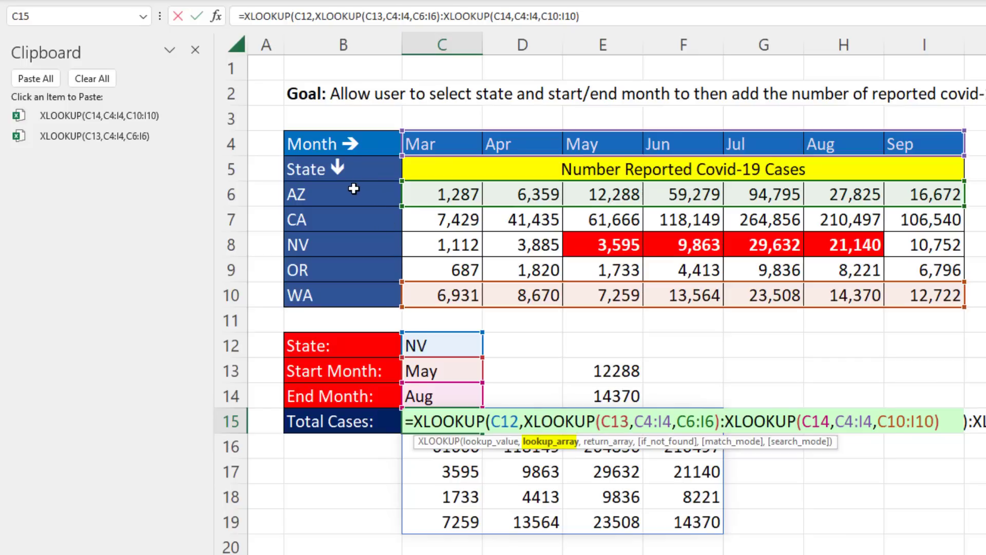
left_click_drag(354, 189, 353, 294)
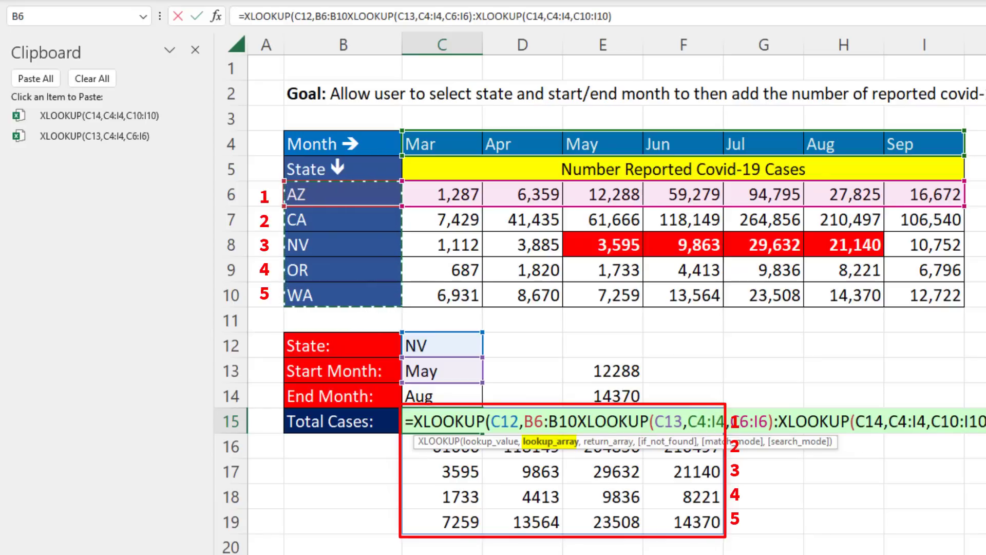
Make the existing XLOOKUP month range in C15 the outer XLOOKUP's return array, close the function and enter the formula
left_click(577, 421)
type(",")
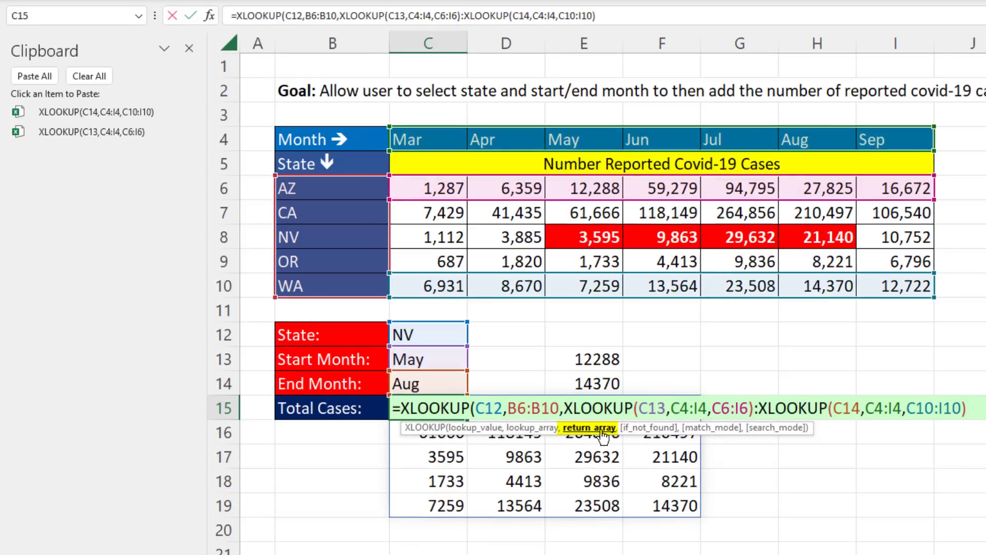
left_click(621, 445)
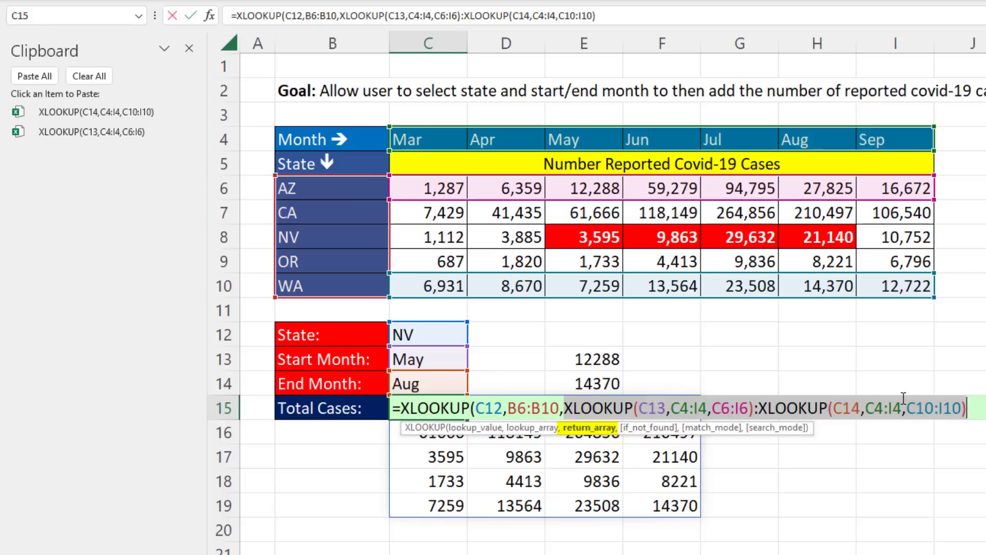
left_click(974, 410)
type(")")
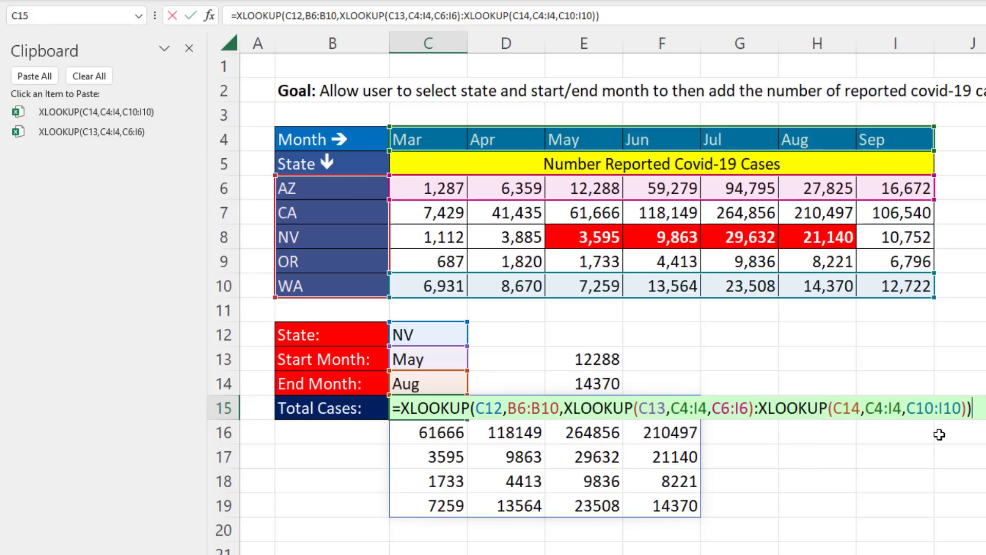
key("Return")
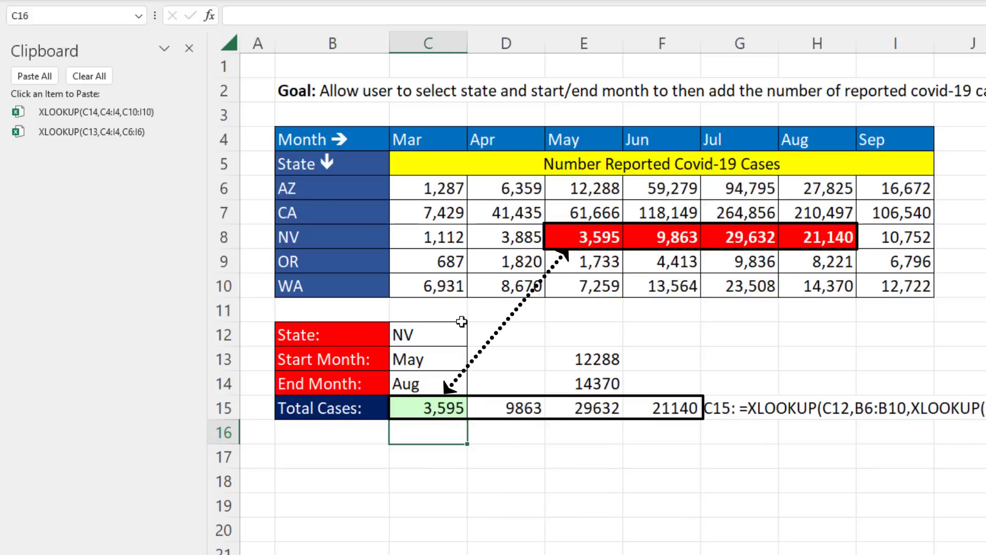
Test the Total Cases formula with CA as the State in C12 and undo the change
left_click(431, 337)
left_click(474, 338)
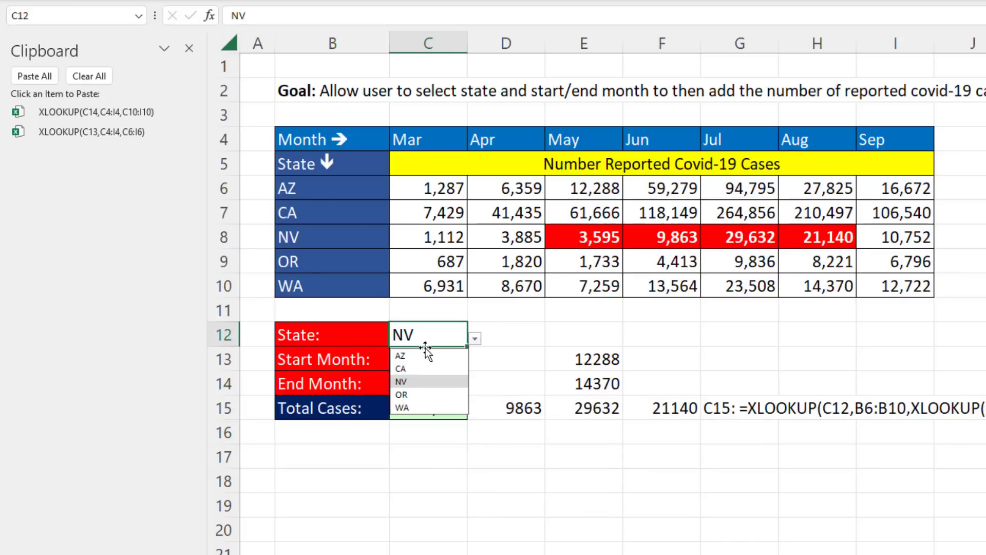
left_click(401, 368)
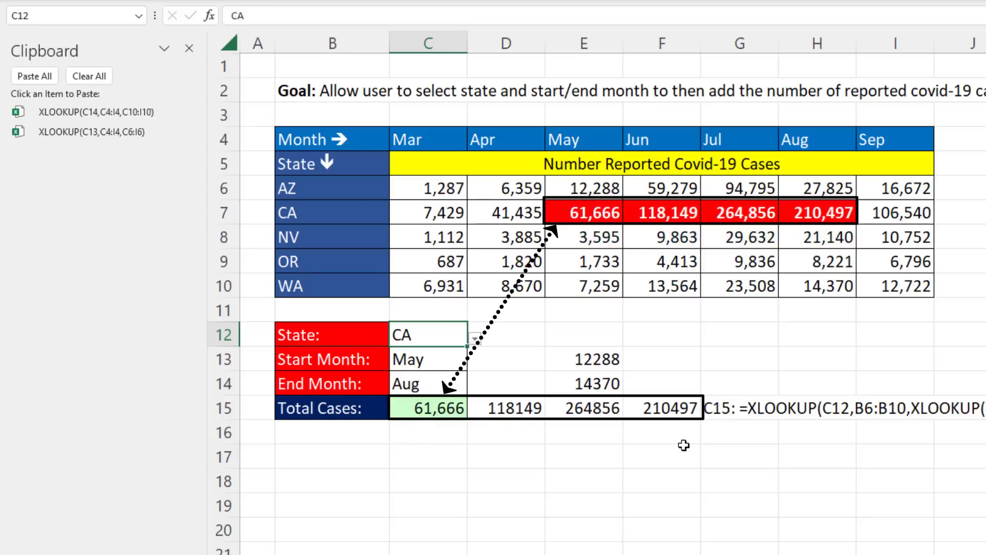
key("ctrl+z")
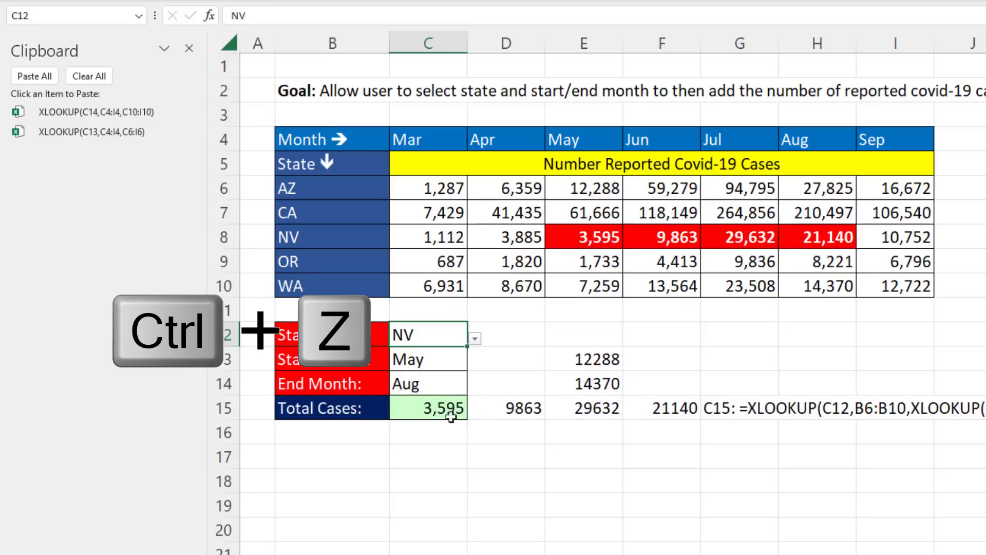
Wrap the whole nested XLOOKUP formula in C15 in a SUM function to add the selected state's monthly cases
left_click(452, 417)
key("F2")
left_click(401, 409)
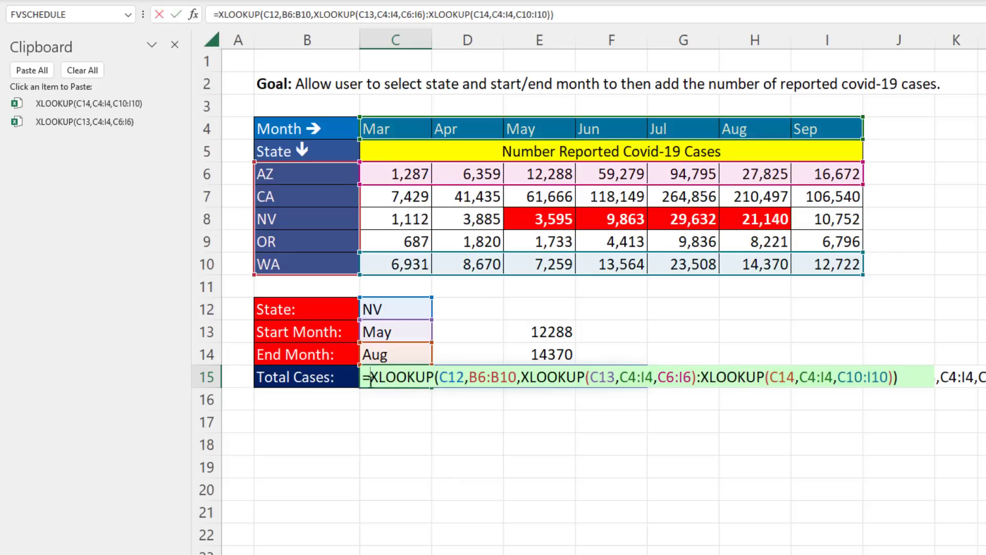
type("SUM(")
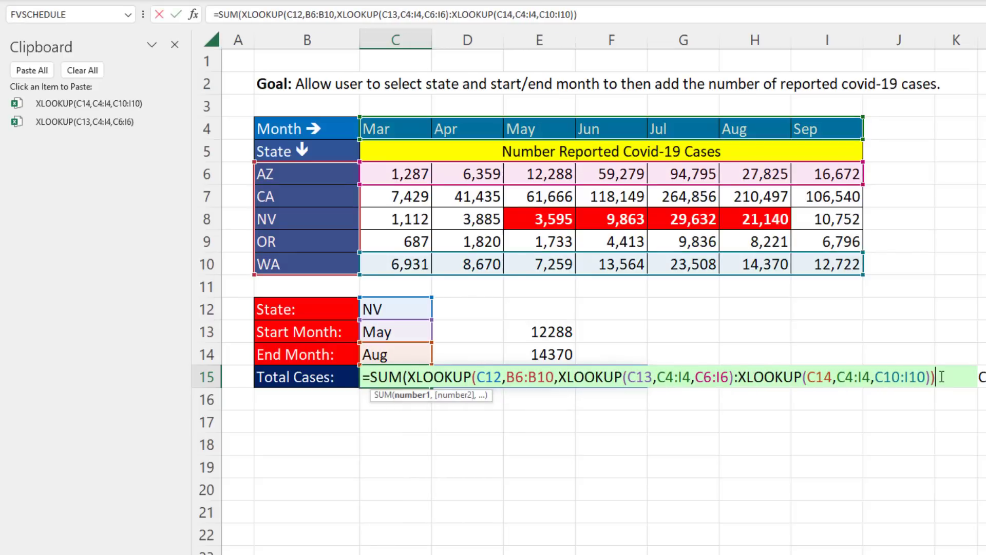
type(")")
key("Return")
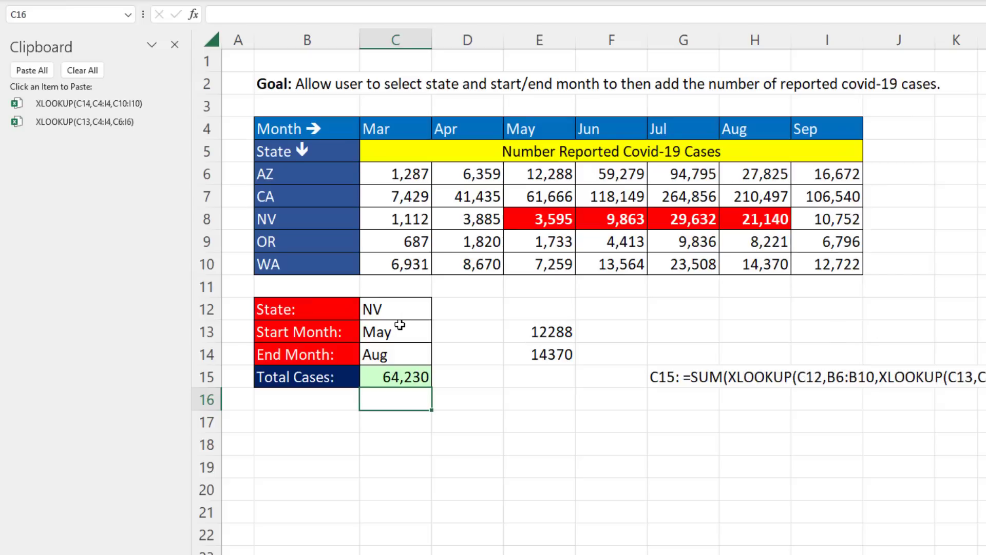
Set the State in C12 to OR and the End Month in C14 to Jun
left_click(417, 313)
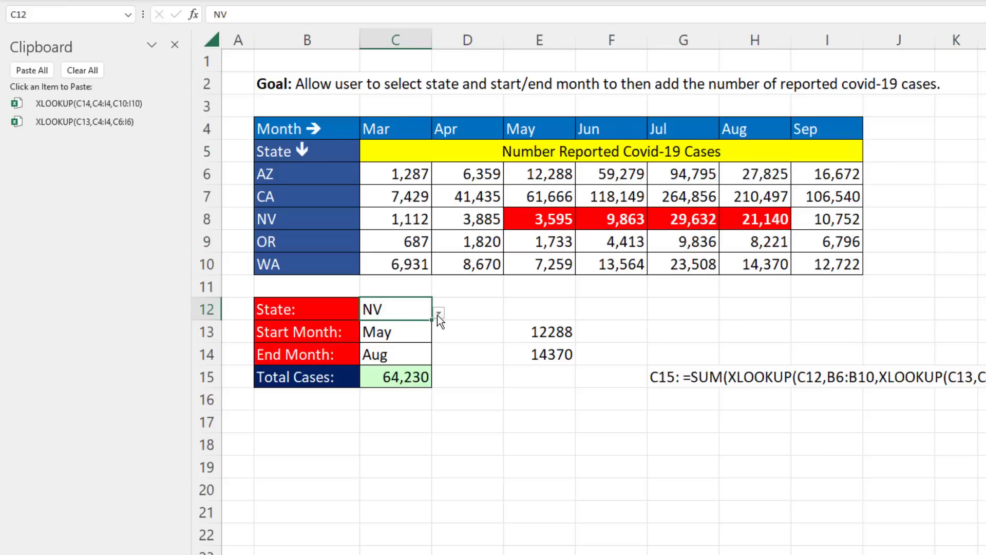
left_click(438, 315)
left_click(383, 361)
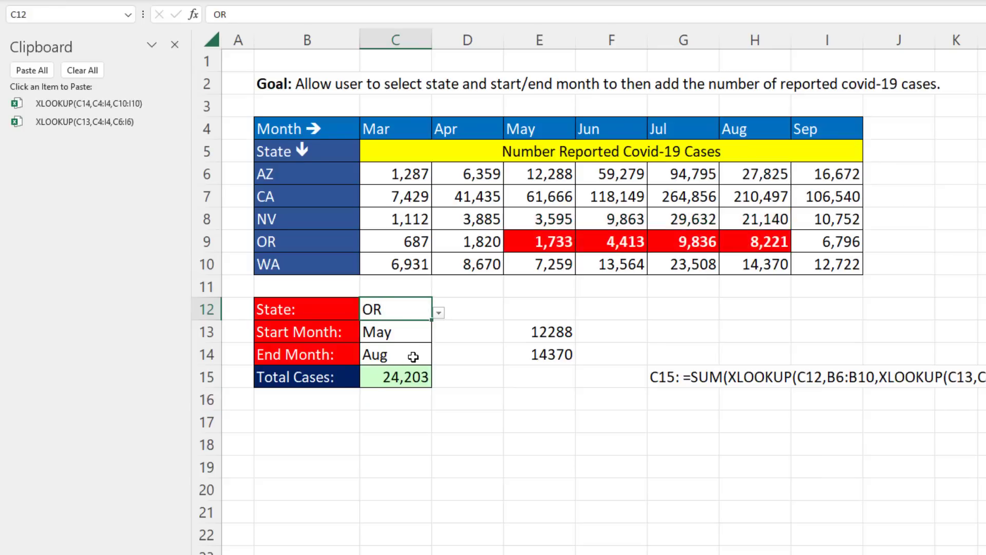
left_click(414, 356)
left_click(440, 357)
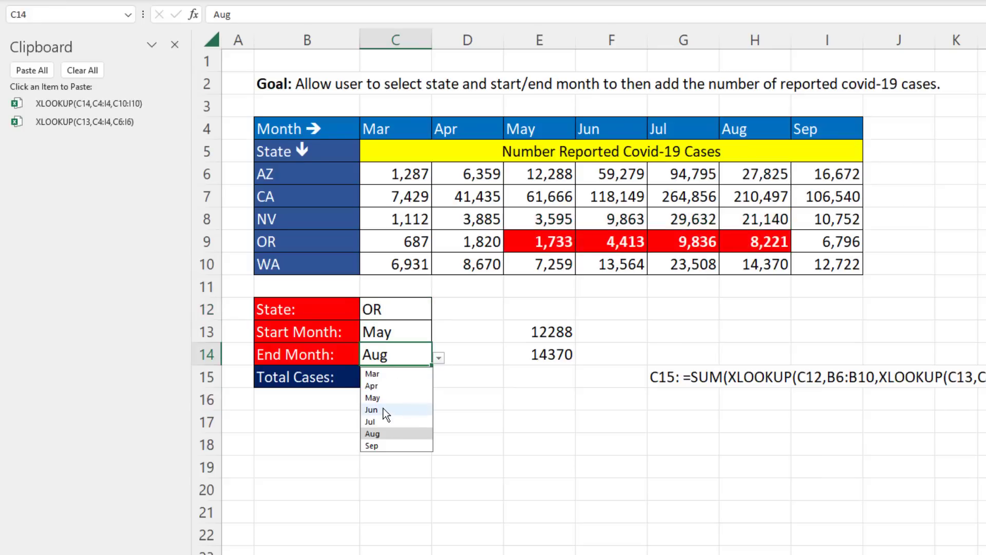
left_click(384, 409)
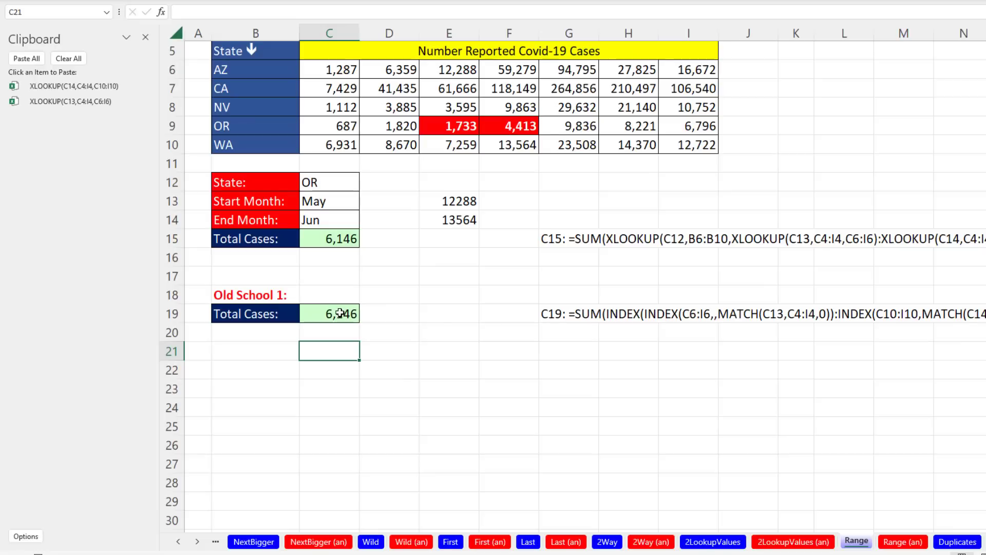
Compare the Old School SUM and INDEX/MATCH formula in C19 with the SUM and XLOOKUP formula in C15
key("F2")
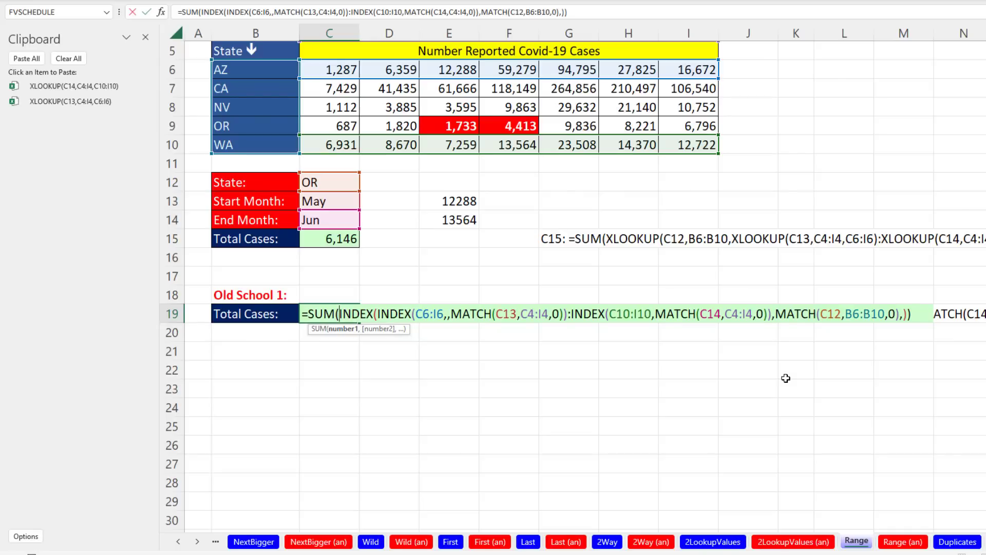
key("Escape")
double_click(337, 239)
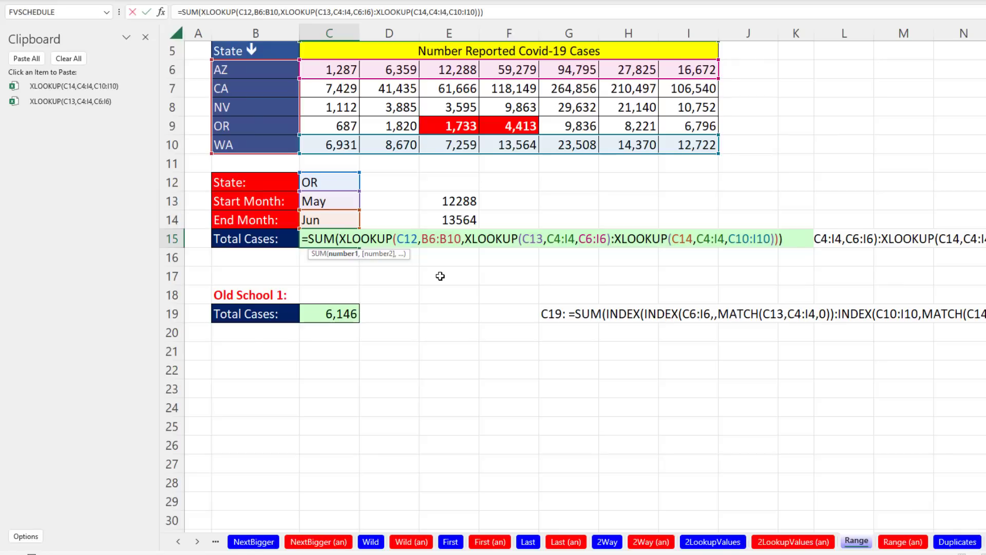
key("Return")
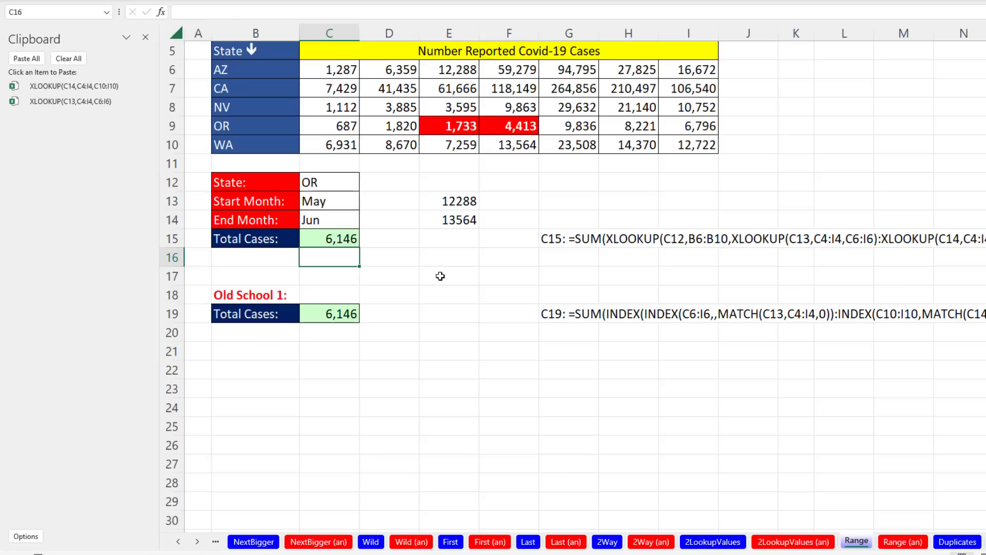
Switch to the Duplicates sheet and review the older IF, INDEX and AGGREGATE formula in G15 without changing it
left_click(197, 541)
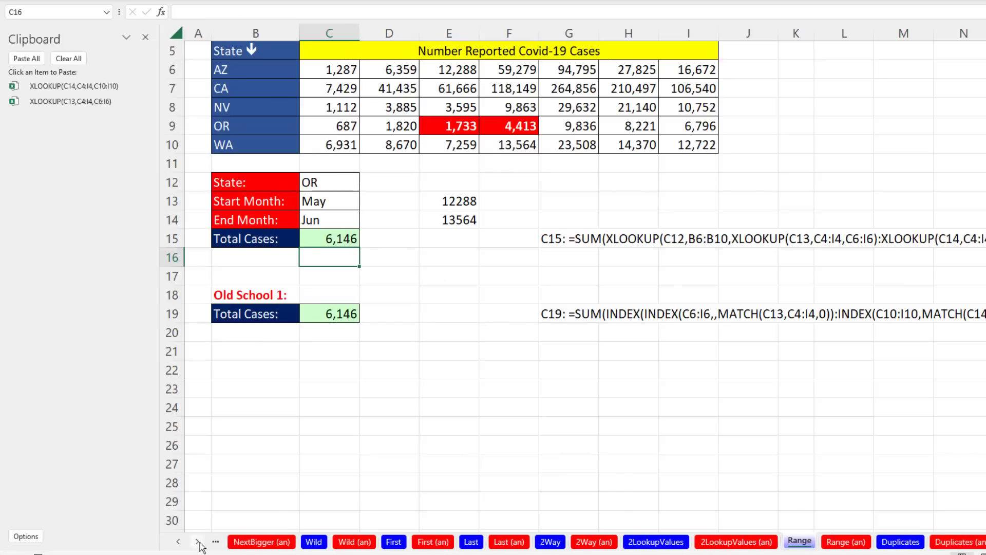
left_click(197, 541)
left_click(197, 541)
left_click(197, 541)
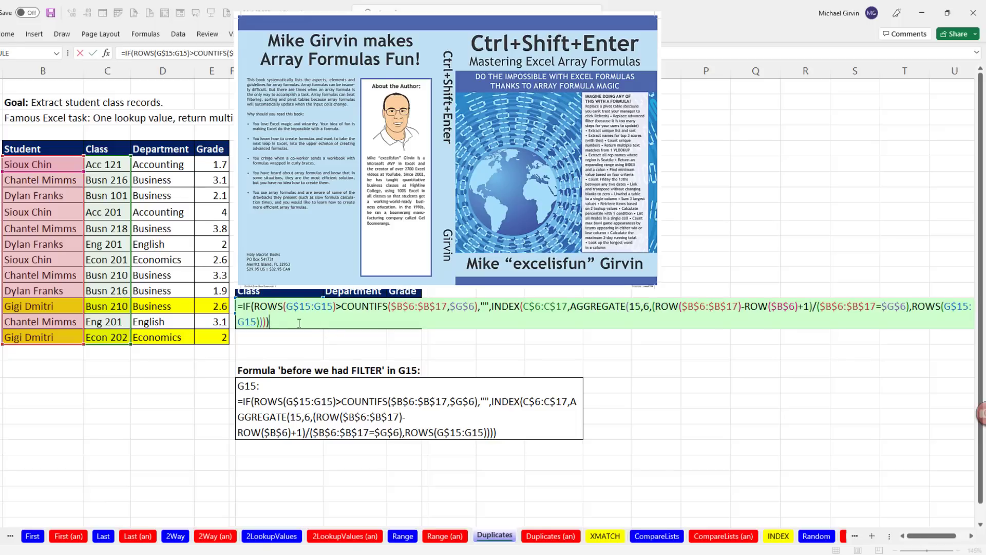
key("Escape")
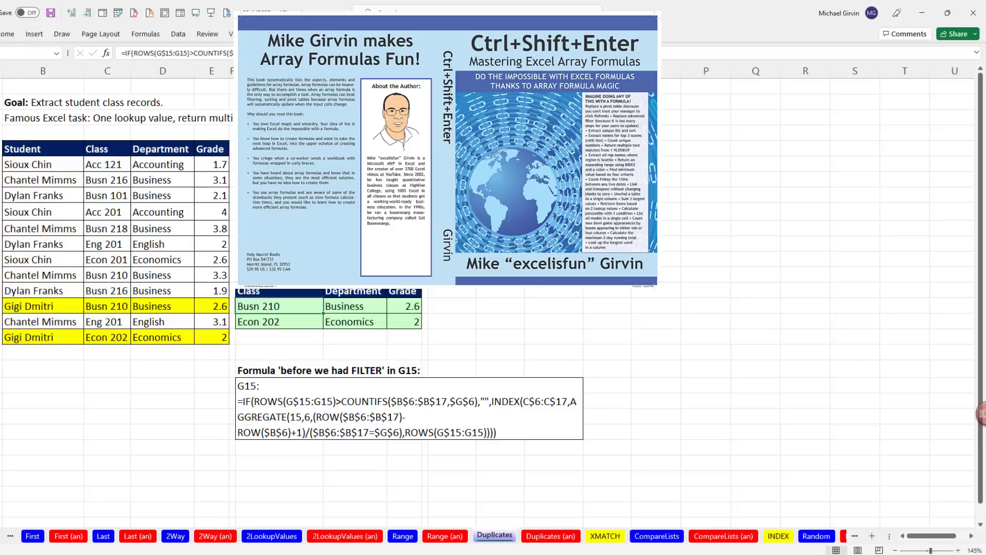
Enter =FILTER(B6:E17,B6:B17=G6) in G9 to extract the selected student's records from the table
left_click(292, 212)
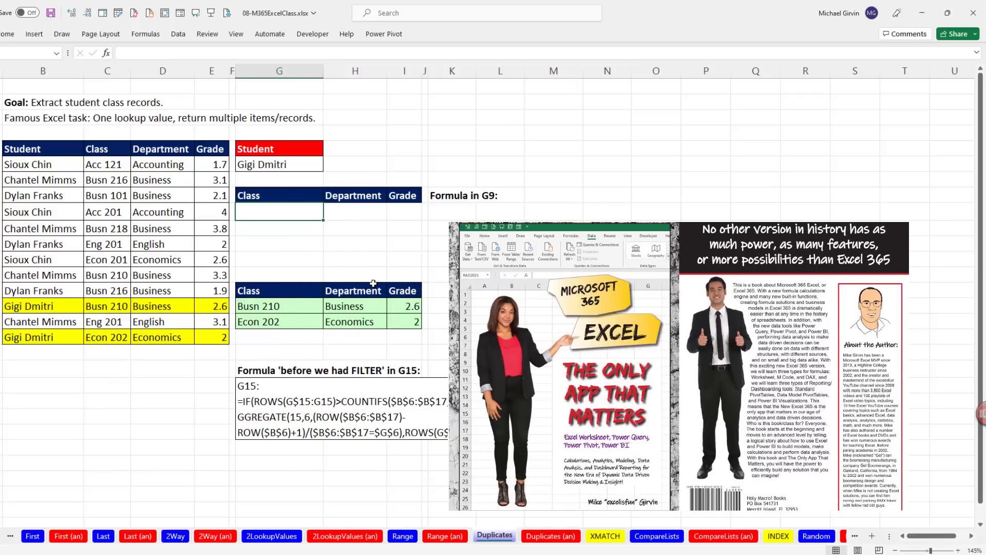
type("=fi")
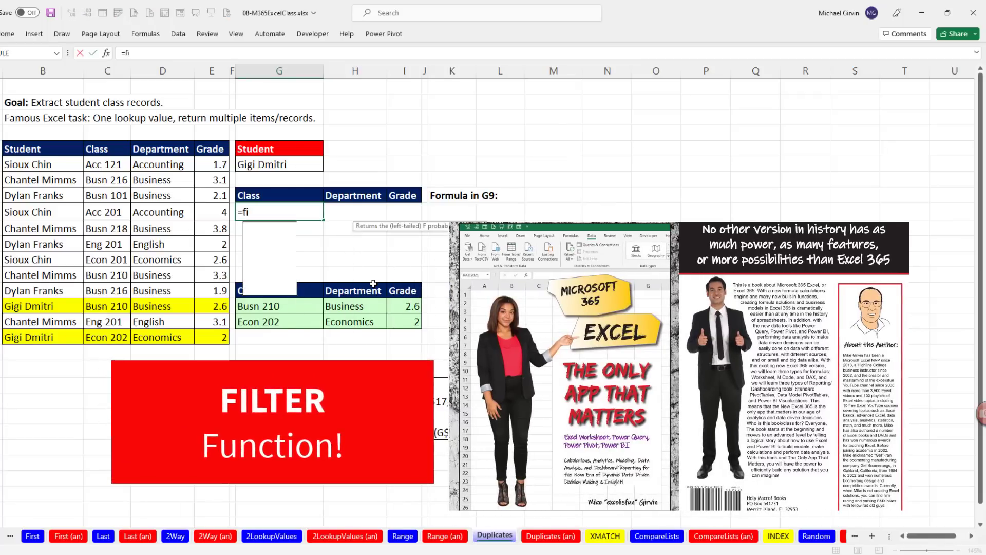
key("Tab")
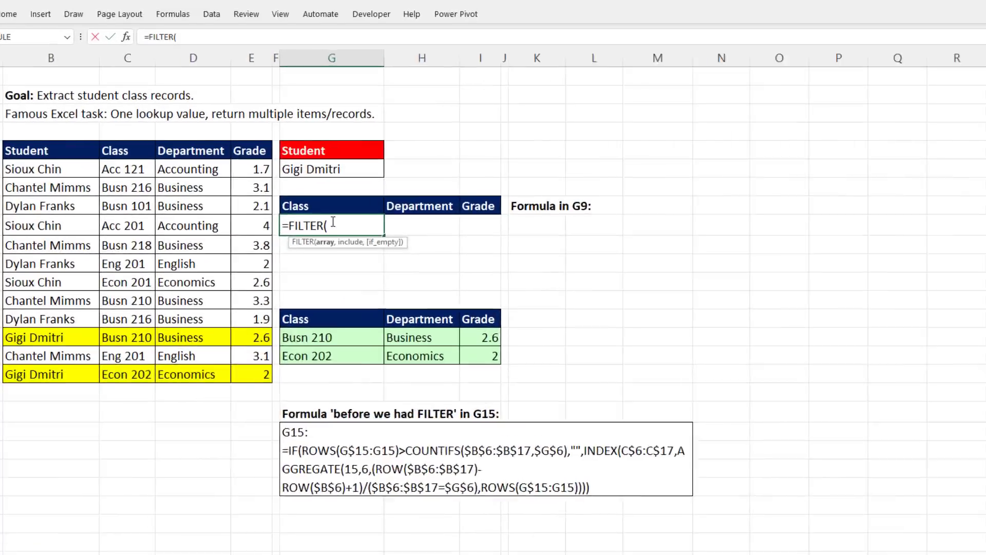
left_click_drag(90, 171, 245, 335)
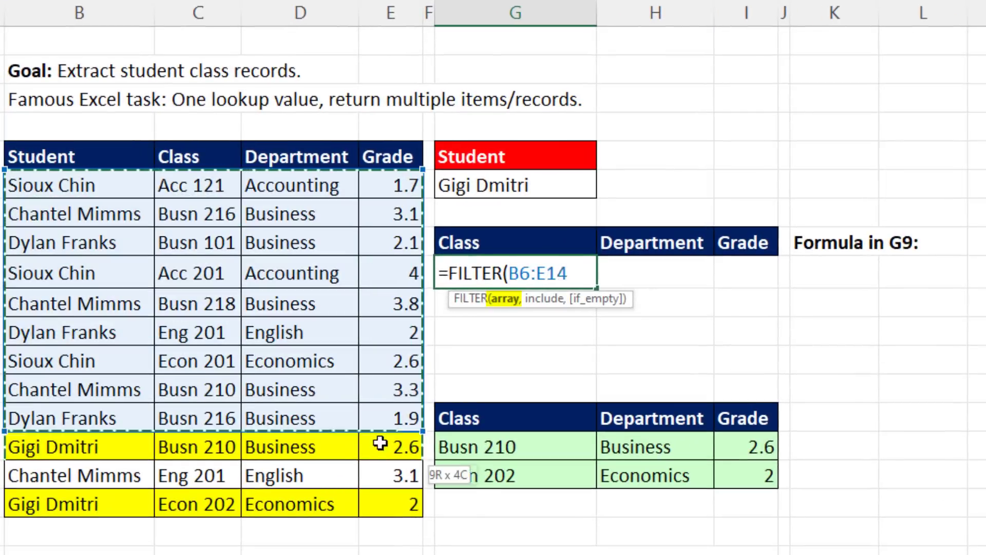
left_click_drag(380, 443, 396, 504)
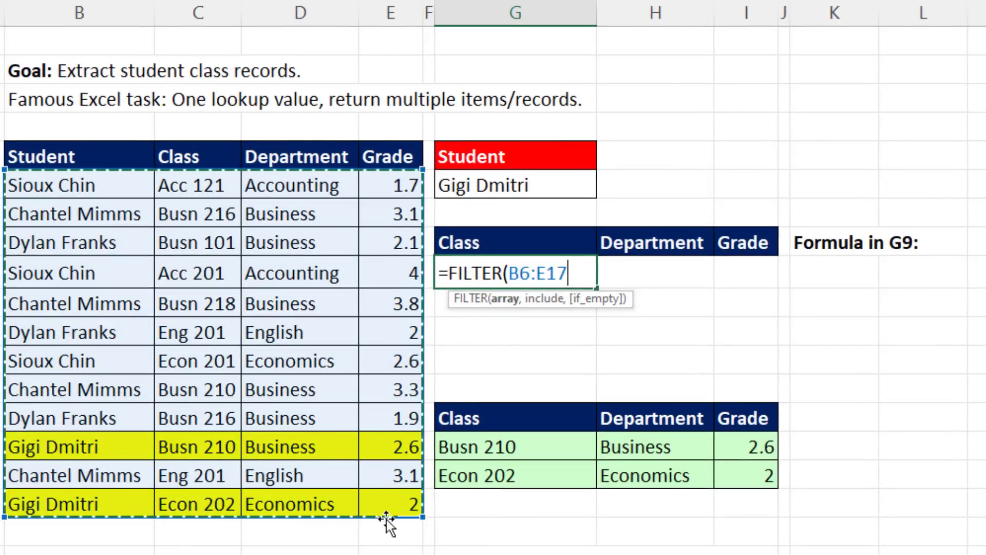
type(",")
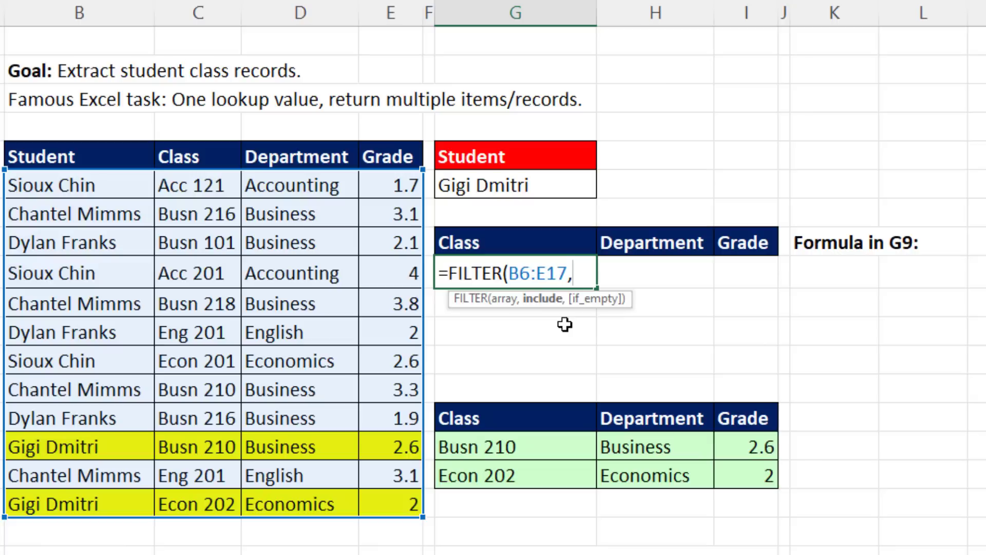
left_click_drag(108, 185, 136, 502)
type("=")
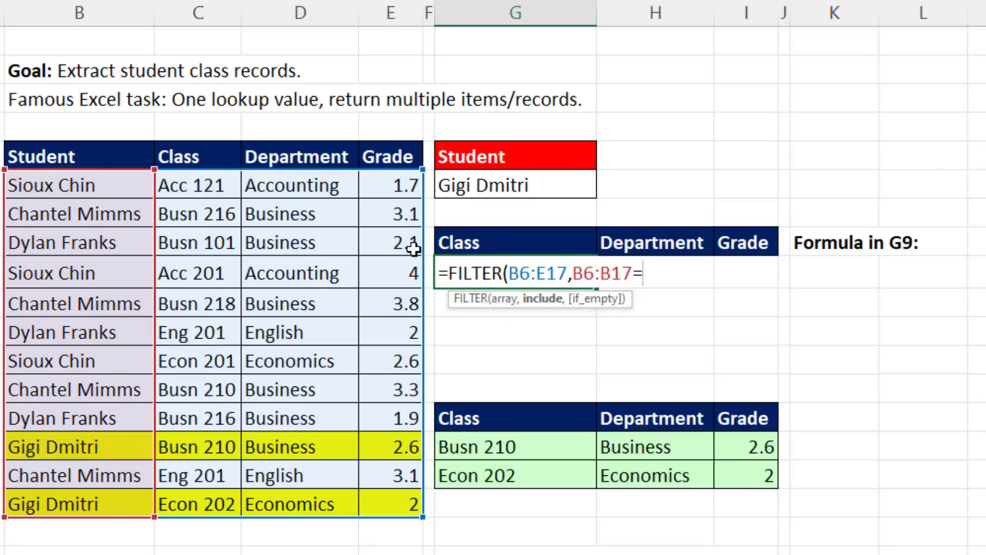
left_click(483, 190)
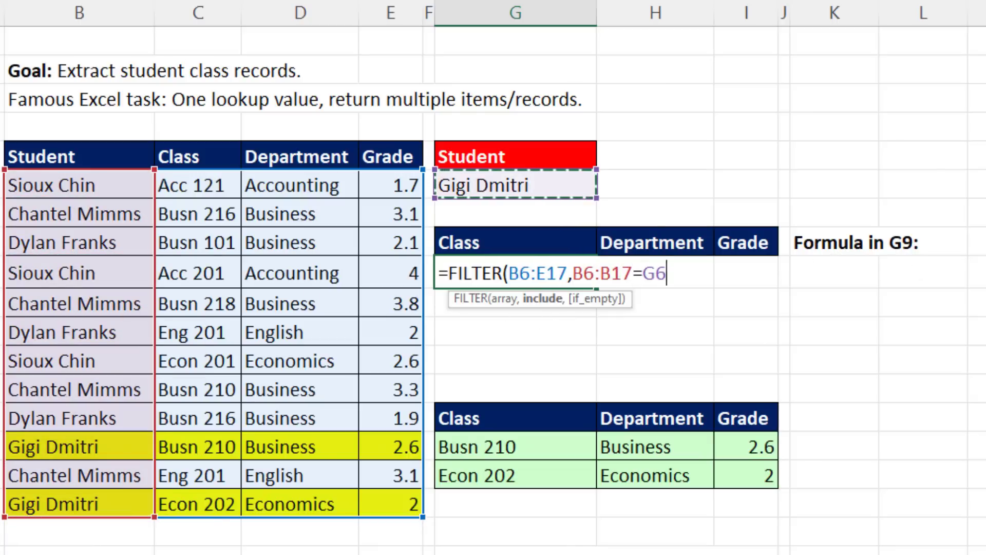
type(")")
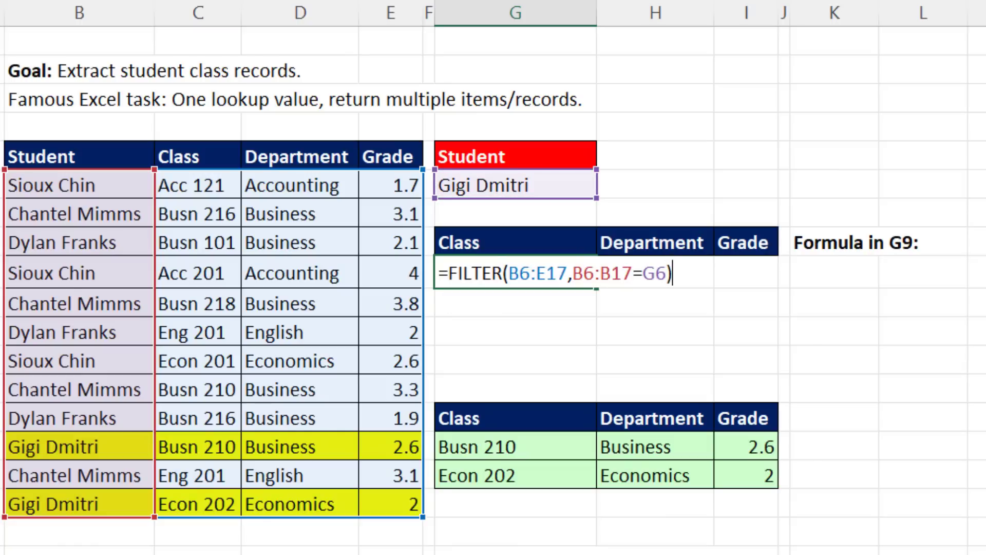
key("Return")
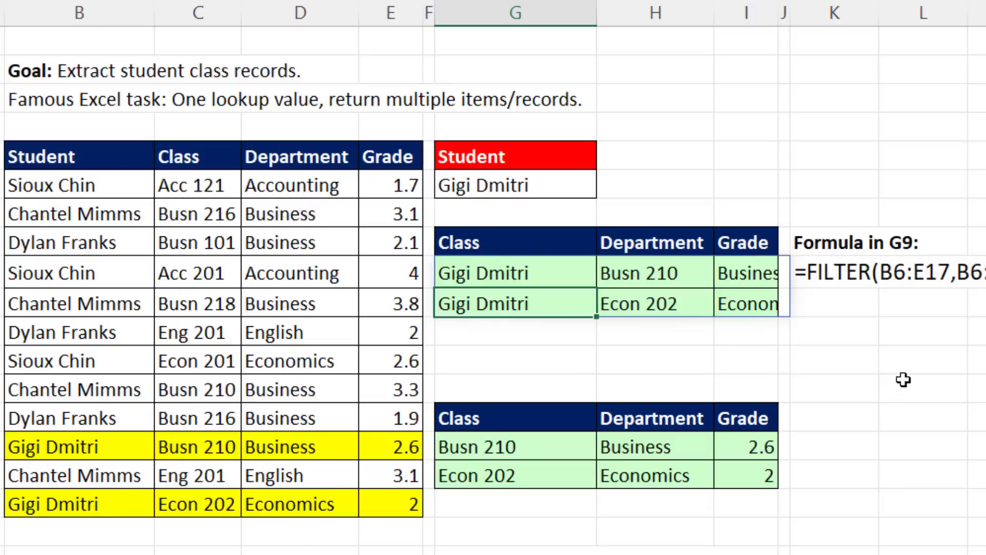
Change the array argument of the FILTER formula in G9 to C6:E17 so the student column is excluded
left_click(903, 378)
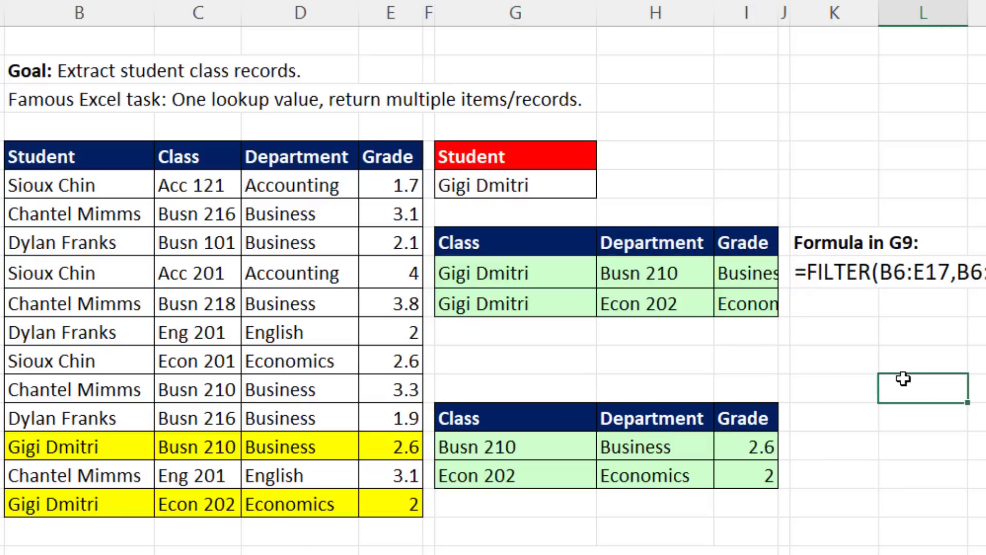
left_click(513, 275)
double_click(512, 275)
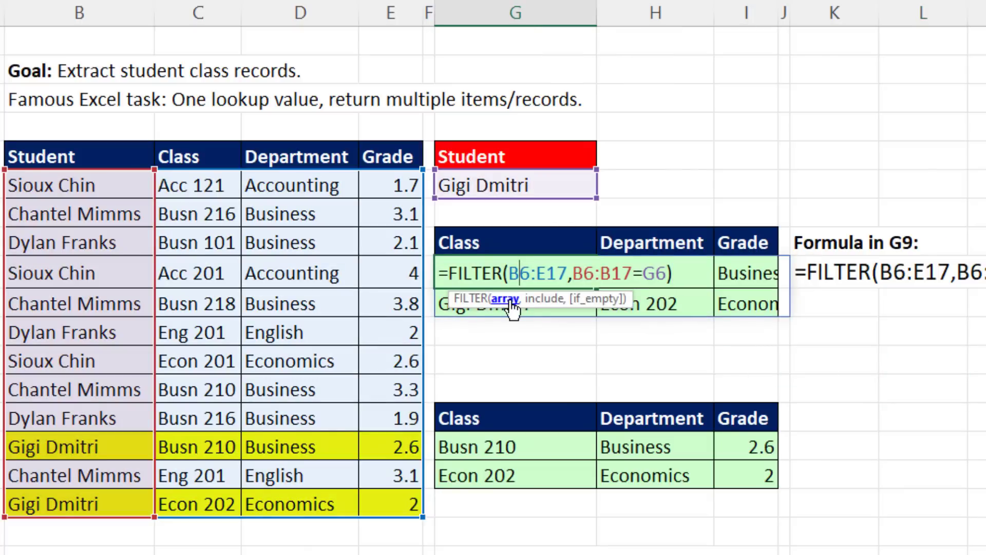
left_click(515, 300)
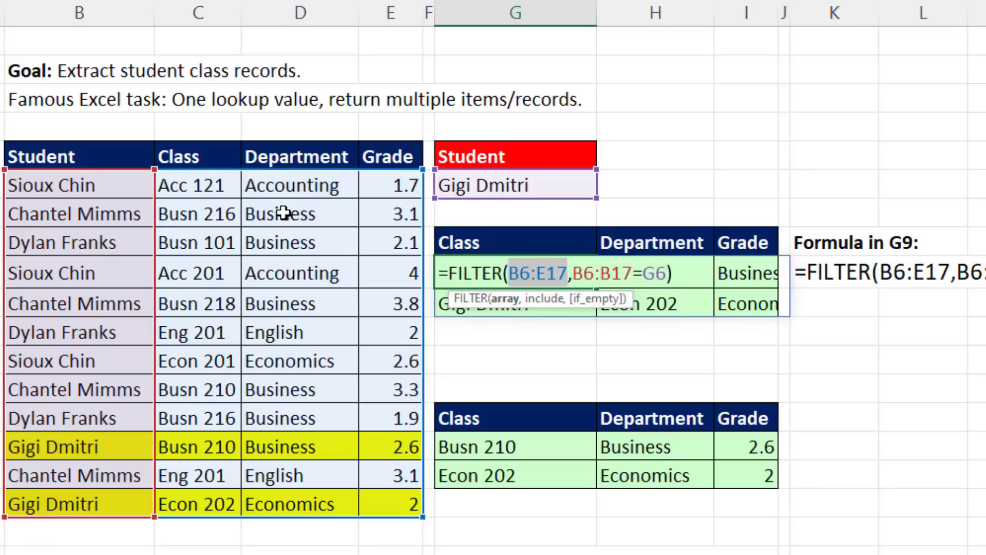
left_click_drag(205, 189, 375, 508)
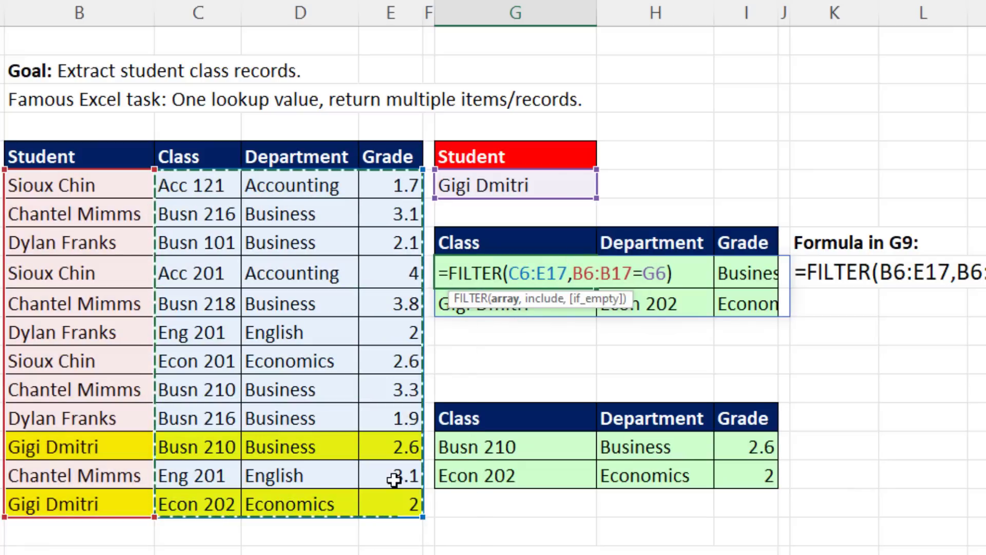
key("ctrl+Return")
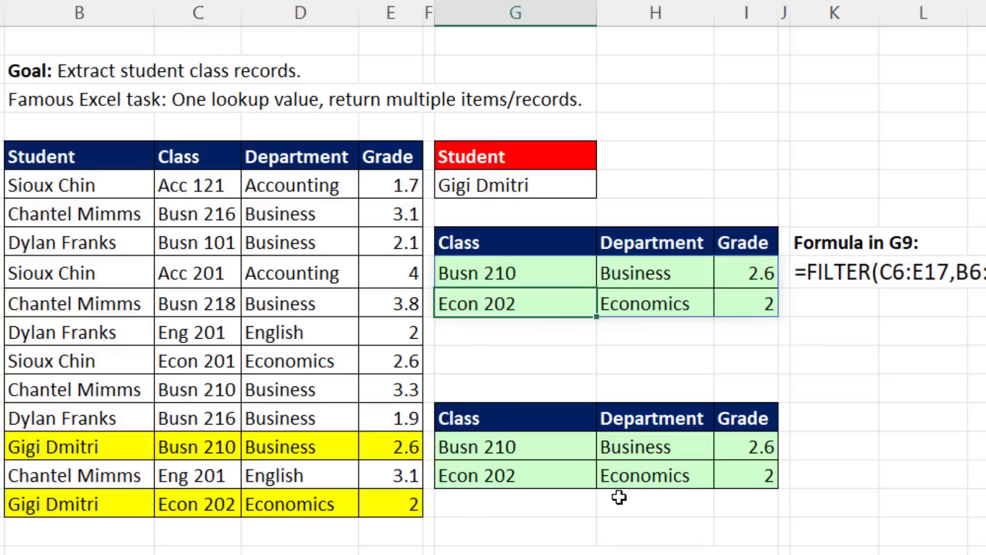
Test the FILTER formula by choosing the last student in G6's list, and undo that choice
left_click(581, 184)
left_click(606, 188)
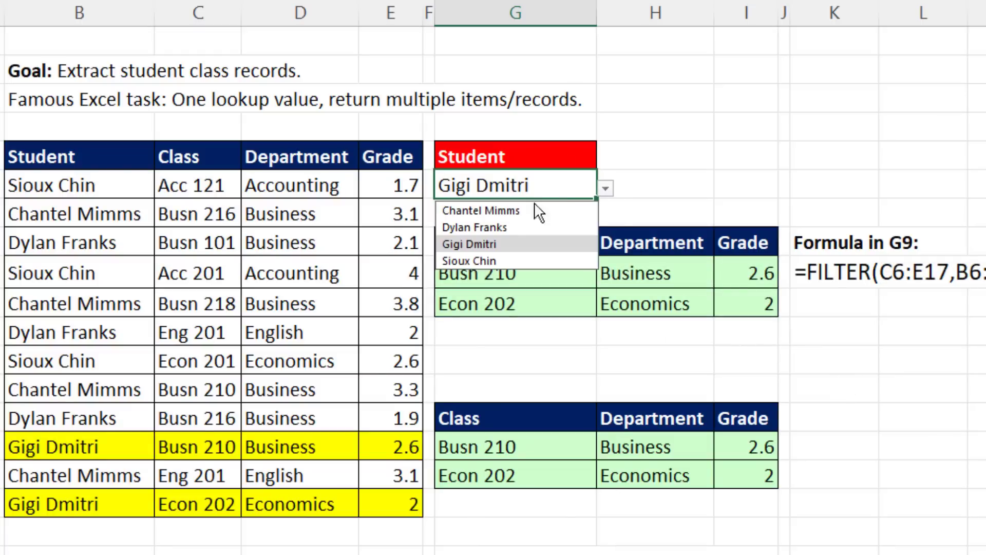
left_click(485, 258)
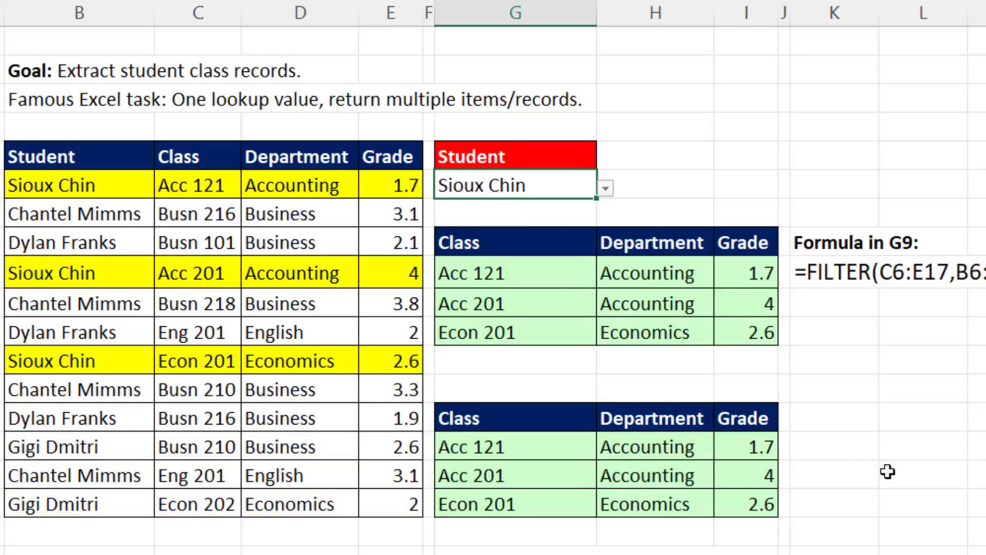
key("ctrl+z")
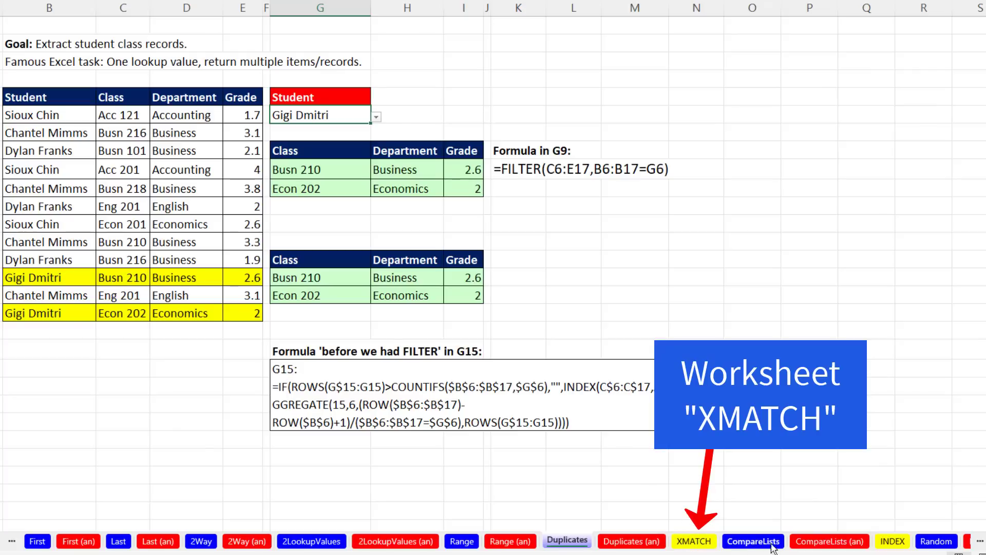
Pass through the XMATCH sheet to CompareLists and begin an XMATCH formula in E8 with lookup value D8:D12 and lookup array B8:B11
left_click(694, 541)
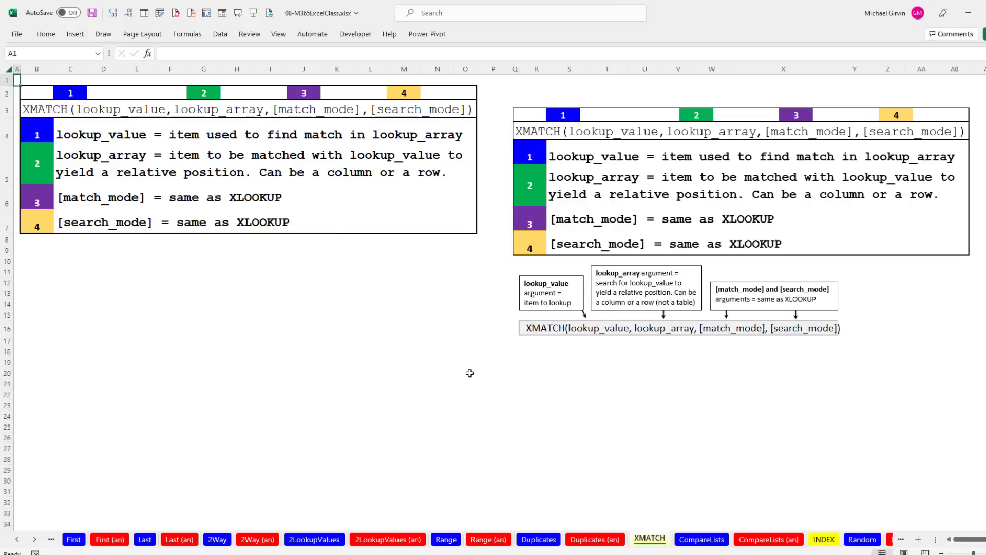
left_click(700, 538)
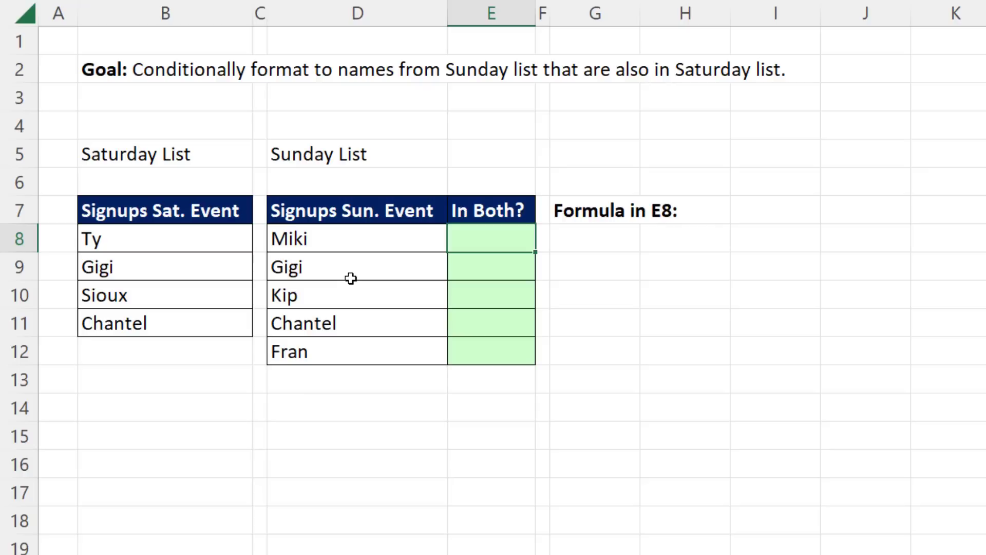
type("=x")
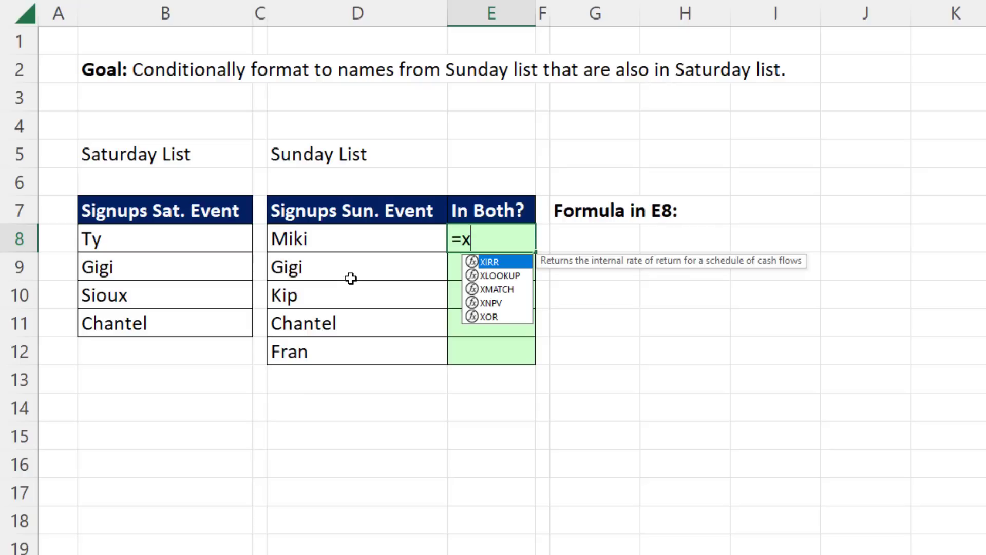
type("m")
key("Tab")
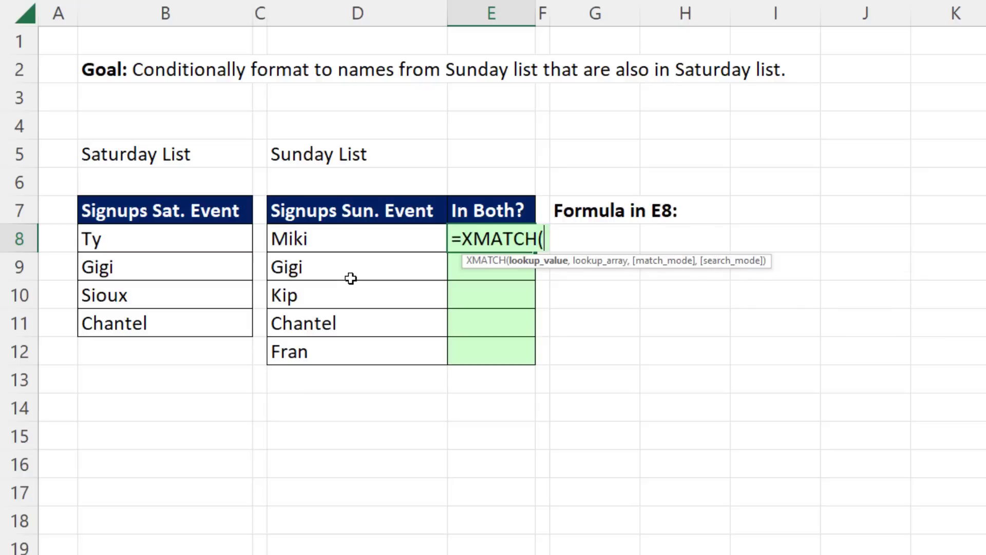
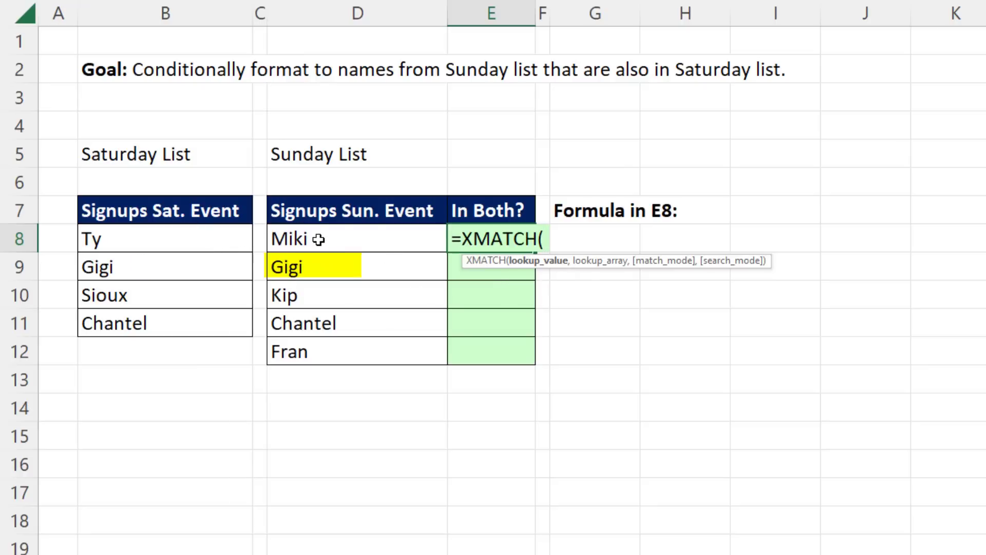
left_click_drag(322, 240, 326, 345)
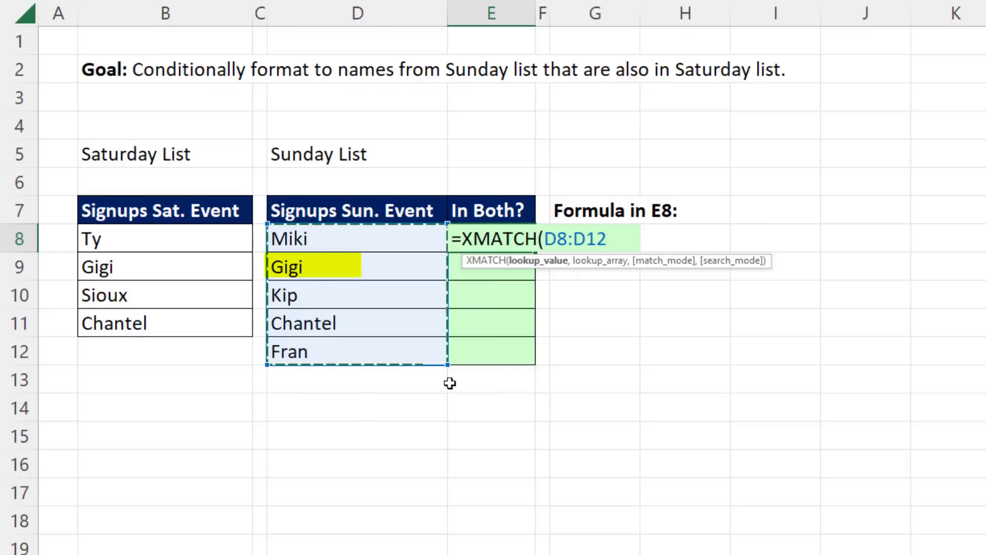
type(",")
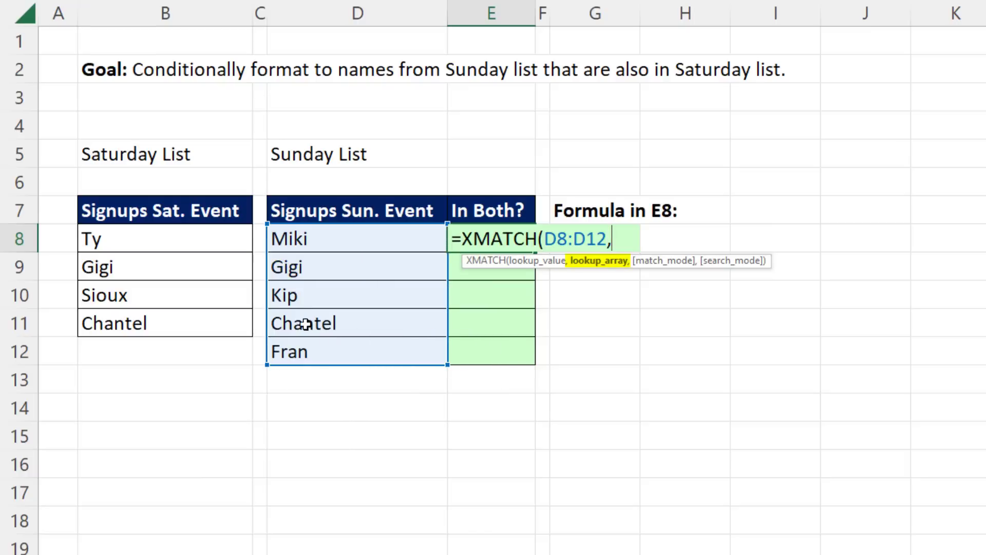
left_click_drag(175, 240, 177, 319)
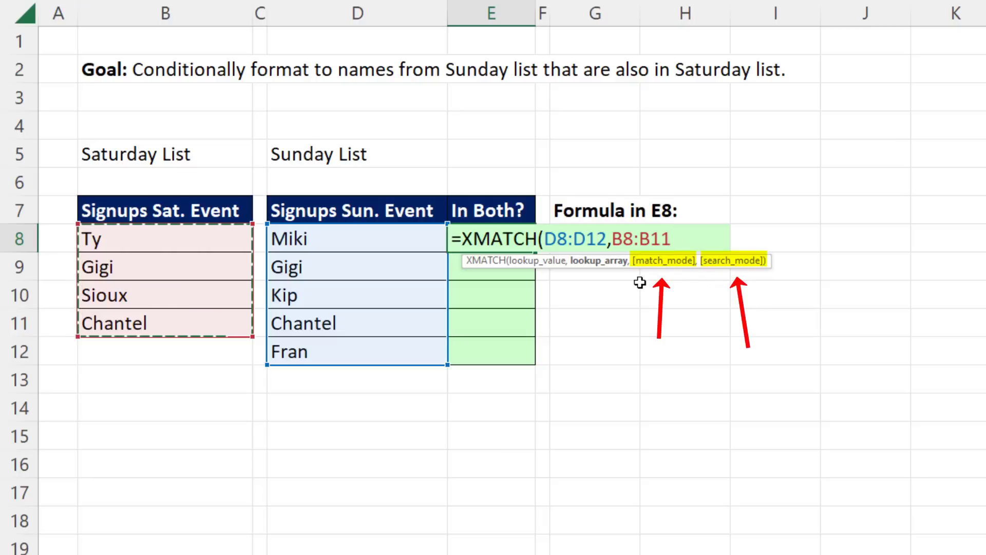
Review XMATCH's match mode and search mode options, omit both arguments, and enter =XMATCH(D8:D12,B8:B11) in E8
type(",")
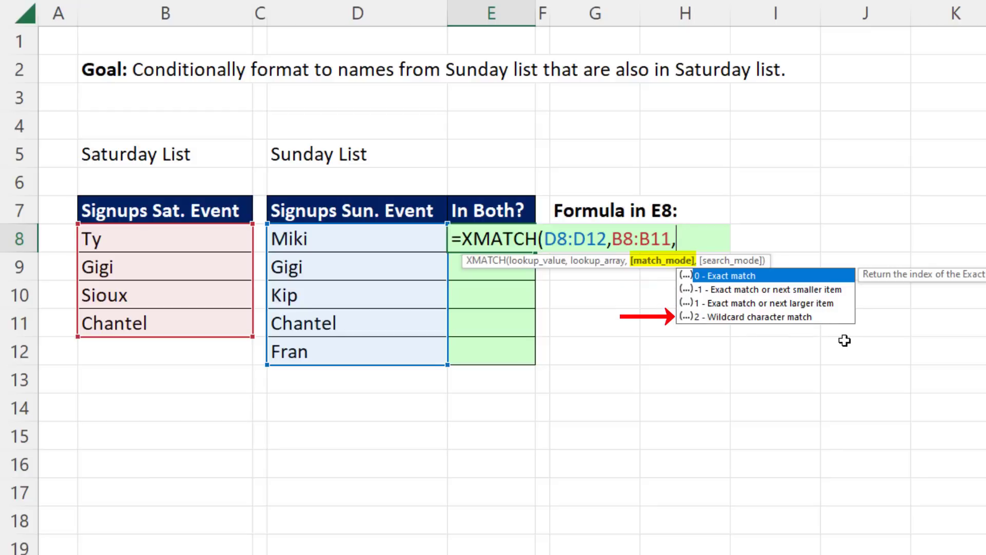
type(",")
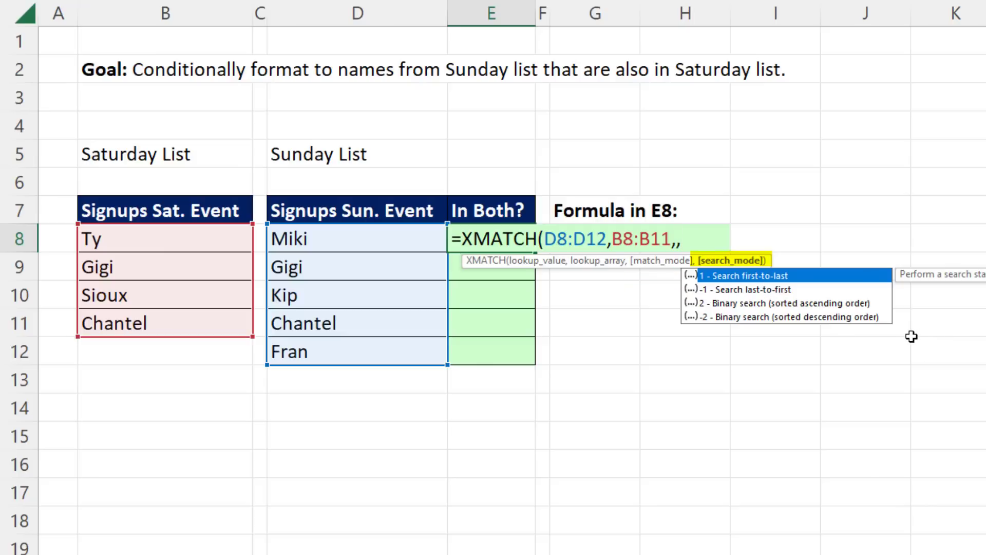
key("BackSpace")
key("BackSpace")
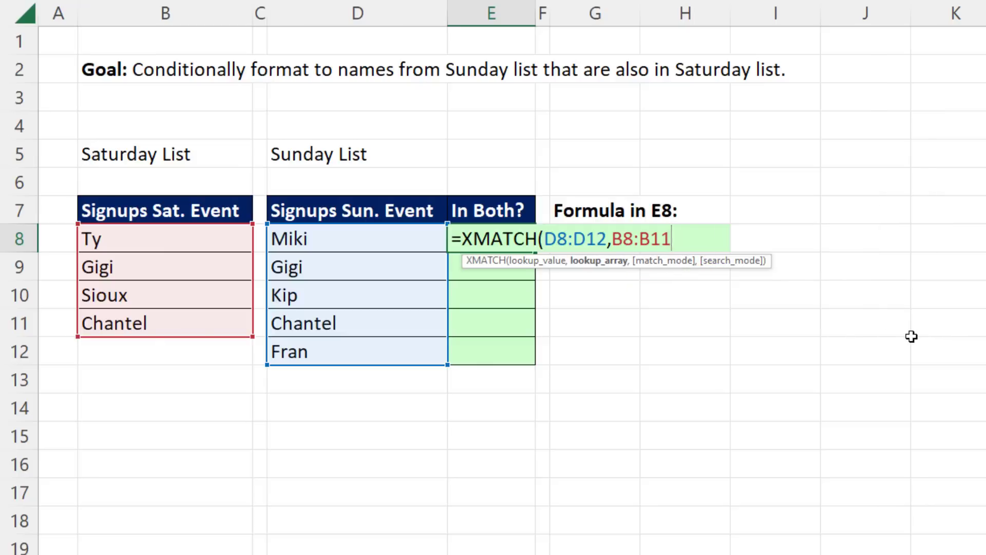
type(")")
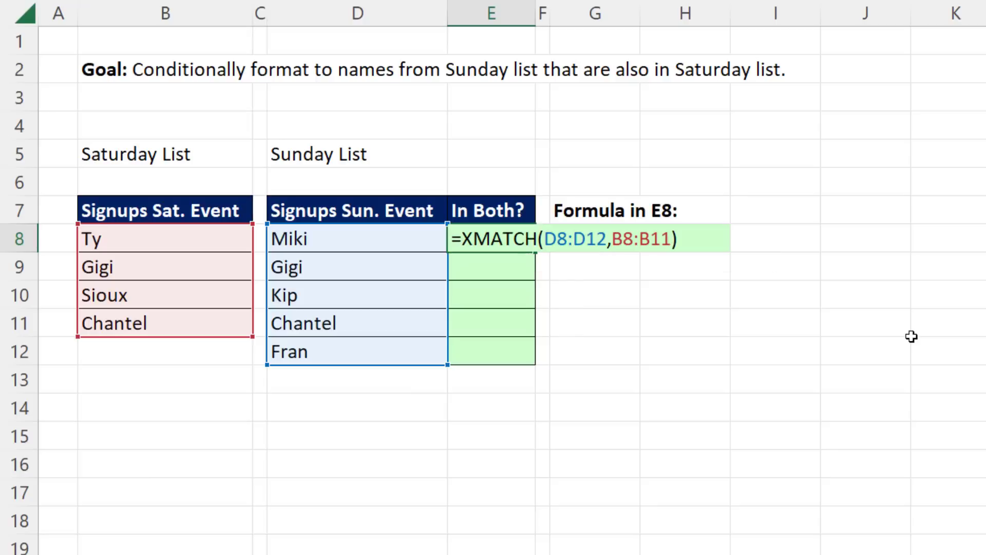
key("Return")
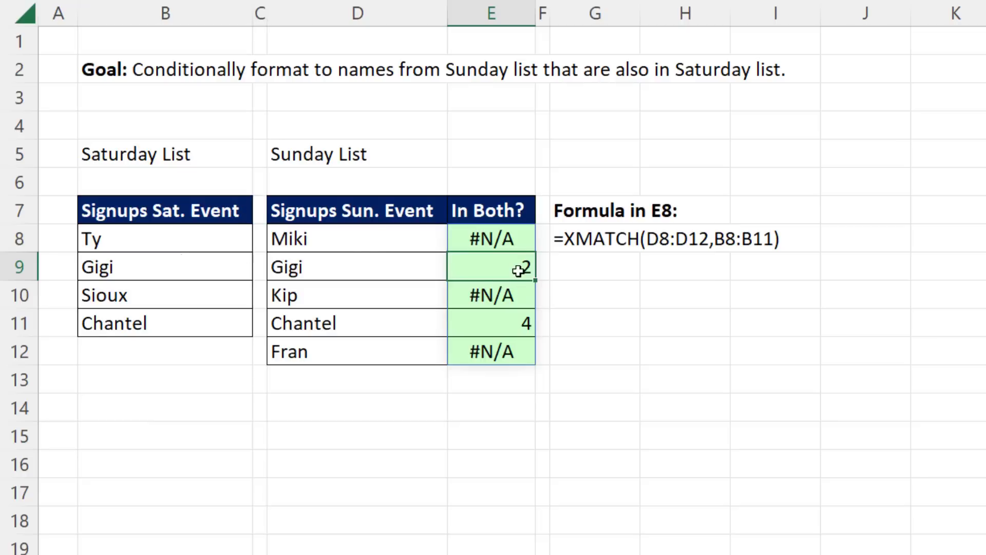
Wrap the XMATCH formula in E8 in ISNUMBER, giving =ISNUMBER(XMATCH(D8:D12,B8:B11))
left_click(516, 231)
key("F2")
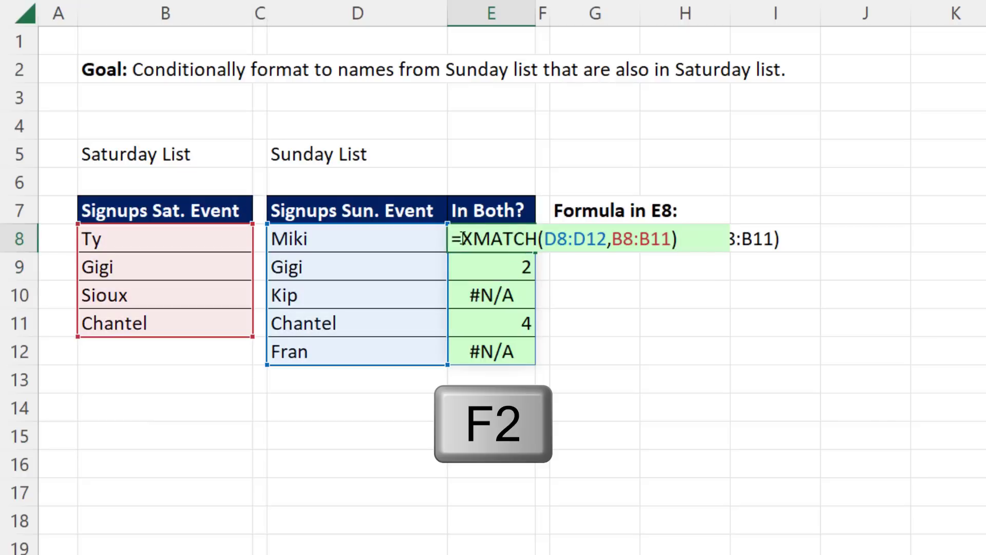
type("isnu")
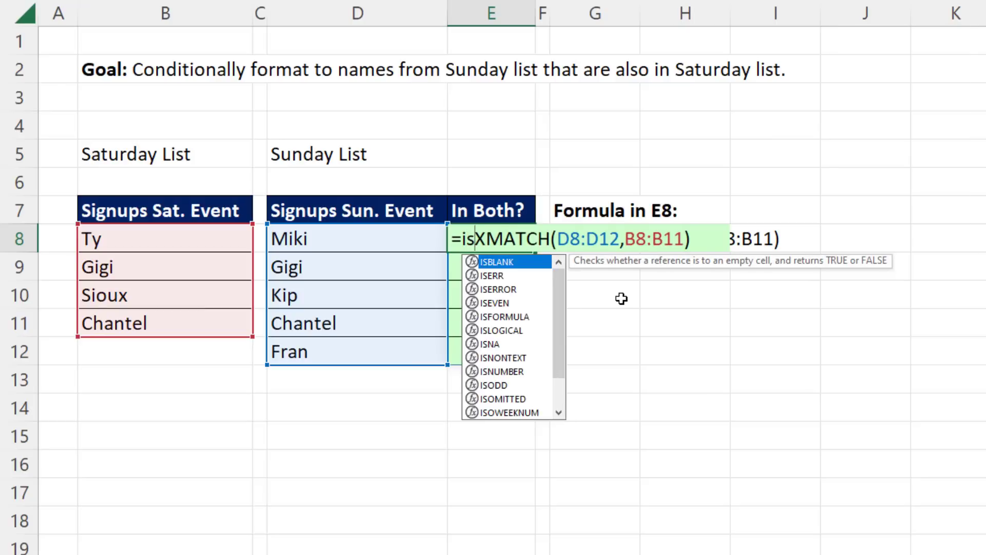
key("Tab")
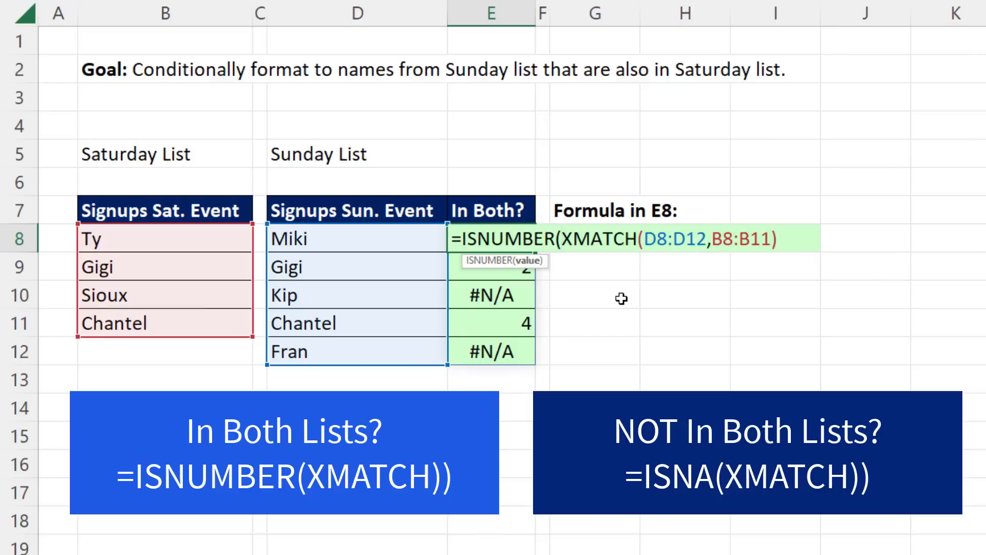
key("BackSpace")
key("BackSpace")
key("BackSpace")
key("BackSpace")
key("BackSpace")
key("BackSpace")
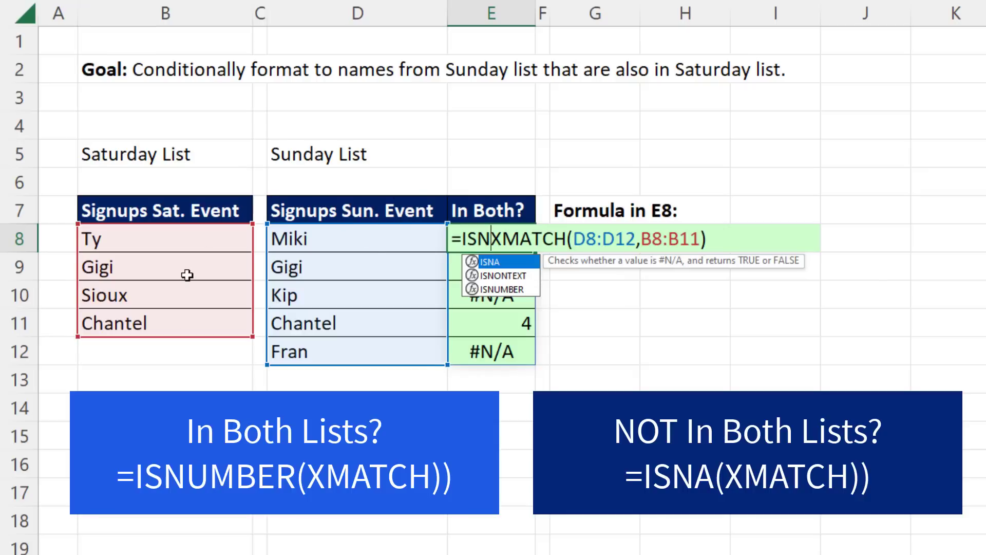
type("u")
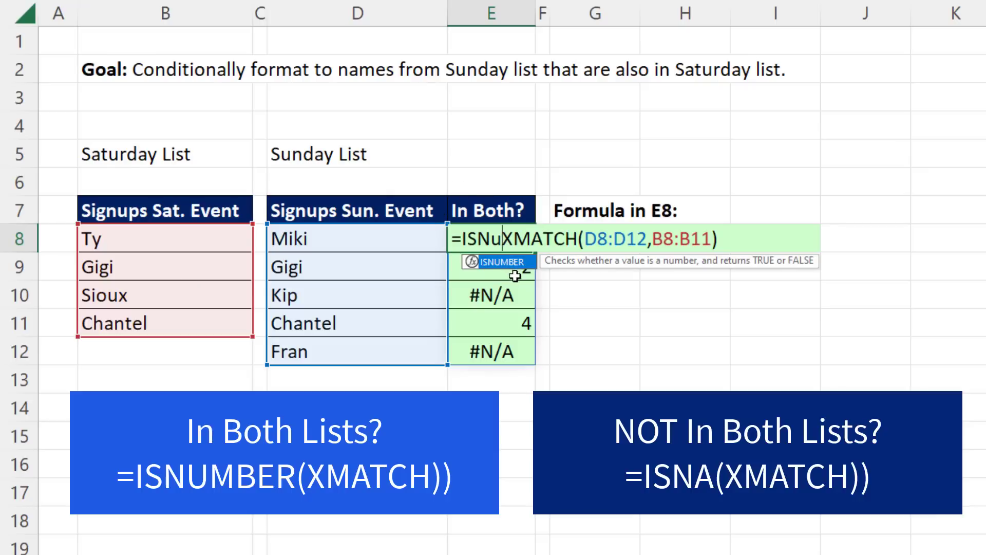
key("Tab")
left_click(790, 243)
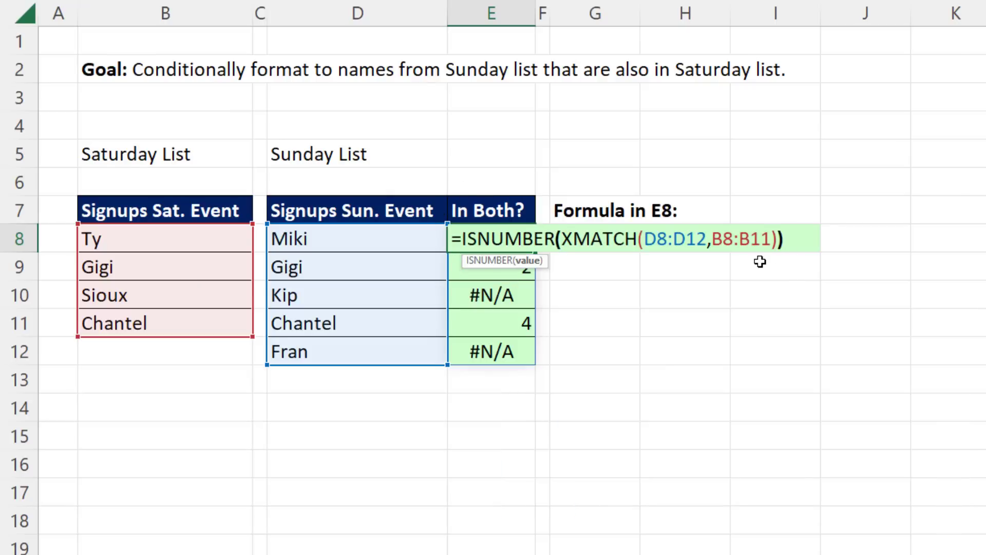
type(")")
key("Return")
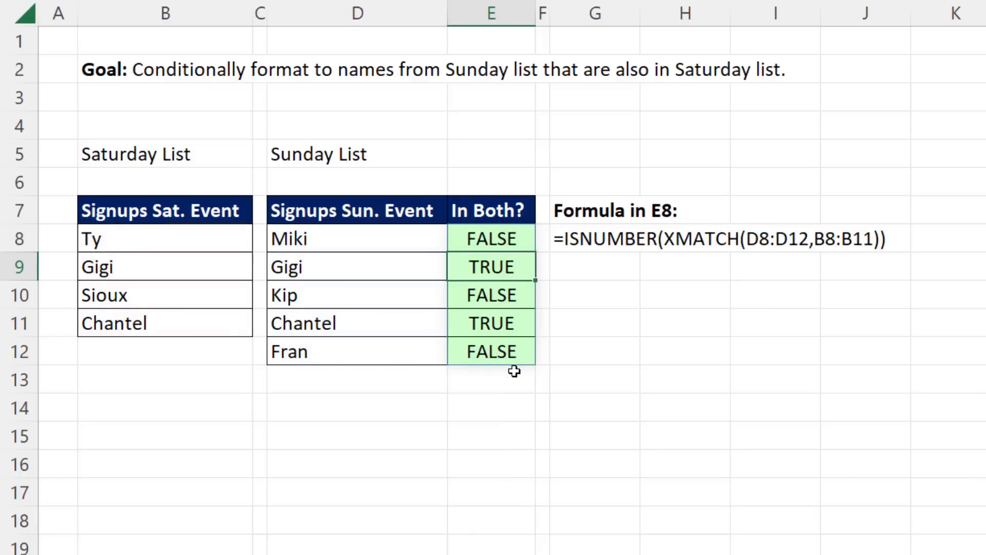
Enter =XMATCH(D8,$B$8:$B$11) in K8 with the Saturday list locked as an absolute reference
left_click(817, 211)
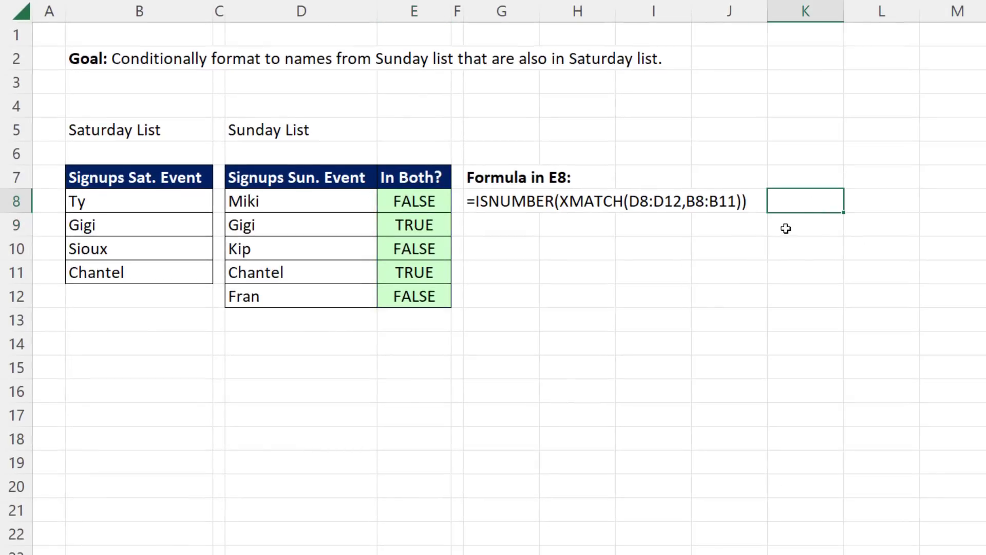
type("=xmatch(")
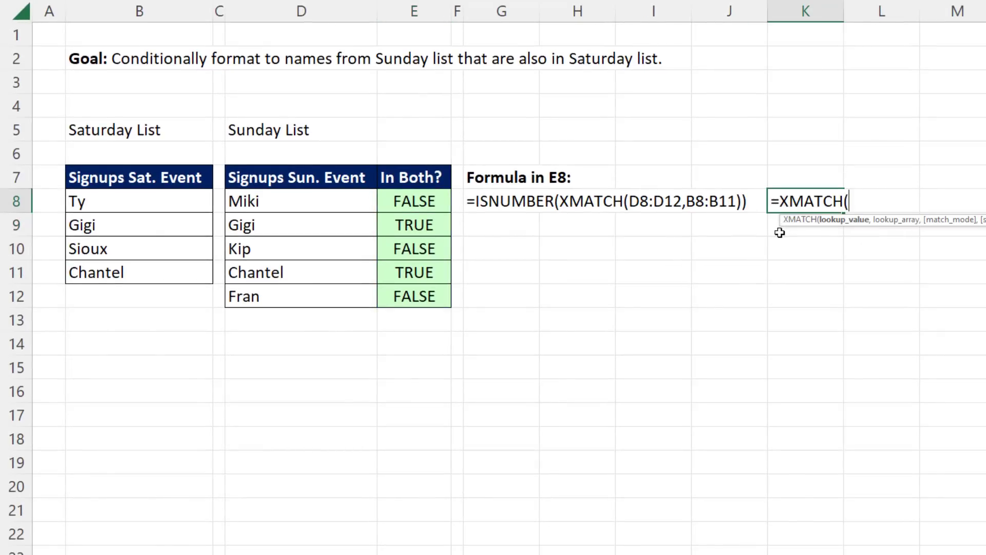
left_click(274, 199)
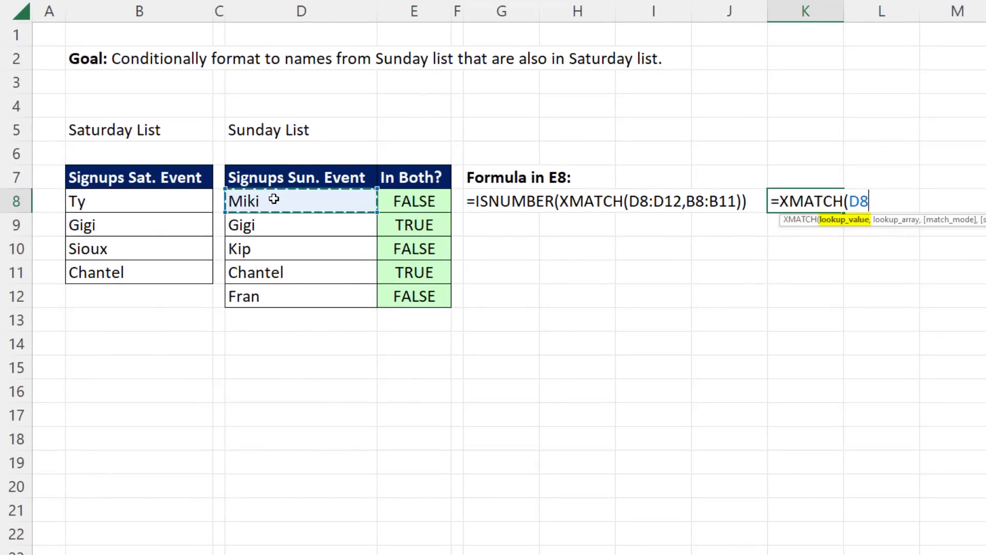
type(",")
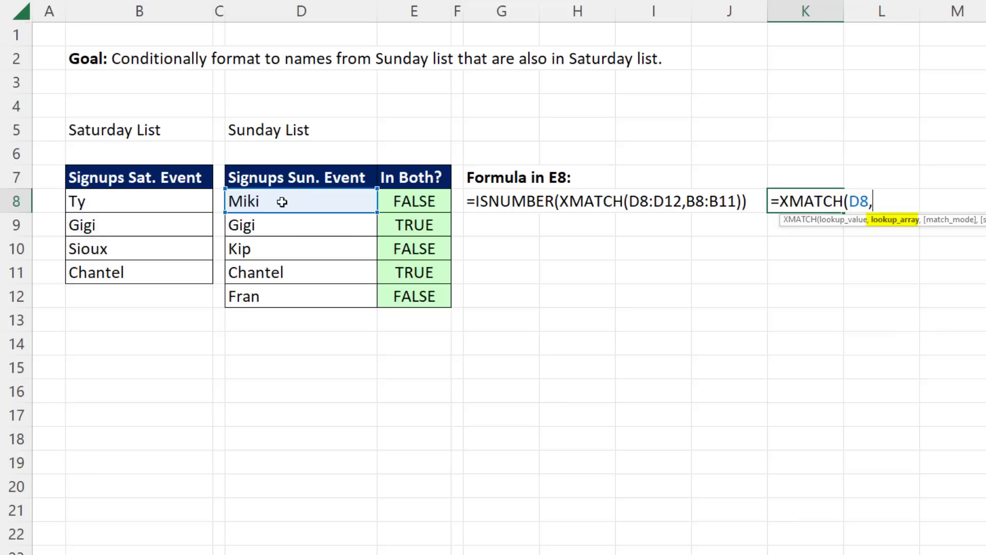
left_click_drag(177, 200, 173, 272)
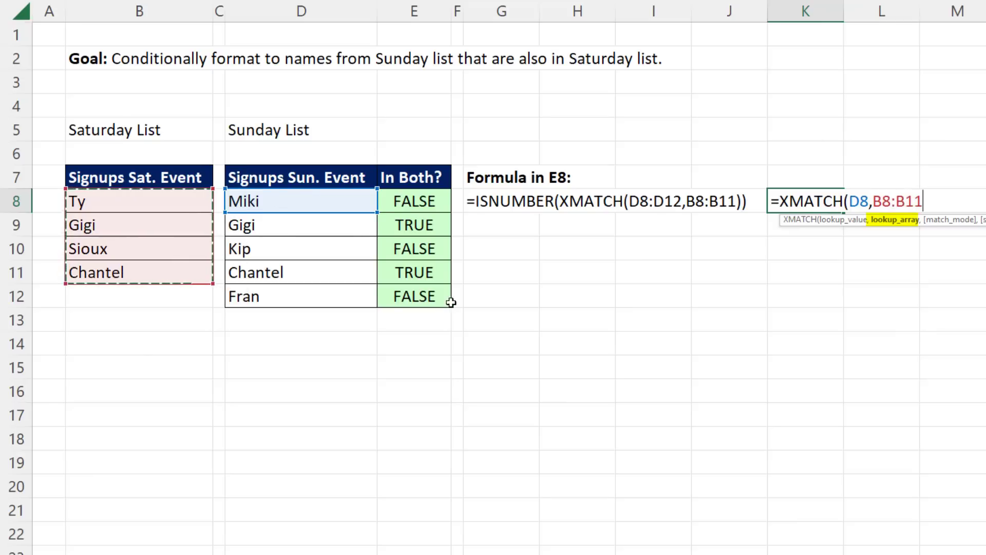
key("F4")
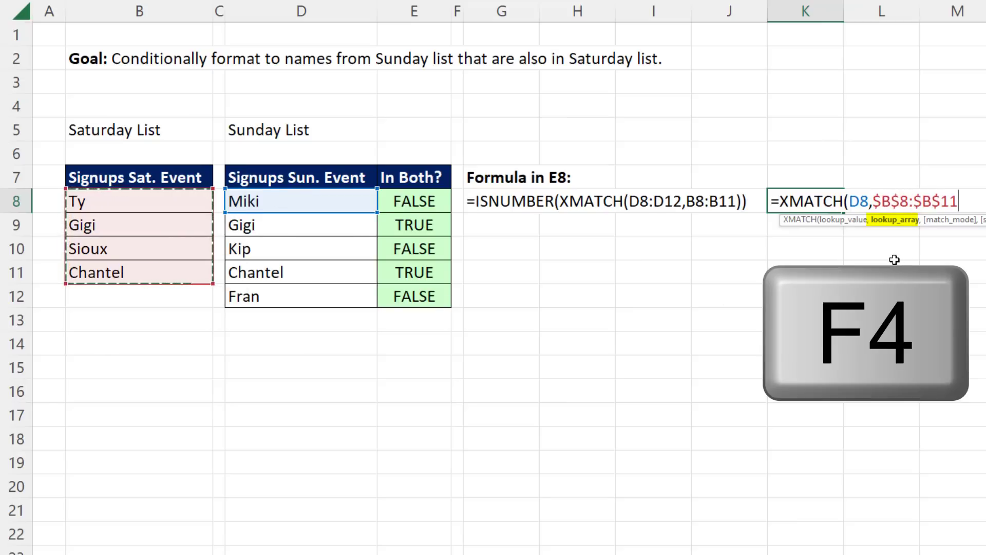
type(")")
key("ctrl+Return")
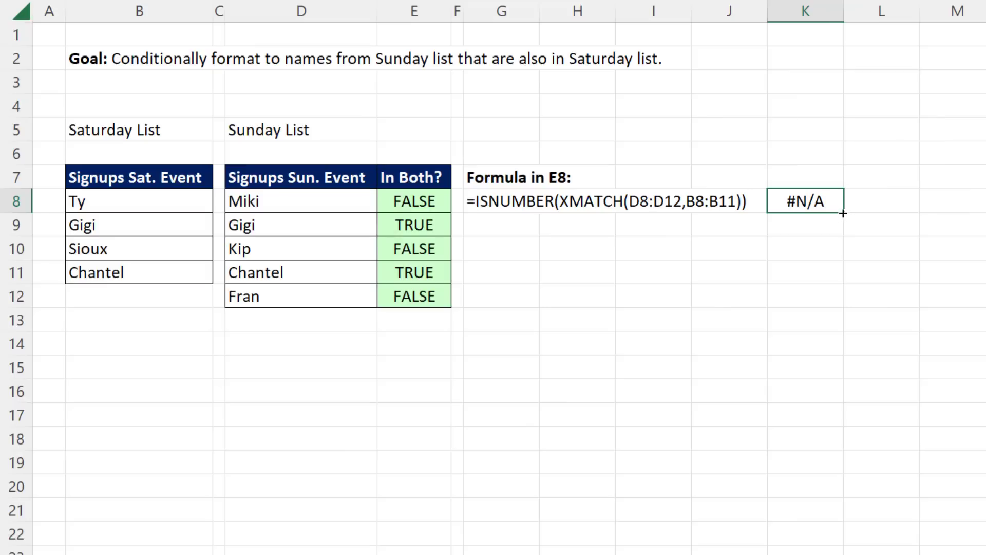
Fill the XMATCH formula from K8 down to K12 and copy K8's formula text without its equal sign
left_click_drag(843, 212, 847, 308)
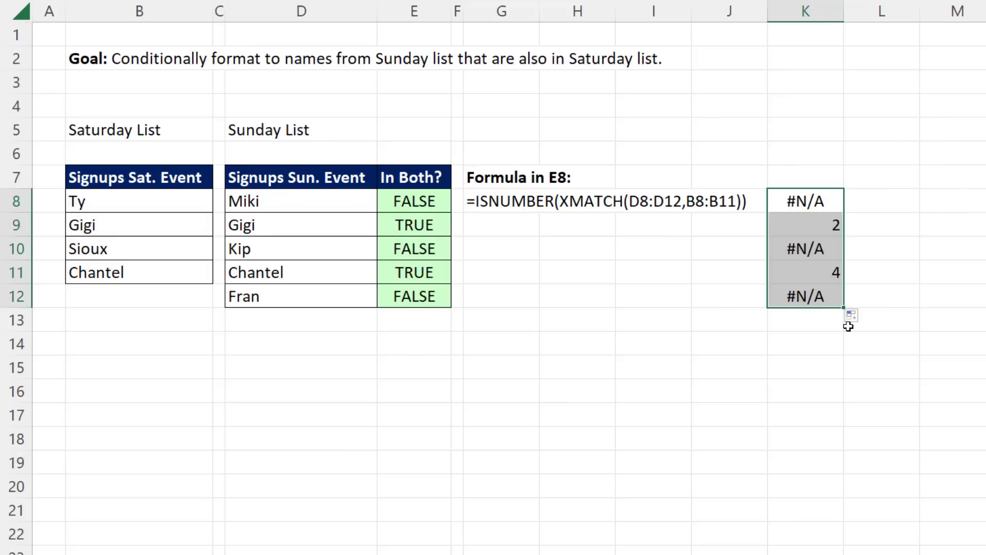
double_click(803, 201)
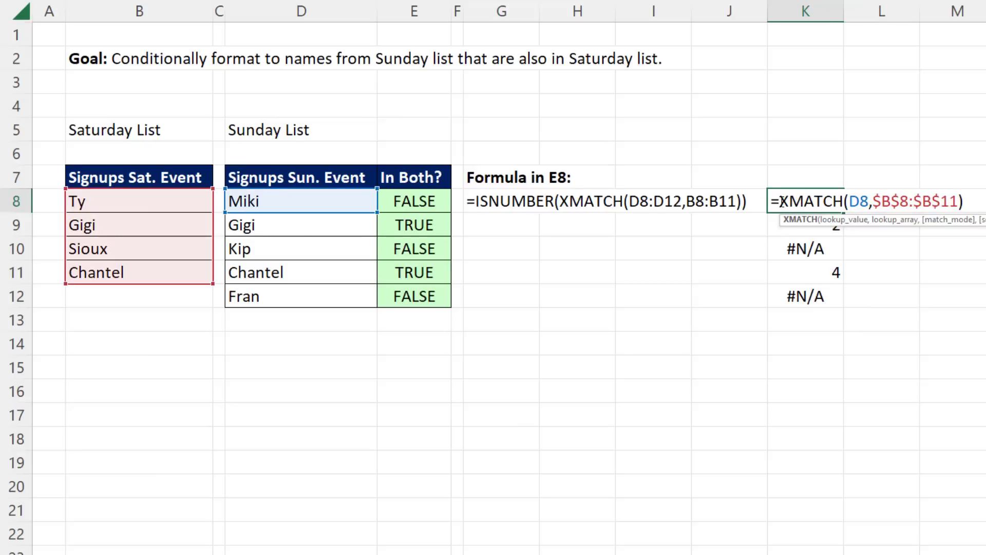
left_click_drag(781, 201, 964, 201)
key("ctrl+c")
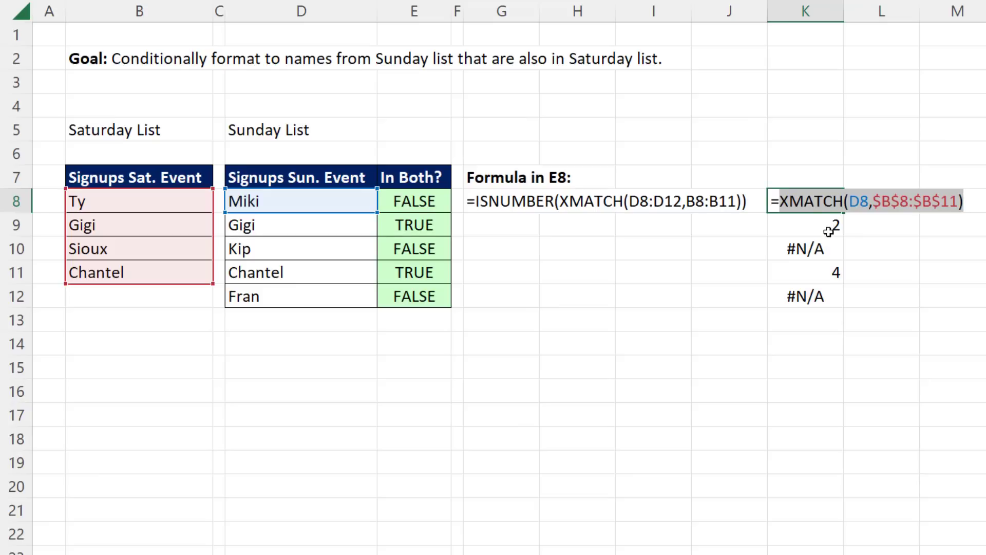
key("ctrl+c")
key("Escape")
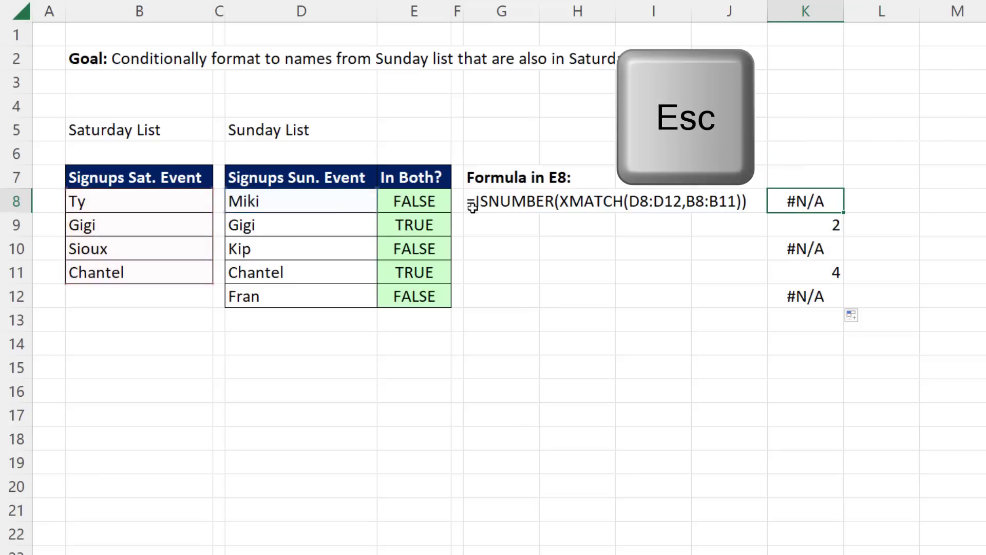
Start a formula-based conditional formatting rule for the Sunday names in D8:D12, pasting XMATCH(D8,$B$8:$B$11) as its condition
left_click_drag(355, 201, 288, 297)
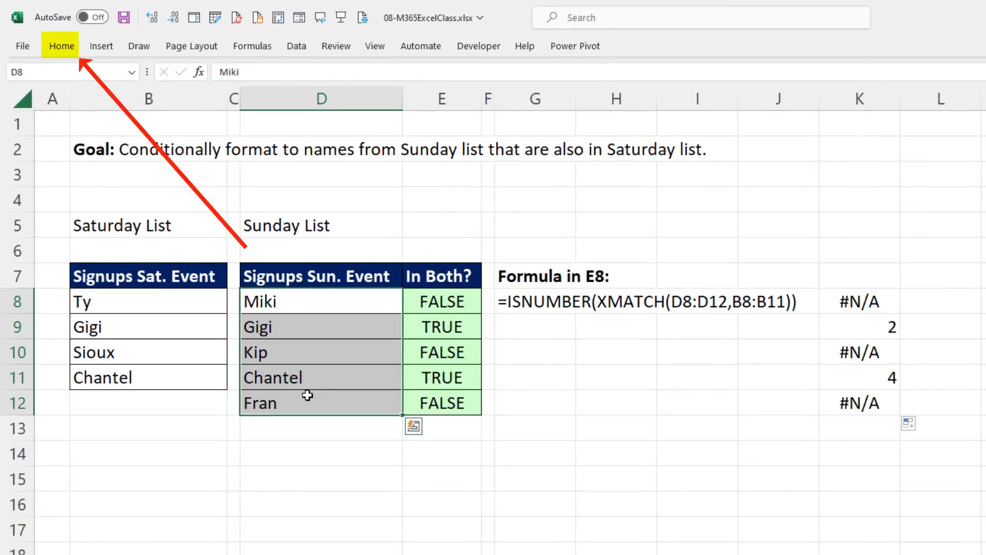
left_click(64, 48)
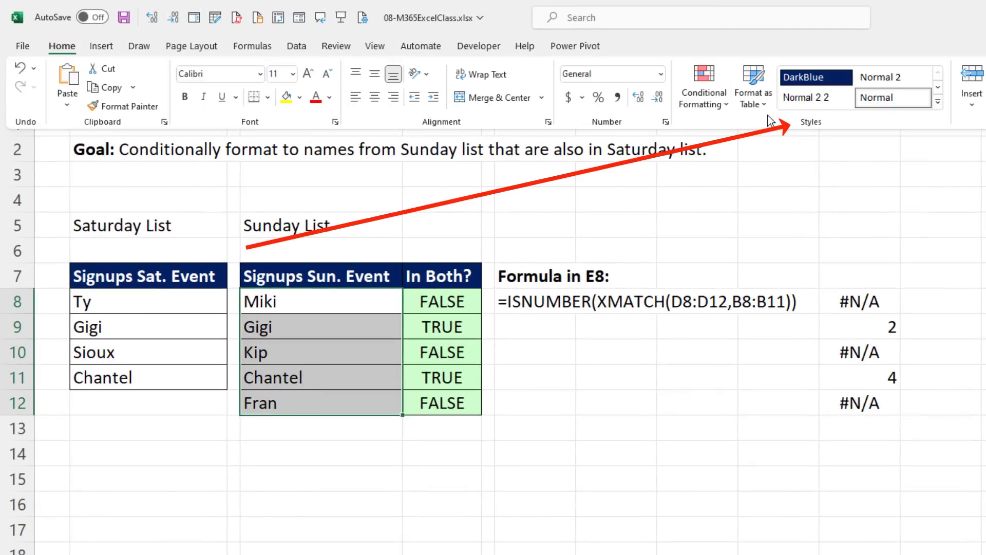
left_click(728, 110)
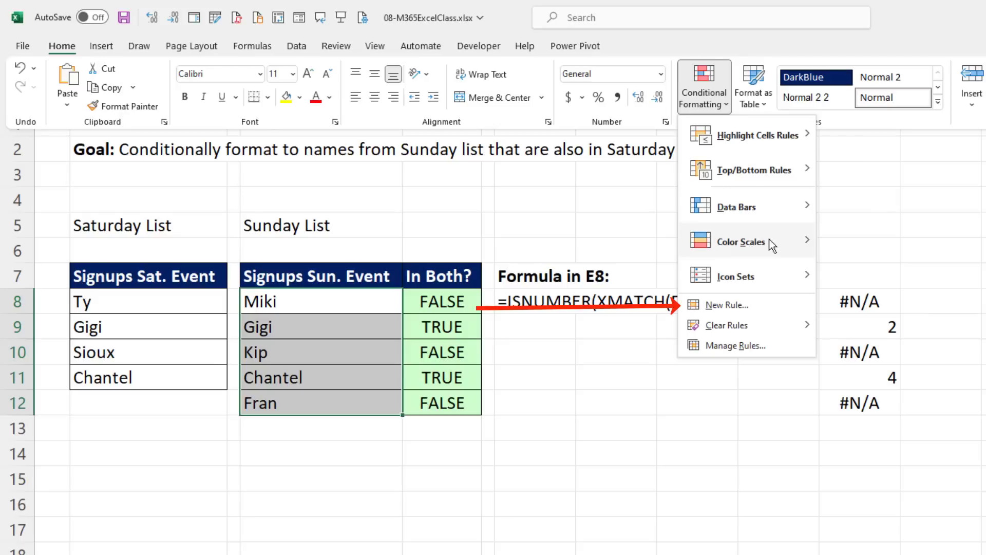
left_click(762, 307)
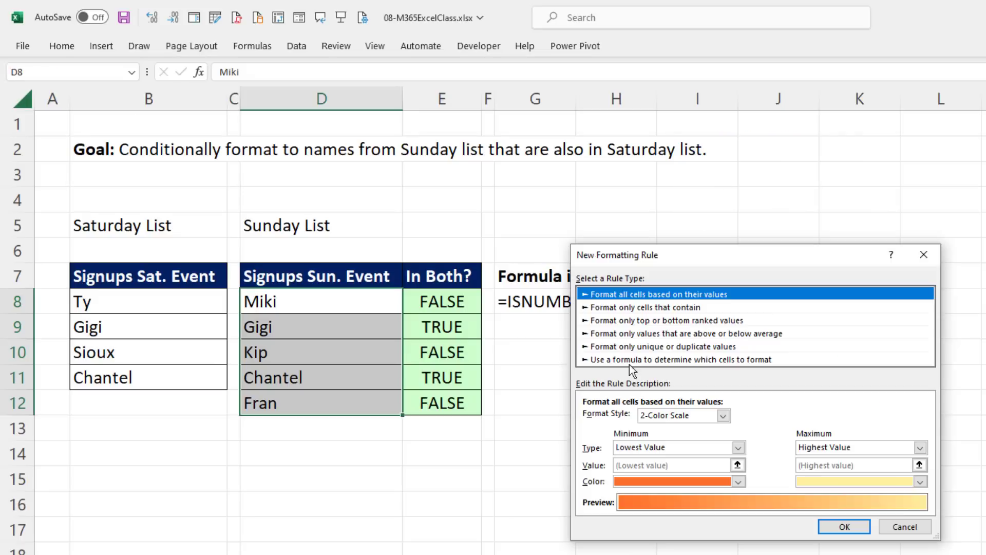
left_click(658, 359)
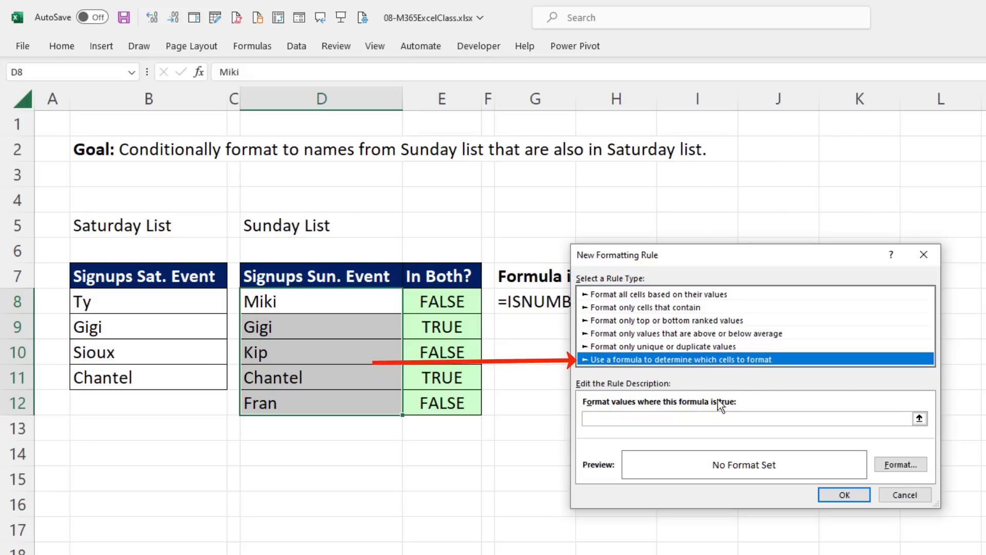
left_click(661, 419)
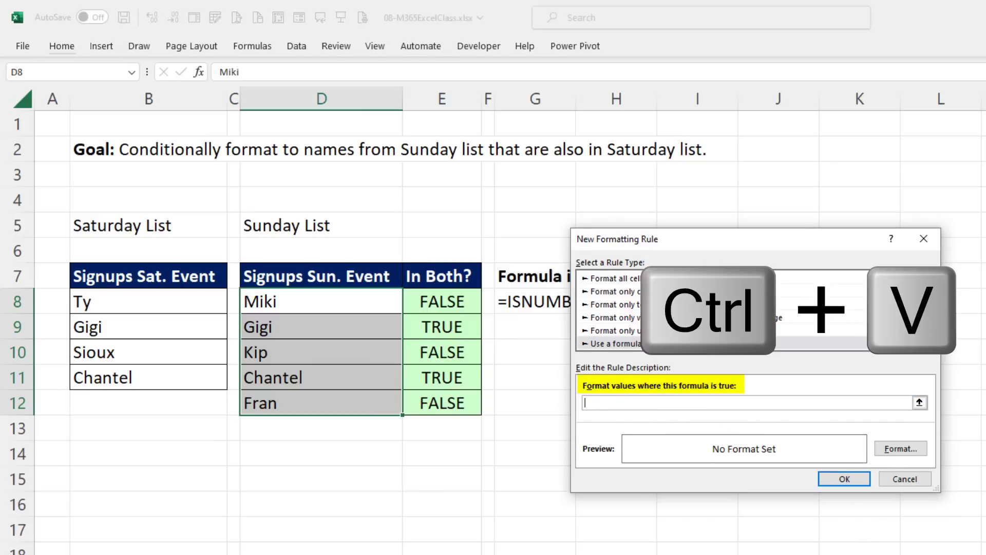
key("ctrl+v")
Give the new formatting rule a yellow fill and apply it to the Sunday list
left_click(911, 450)
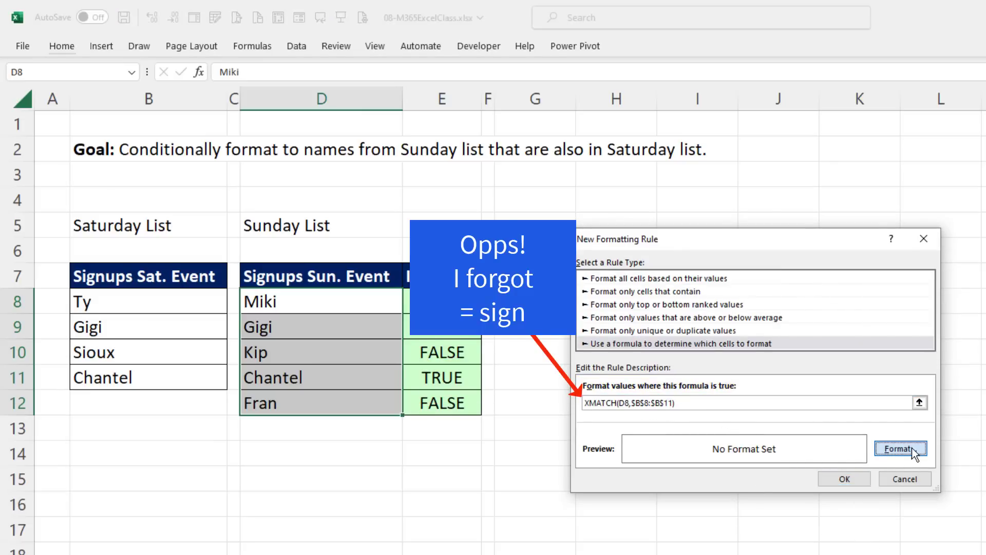
left_click(709, 200)
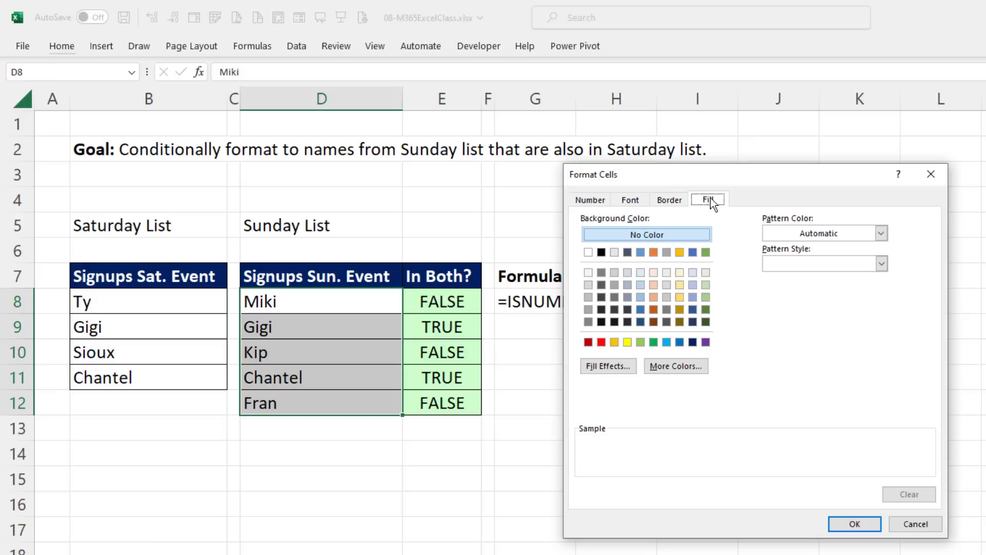
left_click(628, 342)
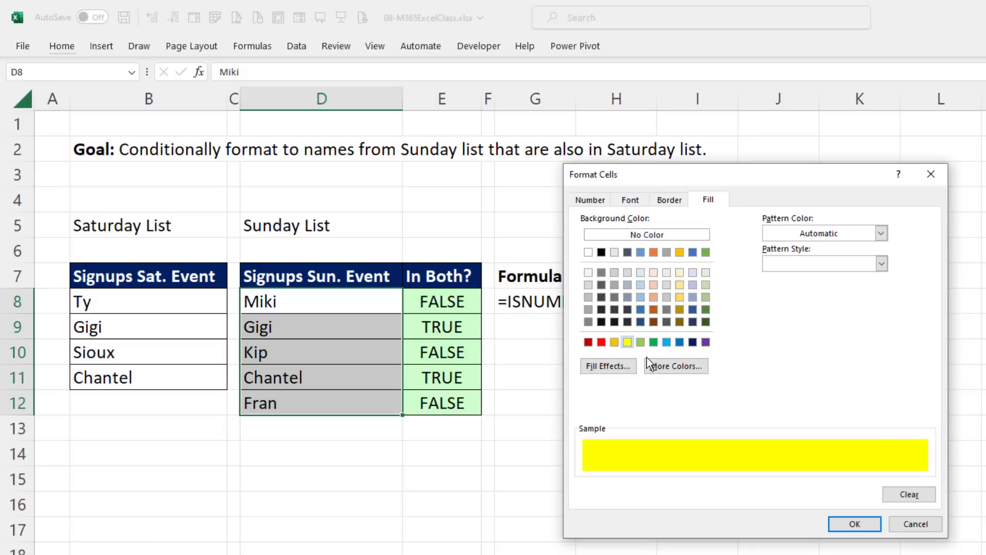
left_click(850, 523)
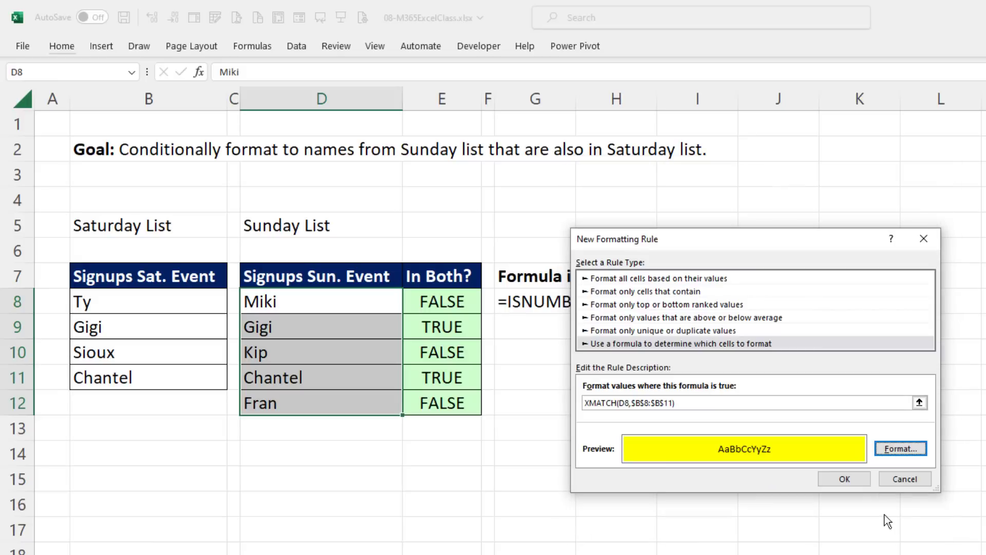
left_click(857, 482)
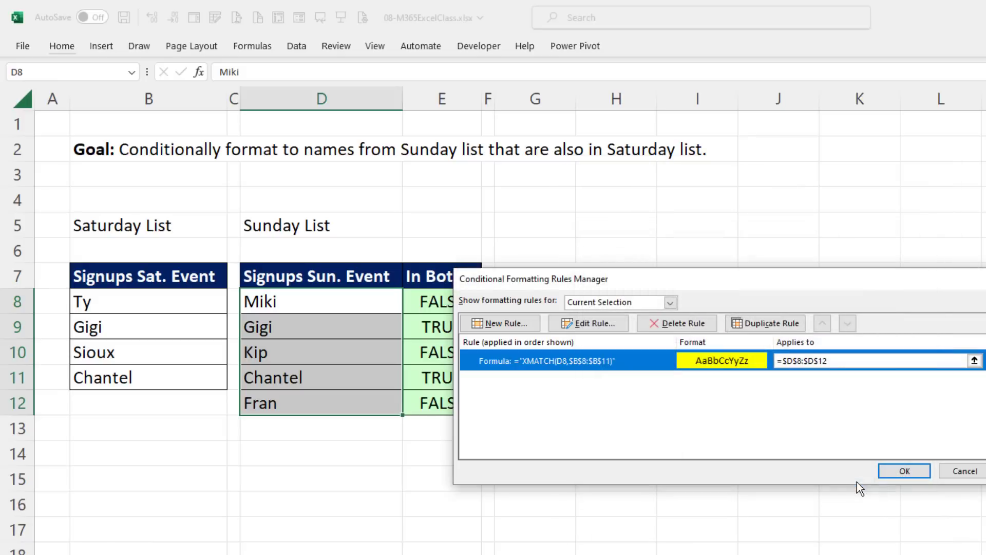
left_click(904, 467)
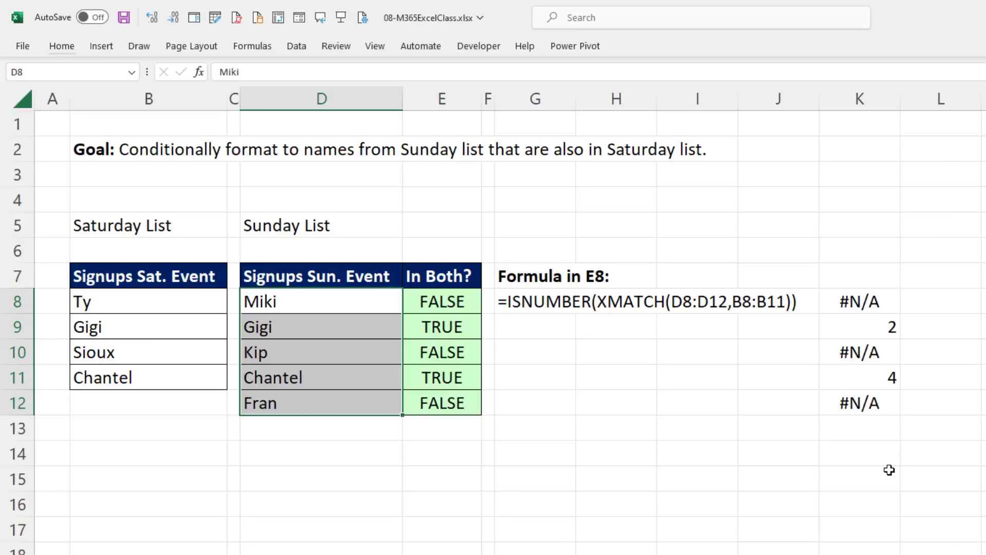
Edit the Sunday list's formatting rule, removing the quotation marks so its formula is =XMATCH(D8,$B$8:$B$11), and apply it
left_click(68, 46)
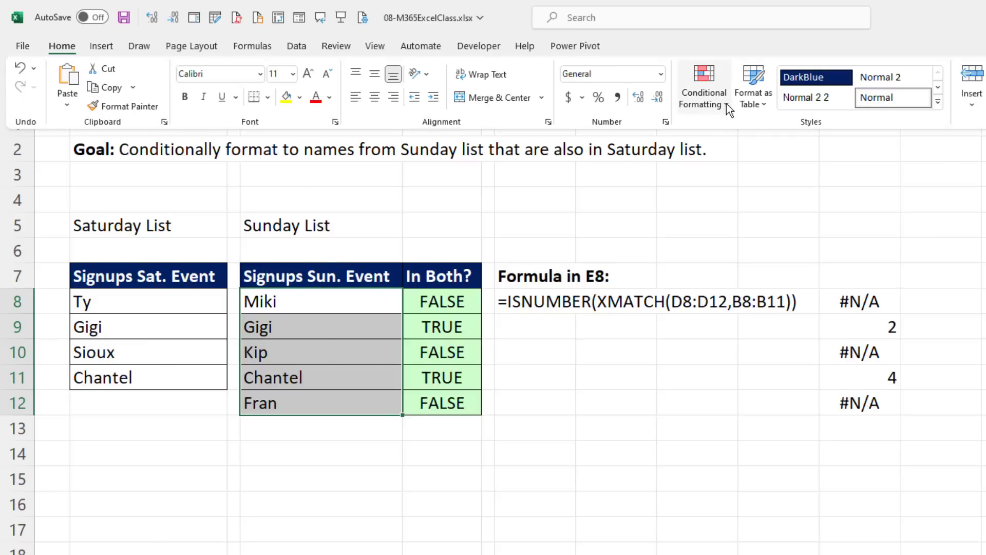
left_click(726, 103)
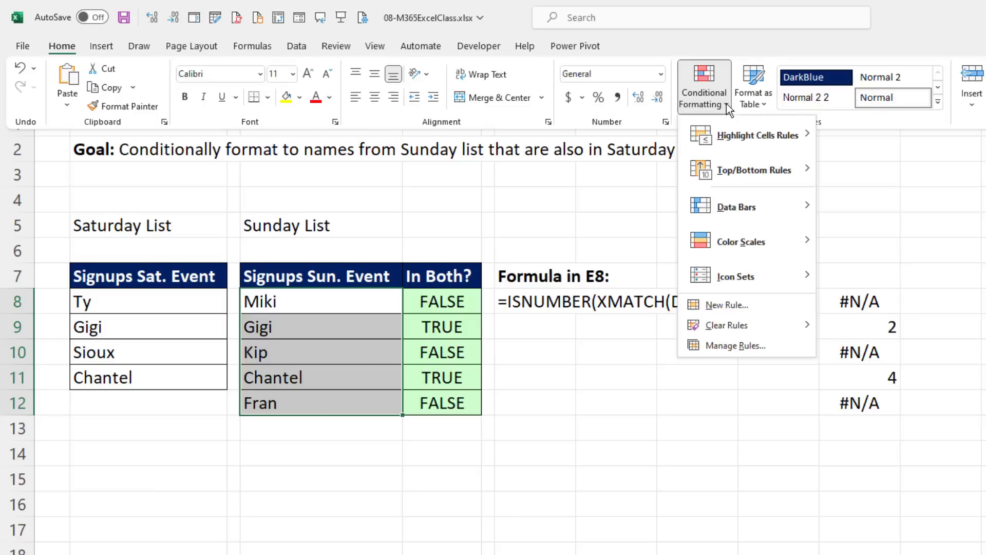
left_click(724, 346)
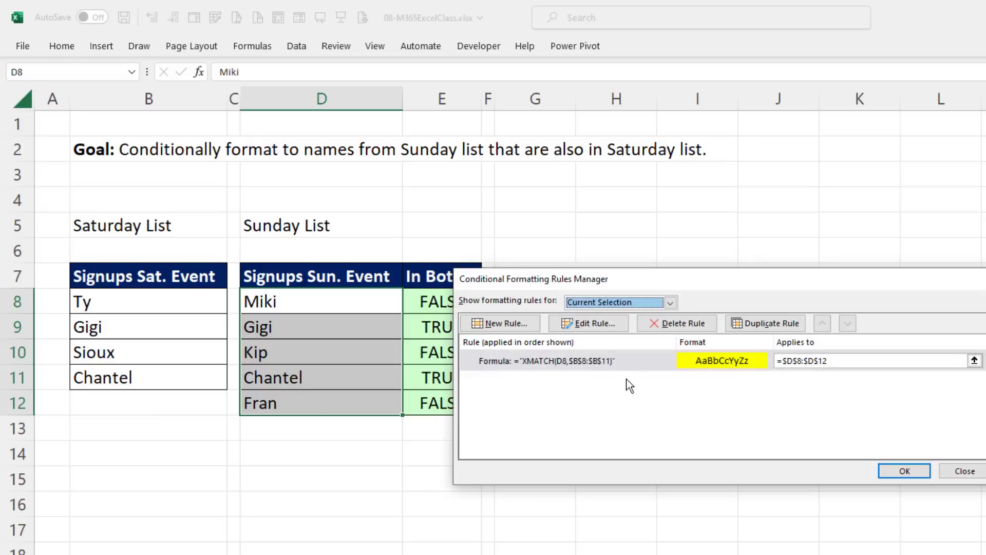
left_click_drag(568, 277, 492, 301)
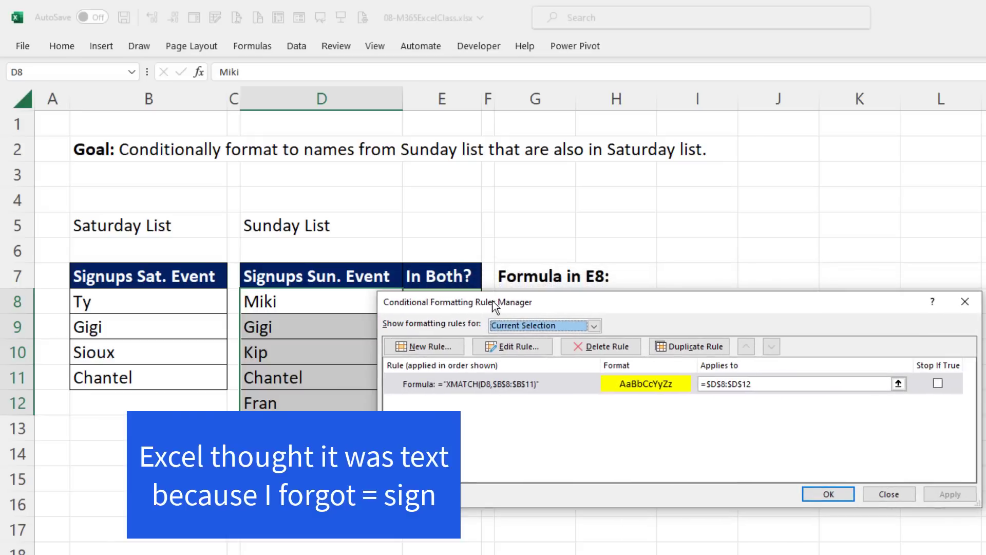
left_click(475, 383)
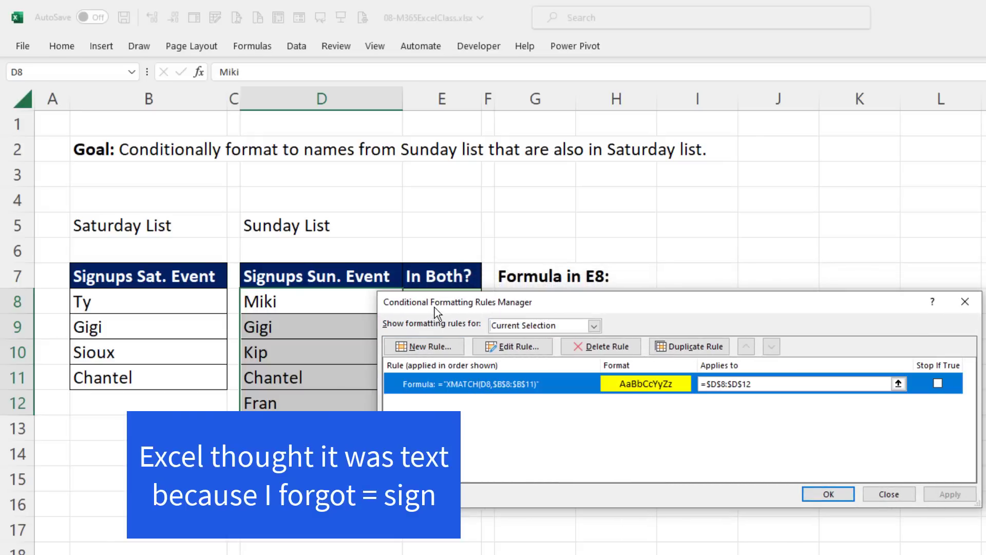
left_click(513, 346)
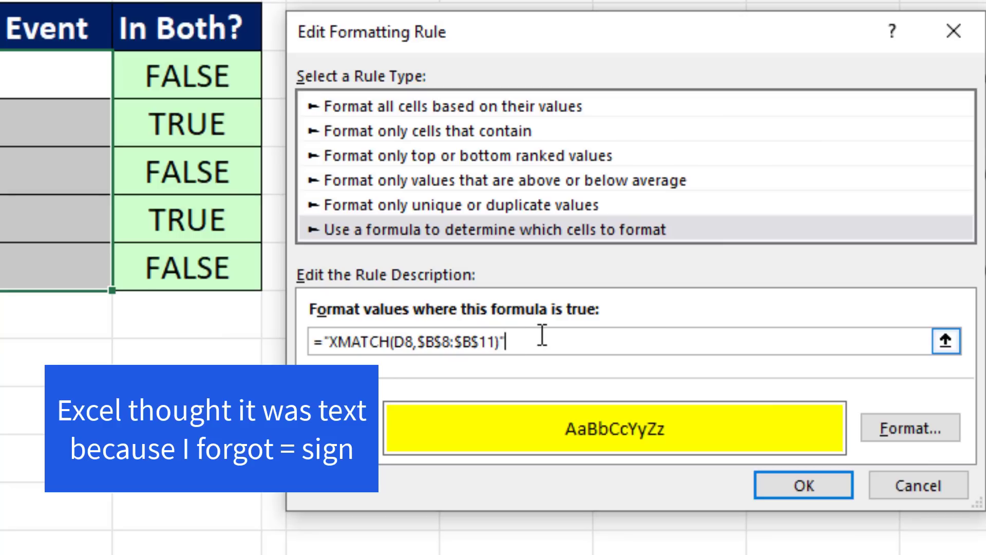
key("BackSpace")
left_click(334, 341)
key("BackSpace")
left_click(804, 485)
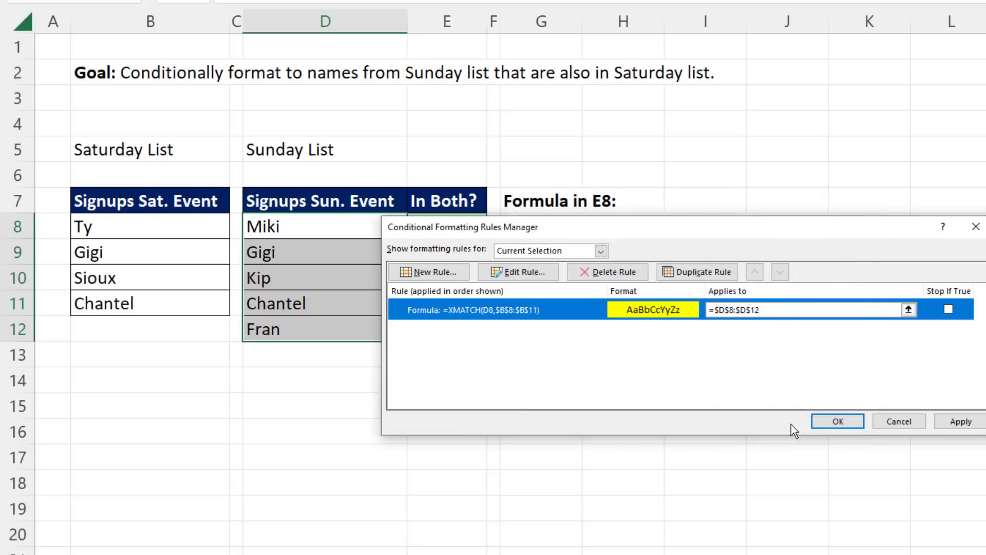
left_click(845, 421)
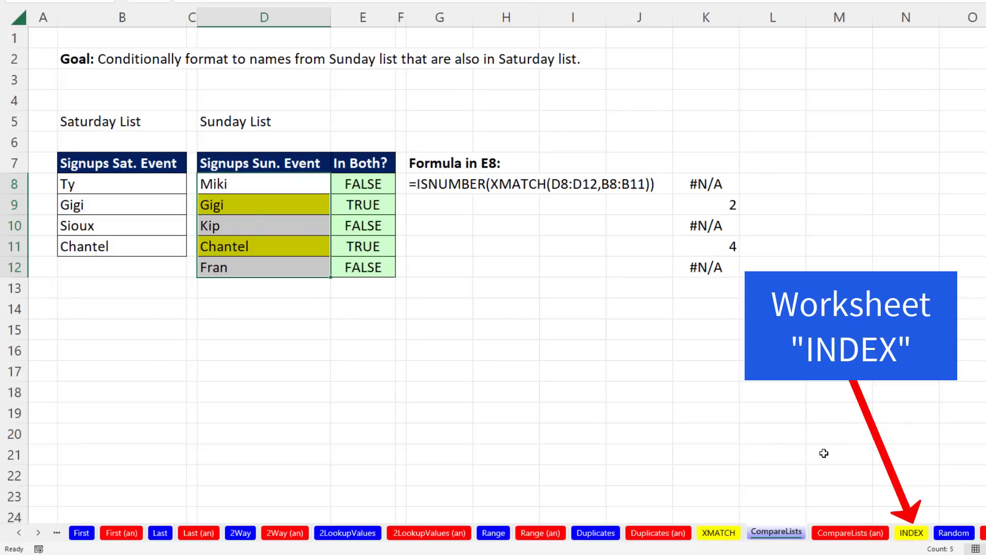
Pass through the INDEX sheet to the Random sheet and examine the XLOOKUP random draw formula in D18, leaving it unedited
left_click(912, 536)
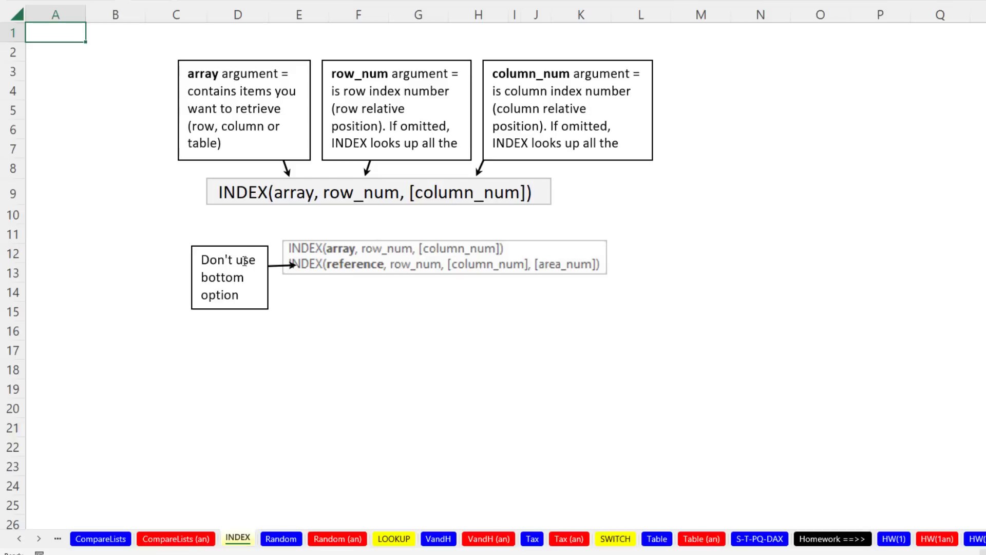
left_click(281, 538)
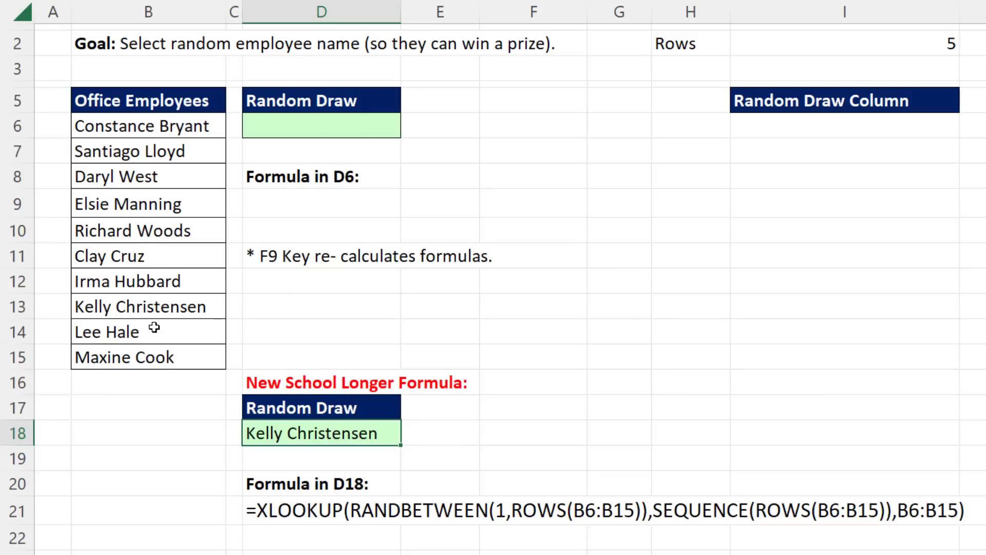
double_click(304, 434)
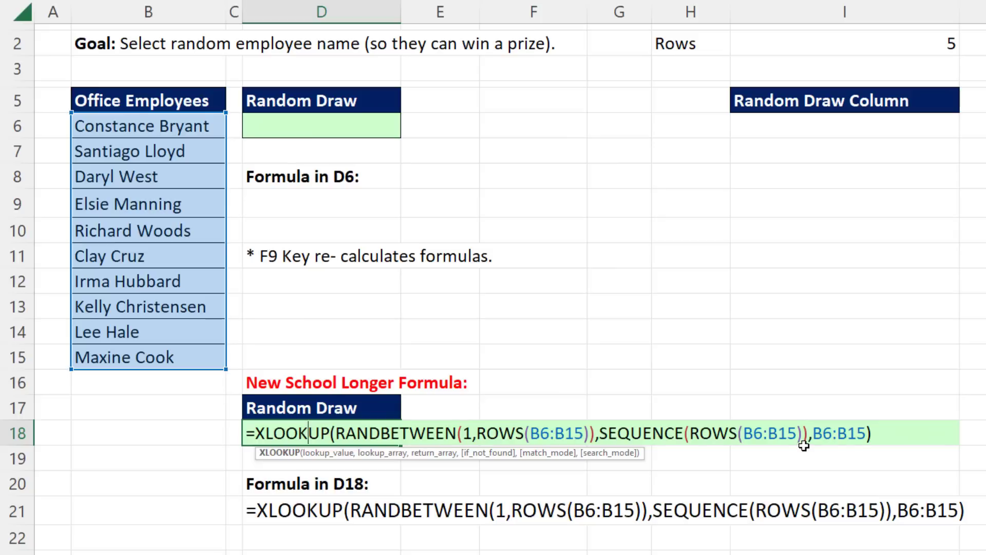
key("Escape")
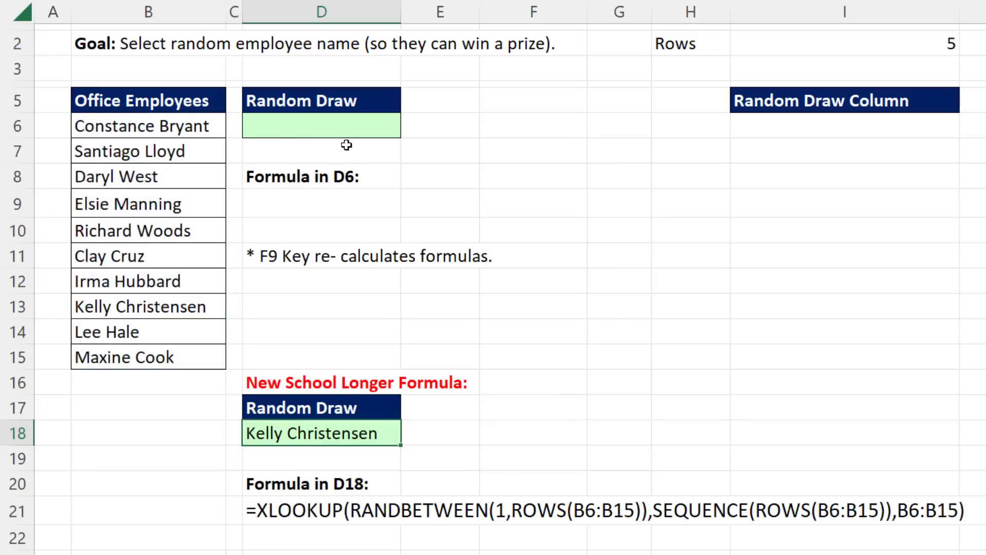
Start an INDEX formula in the Random Draw cell D6 with the employee names B6:B15 as the array
left_click(288, 132)
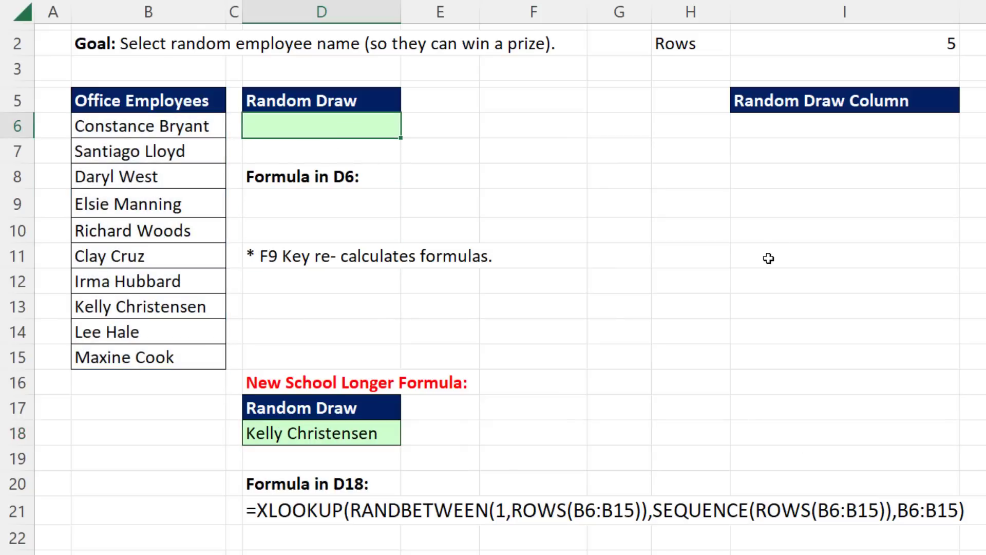
type("=in")
key("Tab")
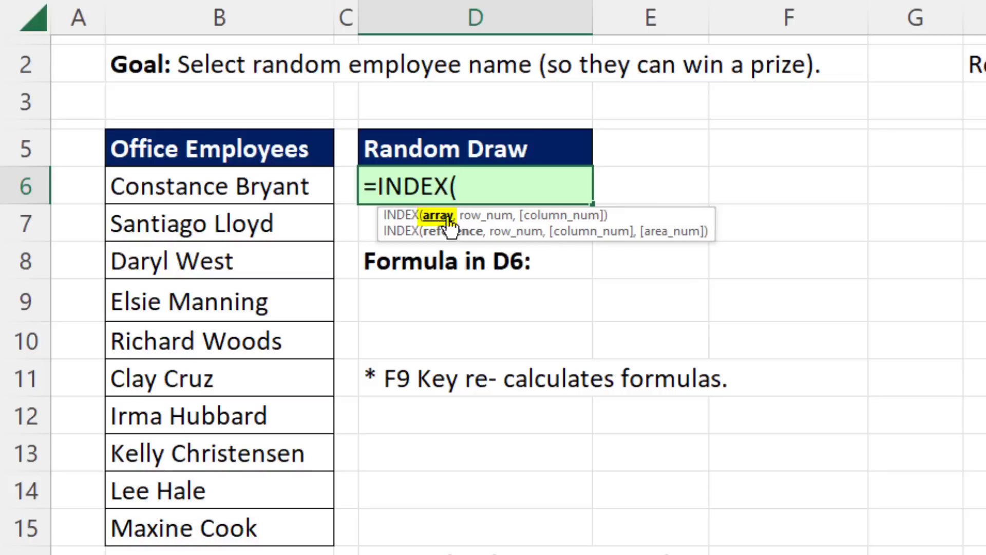
left_click_drag(279, 186, 277, 514)
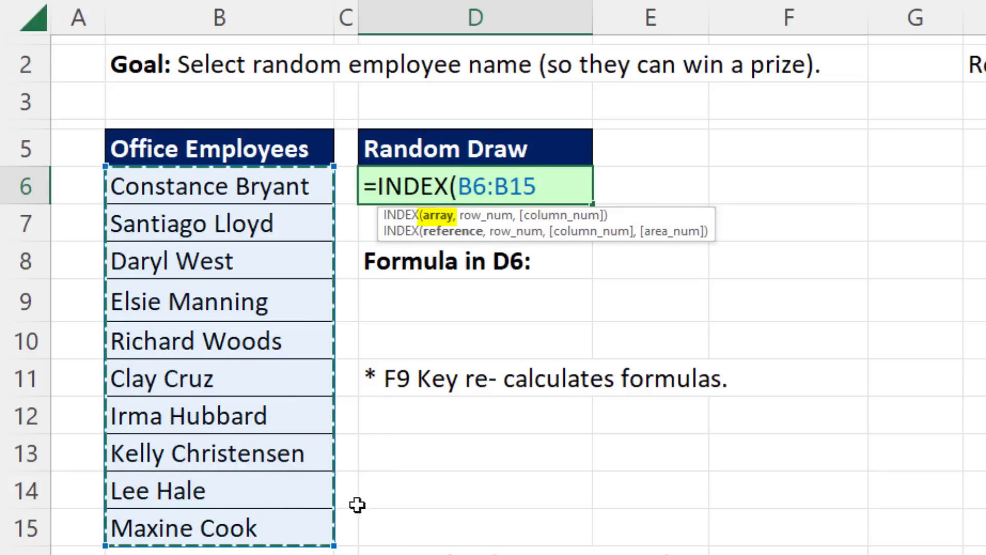
type(",")
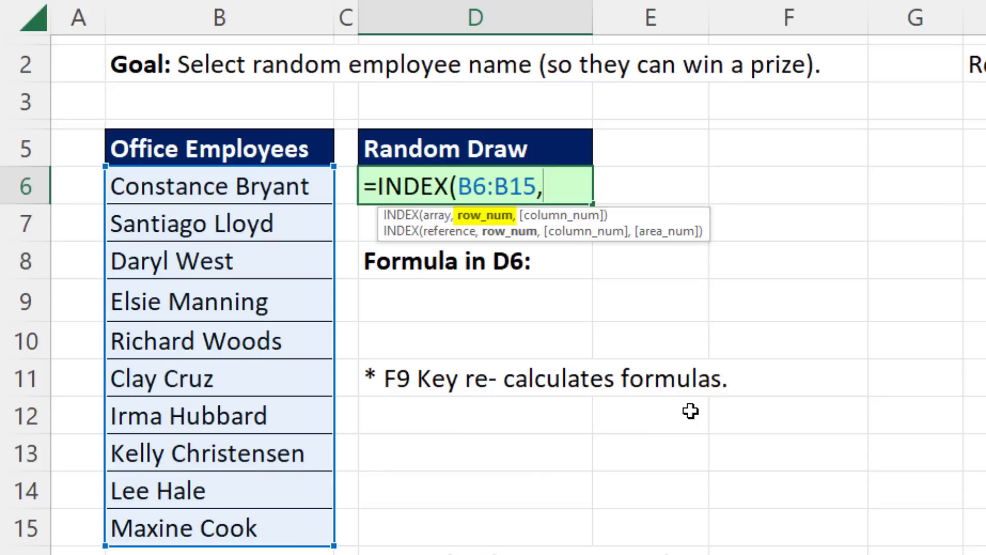
type(",")
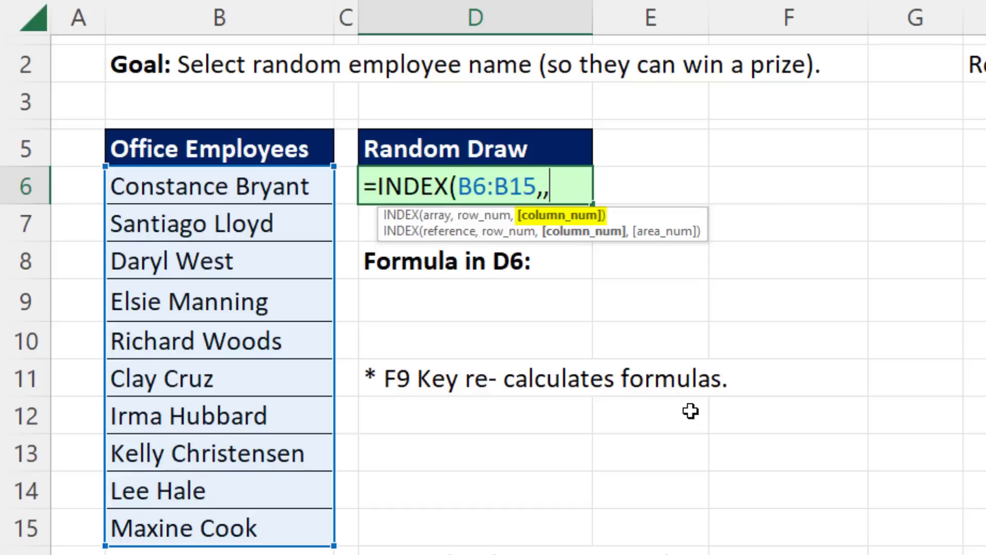
key("BackSpace")
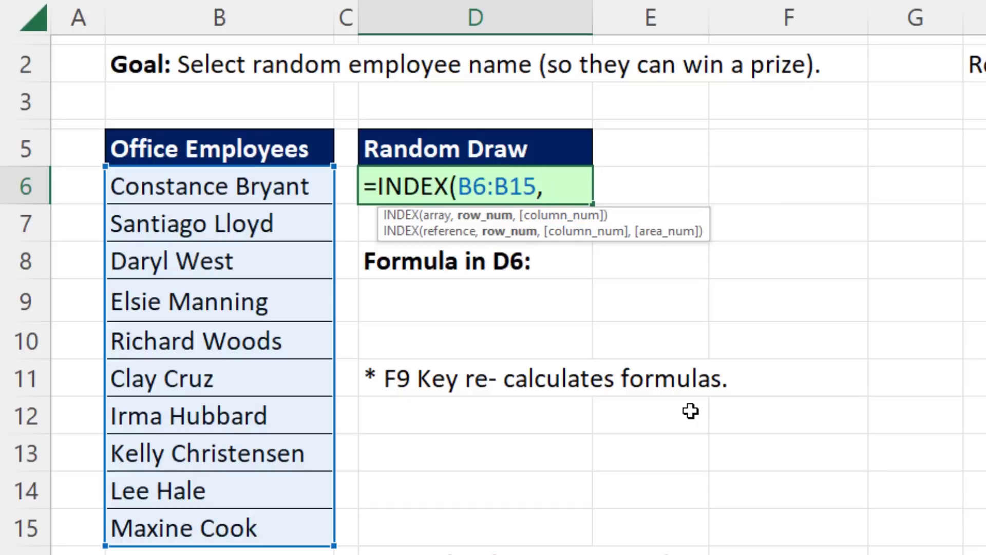
type(",")
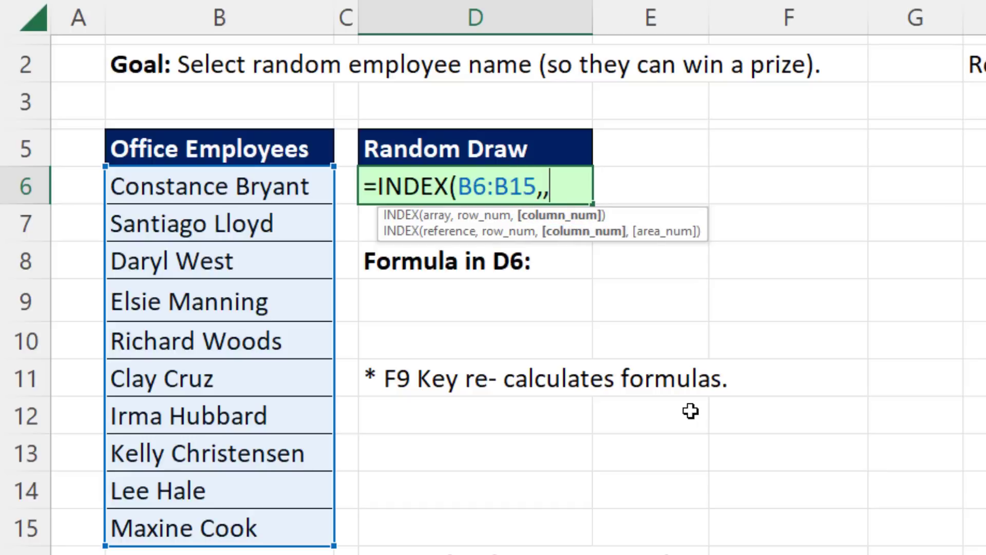
key("BackSpace")
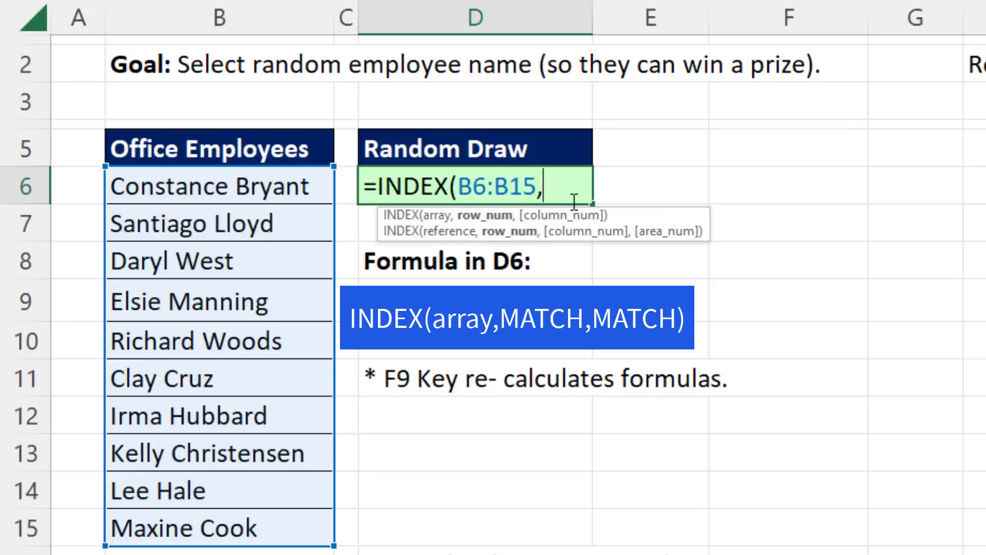
type(",")
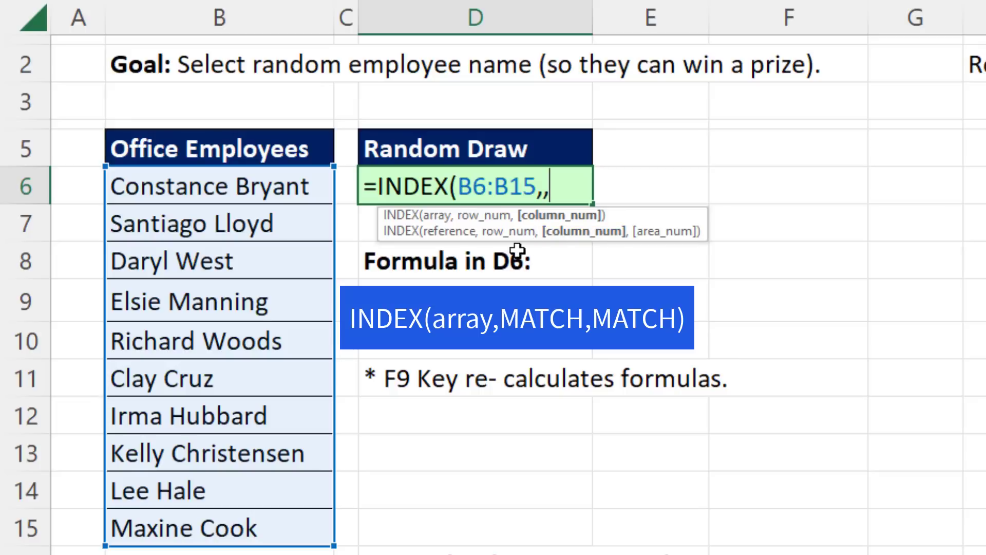
left_click(495, 231)
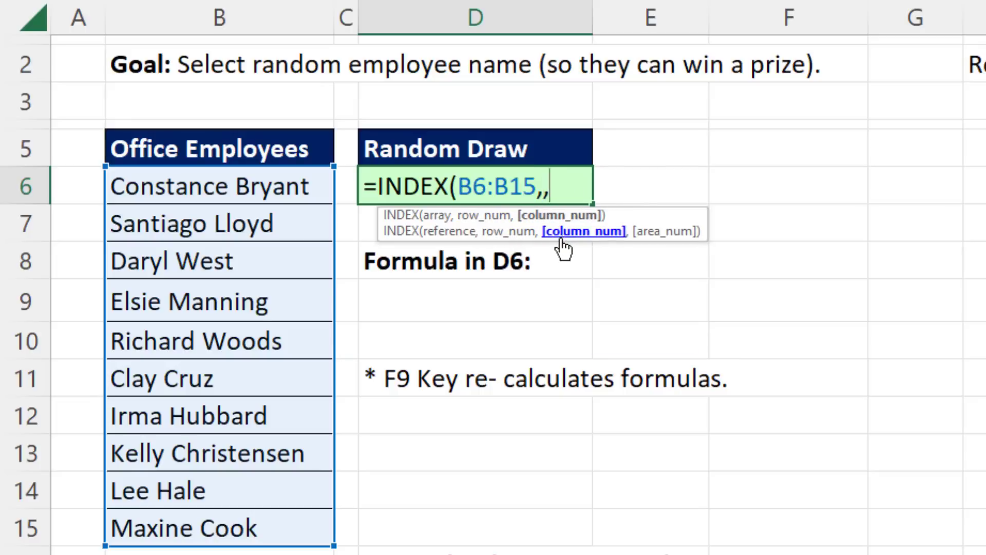
key("Delete")
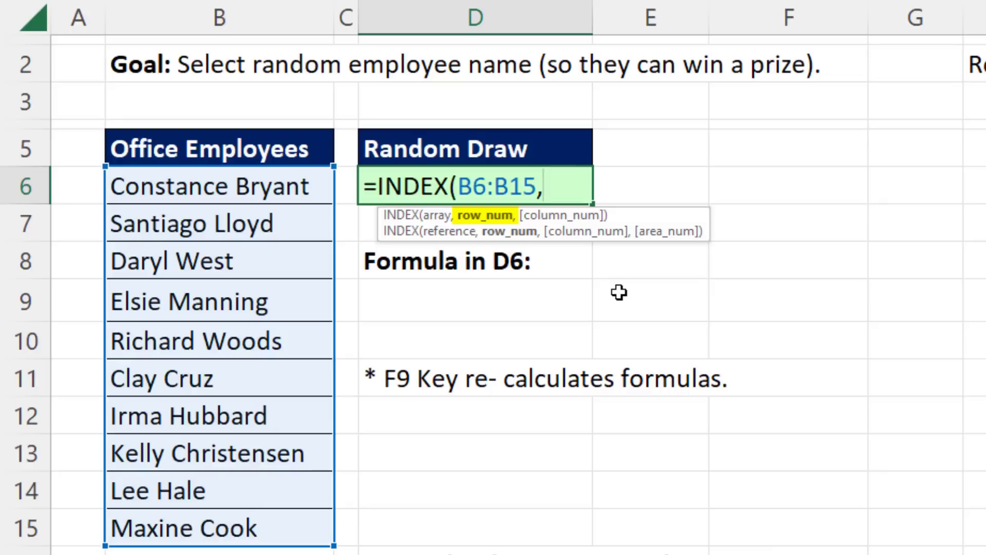
Nest RANDBETWEEN as the row number argument of the INDEX formula in D6, with 1 as its bottom value
type("ran")
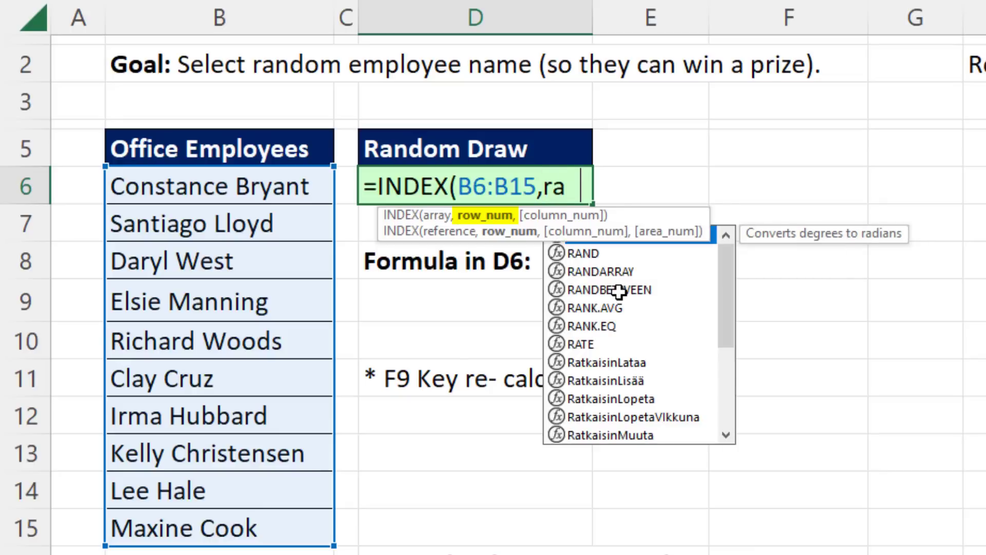
key("Down")
key("Down")
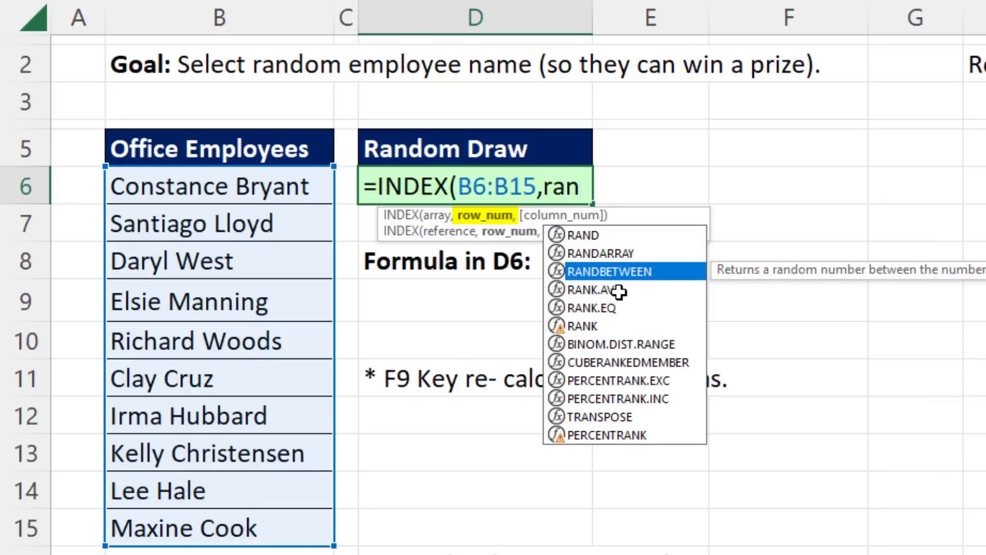
key("Up")
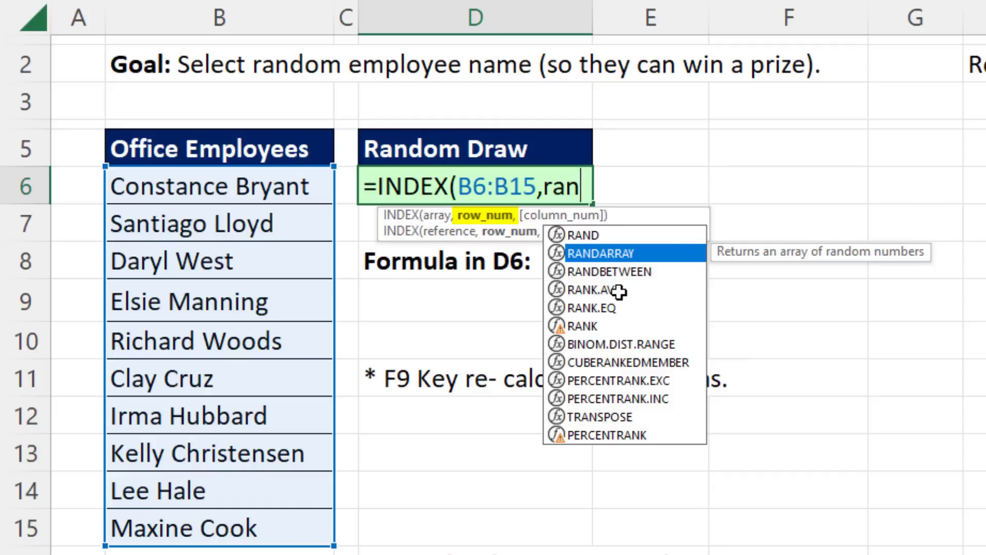
key("Down")
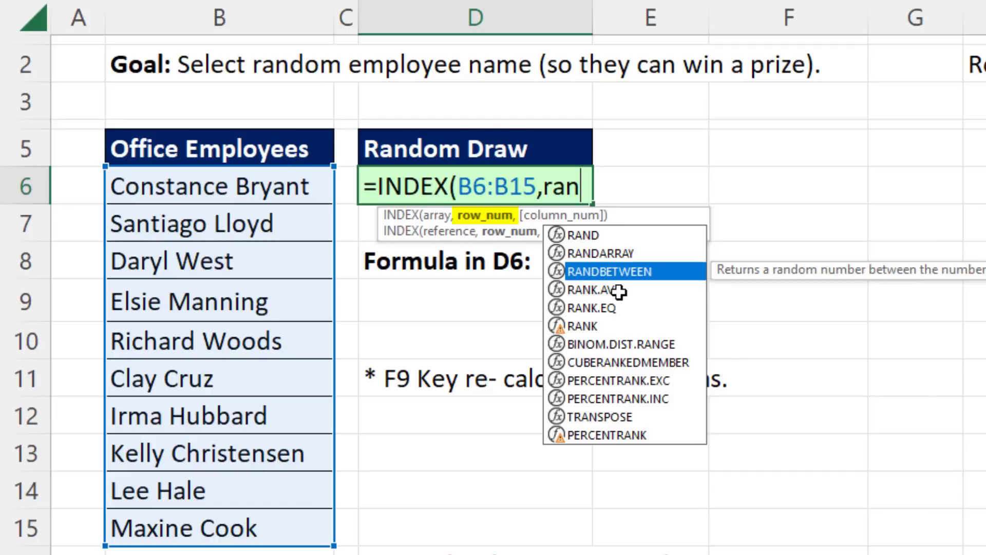
key("Tab")
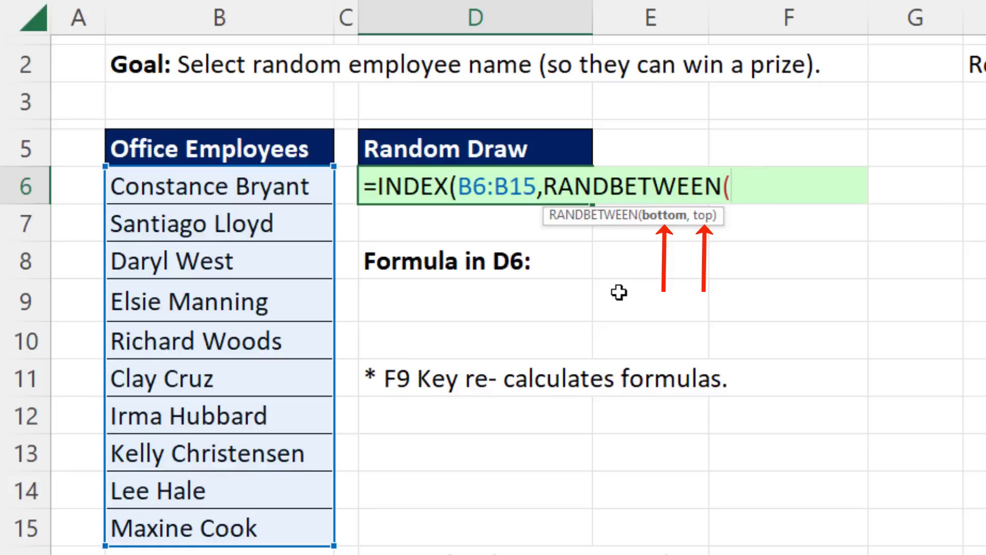
type("1")
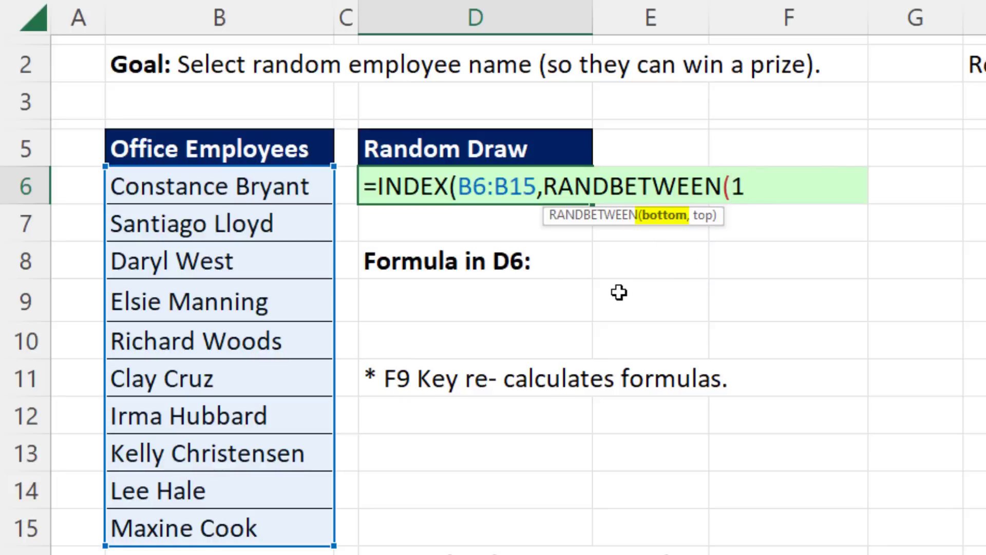
Use ROWS(B6:B15) as RANDBETWEEN's top value and enter the completed formula =INDEX(B6:B15,RANDBETWEEN(1,ROWS(B6:B15))) in D6
type(",ro")
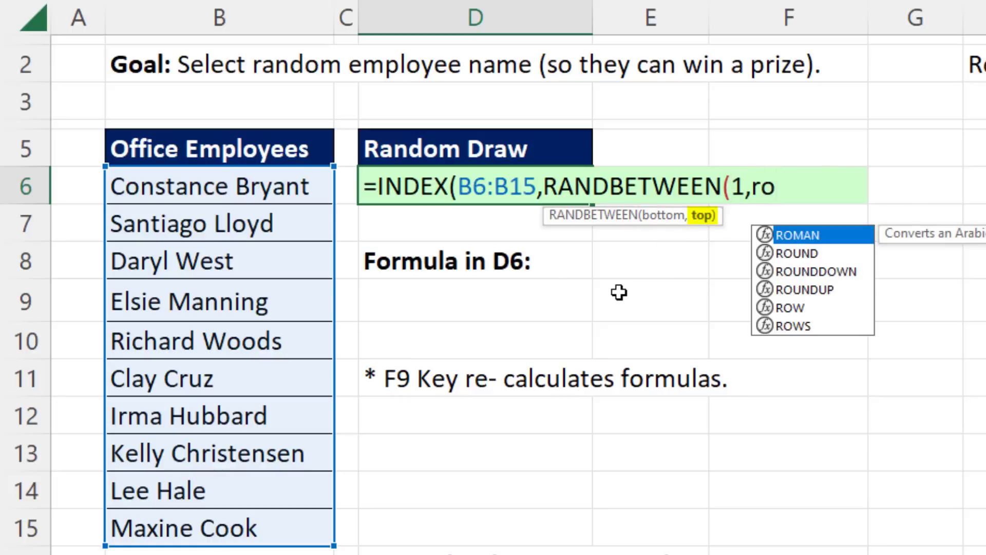
type("ws")
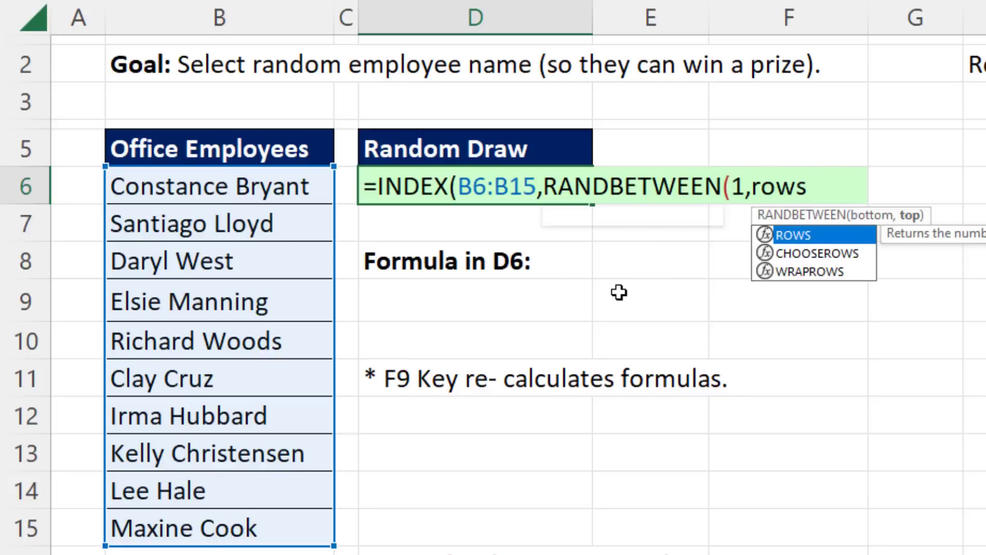
key("Tab")
left_click_drag(198, 186, 221, 520)
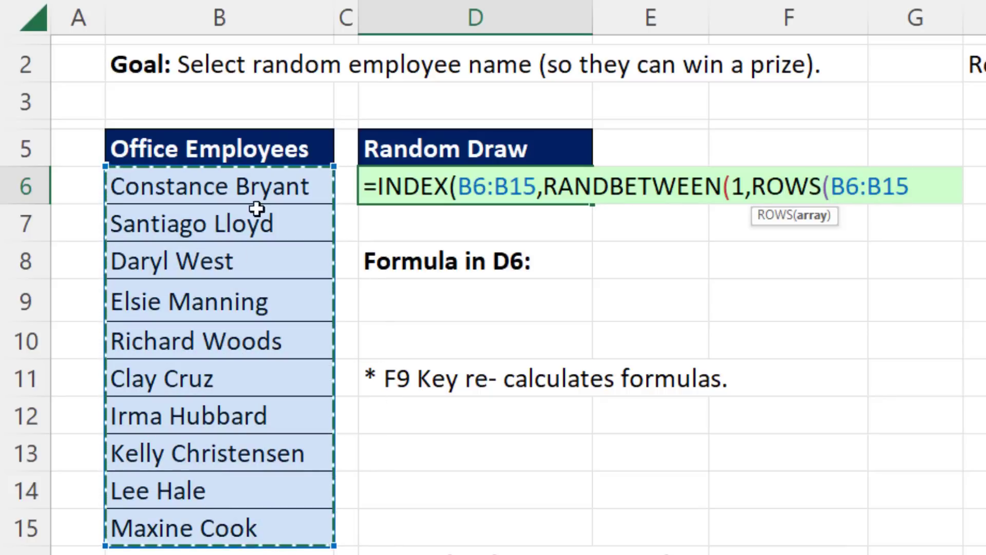
type(")")
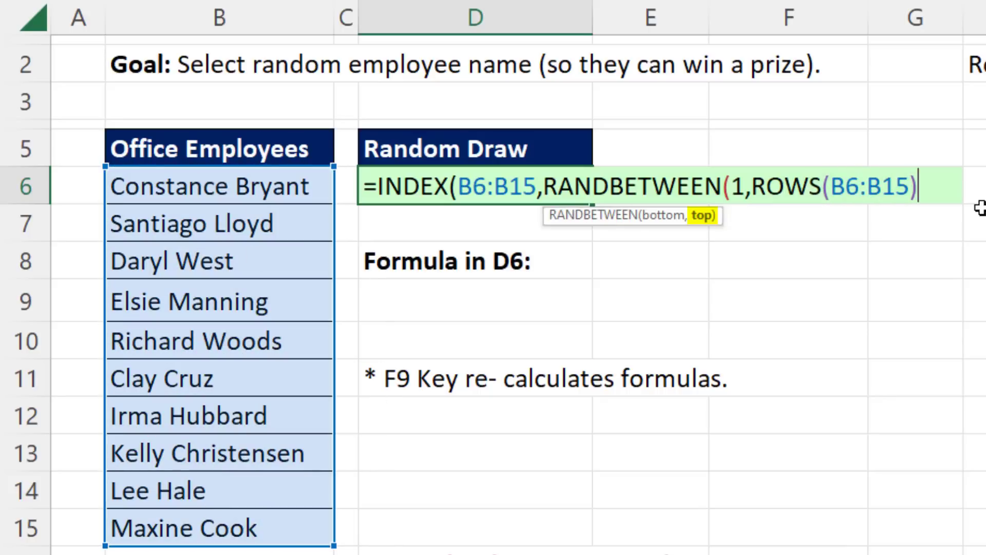
type(")")
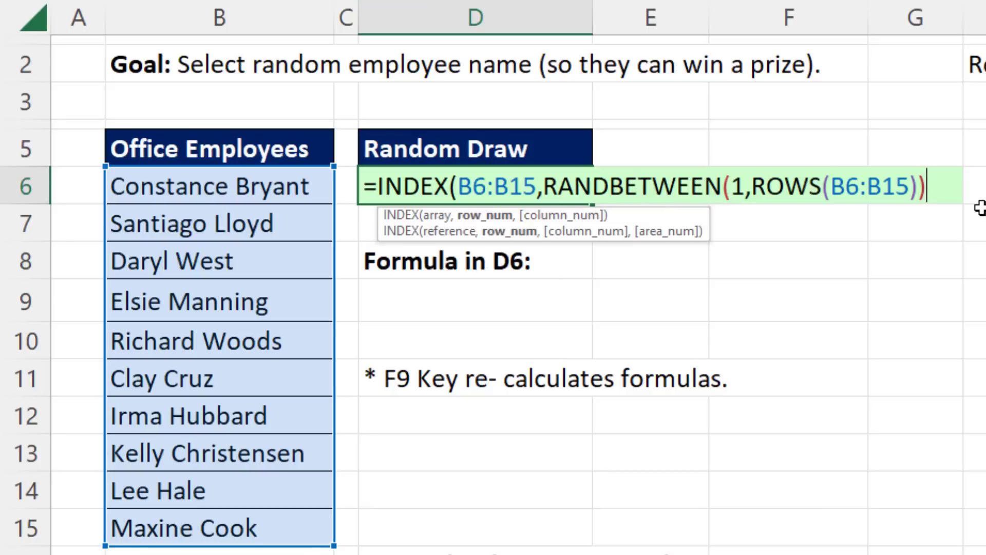
left_click(495, 216)
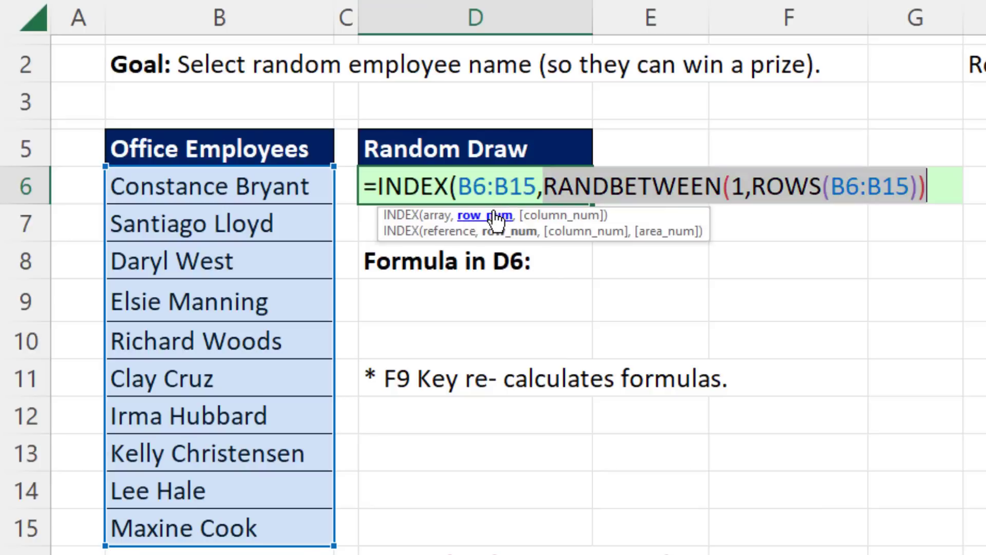
left_click(943, 190)
type(")")
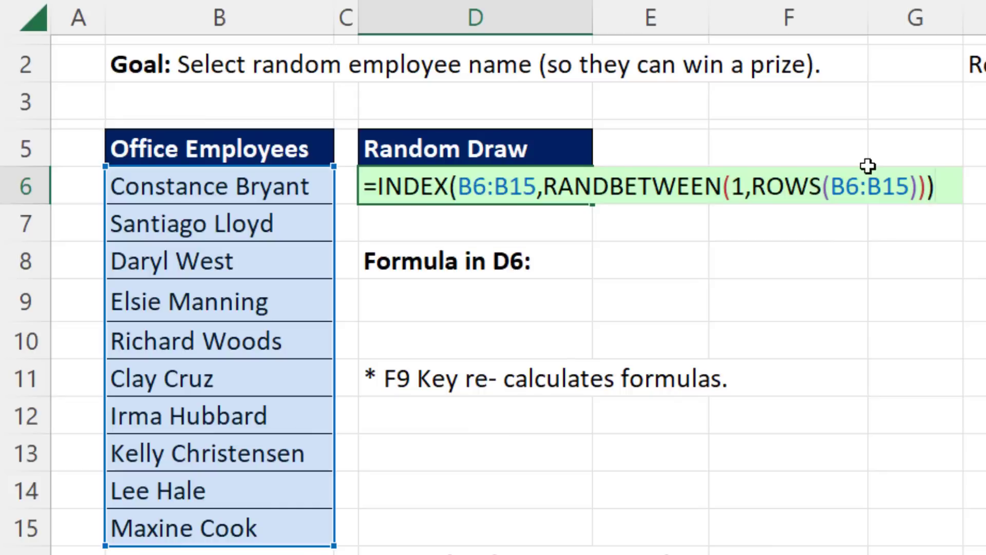
key("ctrl+Return")
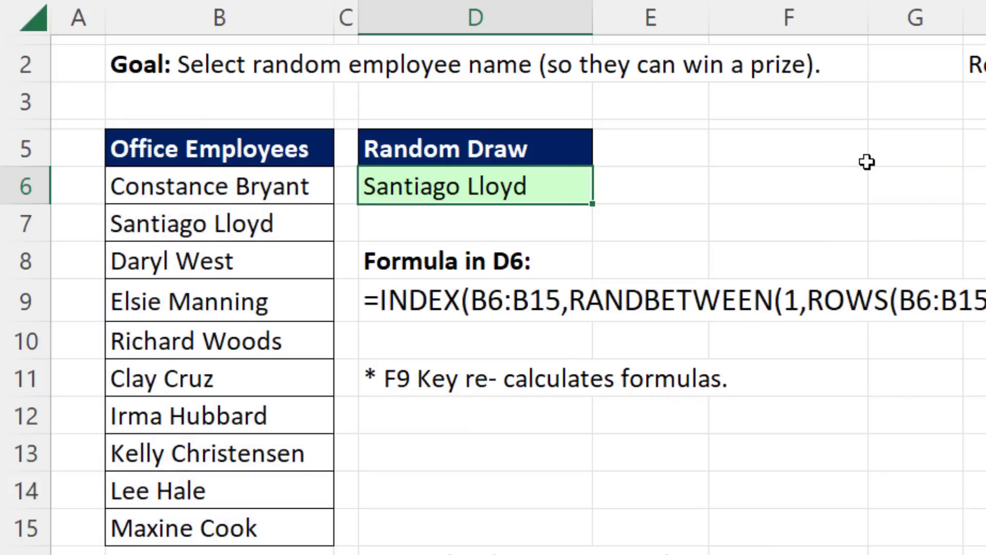
Recalculate the worksheet several times to check that D6 draws different random employee names
key("F9")
key("F9")
key("F9")
key("F9")
key("F9")
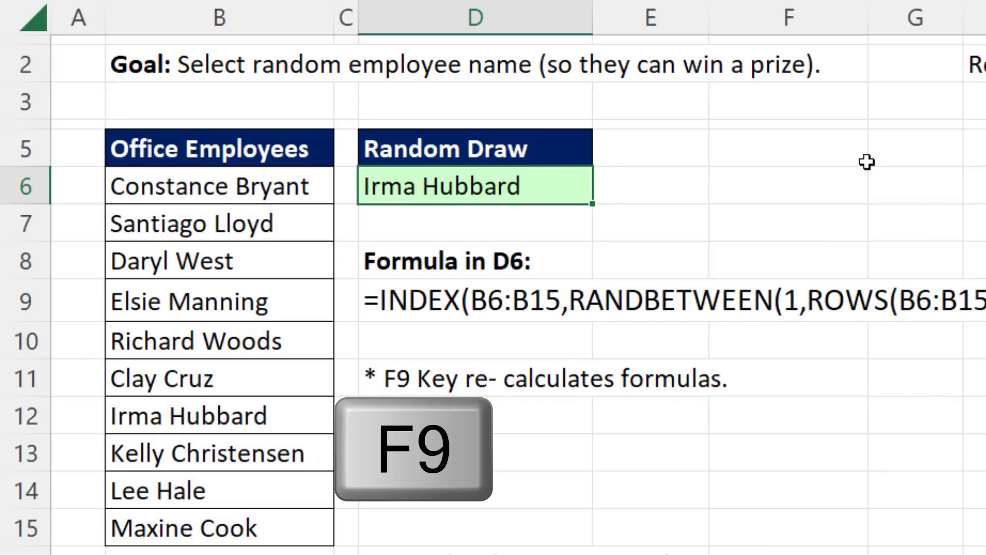
key("F9")
key("F9")
key("F9")
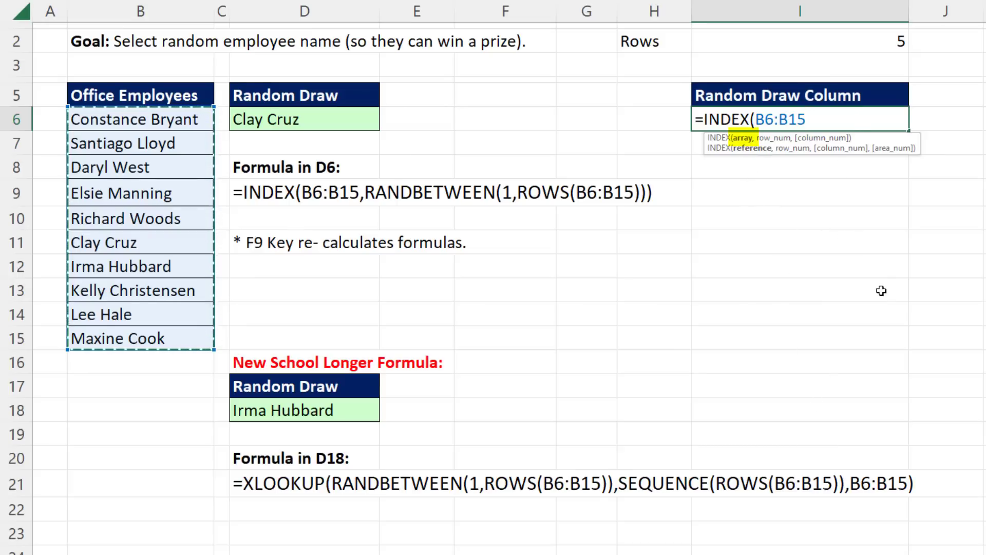
Nest RANDARRAY as the row number argument of the INDEX formula in I6, with the Rows cell I2 as its rows argument
type(",")
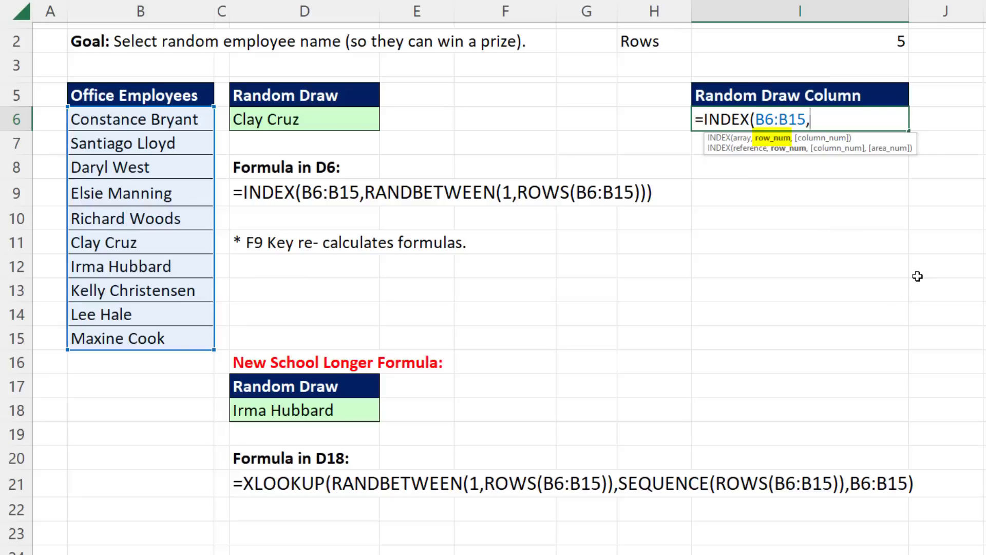
type("ran")
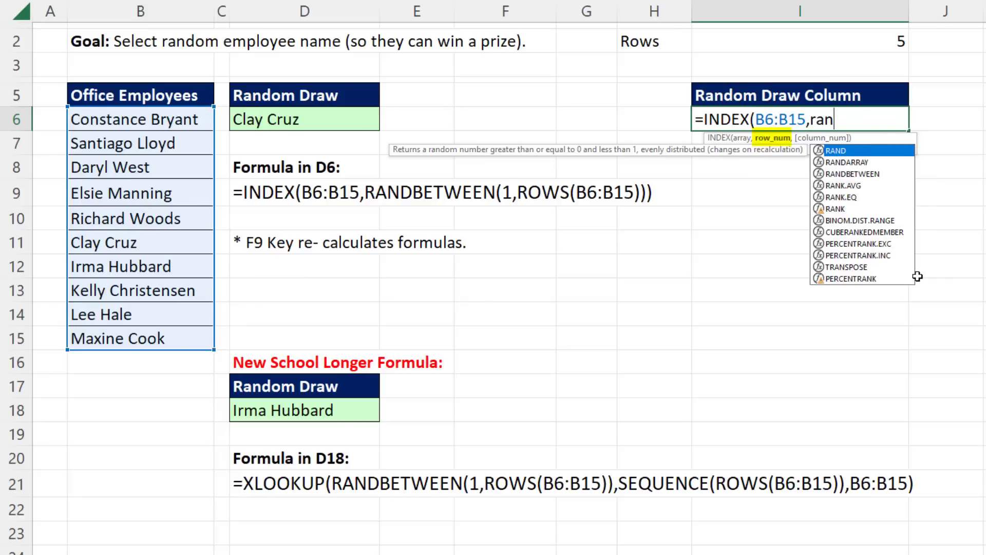
key("Down")
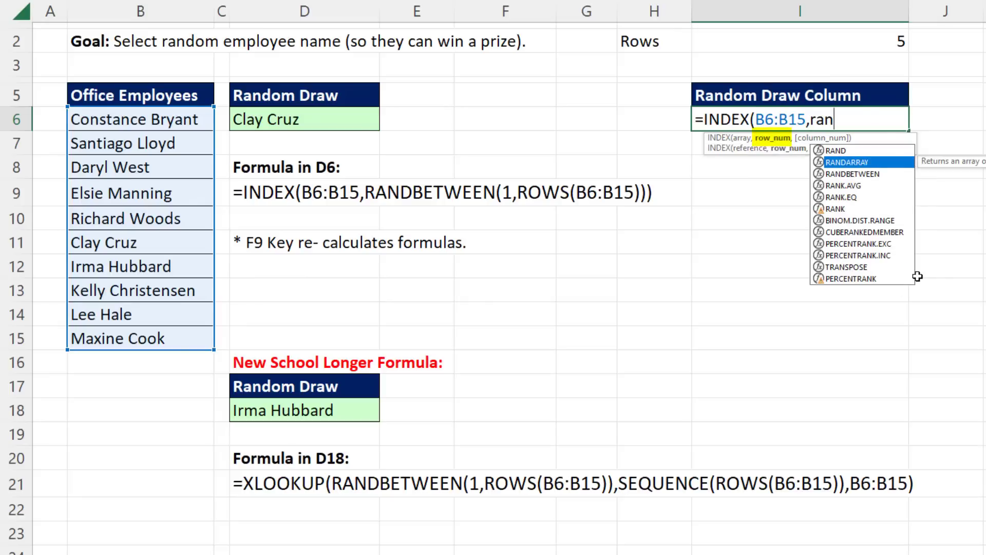
key("Tab")
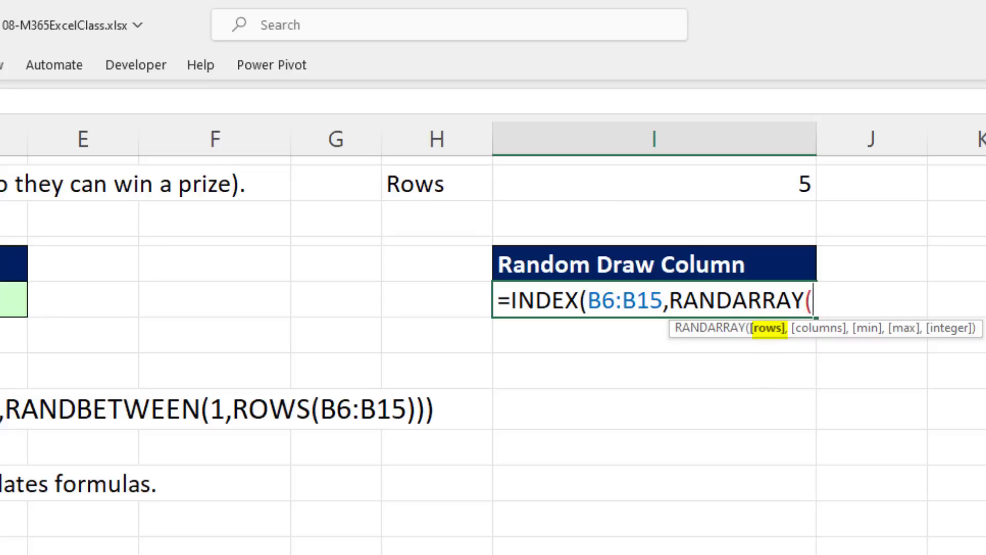
left_click(772, 179)
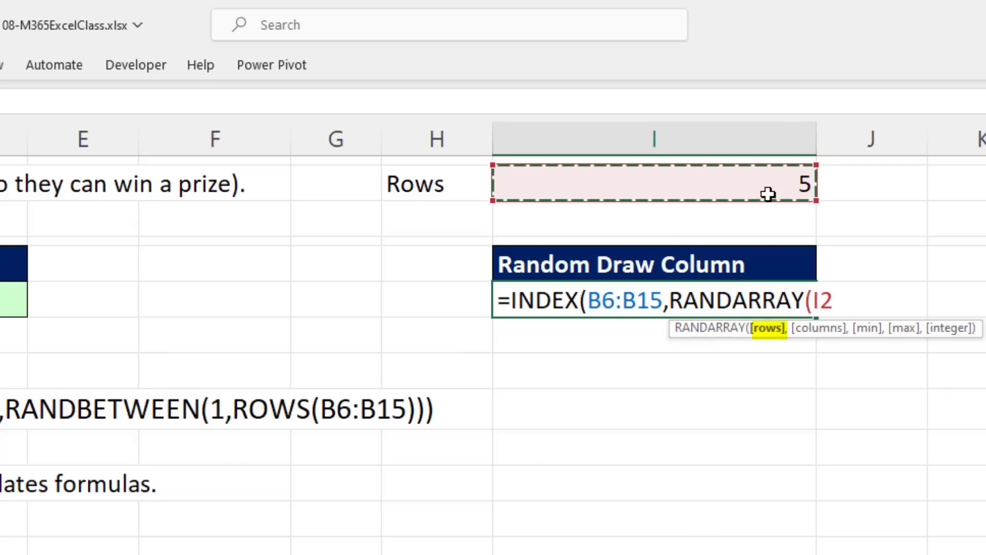
type(",")
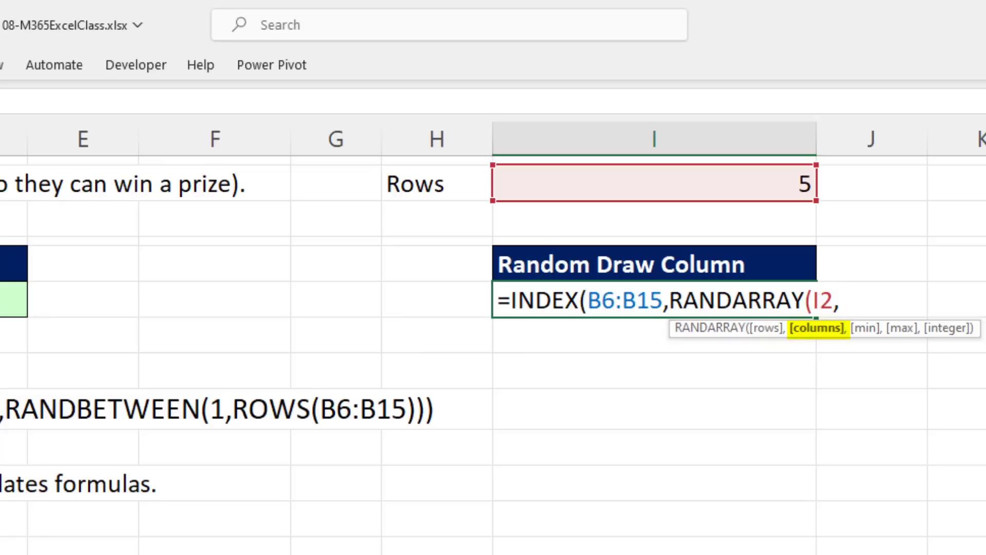
Skip RANDARRAY's columns argument and set its minimum to 1, maximum to ROWS(B6:B15) and integer argument to 1
type(",")
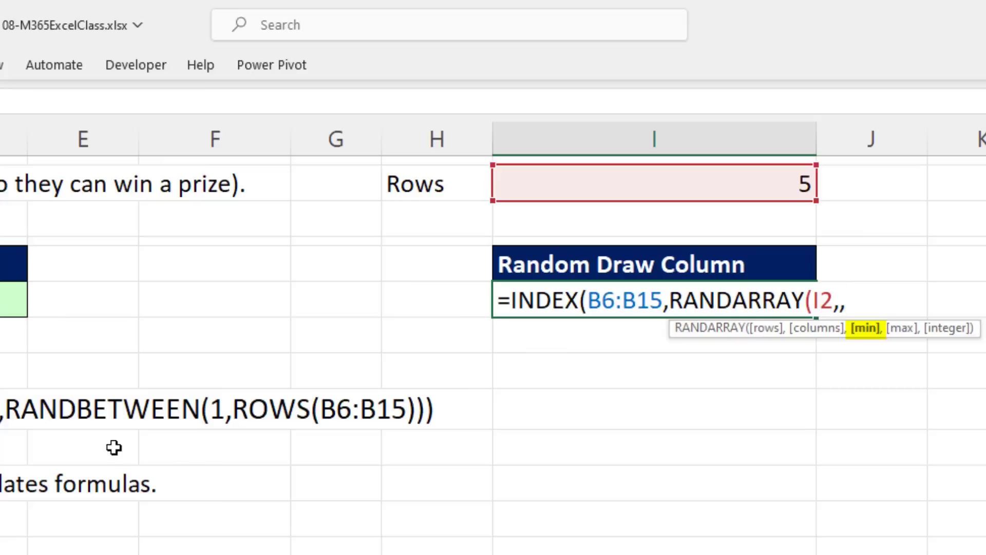
type("1,")
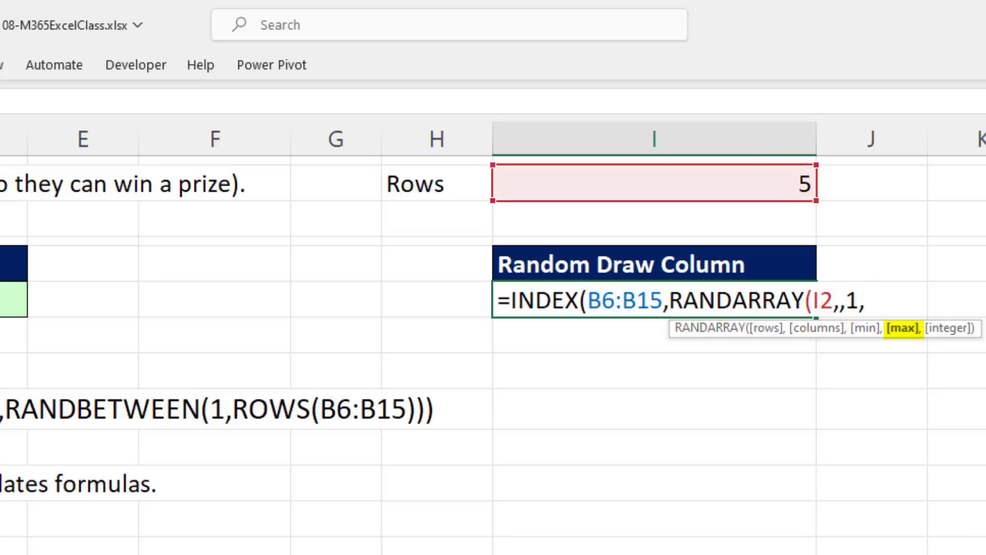
type("rows(")
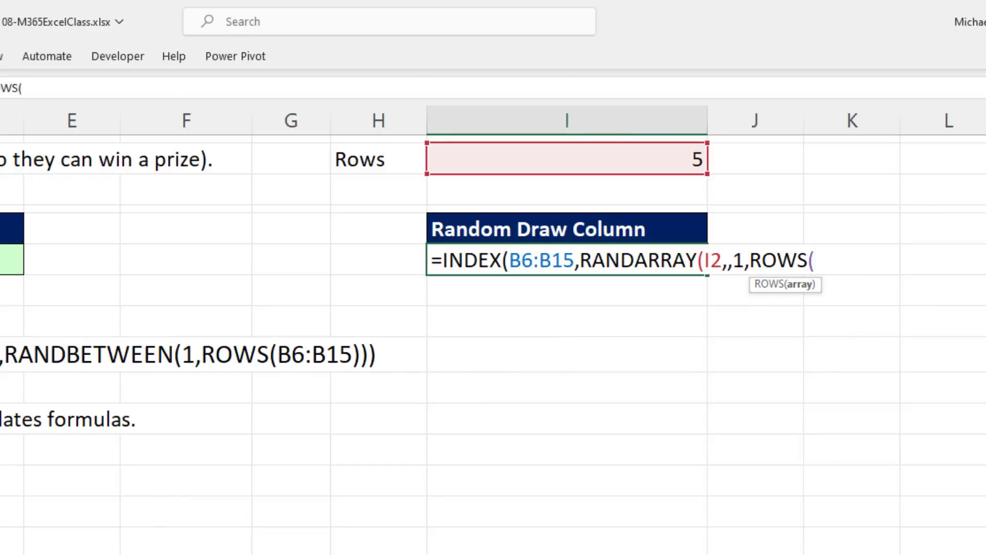
left_click_drag(0, 291, 0, 554)
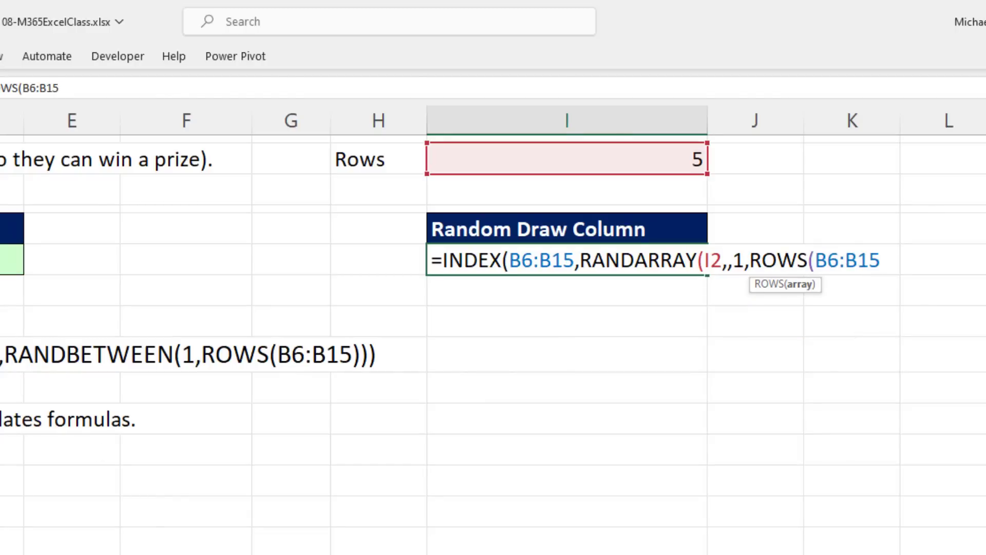
type(")")
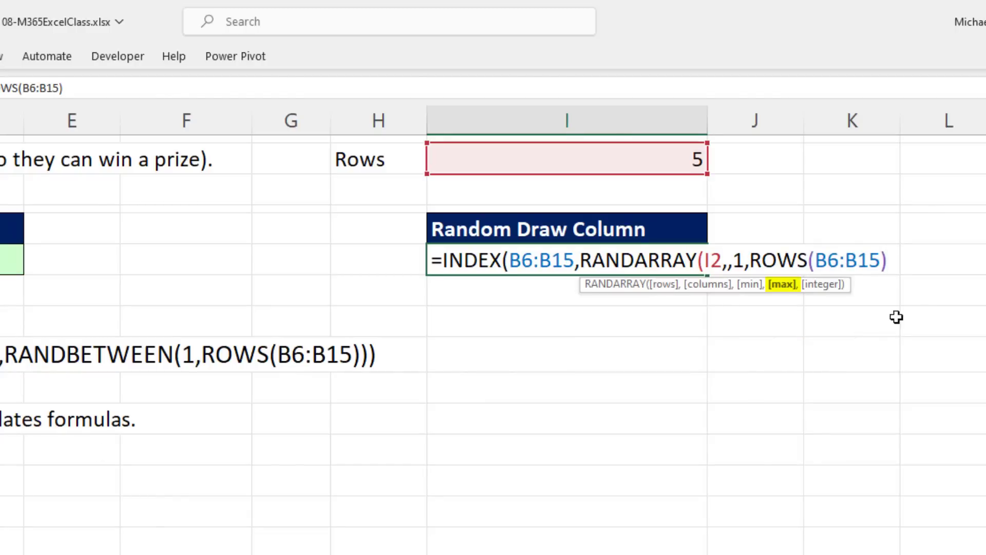
type(",")
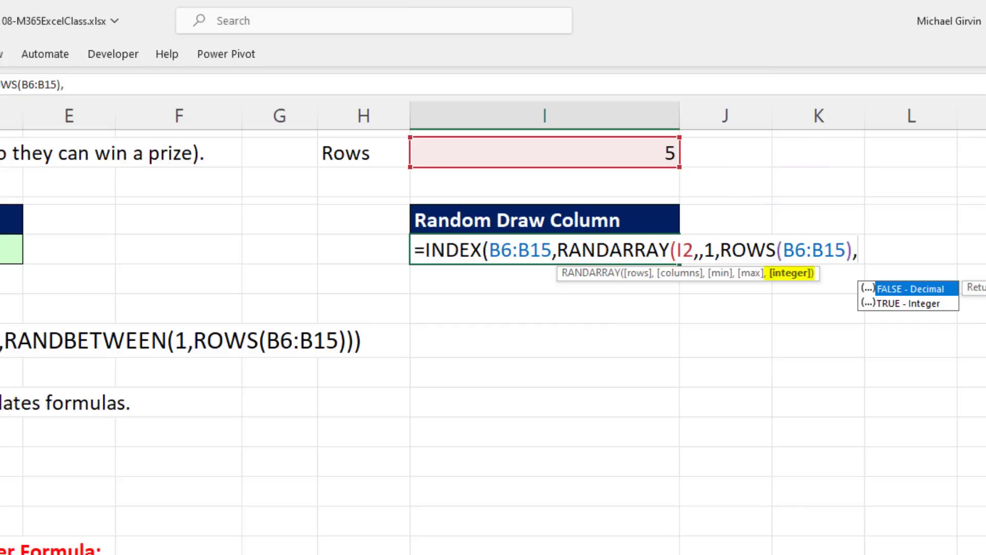
type("1)")
Review each RANDARRAY argument and enter the completed formula =INDEX(B6:B15,RANDARRAY(I2,,1,ROWS(B6:B15),1)) in I6
left_click(697, 252)
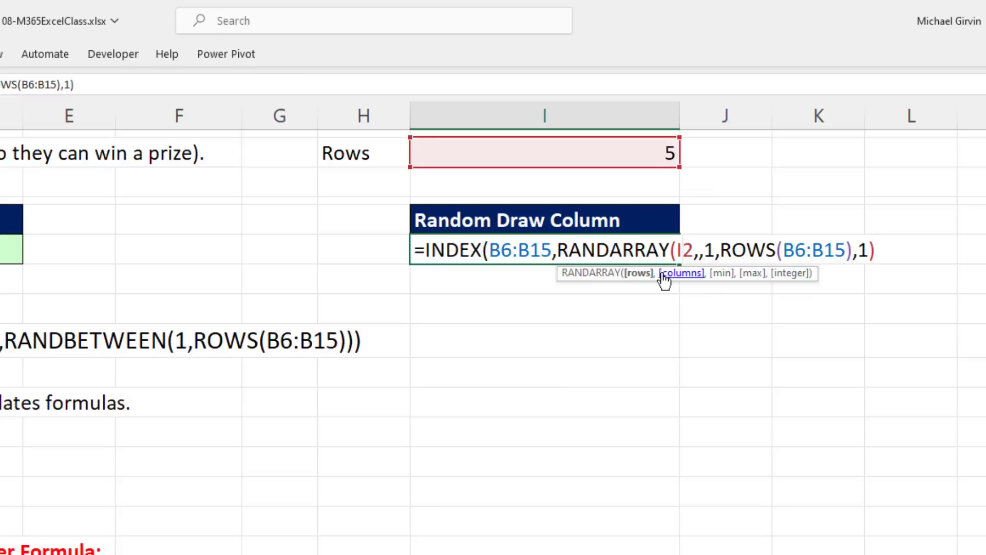
left_click(639, 273)
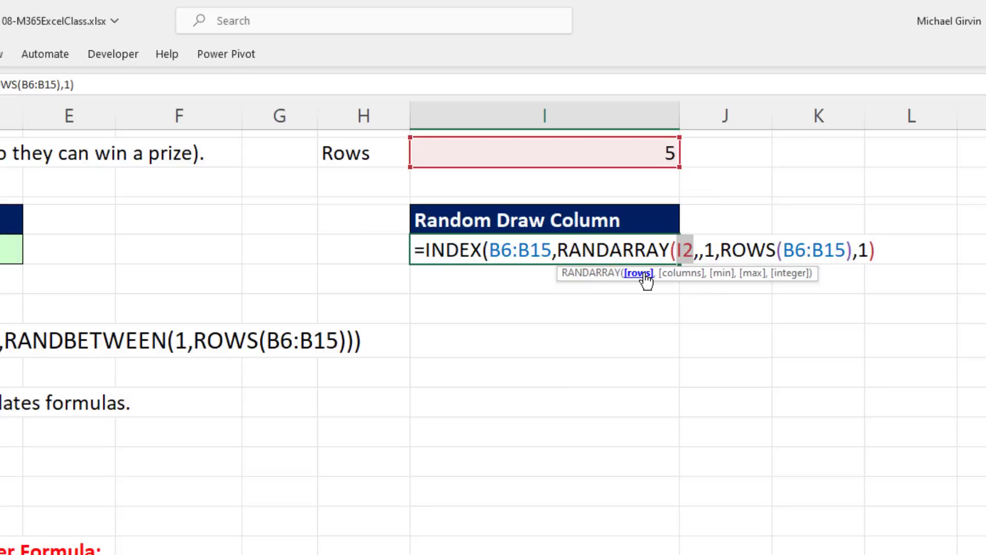
left_click(722, 276)
left_click(751, 276)
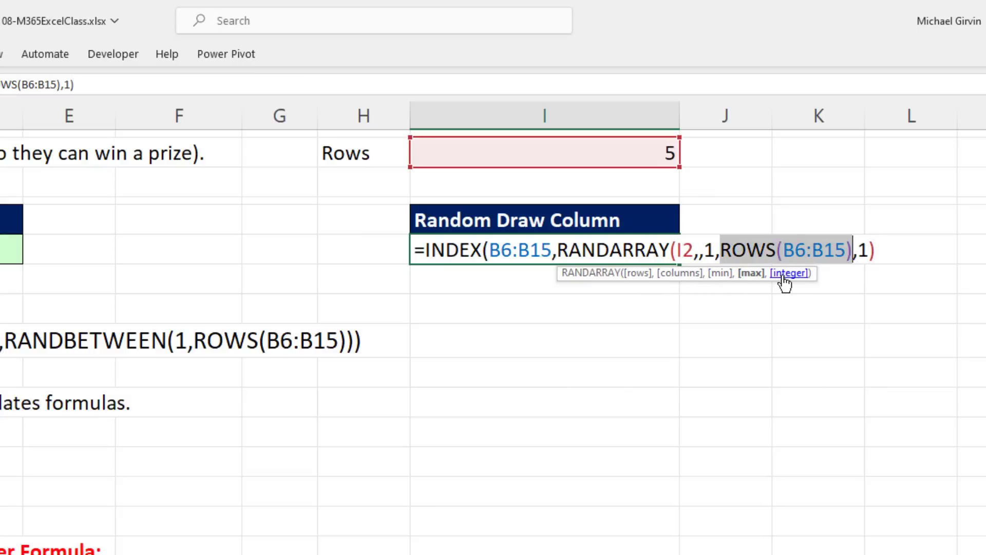
left_click(784, 278)
left_click(890, 248)
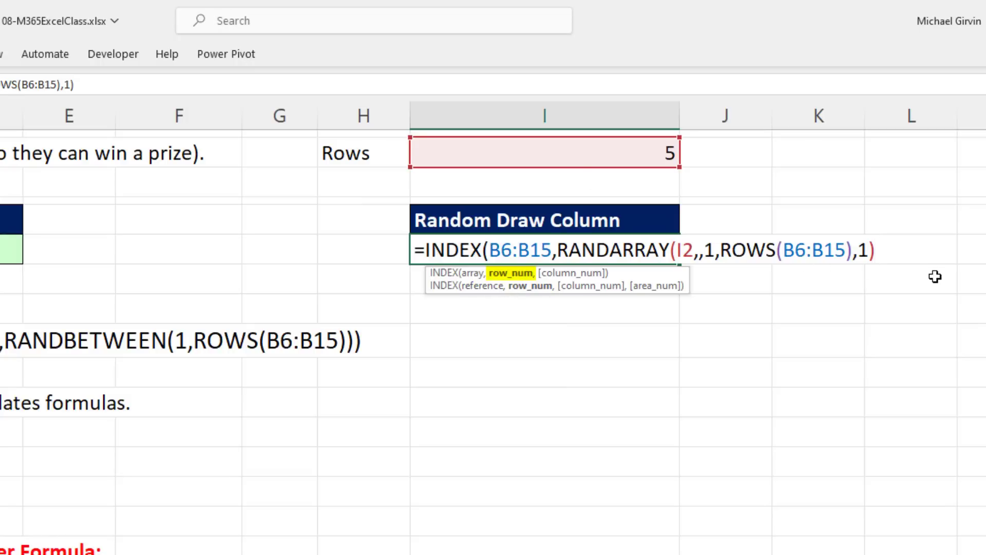
type(")")
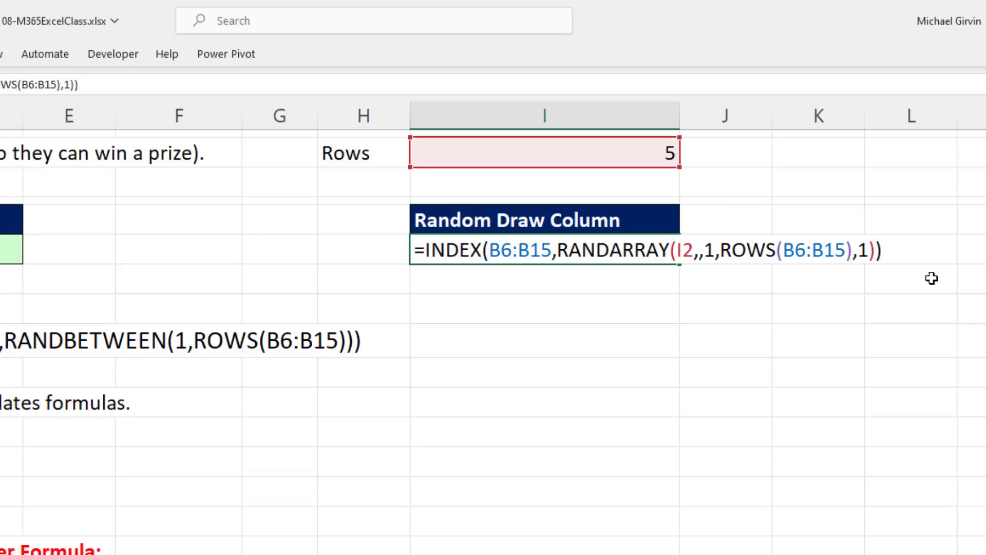
key("Return")
Recalculate the worksheet several times to check that the Random Draw Column draws different employee names
key("F9")
key("F9")
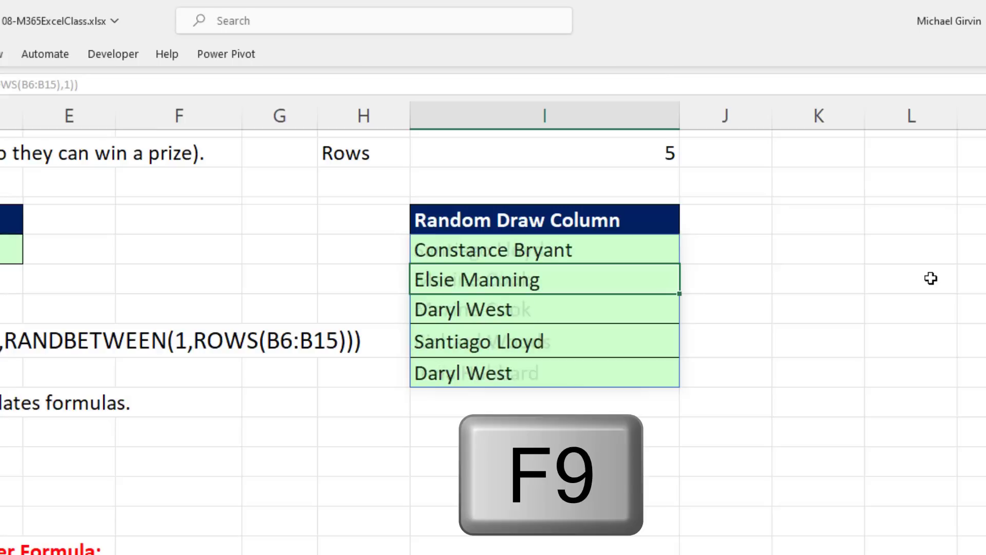
key("F9")
key("F9")
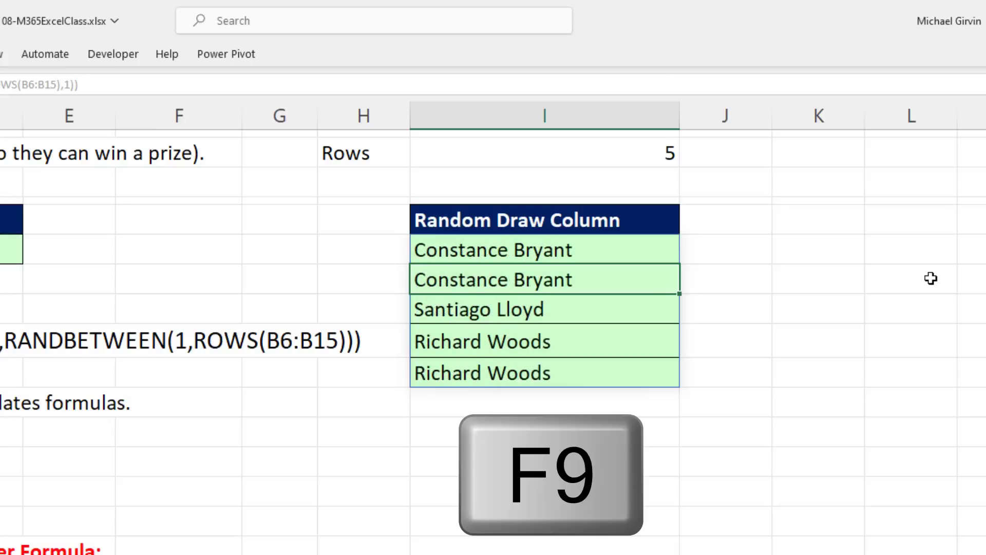
Test the Random Draw Column with 10 as the Rows value in I2, recalculating repeatedly, and undo the Rows change
left_click(619, 163)
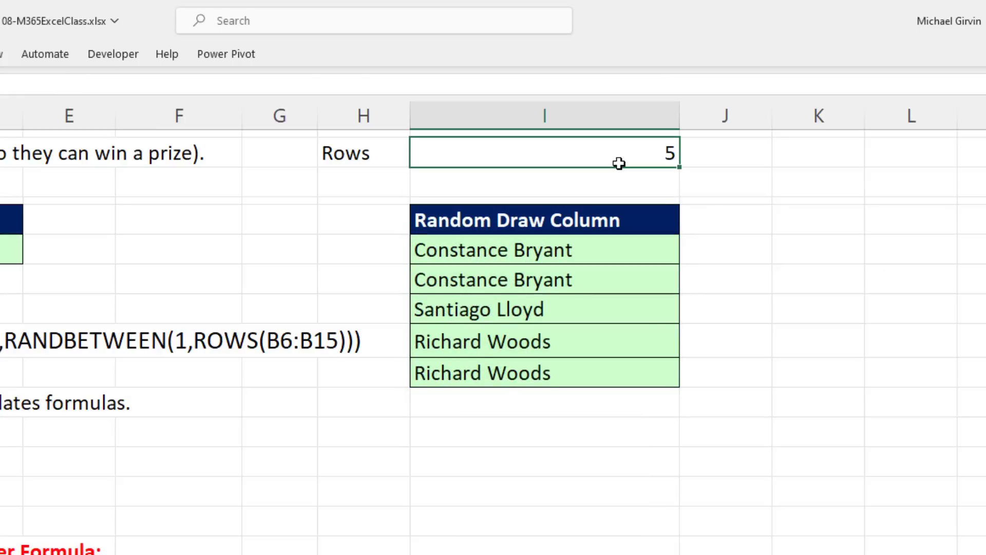
type("10")
key("Return")
key("F9")
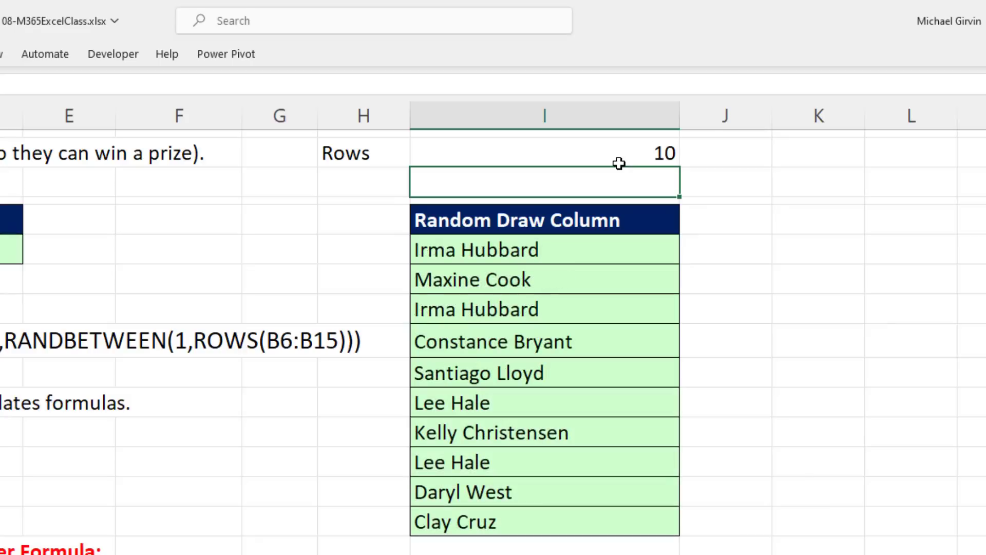
key("F9")
key("F9")
key("F9")
key("F9")
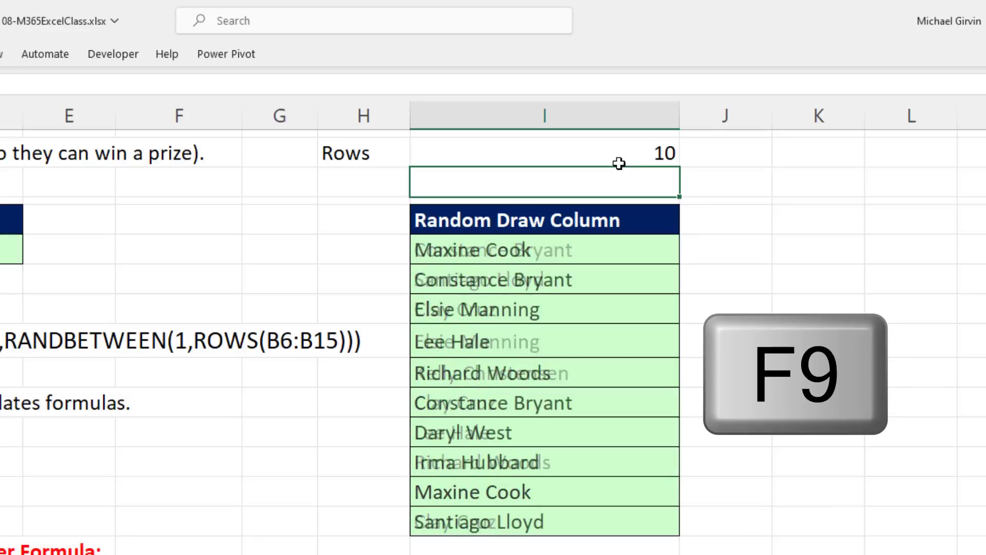
key("ctrl+z")
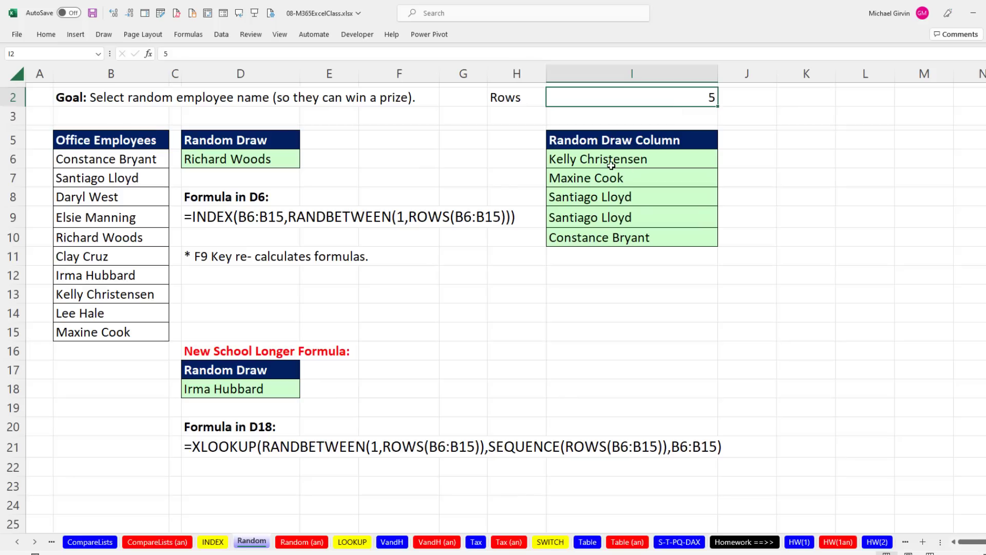
Review the INDEX formulas in I6 and D6, examining the RANDBETWEEN row number argument in D6
left_click(611, 163)
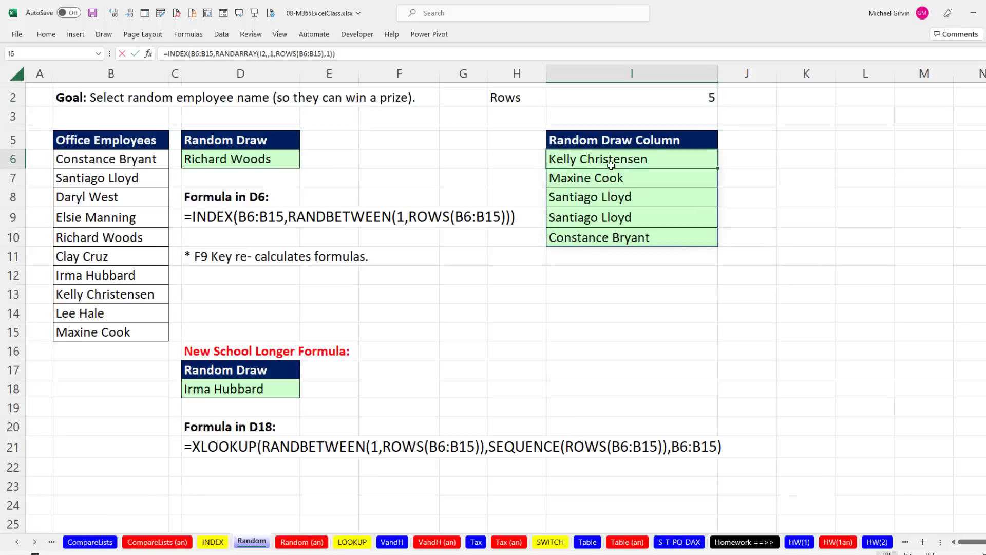
double_click(611, 162)
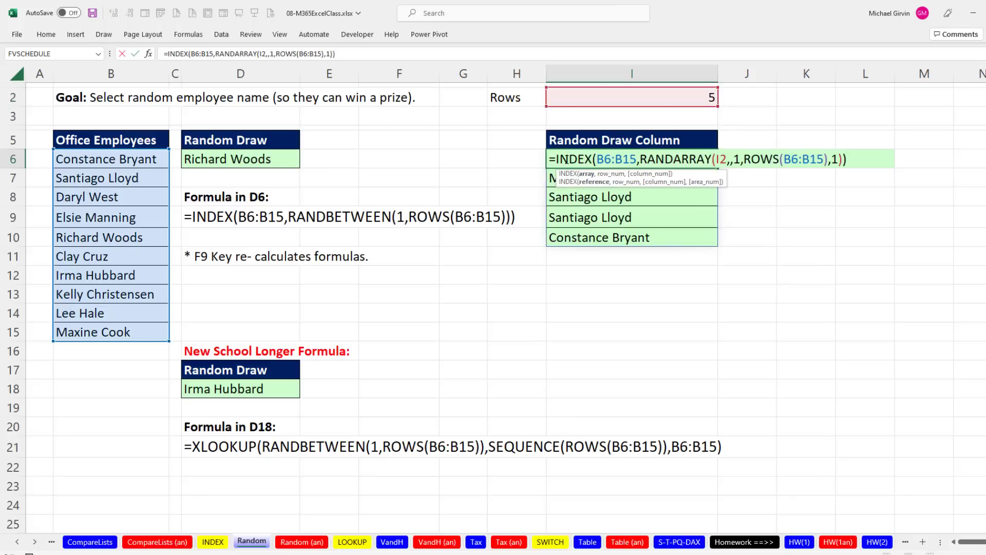
key("Escape")
double_click(274, 163)
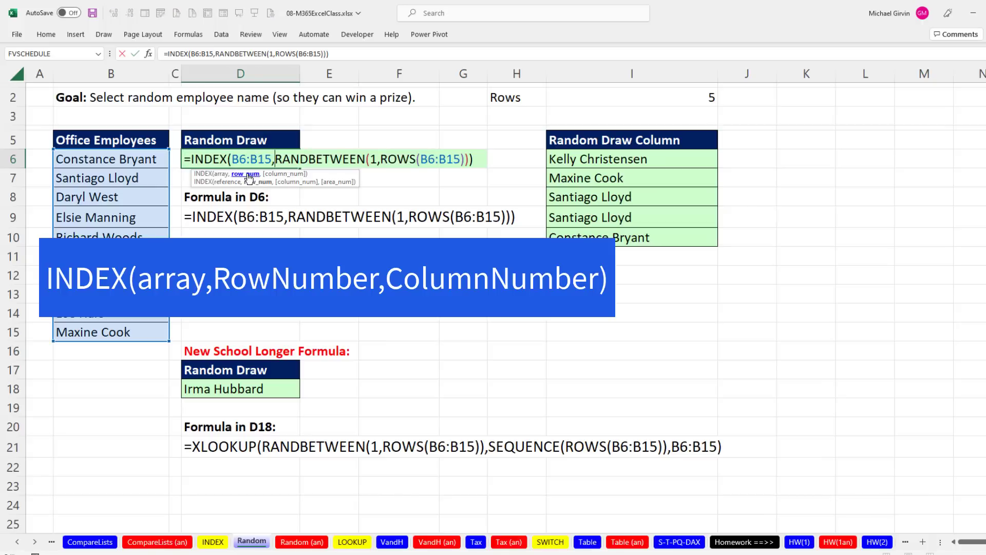
left_click(247, 174)
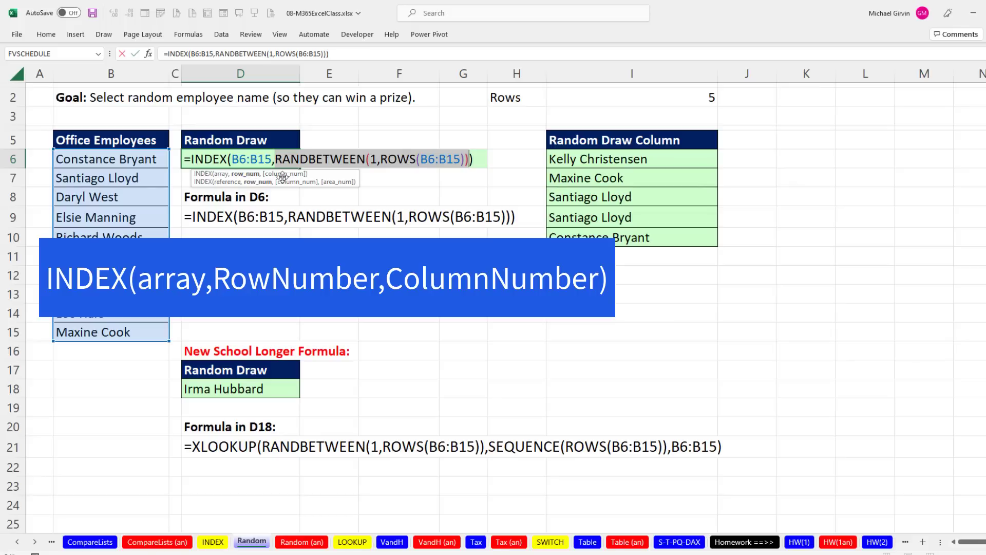
key("Return")
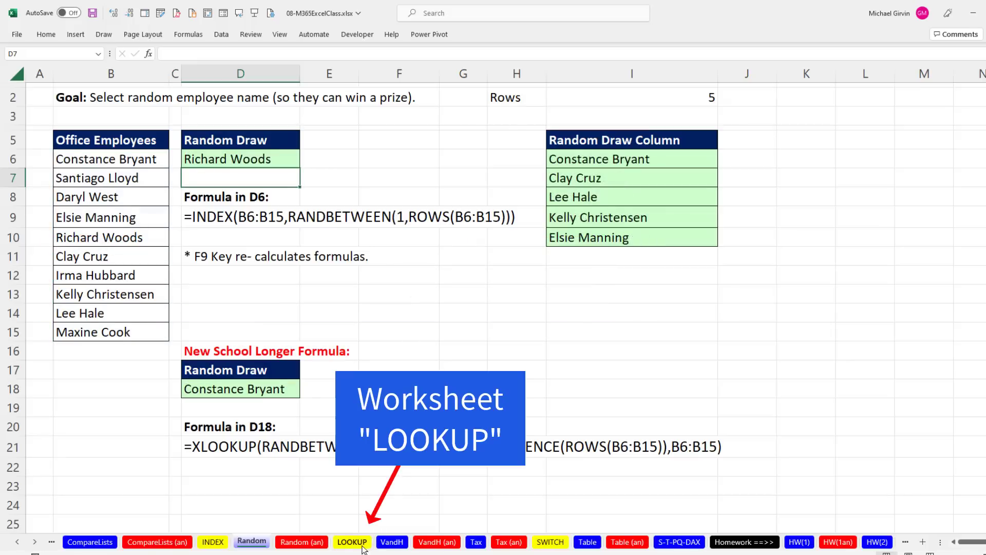
Open the LOOKUP worksheet to review the argument notes for both forms of the LOOKUP function
left_click(353, 542)
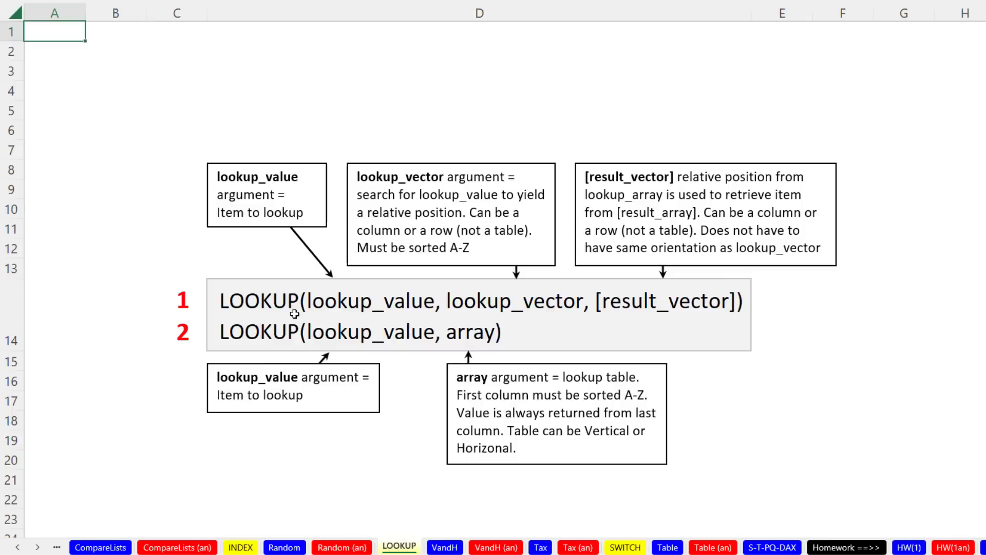
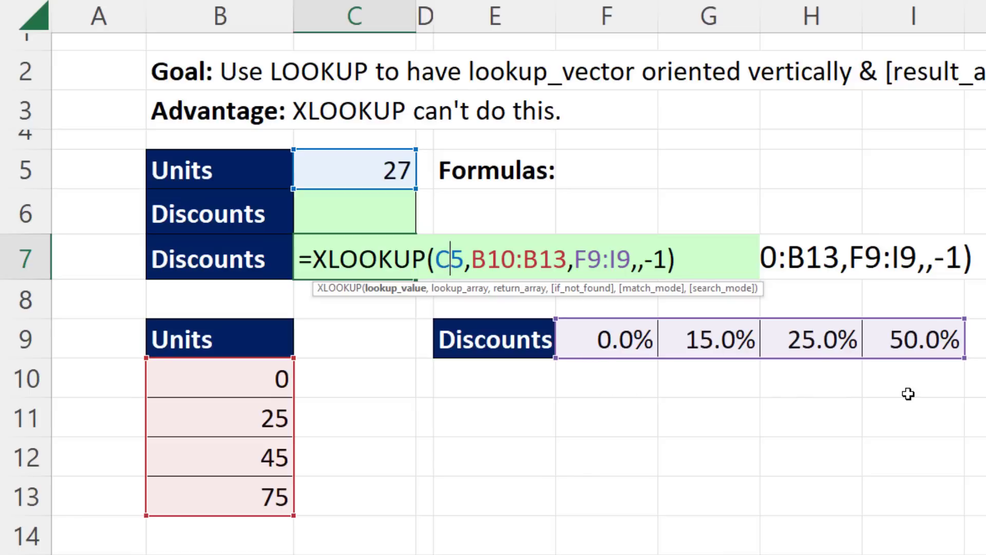
Leave the XLOOKUP formula in C7 and enter =LOOKUP(C5,B10:B13,F9:I9) in cell C6 for the discount
key("Return")
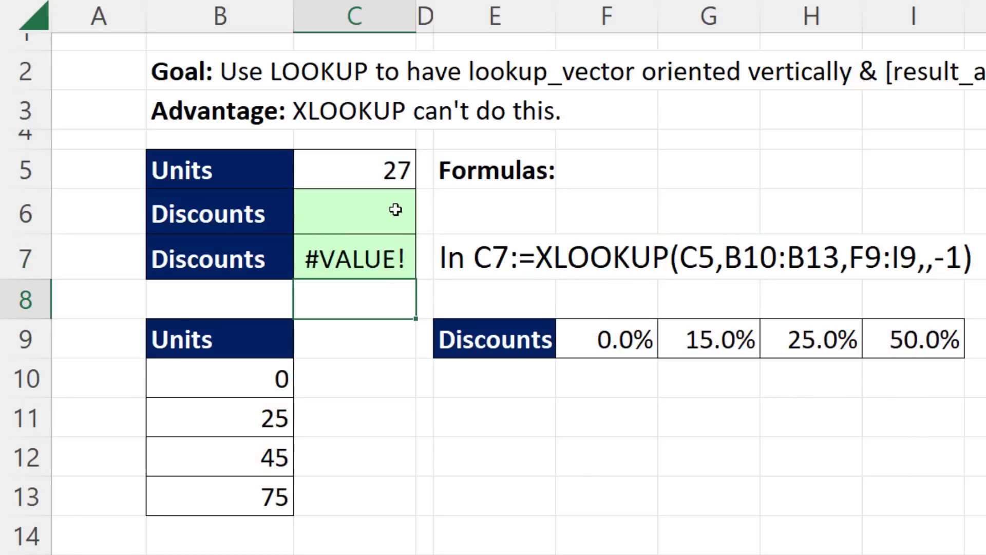
left_click(400, 212)
type("=loo")
key("Tab")
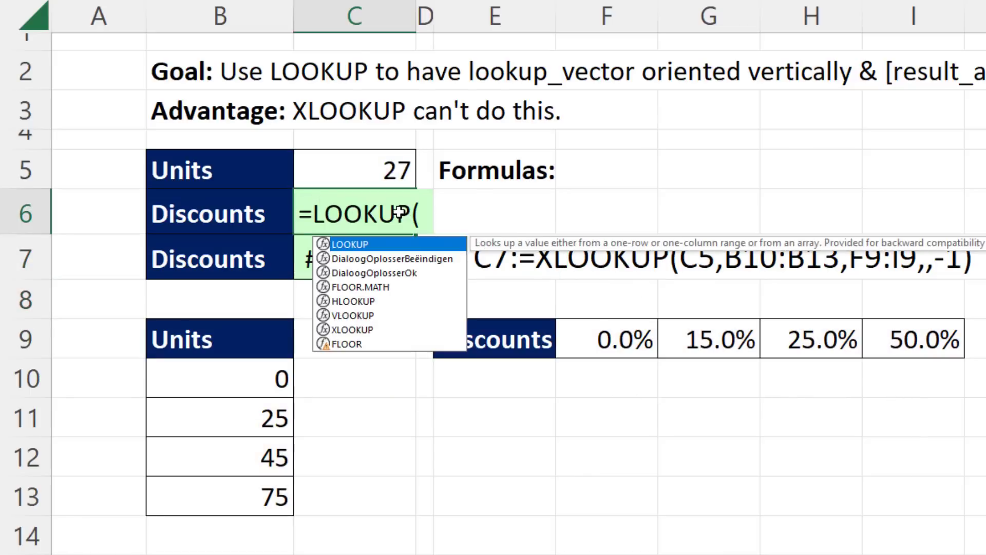
left_click(359, 179)
type(",")
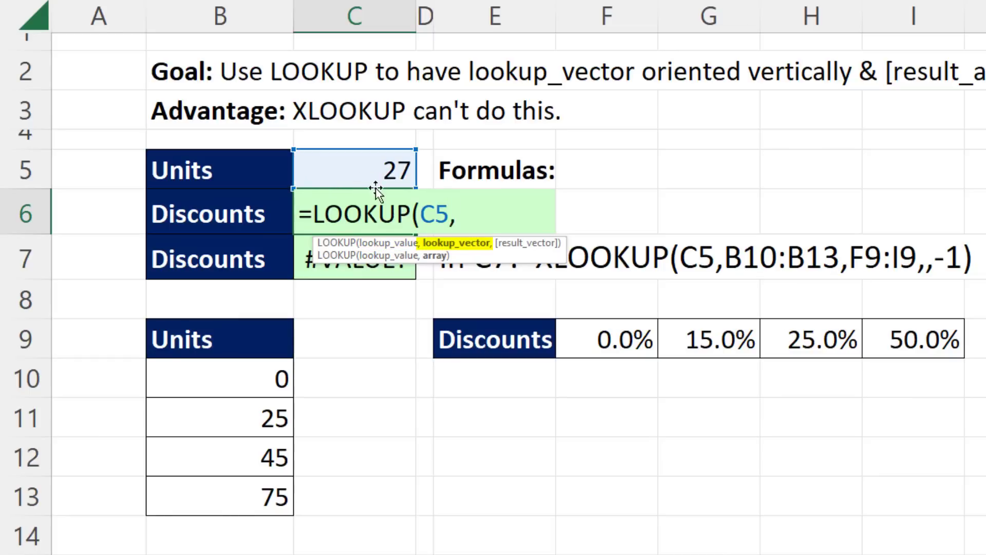
left_click_drag(252, 377, 251, 496)
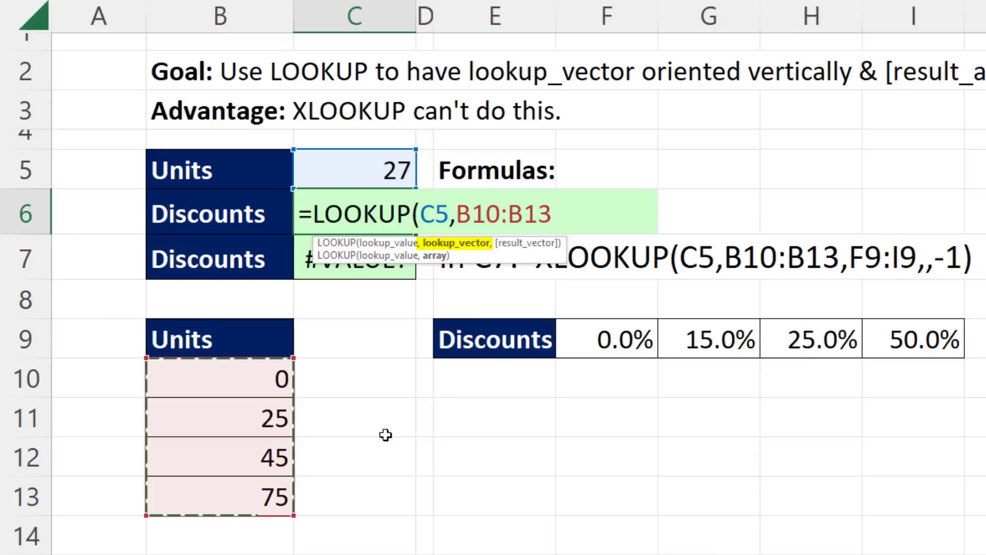
type(",")
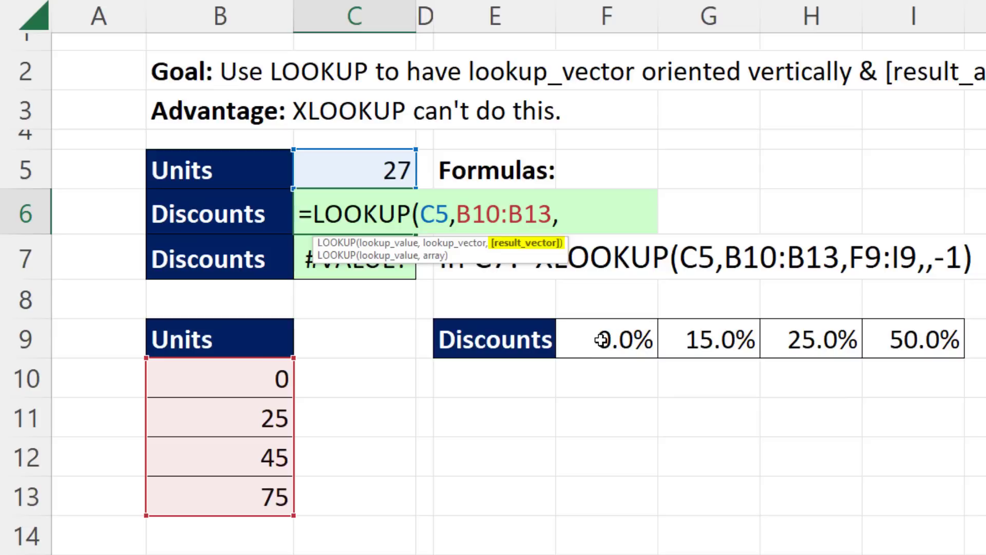
left_click_drag(593, 339, 883, 354)
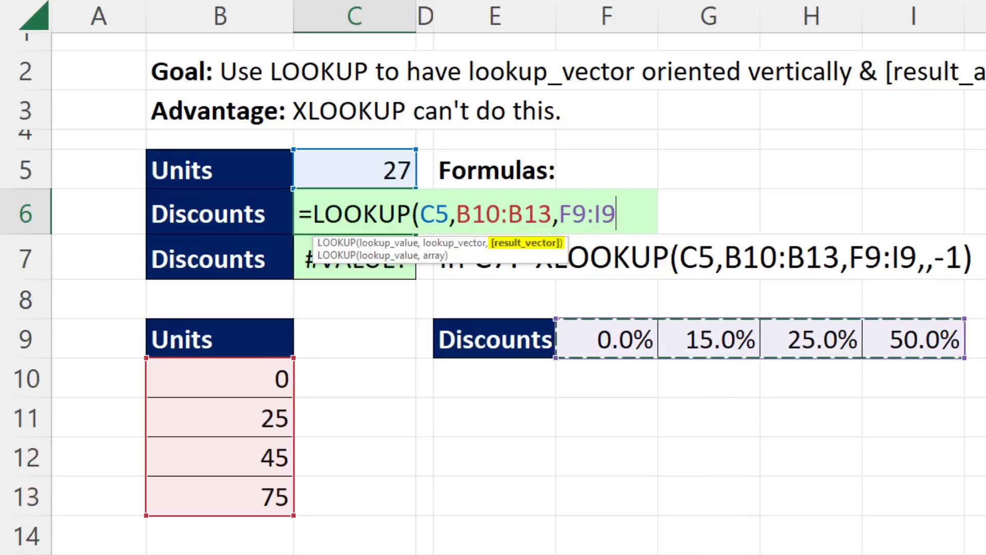
type(")")
key("Return")
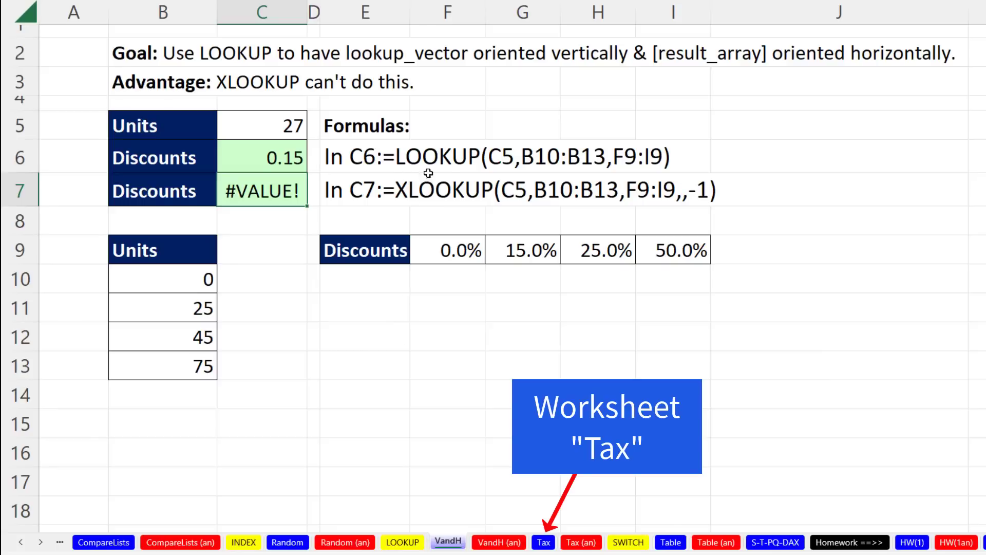
Open the Tax worksheet and examine the taxable pay in F20 and the highlighted row 10's tax rule, cumulative tax, pay already taxed and rate
left_click(543, 544)
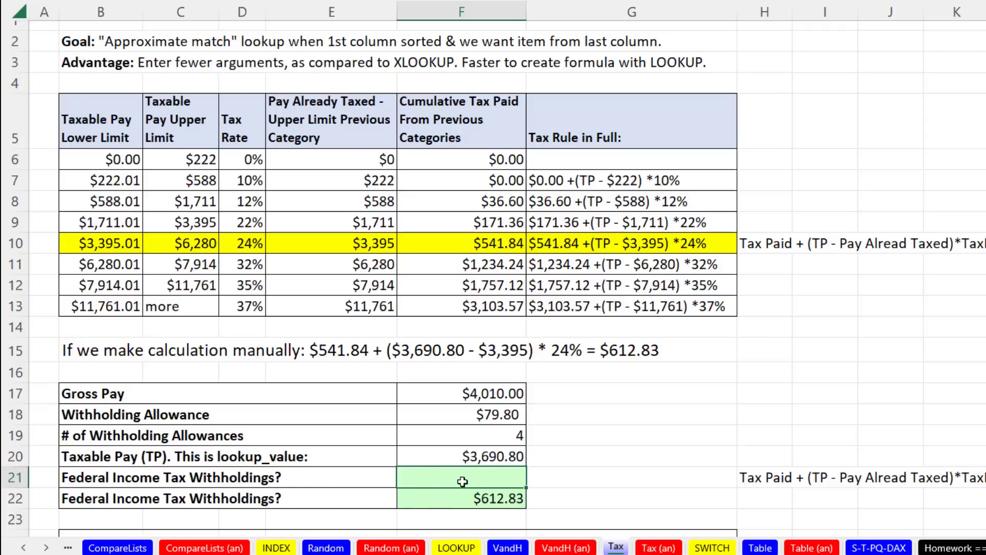
left_click(494, 461)
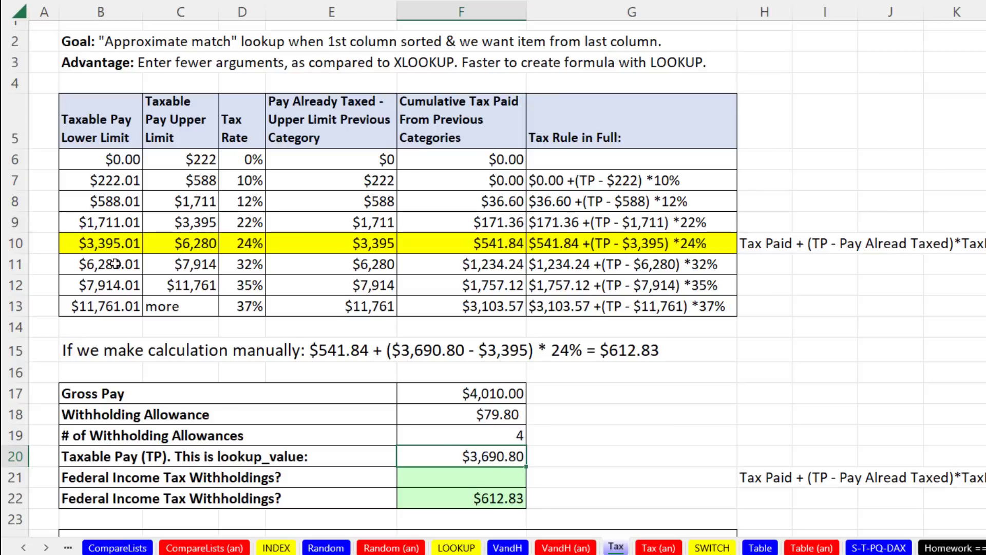
left_click(103, 242)
left_click_drag(102, 243, 596, 246)
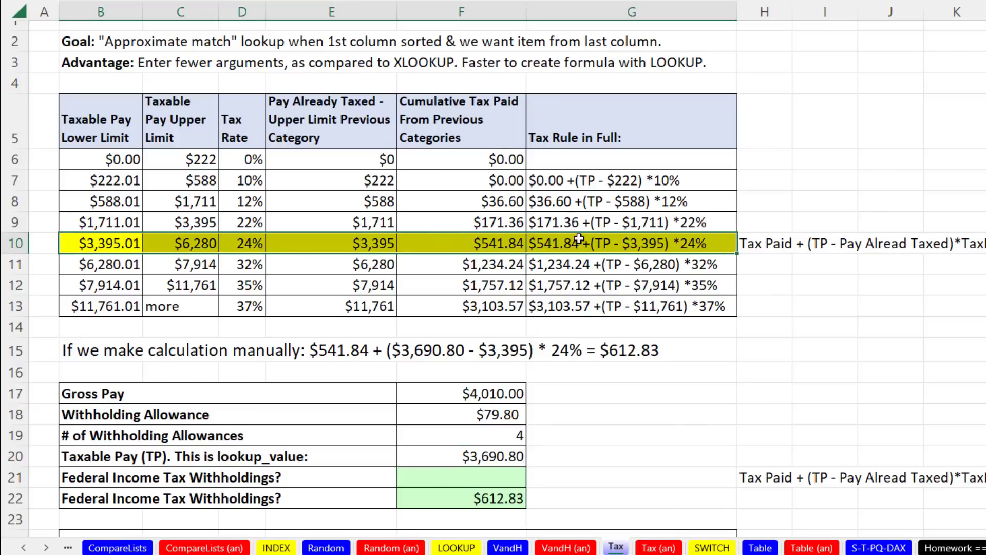
left_click(597, 247)
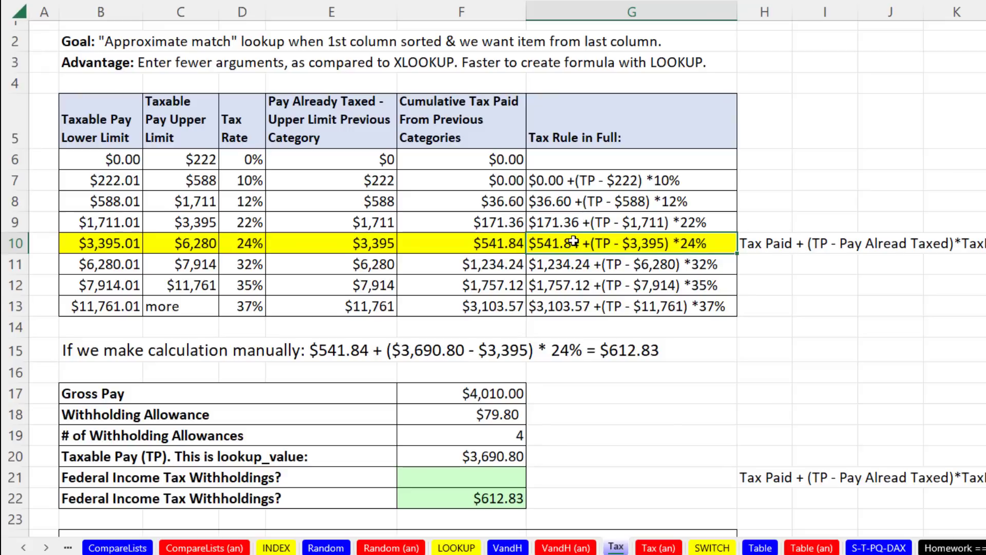
left_click(504, 244)
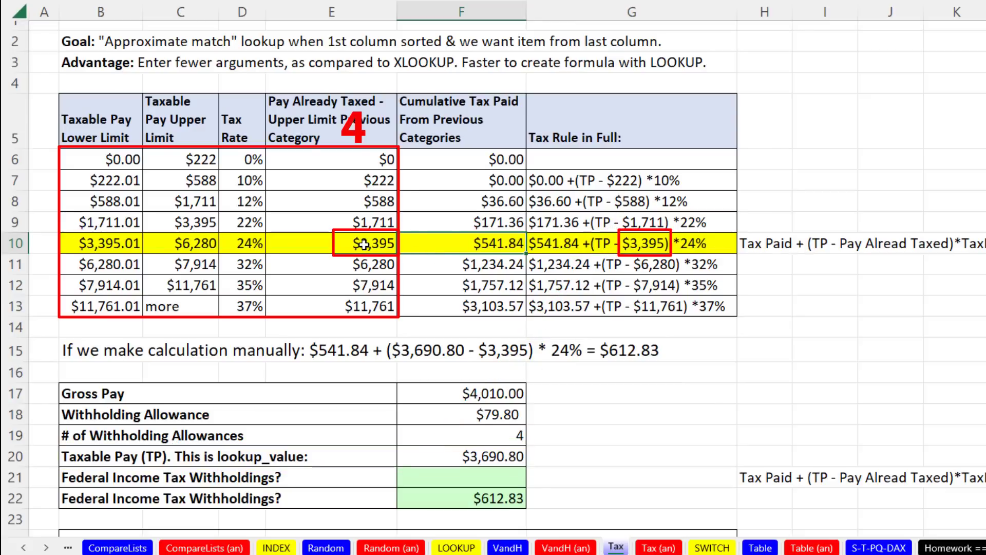
left_click(363, 245)
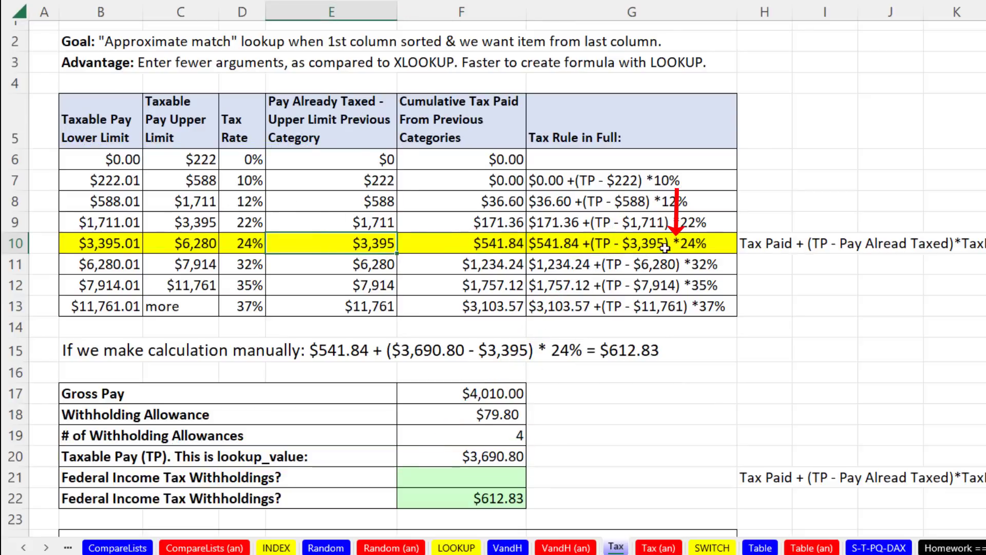
left_click(245, 249)
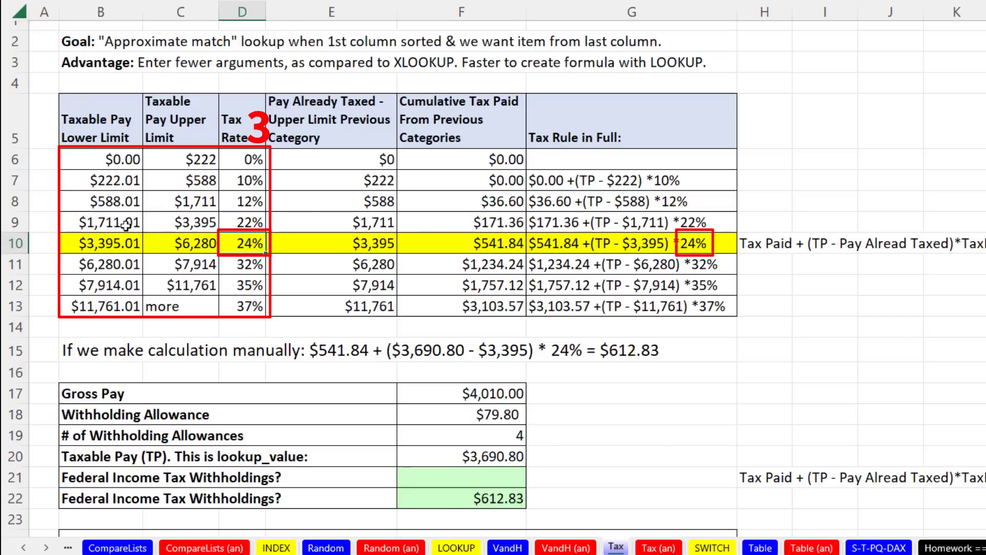
left_click(478, 244)
left_click(363, 244)
left_click(255, 244)
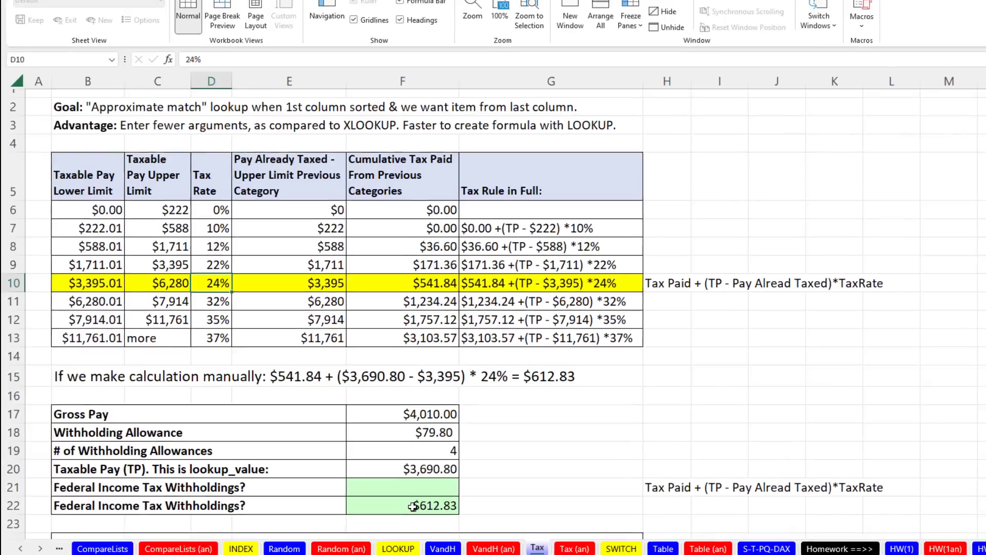
Examine the arguments of the first XLOOKUP in the F22 withholding formula, leaving the formula as it is
double_click(485, 492)
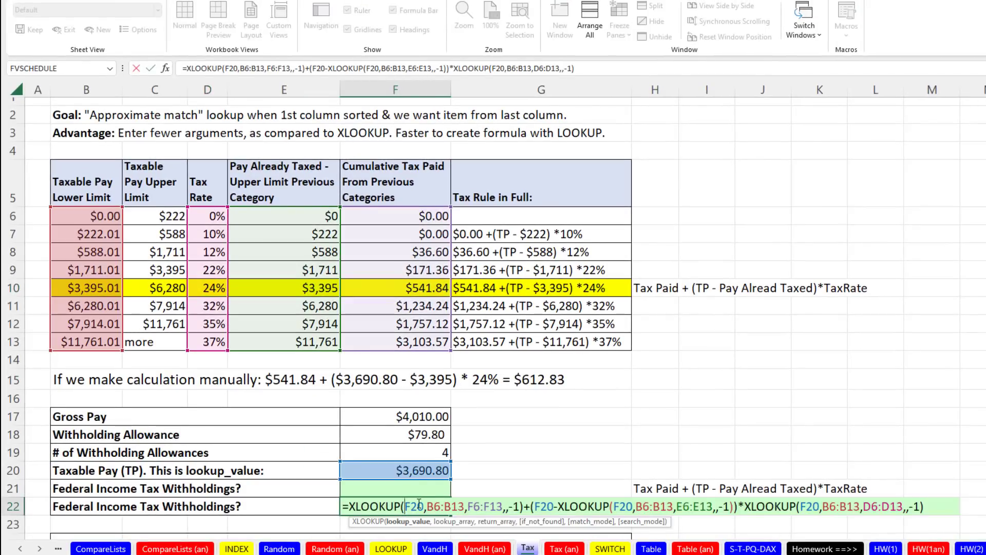
left_click(445, 522)
left_click(497, 522)
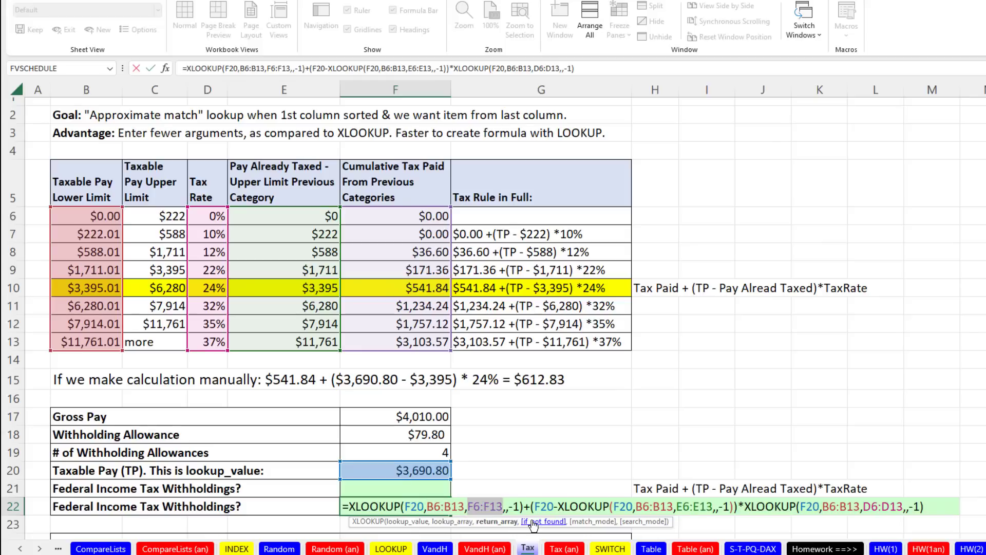
left_click(533, 522)
left_click(576, 522)
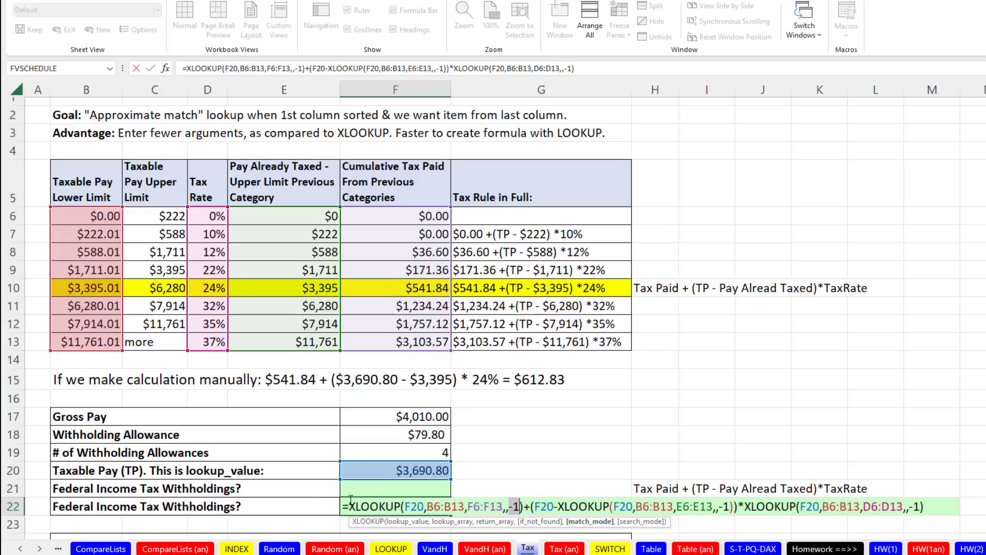
key("Escape")
Begin a LOOKUP formula in cell F21 with the taxable pay in F20 as the lookup value
left_click(369, 492)
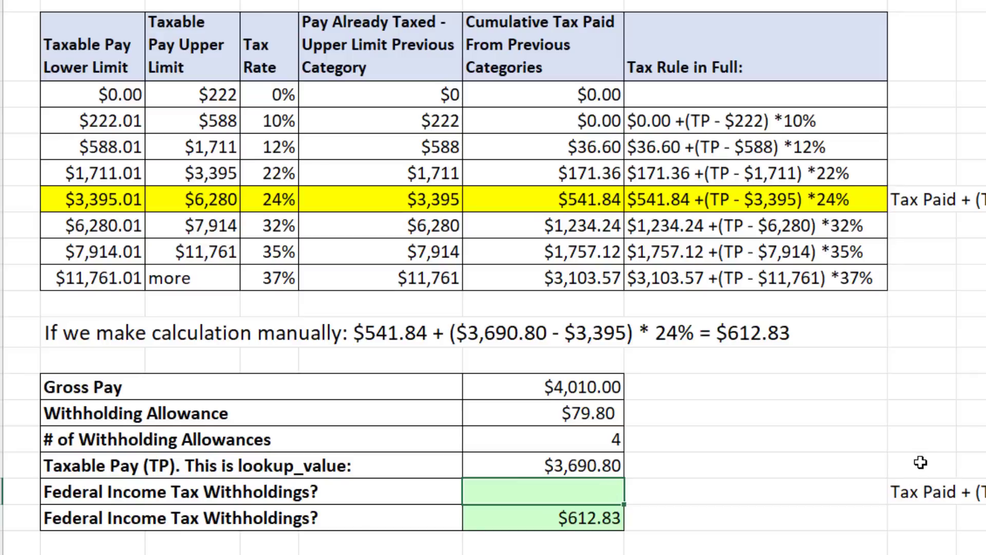
type("look")
key("Tab")
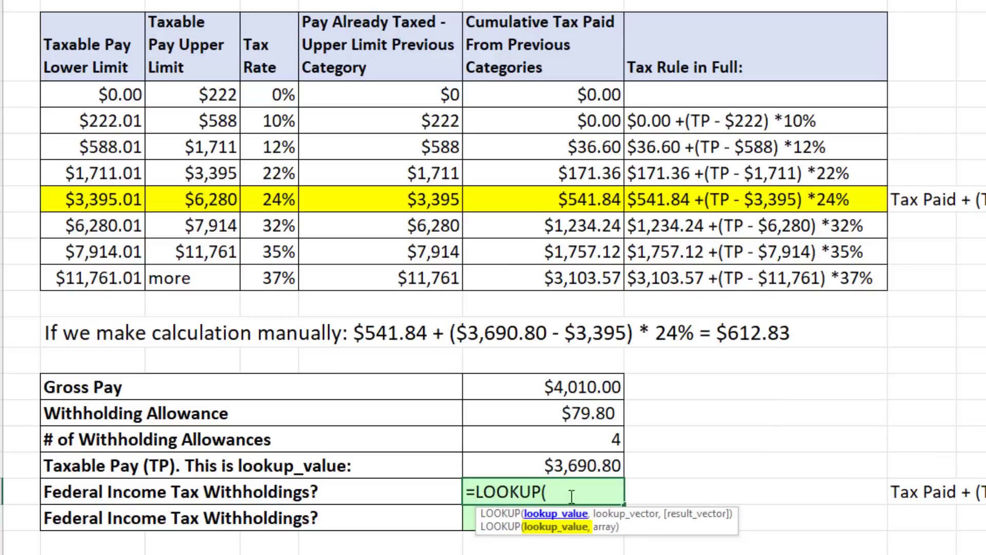
left_click(538, 466)
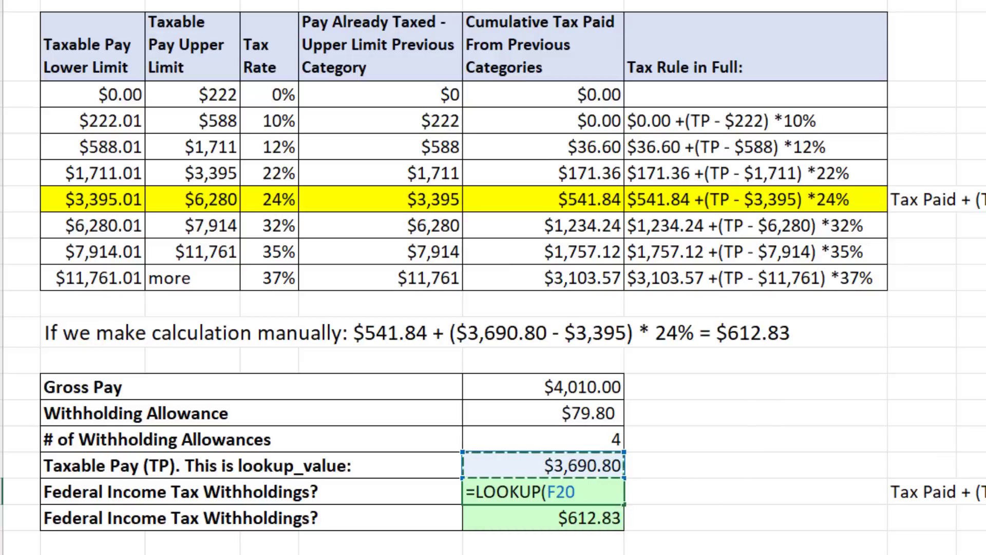
type(",")
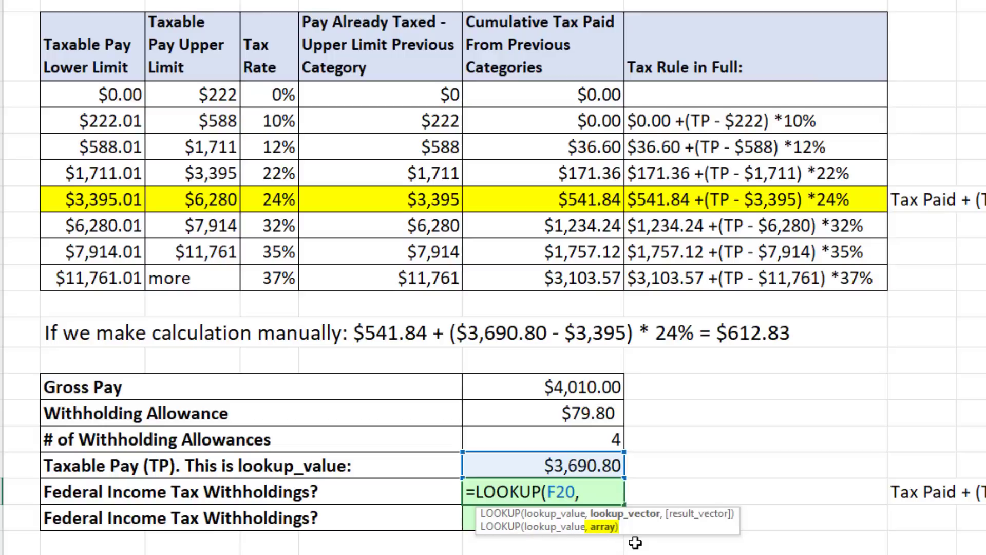
Try the ranges B6:D13, B6:F13 and B6:E13 in turn as the LOOKUP array
left_click_drag(88, 99, 248, 287)
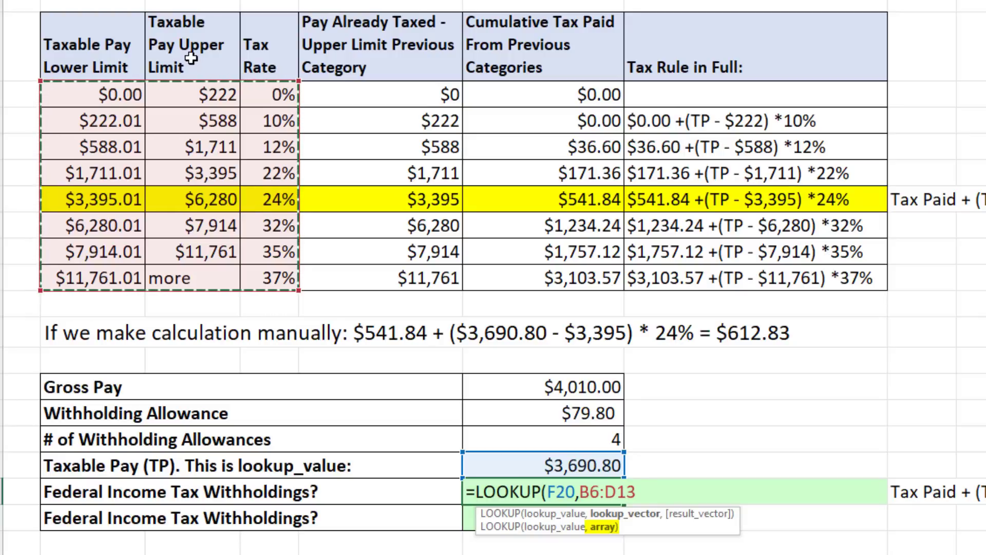
left_click_drag(94, 97, 573, 287)
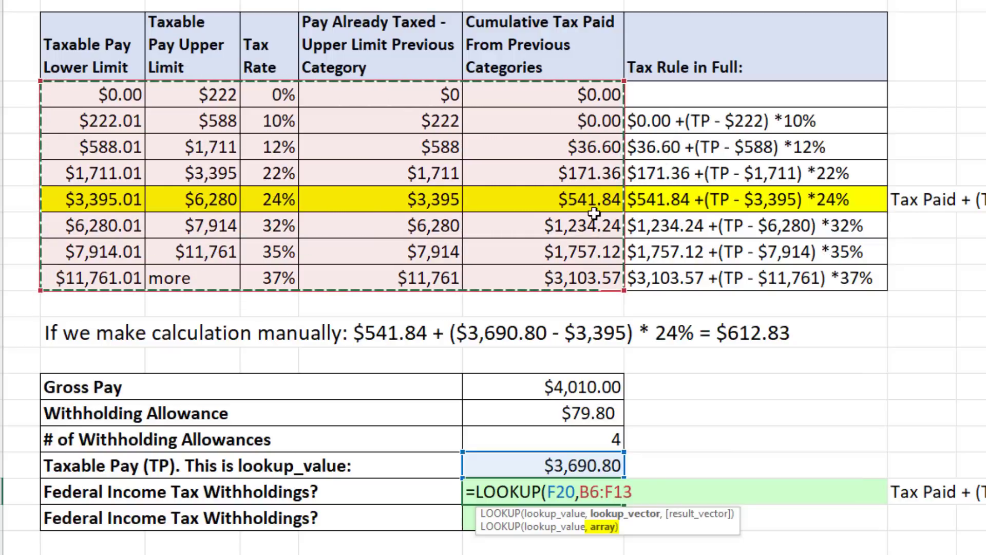
left_click_drag(103, 95, 409, 271)
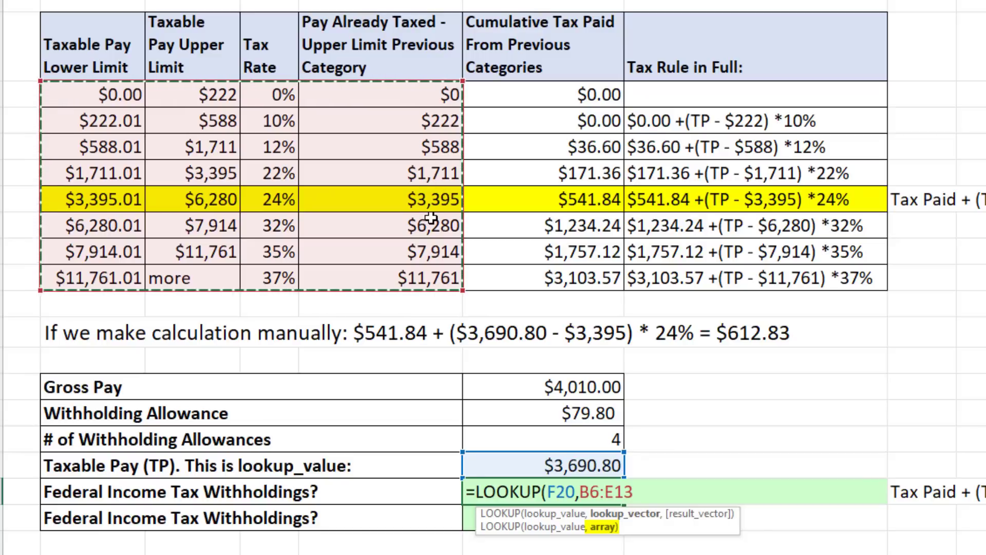
Set the LOOKUP array to B6:F13 and enter the formula =LOOKUP(F20,B6:F13) in F21
left_click_drag(130, 108, 517, 118)
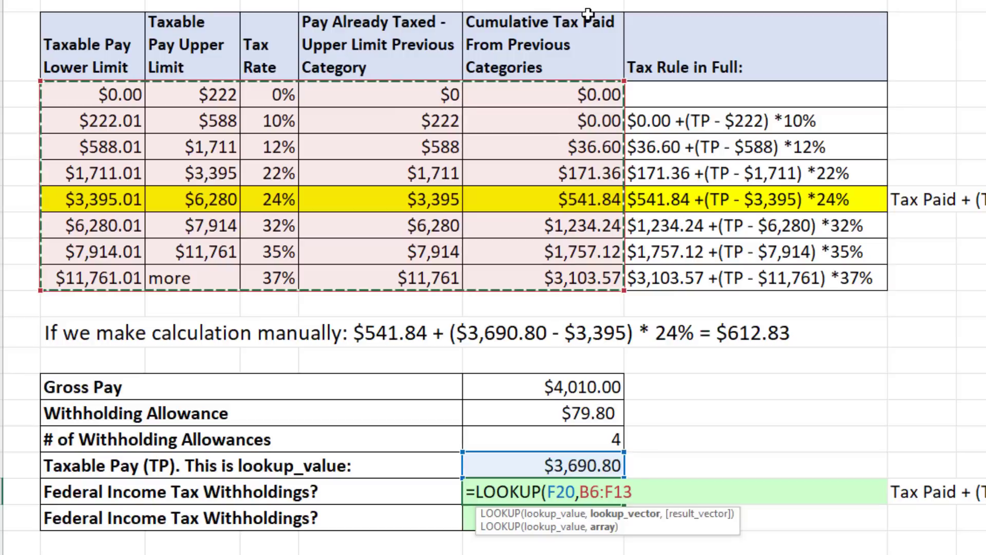
type(")")
key("ctrl+Return")
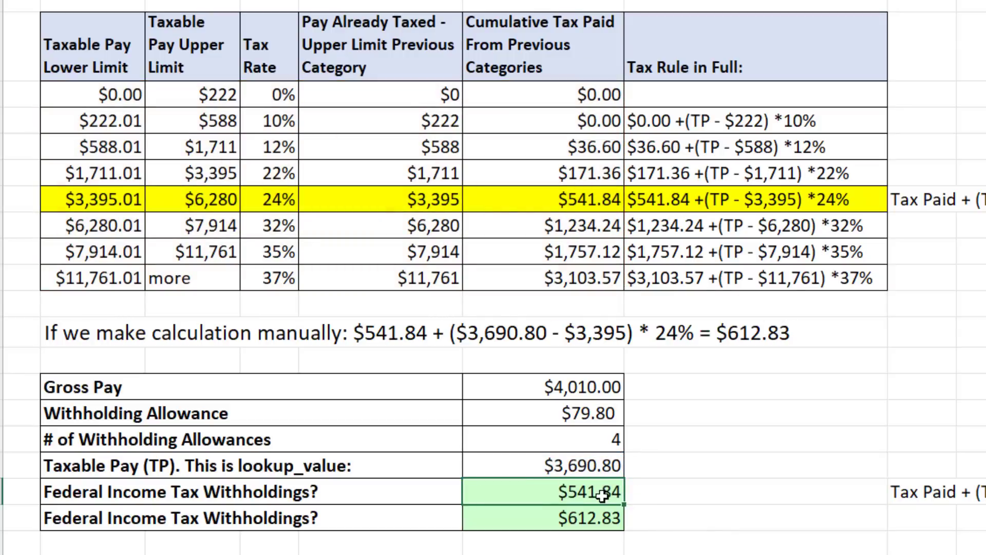
Extend the F21 formula with +(F20-LOOKUP(F20,B6:E13) to subtract the pay already taxed from the taxable pay
double_click(602, 493)
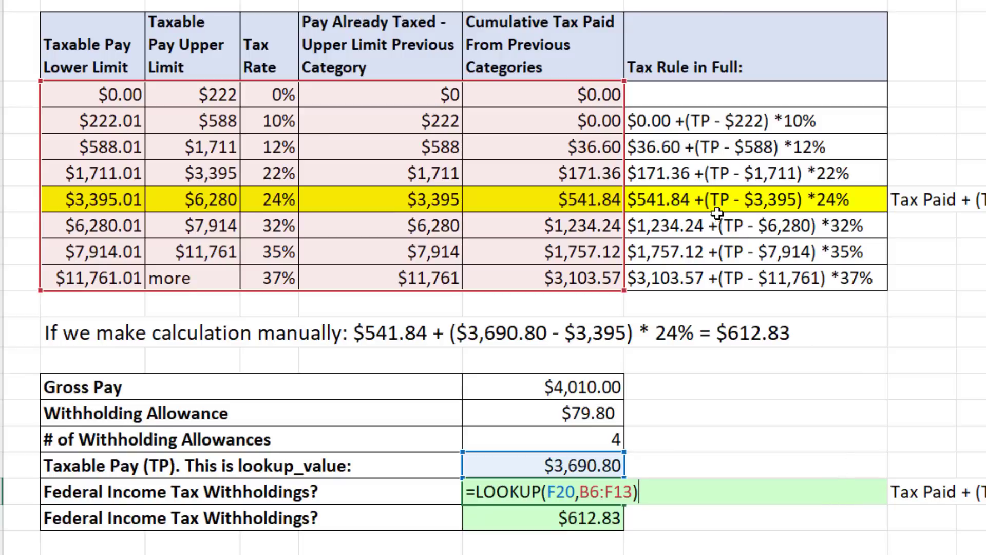
type("+(")
left_click(560, 465)
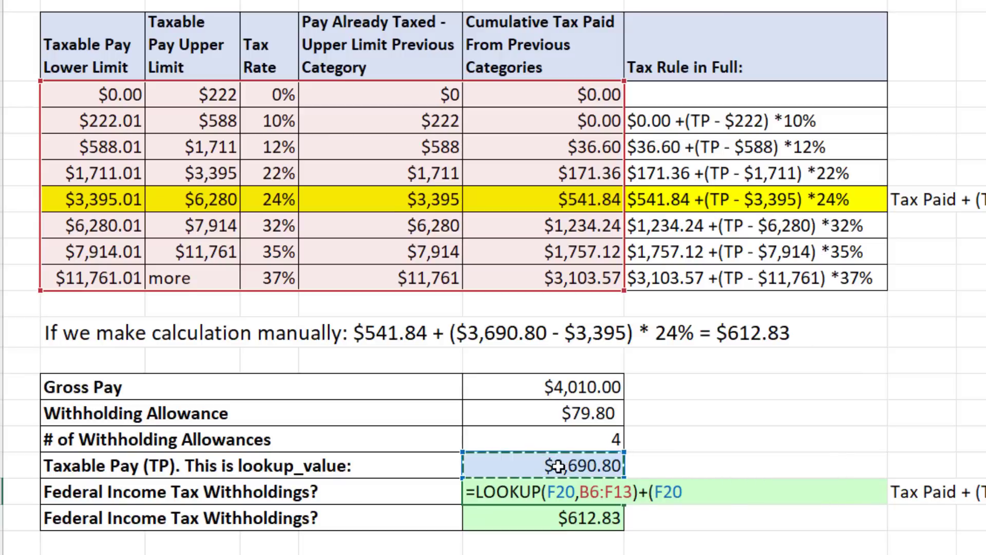
type("-")
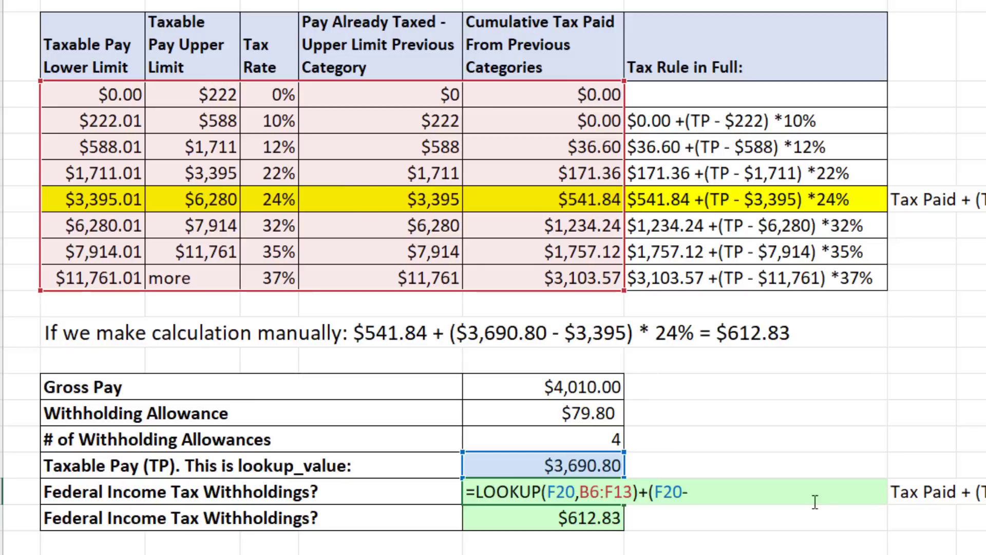
type("lookup(")
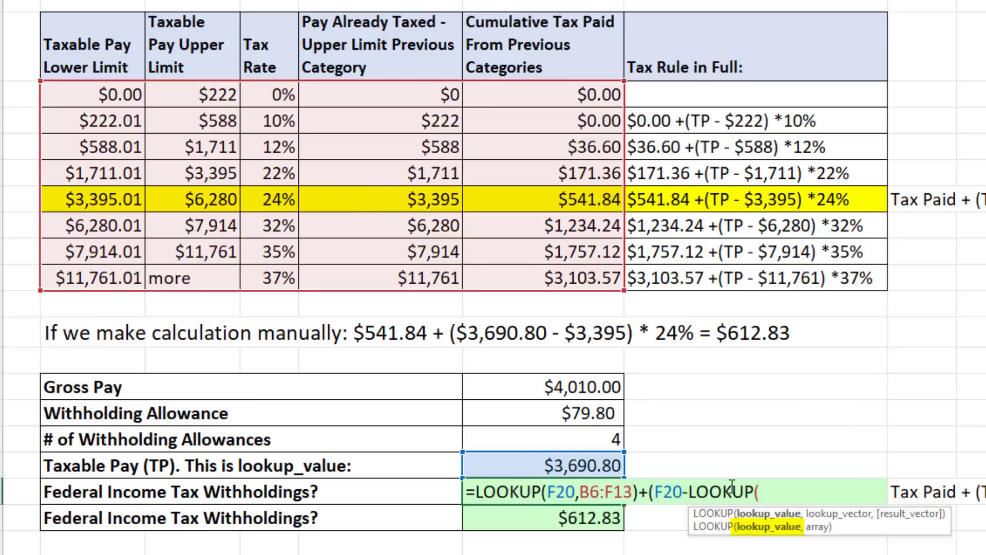
left_click(546, 464)
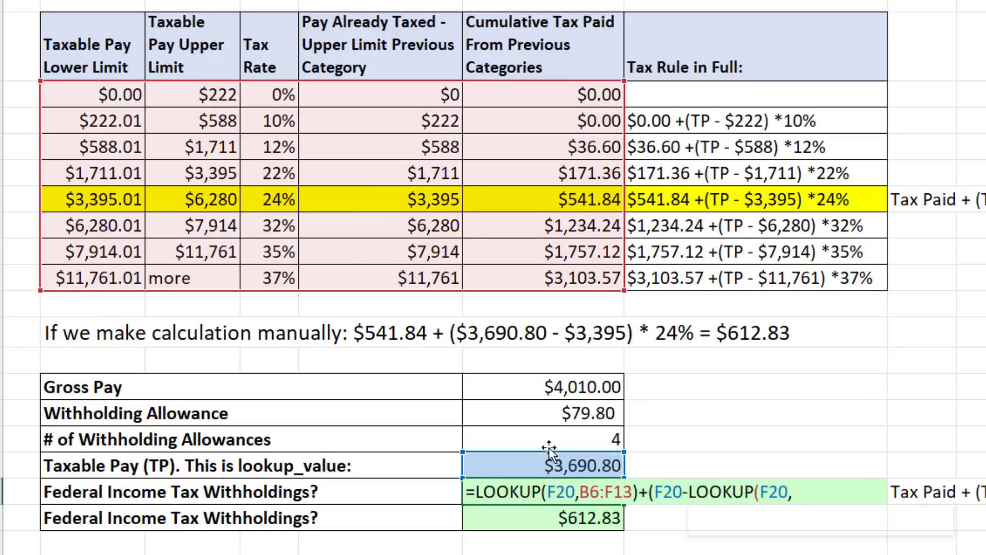
type(",")
left_click_drag(127, 95, 363, 272)
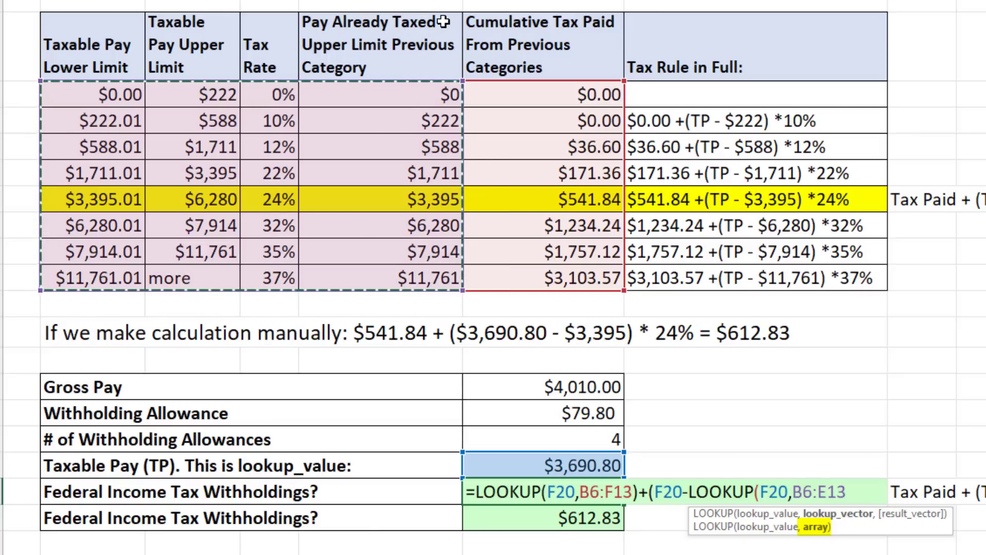
left_click(867, 494)
type(")")
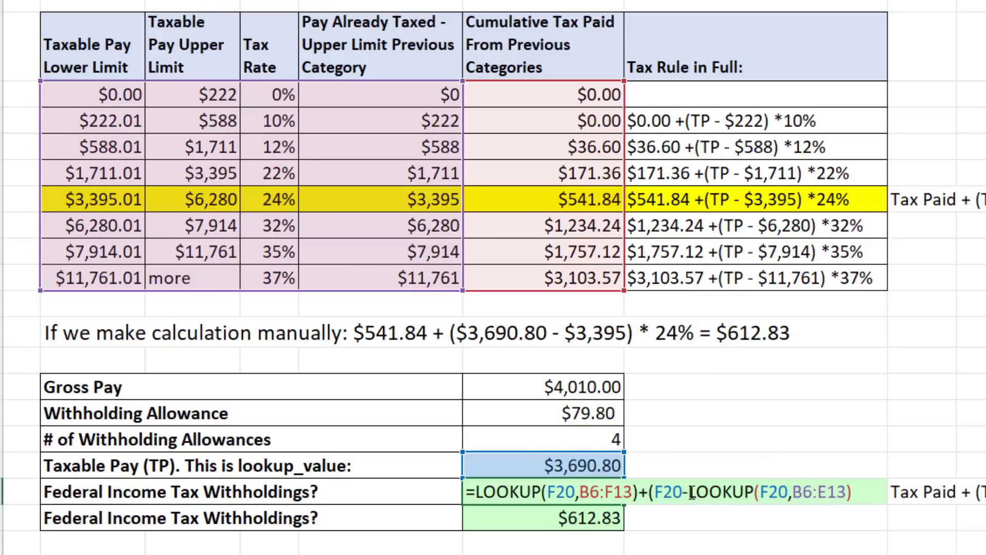
Evaluate LOOKUP(F20,B6:E13) on its own inside the F21 formula and restore the function text
left_click_drag(688, 494, 853, 493)
key("F9")
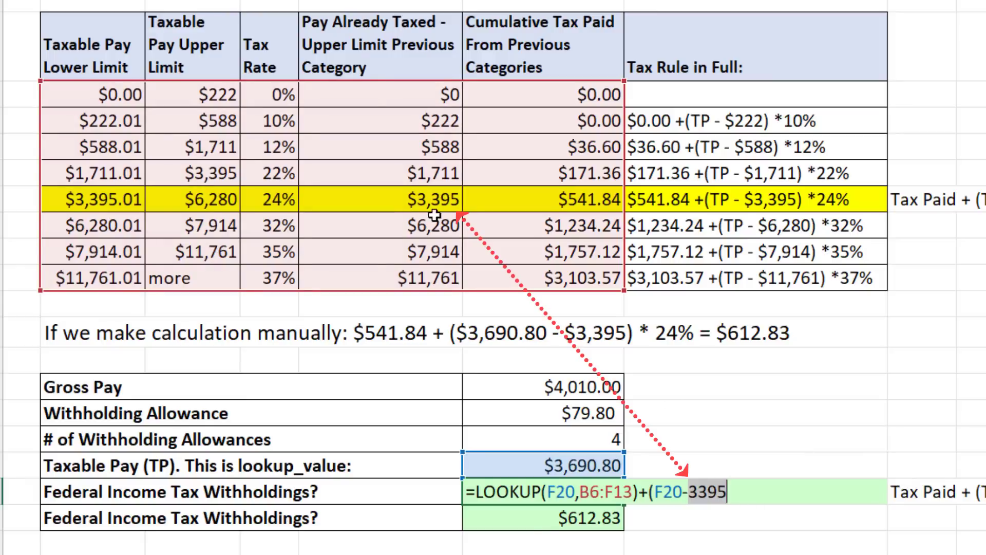
key("ctrl+z")
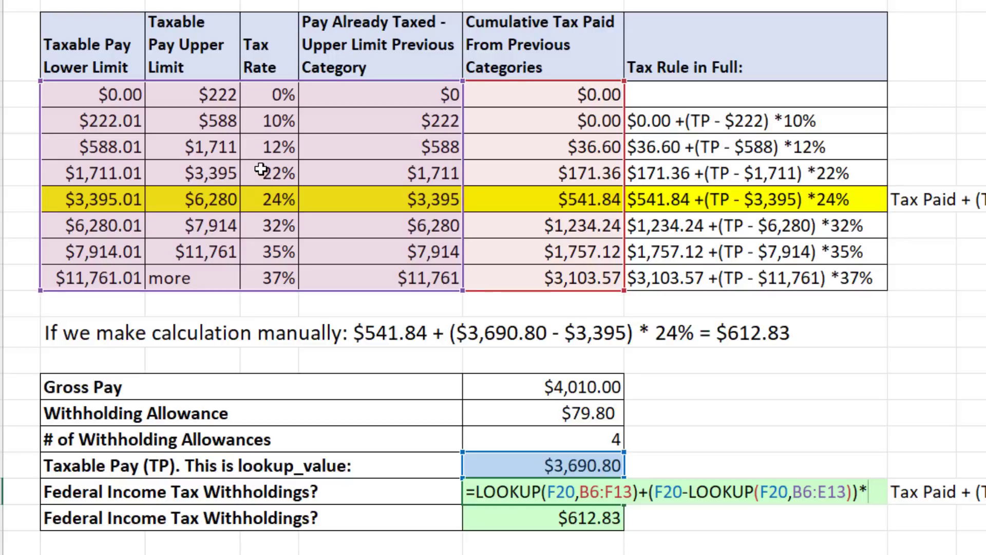
Close the subtraction in F21, multiply it by LOOKUP(F20,B6:D13) for the tax rate, and enter the formula
type("LOOKUP(")
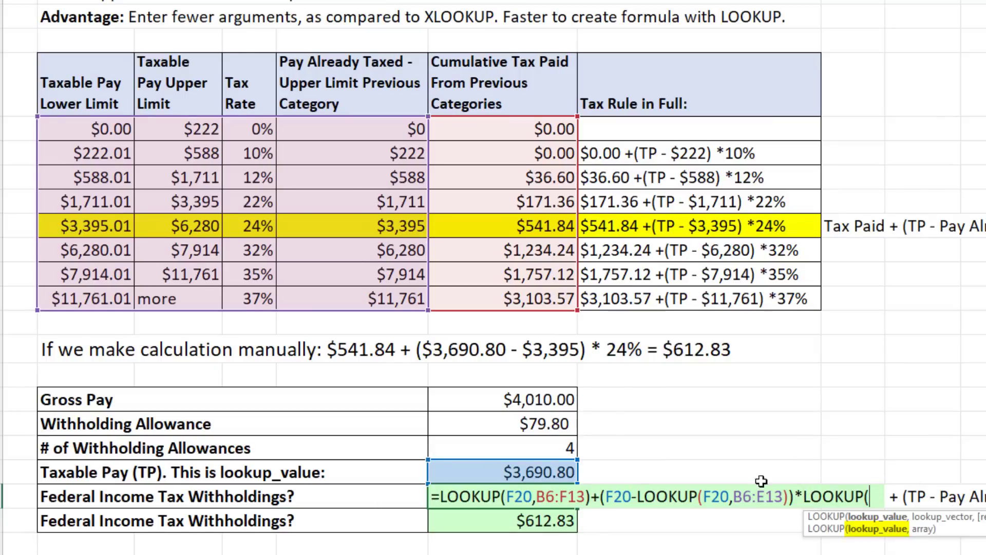
left_click(549, 472)
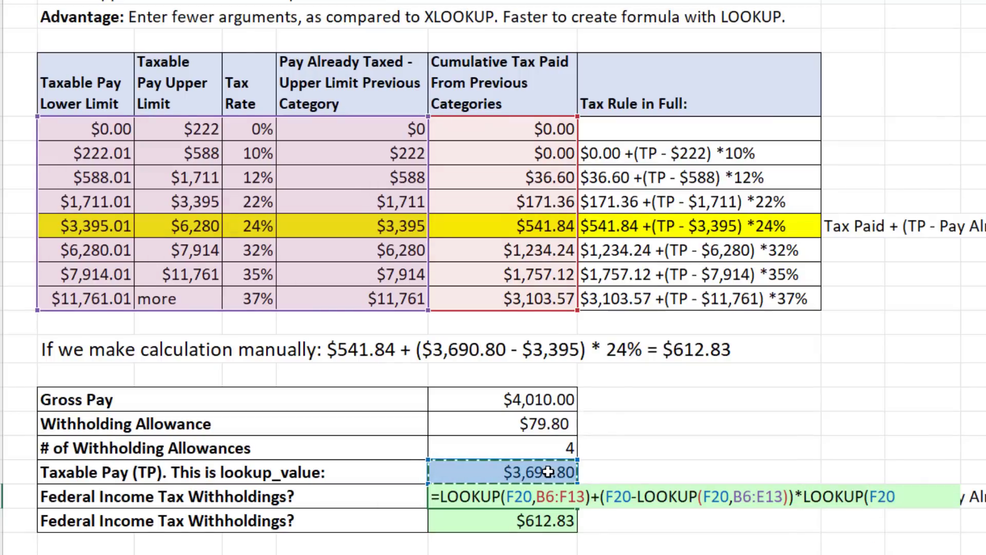
type(",")
left_click_drag(73, 131, 262, 300)
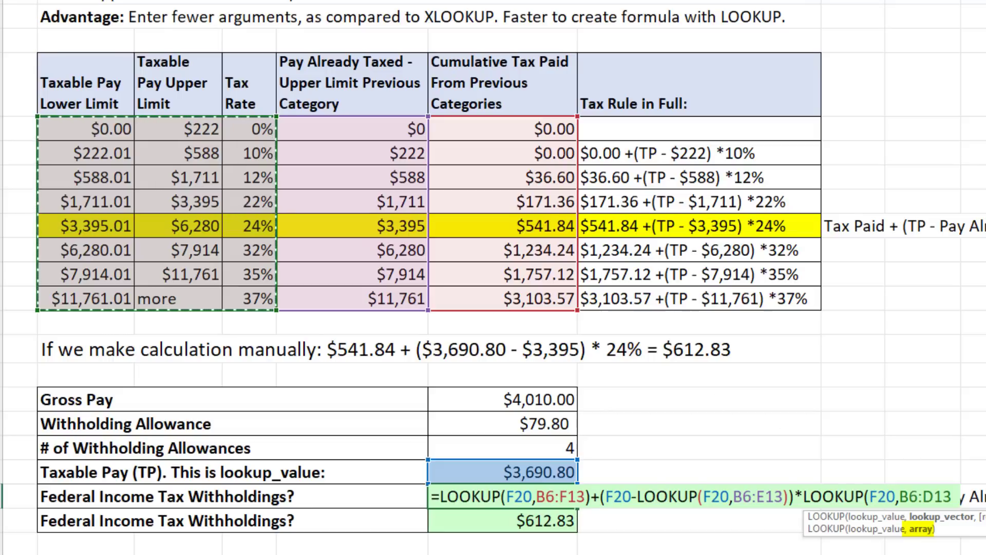
type(")")
key("ctrl+Return")
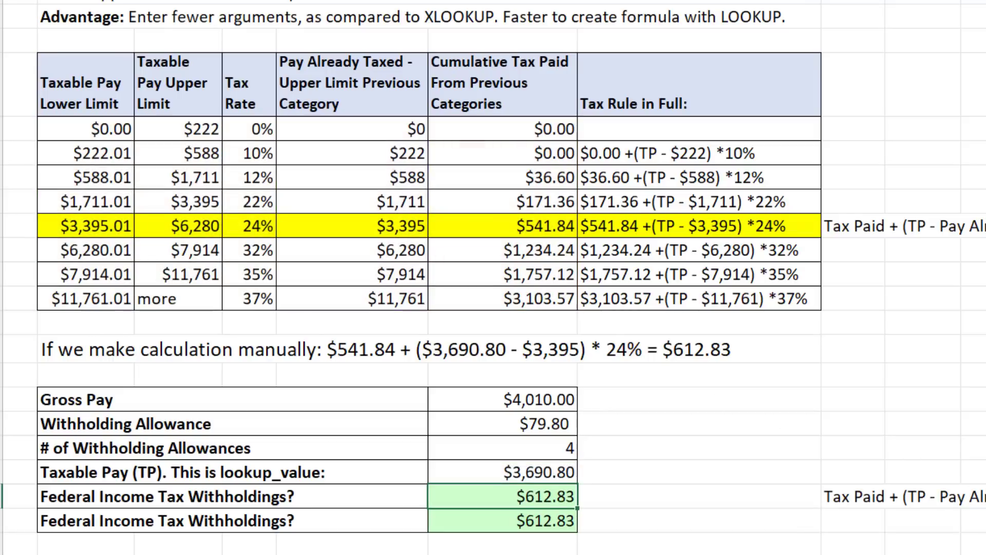
Compare the LOOKUP formula in F21 with the longer XLOOKUP formula in F22, leaving both as they are
key("F2")
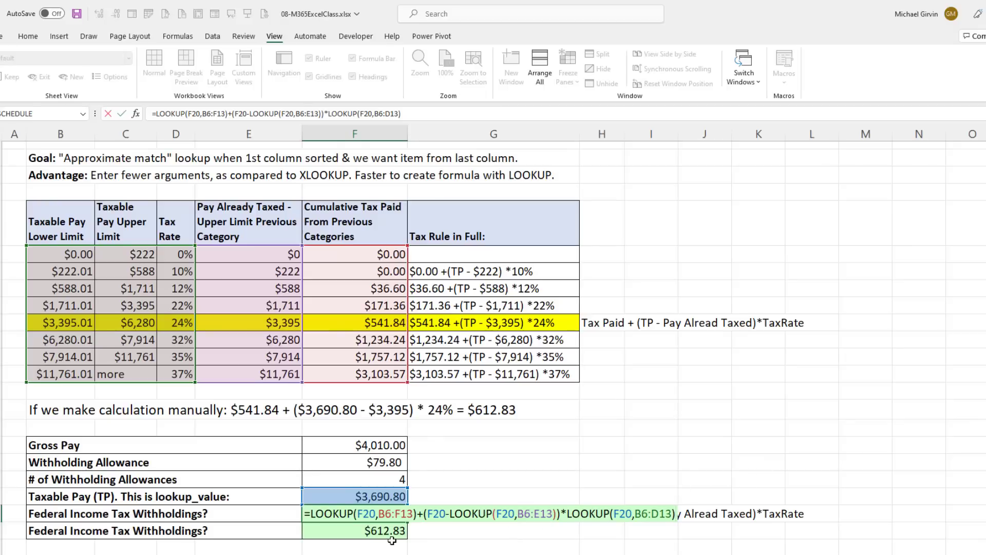
key("Return")
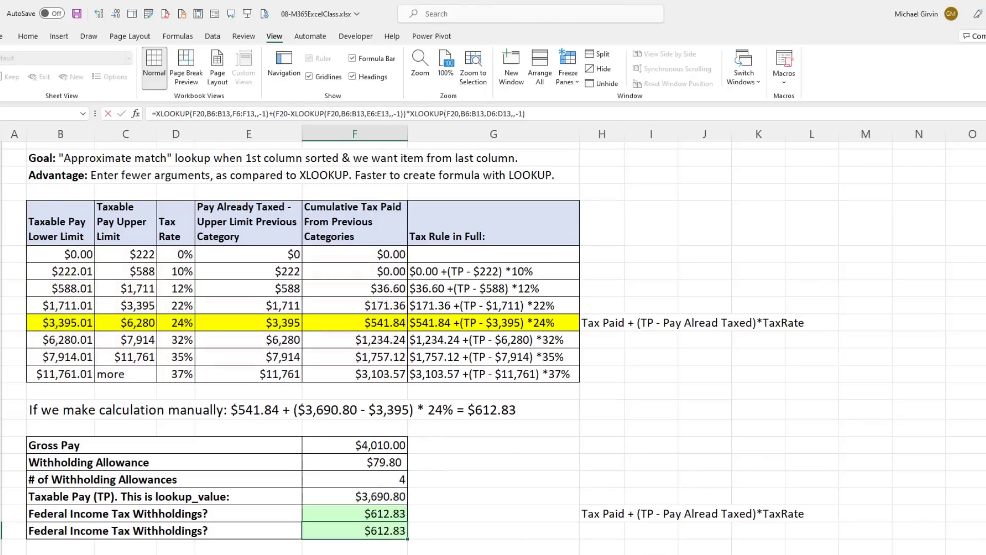
key("F2")
key("ctrl+Return")
double_click(355, 515)
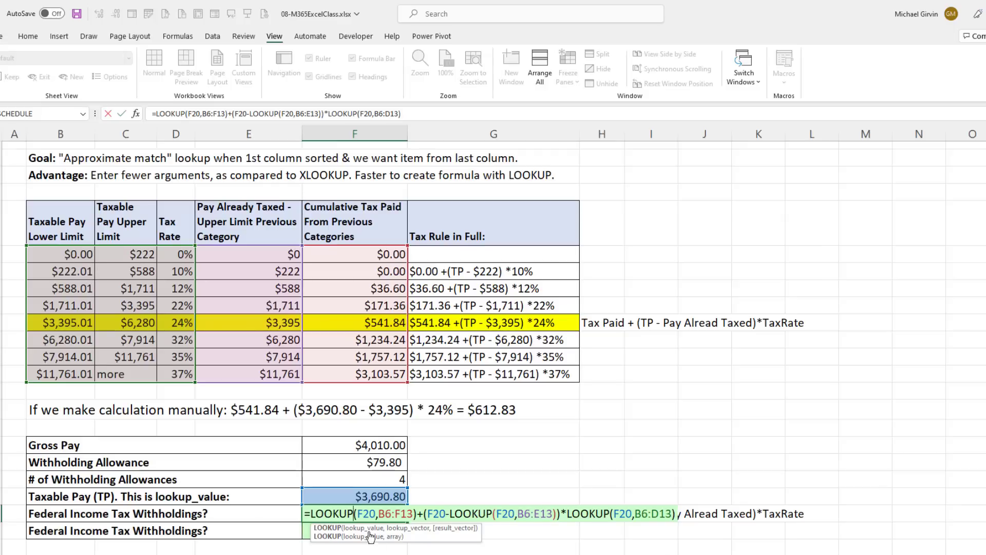
key("ctrl+Return")
double_click(348, 528)
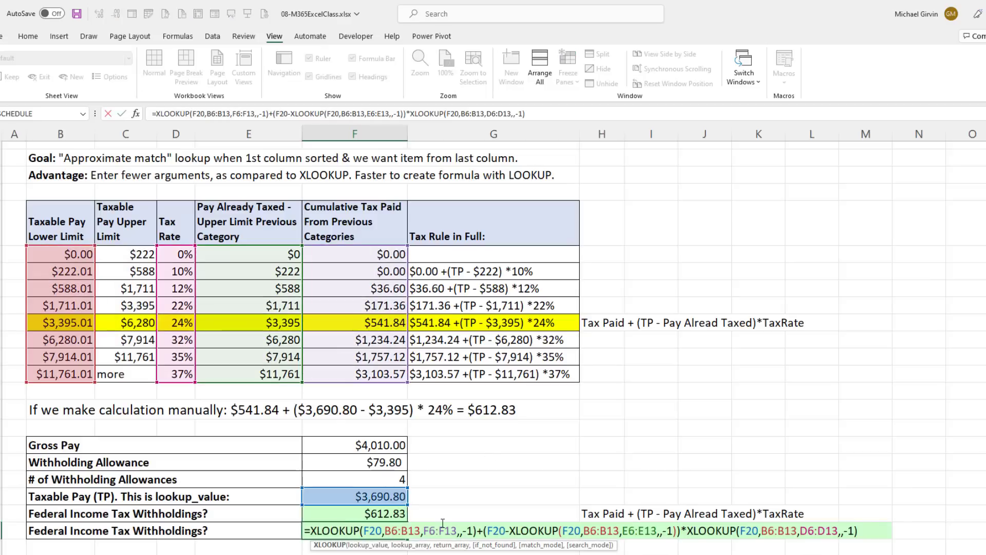
key("Escape")
double_click(394, 514)
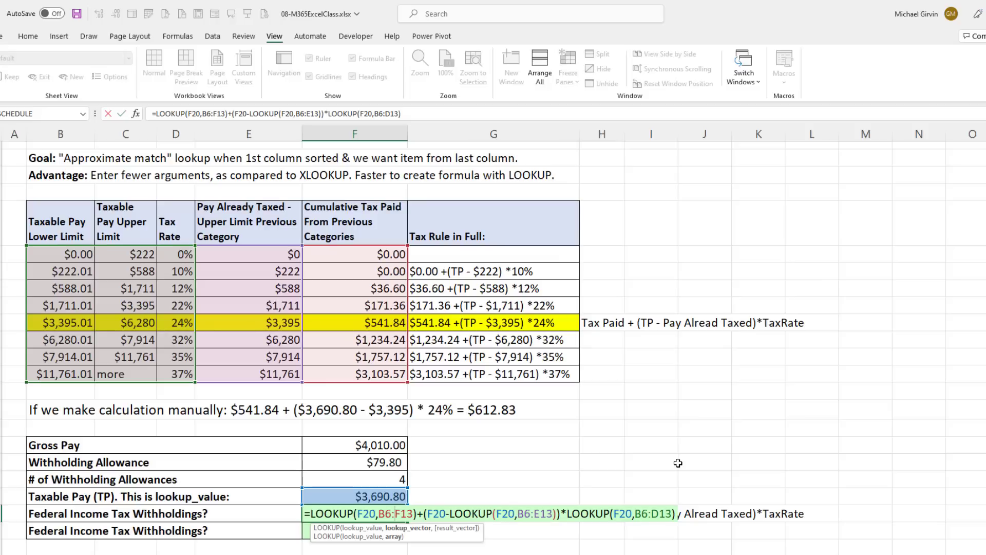
key("ctrl+Return")
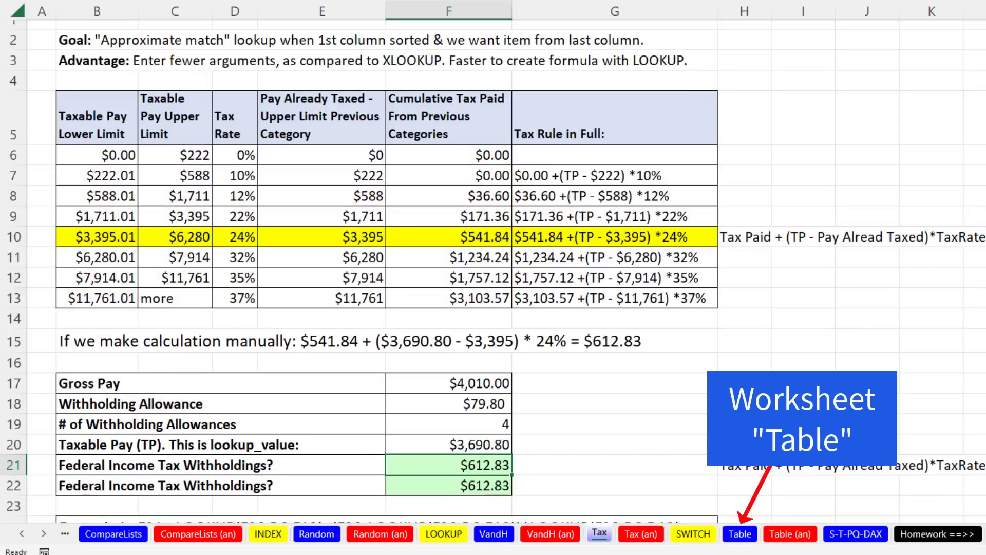
Switch to the Table worksheet and examine the Bellen, Quad and Default discount lookup tables
left_click(740, 536)
left_click_drag(455, 160, 529, 196)
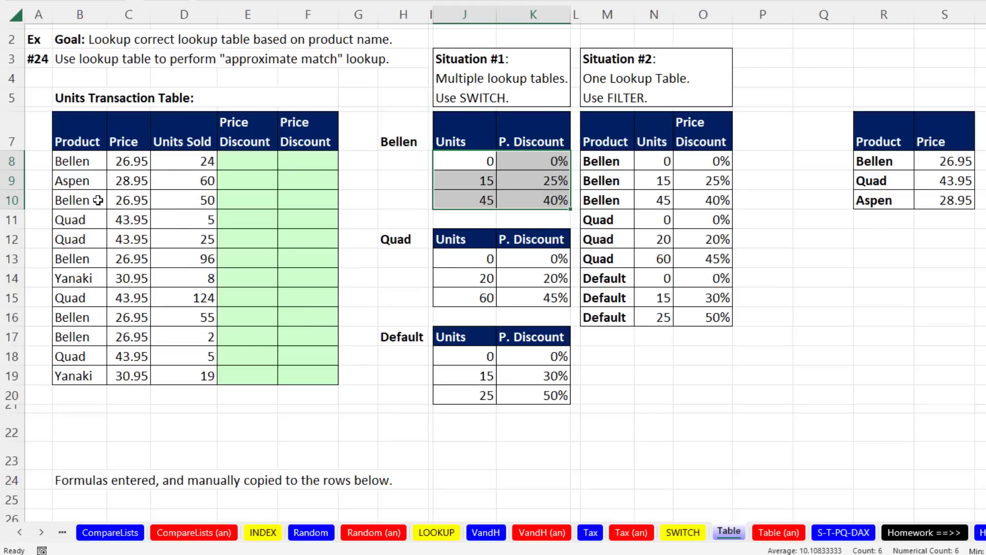
left_click_drag(452, 163, 525, 193)
left_click_drag(481, 257, 539, 293)
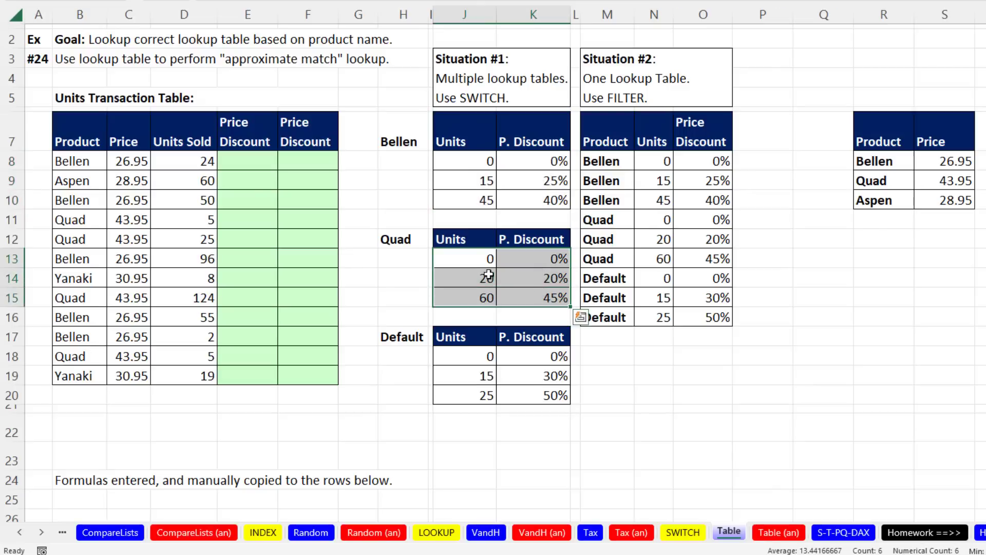
left_click_drag(465, 356, 526, 390)
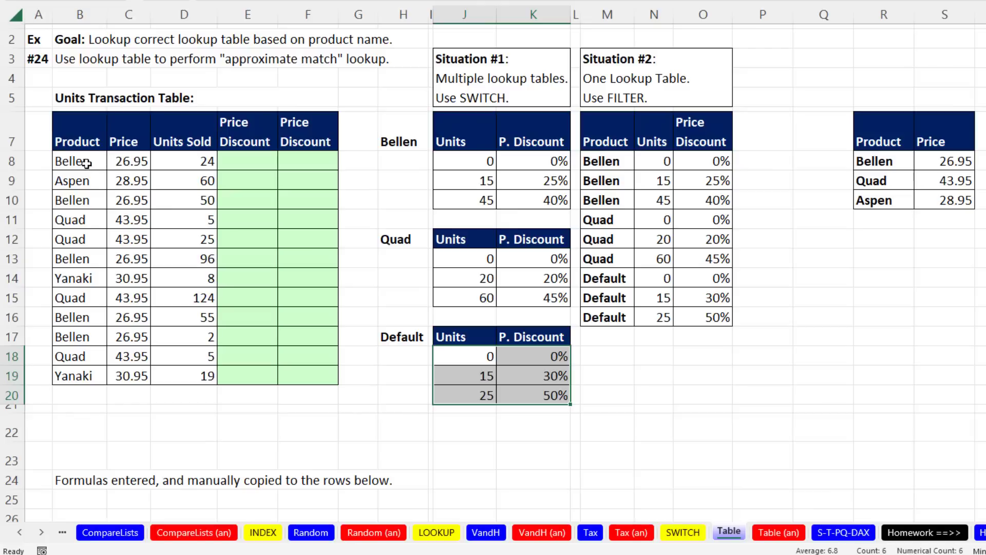
Examine which discount table belongs to the Bellen, Aspen and Quad transactions in rows 8, 9 and 11
left_click(253, 161)
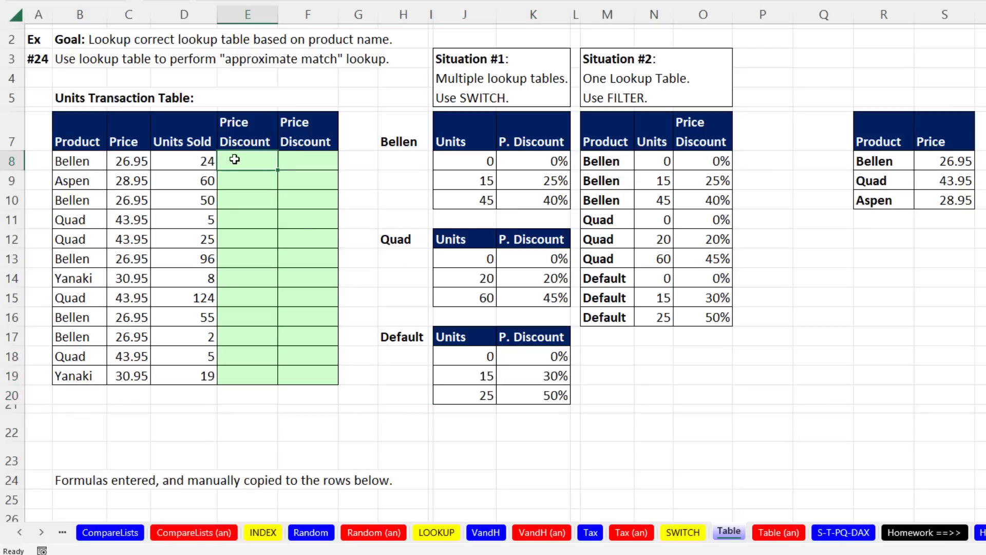
left_click_drag(461, 160, 538, 204)
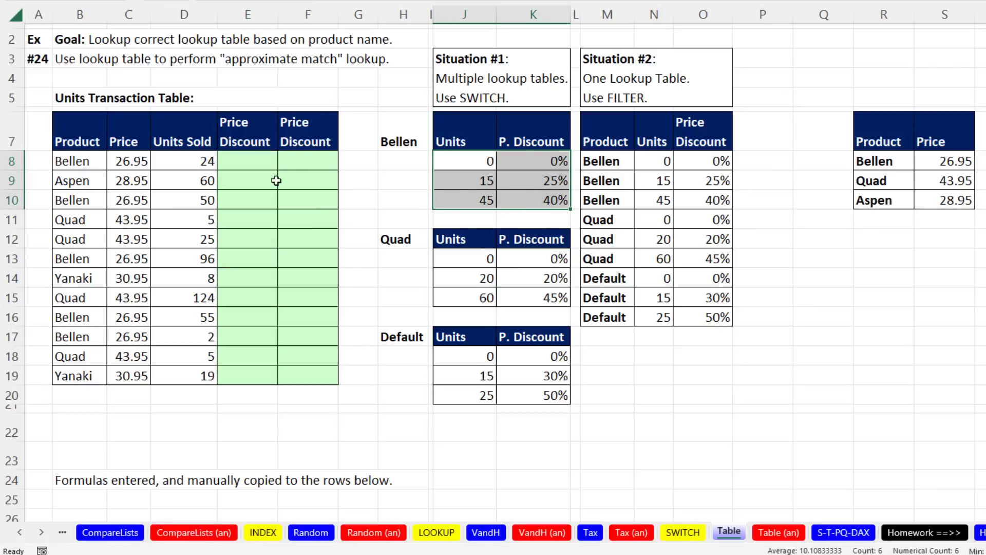
left_click(249, 183)
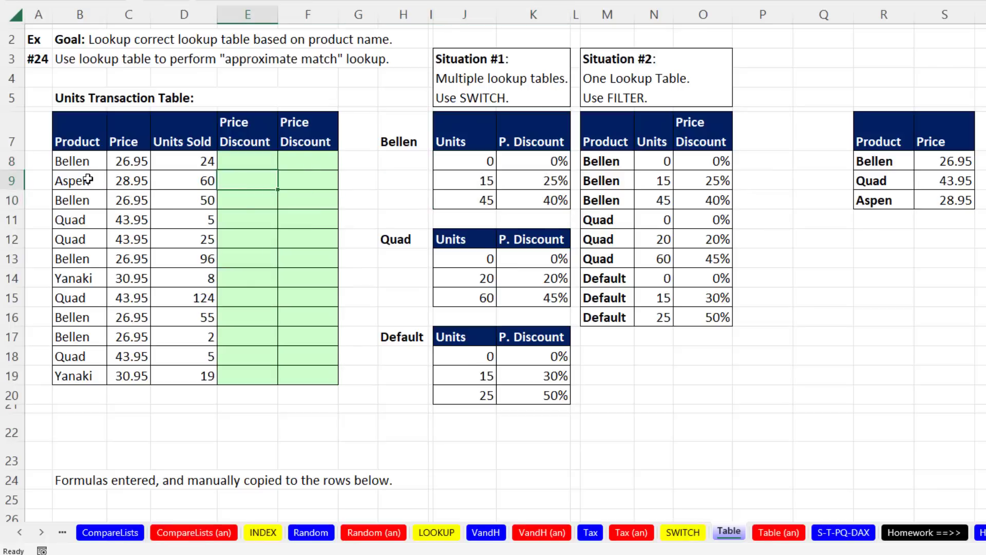
left_click_drag(467, 352, 519, 399)
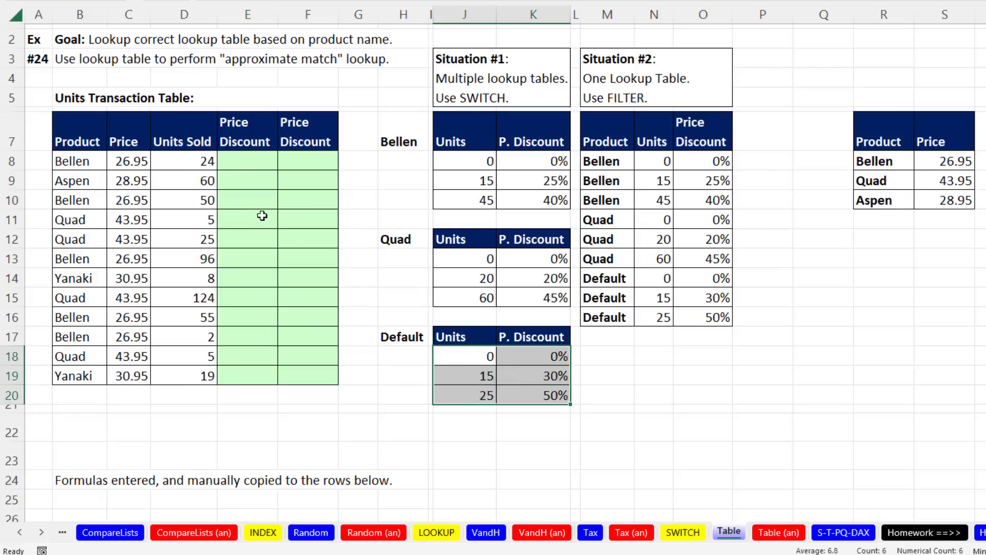
left_click(237, 220)
left_click_drag(465, 257, 522, 297)
left_click(463, 159)
left_click_drag(463, 160, 513, 198)
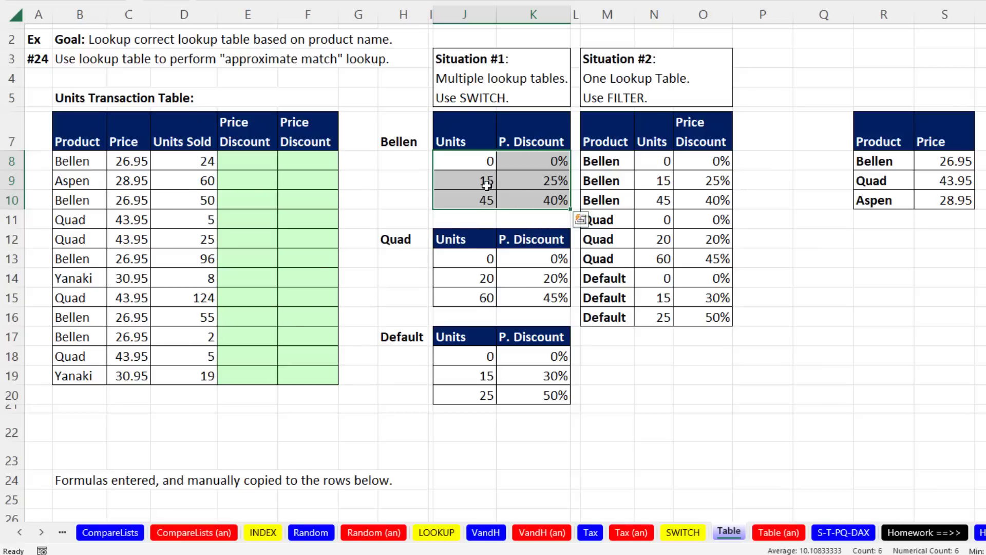
Begin a SWITCH formula in E8 with product B8 as the expression and the absolute reference $H$7 as the first value
left_click(250, 162)
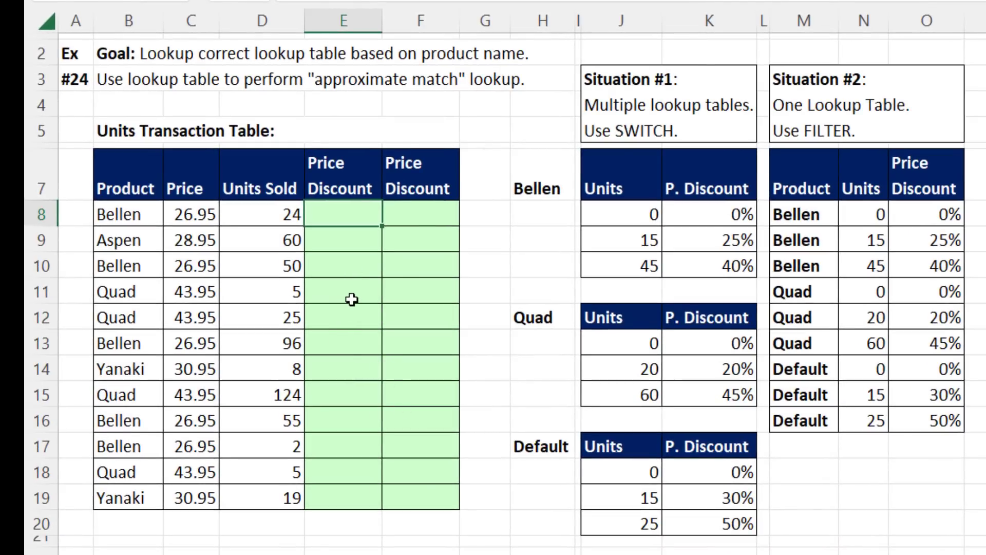
type("sw")
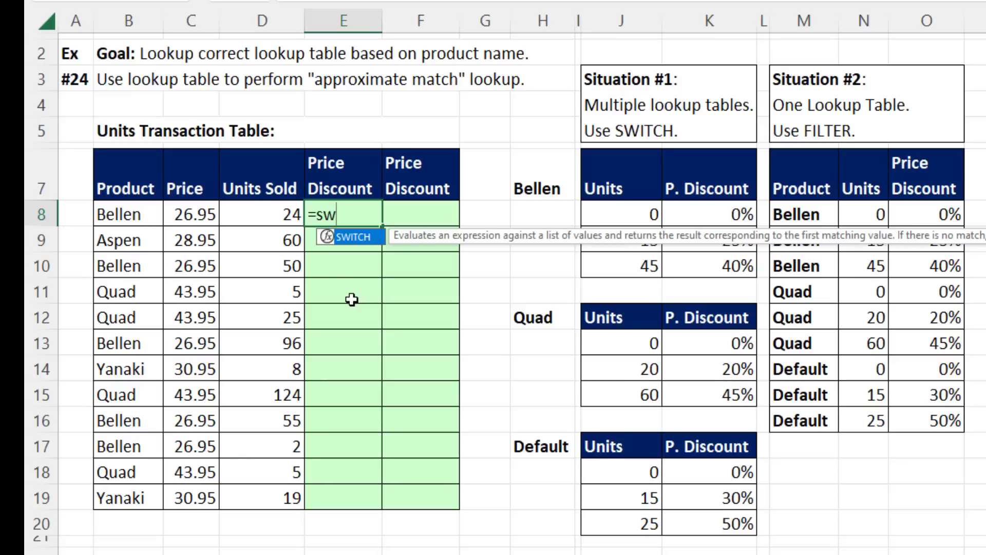
key("Tab")
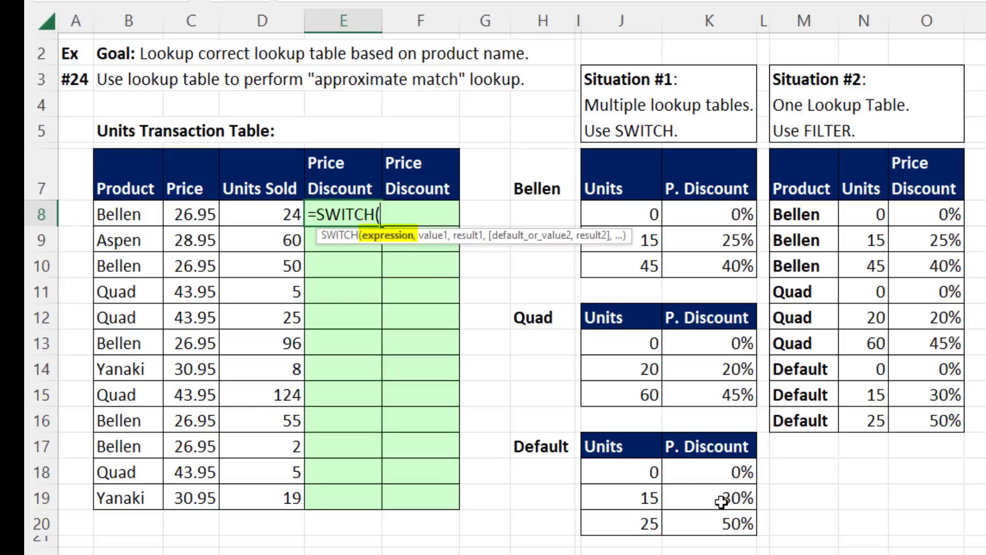
left_click(114, 214)
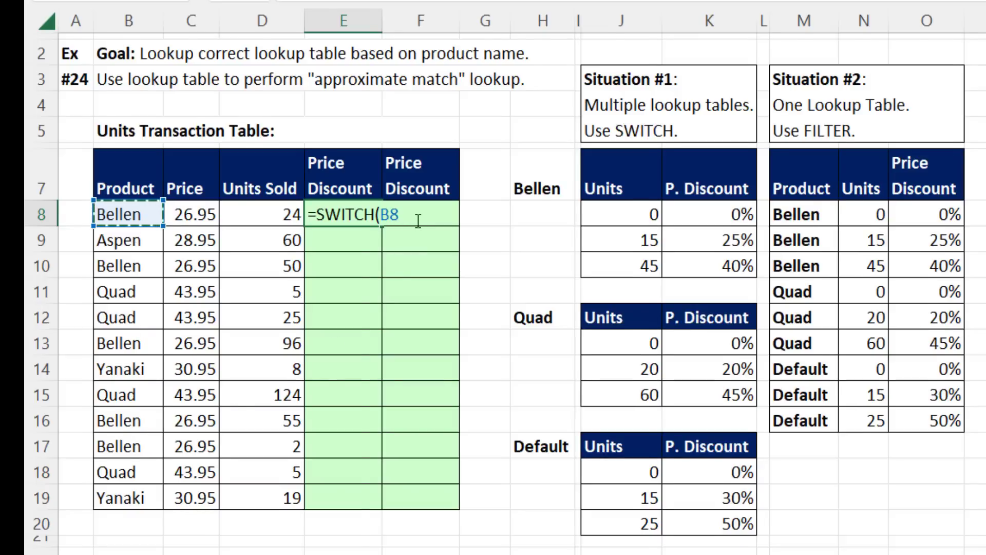
type(",")
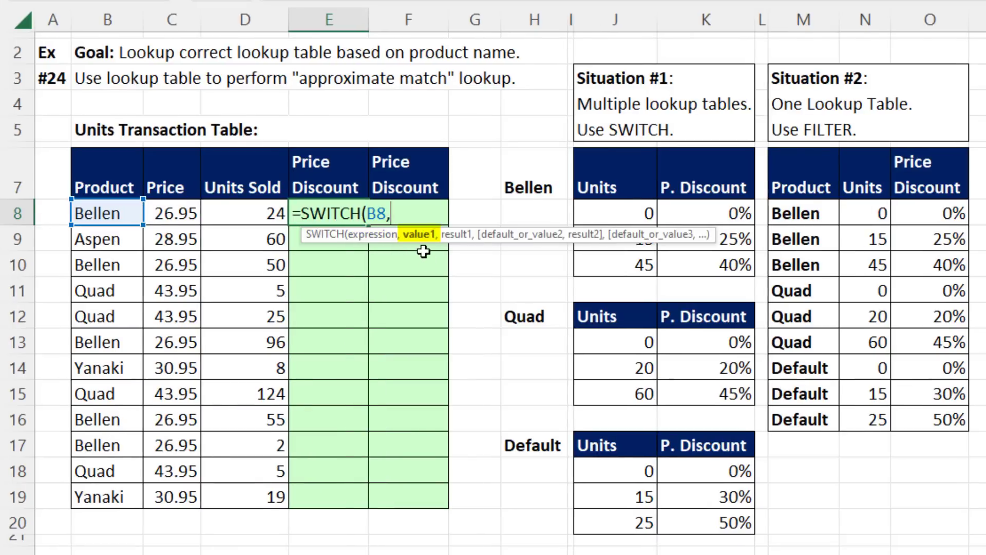
left_click(534, 178)
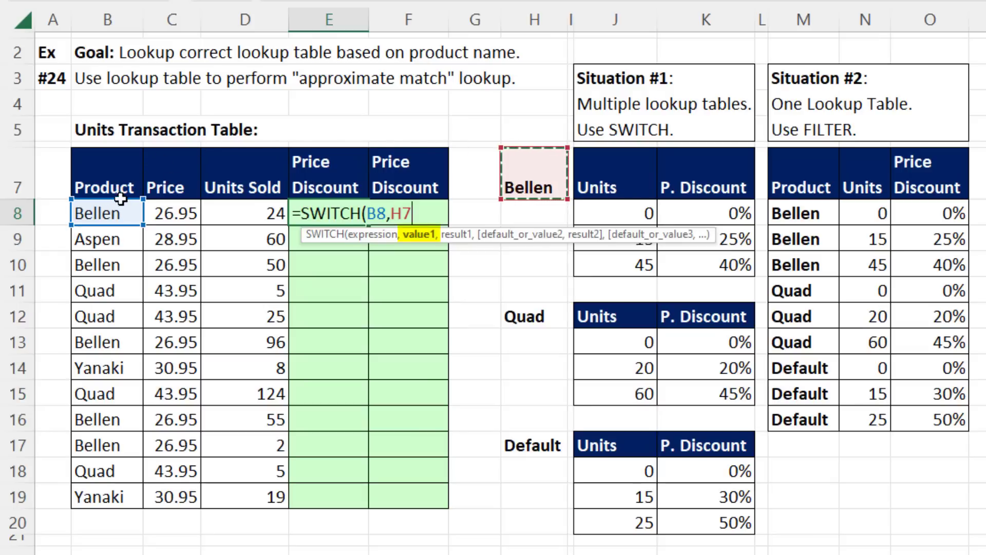
key("F4")
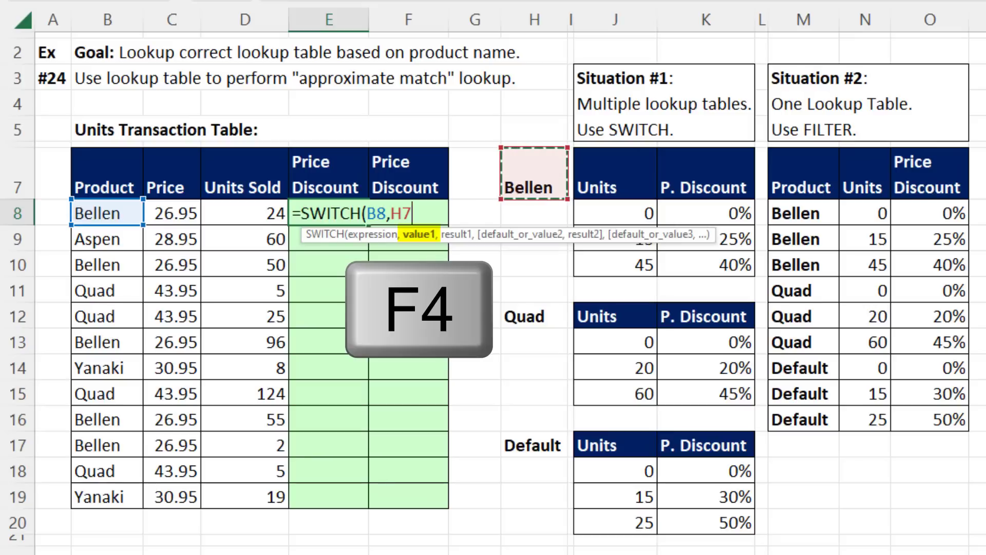
key("F4")
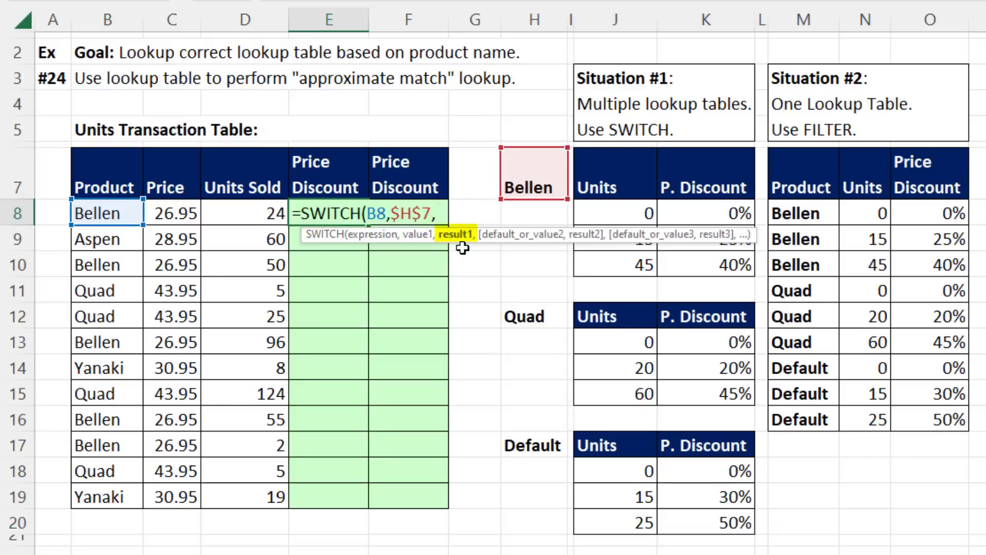
Add the Bellen table as the absolute range $J$8:$K$10 for the first SWITCH result and check the arguments entered so far
left_click_drag(631, 213, 692, 260)
key("F4")
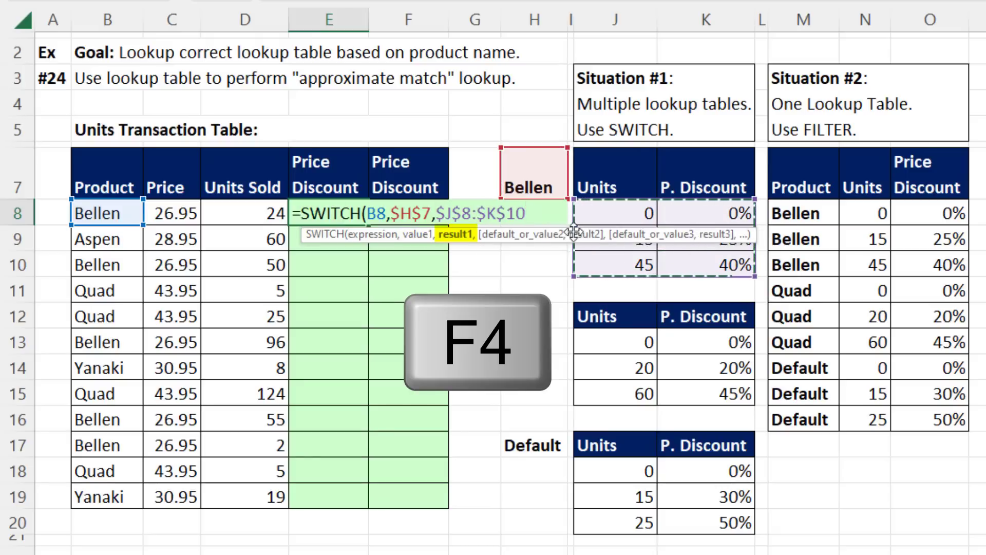
left_click(377, 238)
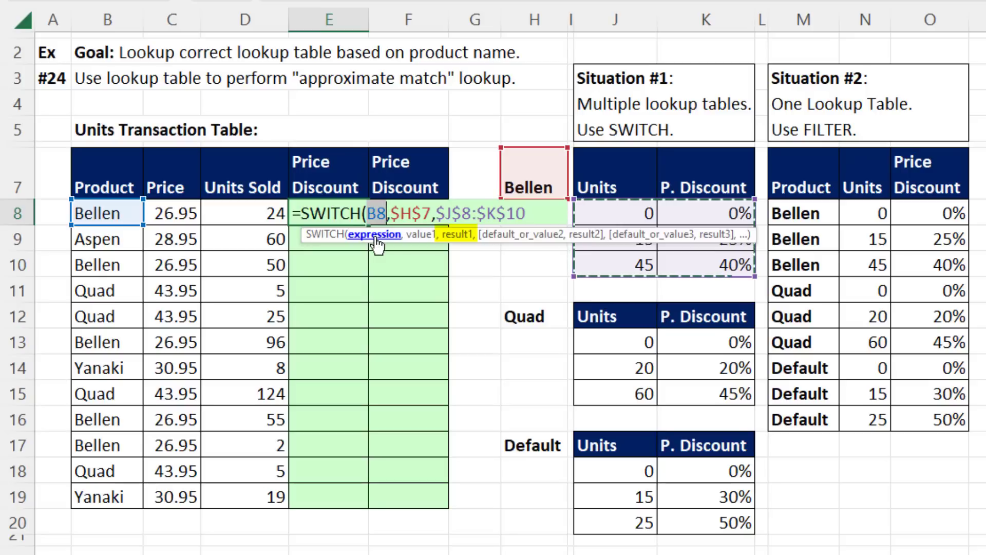
left_click(414, 214)
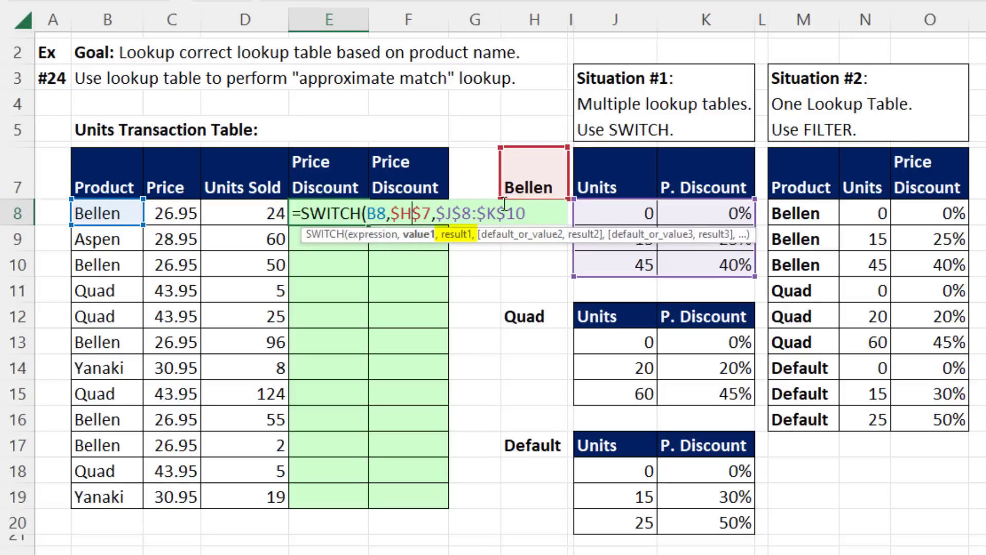
left_click(454, 237)
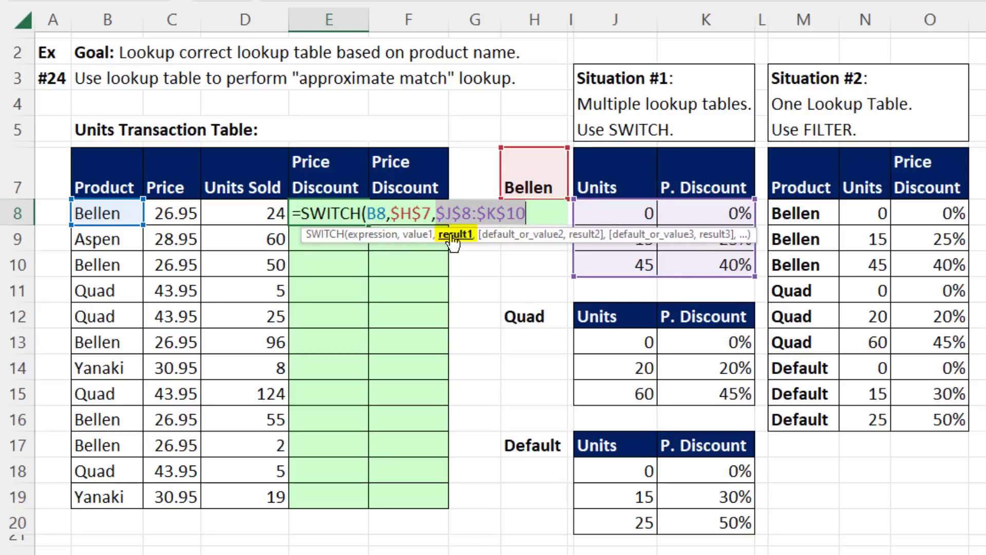
left_click(533, 214)
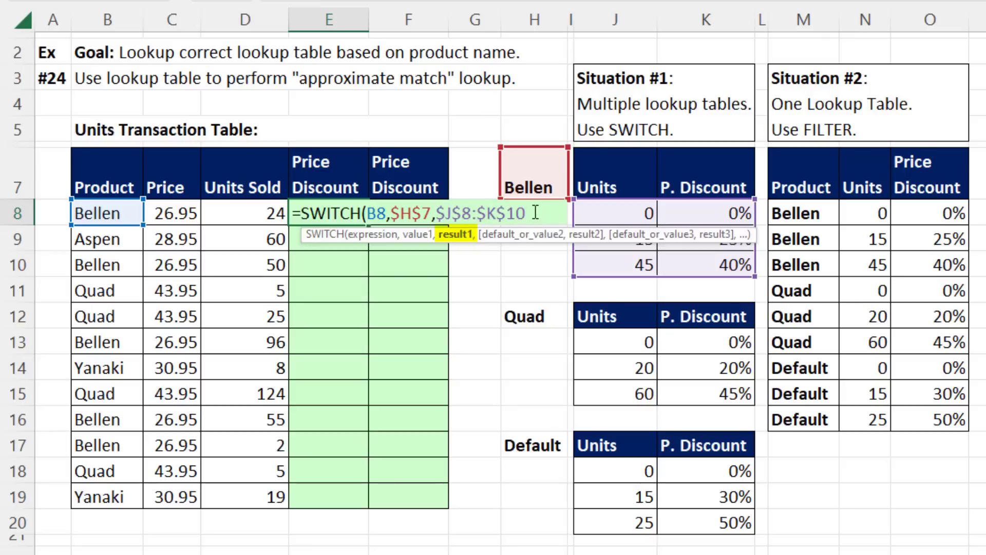
type(",")
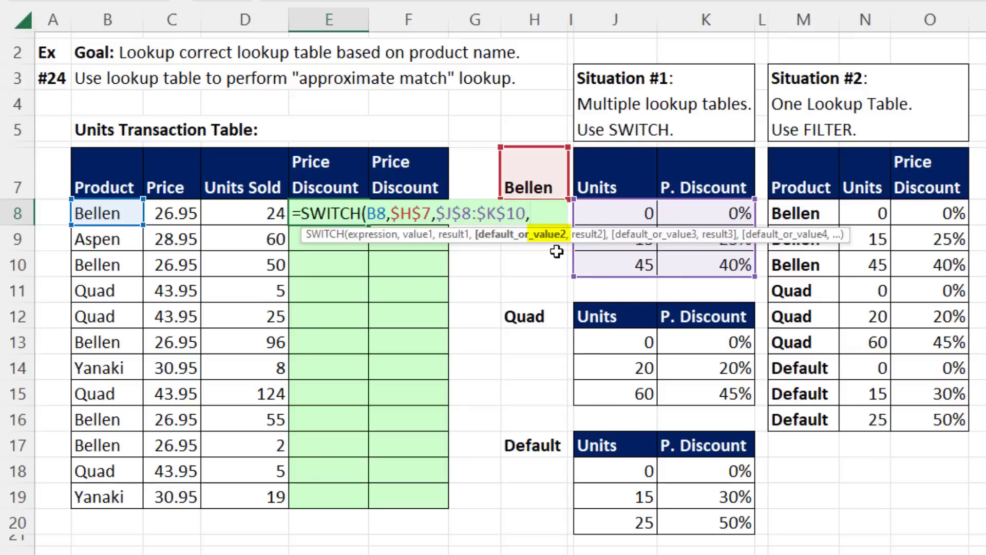
Add the absolute reference $H$12 as the second SWITCH value and the Quad table $J$13:$K$15 as its result
left_click(536, 314)
key("F4")
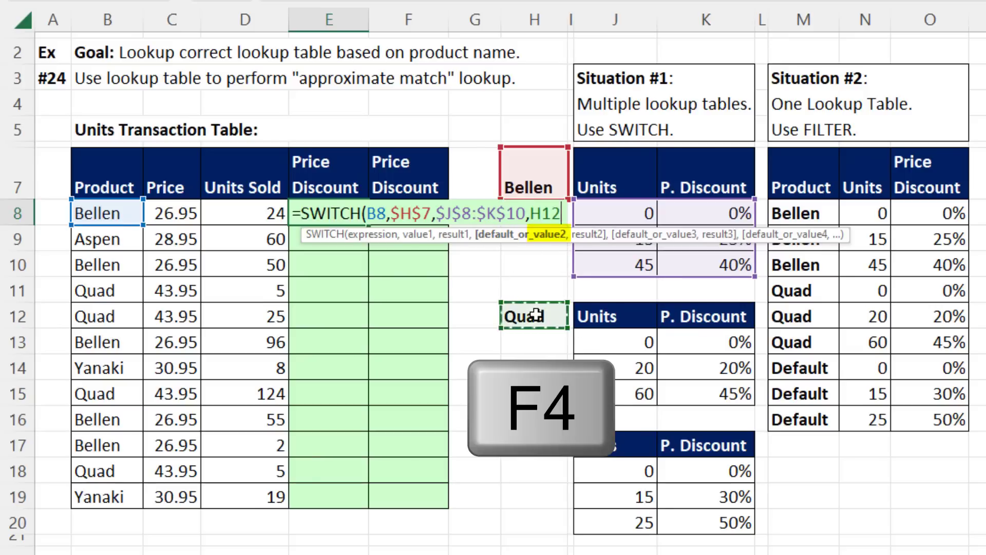
type(",")
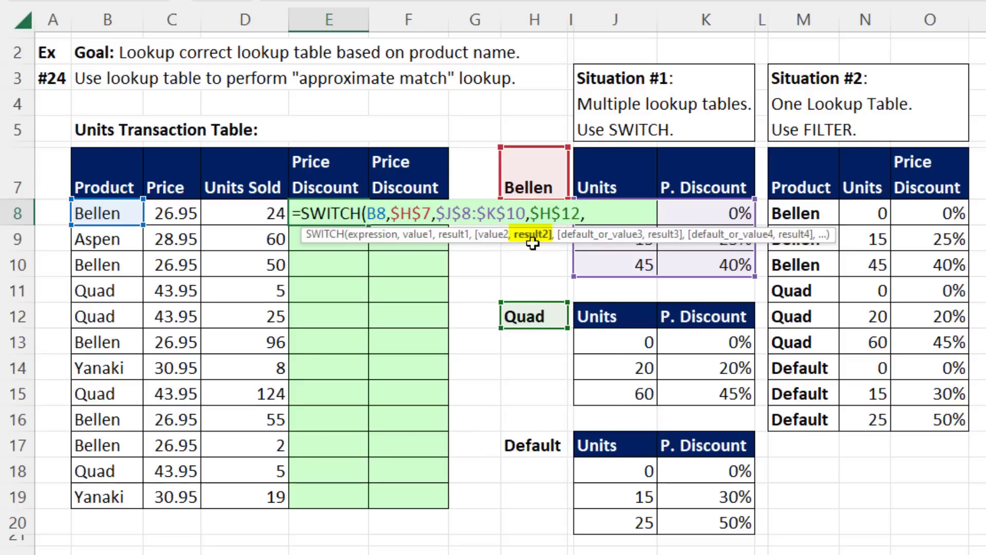
left_click_drag(613, 339, 701, 386)
key("F4")
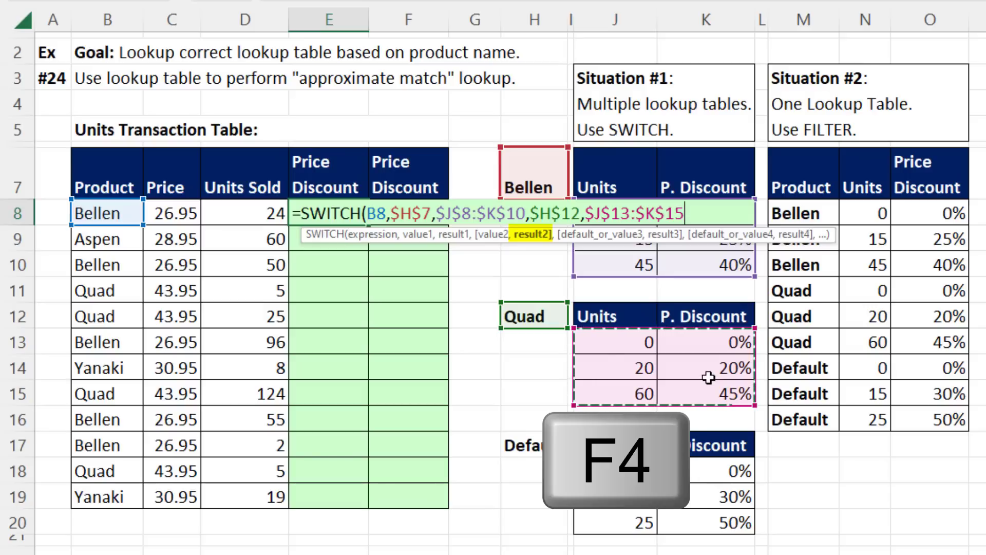
type(",")
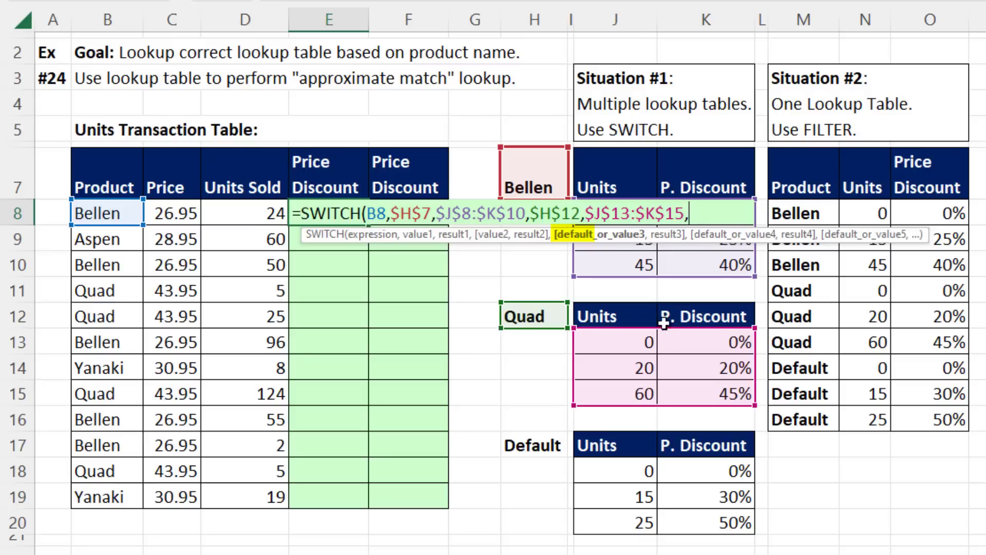
Add the Default table $J$18:$K$20 as the SWITCH default and close the function
left_click_drag(608, 475, 691, 517)
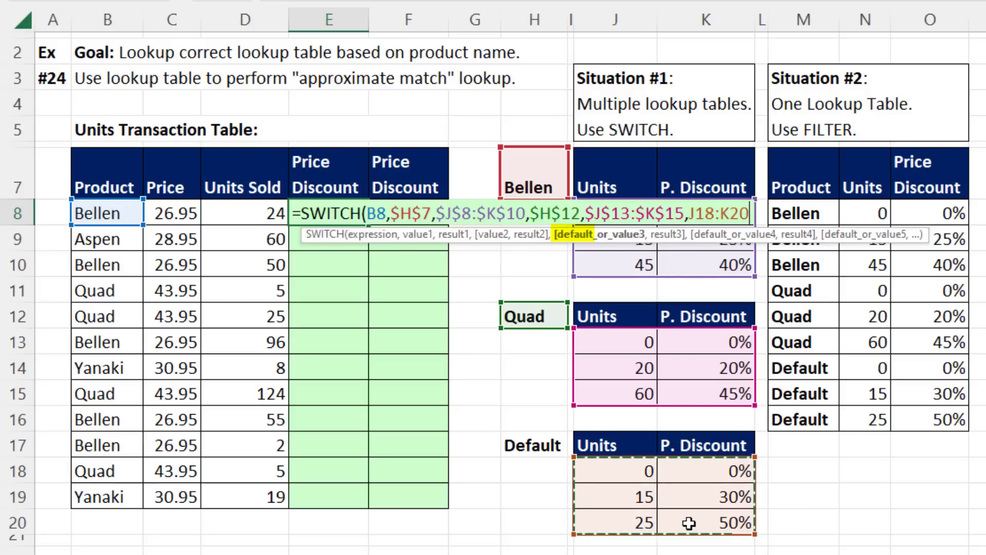
key("F4")
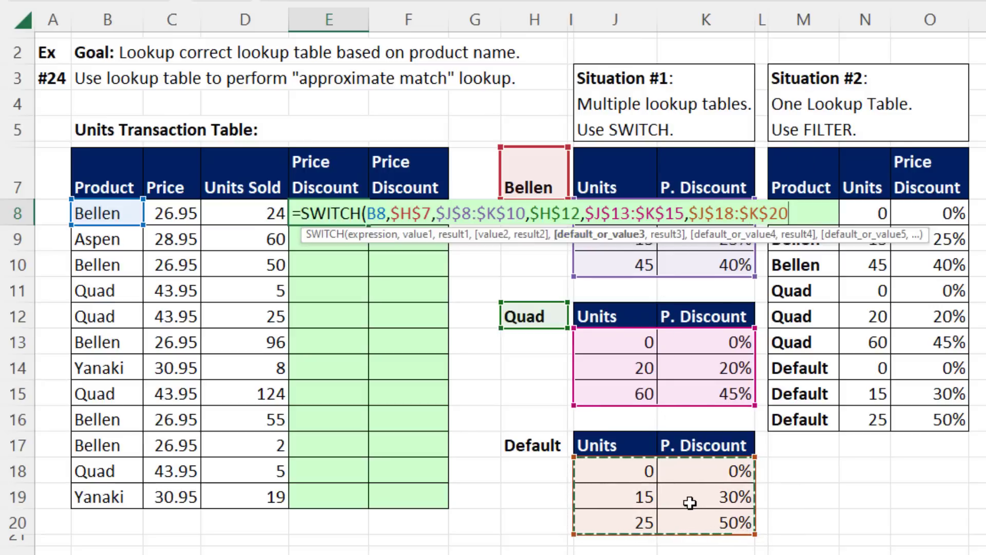
type(")")
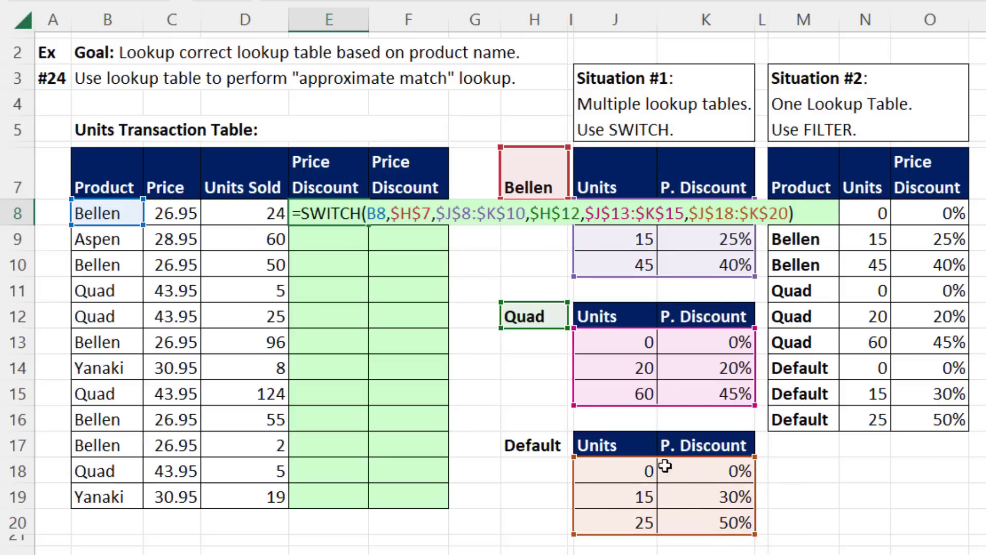
Check each SWITCH argument against its cell or table range, and enter the formula in E8
left_click(373, 213)
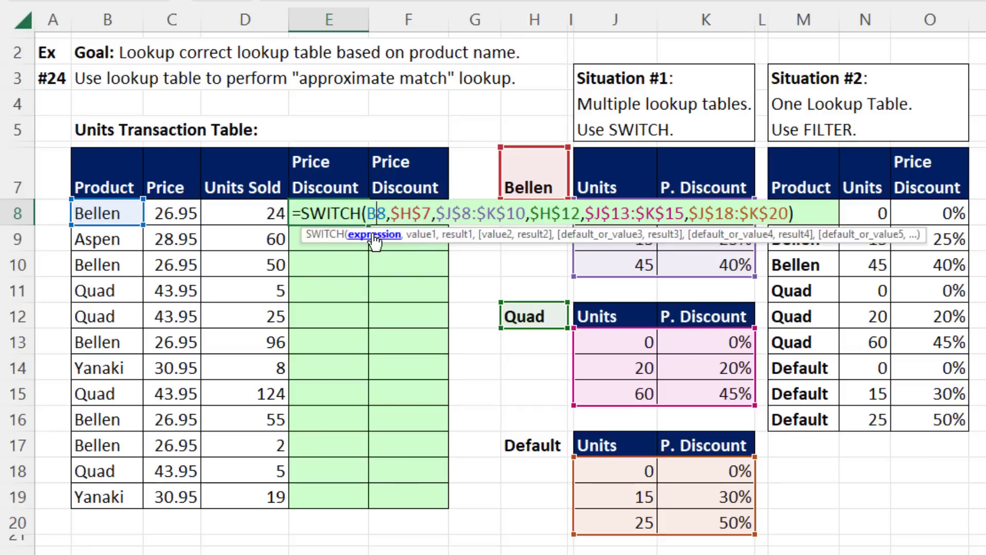
left_click(421, 235)
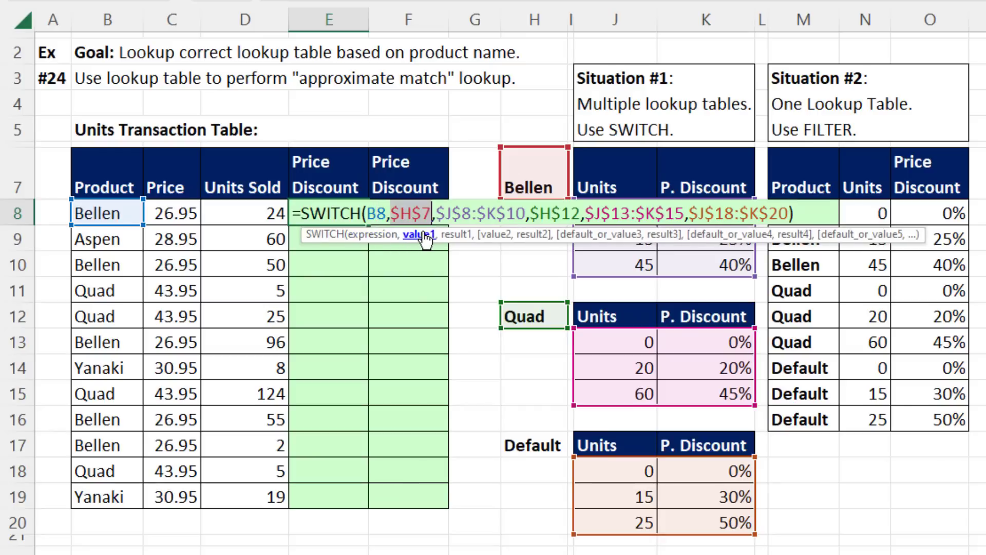
left_click(448, 236)
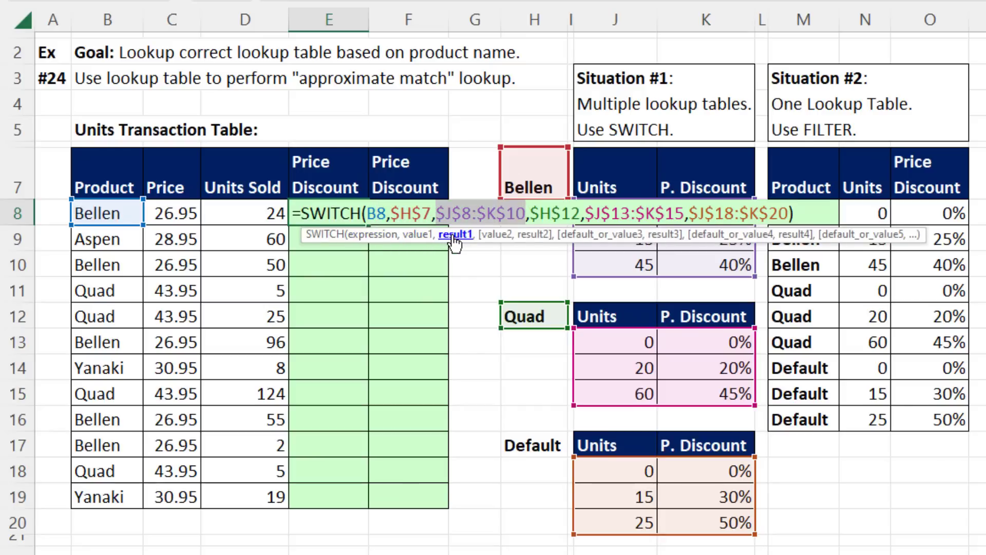
left_click(501, 236)
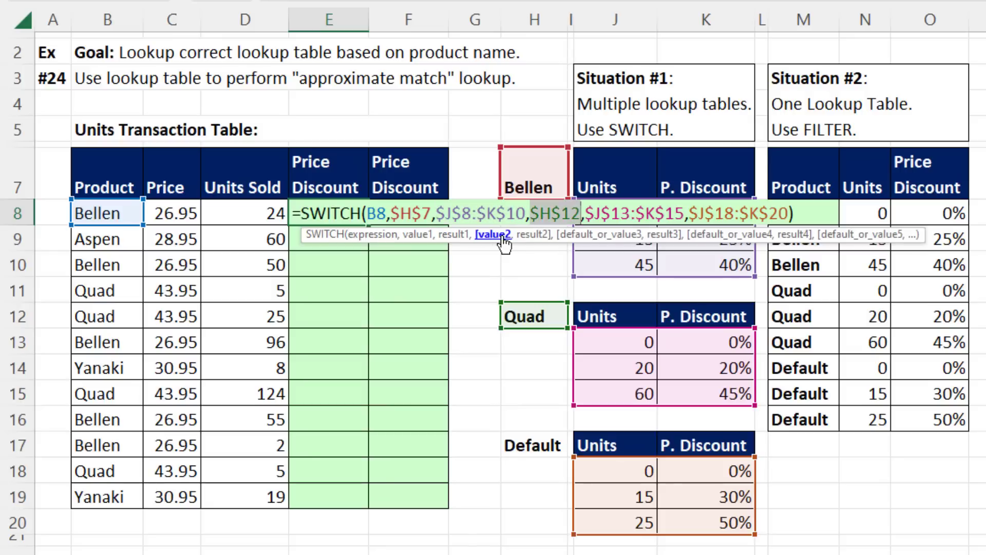
left_click(532, 236)
left_click(577, 236)
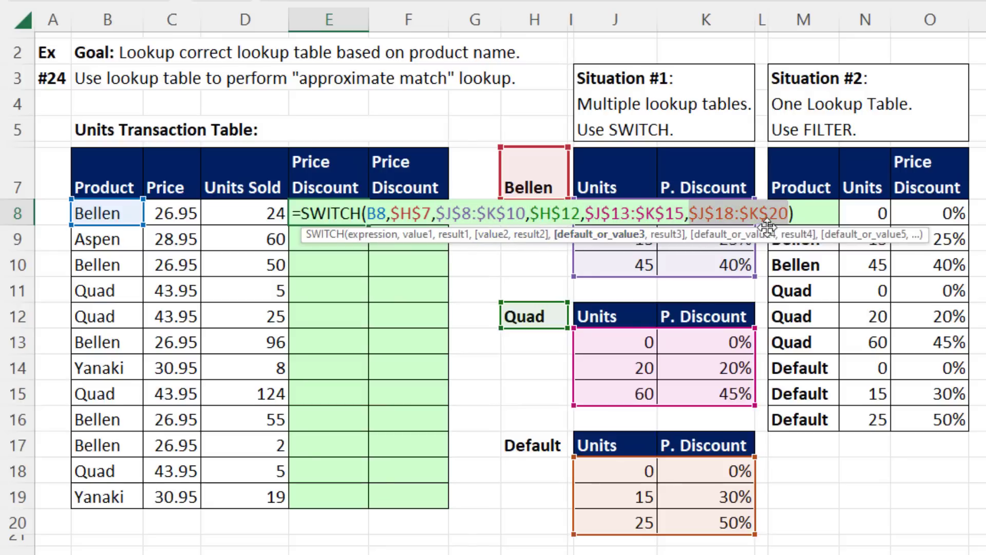
left_click(808, 213)
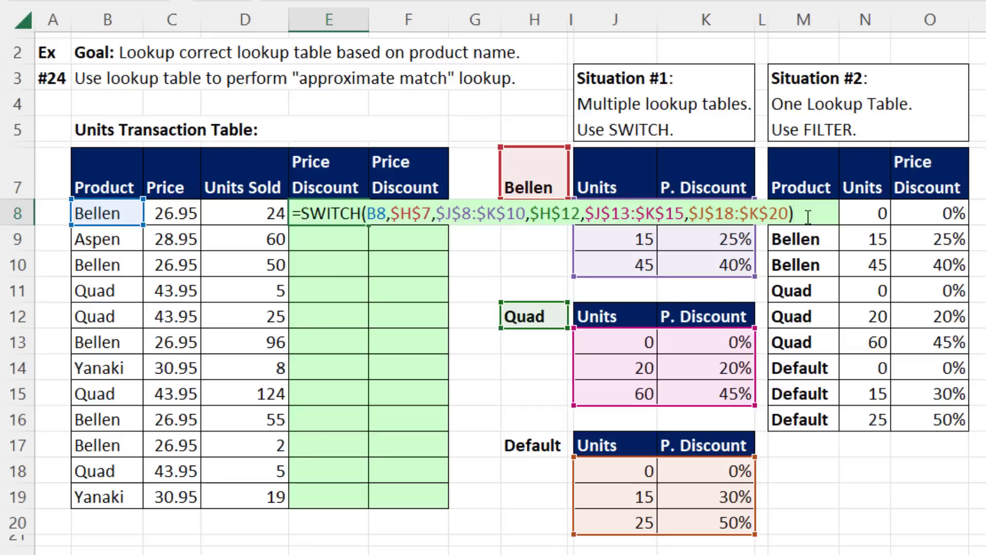
key("ctrl+Return")
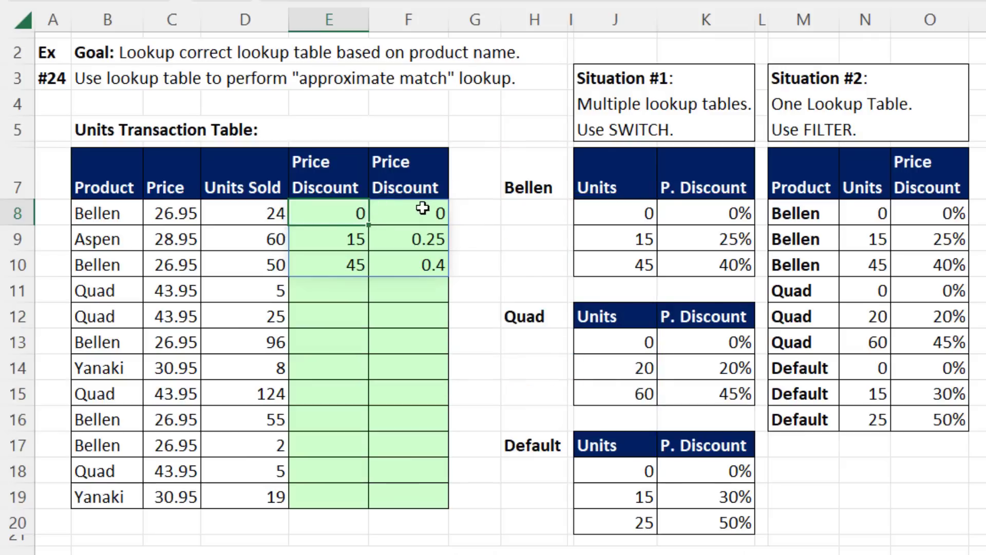
Test the SWITCH formula by copying it from E8 down through E11 to see which table each product returns
left_click_drag(370, 225, 368, 239)
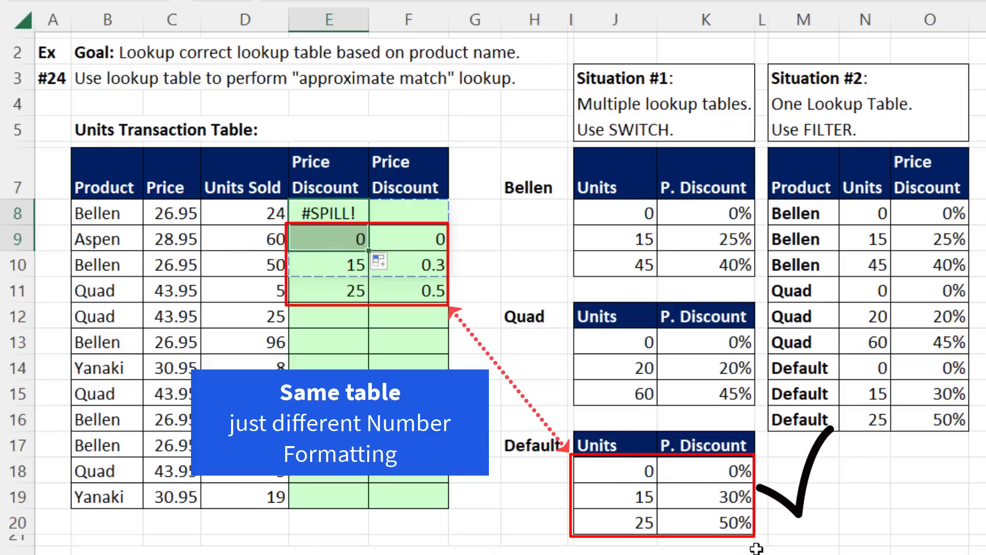
left_click(370, 250)
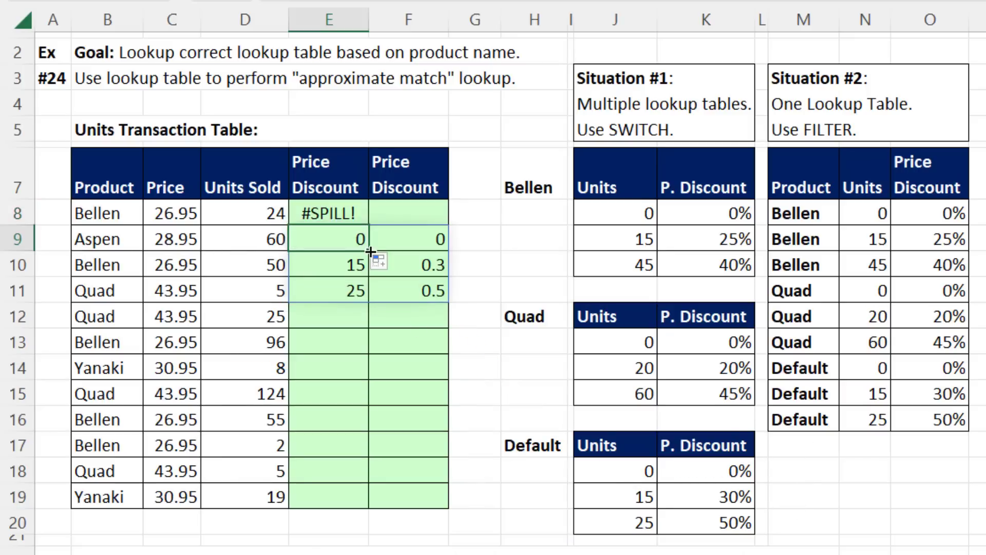
left_click_drag(370, 251, 353, 292)
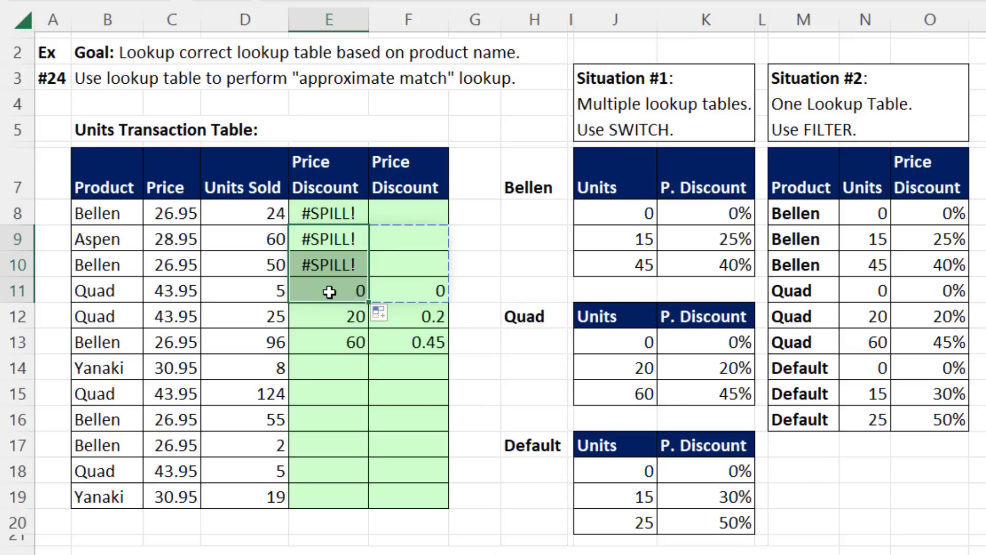
left_click(328, 288)
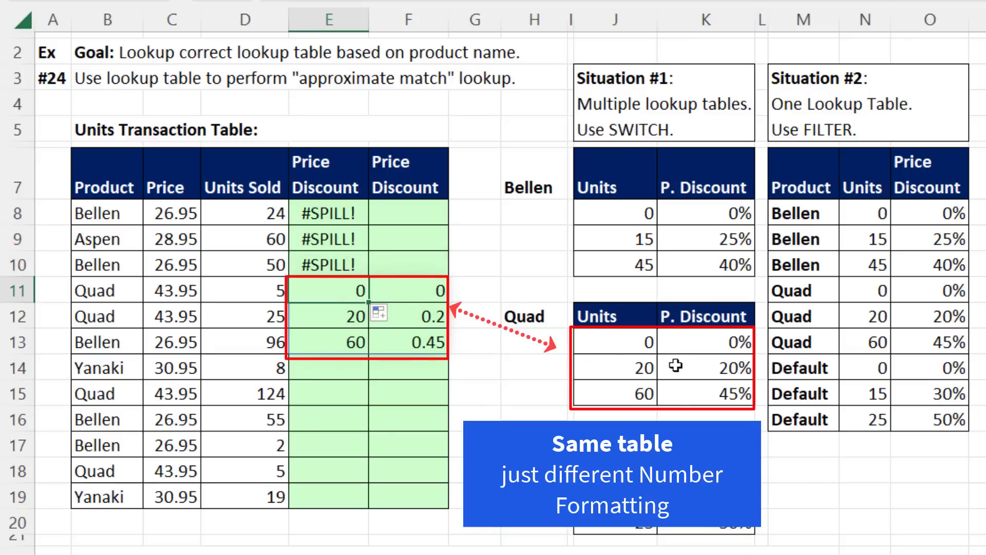
Undo the test copies of the SWITCH formula below E8
key("ctrl+z")
key("ctrl+z")
key("ctrl+z")
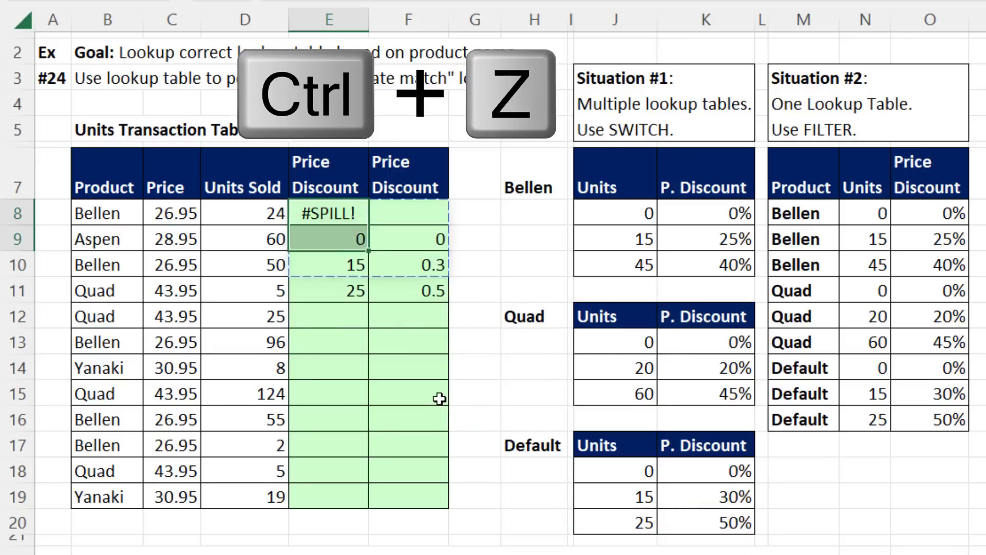
Wrap the SWITCH formula in E8 in LOOKUP with units sold D8 as the lookup value and SWITCH as the array
key("F2")
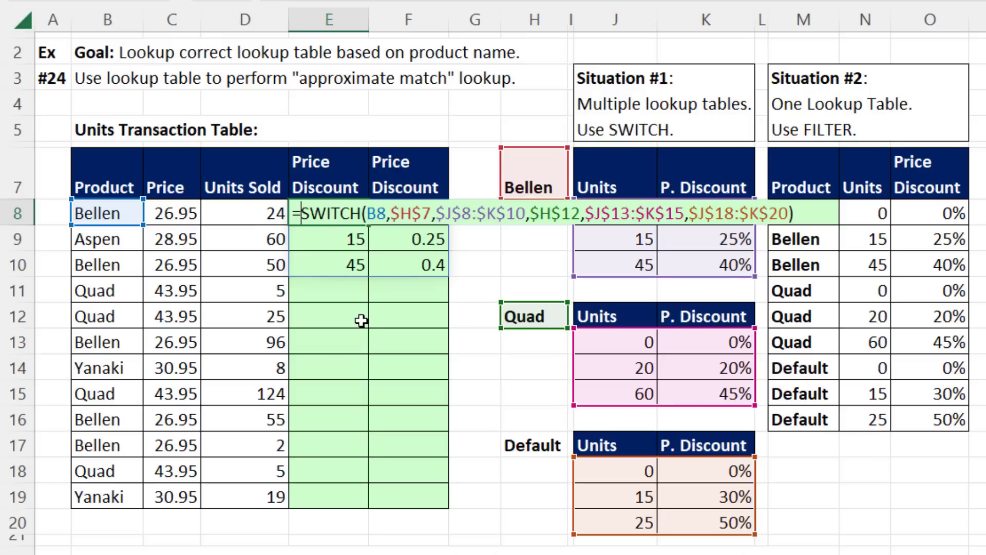
type("loo")
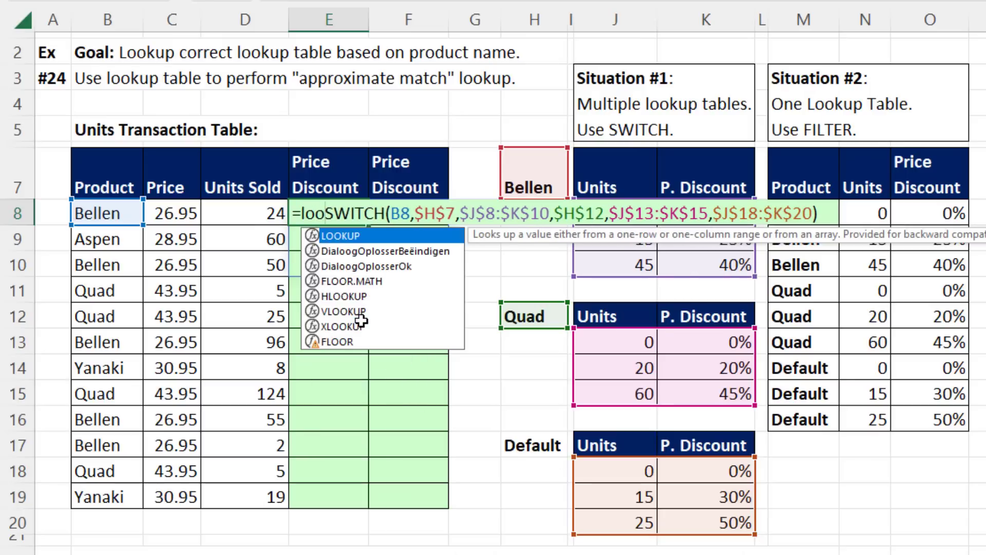
key("Tab")
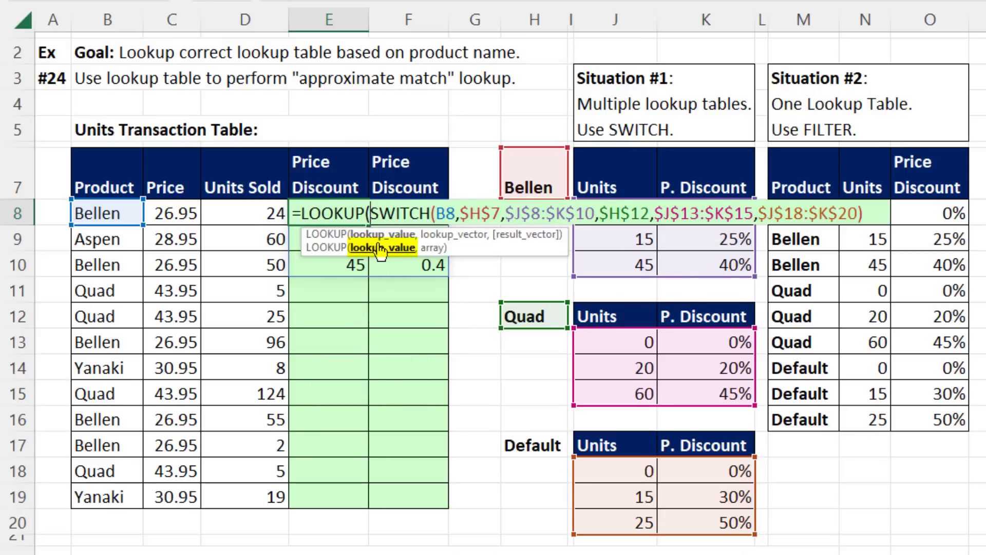
left_click(242, 216)
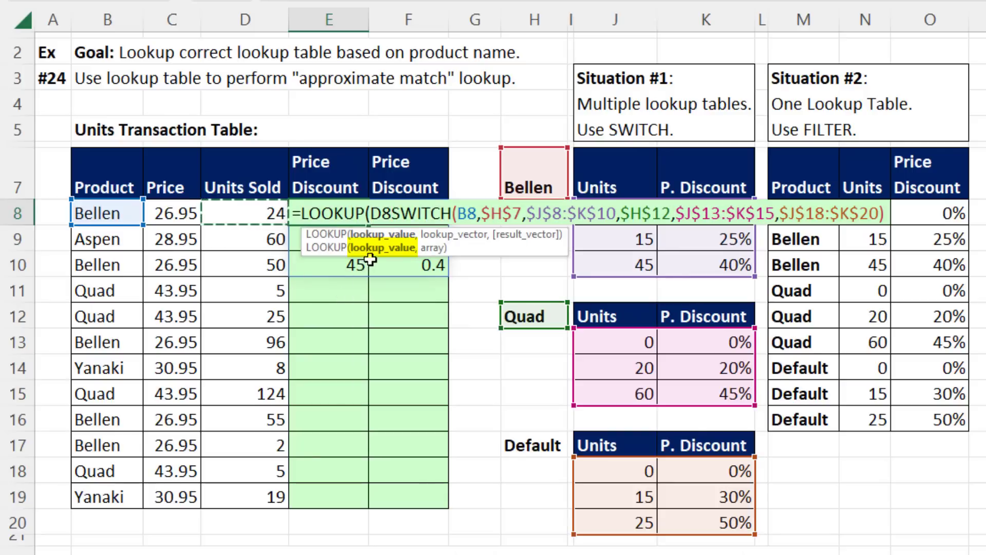
type(",")
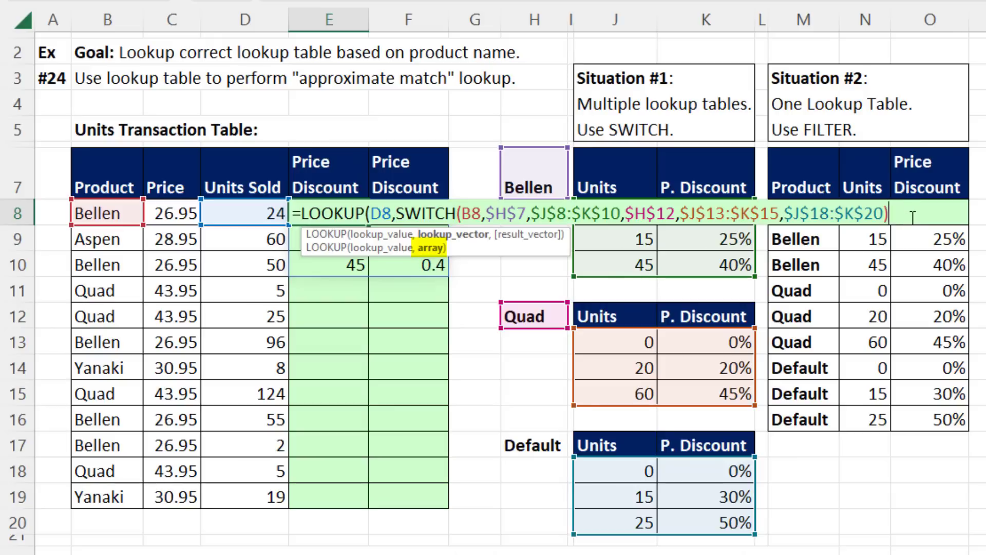
type(")")
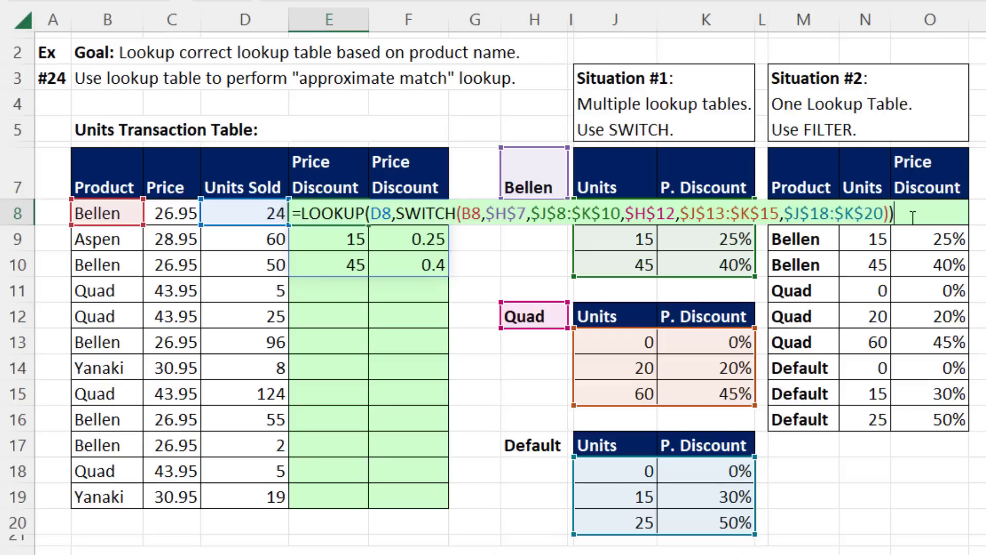
key("ctrl+Return")
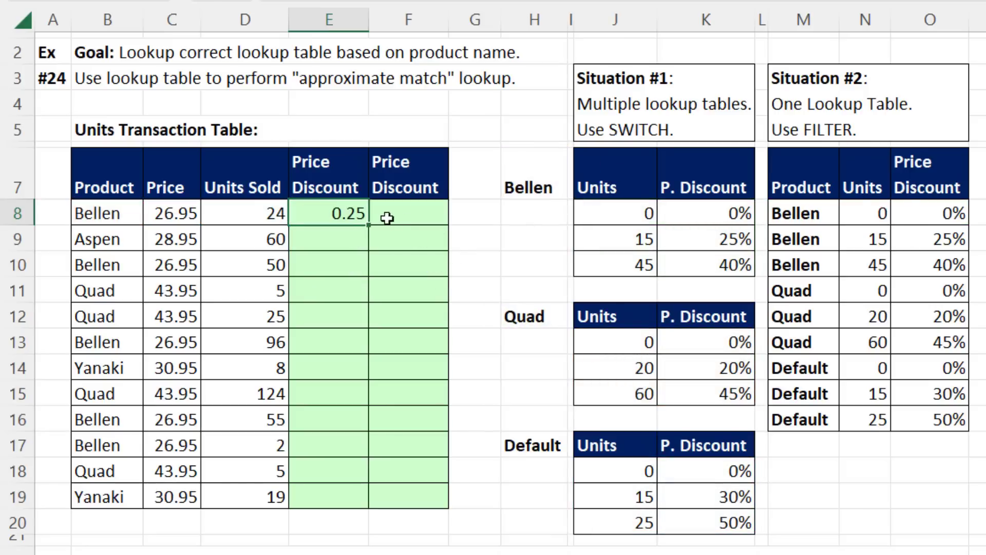
Copy the LOOKUP formula from E8 down to E19 and check the cell references in the last row
double_click(369, 226)
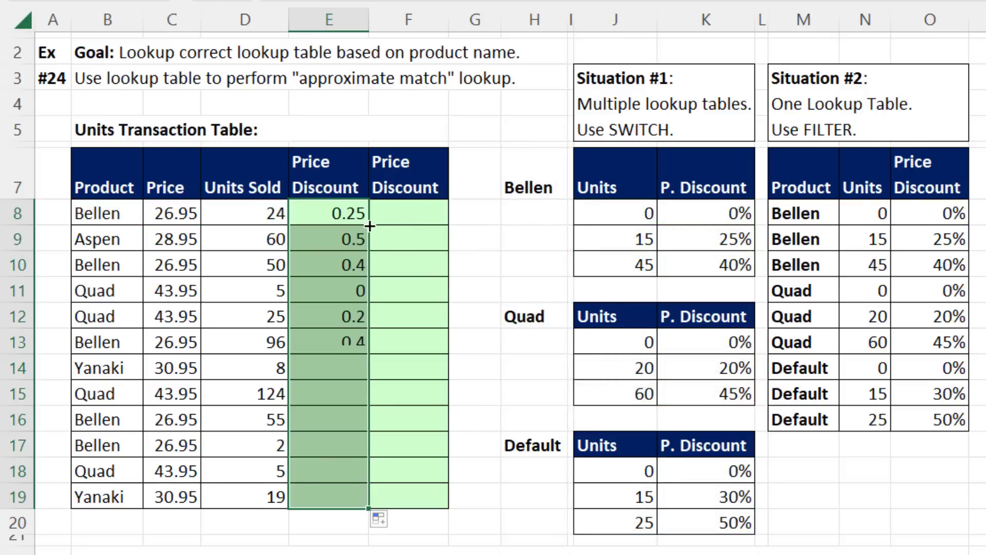
left_click(328, 495)
key("F2")
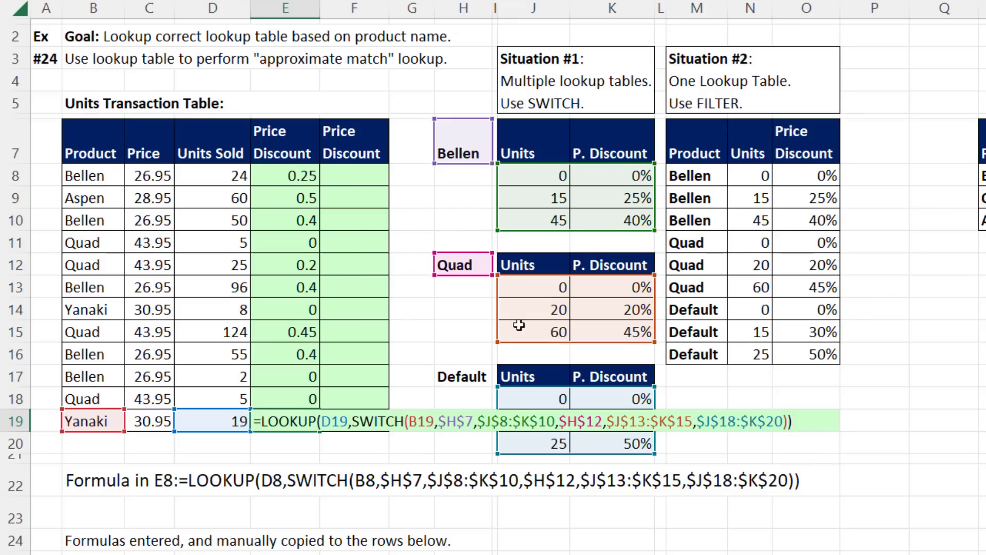
key("Escape")
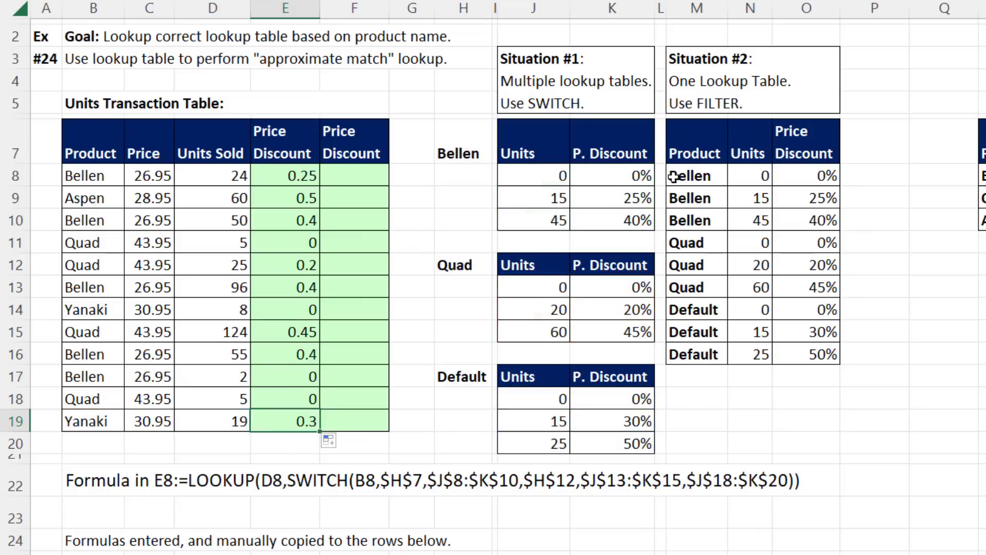
Review the single discount table M8:O16, the product names in B8 and B11, and the Bellen rows N8:O10
left_click_drag(690, 177, 809, 356)
left_click(97, 173)
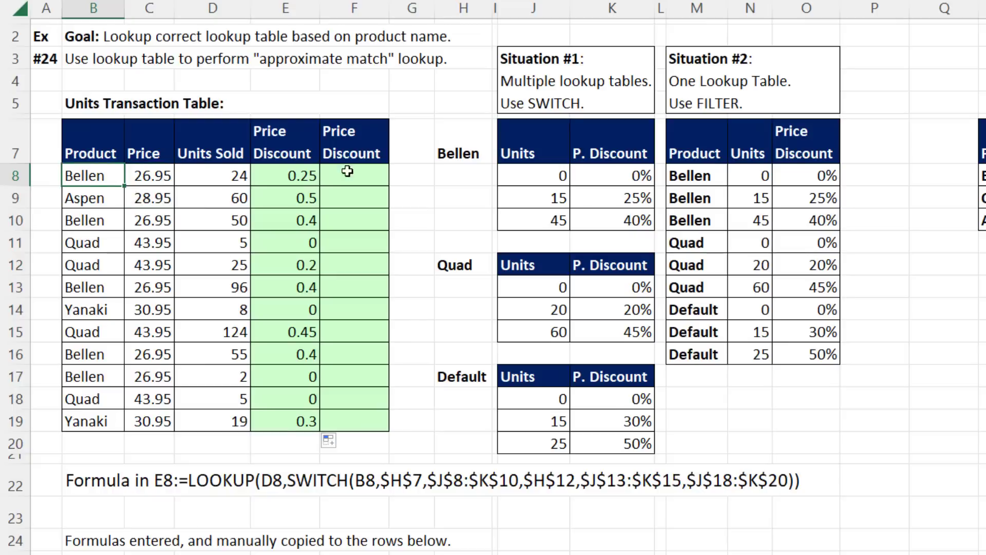
left_click(103, 237)
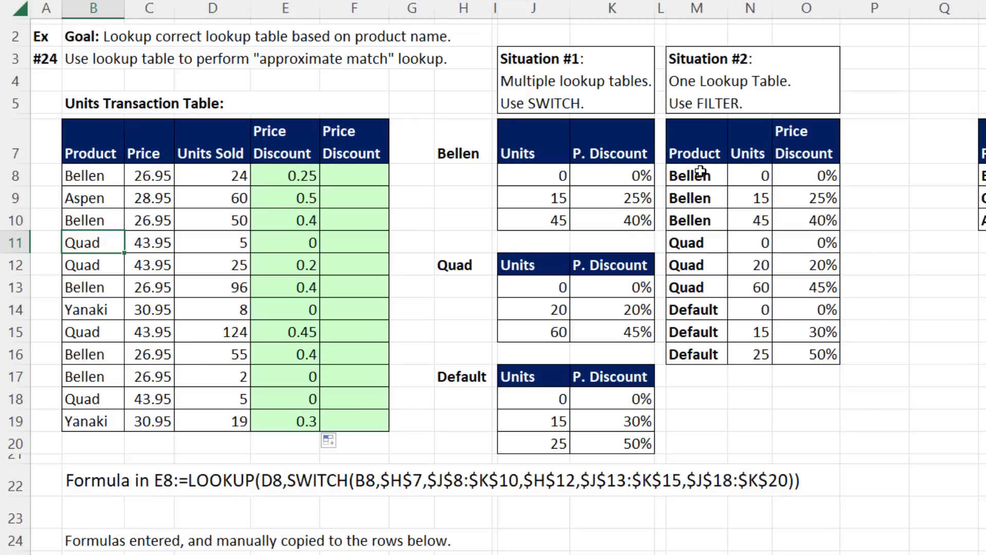
left_click_drag(748, 177, 822, 217)
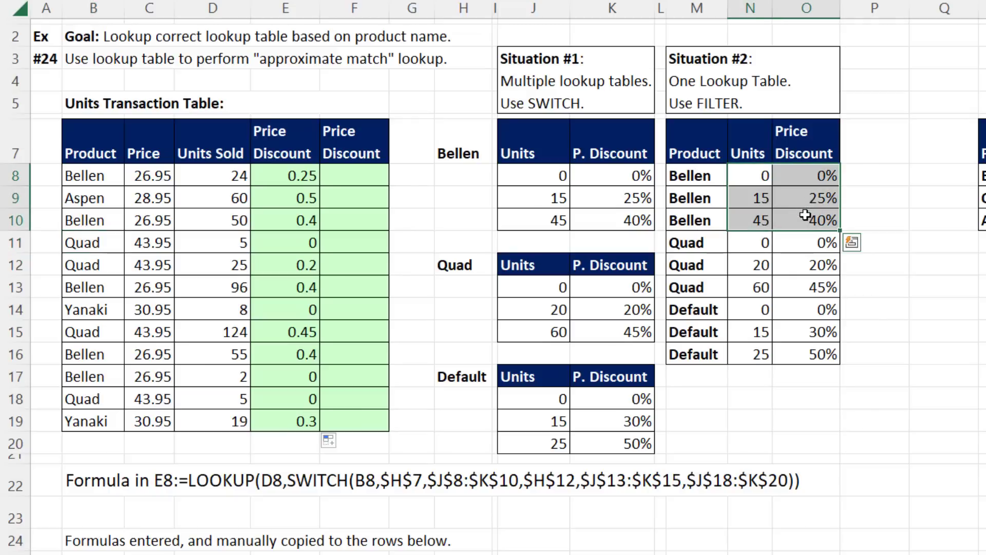
Start a FILTER formula in F8 with the absolute range $N$8:$O$13 as its array argument
left_click(345, 172)
type("=f")
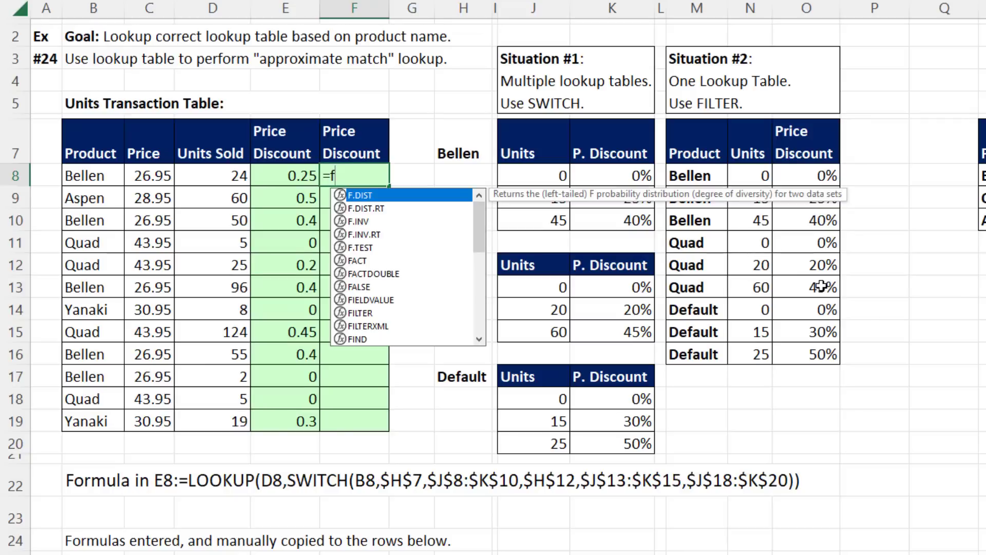
type("il")
key("Tab")
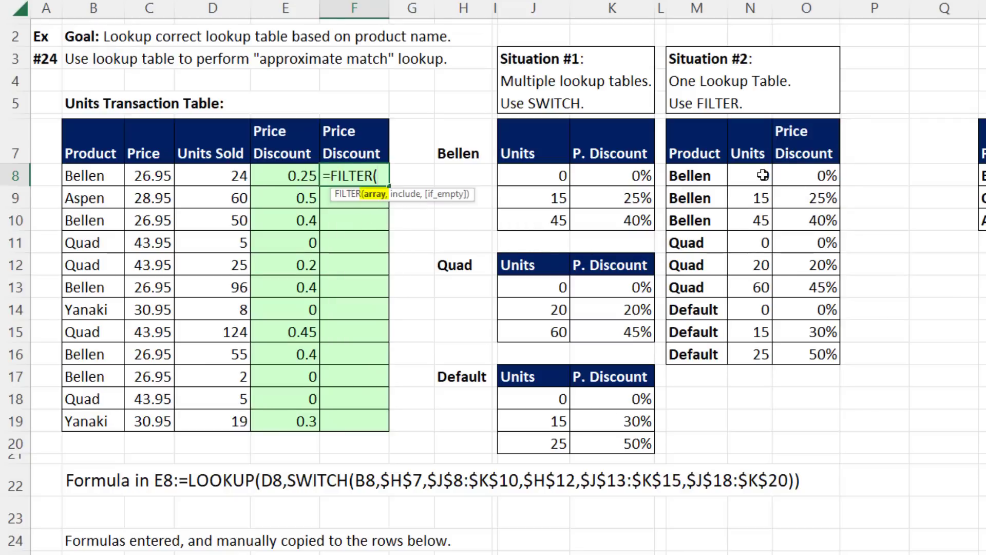
left_click_drag(753, 175, 821, 297)
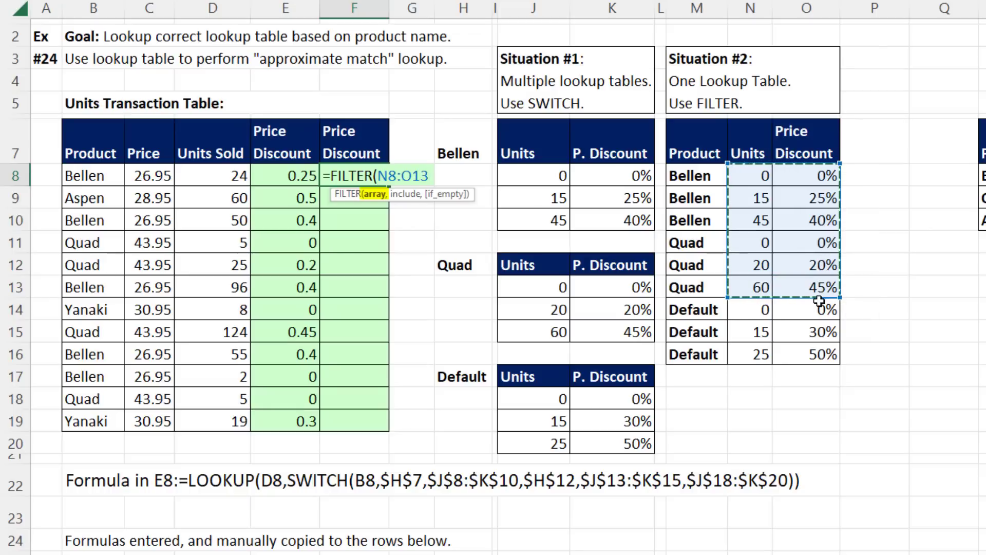
key("F4")
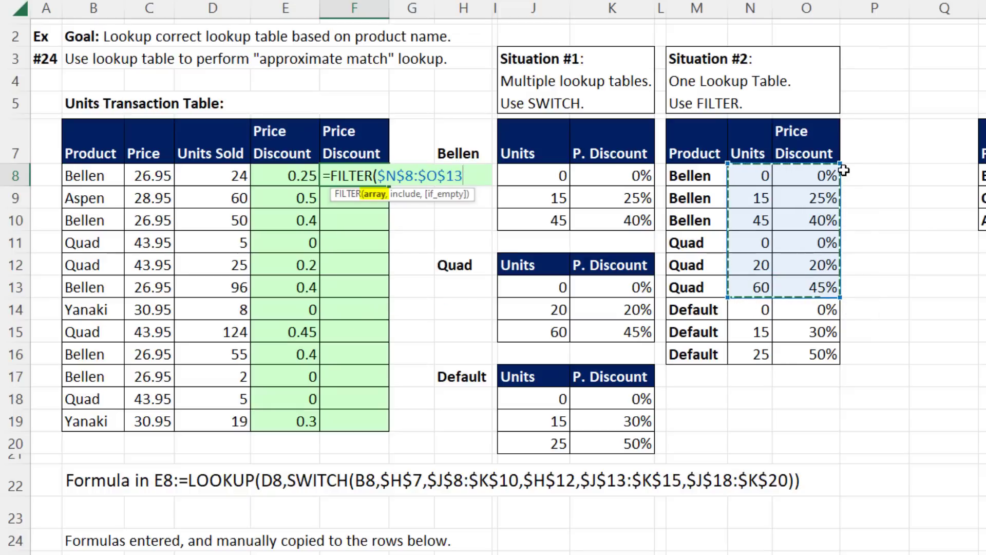
type(",")
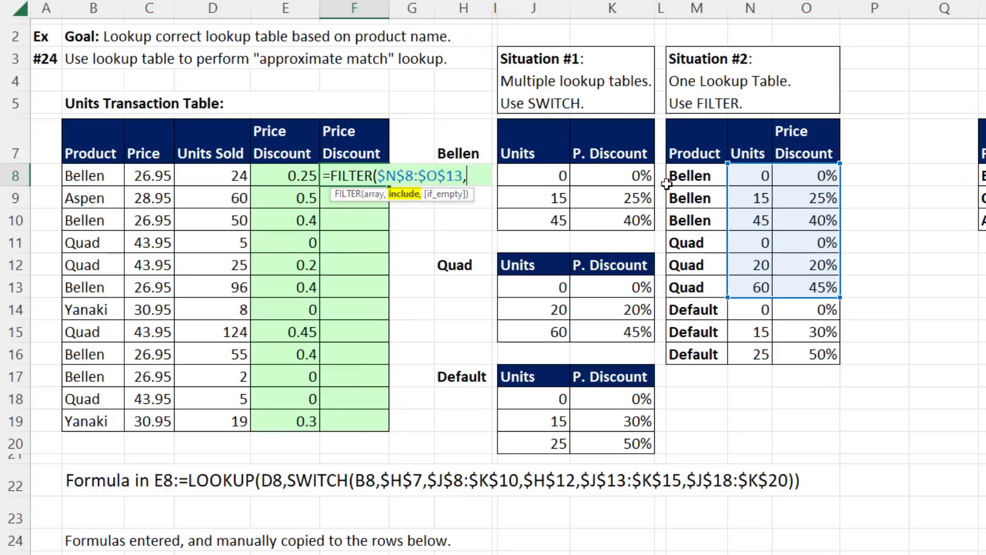
Complete the FILTER formula in F8 with the include condition $M$8:$M$13=B8 and enter it
left_click_drag(697, 175, 696, 286)
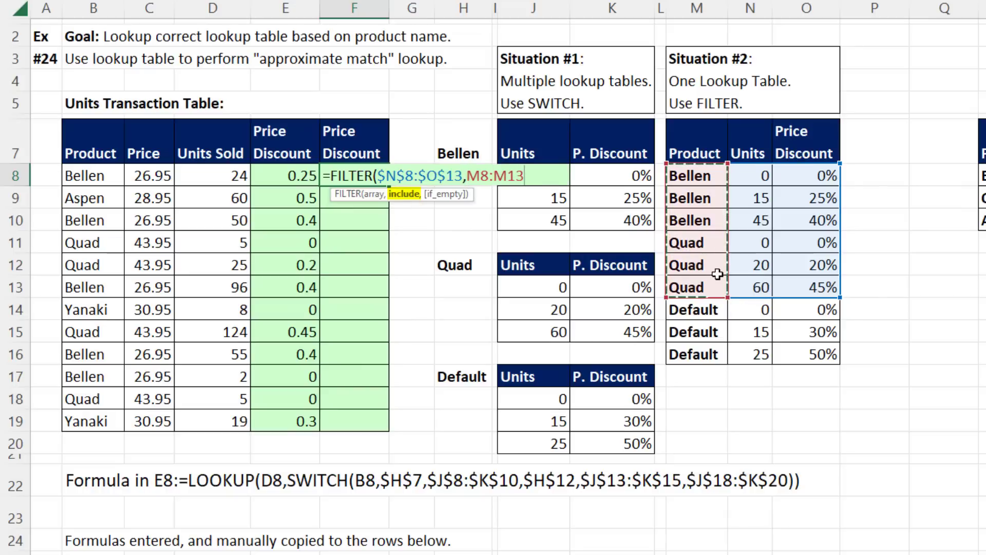
key("F4")
type("=")
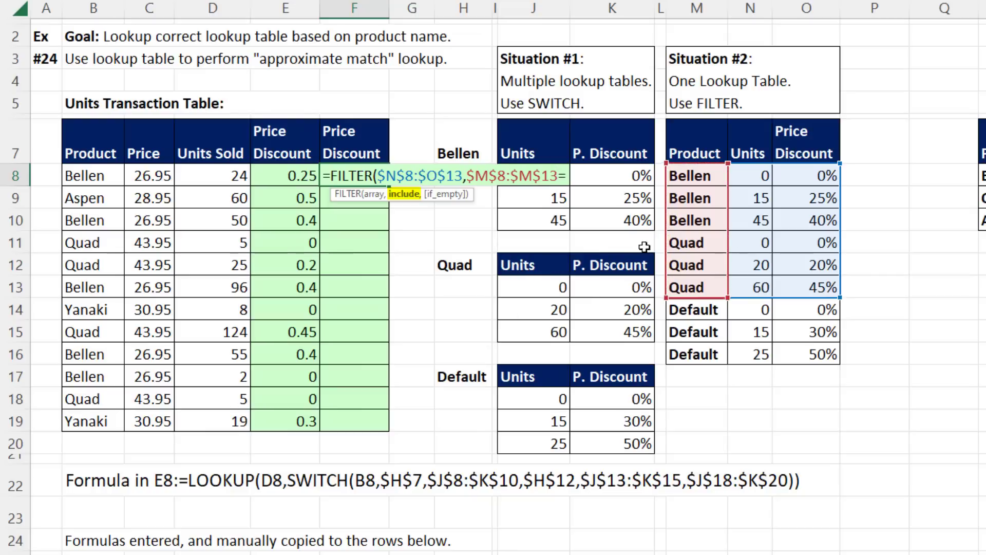
left_click(106, 176)
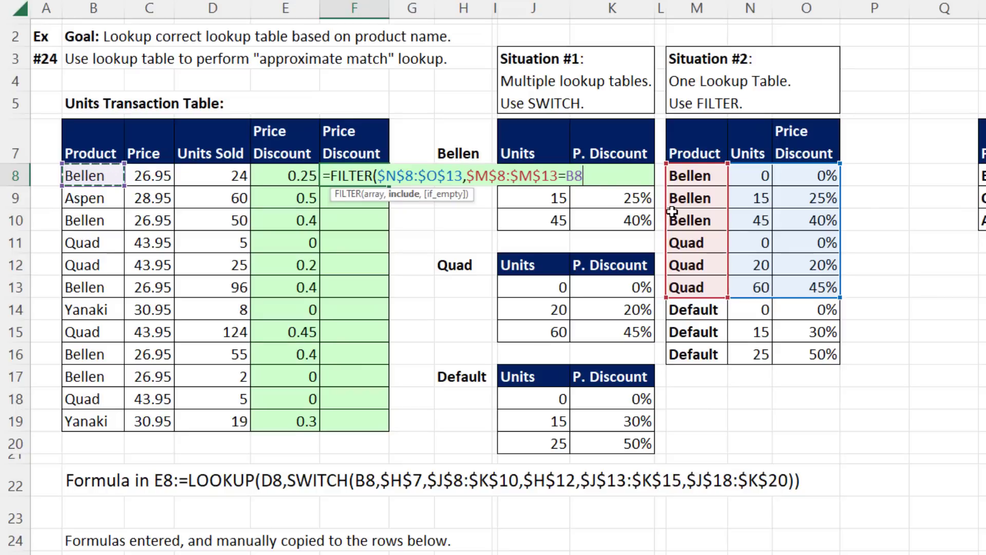
type(")")
key("ctrl+Return")
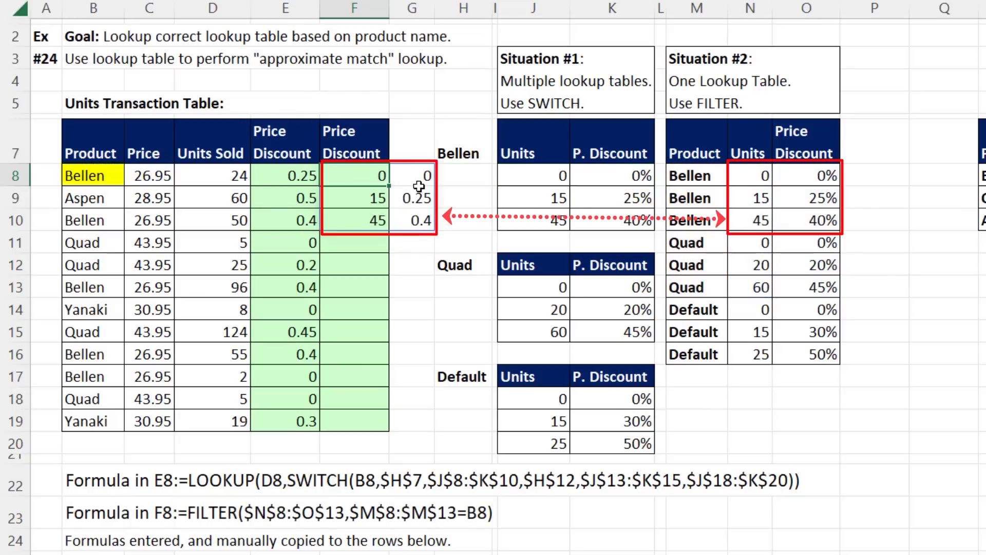
Test the FILTER formula by copying it from F8 to F9, and undo the copy
left_click_drag(392, 185, 373, 200)
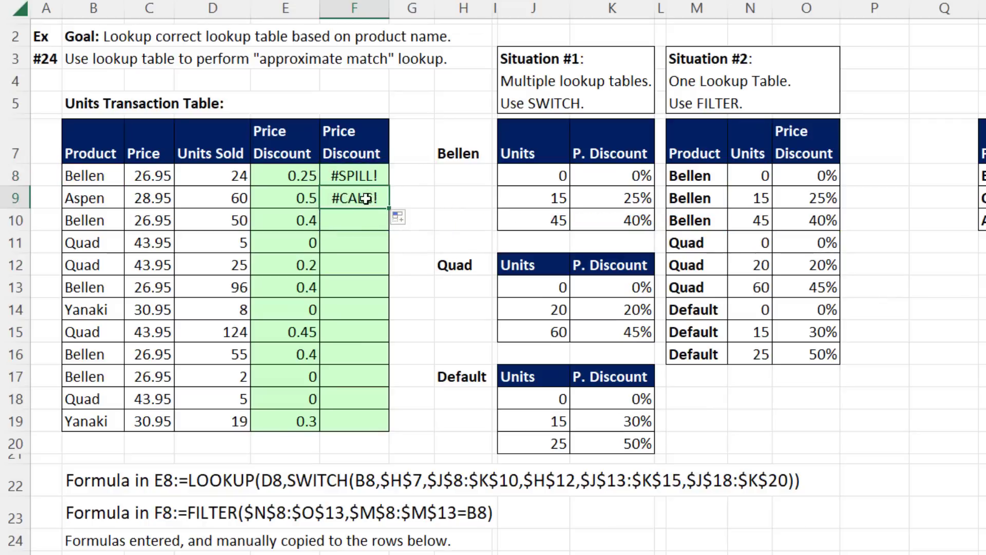
key("ctrl+z")
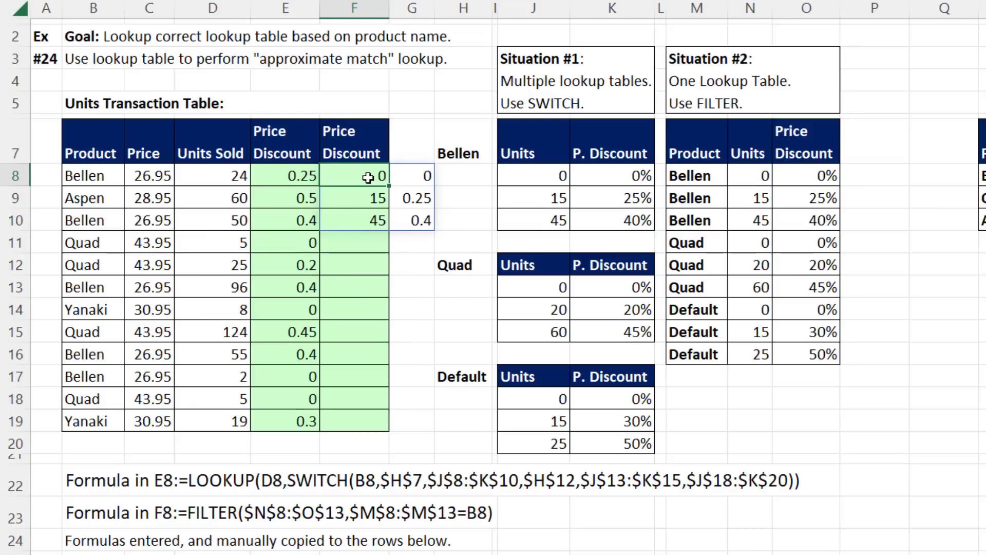
Add the Default rows $N$14:$O$16 as the if_empty argument of the FILTER formula in F8
key("F2")
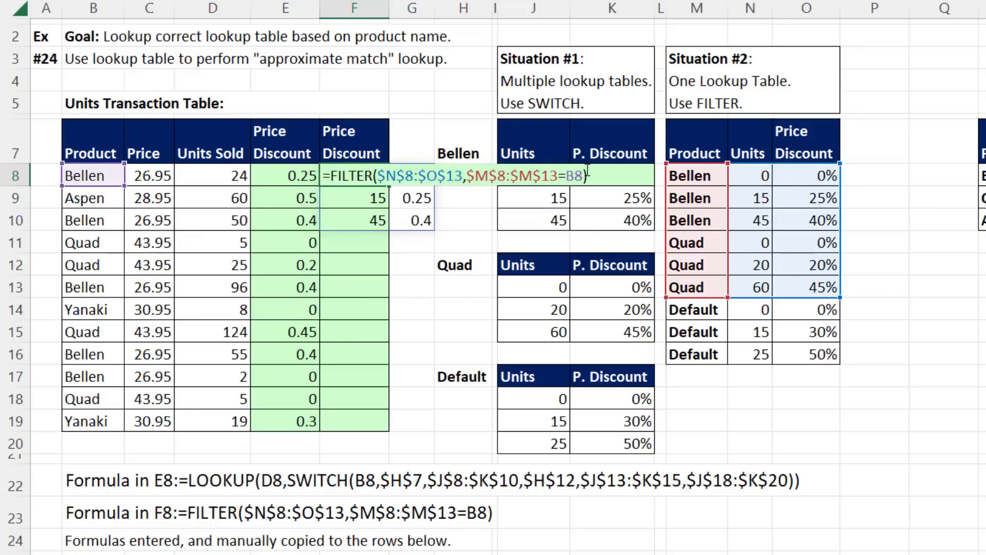
left_click(584, 175)
type(",")
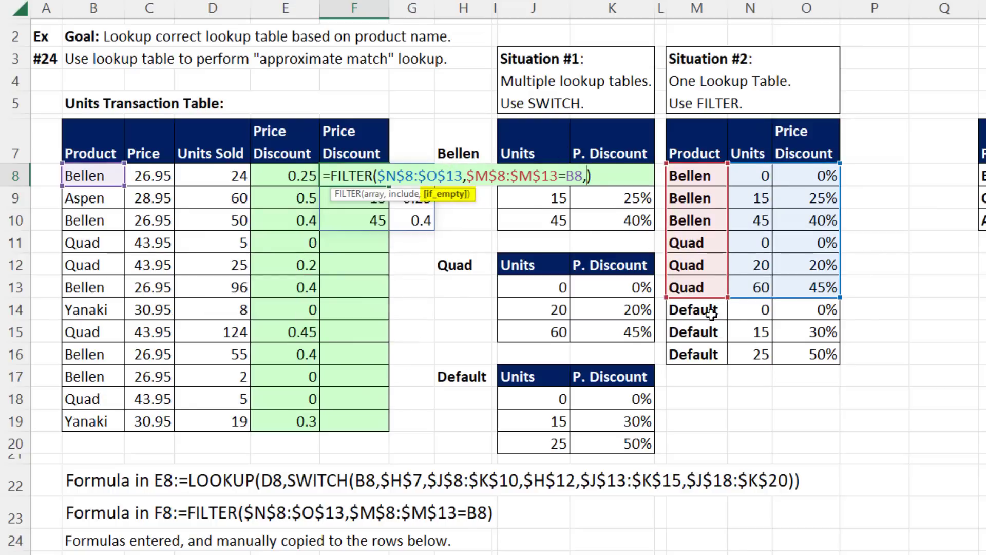
left_click(766, 311)
left_click_drag(769, 314, 818, 354)
key("F4")
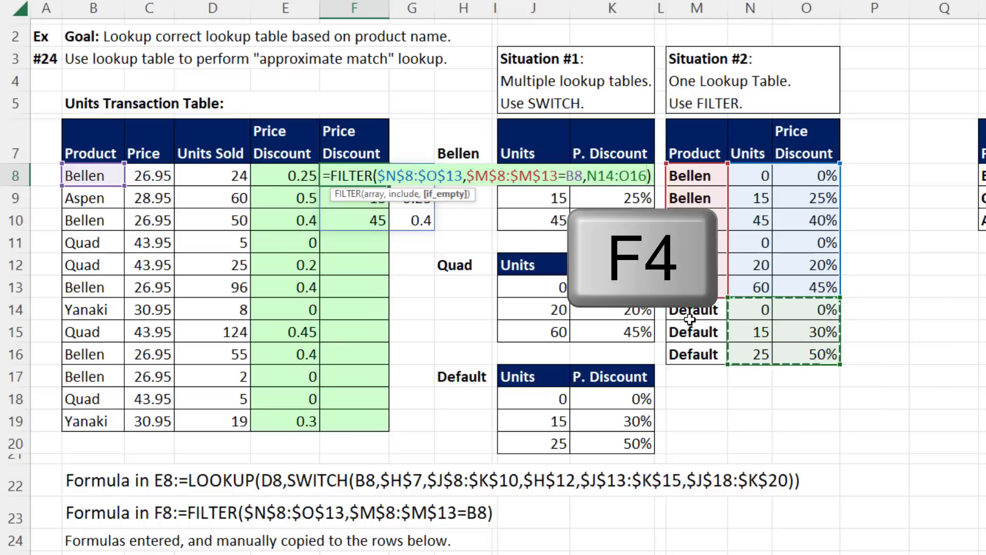
key("ctrl+Return")
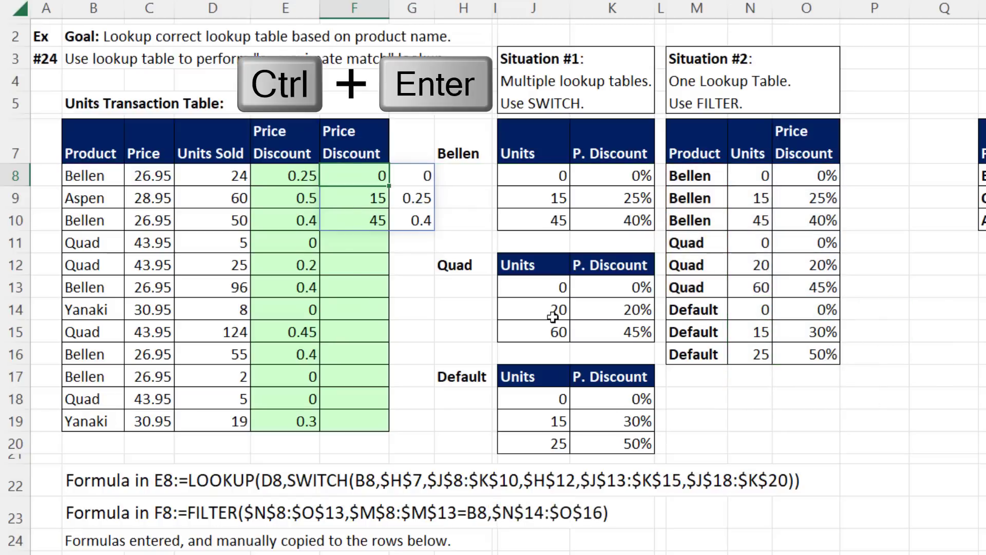
Test the if_empty table for Aspen by copying F8 to F9, and undo the test copy
left_click_drag(389, 187, 389, 207)
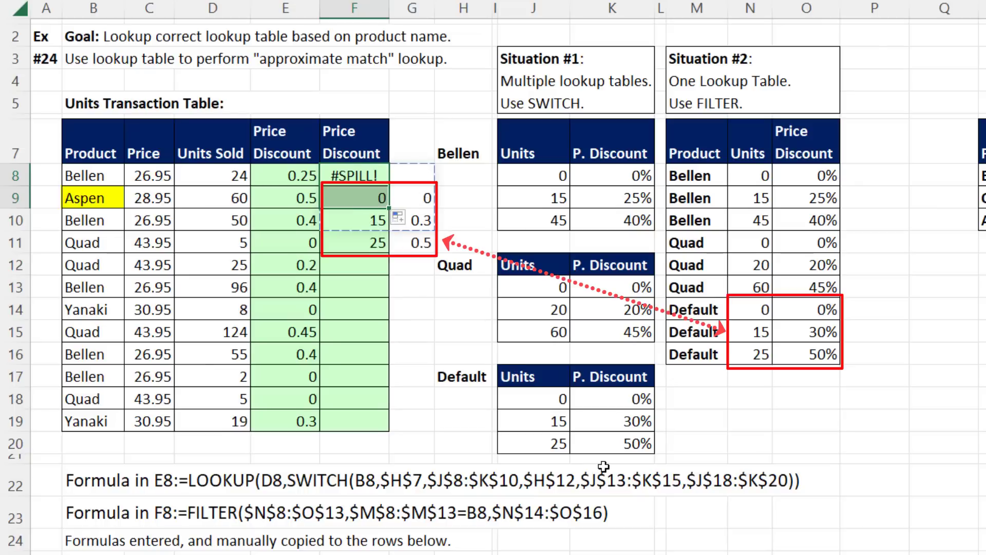
key("ctrl+z")
key("ctrl+z")
Wrap the FILTER formula in F8 in LOOKUP with units sold D8 as the lookup value and FILTER as the array
key("F2")
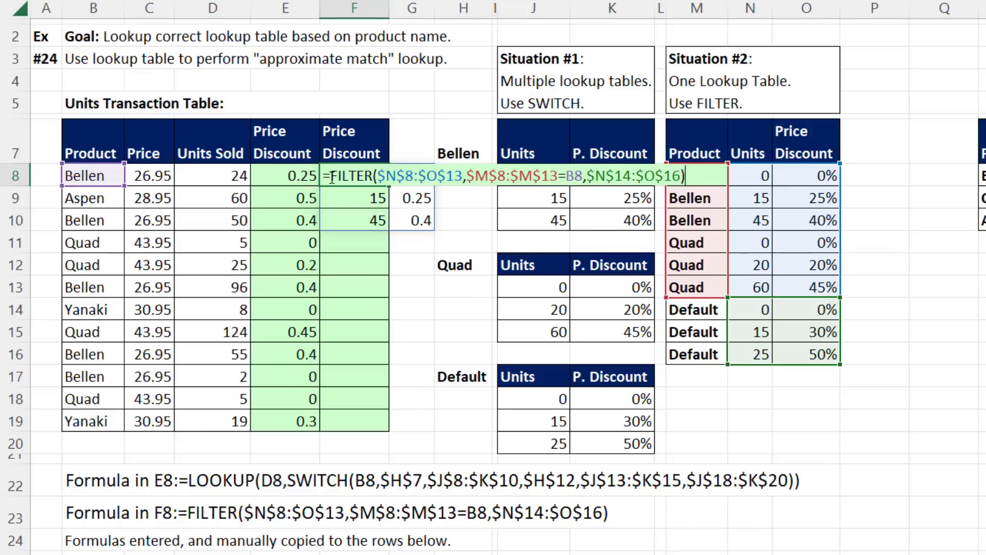
type("lookup(")
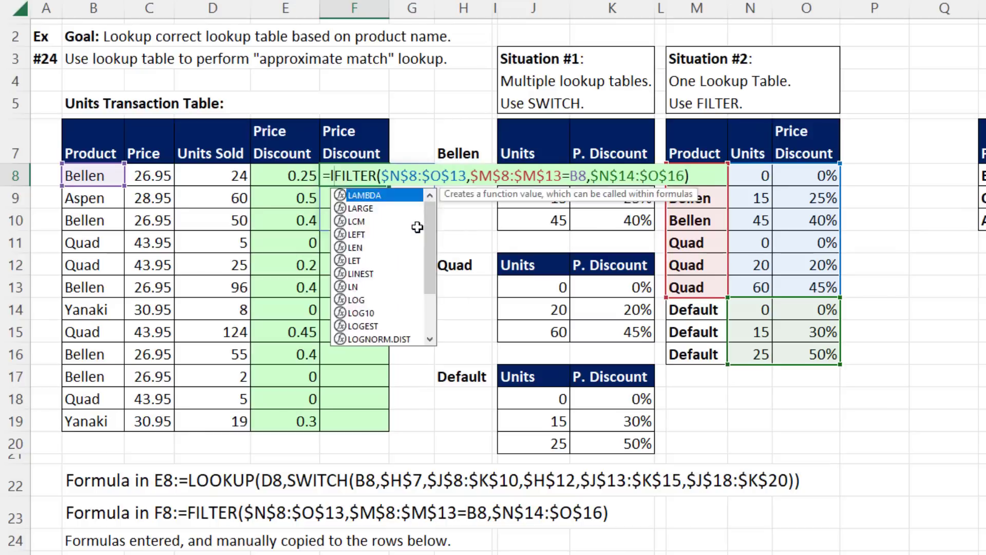
left_click(213, 171)
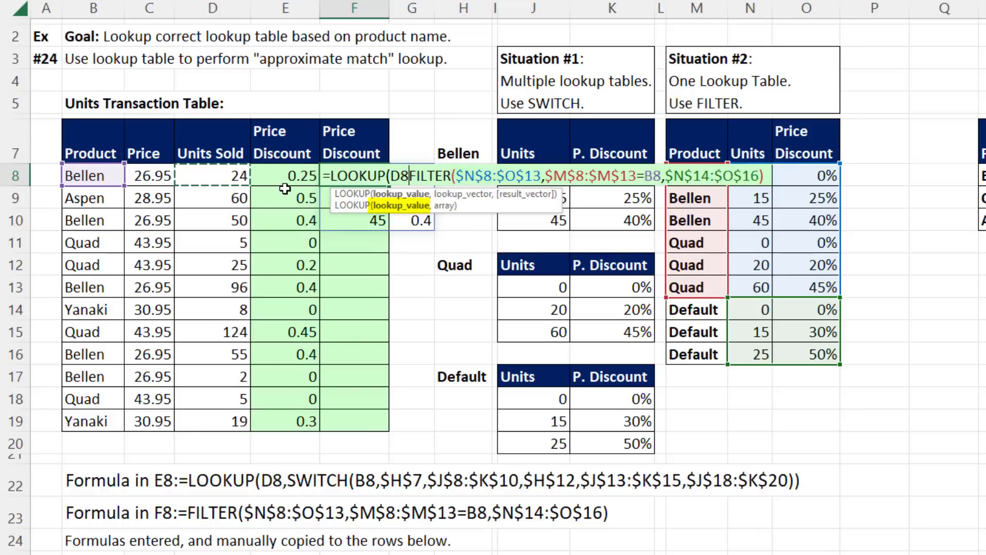
type(",")
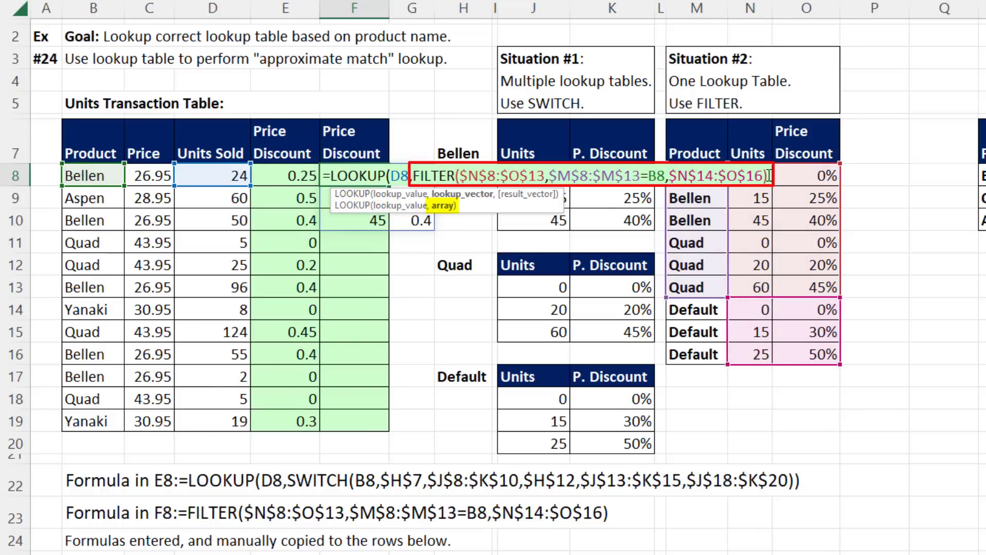
type(")")
key("ctrl+Return")
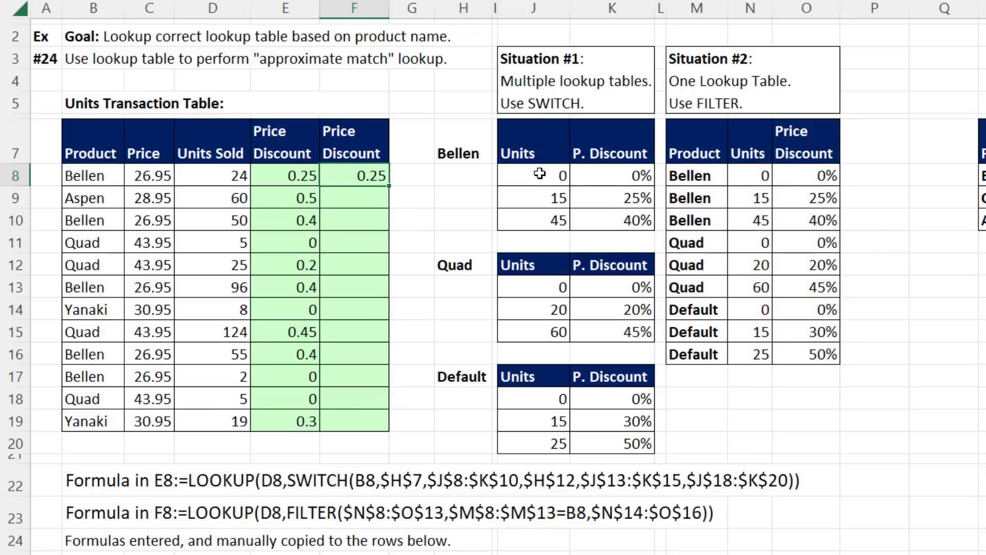
Copy the LOOKUP and FILTER formula from F8 down to F19 and check the cell references in the last row
double_click(389, 188)
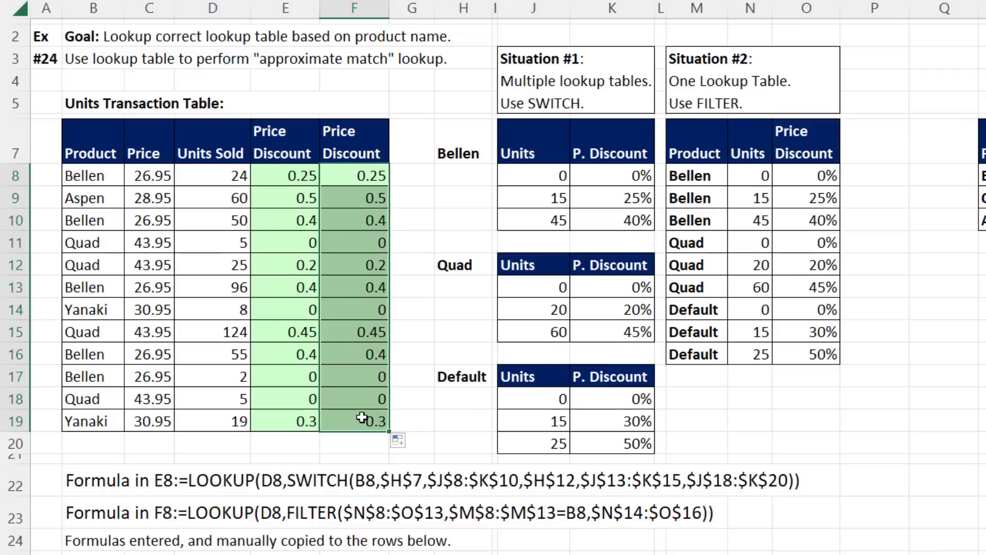
left_click(362, 418)
key("F2")
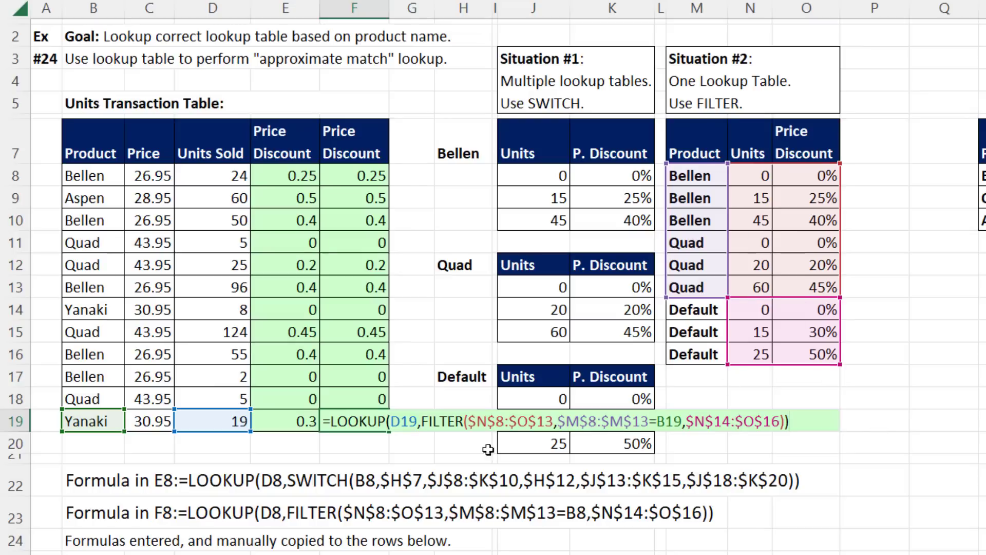
key("Escape")
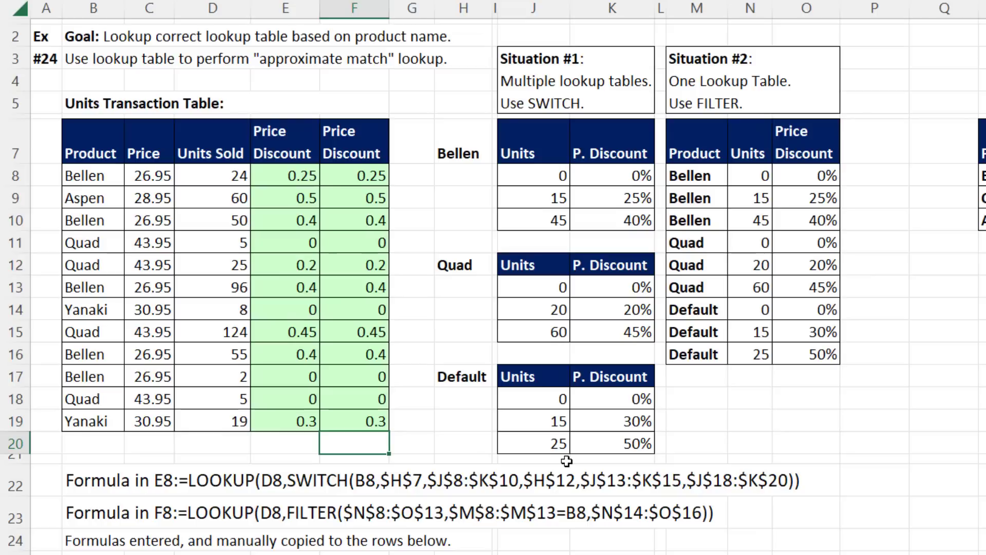
Compare the LOOKUP and SWITCH formula in E8 with the old-school nested IF version in V8
double_click(276, 176)
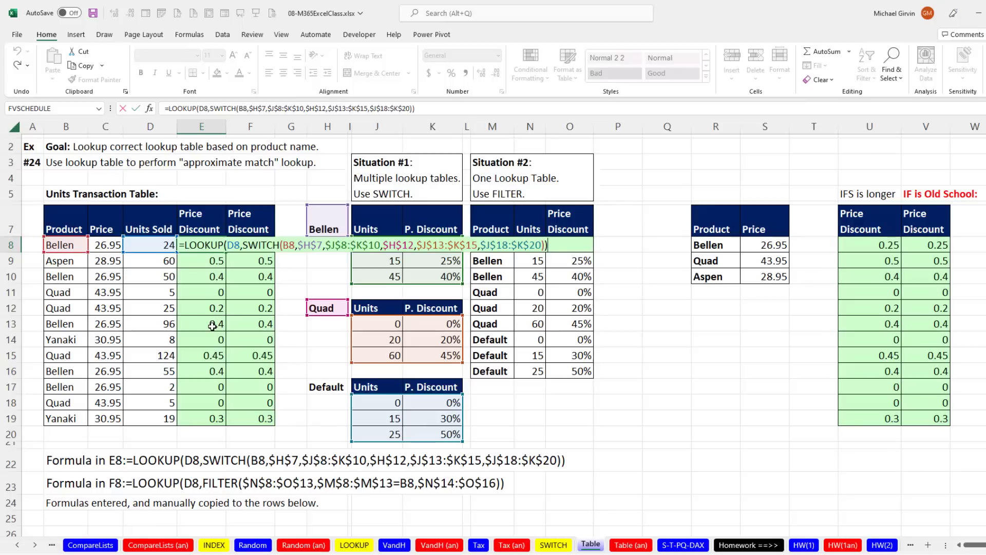
key("ctrl+Return")
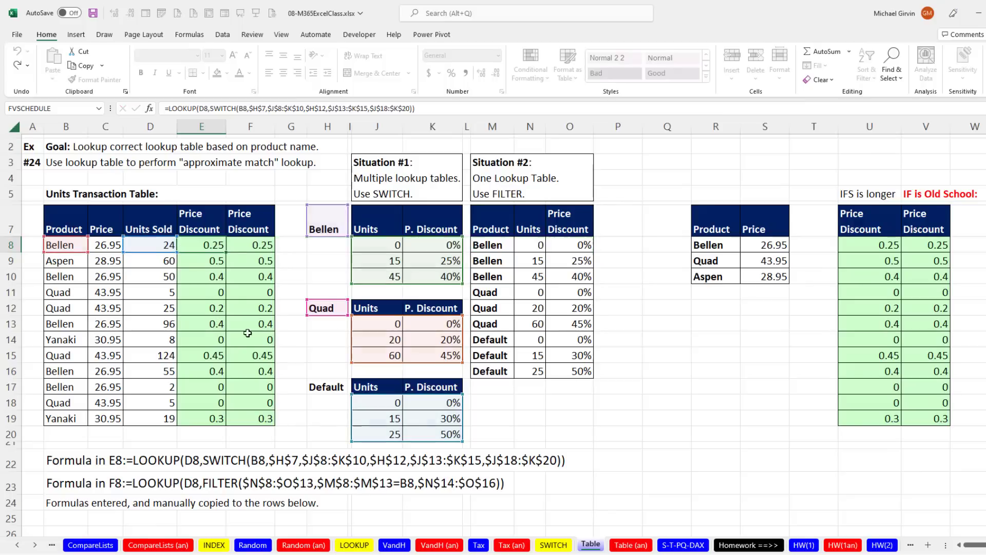
scroll(732, 302, "right", 5)
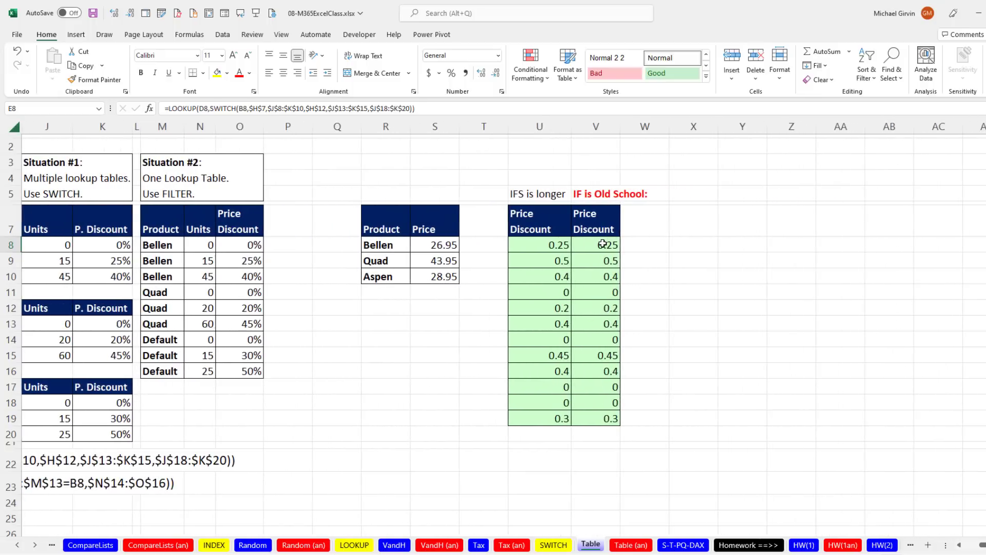
left_click(602, 244)
key("F2")
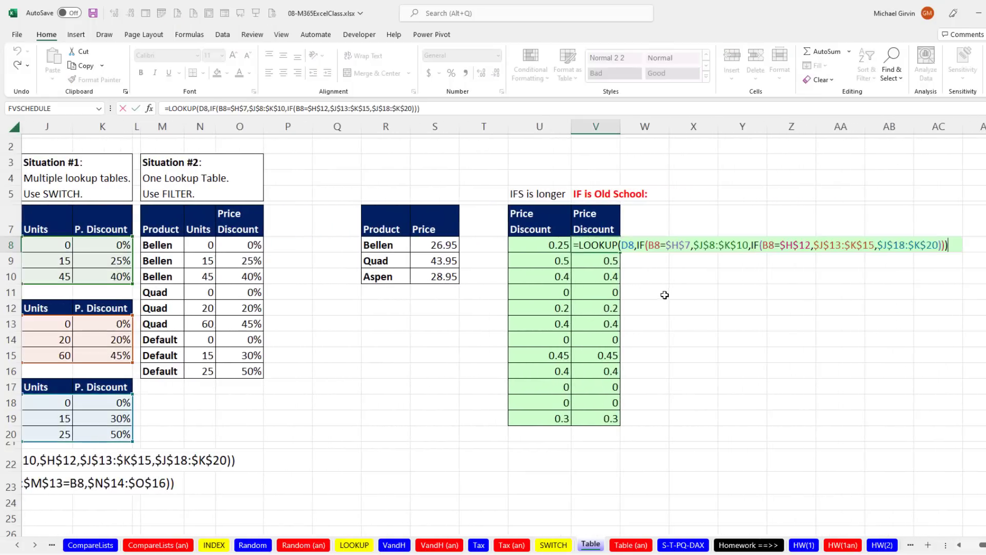
left_click(644, 247)
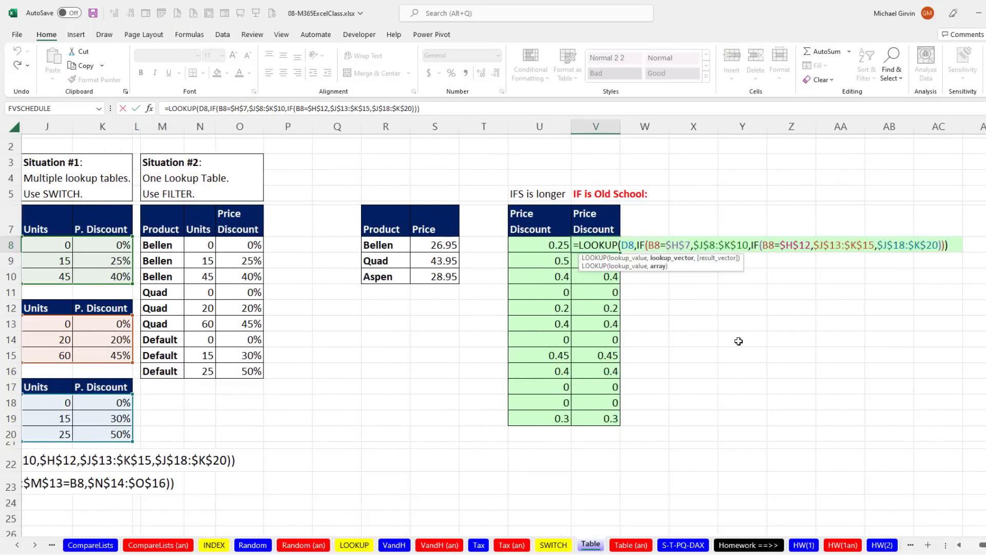
key("Escape")
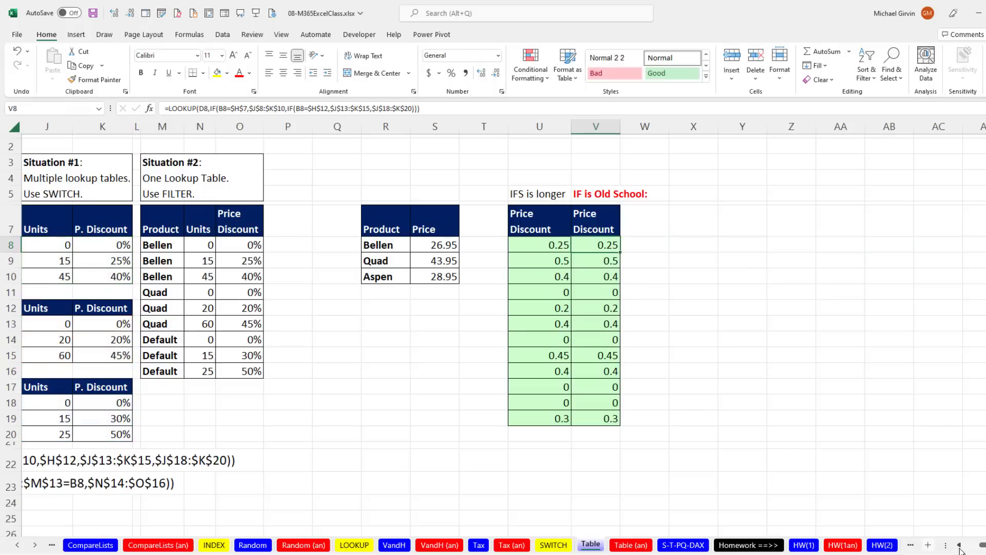
left_click(959, 545)
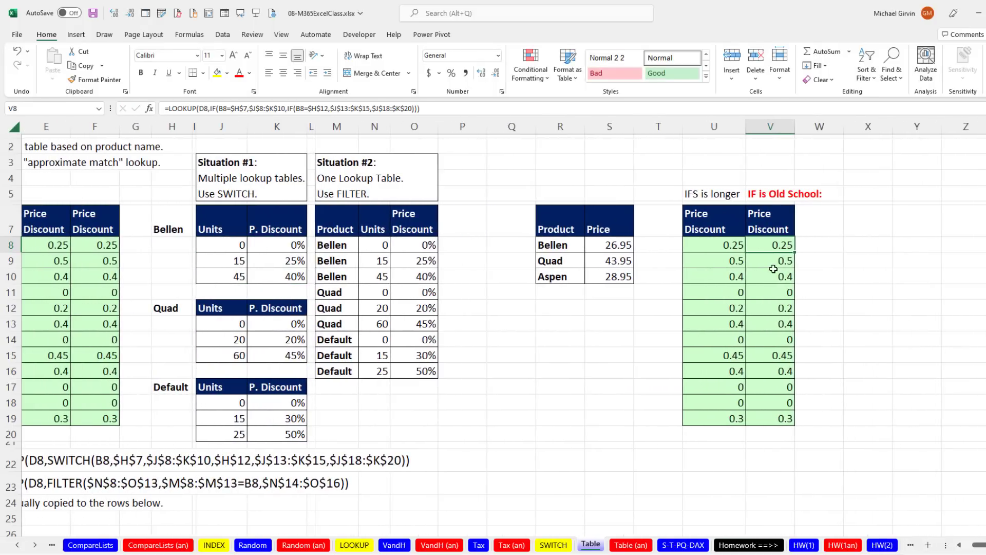
left_click(959, 545)
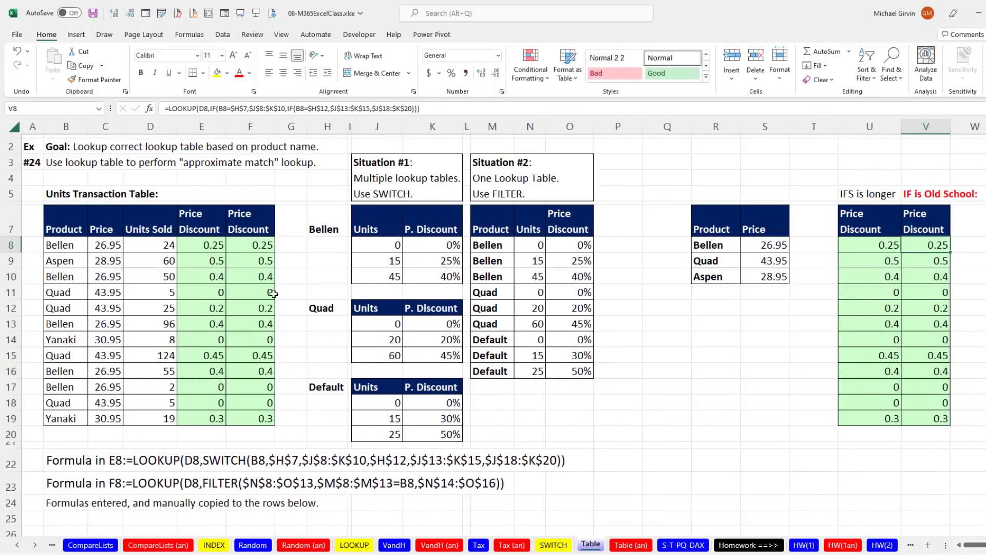
Glance at the multiple lookup table example below the Table sheet's data, and open the S-T-PQ-DAX worksheet
scroll(319, 337, "down", 10)
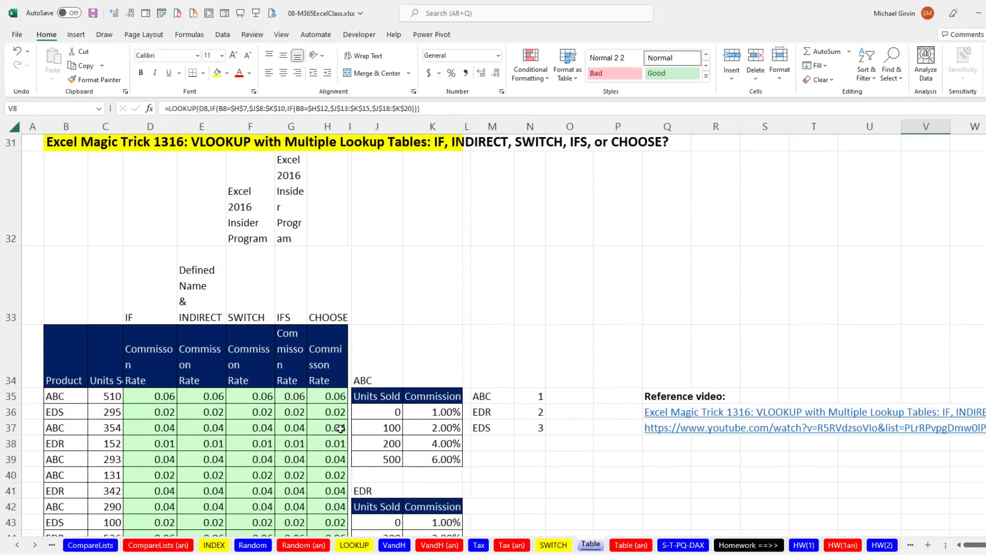
scroll(340, 428, "up", 10)
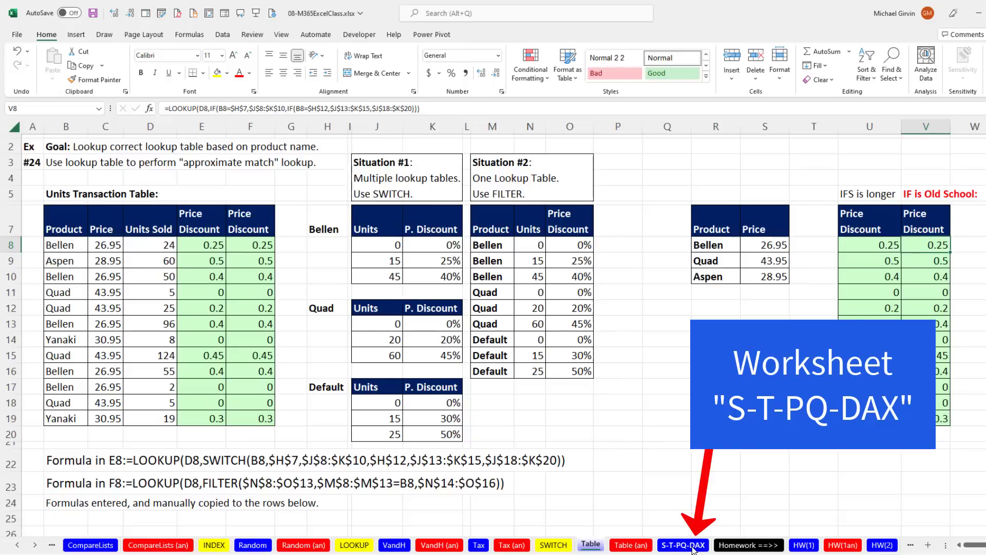
left_click(693, 545)
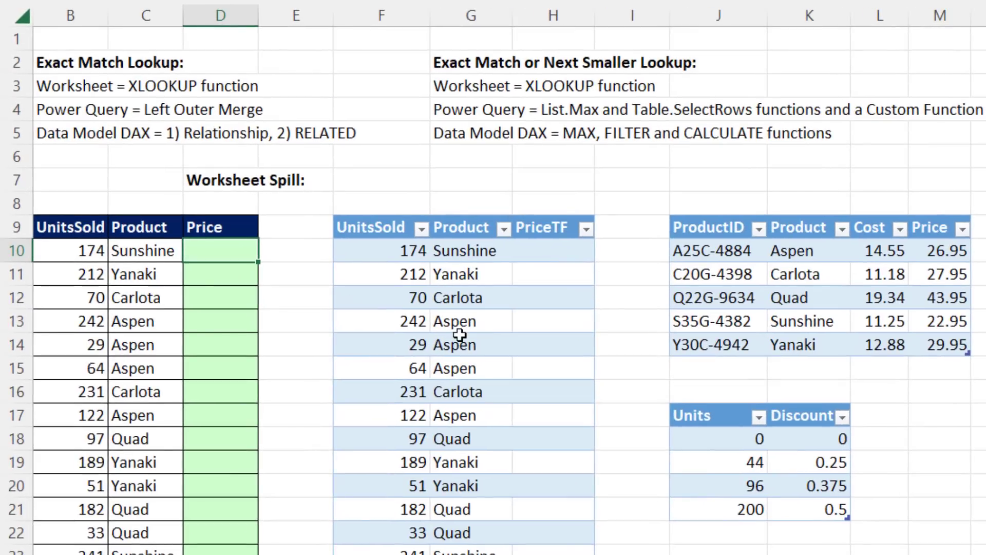
Enter a spilling XLOOKUP in D10 with lookup values C10:C37, lookup array dProduct[Product] and return array dProduct[Price]
type("=")
type("xl")
key("Tab")
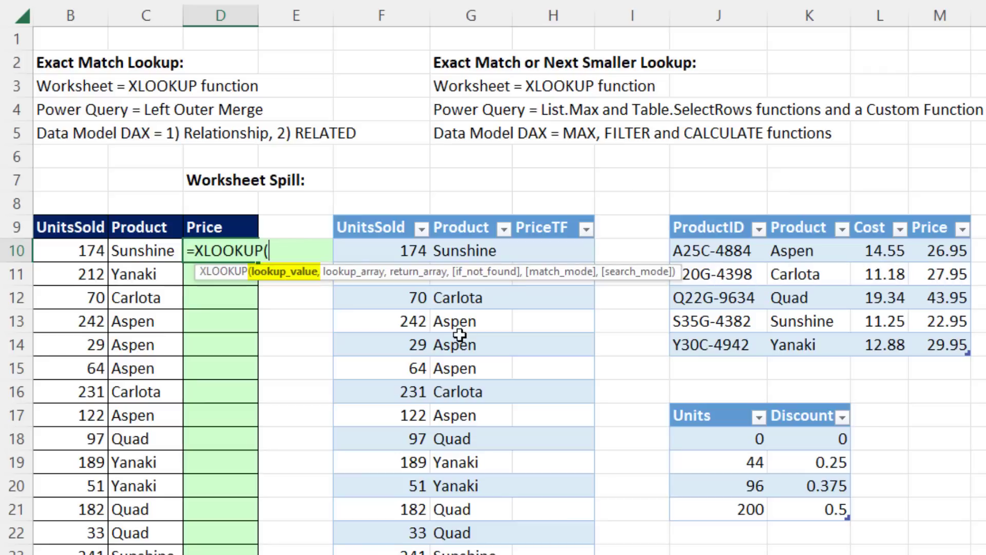
key("Left")
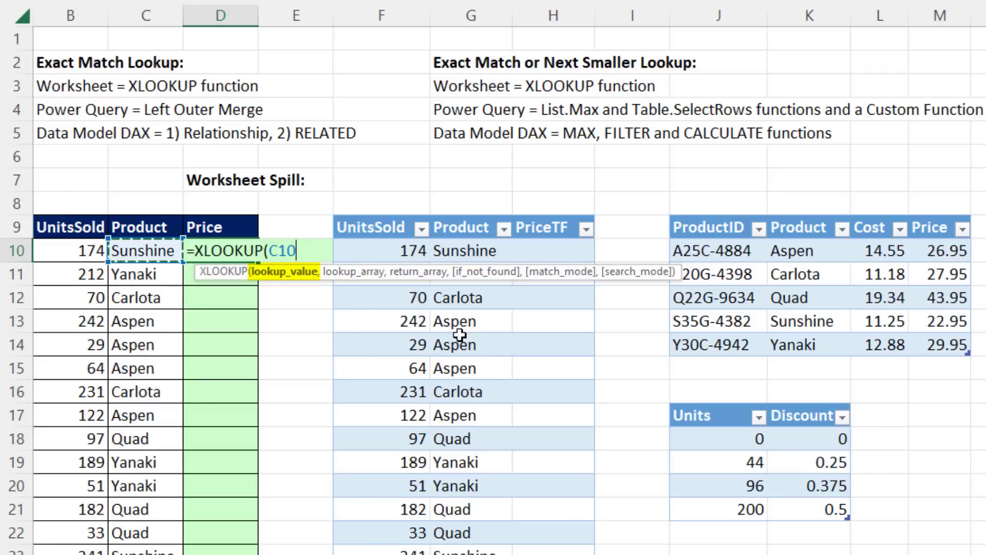
key("ctrl+shift+Down")
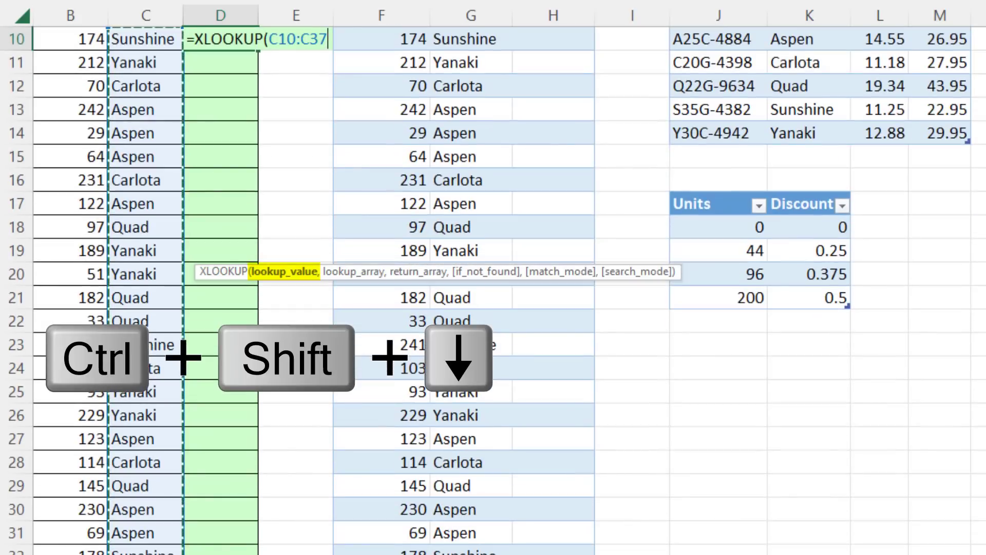
type(",")
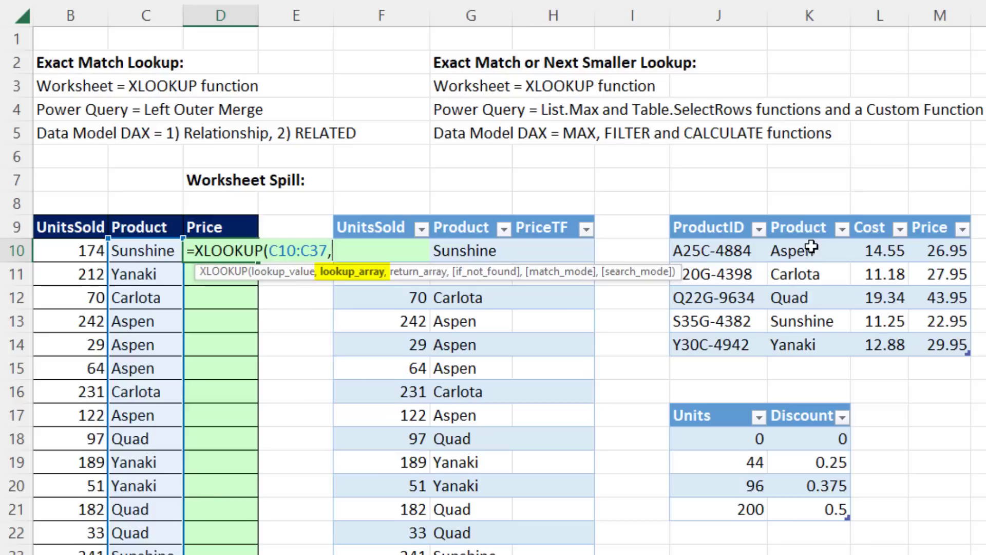
left_click(803, 215)
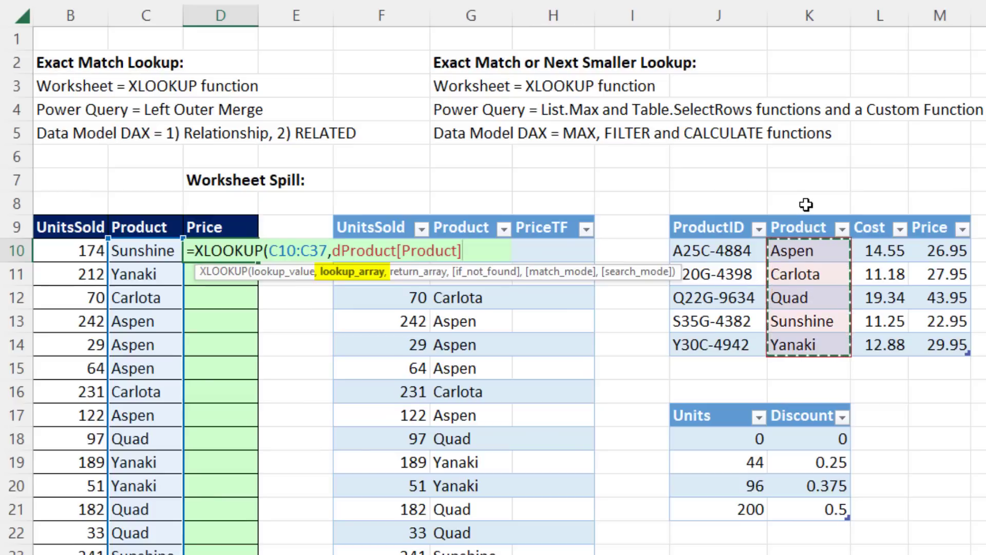
type(",")
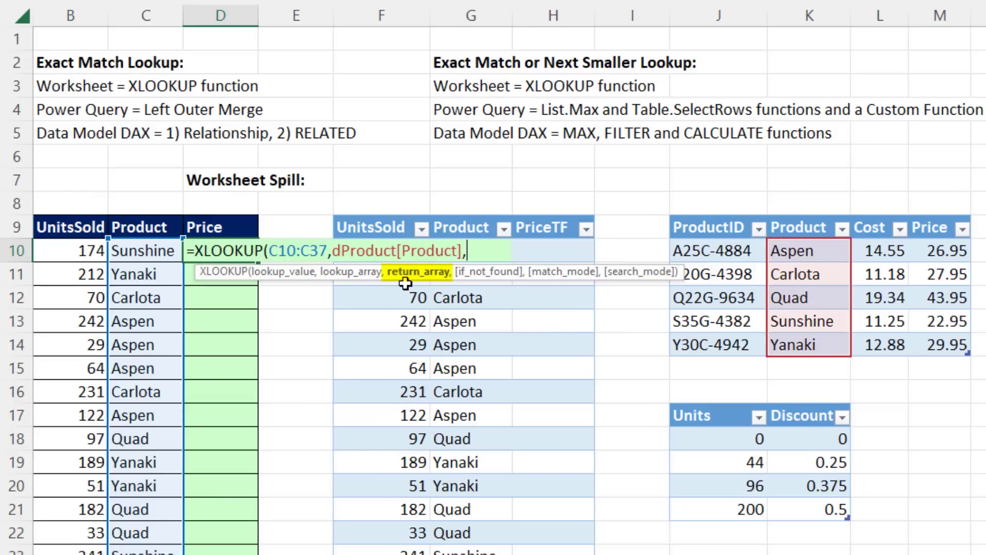
left_click(930, 216)
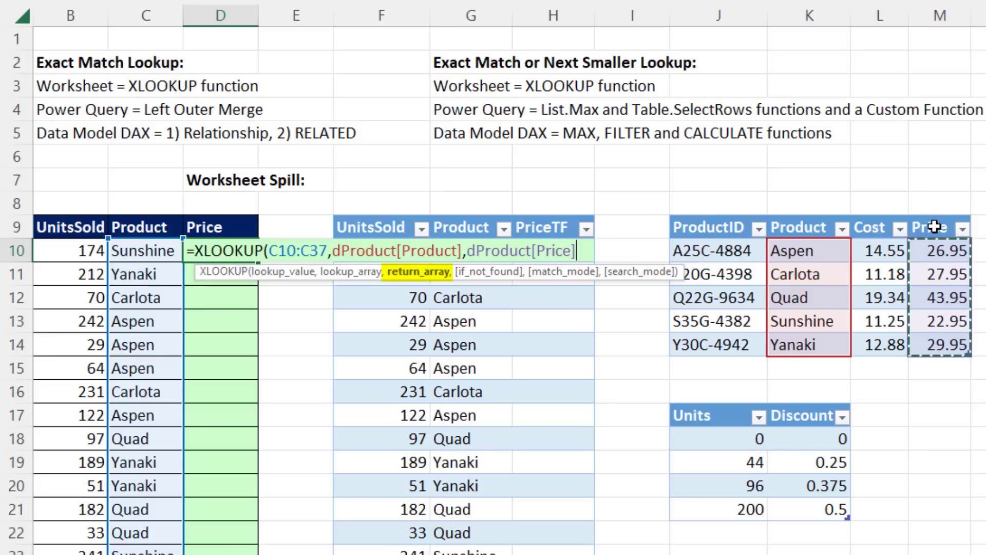
type(")")
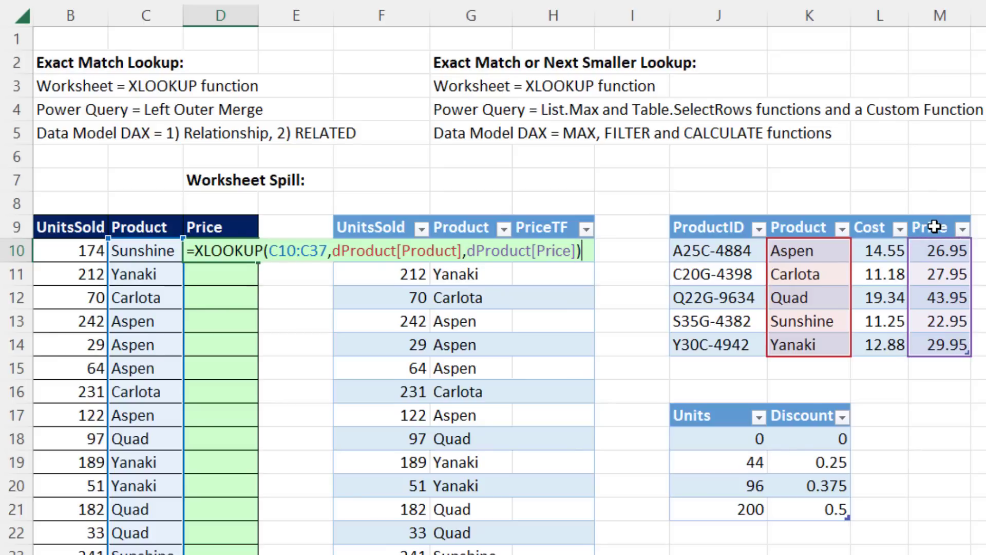
key("Return")
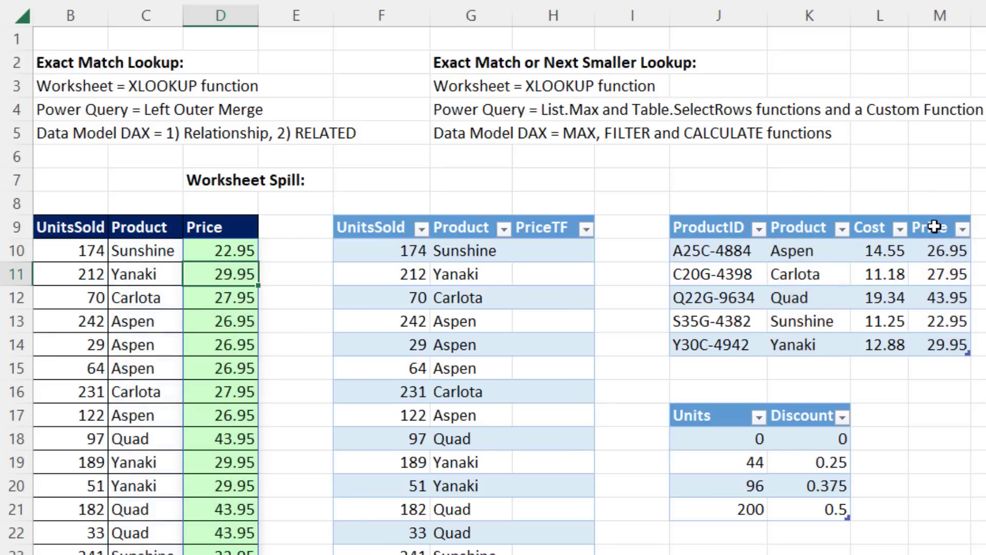
key("Up")
key("Right")
key("Right")
key("Right")
key("Right")
type("=xl")
key("Tab")
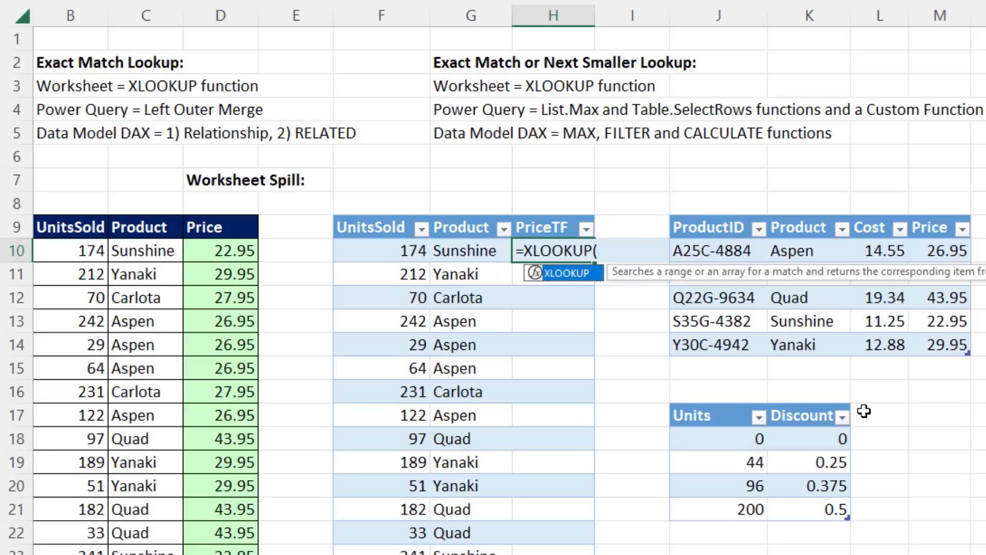
key("Left")
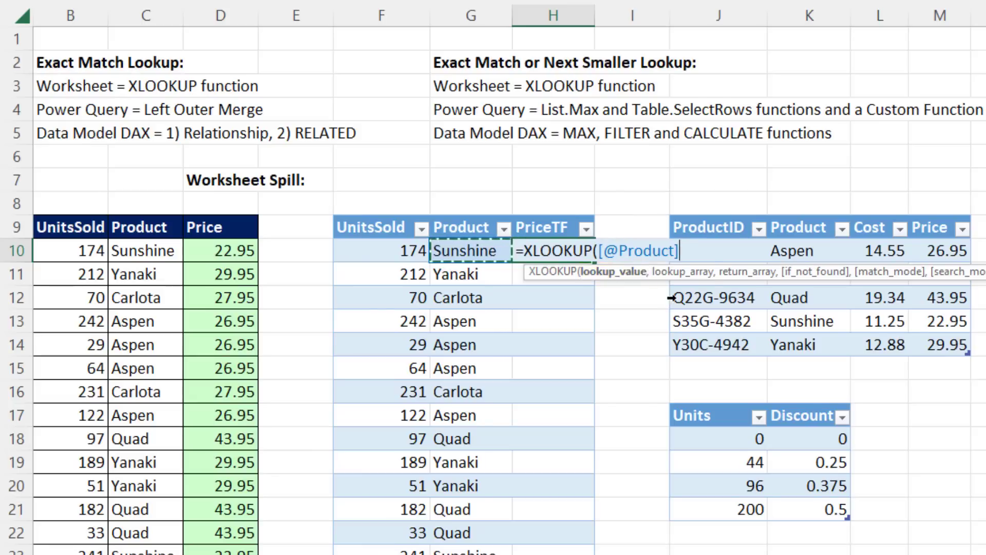
type(",")
left_click(813, 213)
type(",")
left_click(930, 217)
type(")")
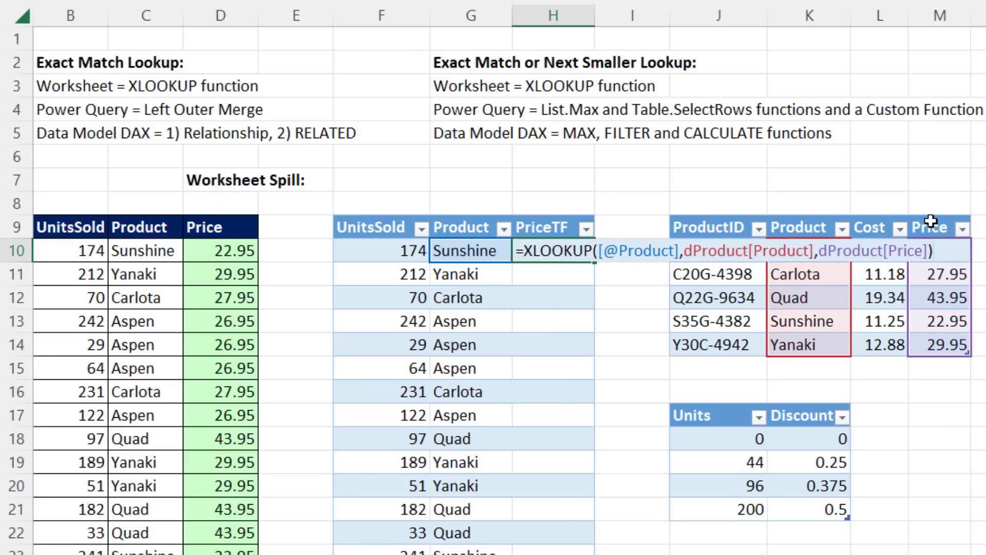
key("Return")
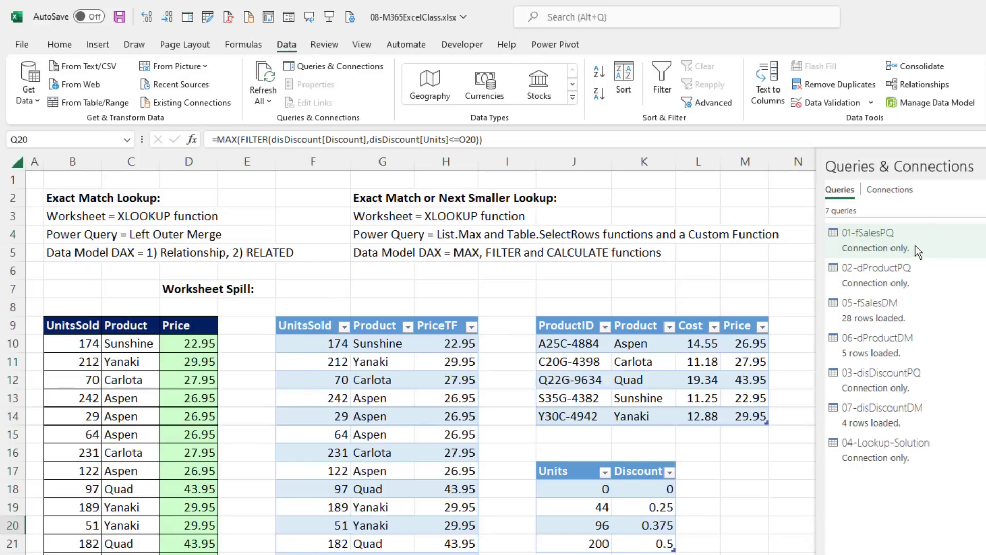
Open the 01-fSalesPQ query for editing in the Power Query Editor
mouse_move(915, 245)
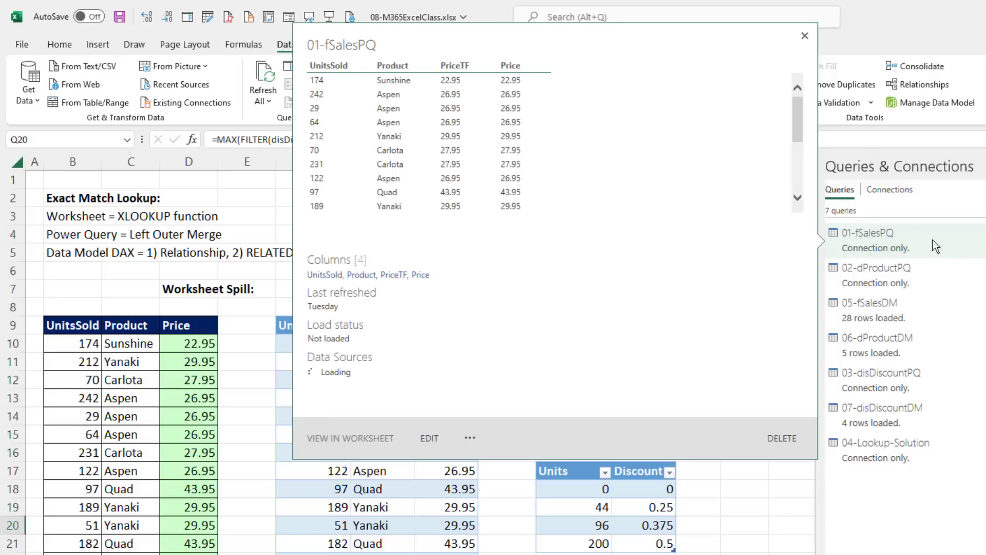
mouse_move(932, 277)
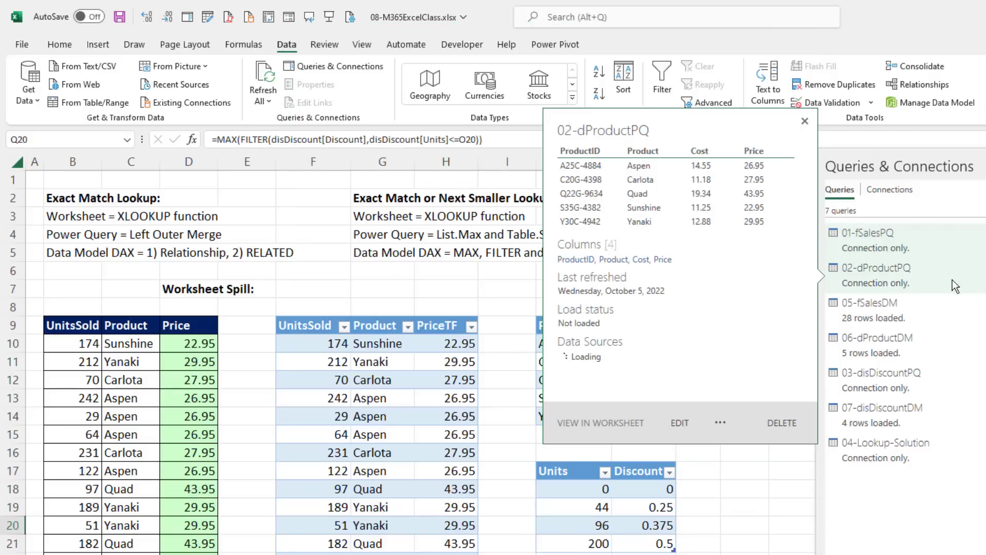
mouse_move(918, 384)
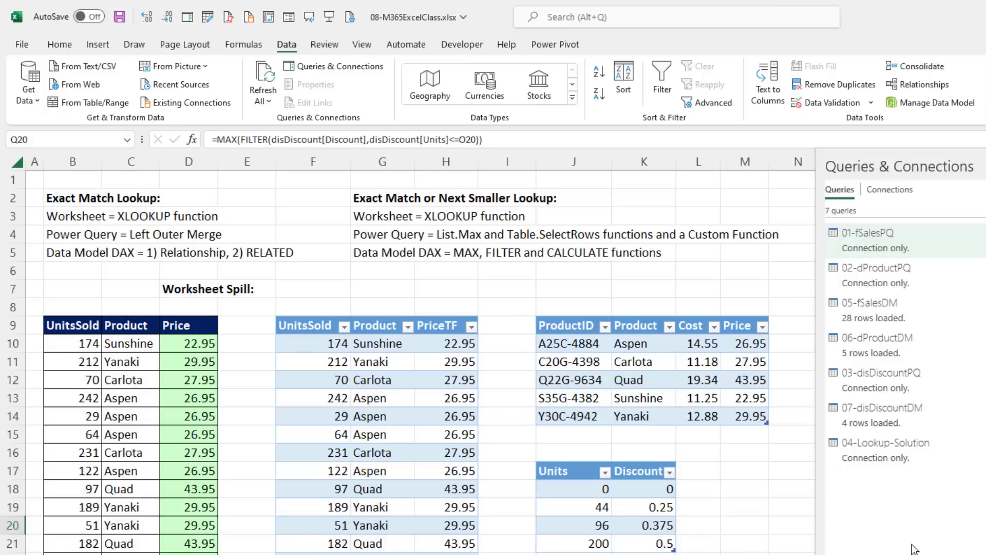
mouse_move(979, 310)
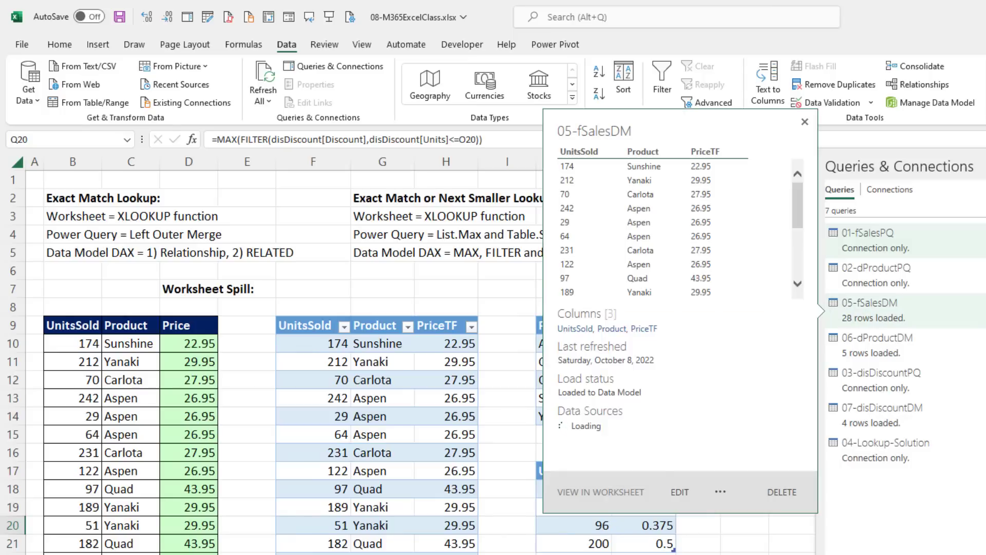
mouse_move(937, 344)
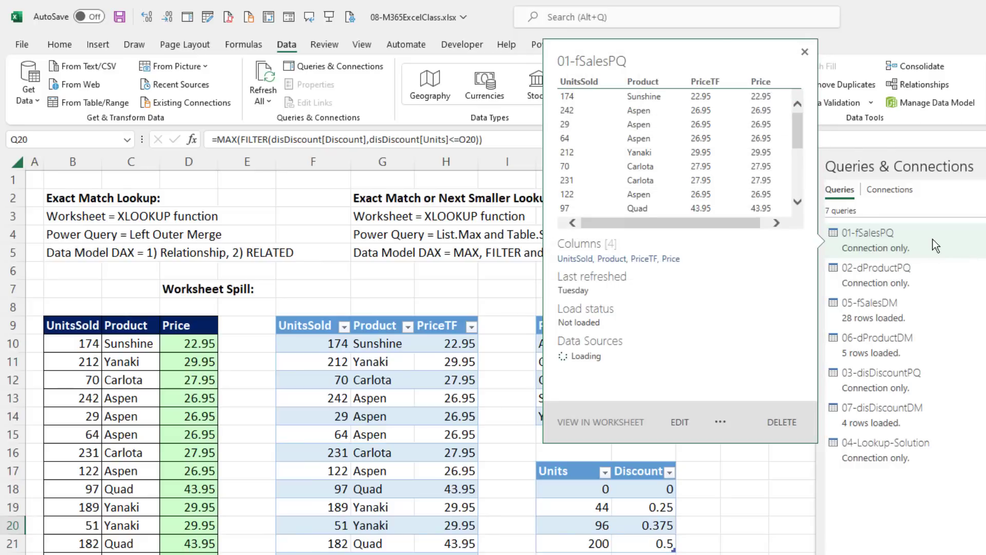
double_click(935, 246)
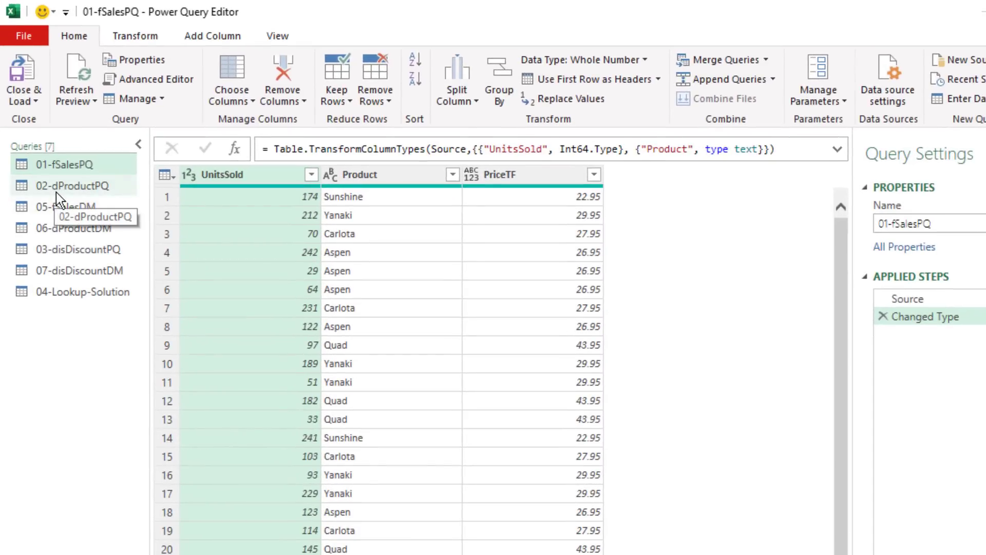
Compare the columns of the 02-dProductPQ lookup query with those of the 01-fSalesPQ sales query
left_click(73, 187)
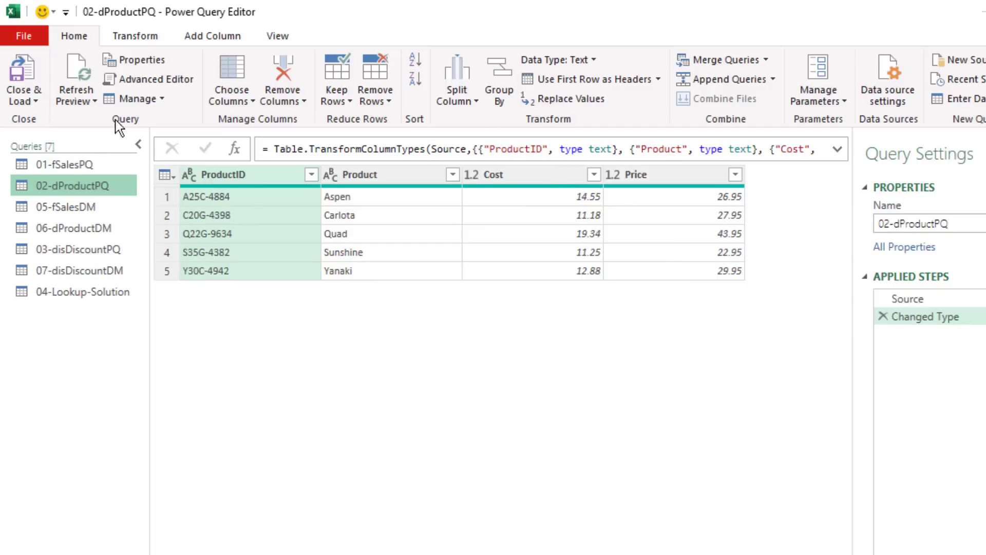
left_click(77, 165)
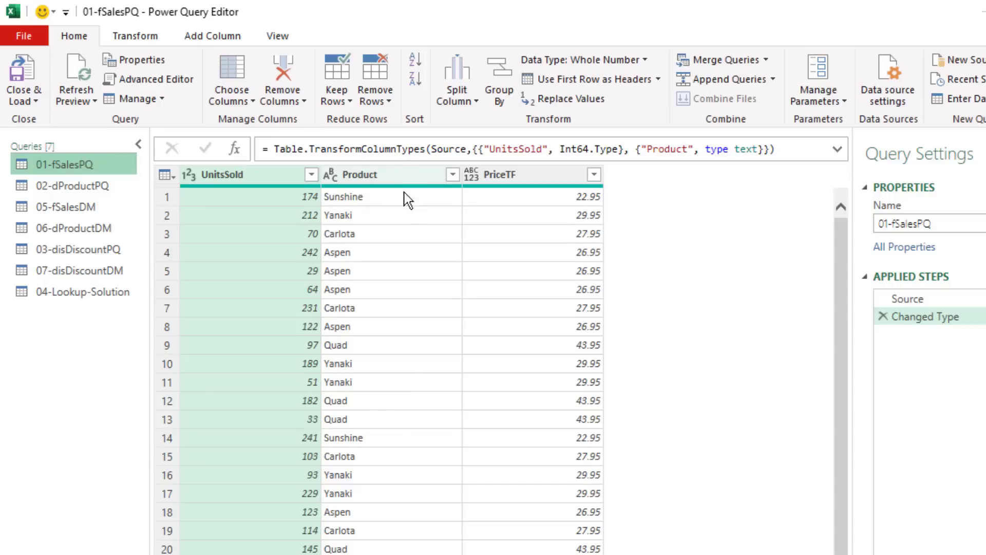
left_click(76, 187)
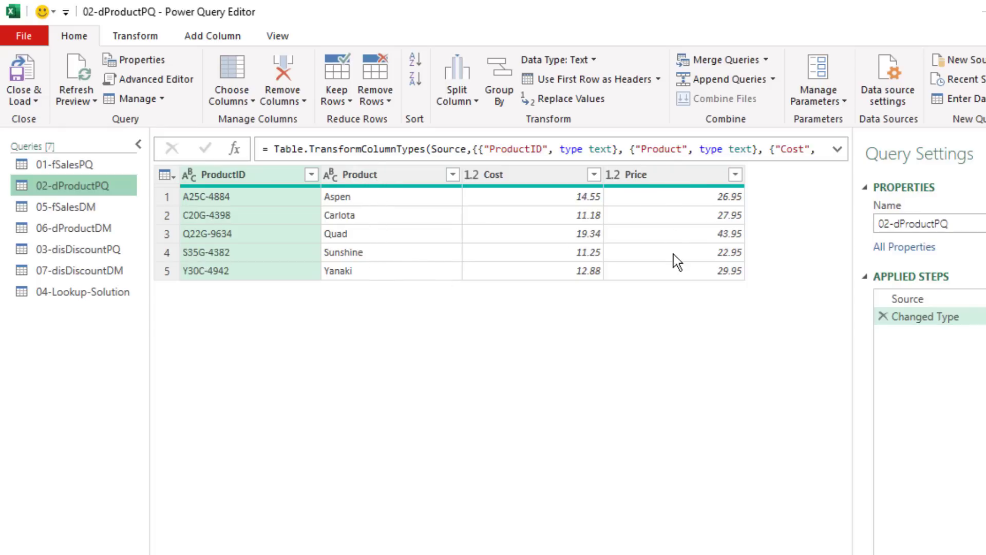
Set up a merge of 01-fSalesPQ with 02-dProductPQ, matching the Product column in both tables
left_click(84, 162)
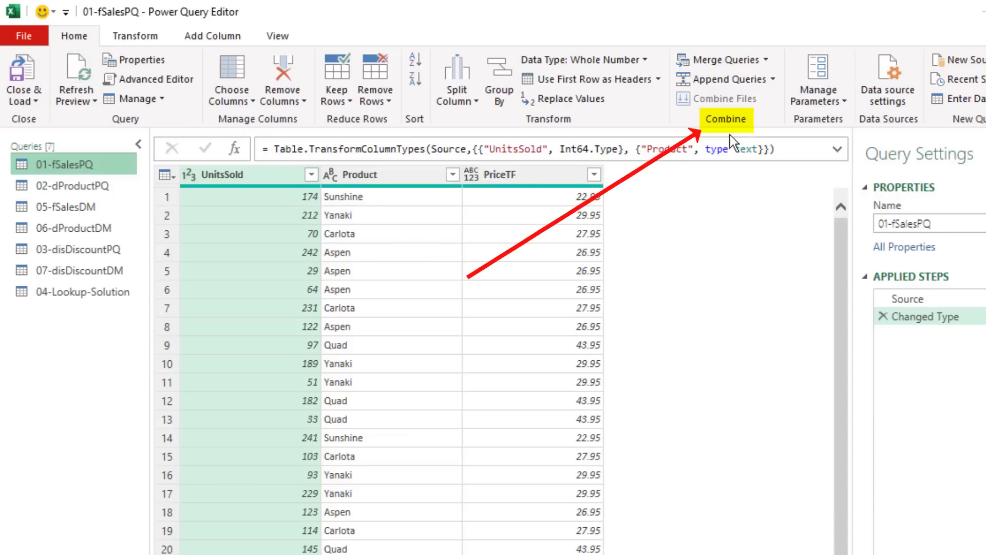
left_click(766, 60)
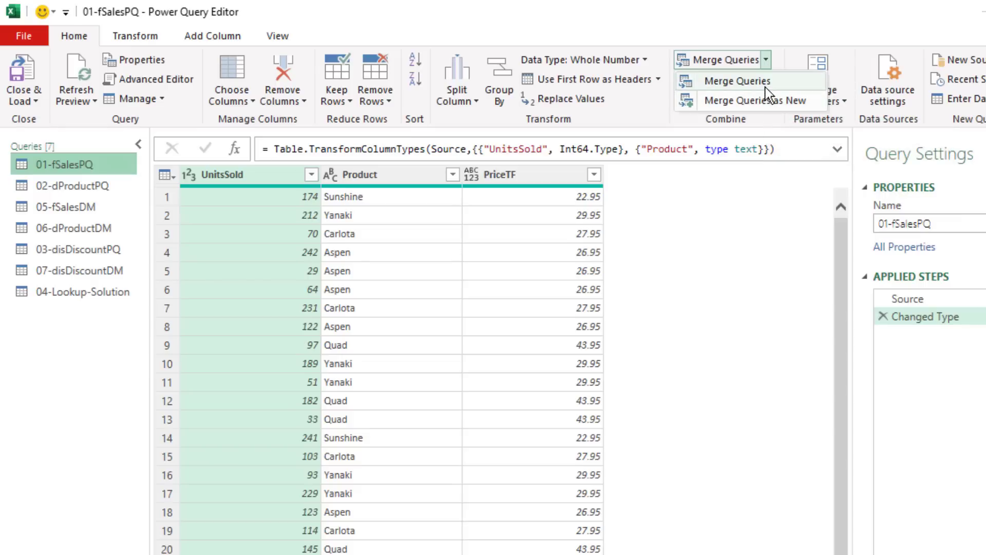
left_click(765, 86)
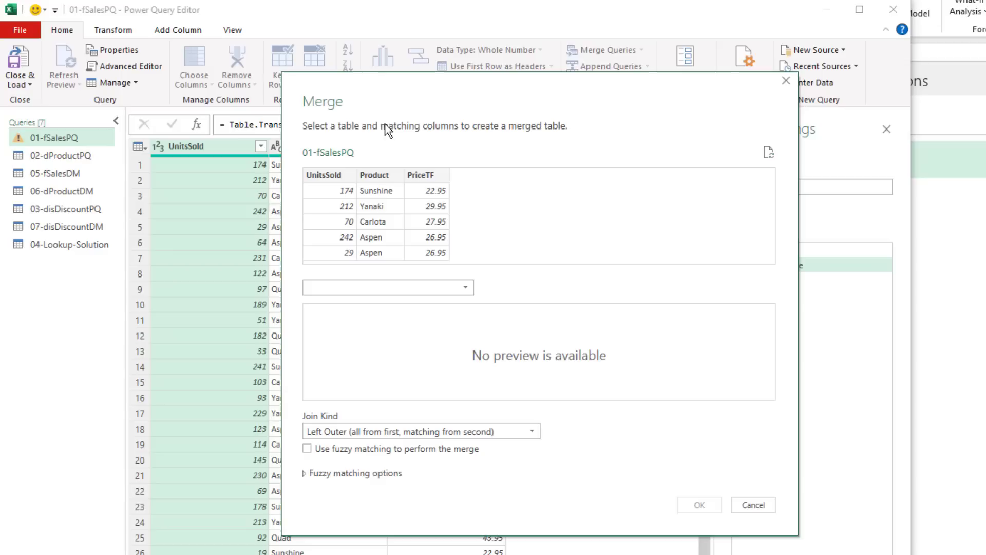
left_click(374, 177)
left_click(374, 289)
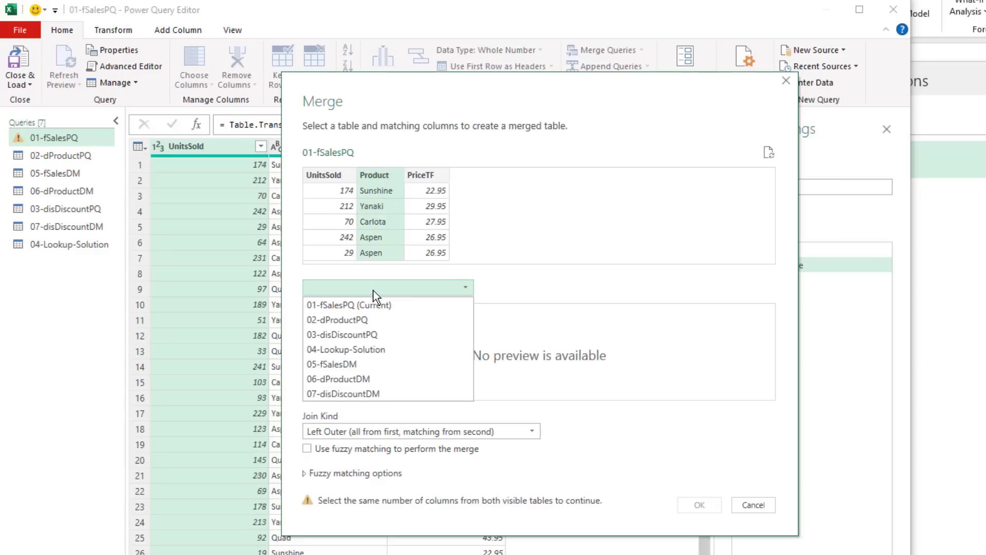
left_click(330, 321)
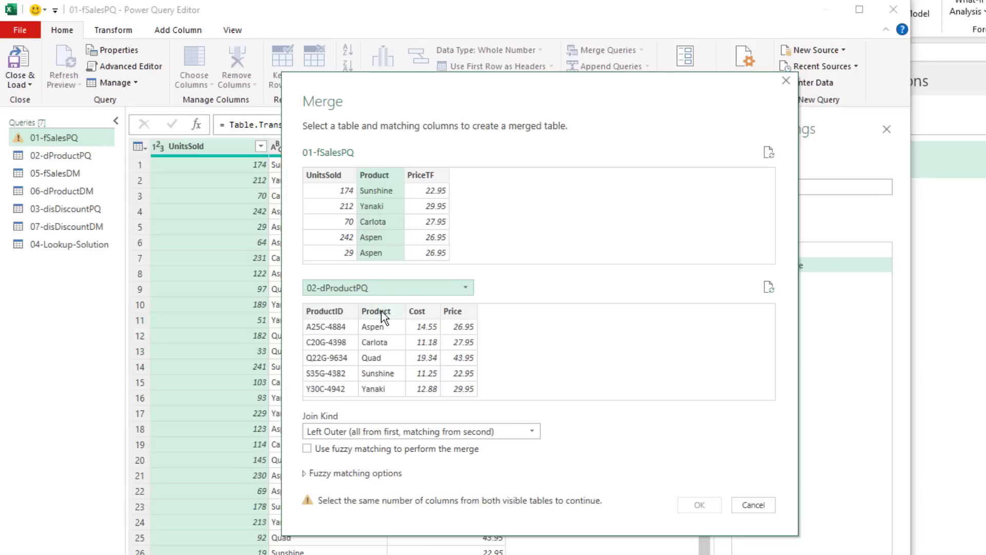
left_click(381, 311)
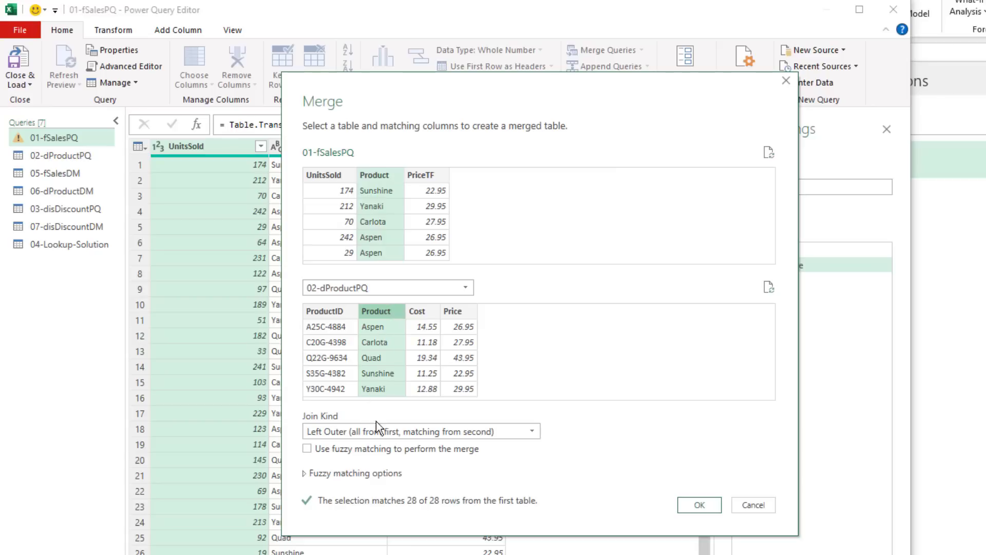
Apply the merge with the Left Outer join kind, and preview the nested 02-dProductPQ table in the first row
left_click(534, 431)
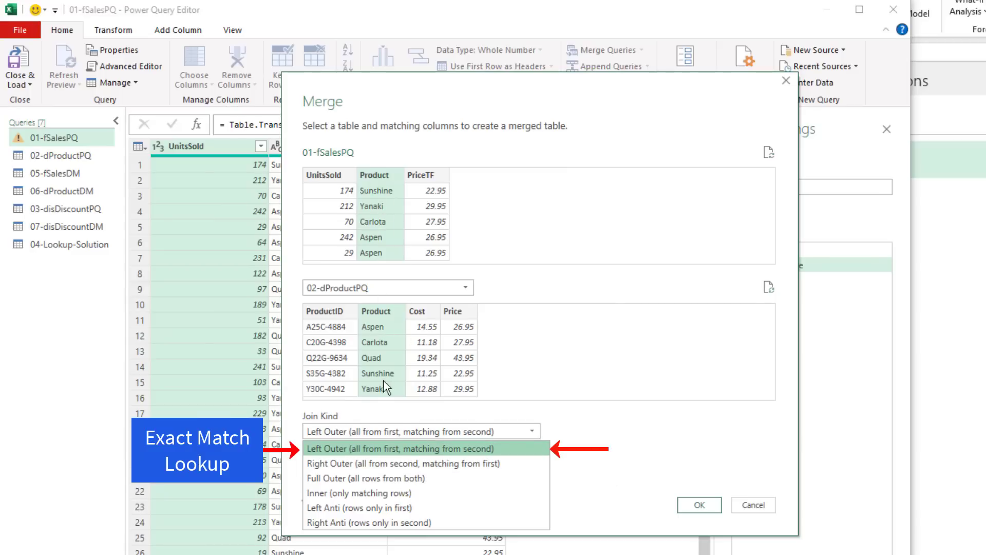
left_click(321, 451)
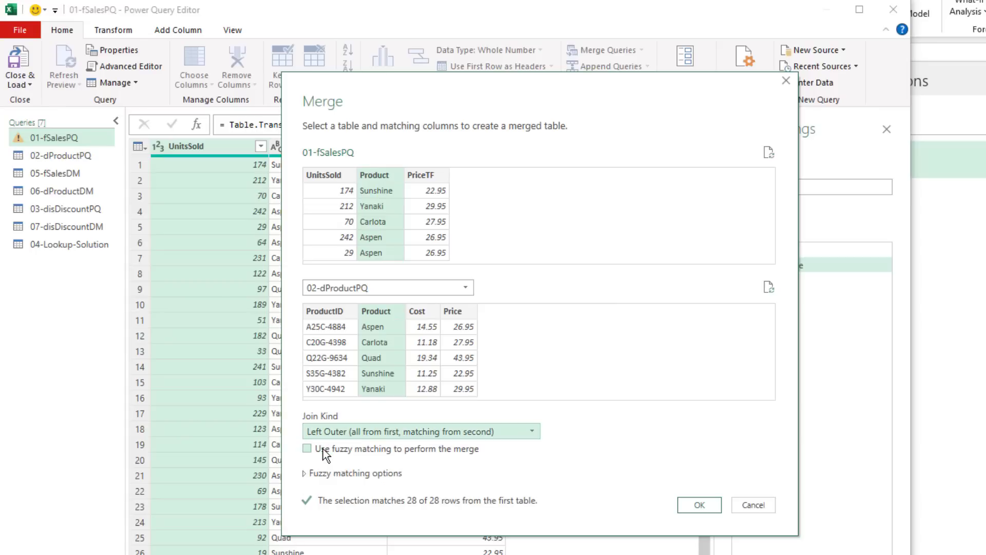
left_click(702, 504)
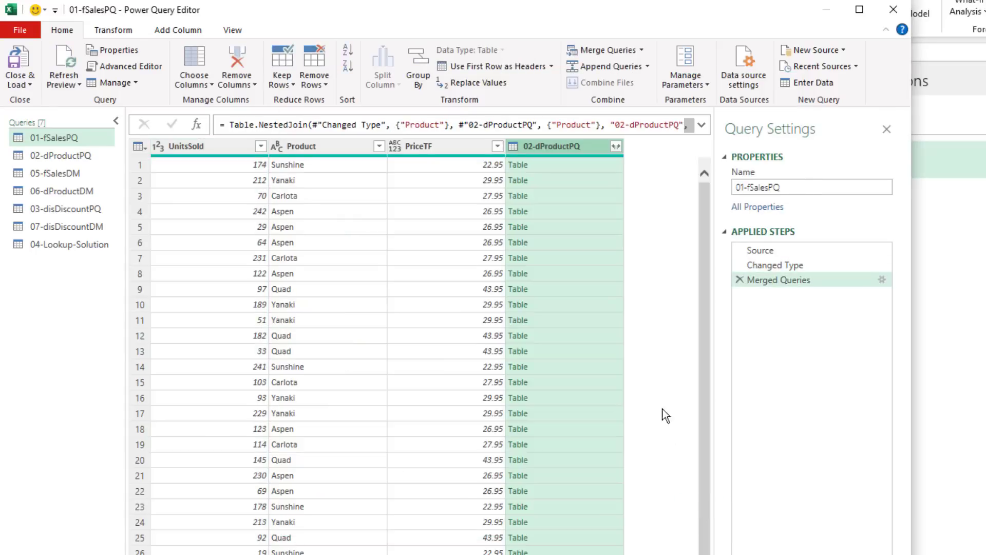
left_click(572, 167)
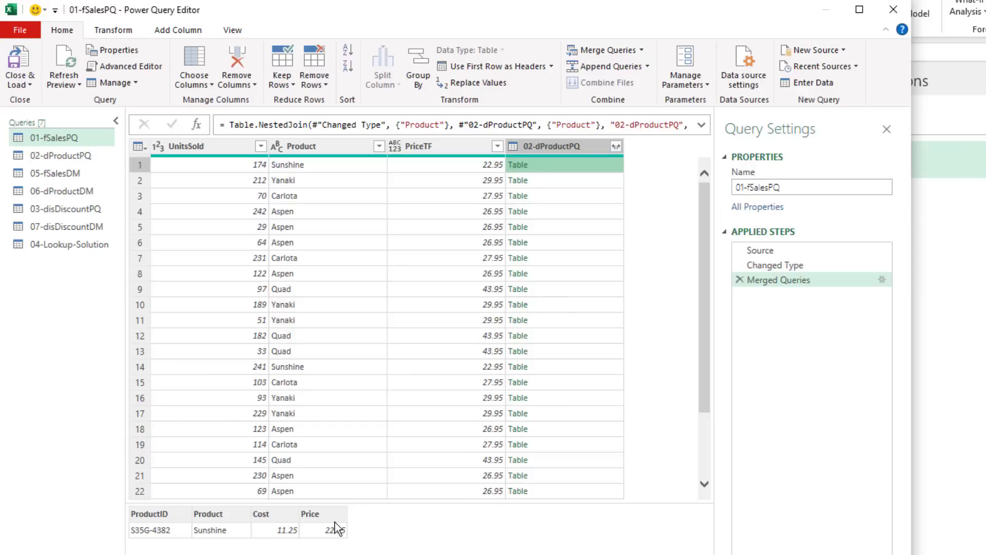
Expand the nested 02-dProductPQ column to only its Price column, without the original column name as prefix
left_click(617, 147)
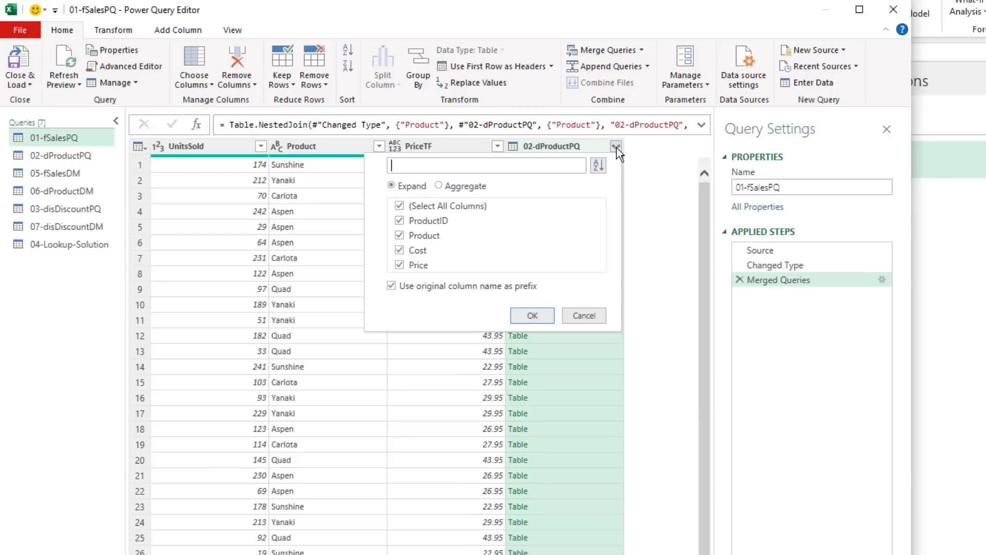
left_click(402, 290)
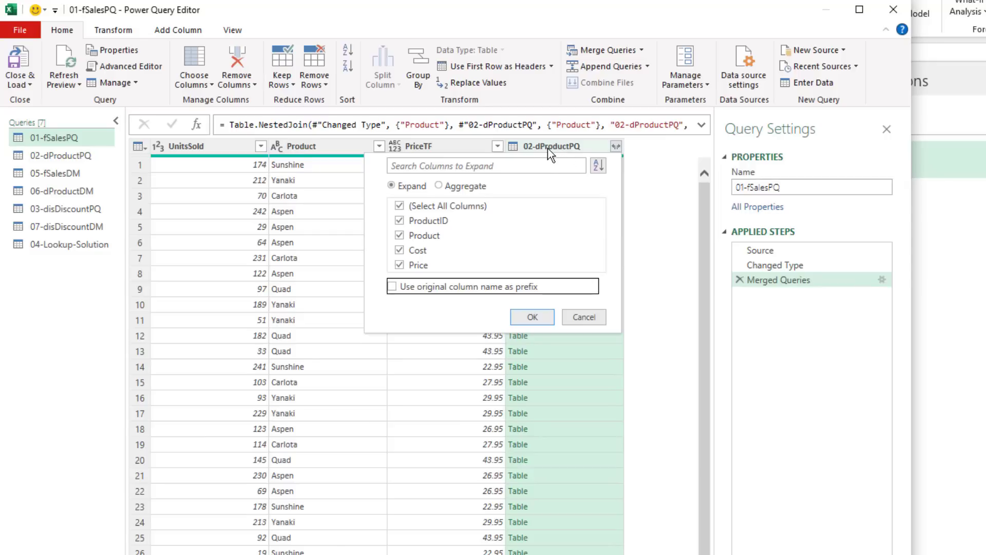
left_click(399, 205)
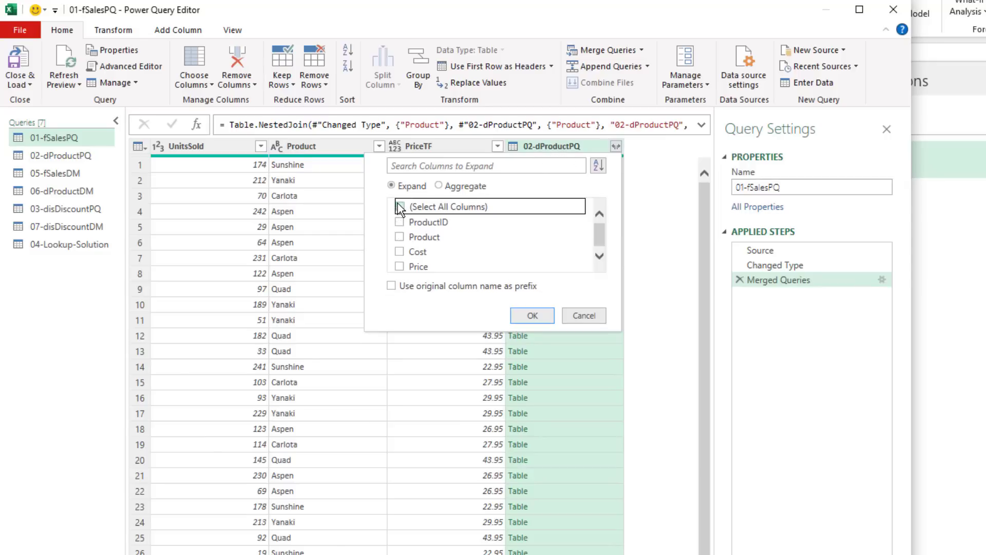
left_click(399, 266)
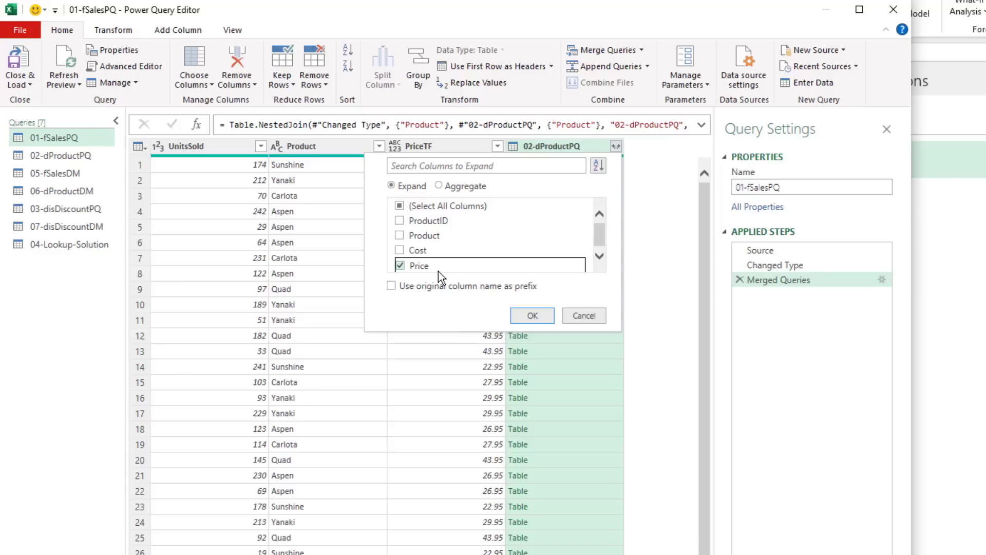
left_click(400, 252)
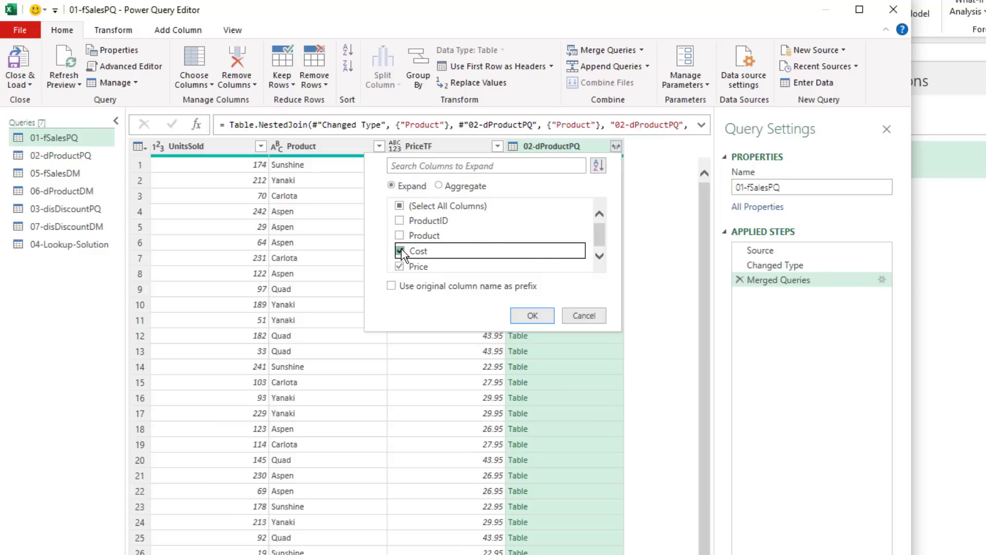
left_click(532, 315)
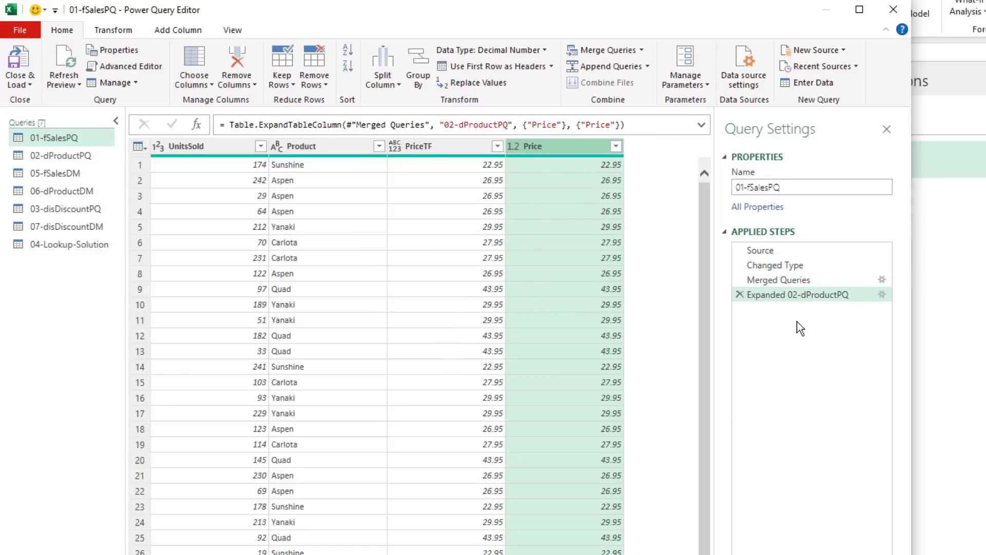
Compare the query before and after the expanded Price column, and close and load 01-fSalesPQ
left_click(778, 279)
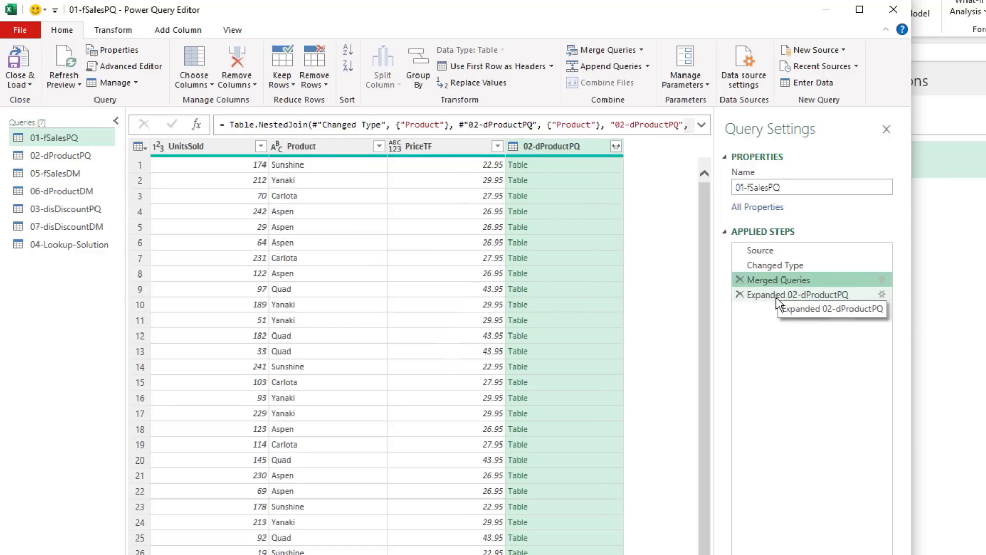
left_click(776, 296)
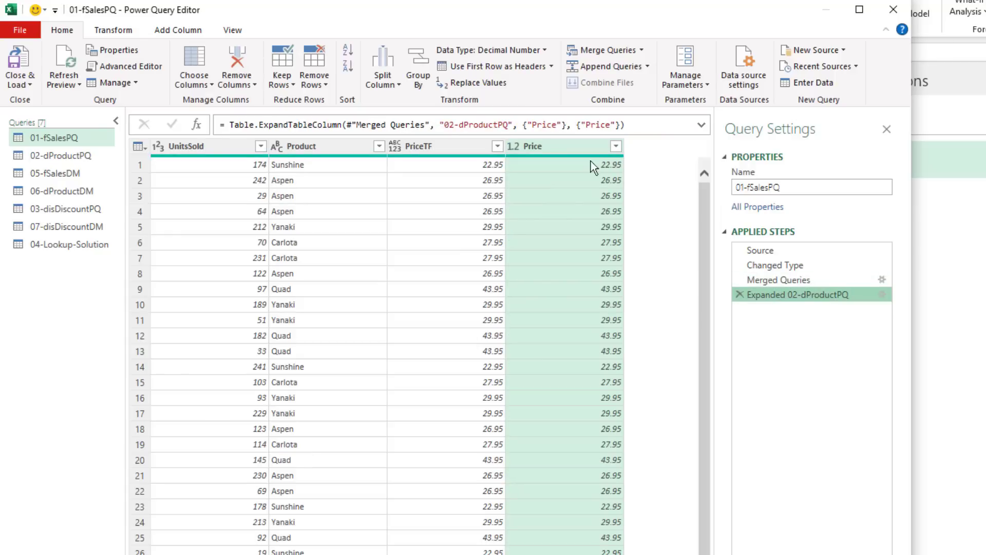
left_click(18, 60)
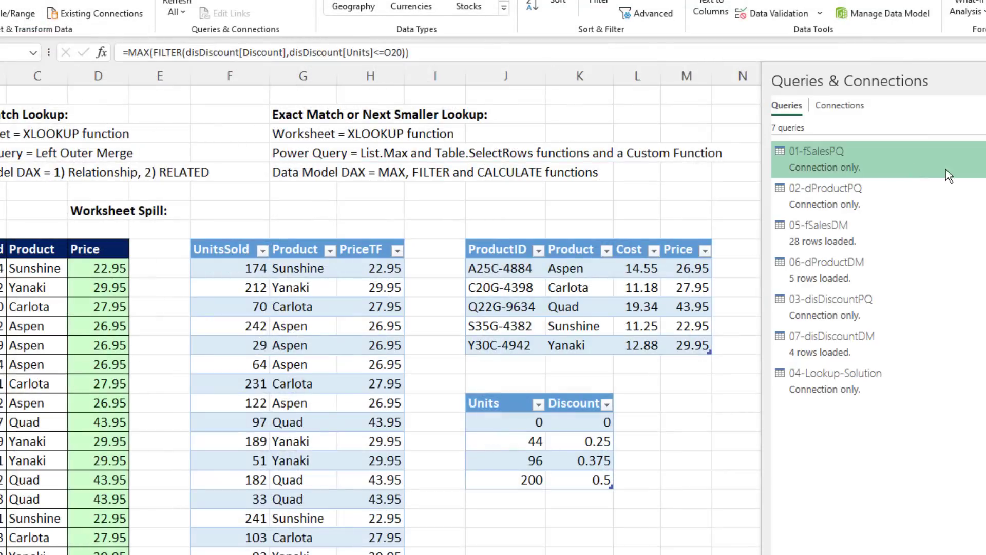
Reopen the 01-fSalesPQ query to review its applied steps, and close the Power Query Editor
mouse_move(938, 167)
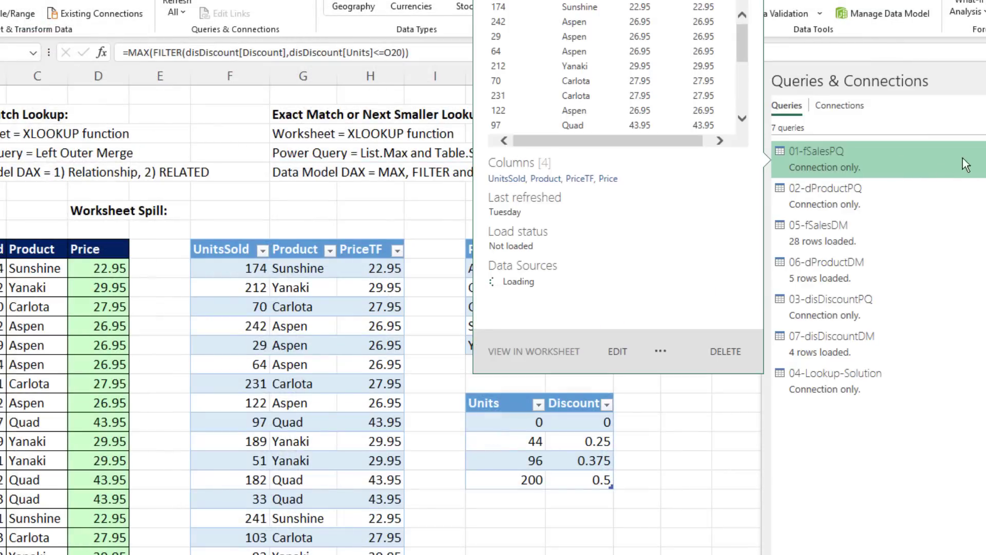
double_click(889, 165)
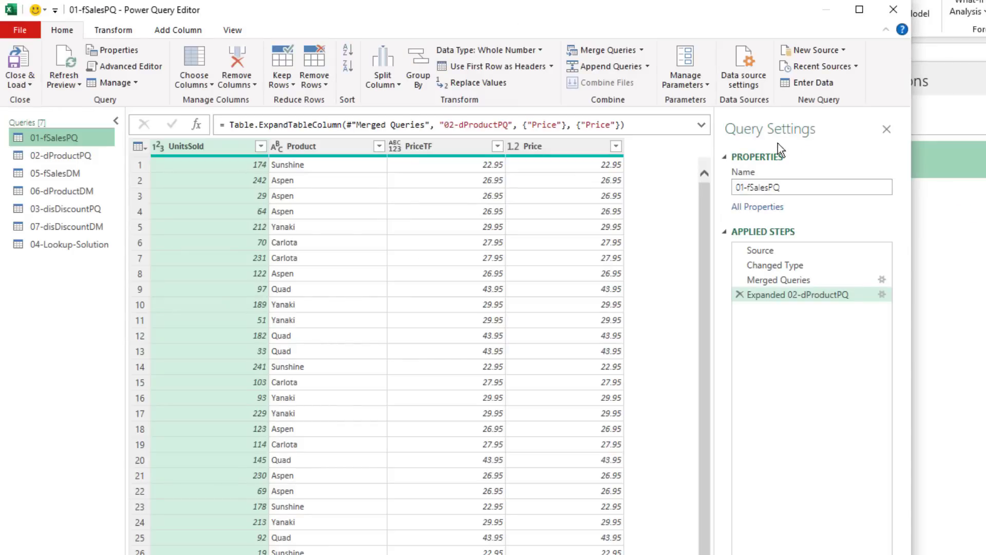
left_click(894, 10)
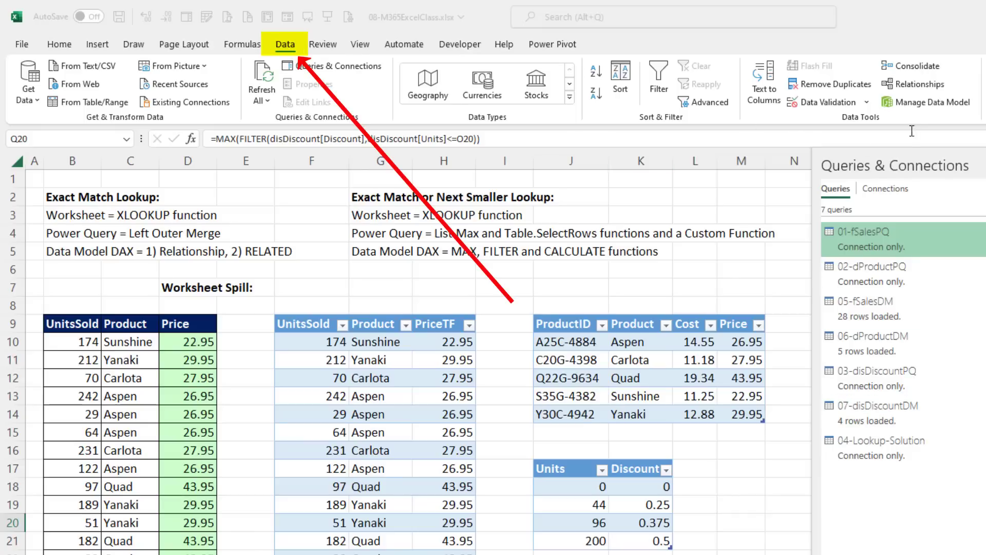
Open the Data Model in Power Pivot and review its three tables and the relationship between sales and products
left_click(934, 104)
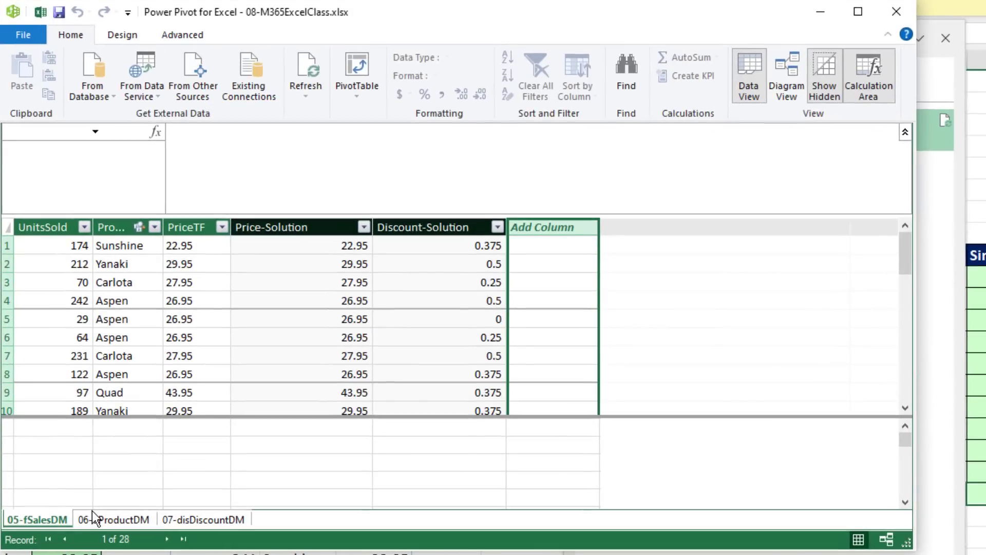
left_click(96, 520)
left_click(211, 520)
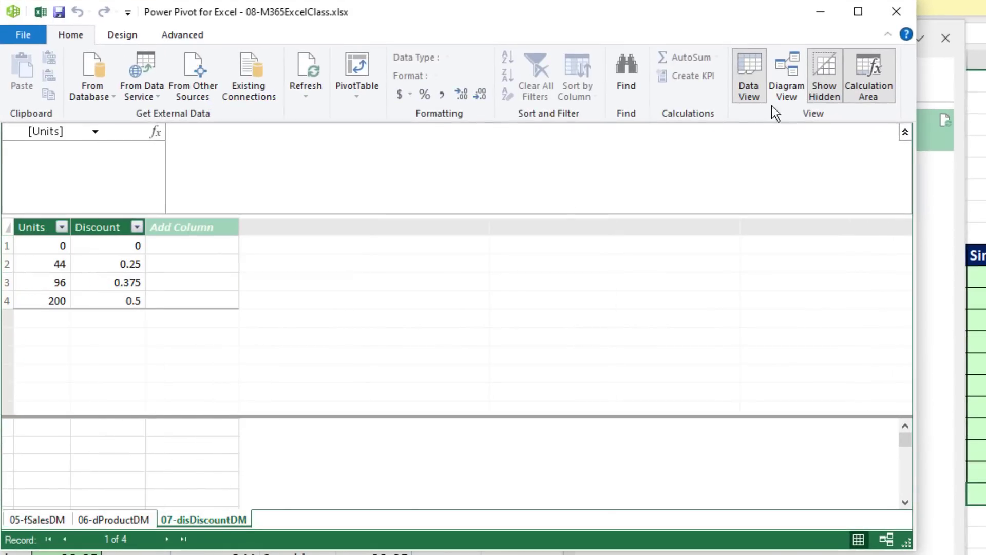
left_click(790, 93)
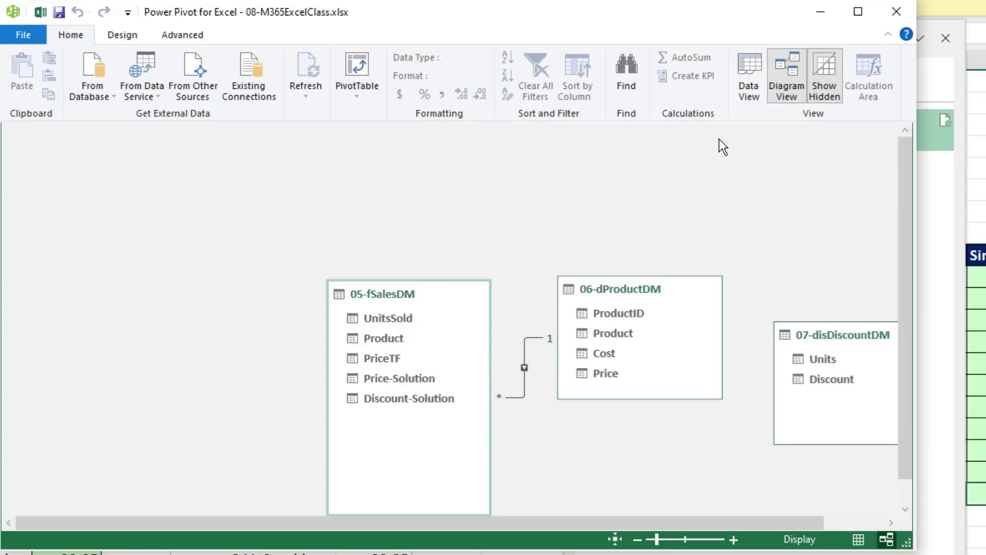
left_click(750, 76)
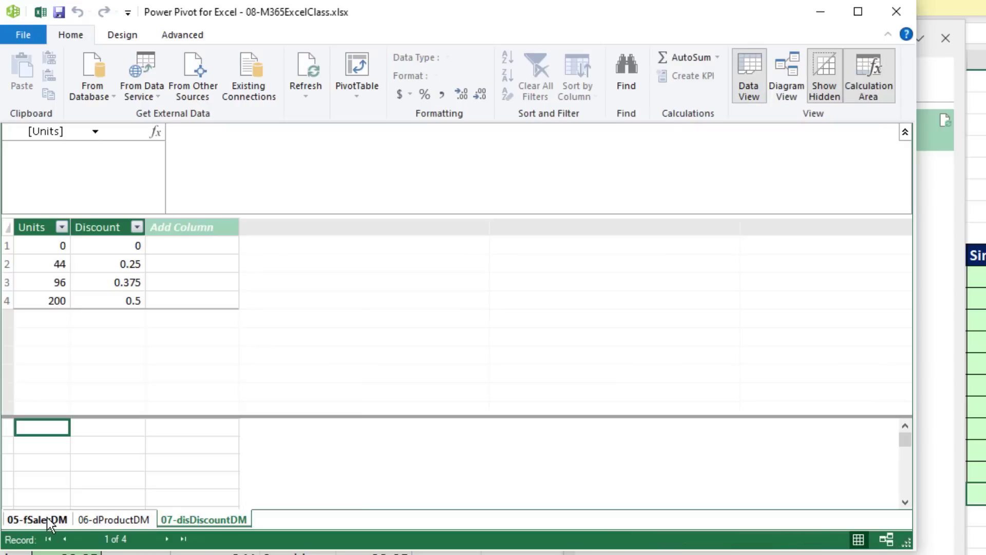
Add a new column named Price to the 05-fSalesDM table
left_click(48, 520)
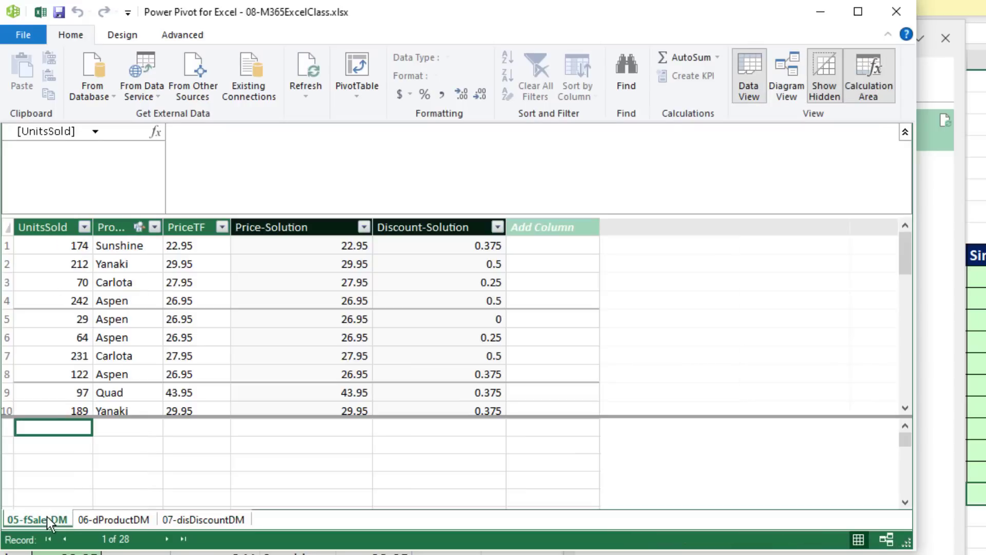
left_click(550, 228)
double_click(550, 228)
type("Price")
key("Return")
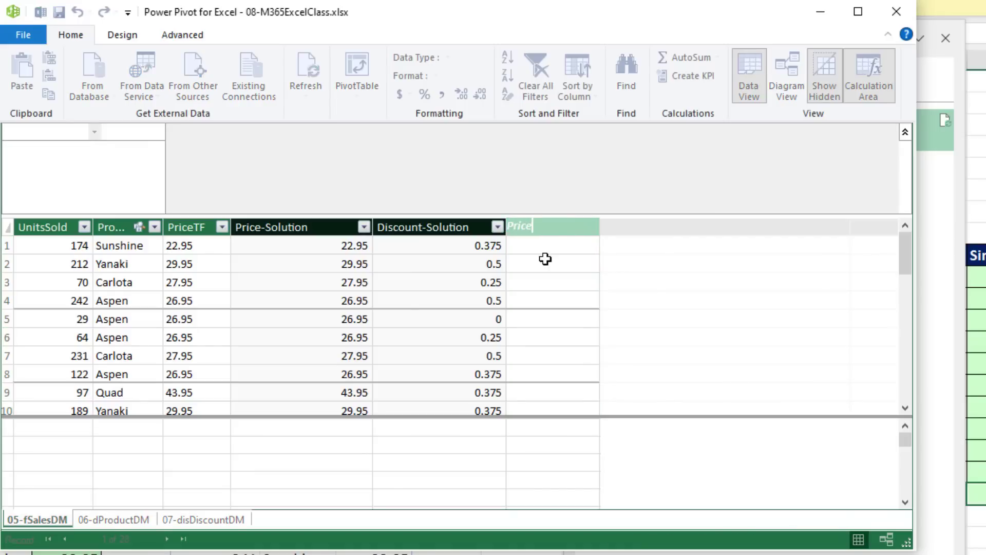
Enter the formula =RELATED('06-dProductDM'[Price]) for the Price column
left_click(208, 135)
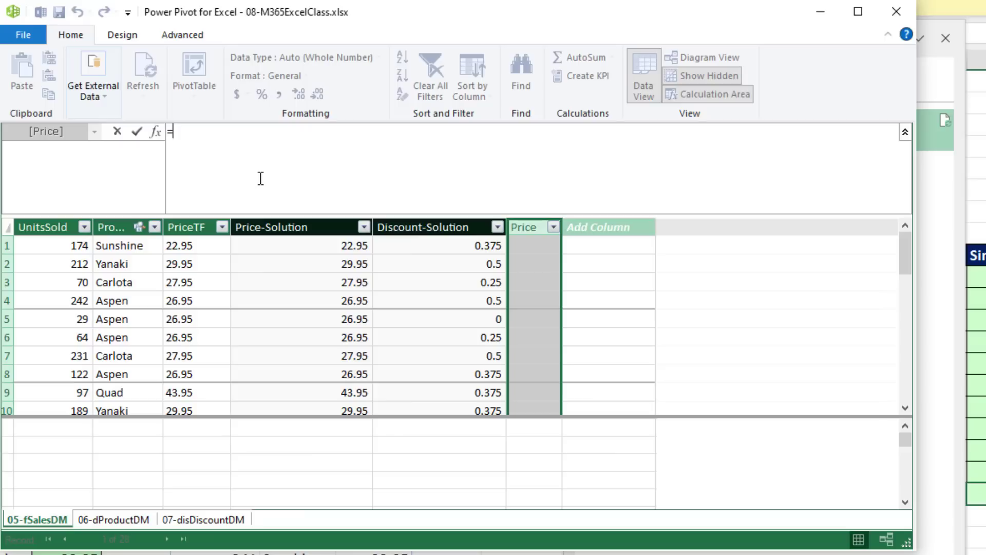
type("rel")
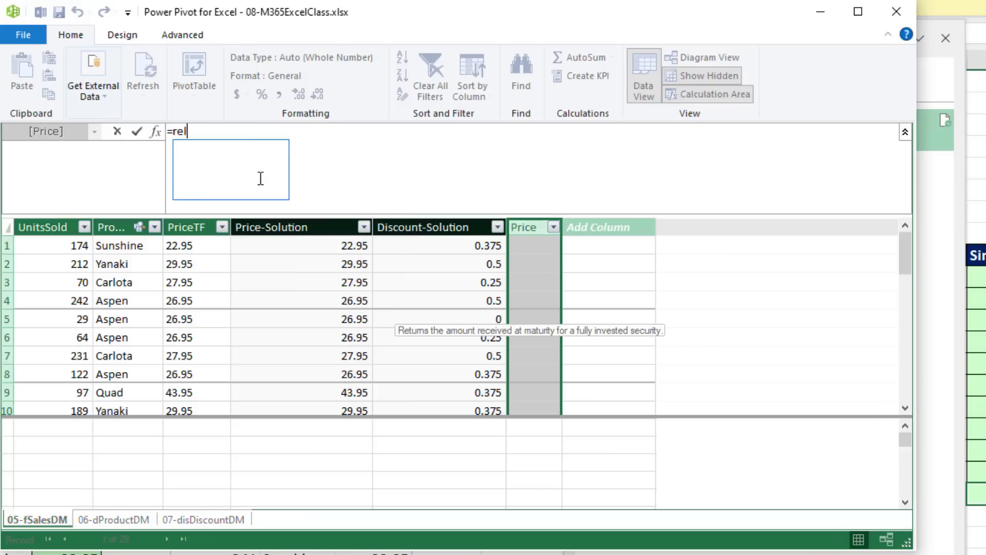
key("Tab")
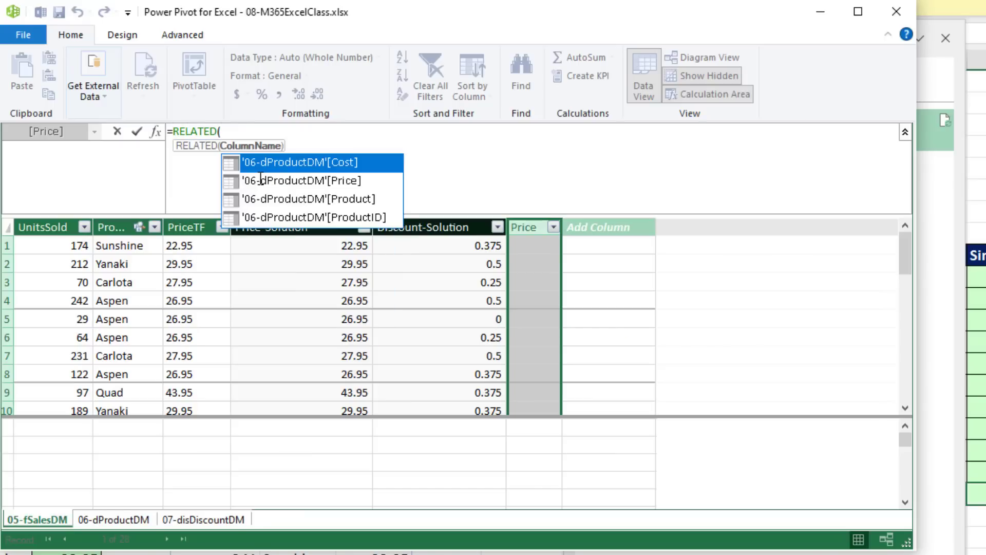
key("Down")
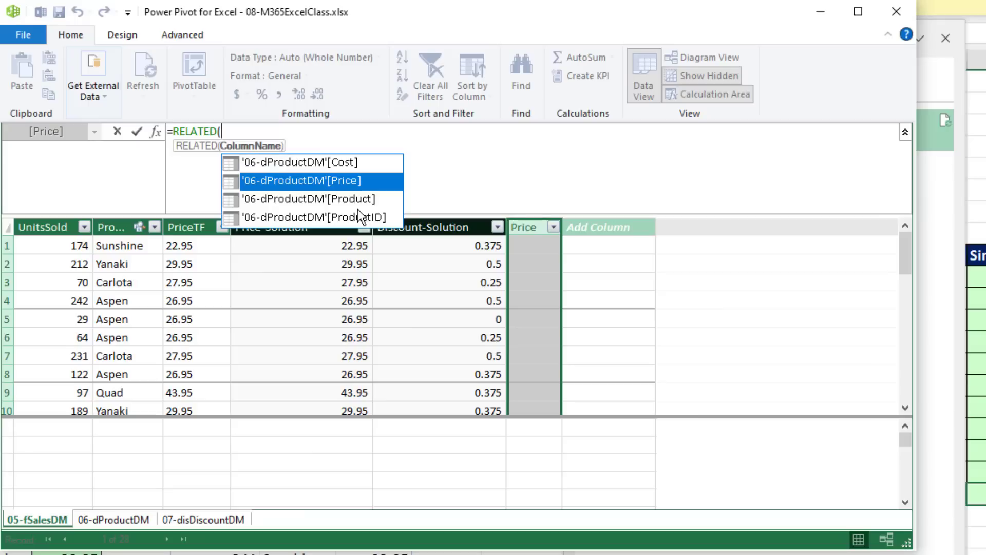
key("Tab")
type(")")
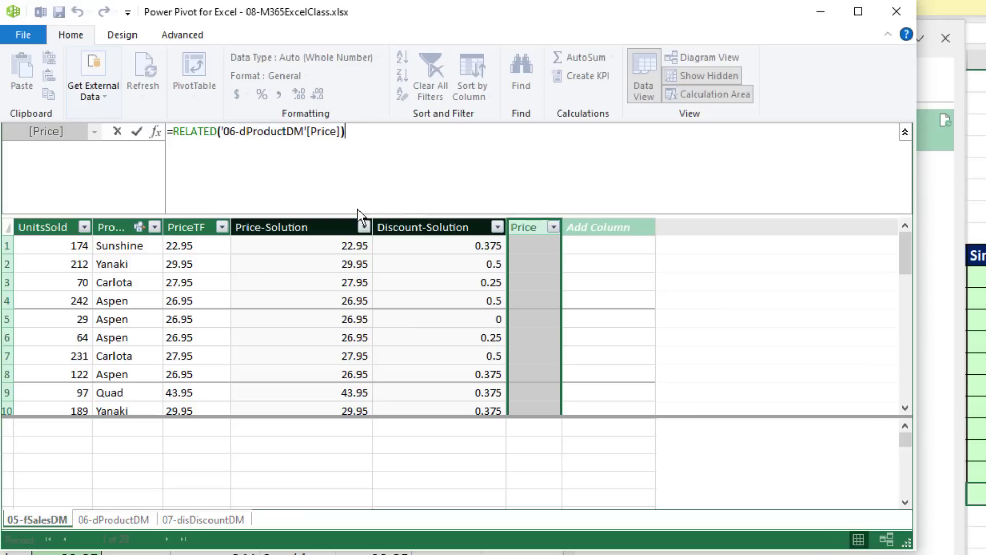
key("Return")
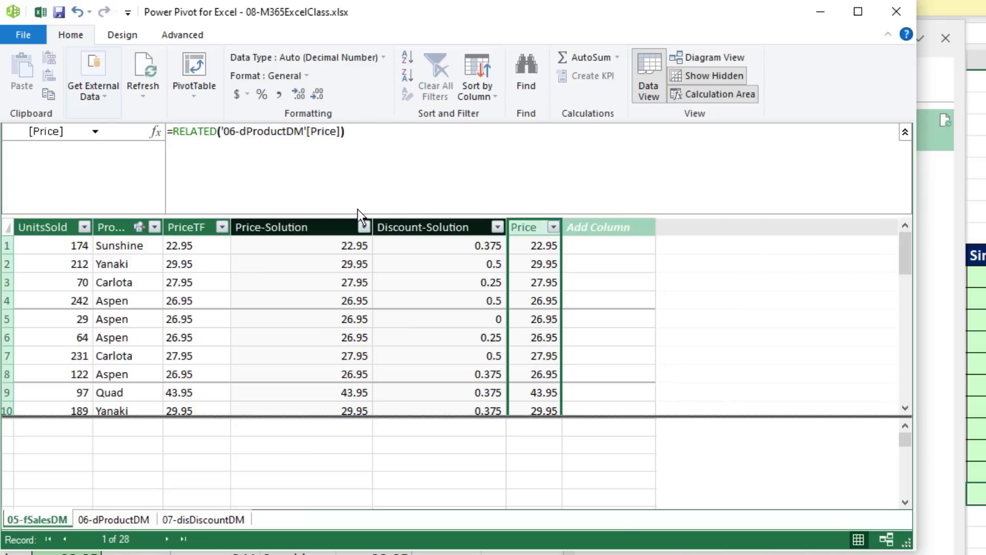
Check the relationship between 05-fSalesDM and 06-dProductDM in the diagram, and return to the Price column's first value
left_click(696, 57)
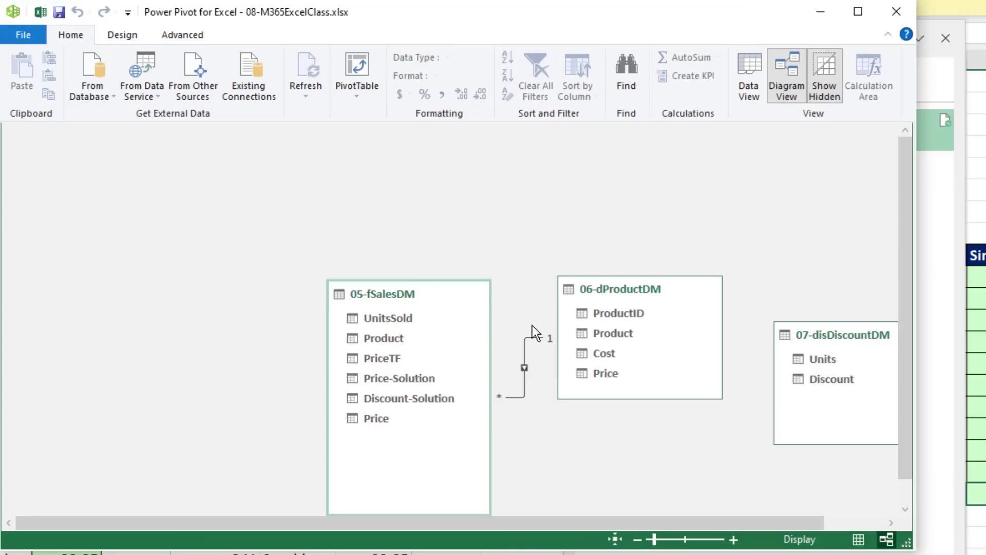
left_click(755, 93)
left_click(533, 245)
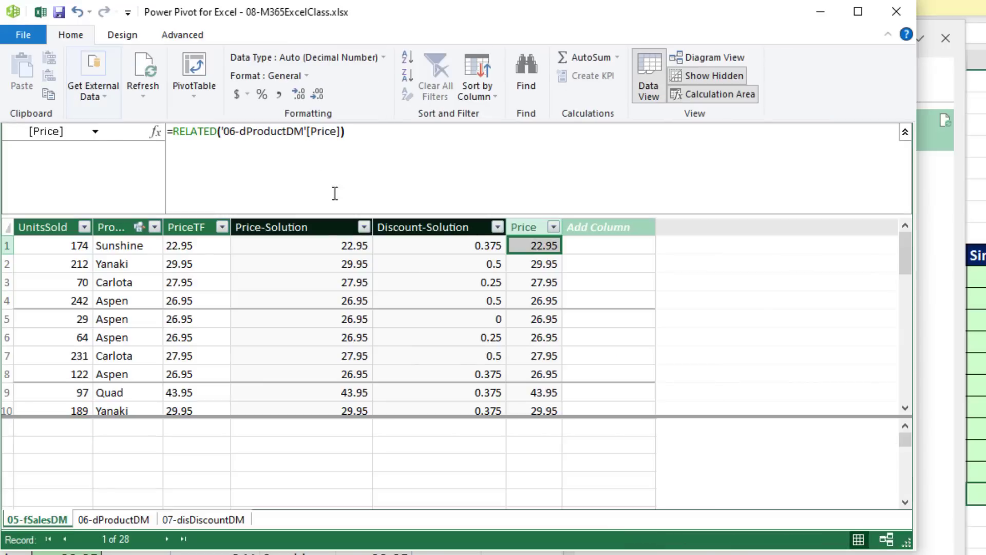
Save the workbook from Power Pivot and close the Data Model window
key("ctrl+s")
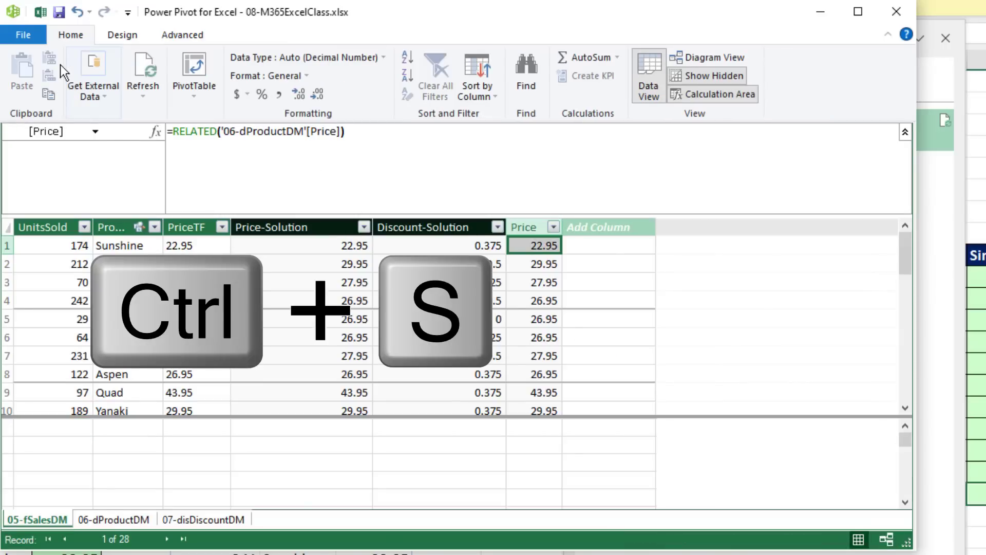
left_click(894, 10)
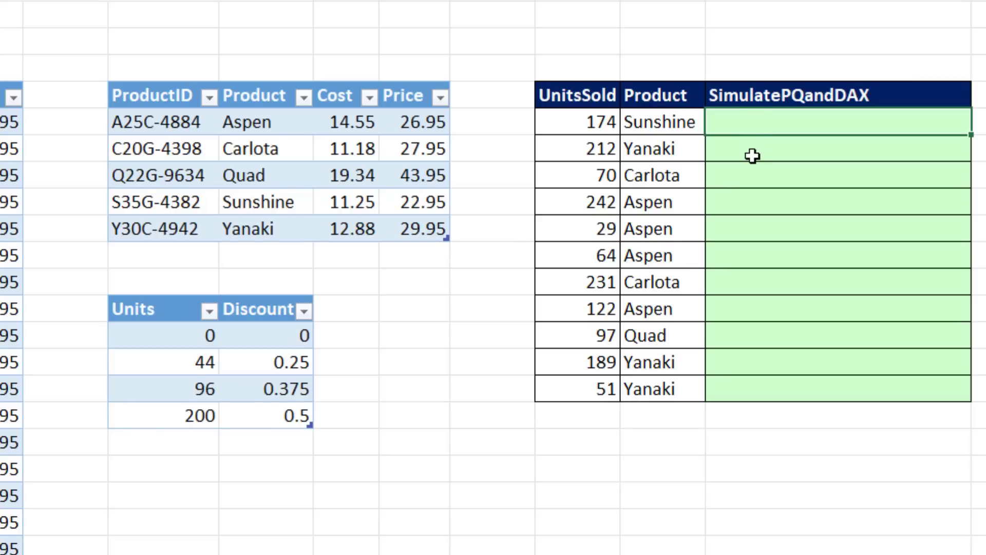
Compare each Units threshold in the discount table with the first sale's 174 units sold
left_click(751, 174)
left_click(750, 124)
left_click(152, 337)
left_click(162, 365)
left_click(160, 390)
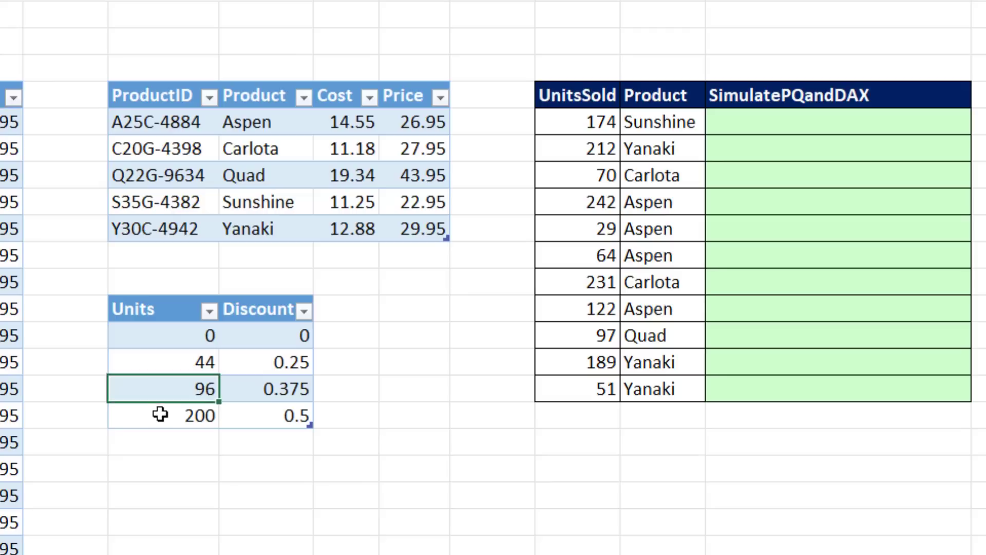
left_click(157, 411)
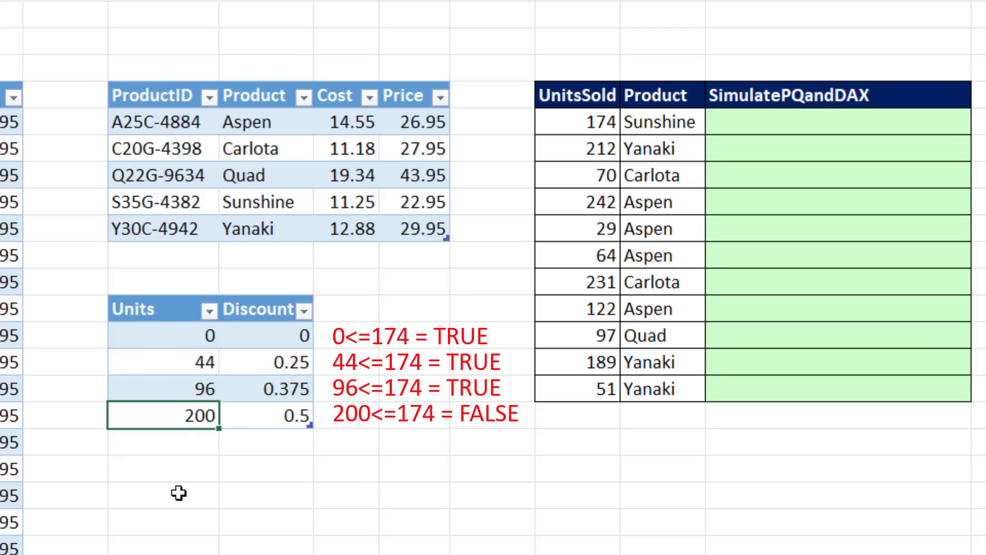
left_click(197, 338)
left_click(194, 365)
left_click(183, 390)
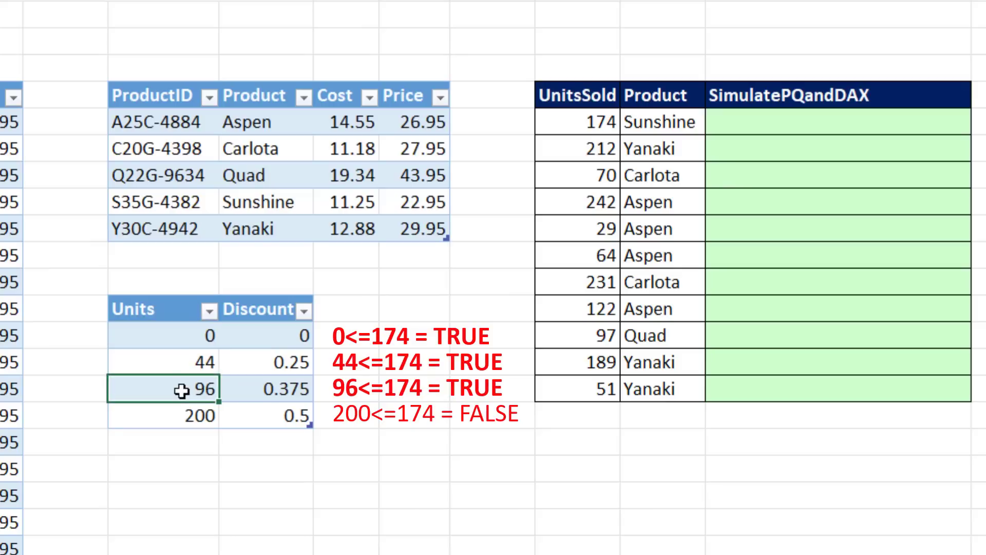
left_click(185, 414)
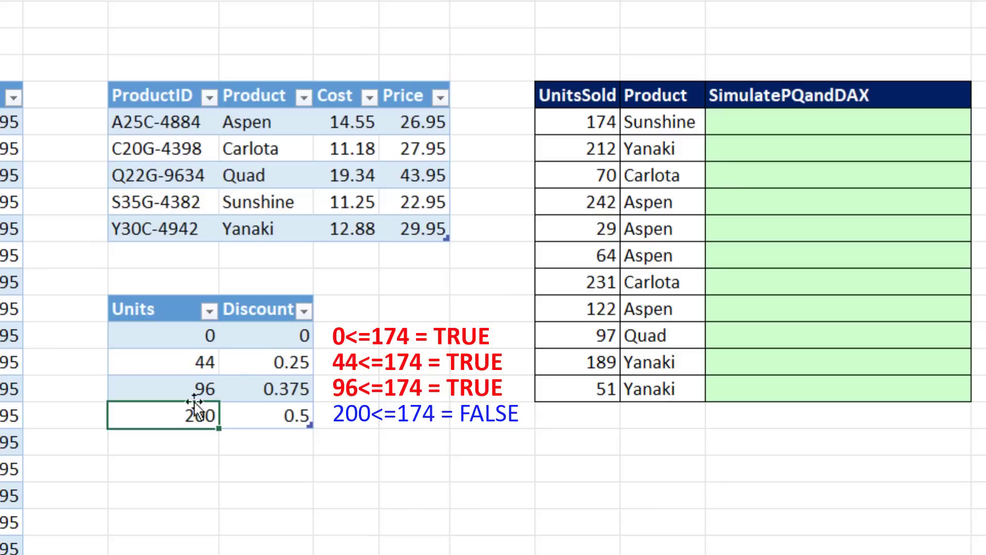
Examine the thresholds 0, 44 and 96 and their discounts, and select the first SimulatePQandDAX cell
left_click_drag(177, 336, 195, 384)
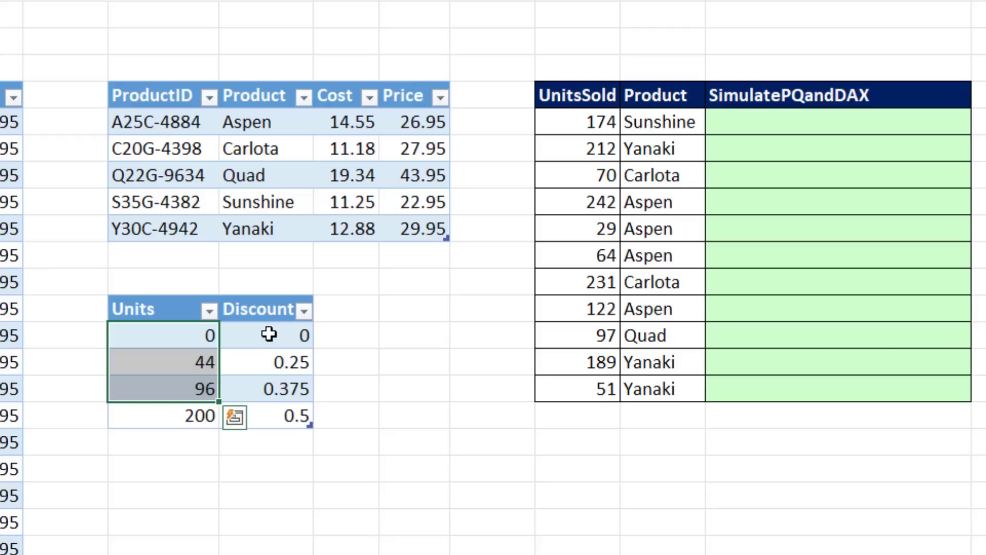
left_click_drag(269, 335, 269, 380)
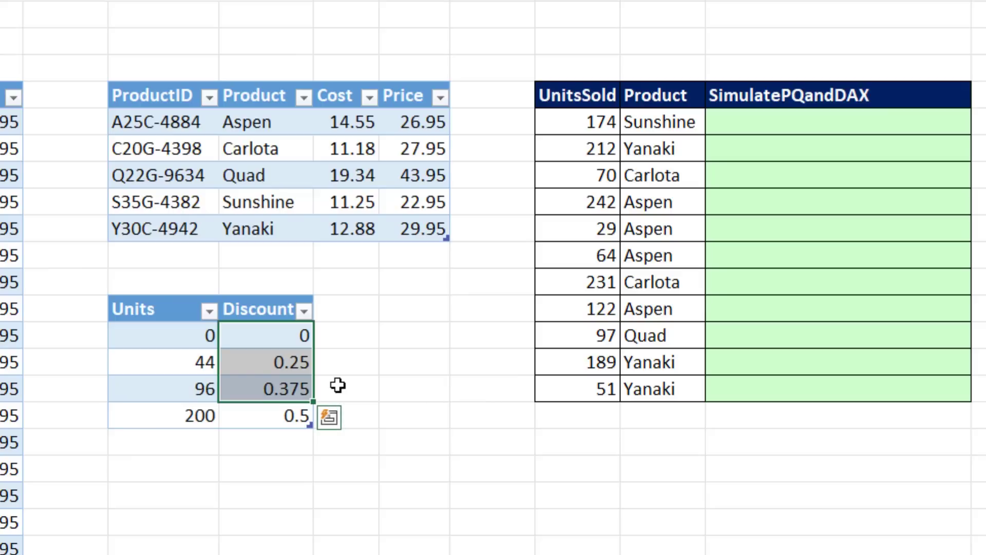
left_click(766, 126)
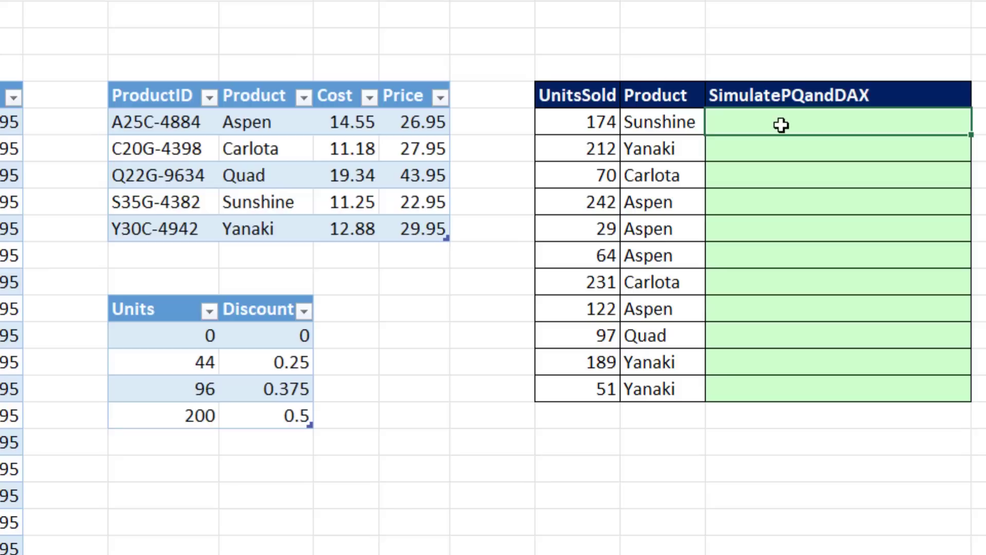
Enter =FILTER(disDiscount[Discount],disDiscount[Units]<=O10) in the first SimulatePQandDAX cell
type("=fil")
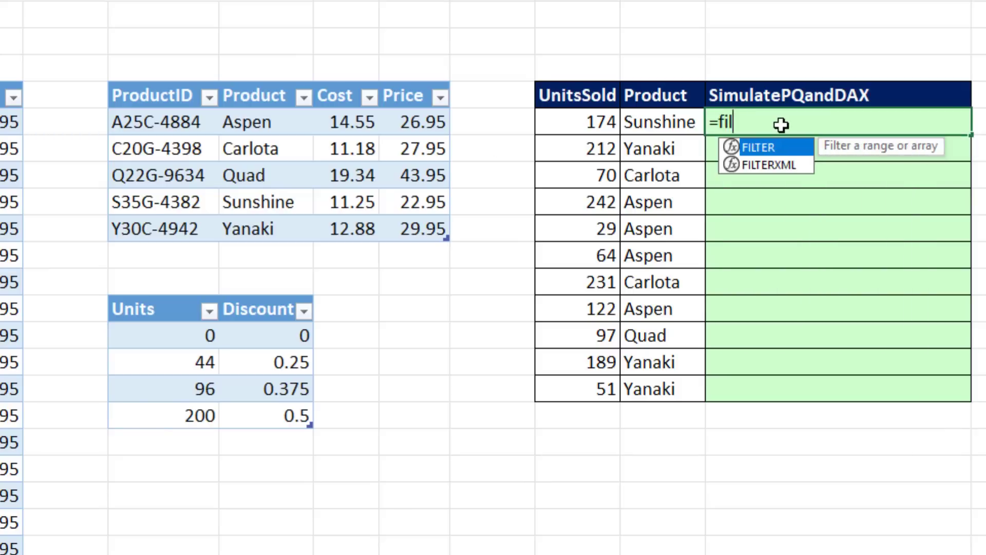
key("Tab")
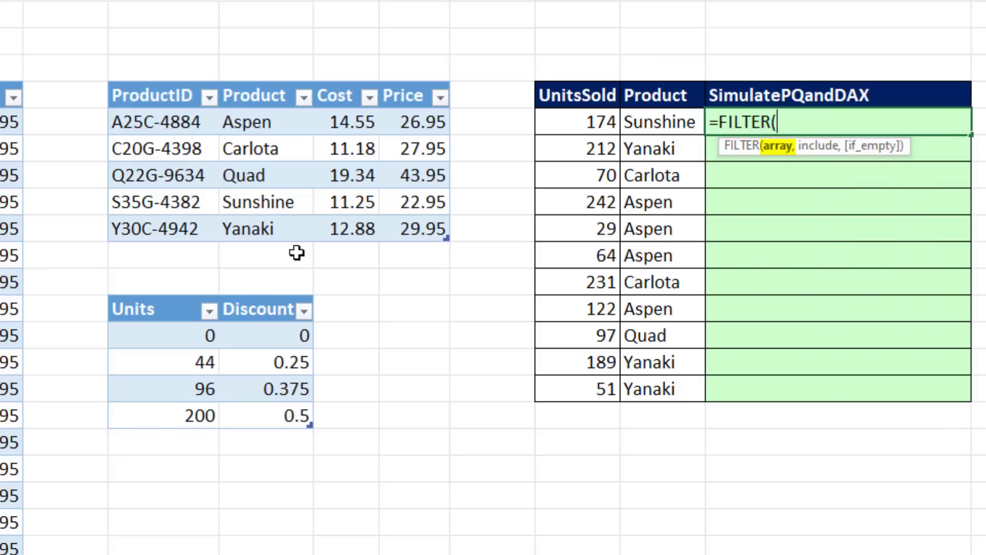
left_click_drag(264, 334, 260, 414)
type(",")
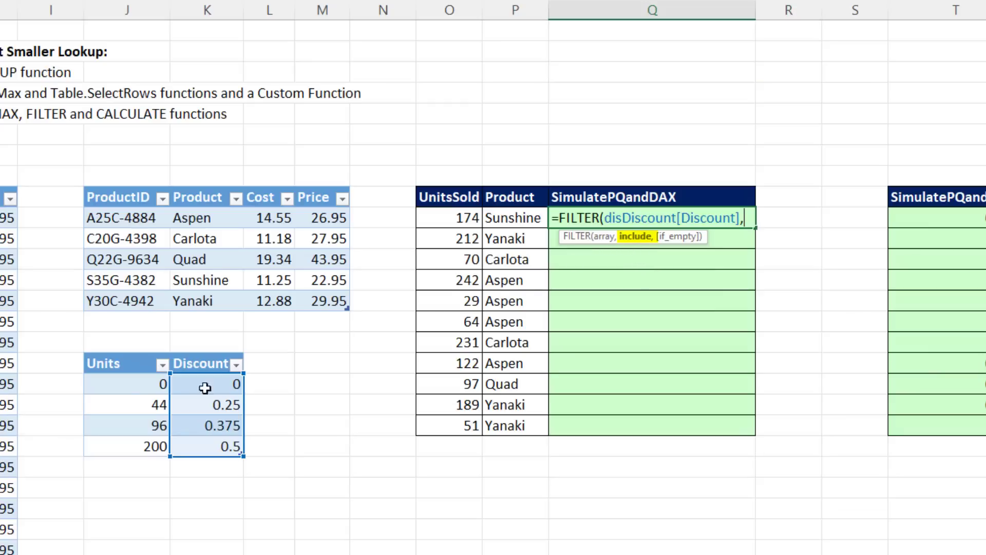
left_click_drag(119, 384, 123, 445)
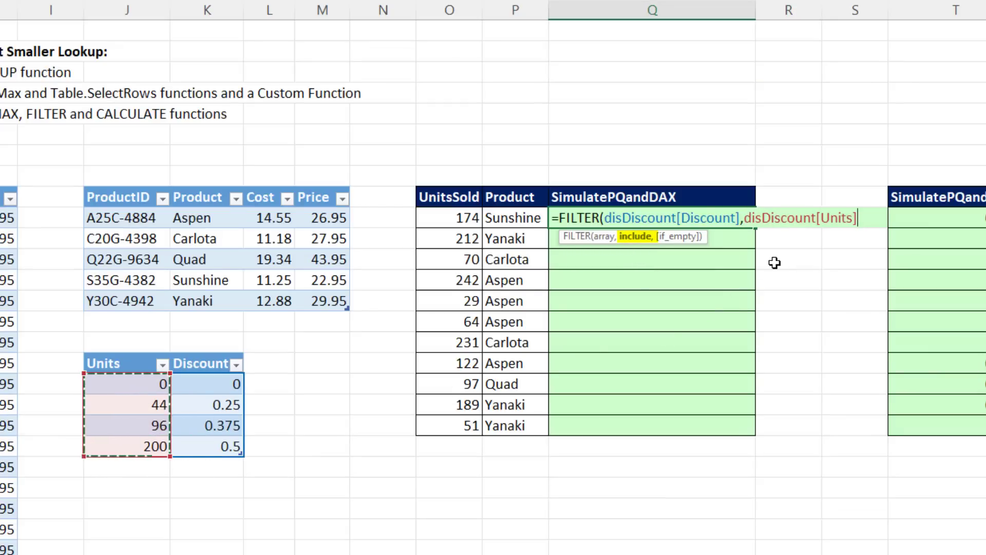
type("<=")
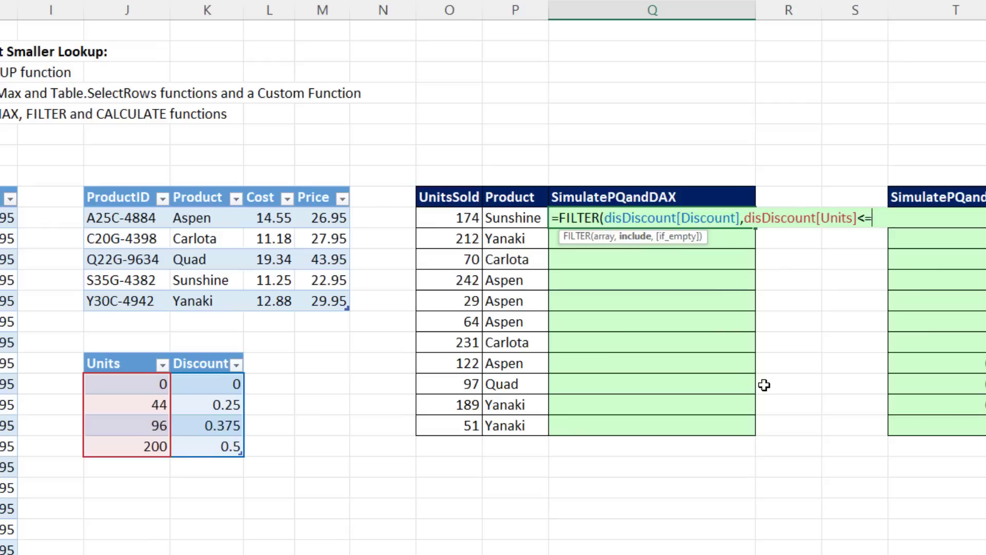
left_click(442, 220)
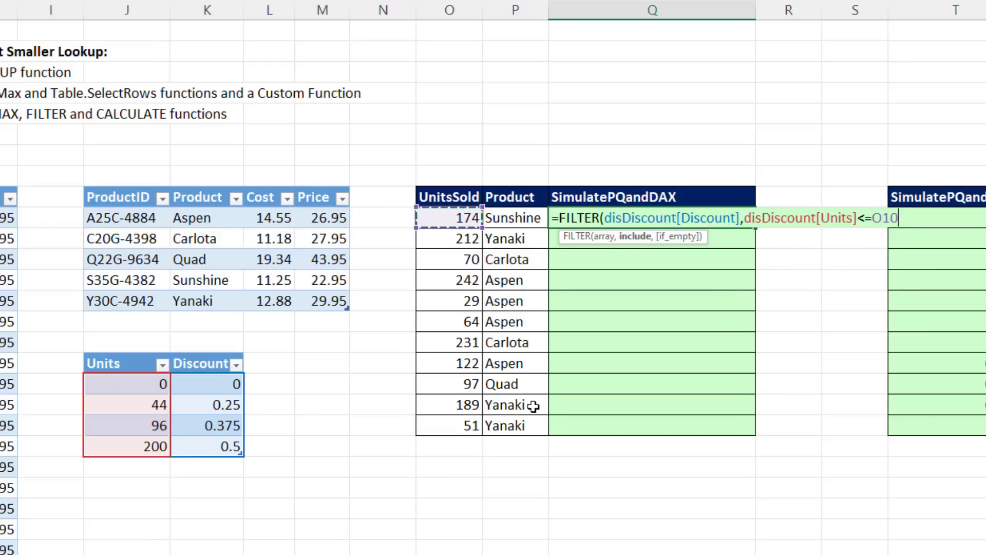
type(")")
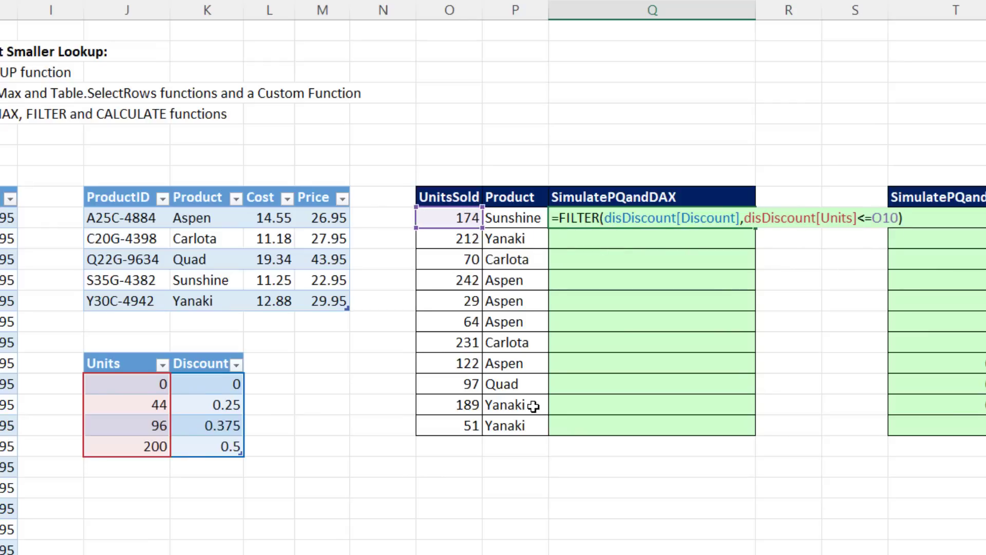
key("Return")
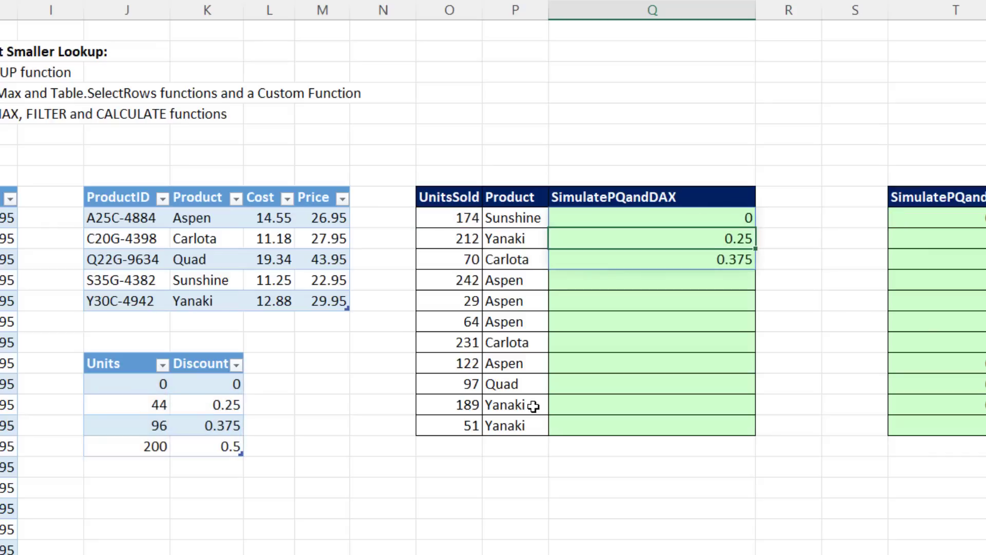
Try to copy the FILTER formula down one row from the first SimulatePQandDAX cell, and undo the copy
left_click(719, 218)
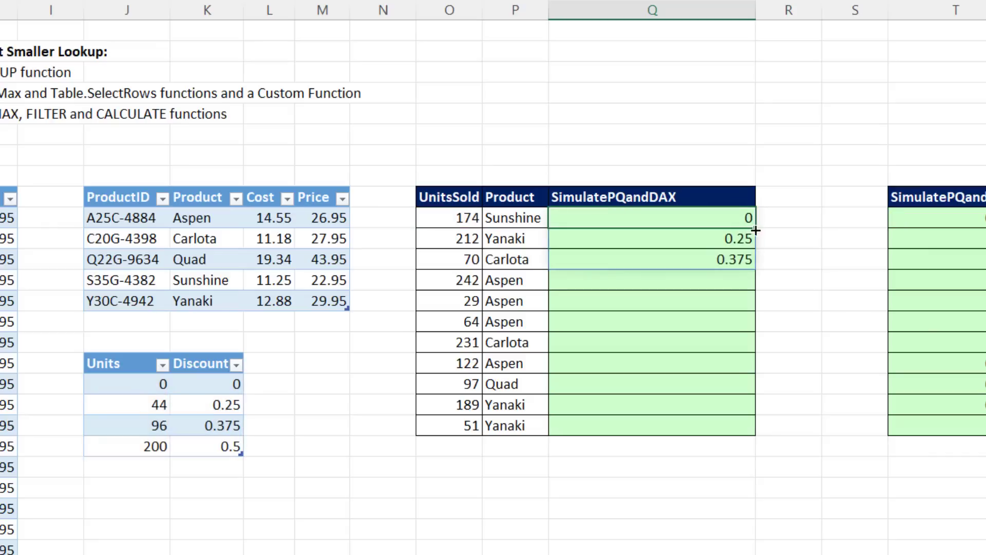
left_click_drag(756, 230, 755, 248)
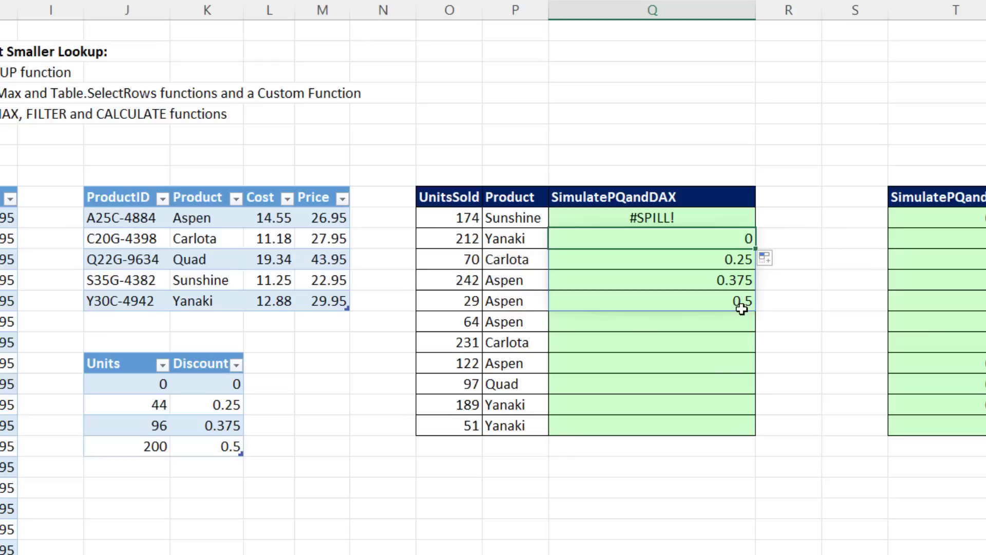
key("ctrl+z")
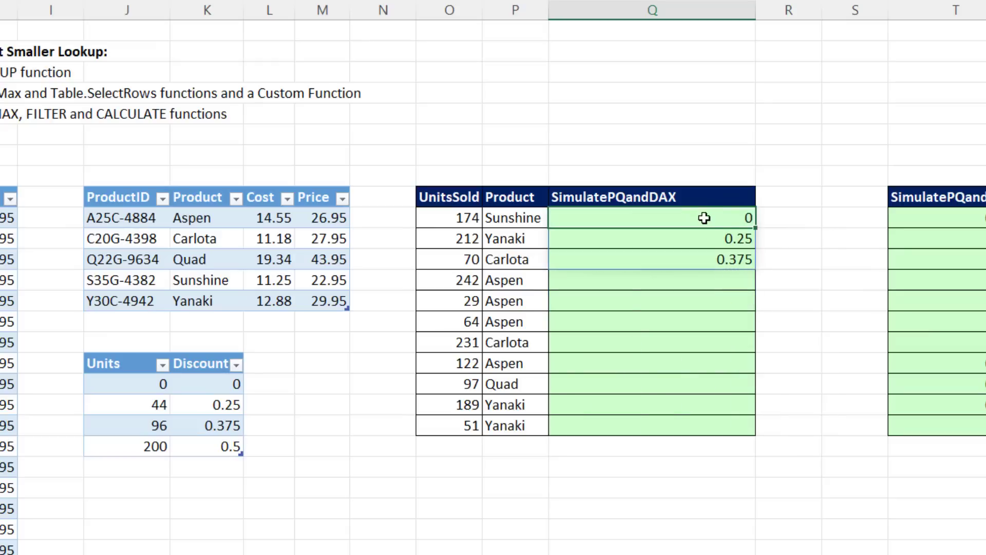
Wrap the first SimulatePQandDAX cell's FILTER formula in MAX and fill it down the whole column
key("F2")
key("Home")
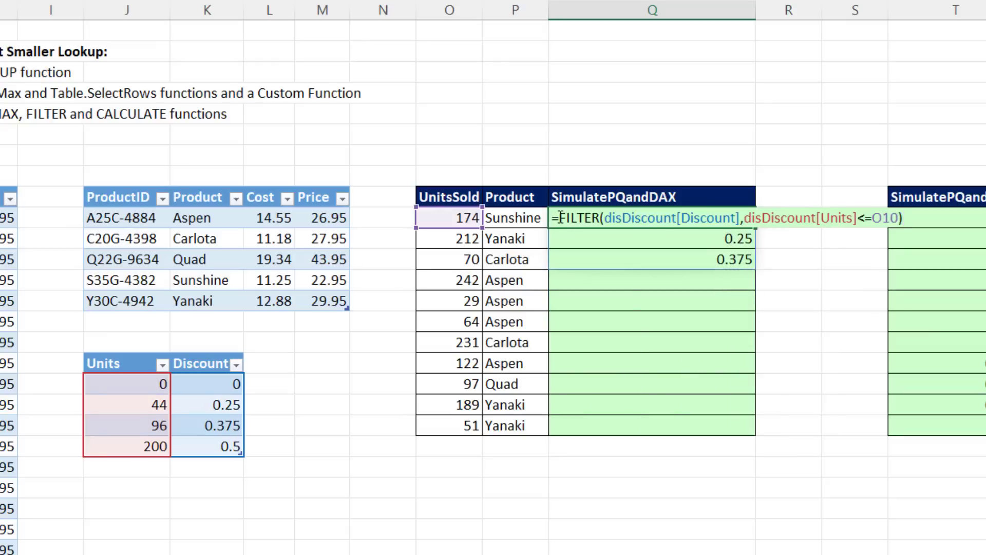
type("MAX(")
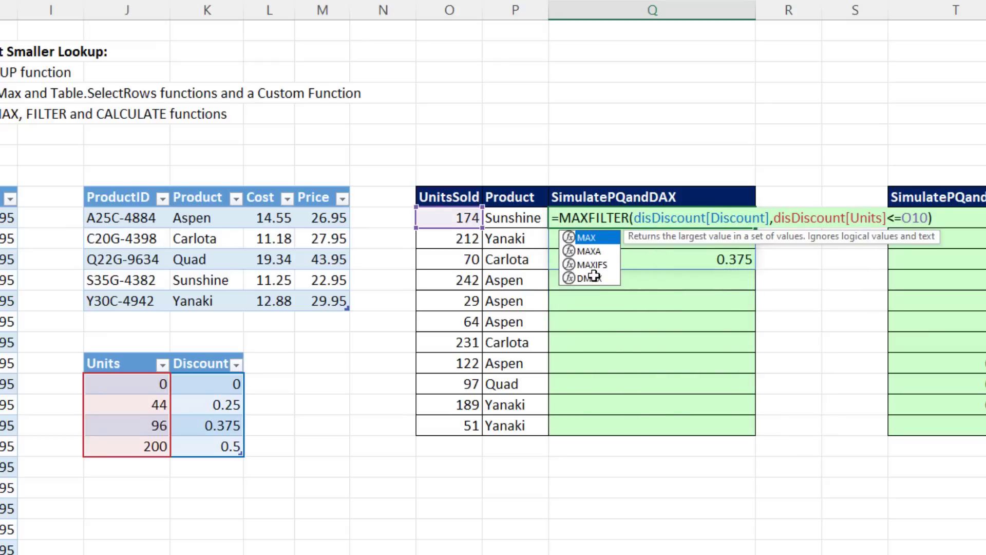
key("End")
type(")")
key("ctrl+Return")
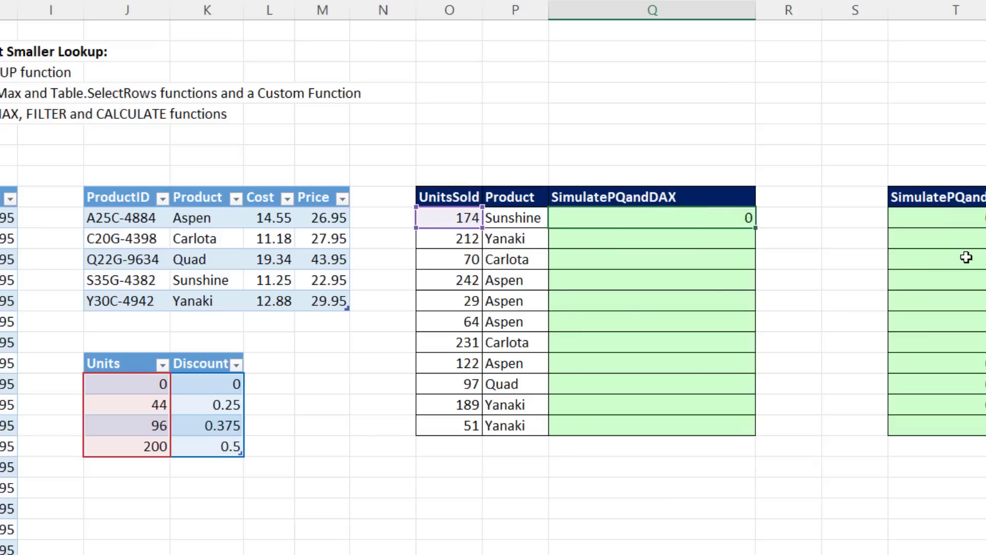
double_click(761, 221)
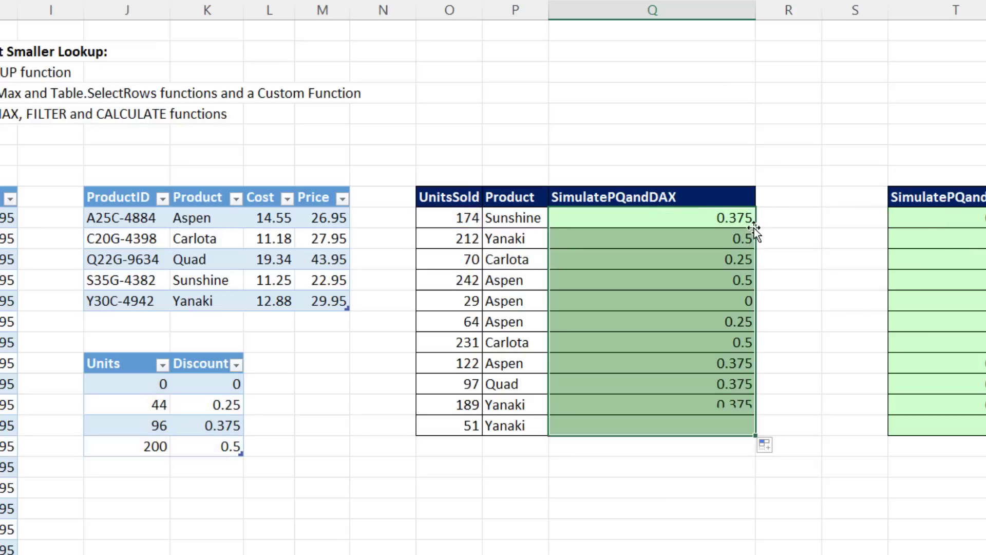
Check the cell references of the MAX and FILTER formula in the last SimulatePQandDAX cell
left_click(595, 425)
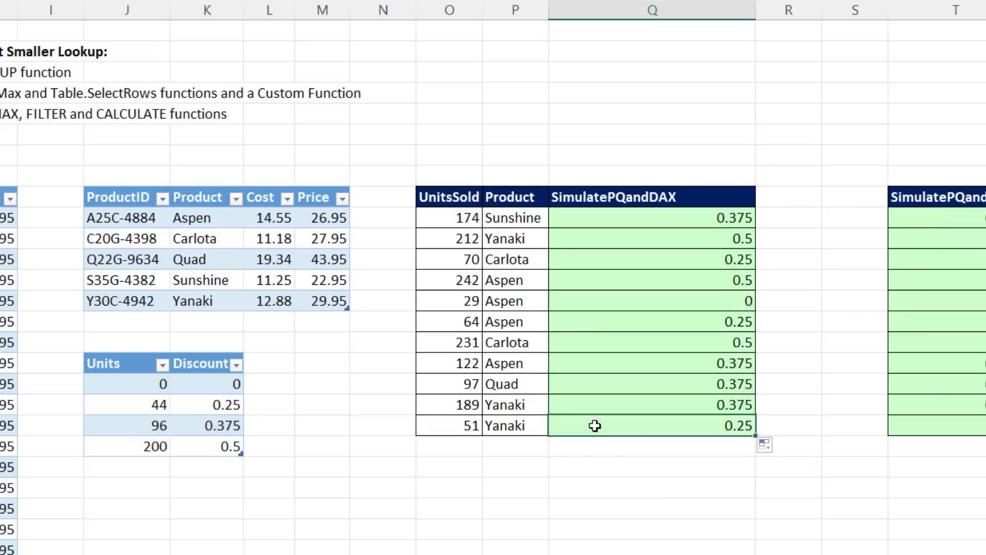
key("F2")
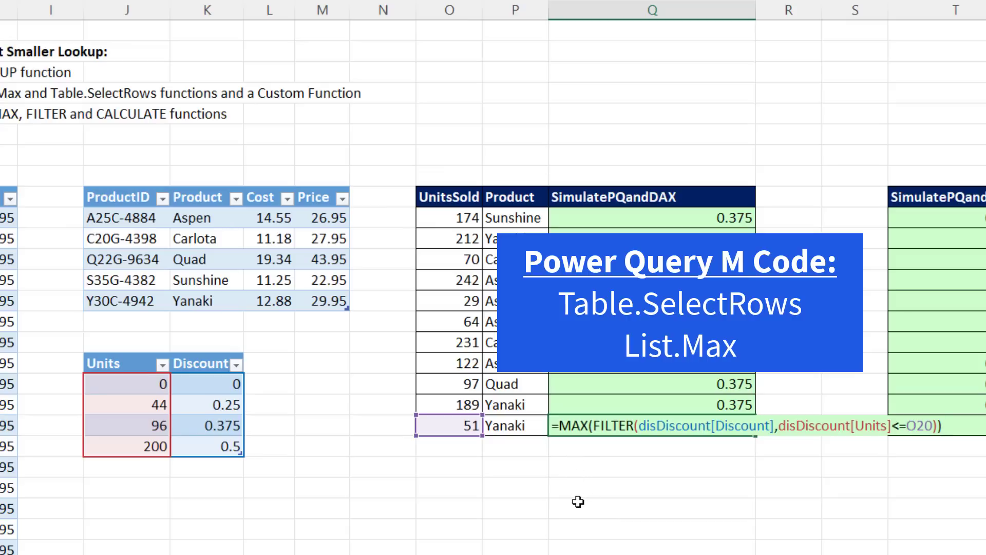
key("ctrl+Return")
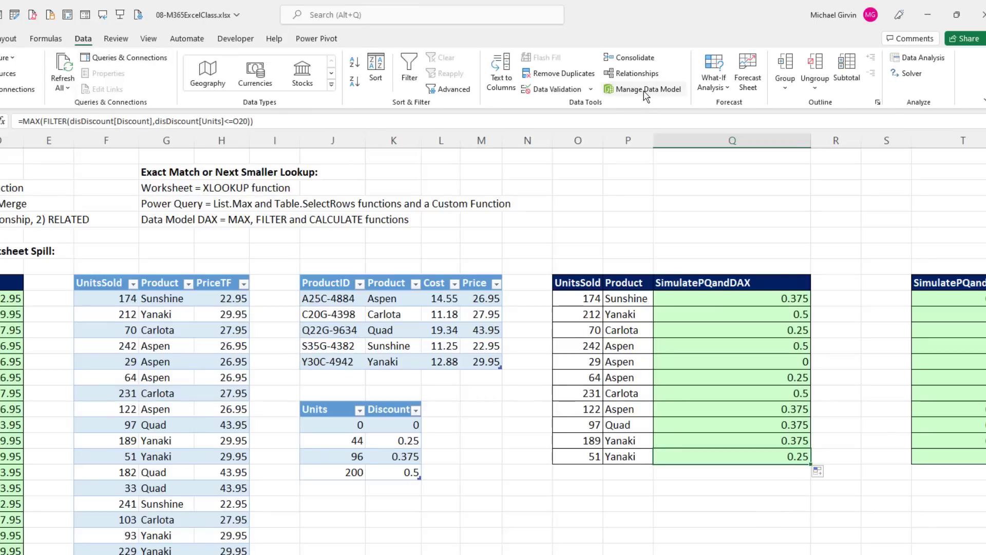
Open the Data Model in Power Pivot, examine how 07-disDiscountDM relates to 05-fSalesDM in the diagram, and return to the data view
left_click(646, 96)
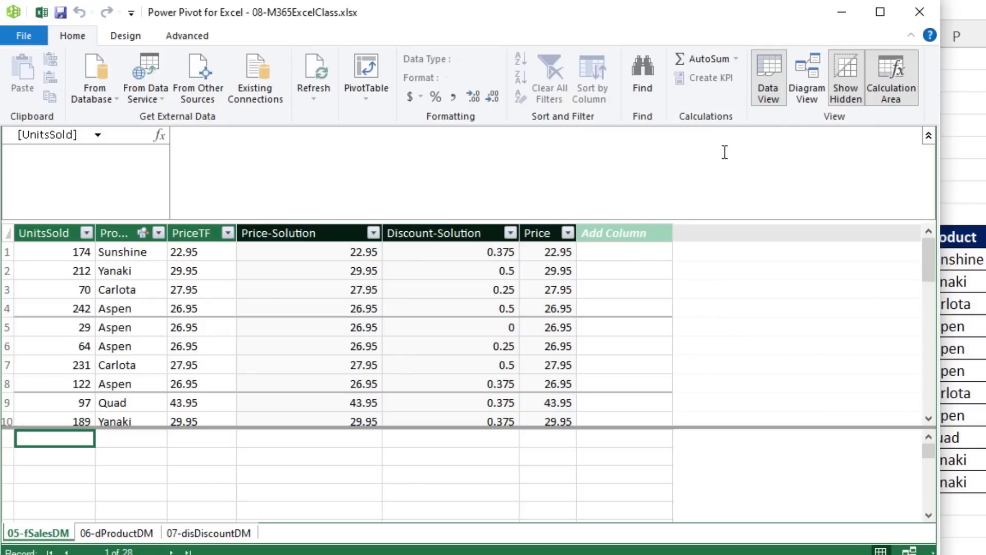
left_click(805, 91)
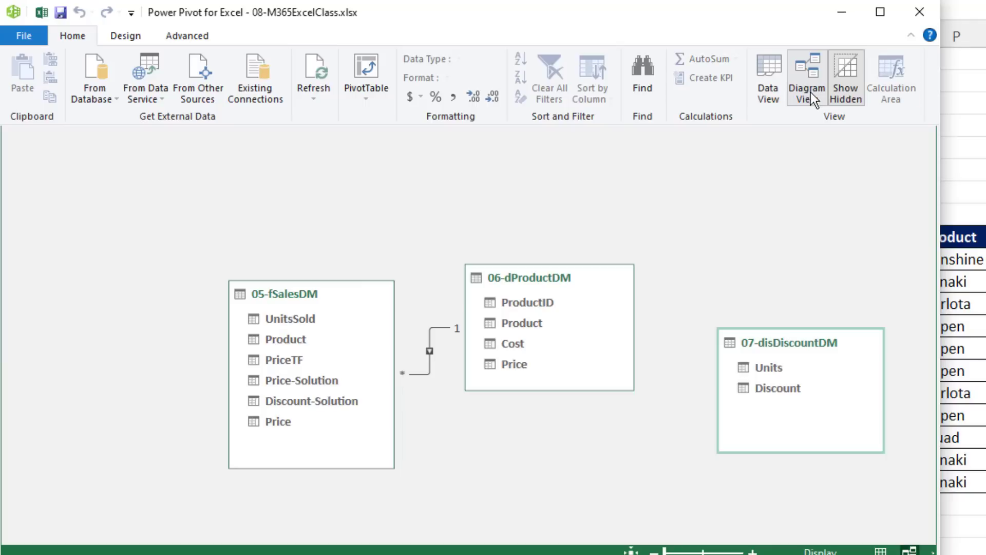
mouse_move(796, 344)
left_mouse_down()
mouse_move(770, 353)
mouse_move(782, 349)
left_mouse_up()
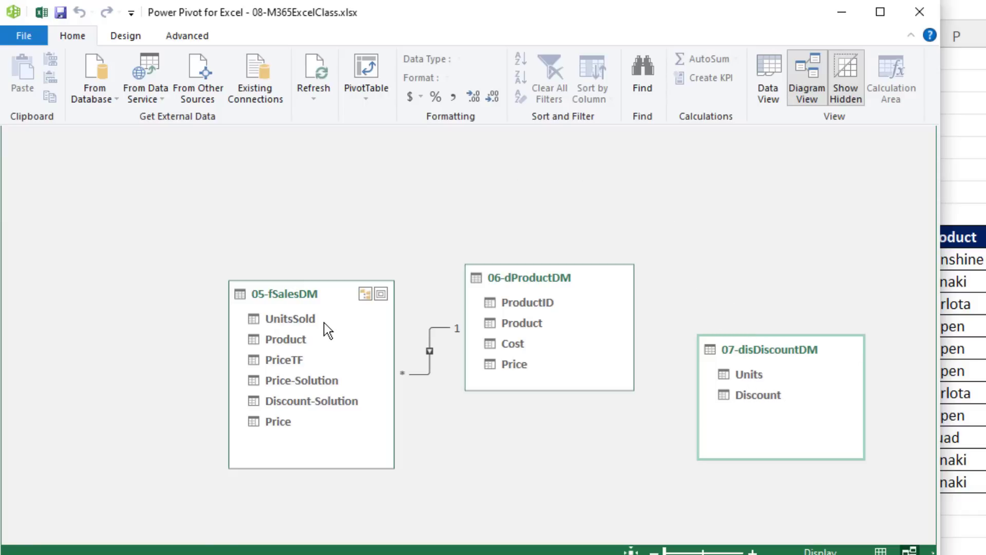
left_click(766, 94)
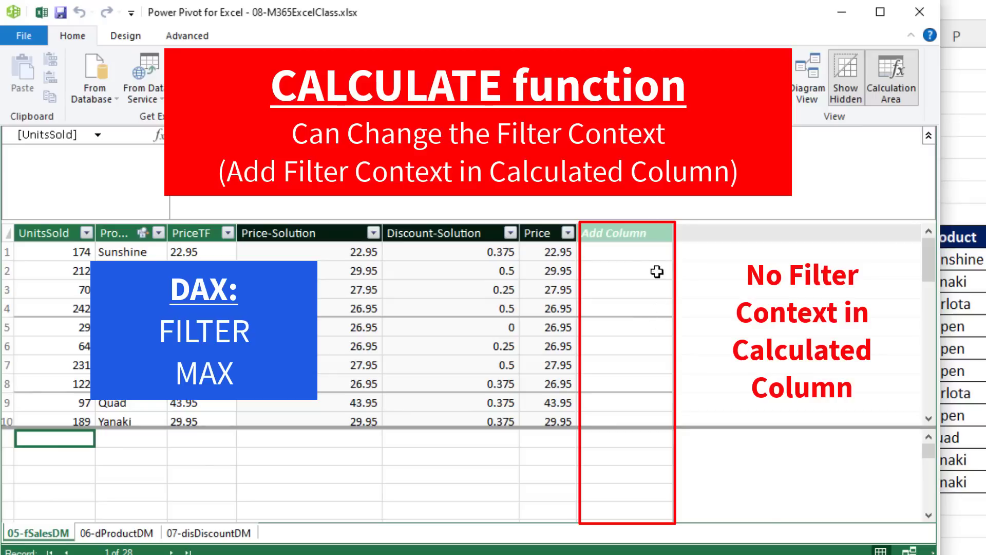
Add a calculated column named Discount to the 05-fSalesDM table
double_click(633, 234)
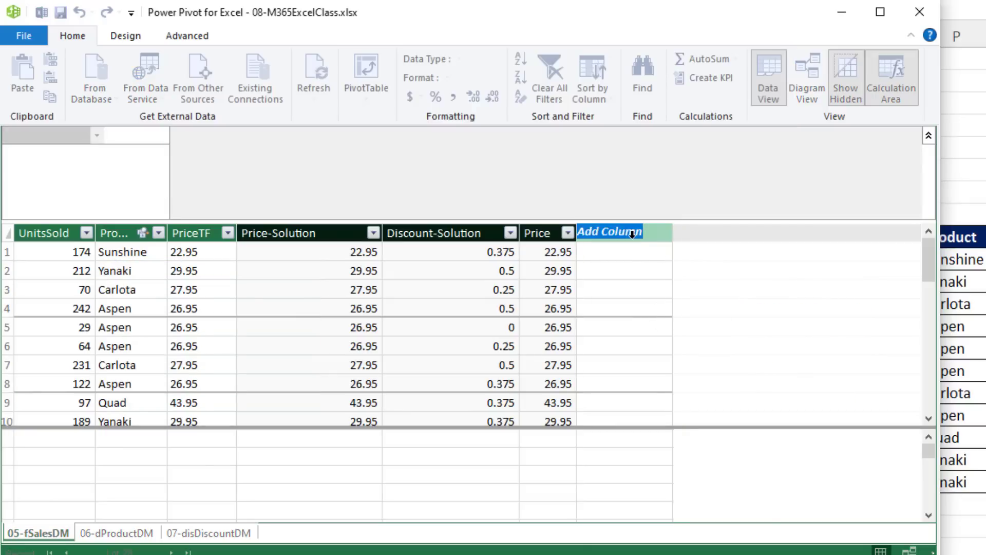
type("Discount")
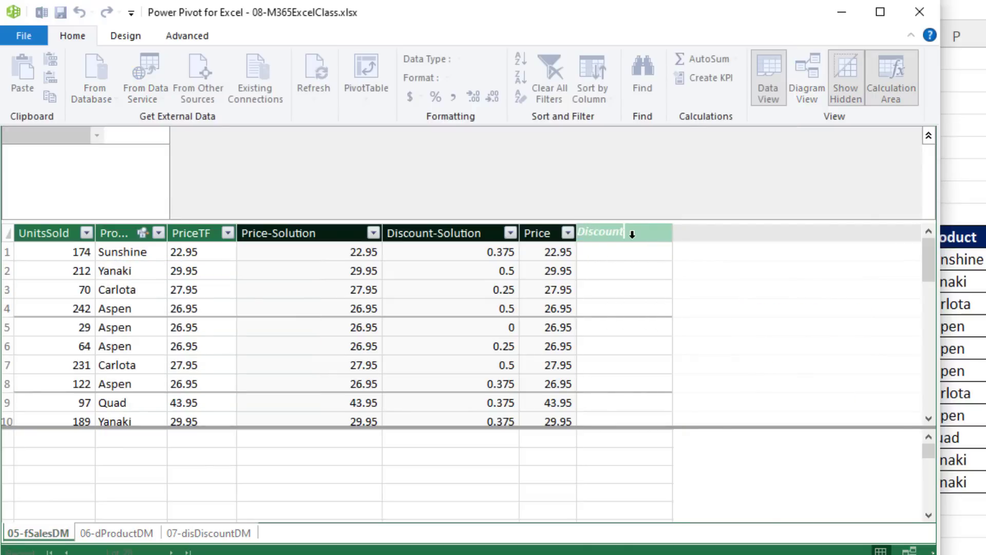
key("Return")
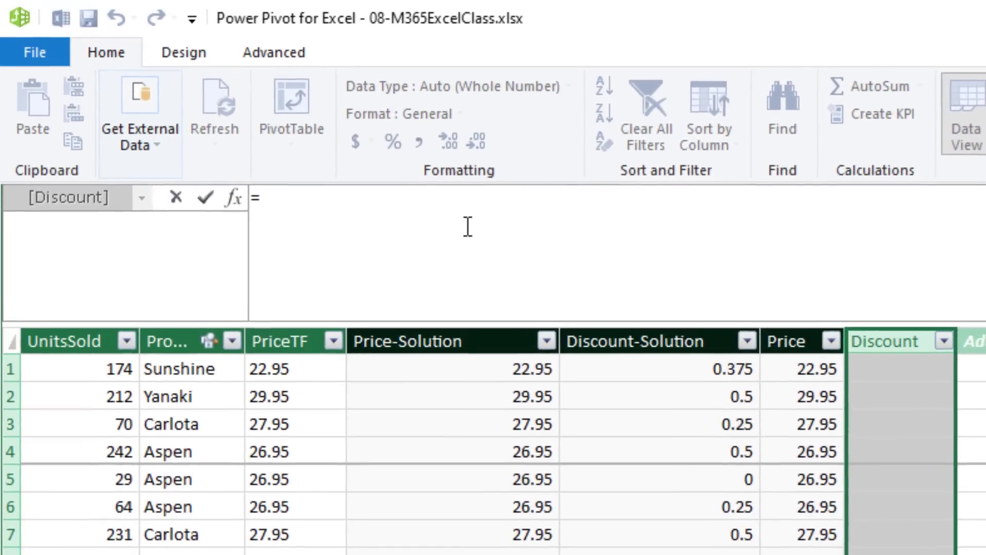
Enter a MAX formula over '07-disDiscountDM'[Discount] in the new Discount column
type("MAx(")
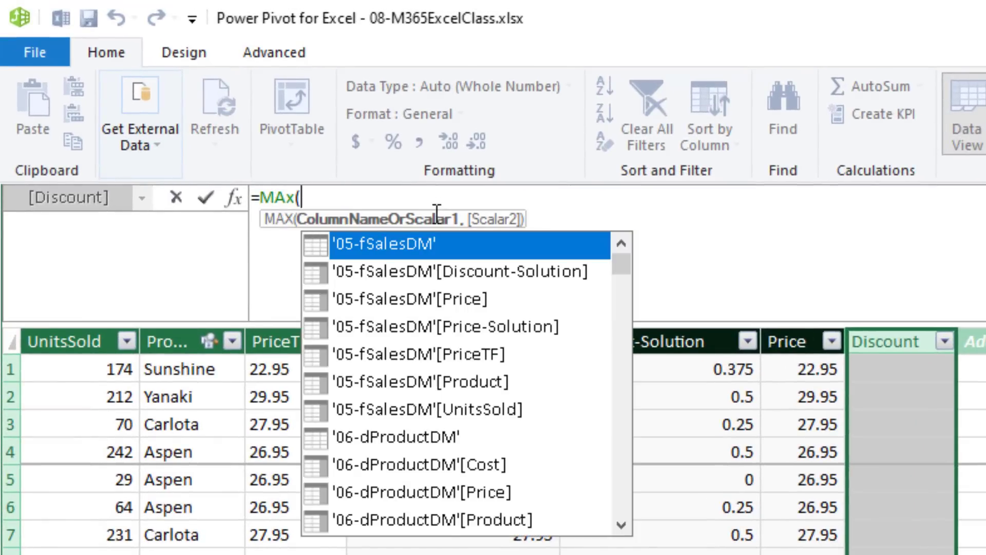
type("dis")
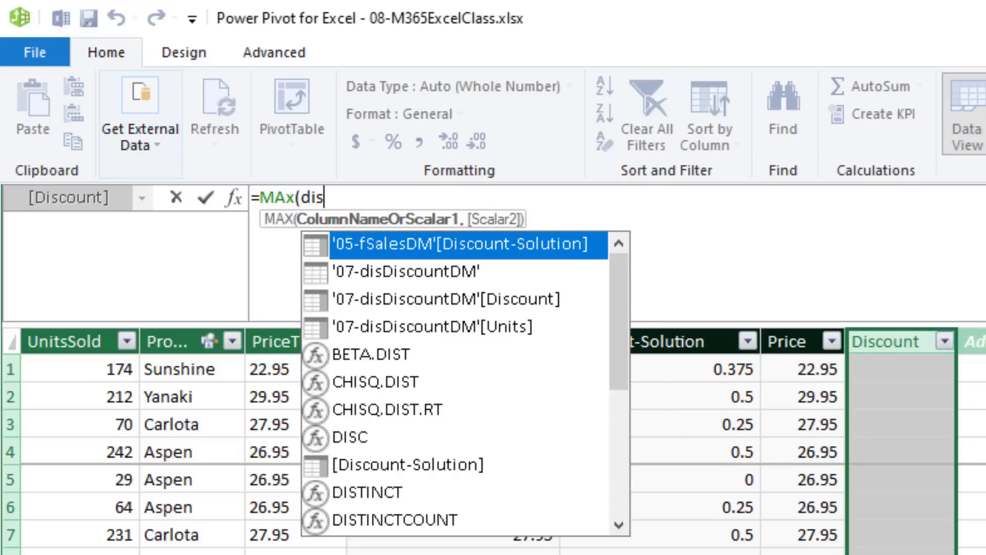
key("Down")
key("Down")
key("Tab")
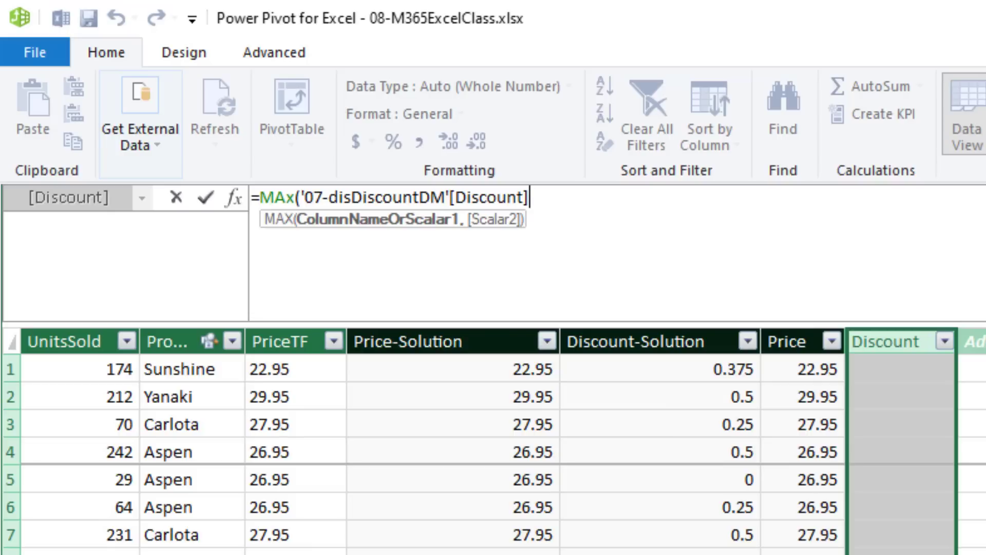
type(")")
key("Return")
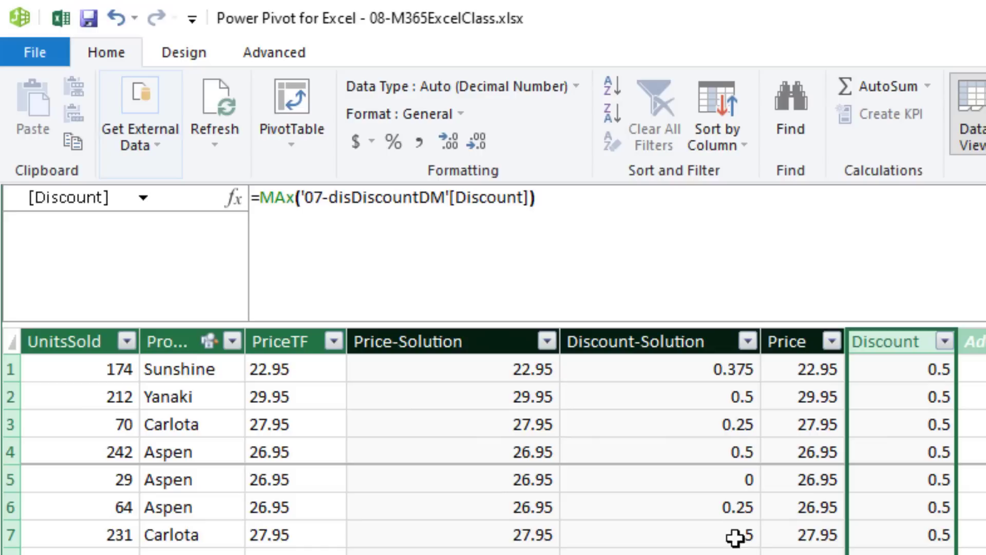
Correct the function name in the Discount column's formula to uppercase MAX
left_click(302, 199)
left_click(288, 199)
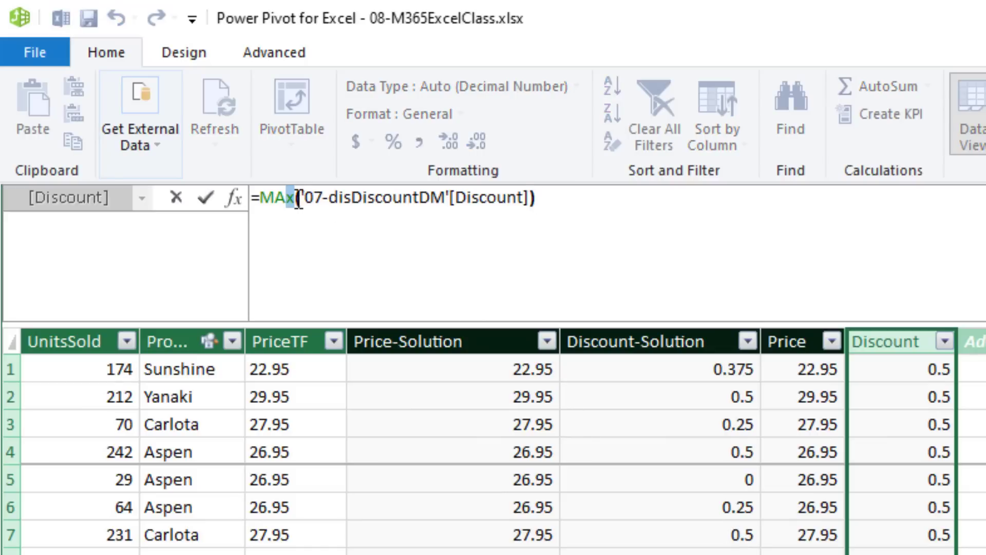
key("shift+Right")
type("X")
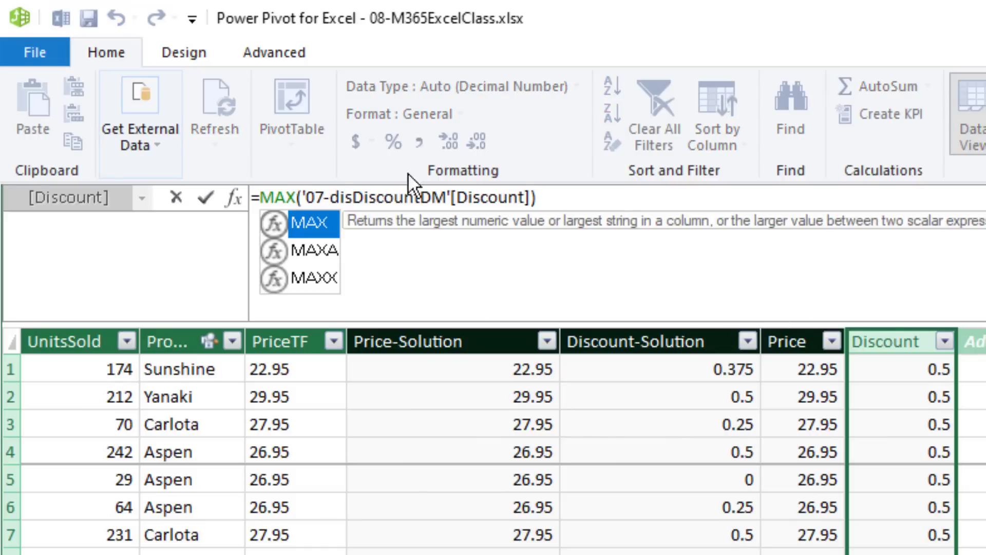
Wrap the MAX expression in the Discount column's formula with the CALCULATE function
key("Left")
key("Left")
key("Left")
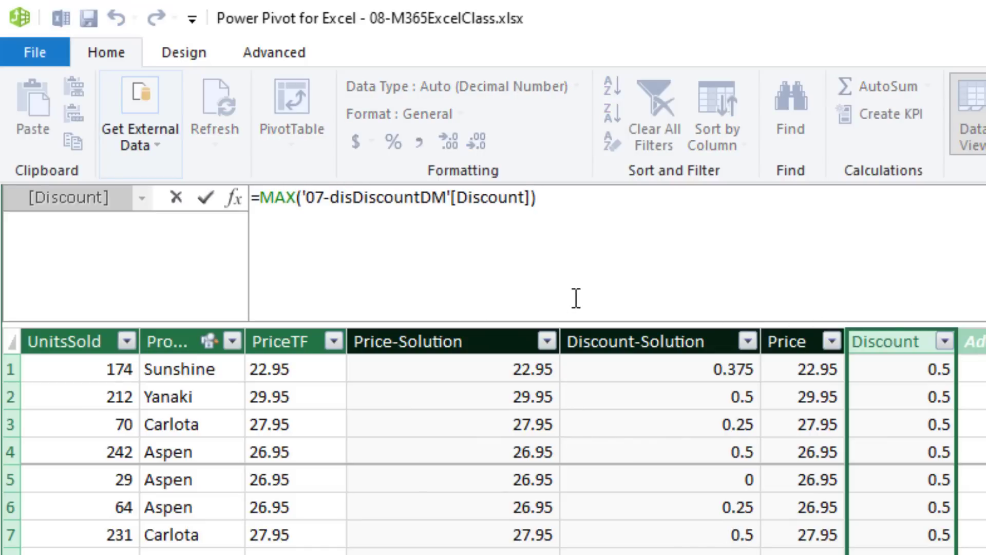
type("ca")
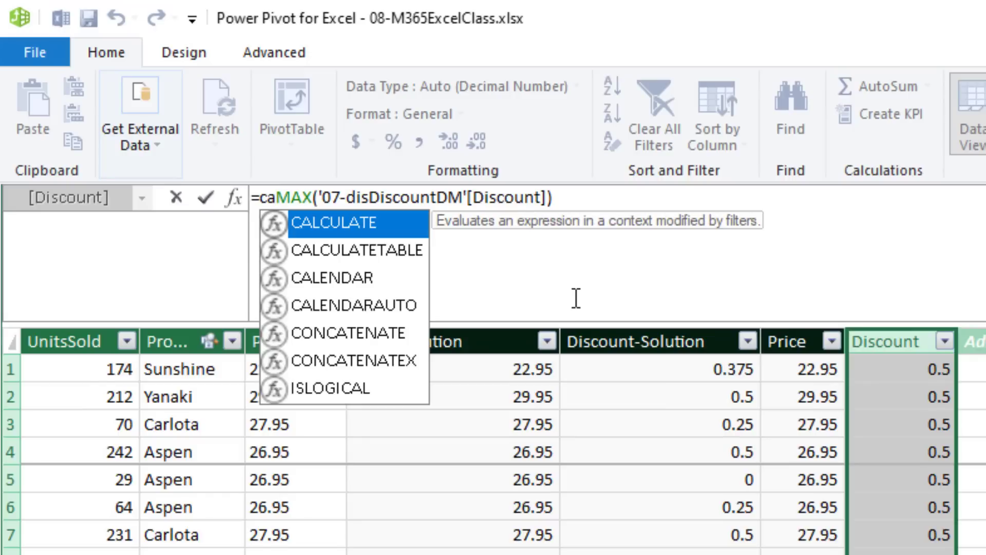
key("Tab")
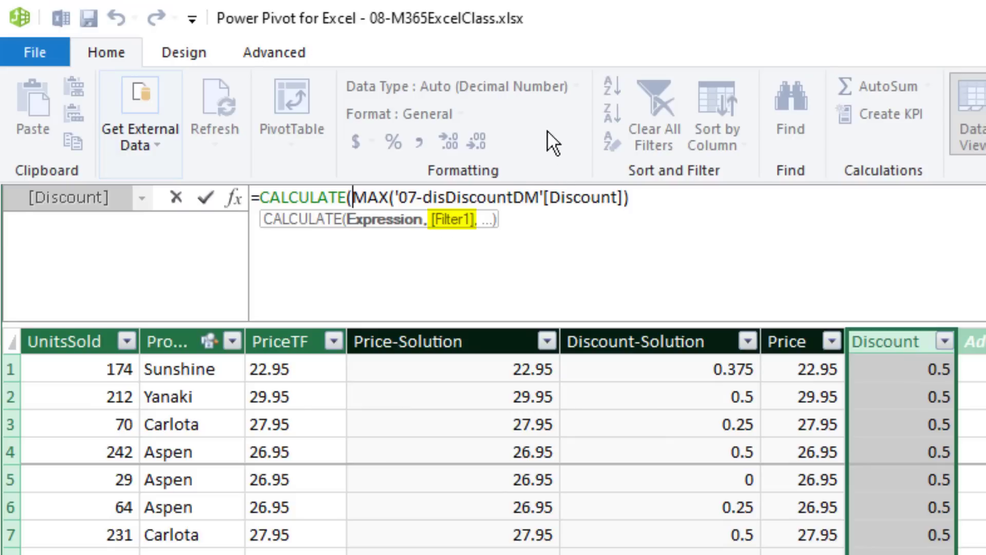
Add a FILTER function over the '07-disDiscountDM' table as the filter argument of CALCULATE, after the MAX expression
left_click(659, 200)
type(",")
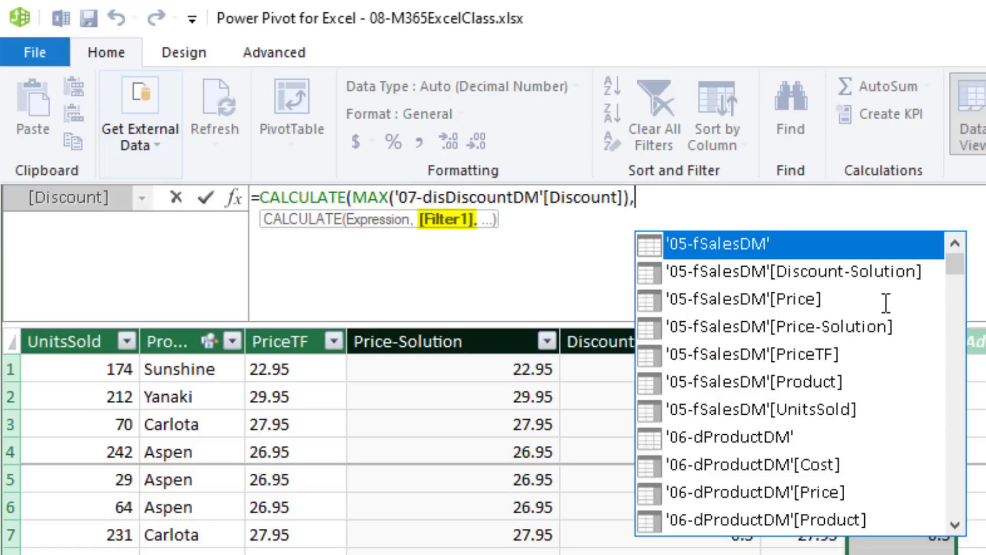
type("fil")
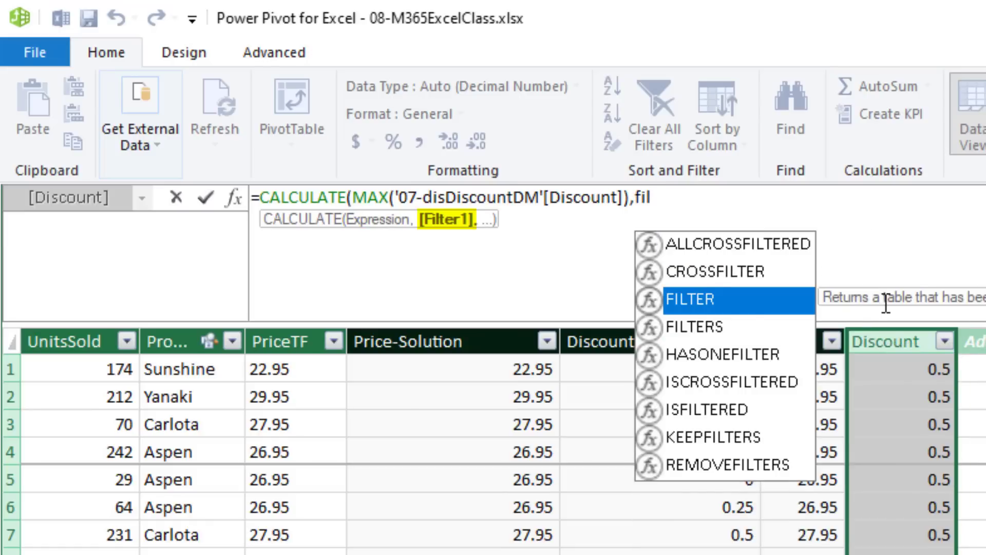
key("Tab")
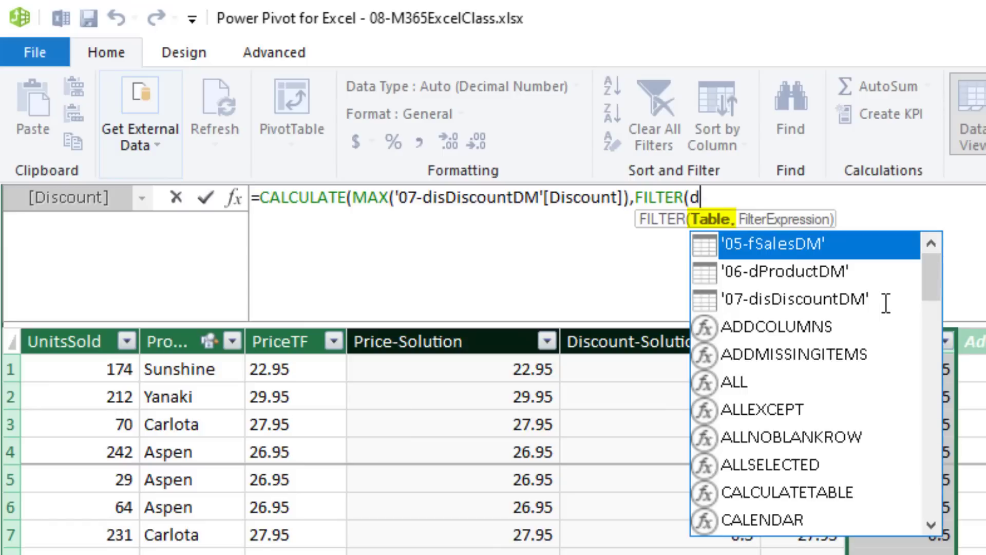
type("dis")
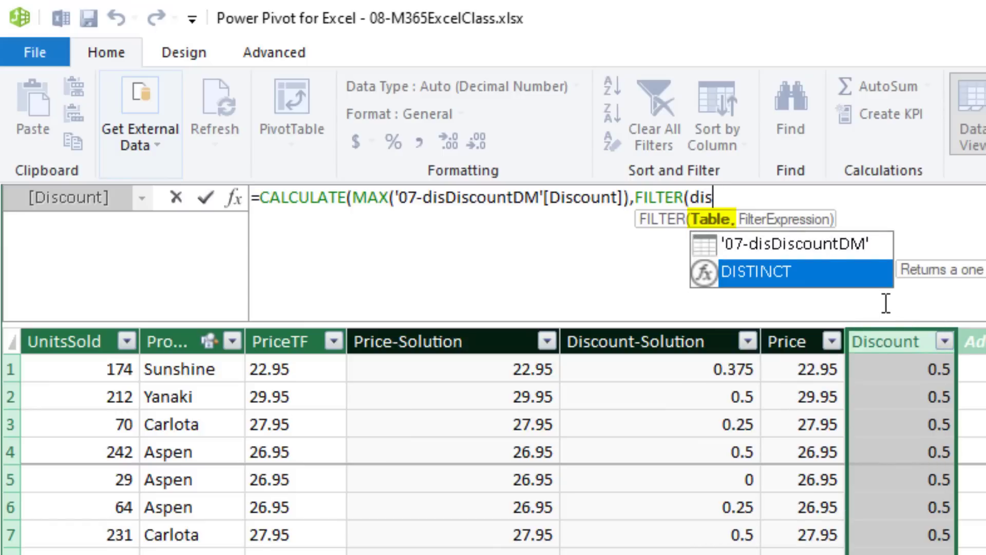
key("Up")
key("Tab")
type(",")
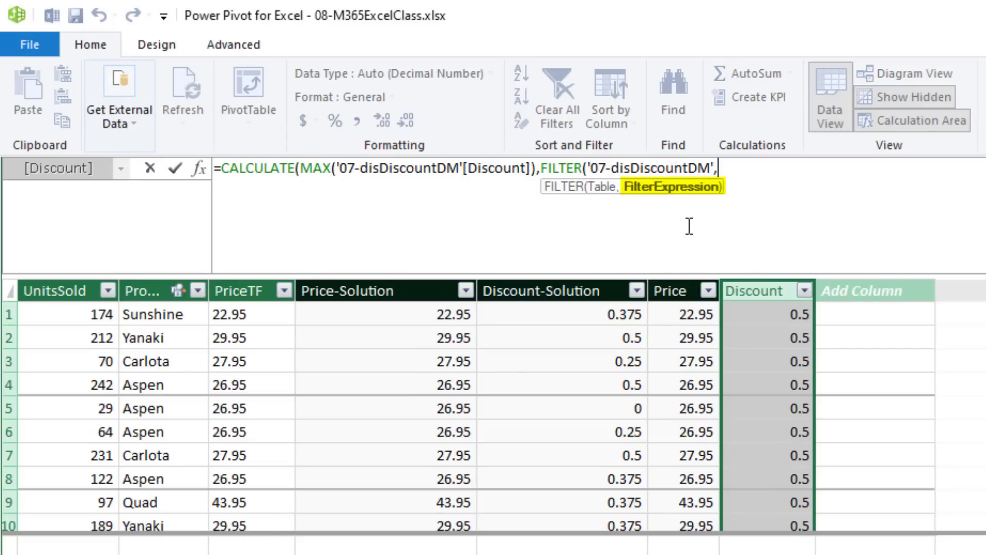
Complete the FILTER function with the condition '07-disDiscountDM'[Units]<='05-fSalesDM'[UnitsSold]
type("dis")
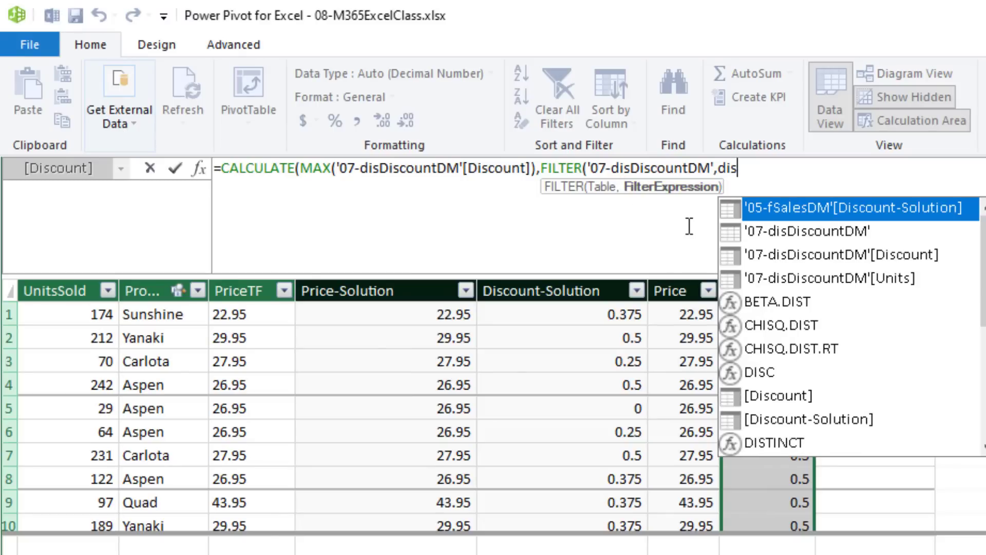
key("Down")
key("Down")
key("Down")
key("Tab")
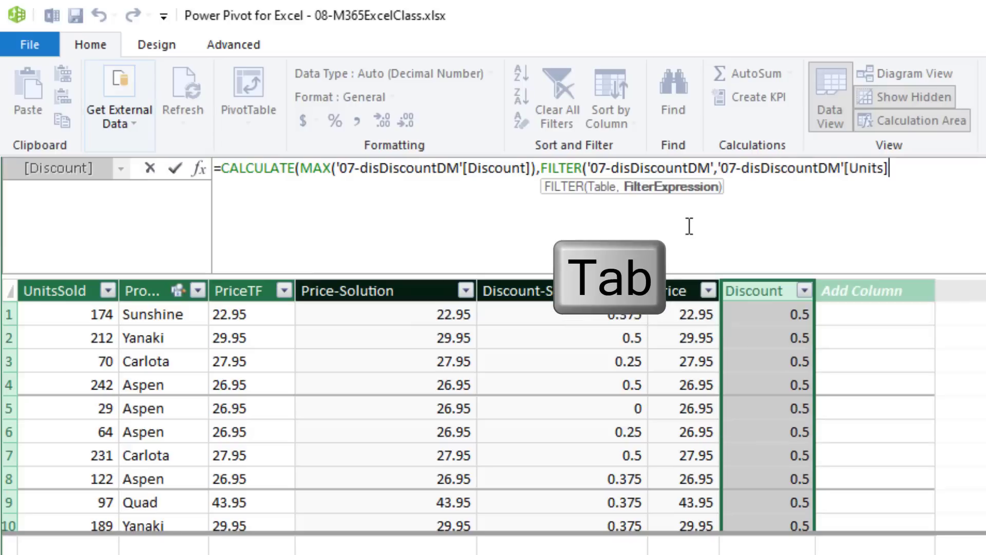
type("<=")
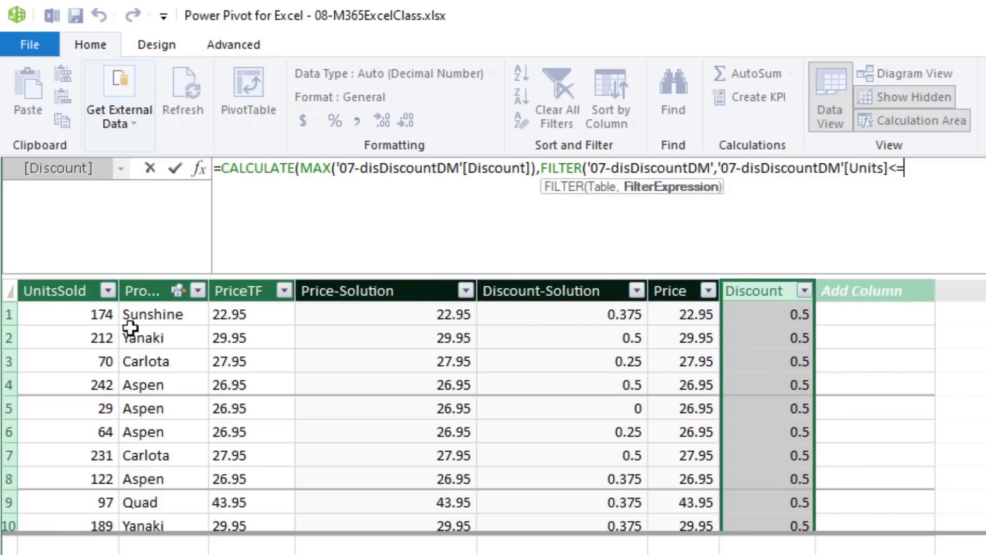
left_click(74, 276)
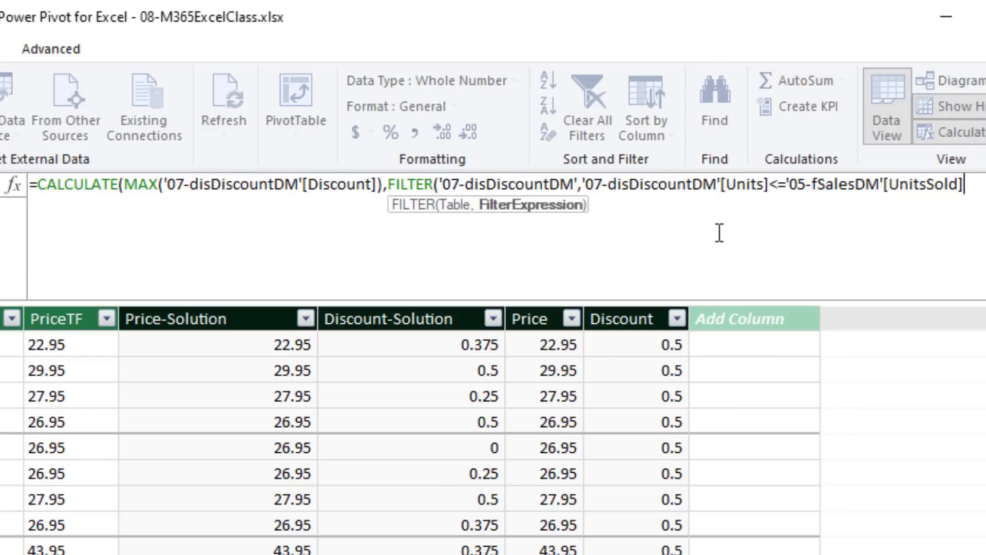
type(")")
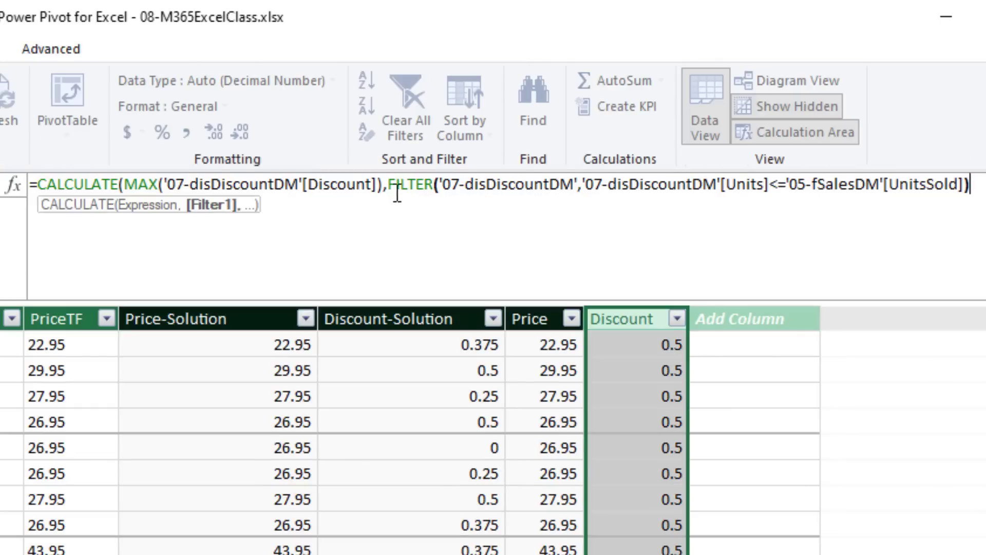
Review the FILTER and MAX arguments, close the CALCULATE function and commit the Discount column's formula
left_click_drag(391, 188, 972, 194)
left_click(981, 187)
left_click(138, 185)
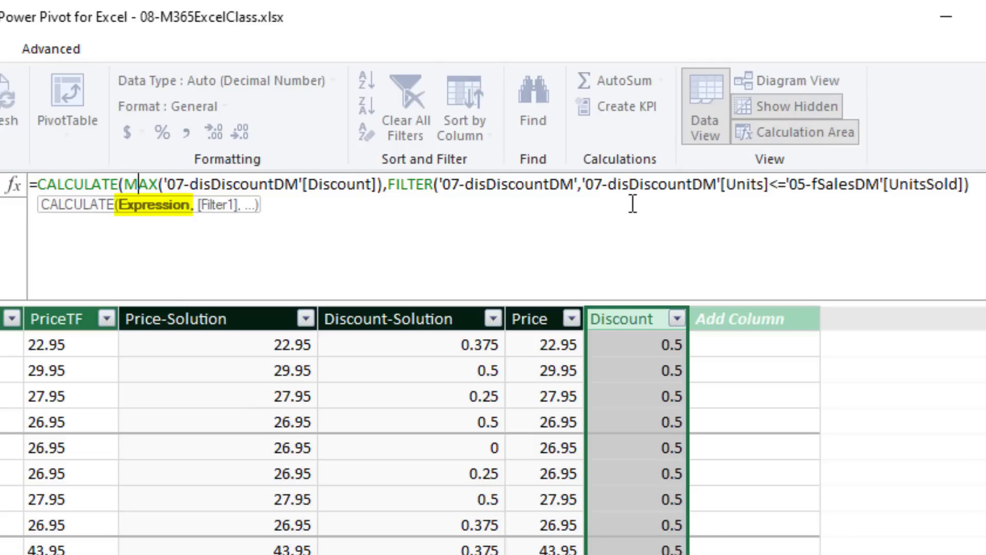
left_click(625, 186)
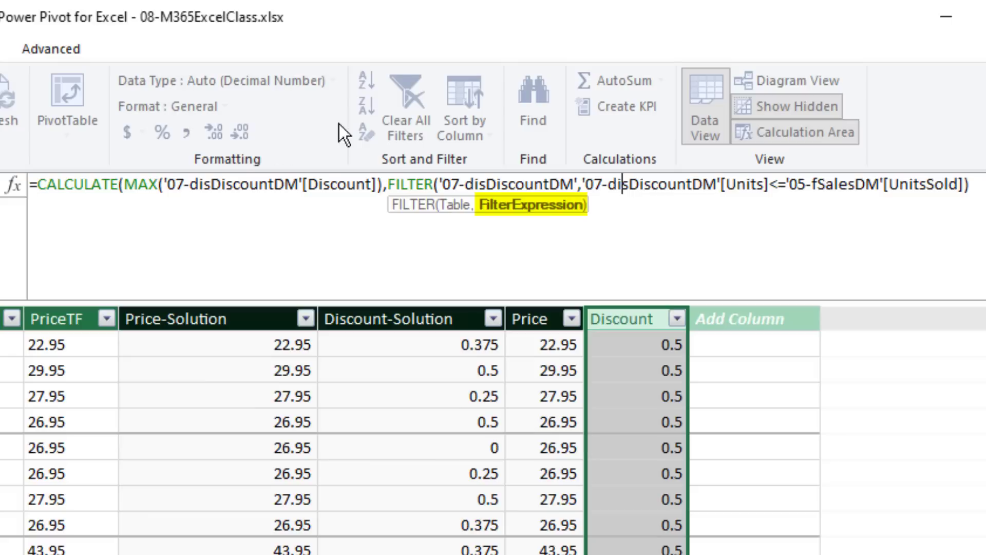
key("End")
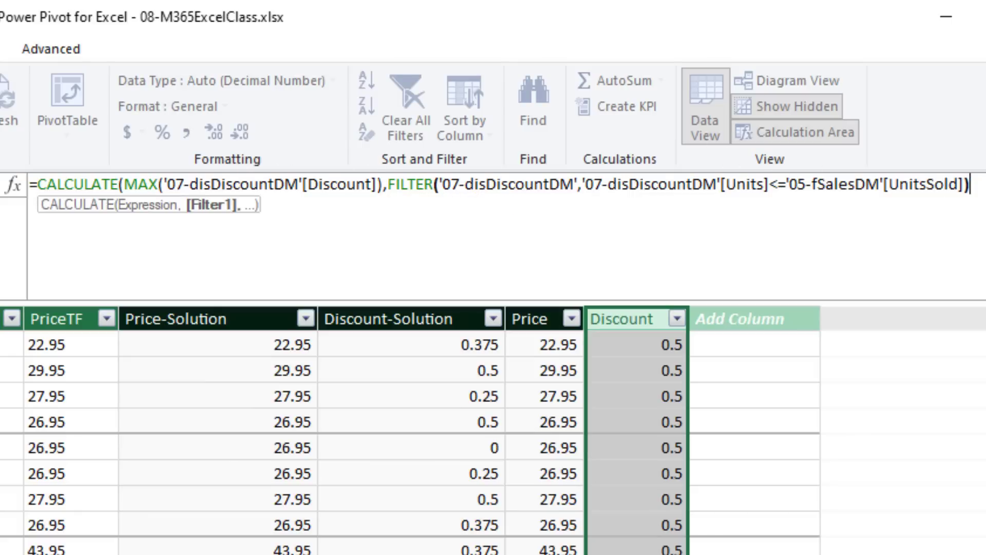
type(")")
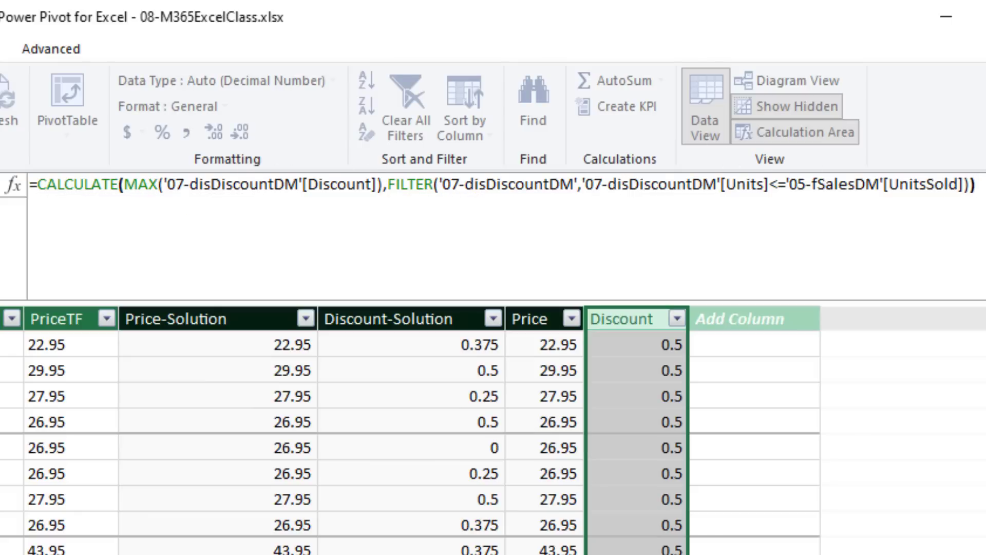
key("Return")
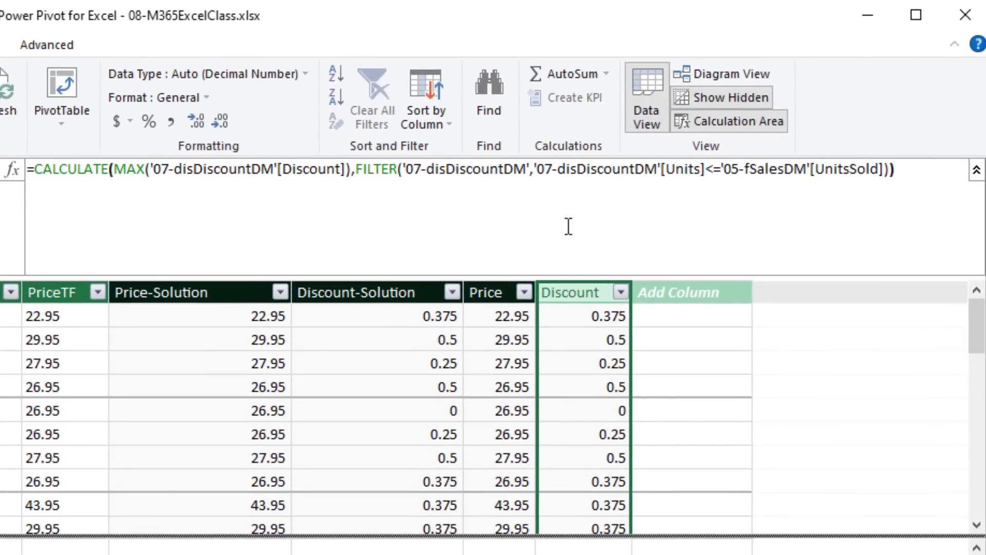
Compare the Discount column with Discount-Solution, save the workbook and close the Power Pivot window
scroll(706, 364, "down", 3)
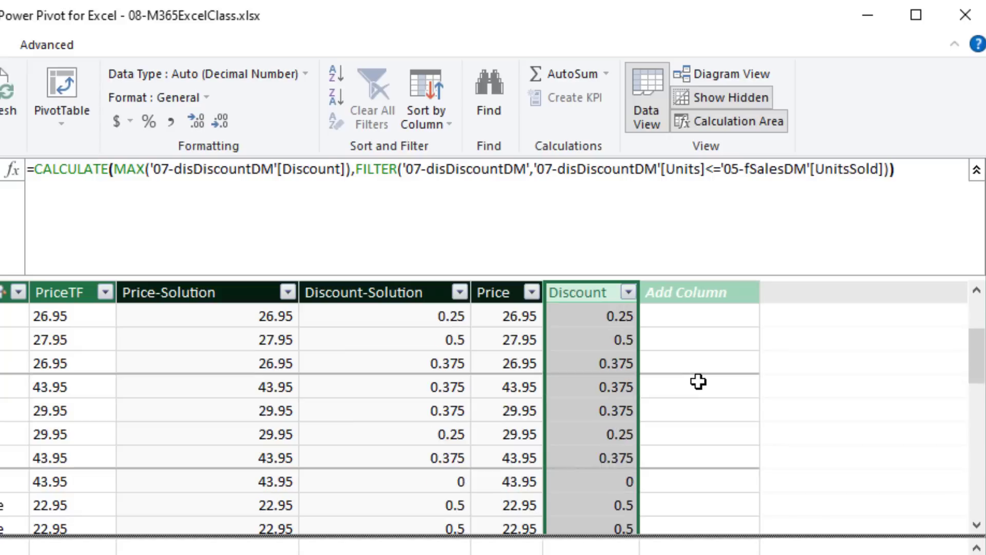
scroll(684, 396, "up", 3)
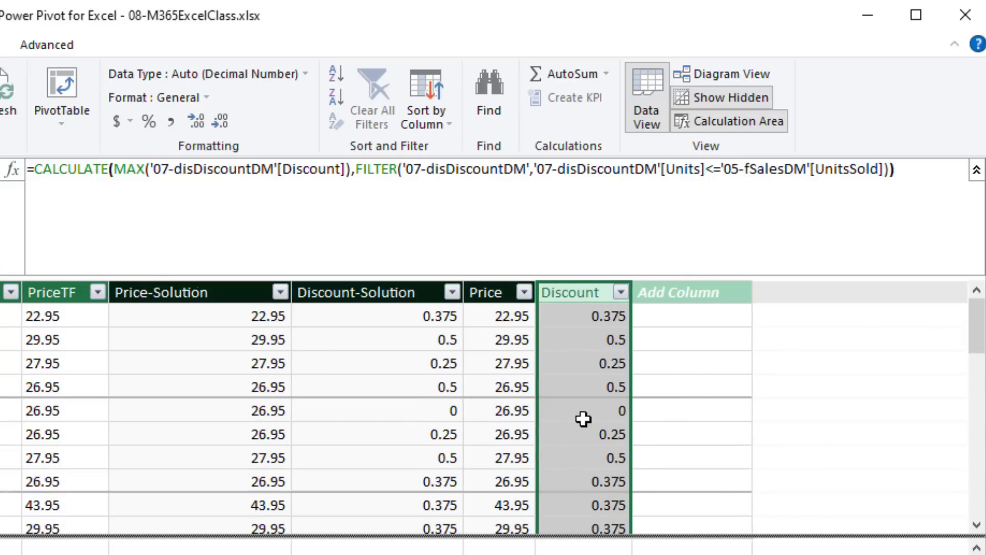
key("ctrl+s")
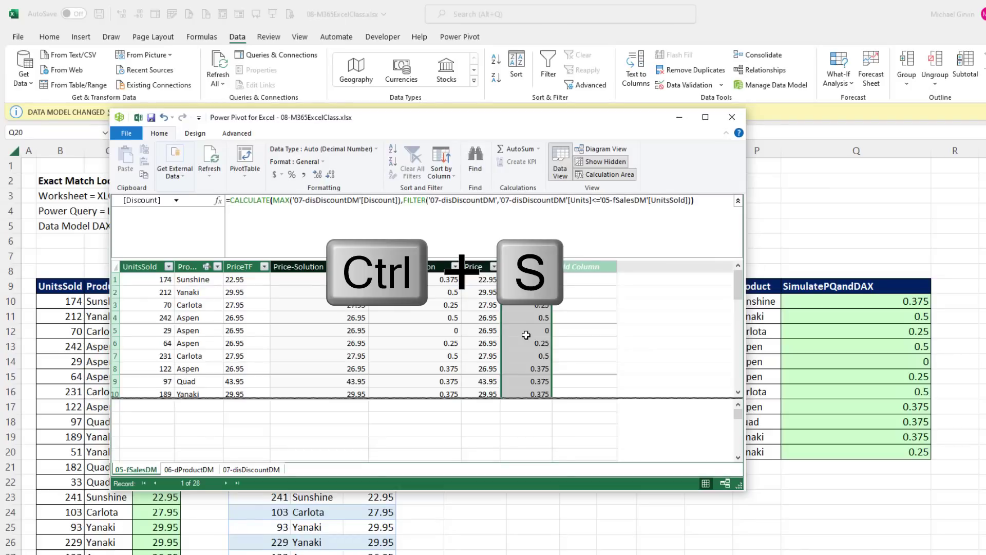
left_click(732, 118)
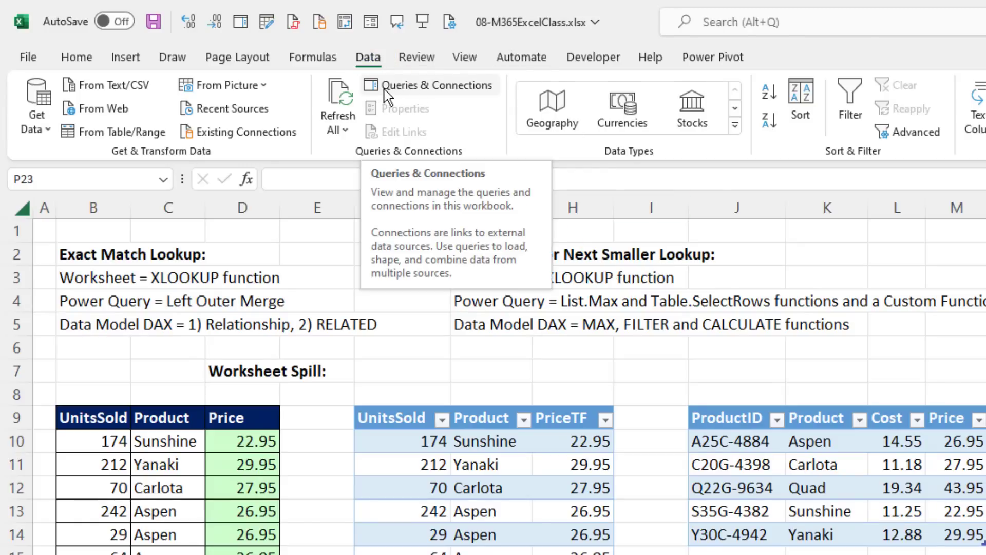
Show the workbook's queries and open 04-Lookup-Solution in the Power Query Editor
left_click(464, 90)
mouse_move(819, 154)
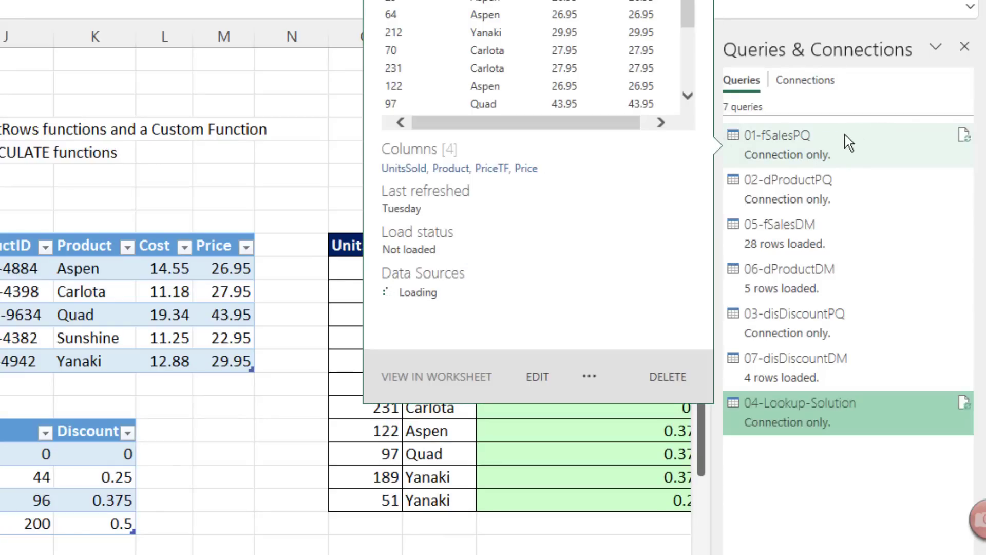
mouse_move(775, 331)
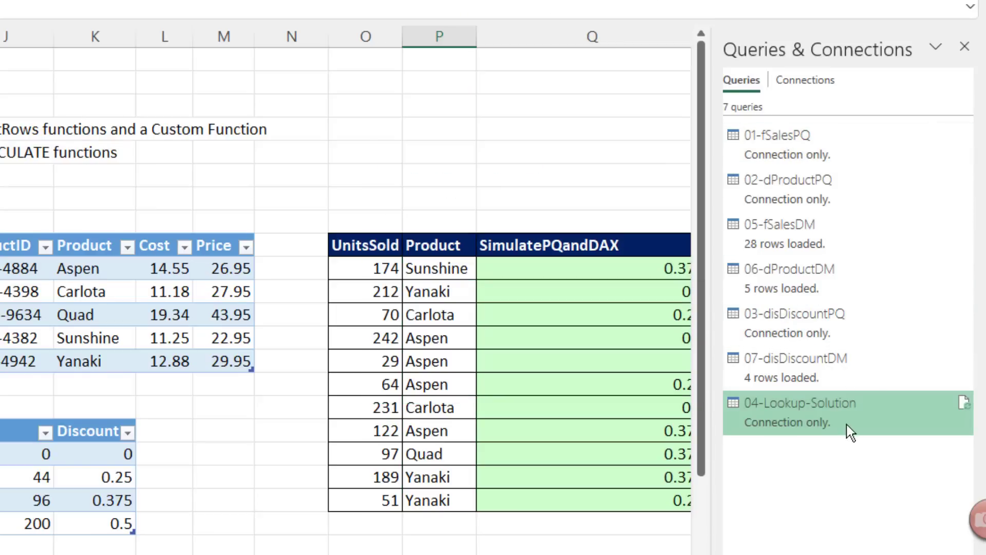
mouse_move(803, 425)
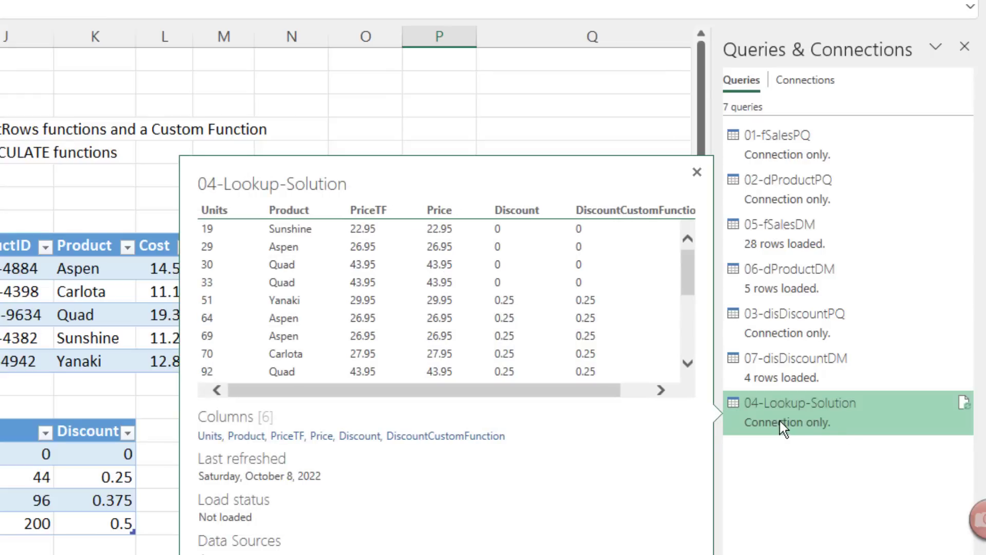
double_click(808, 414)
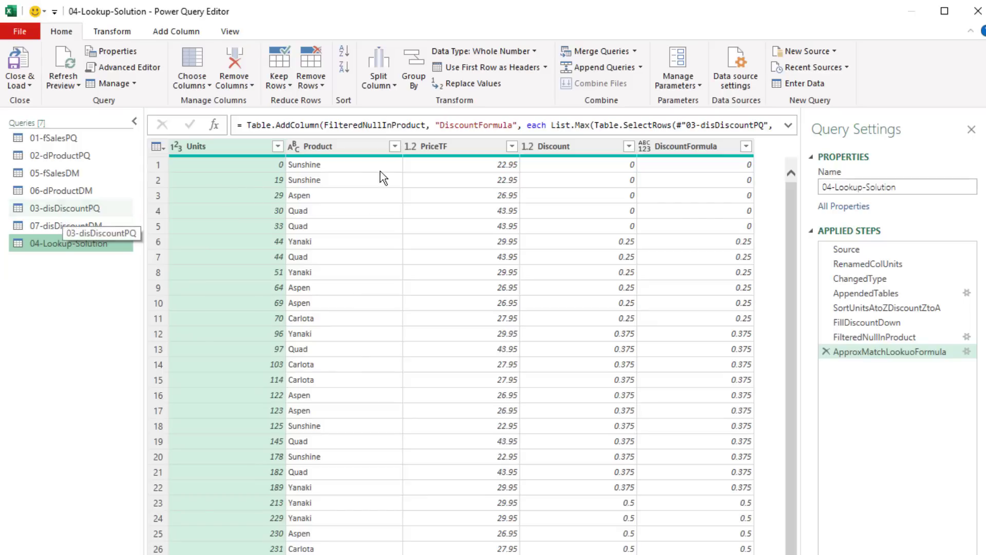
Examine the DiscountFormula custom column's formula and the columns of the 01-fSalesPQ and 03-disDiscountPQ queries
left_click(967, 351)
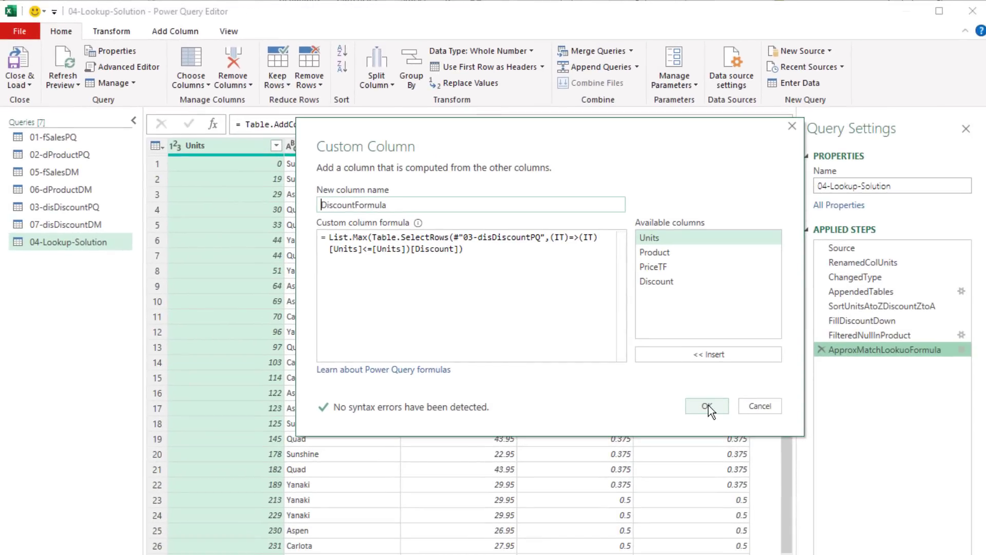
left_click(708, 406)
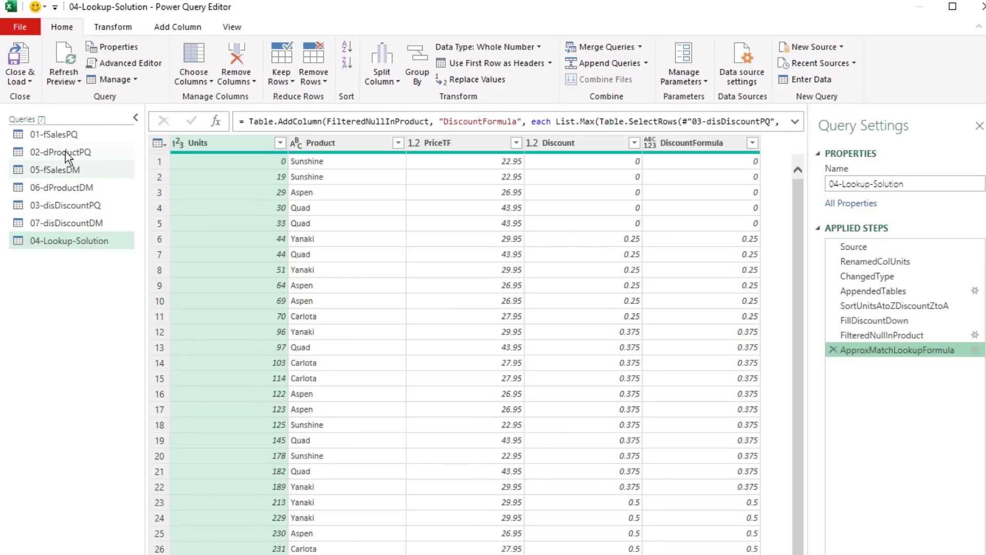
left_click(57, 137)
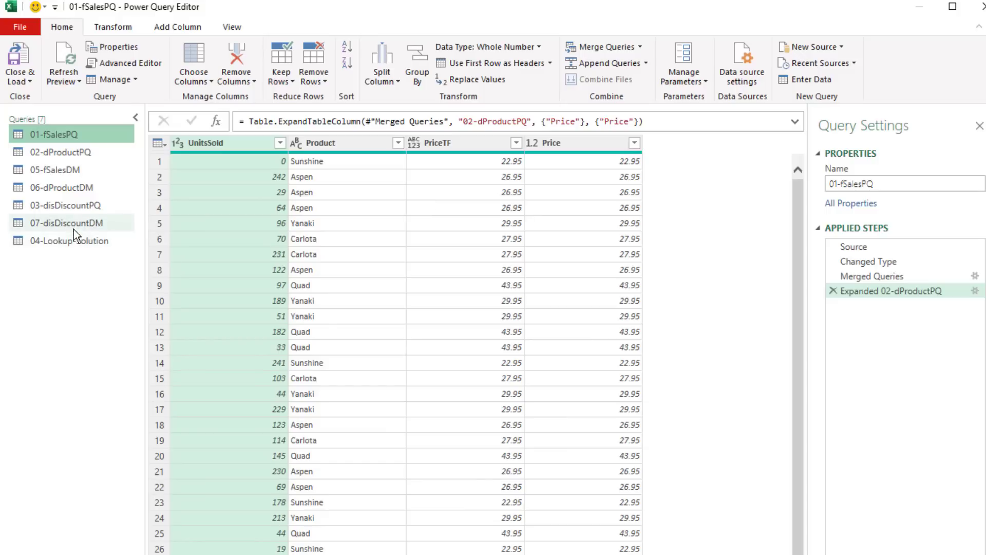
left_click(72, 205)
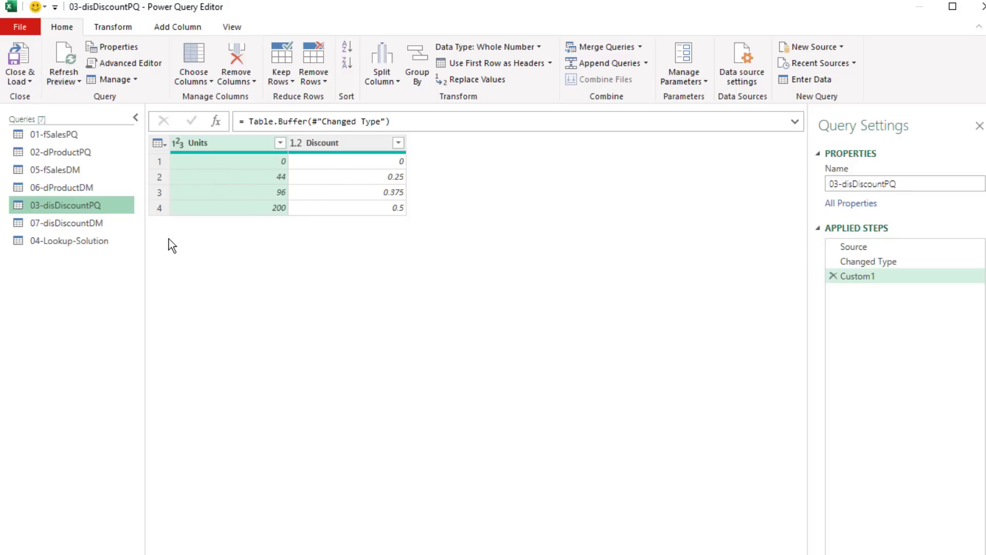
Rename the UnitsSold column of the 01-fSalesPQ query to Units
left_click(75, 139)
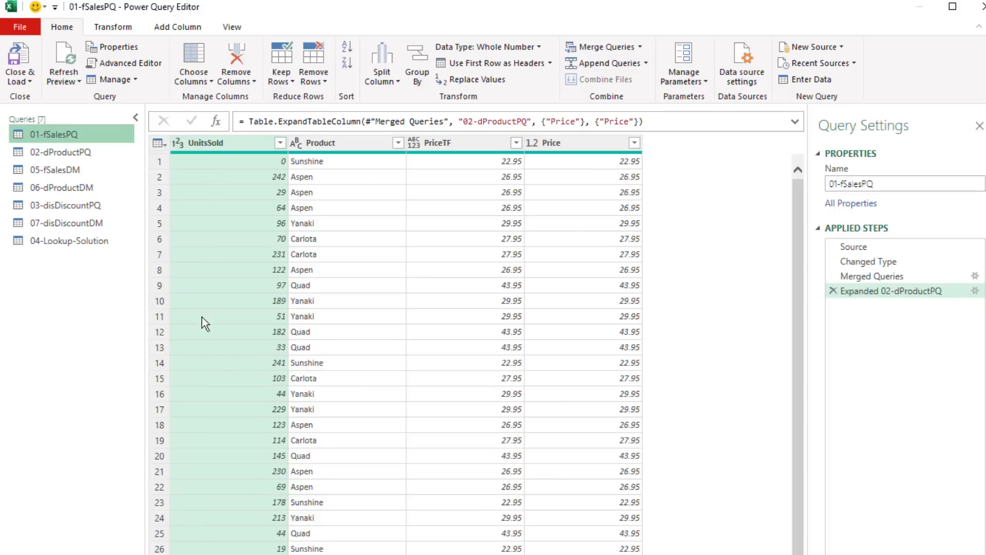
double_click(237, 144)
left_click(239, 144)
key("BackSpace")
key("BackSpace")
key("BackSpace")
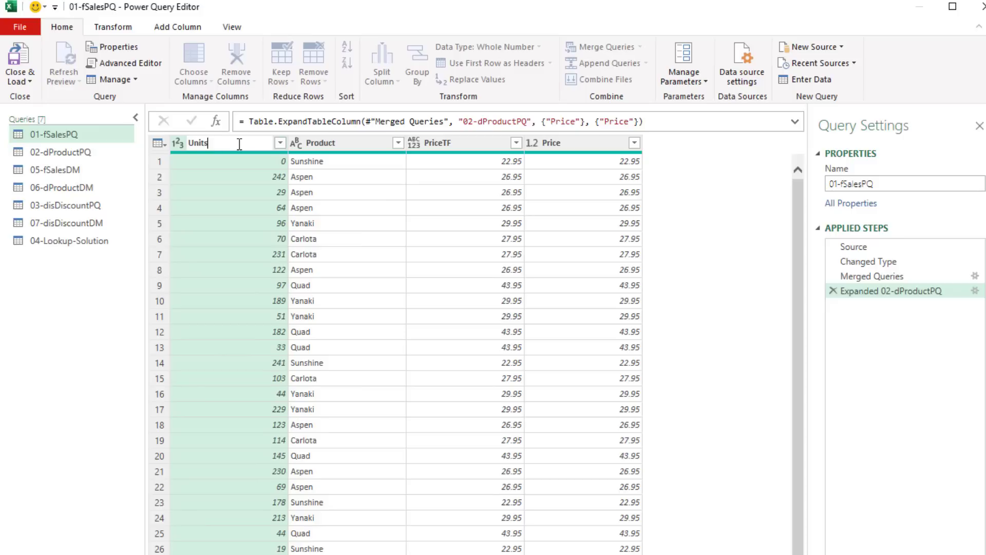
key("Return")
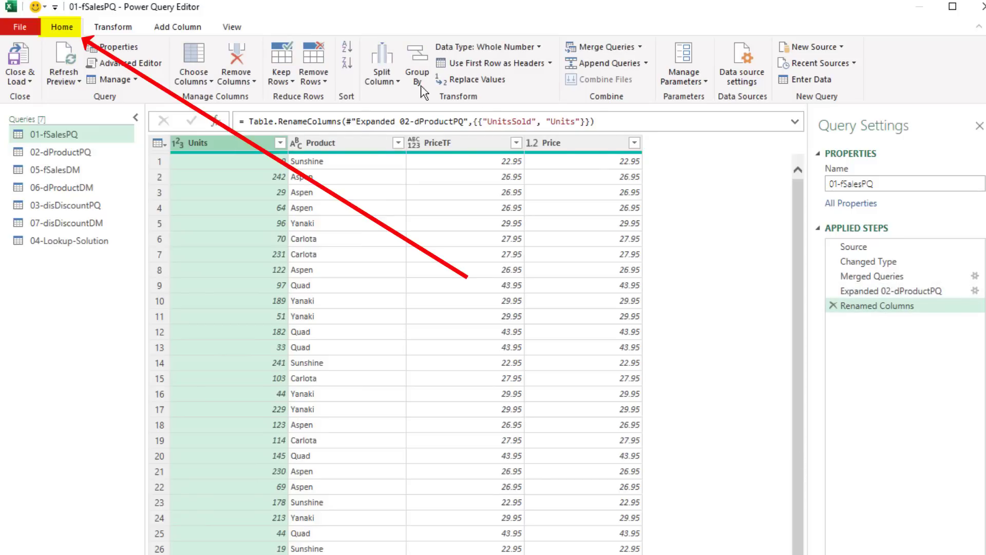
Append the 03-disDiscountPQ table to the 01-fSalesPQ query and check the added rows
left_click(646, 63)
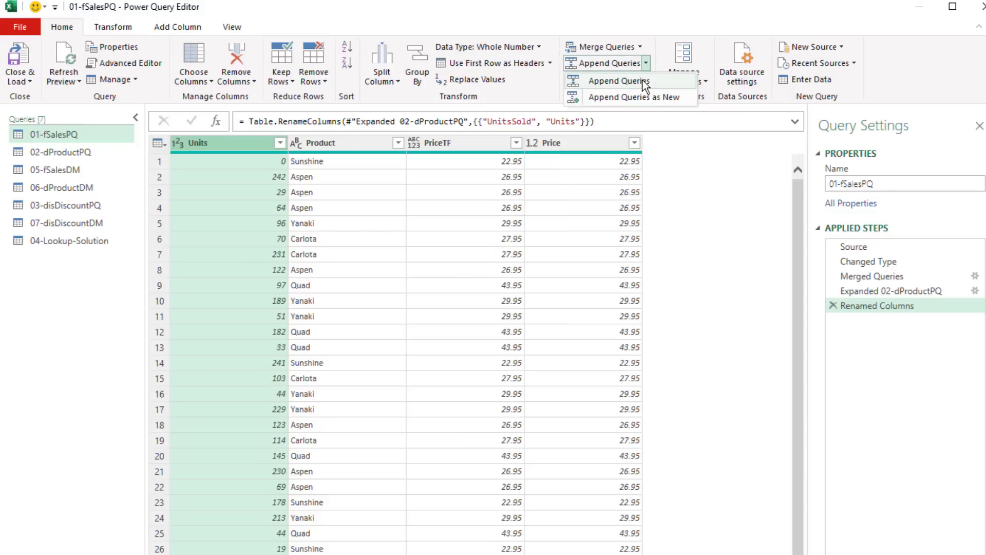
left_click(646, 82)
left_click(387, 303)
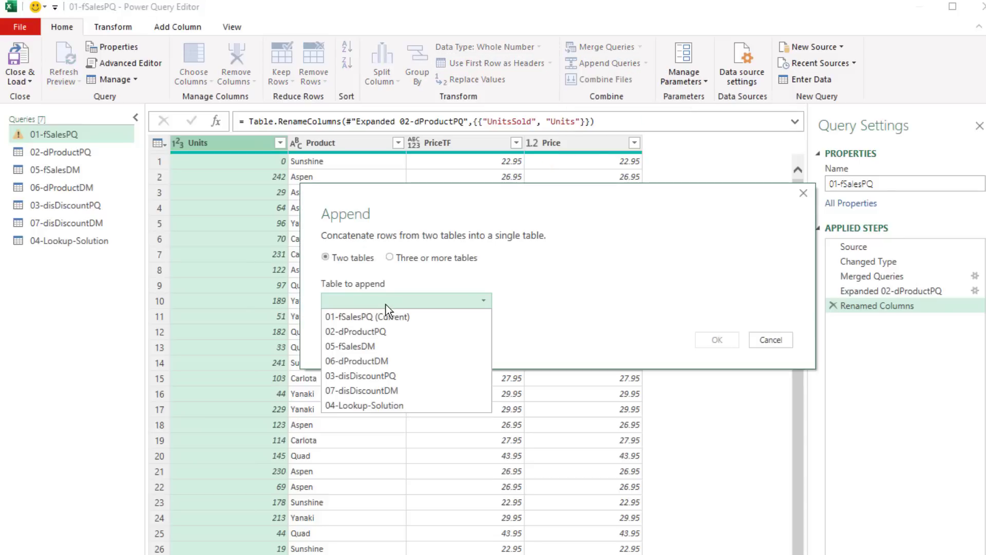
left_click(372, 377)
left_click(716, 339)
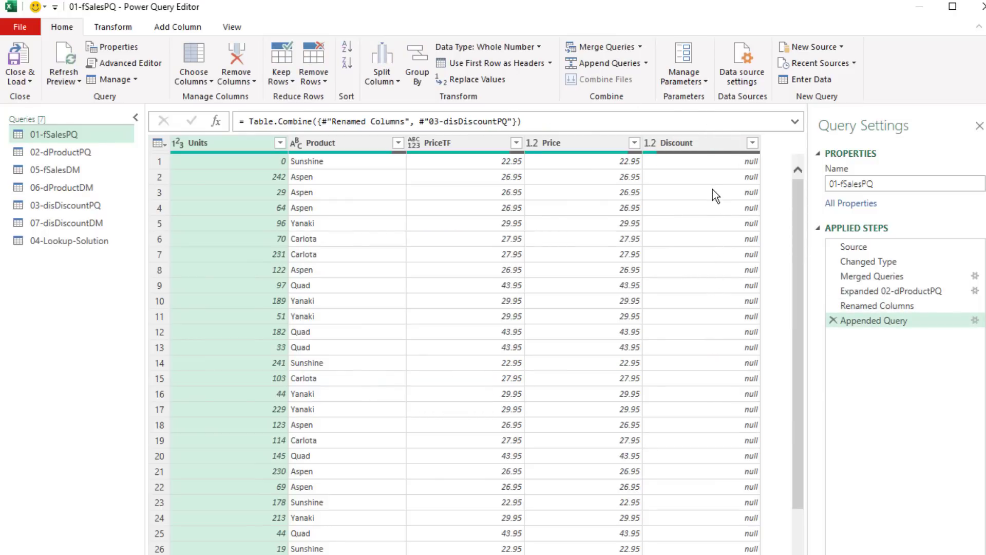
scroll(714, 211, "down", 2)
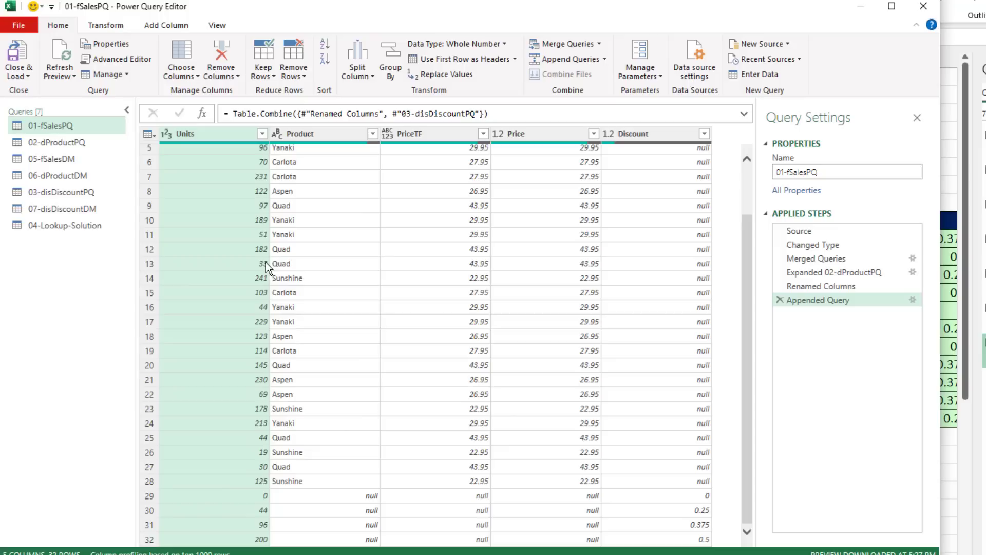
Sort the appended rows by Units ascending, with Discount descending as the second sort level
left_click(263, 135)
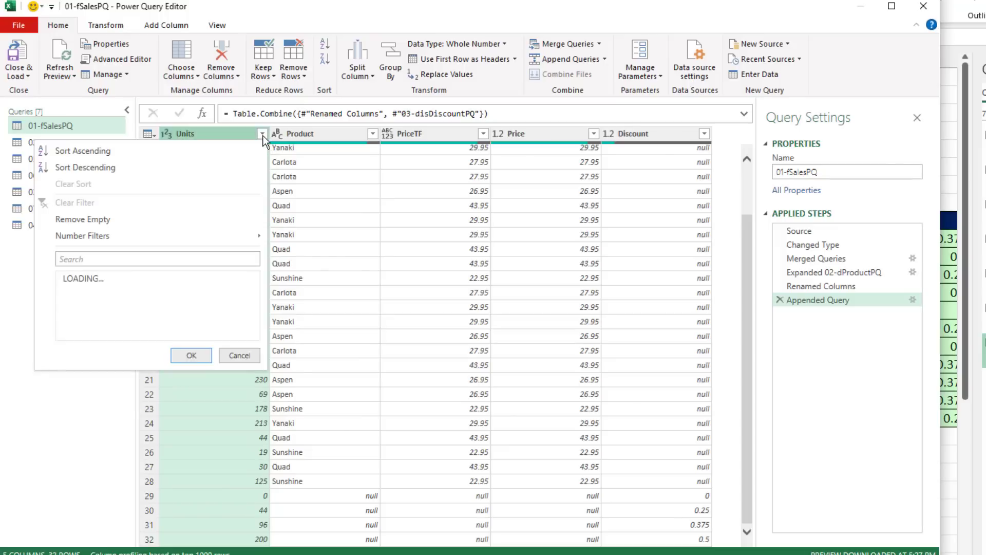
left_click(94, 151)
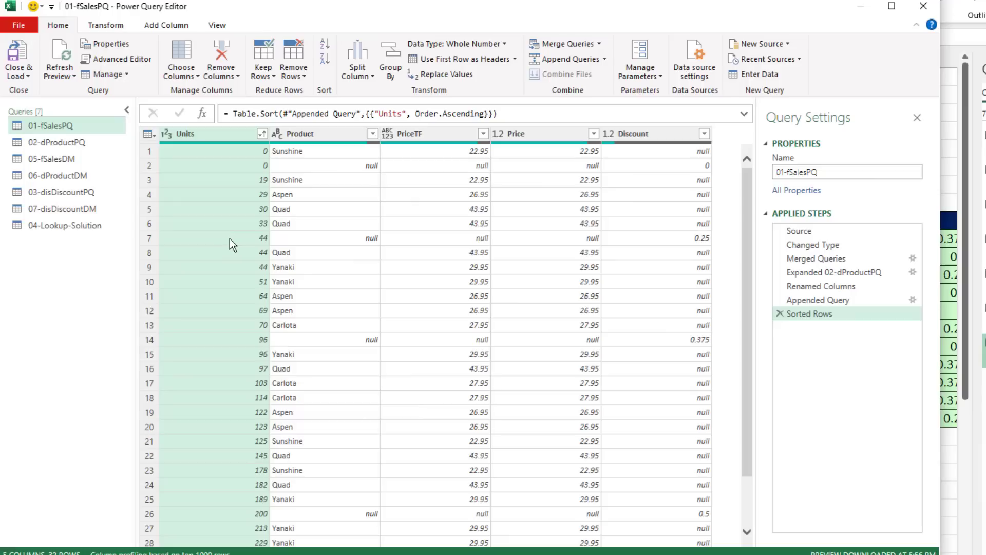
left_click(704, 133)
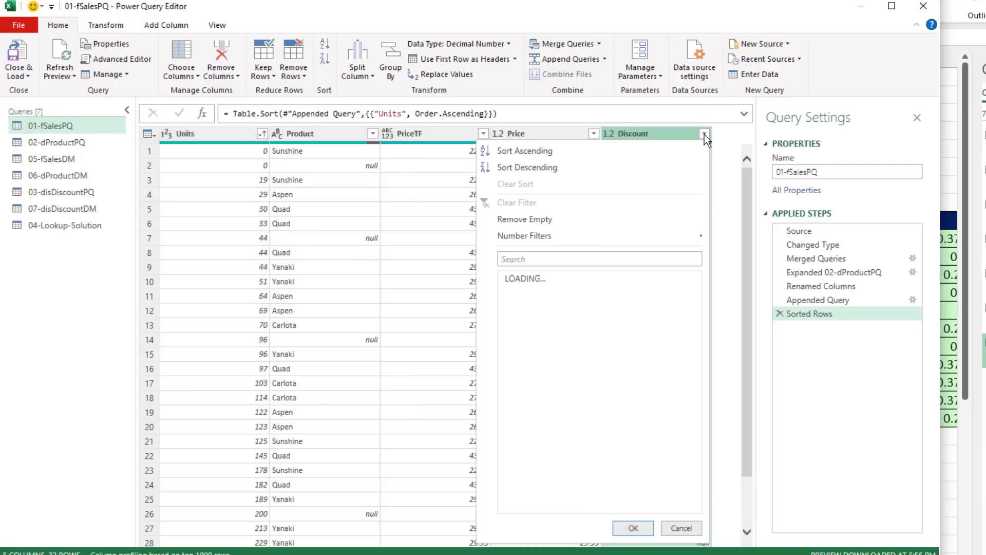
left_click(527, 168)
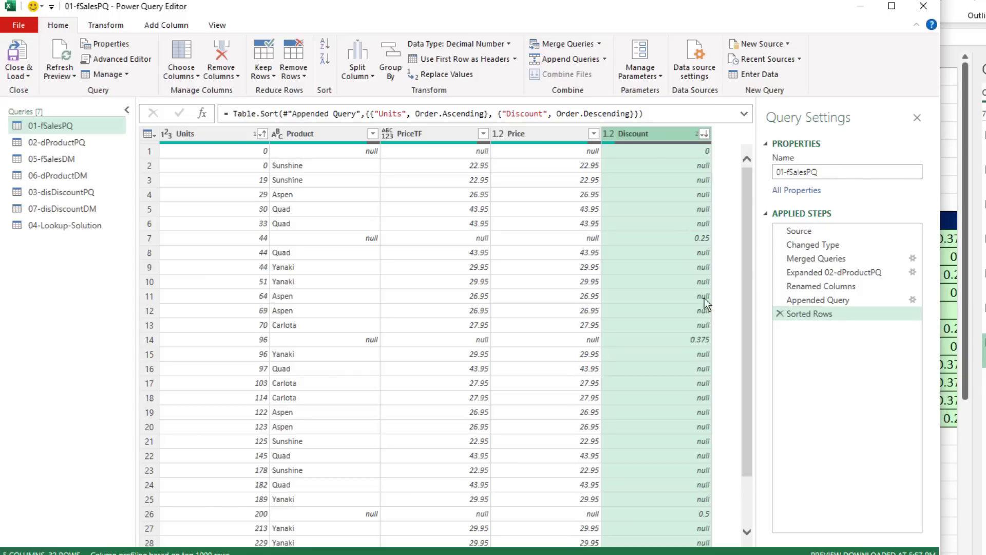
Fill the Discount column's values down and filter the null rows out of the Product column
right_click(637, 134)
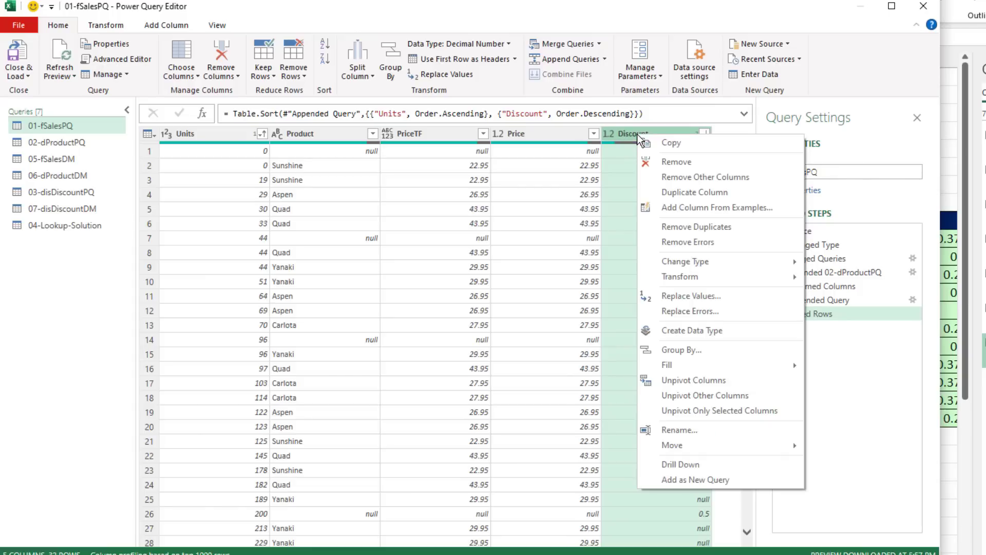
mouse_move(746, 363)
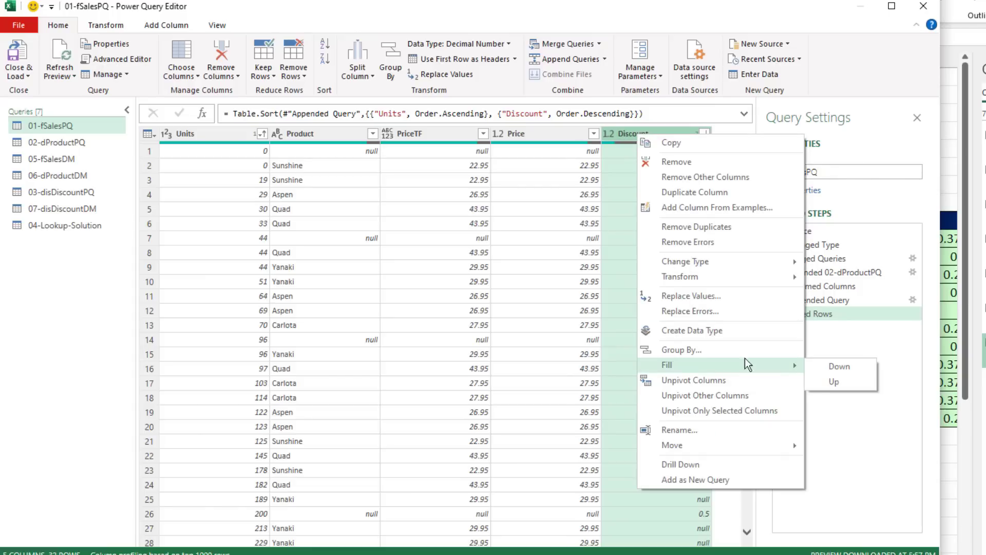
left_click(846, 365)
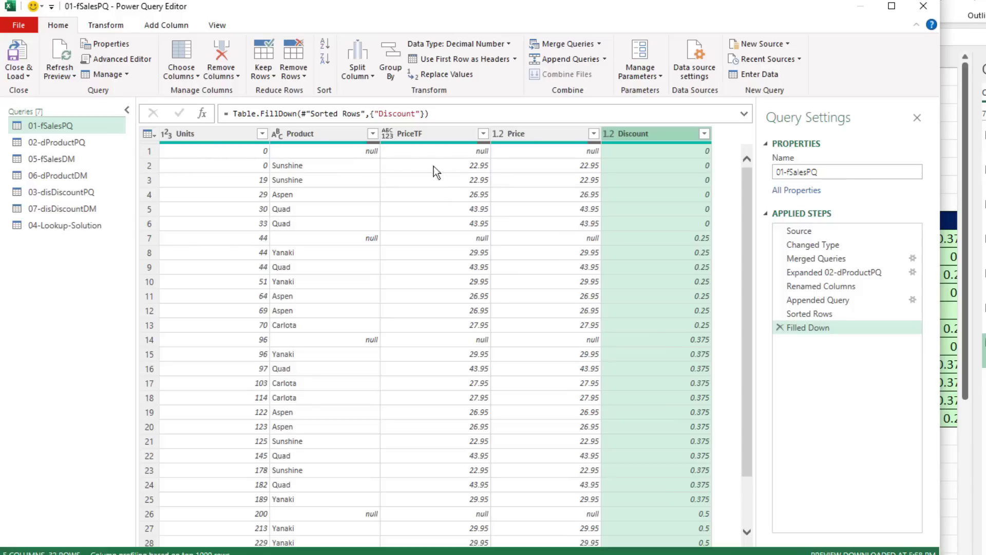
left_click(373, 134)
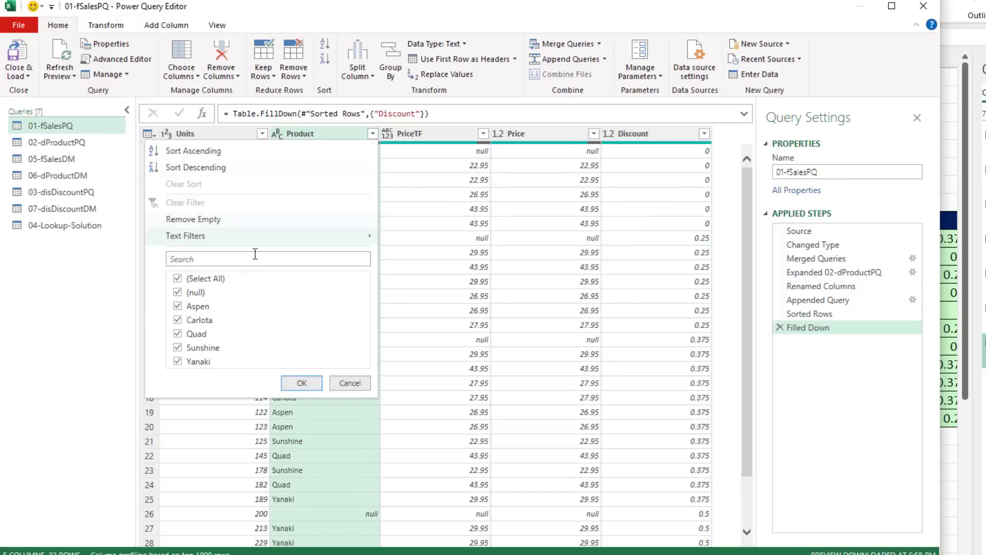
left_click(230, 294)
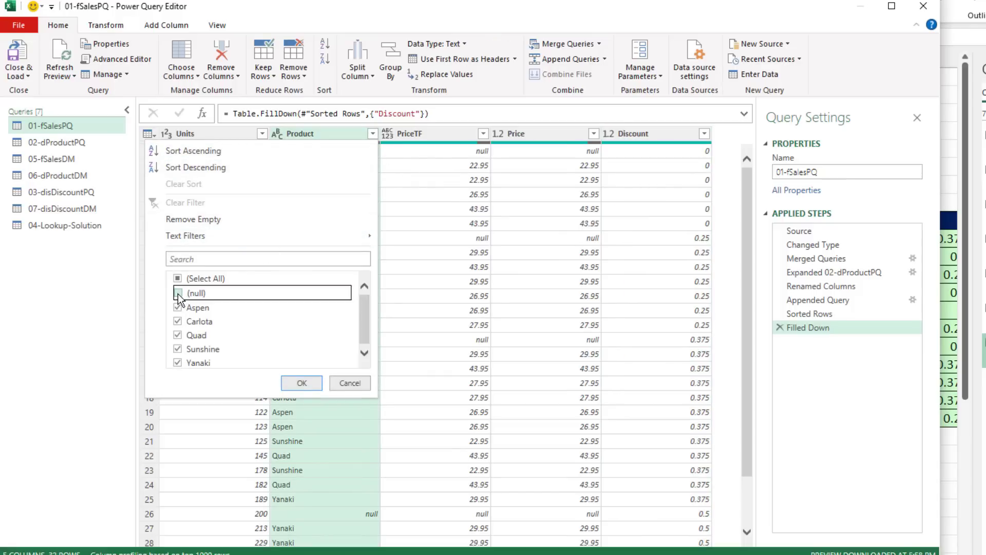
left_click(304, 389)
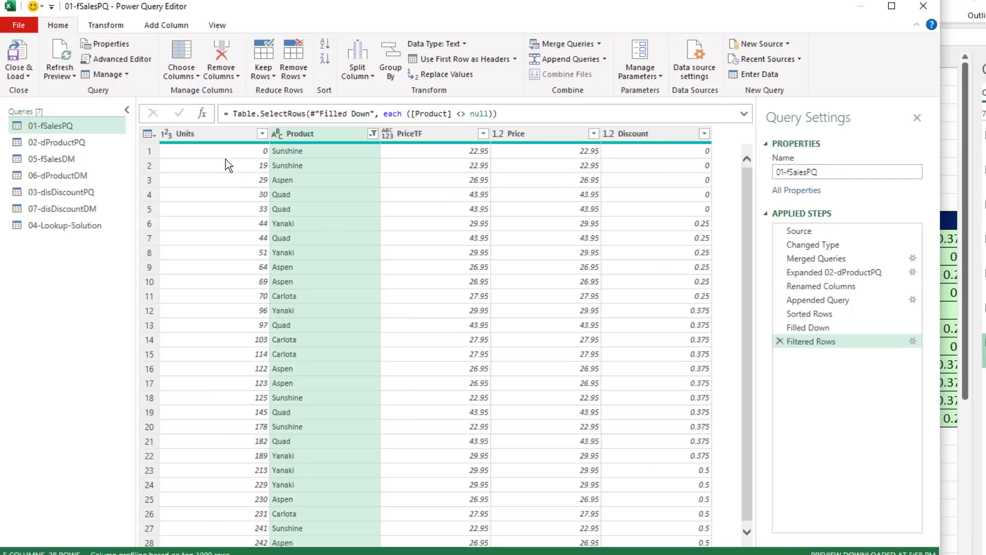
Rename the Units column of the 01-fSalesPQ query back to UnitsSold
double_click(208, 134)
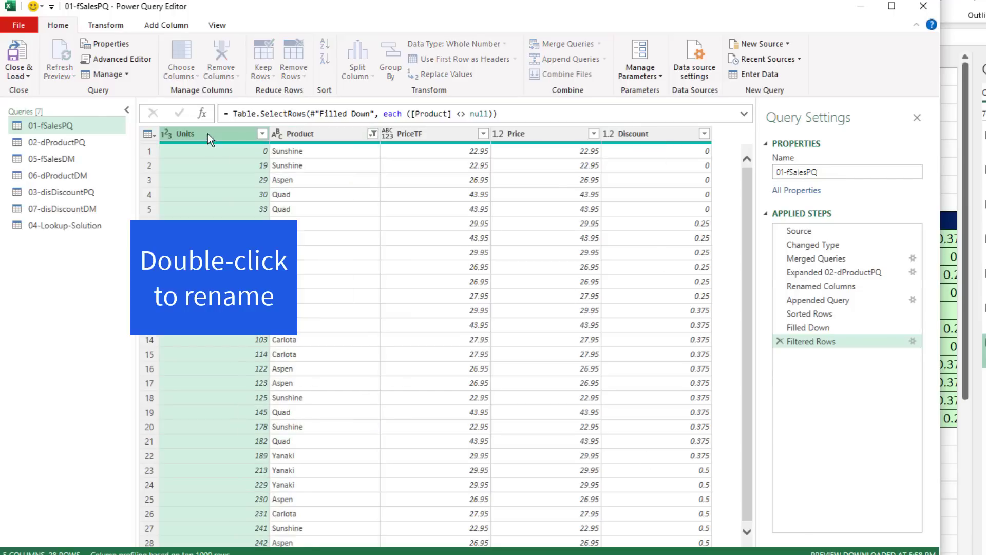
key("End")
type("Sold")
key("Return")
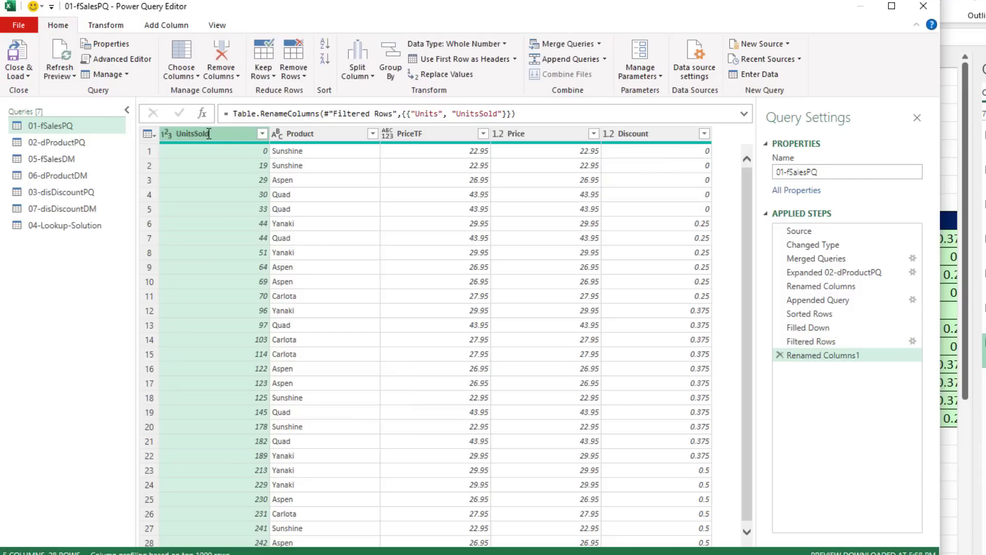
Set the PriceTF column's data type to Decimal Number, and close and load the query edits back to the workbook
left_click(391, 134)
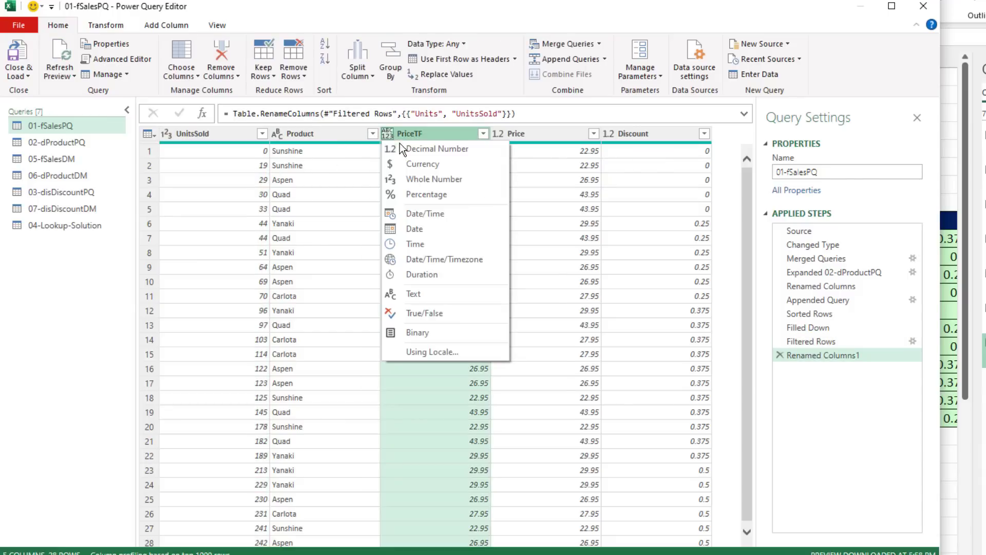
left_click(409, 148)
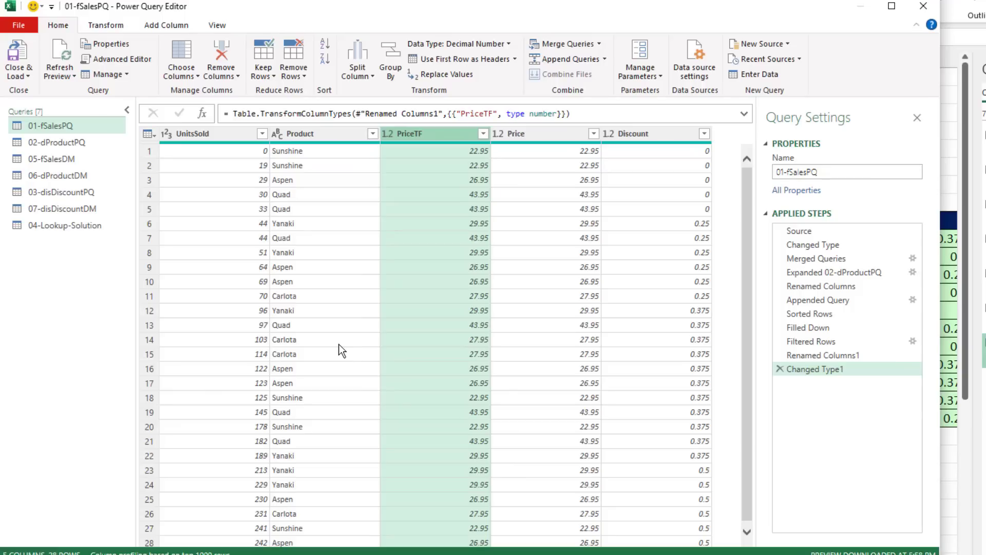
left_click(22, 56)
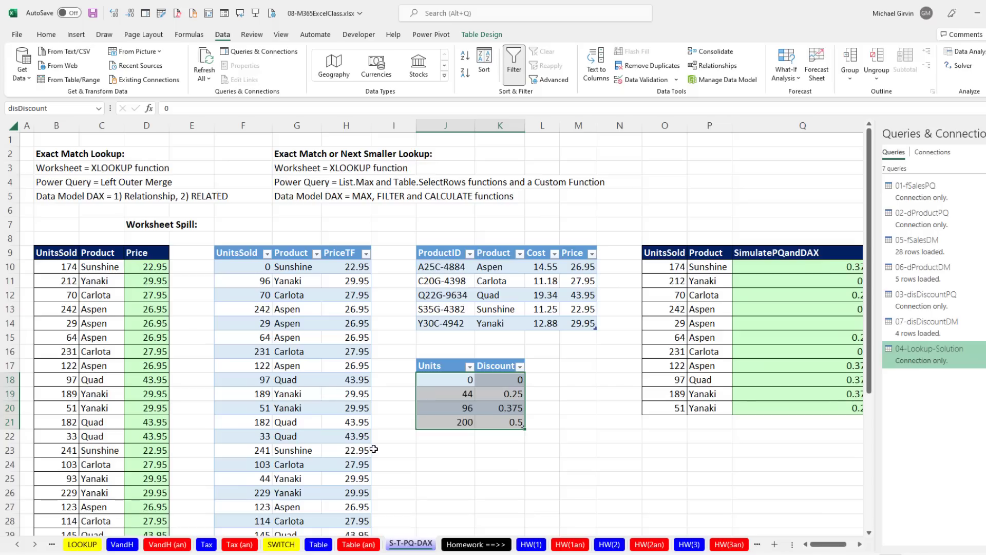